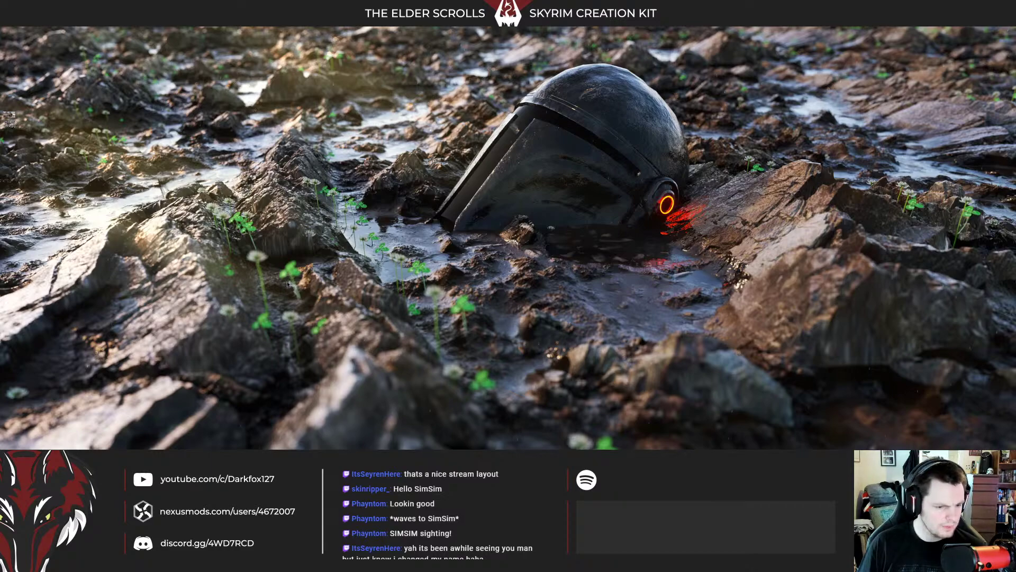
mouse_move(133, 447)
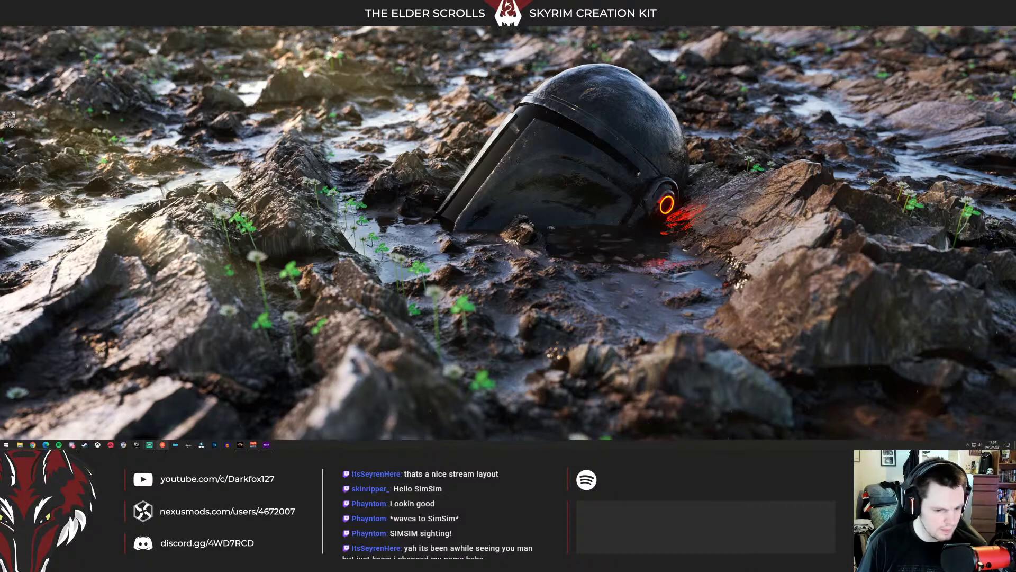
mouse_move(253, 444)
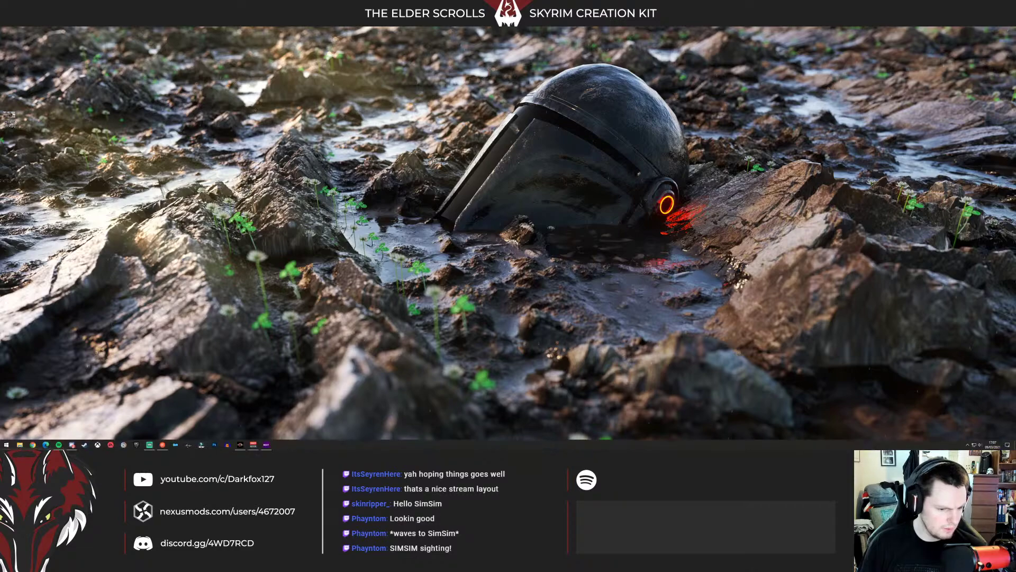
mouse_move(72, 445)
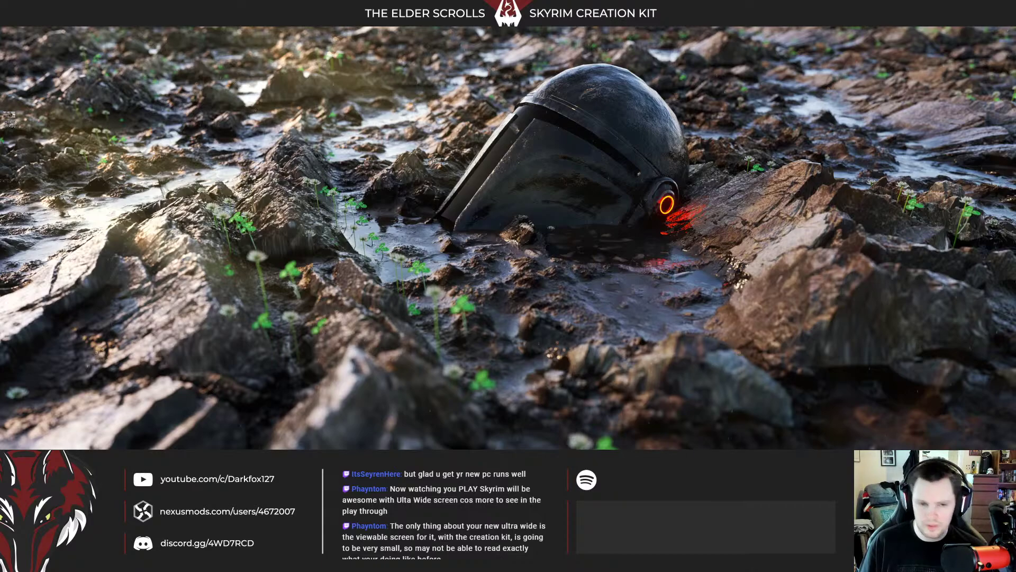
mouse_move(353, 448)
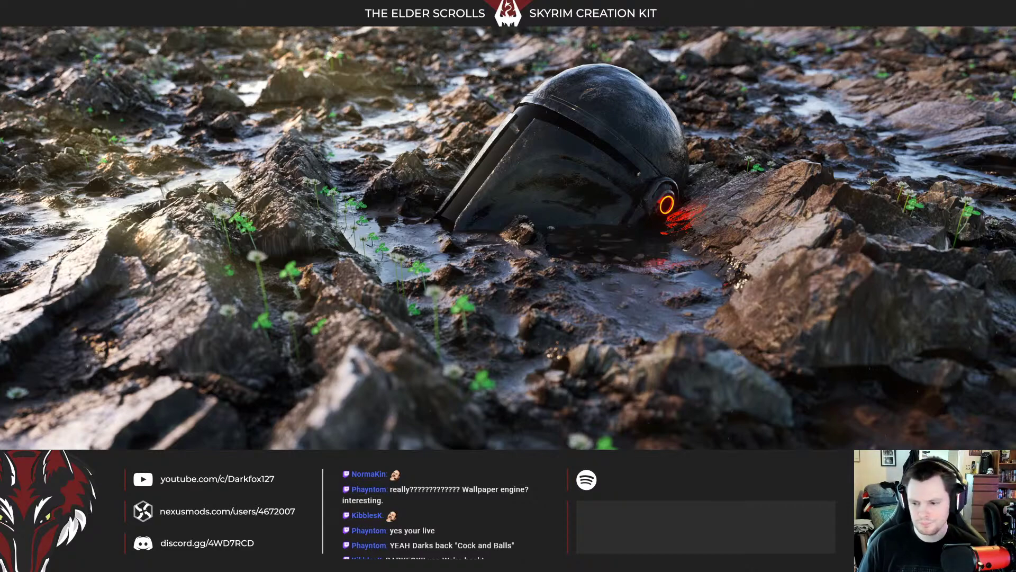
Step: Unpause the animated desktop wallpaper in Wallpaper Engine
left_click(967, 444)
right_click(963, 402)
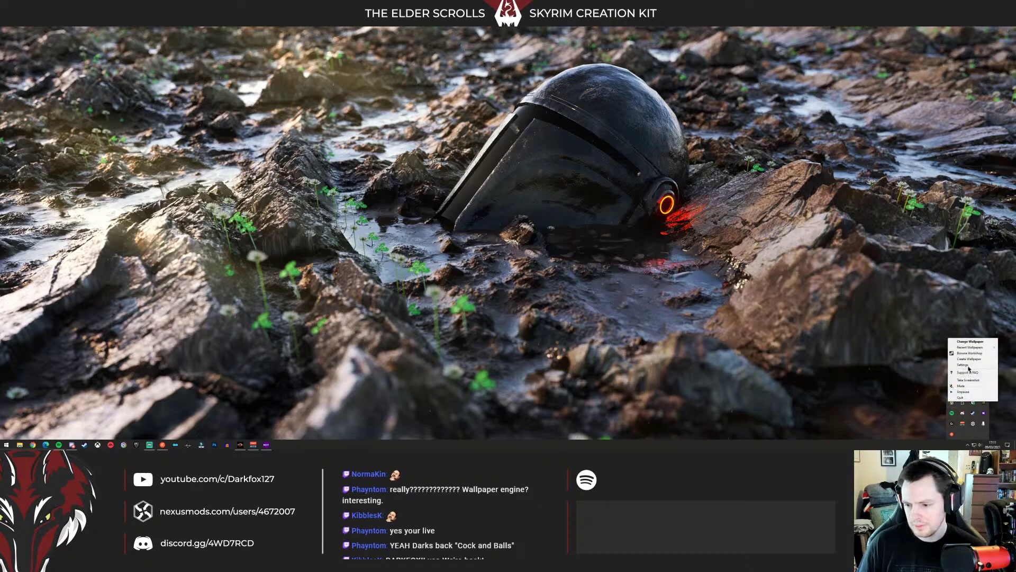
left_click(974, 392)
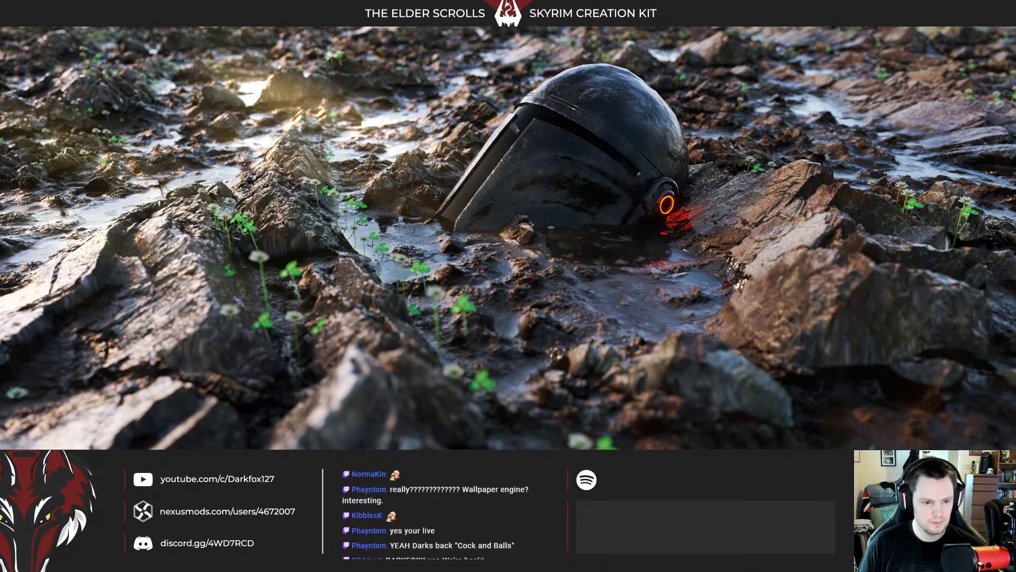
mouse_move(212, 447)
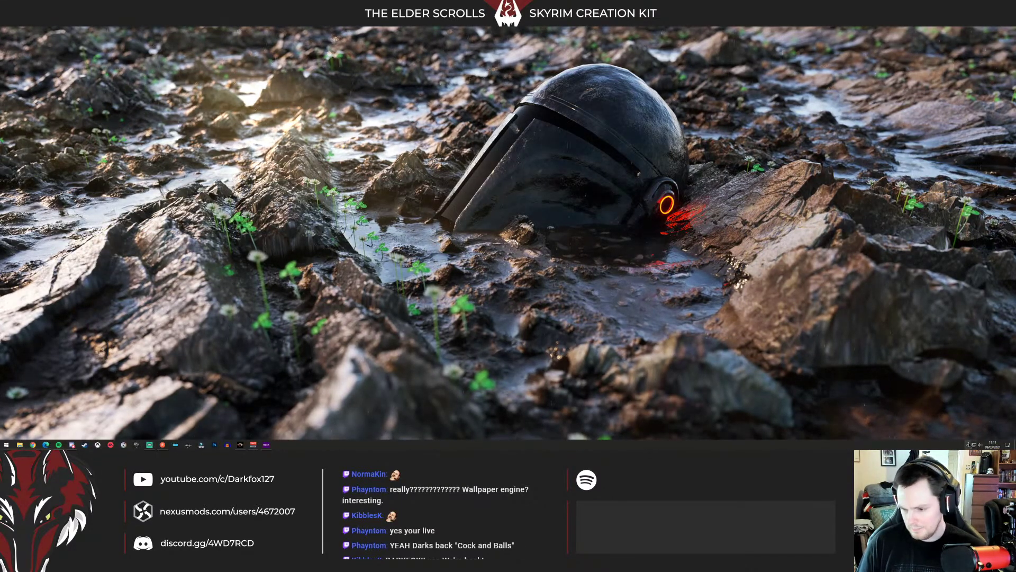
left_click(968, 445)
right_click(951, 402)
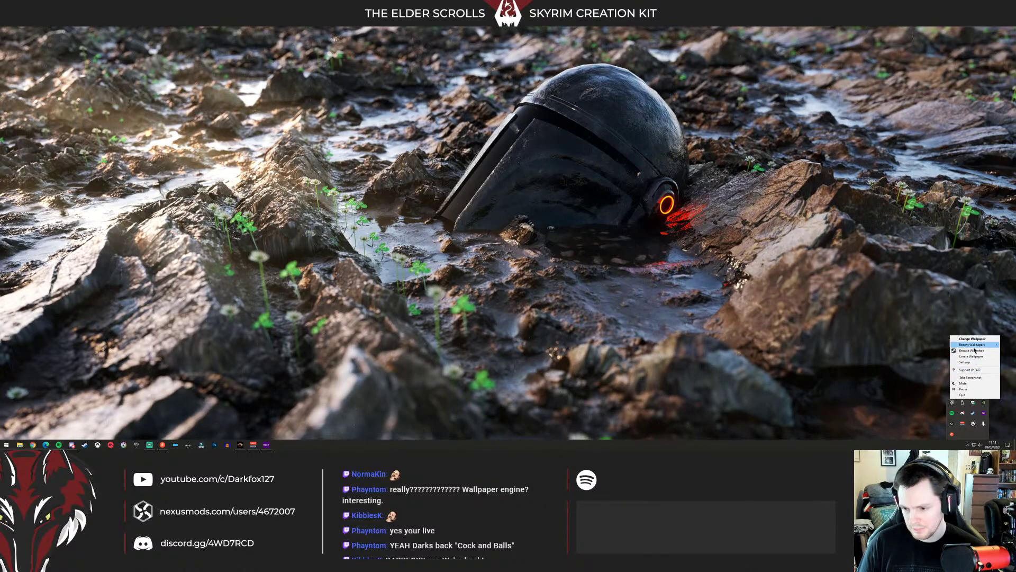
left_click(774, 348)
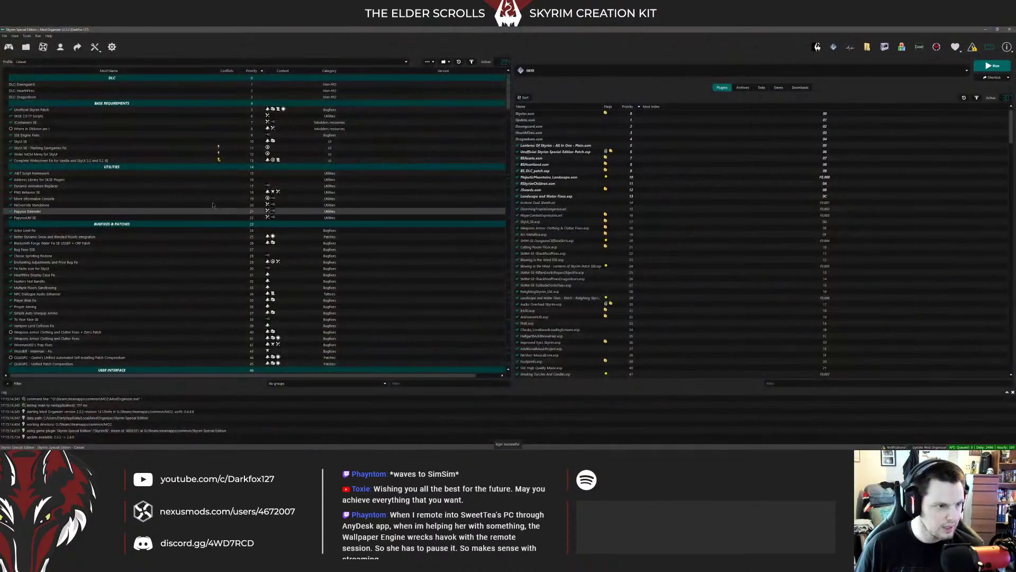
Step: Look through the installed mods in Mod Organizer and run the game with SKSE
left_click(143, 140)
left_click(143, 135)
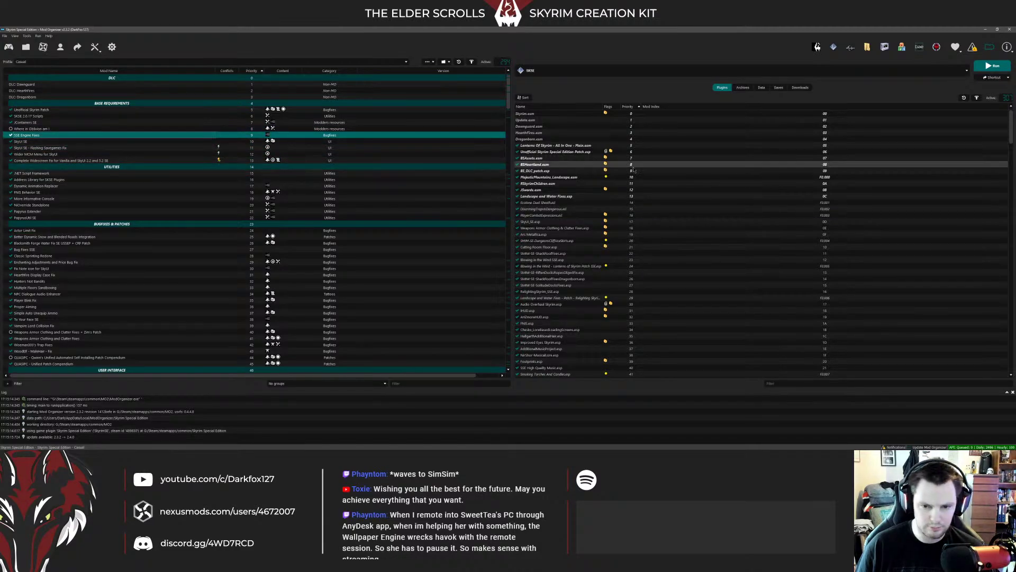
scroll(309, 187, "down", 9)
scroll(308, 187, "down", 12)
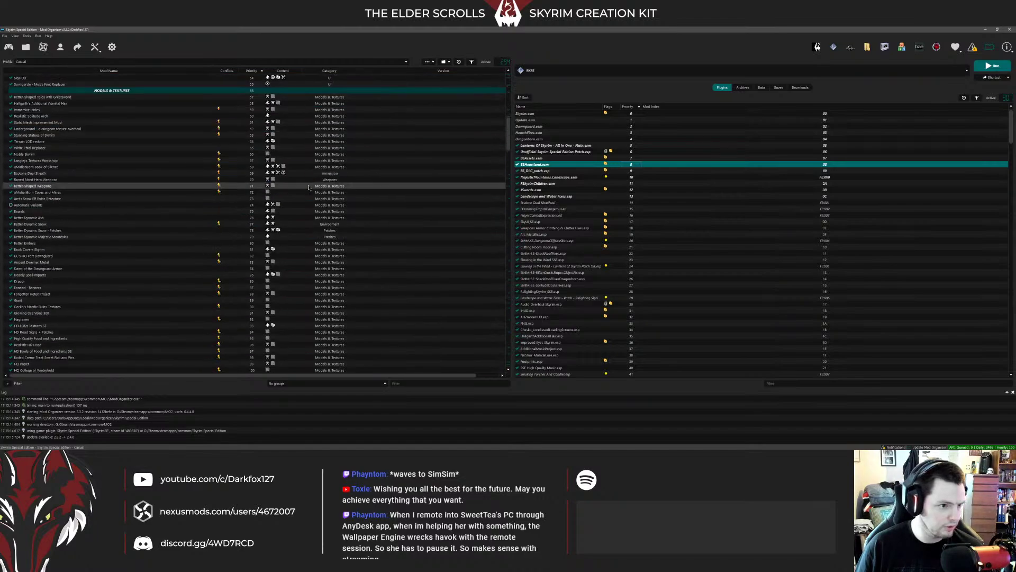
scroll(313, 187, "up", 20)
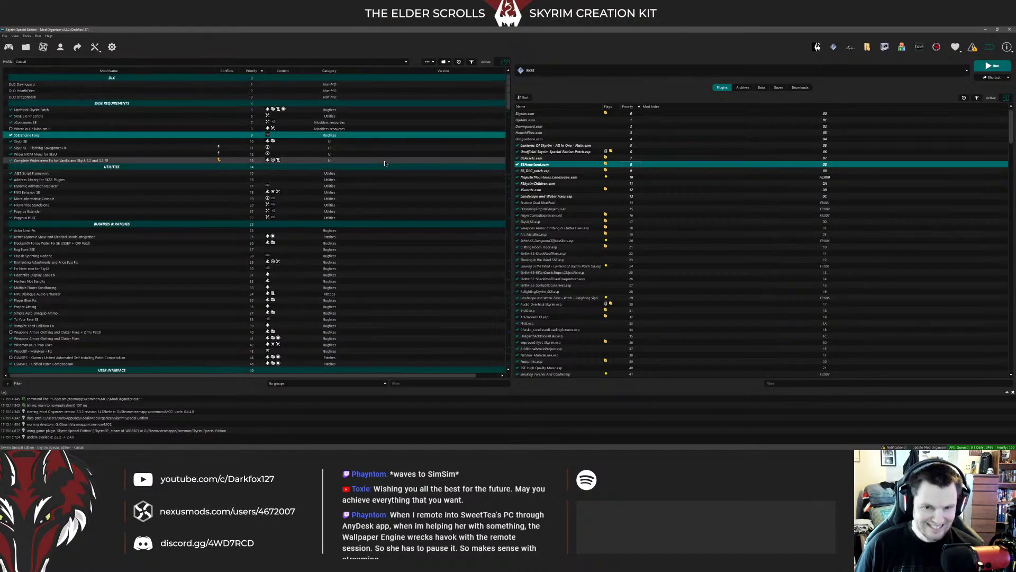
left_click(980, 68)
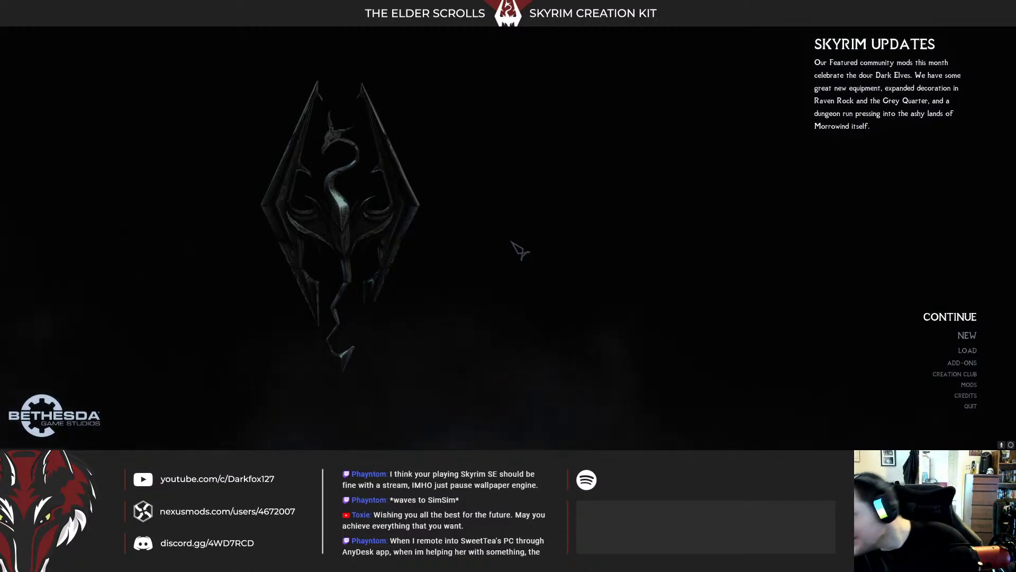
Step: Load into Riverwood with the console command "coc riverwood" and walk along the road to the wooden houses
key("grave")
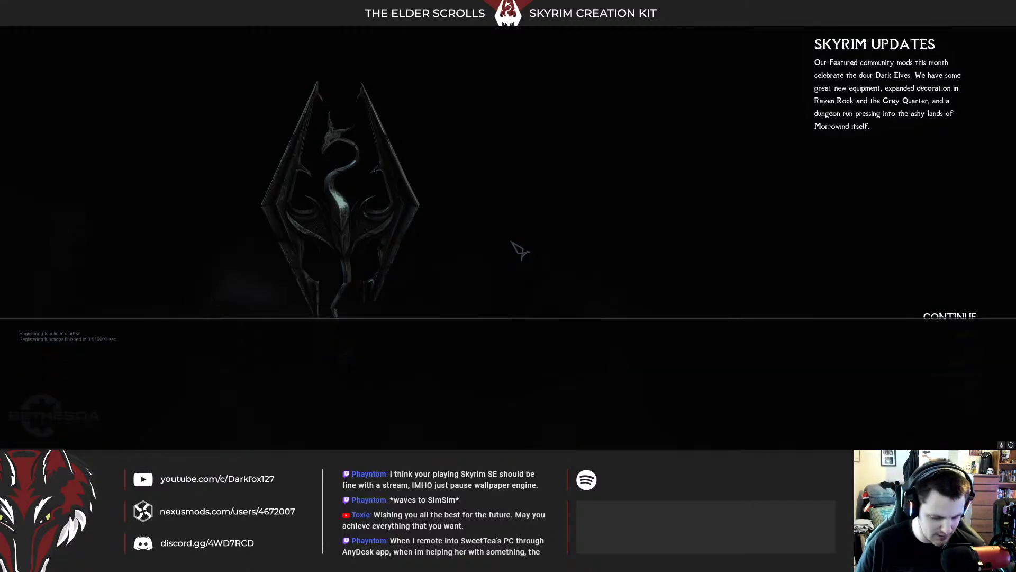
type("coc riverwood")
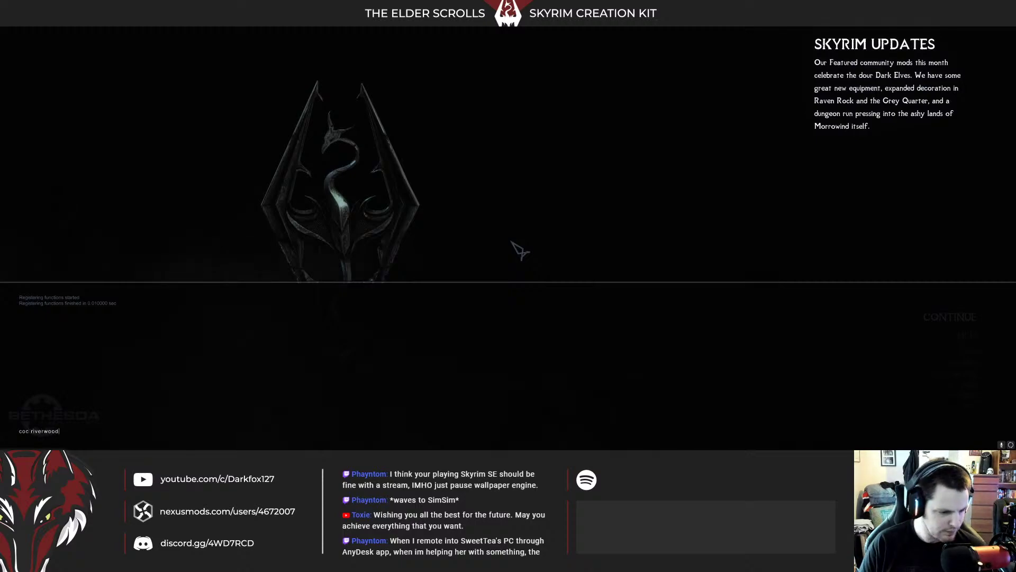
key("Return")
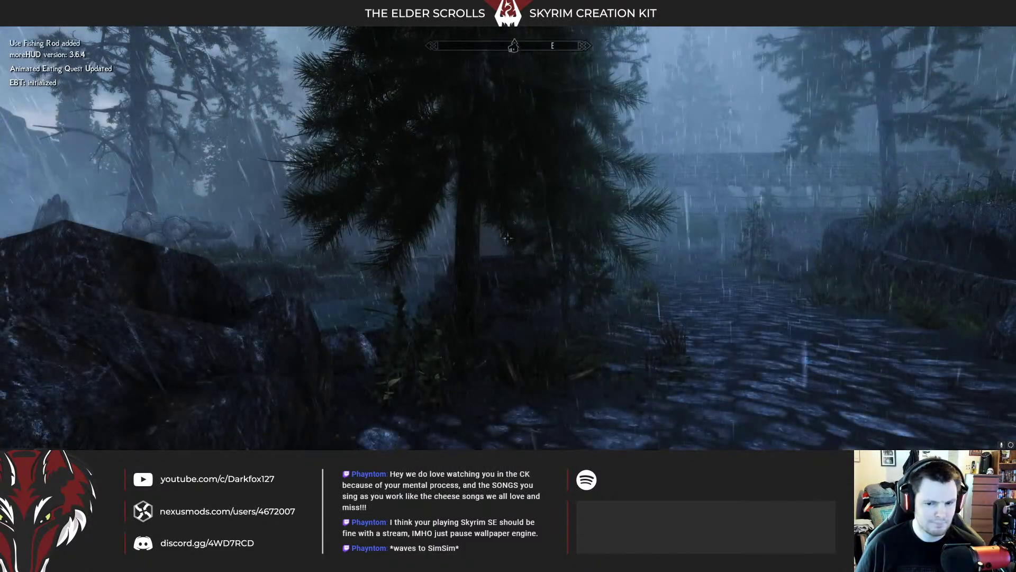
key("w")
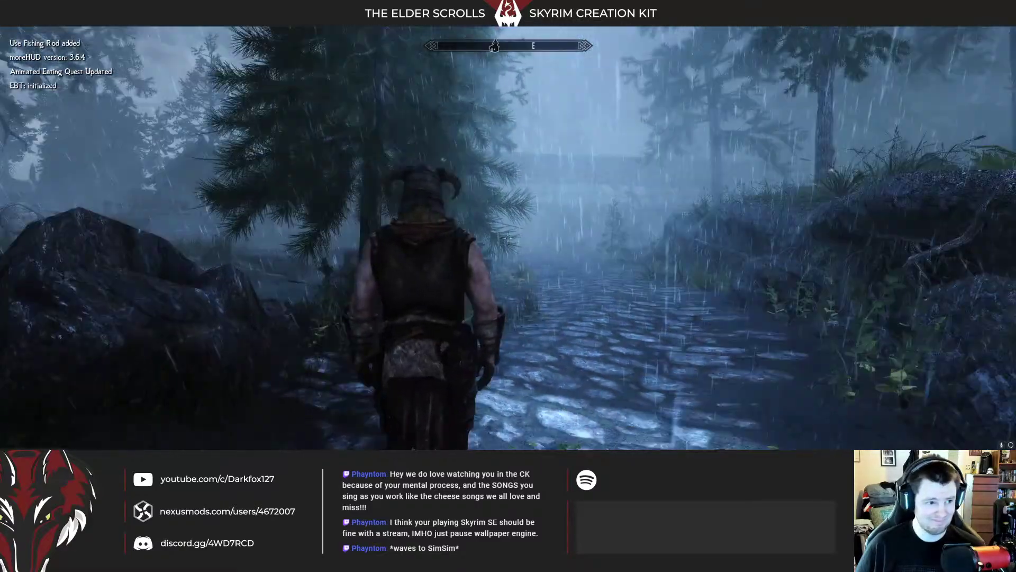
key("w")
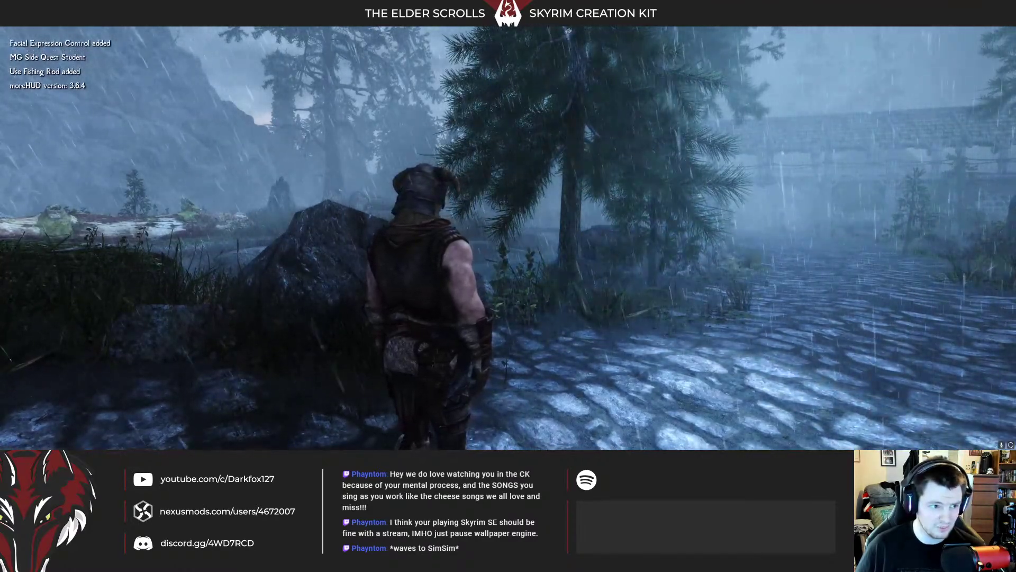
key("w")
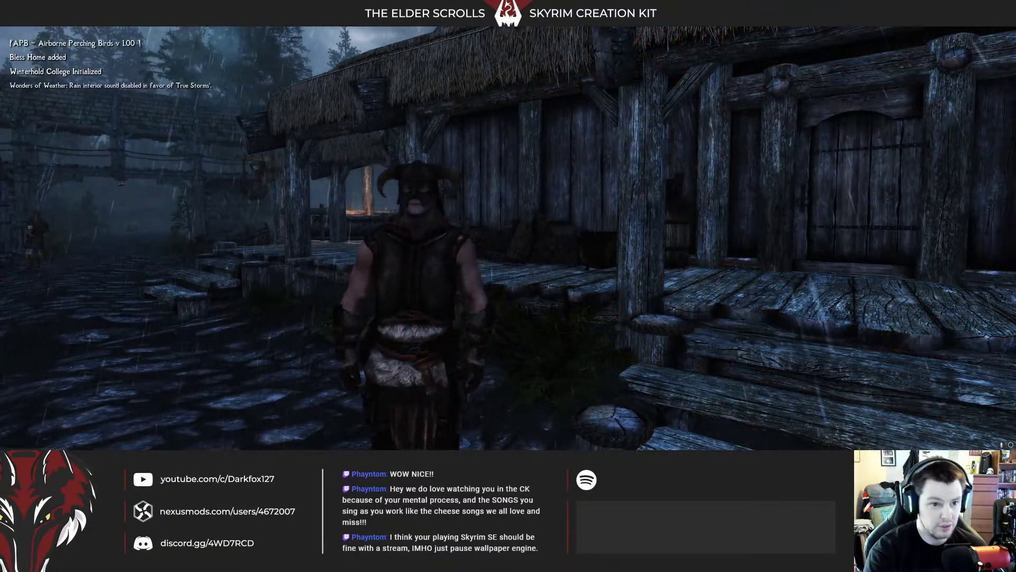
Step: Try to teleport with the console command "coc vfalkreathexterior04"
key("grave")
type("co")
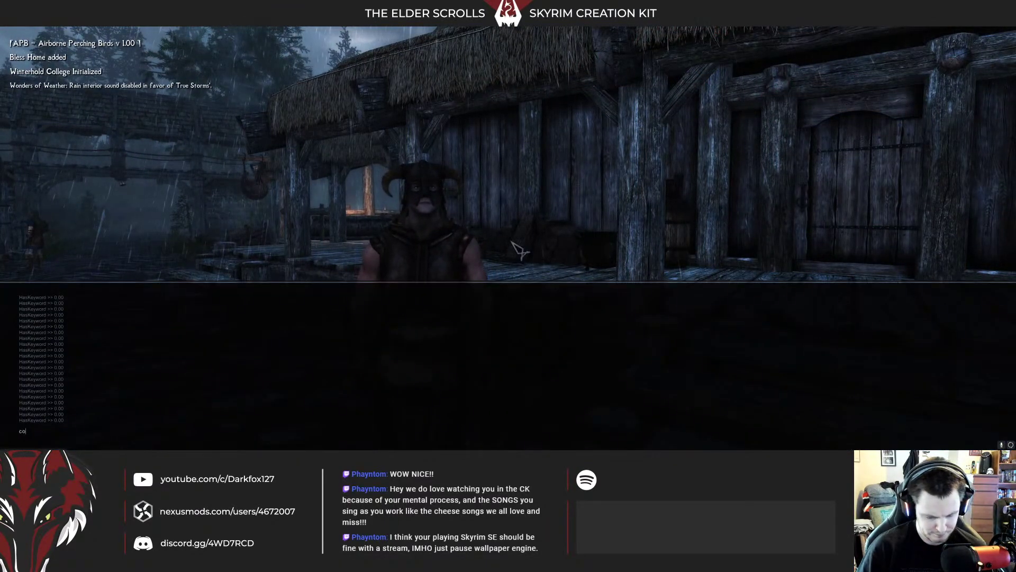
type("c vfalkreathexter")
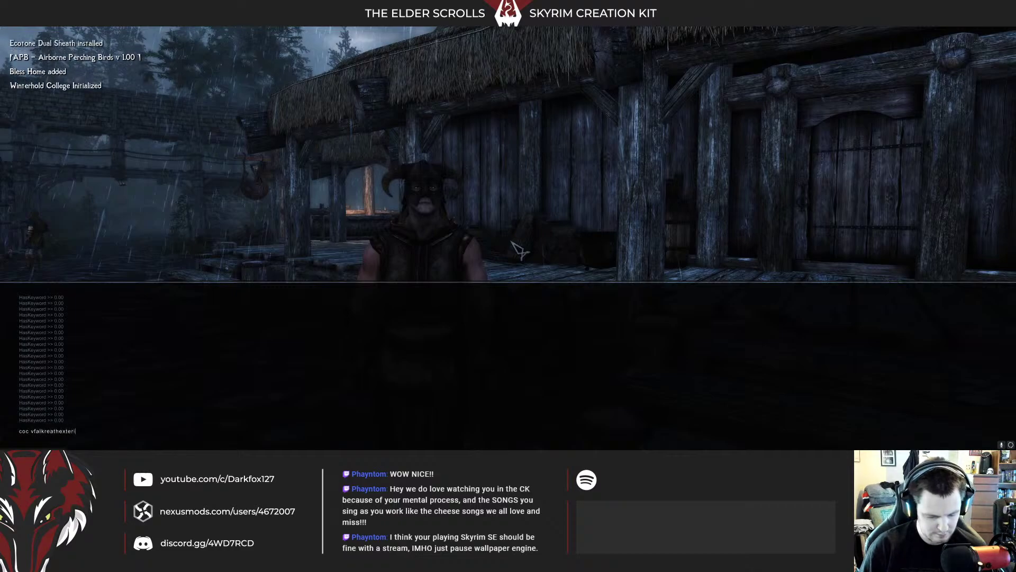
type("ior04")
key("Return")
Step: Recall the last console command, correct it to "coc falkreathexterior04" and run it
key("Up")
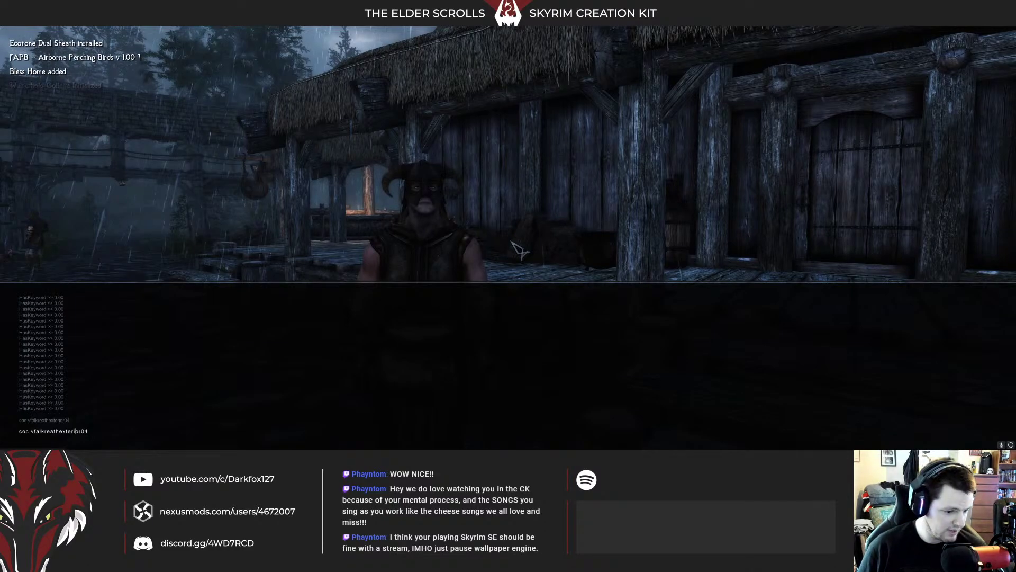
key("Left")
key("Left")
key("Left")
key("Left")
key("Left")
key("Left")
key("Left")
key("Left")
key("Left")
key("Left")
key("Left")
key("Left")
key("Left")
key("Left")
key("Left")
key("Left")
key("Left")
key("Left")
key("Left")
key("BackSpace")
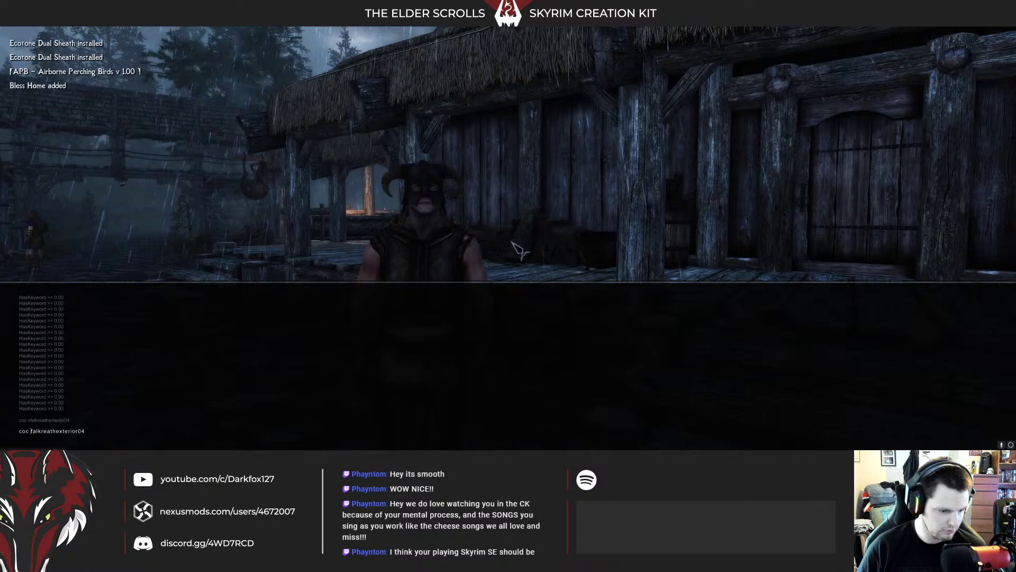
key("Return")
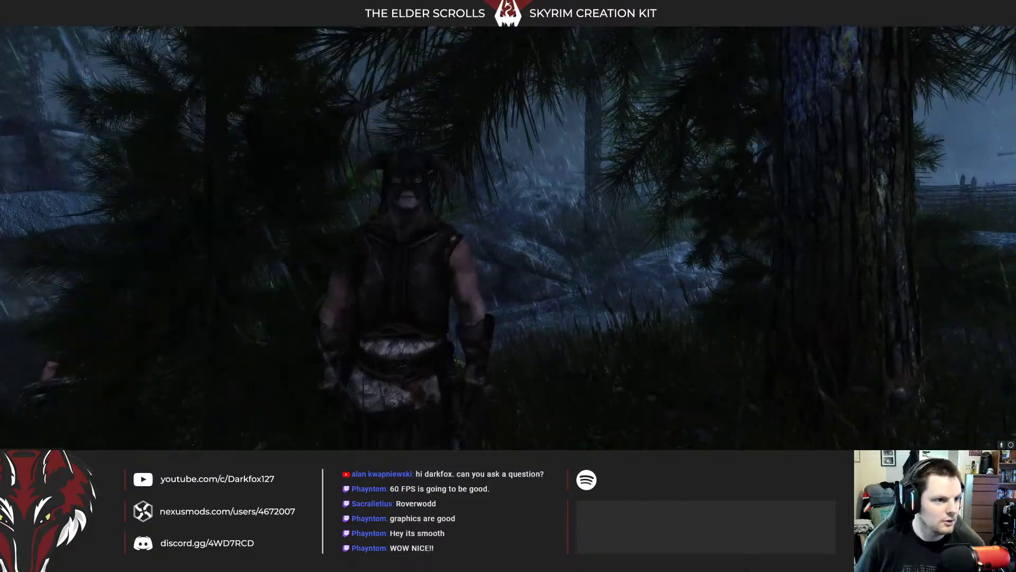
Step: Walk the character into Falkreath's main street and wait 13 hours of game time
key("w")
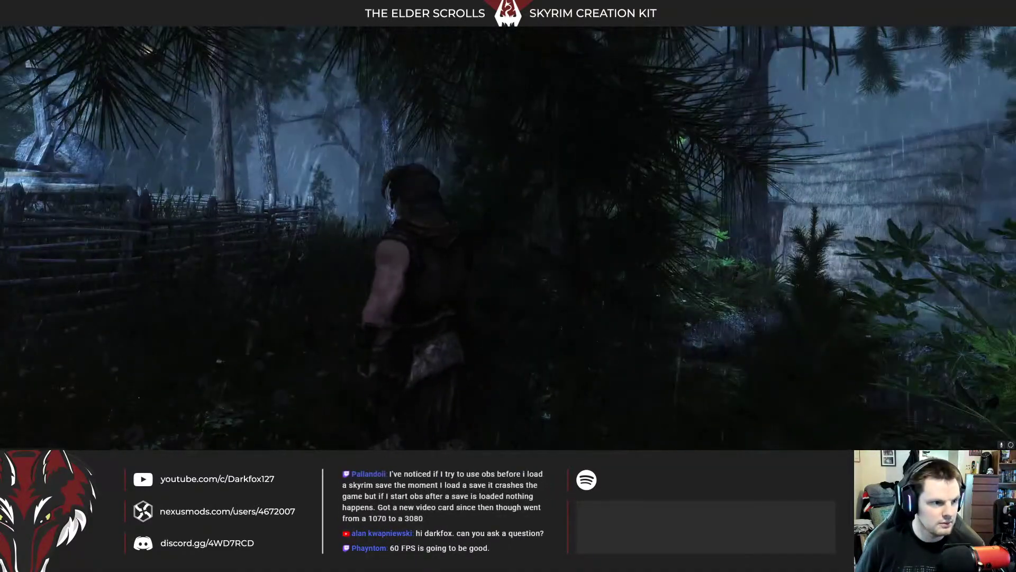
key("w")
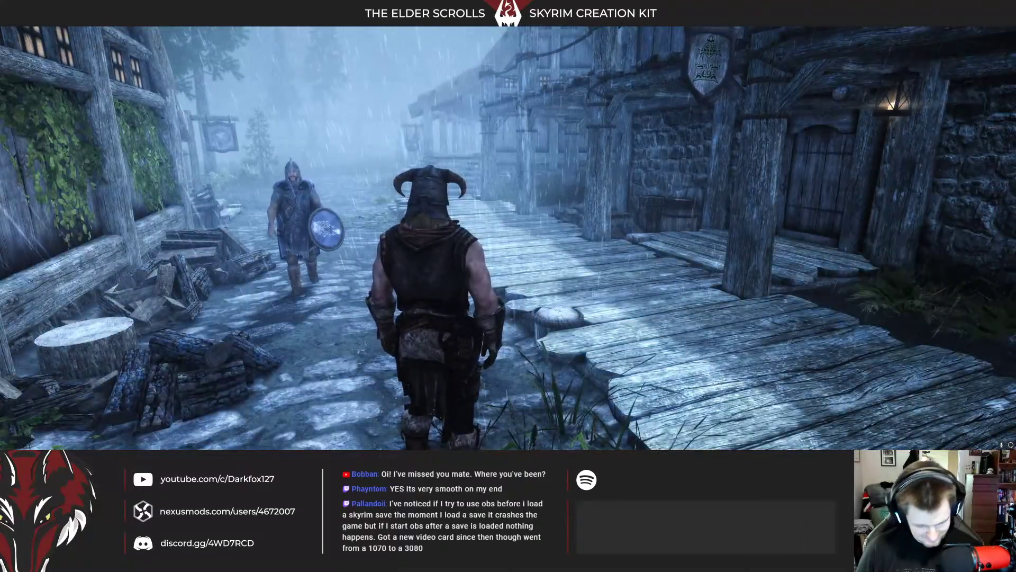
key("grave")
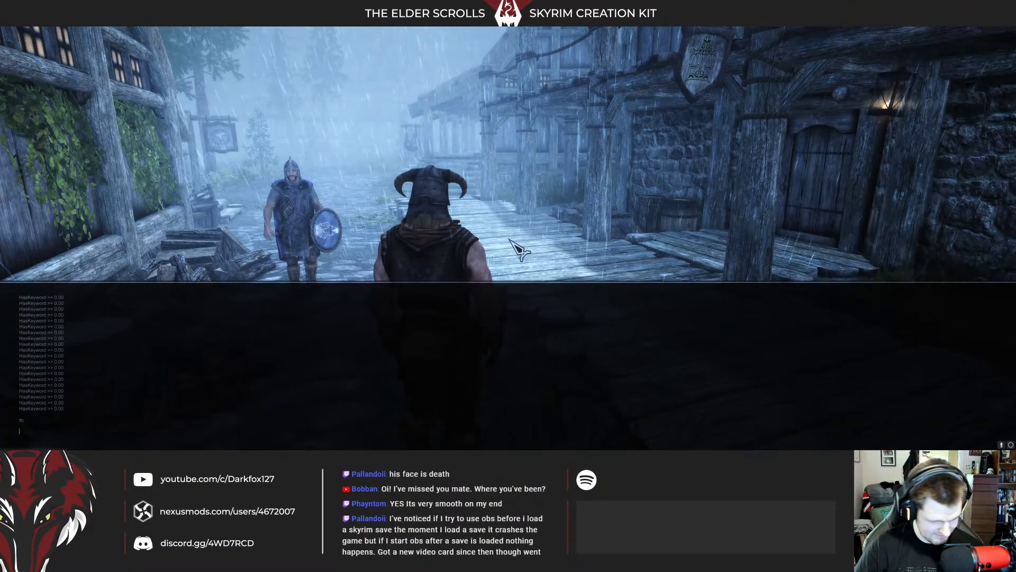
key("grave")
key("t")
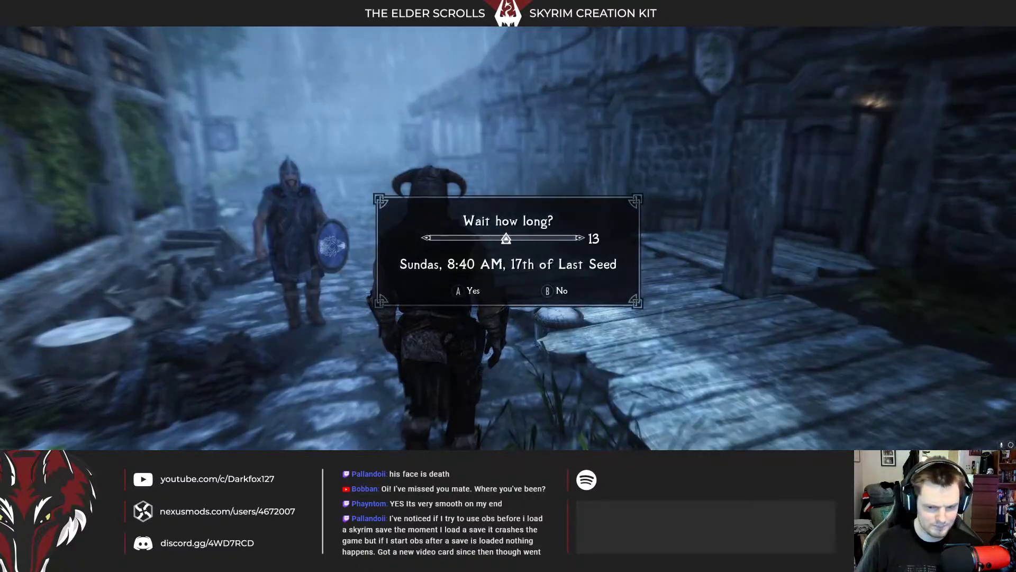
key("Return")
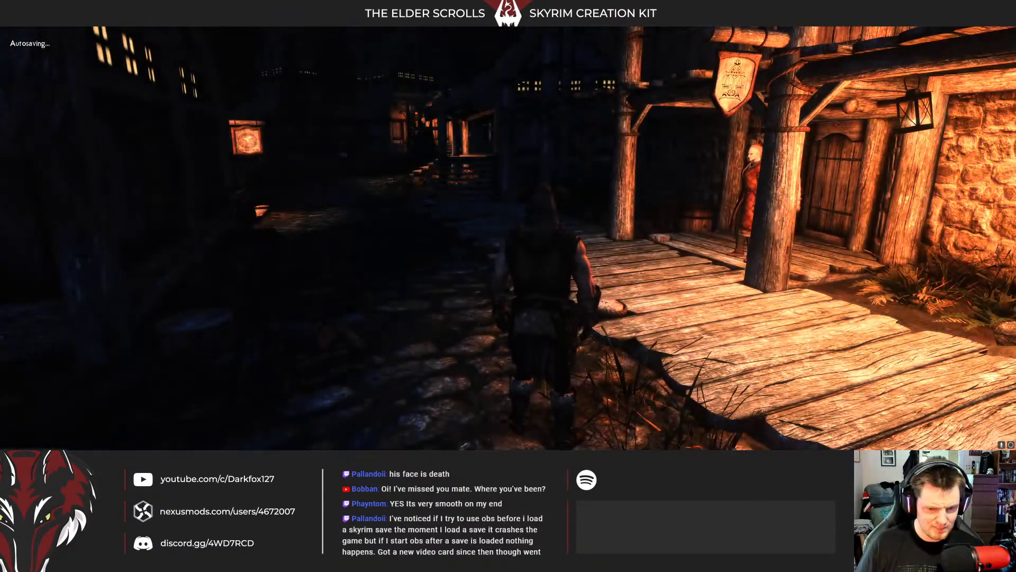
Step: Walk the character through Falkreath at night to the lit town gateway
key("grave")
key("grave")
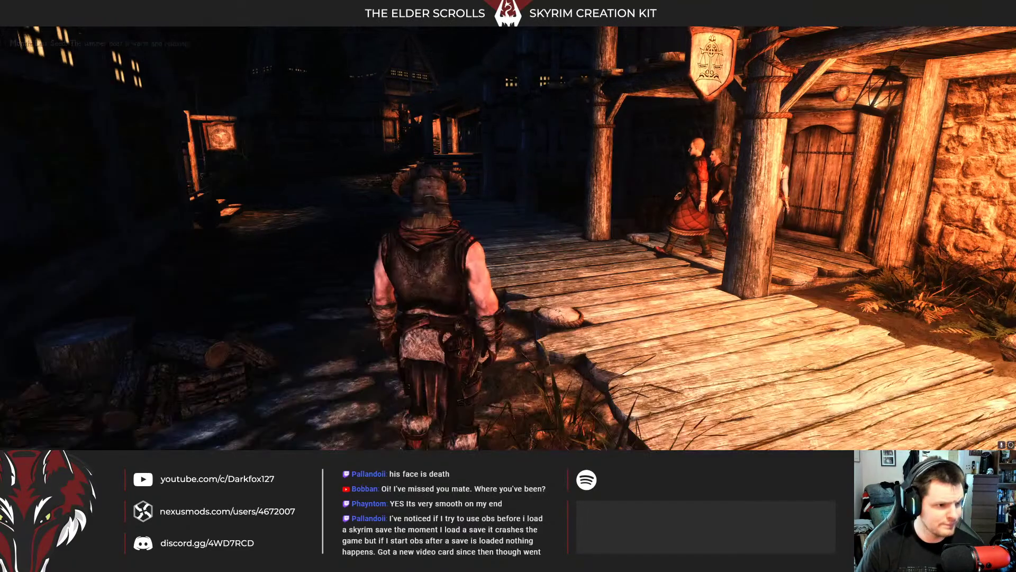
key("f")
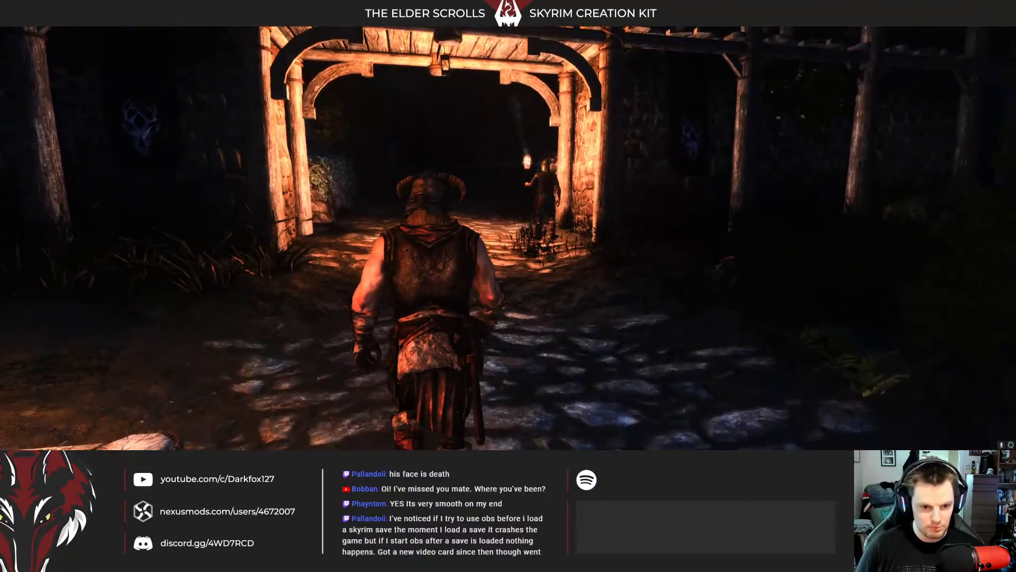
Step: Teleport from Falkreath to Millwater Retreat with the console command "coc millwaterretreat"
key("grave")
type("coc cometer")
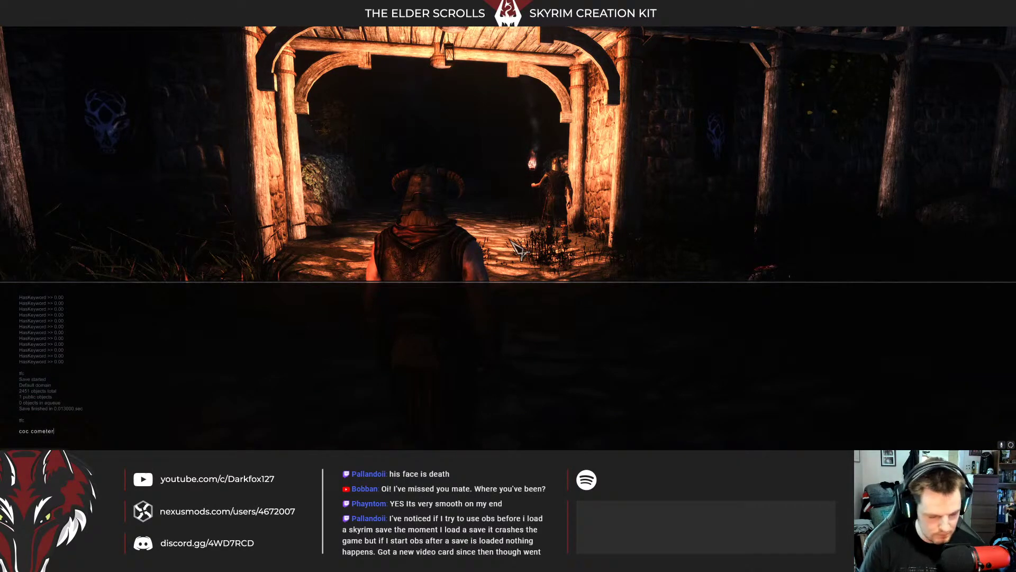
key("BackSpace")
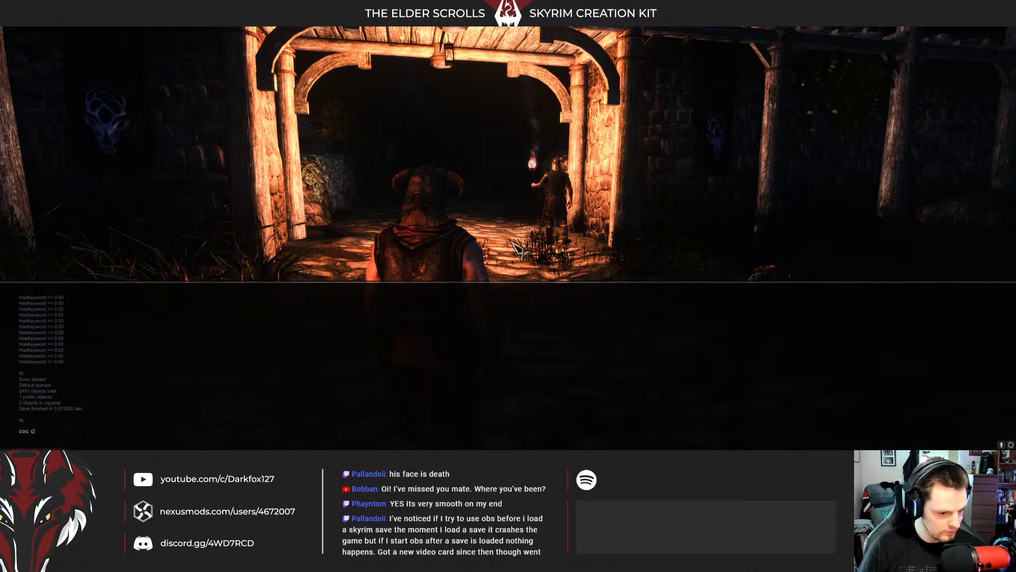
key("BackSpace")
type("mi")
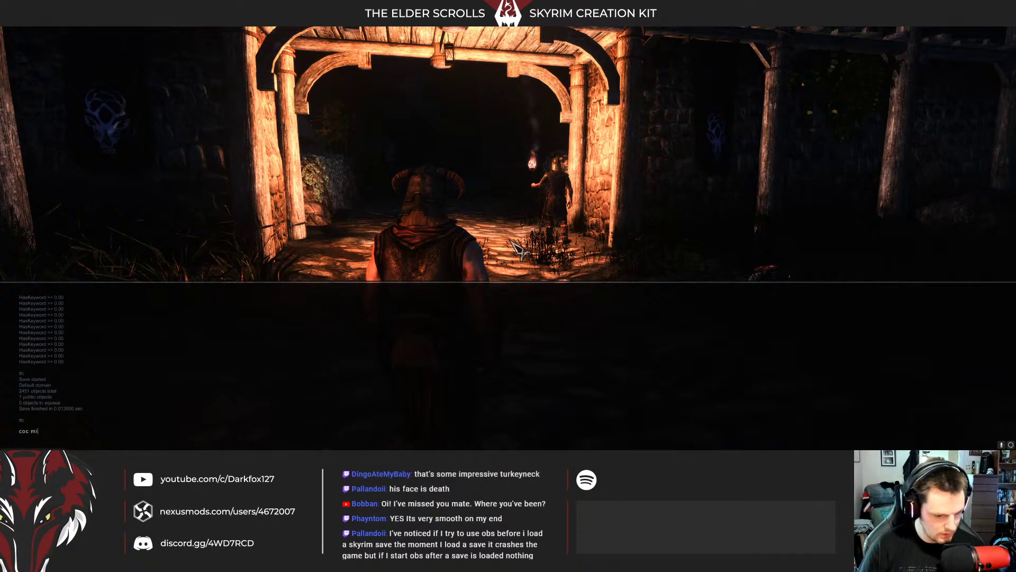
type("ulwaterretreat")
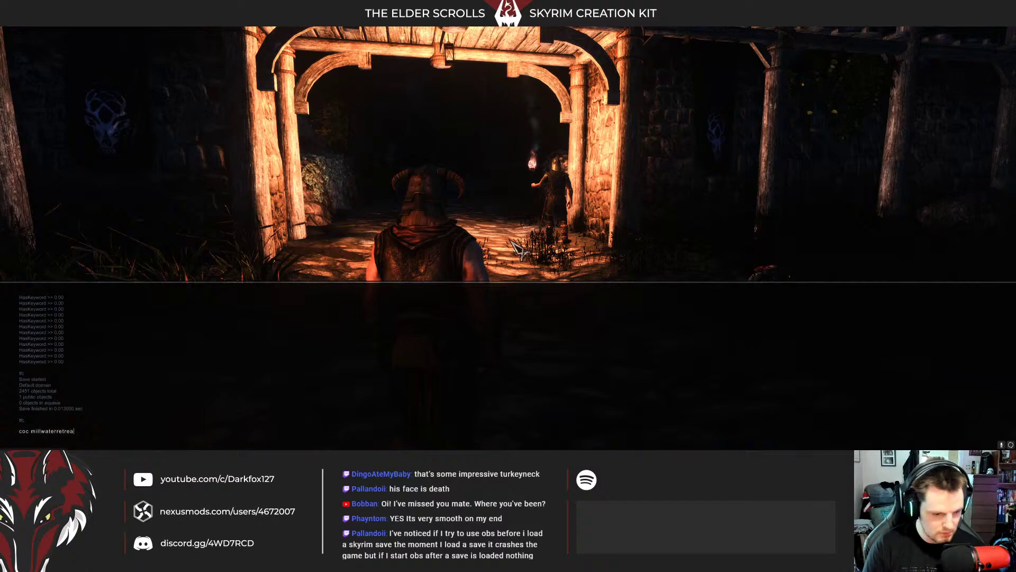
key("Return")
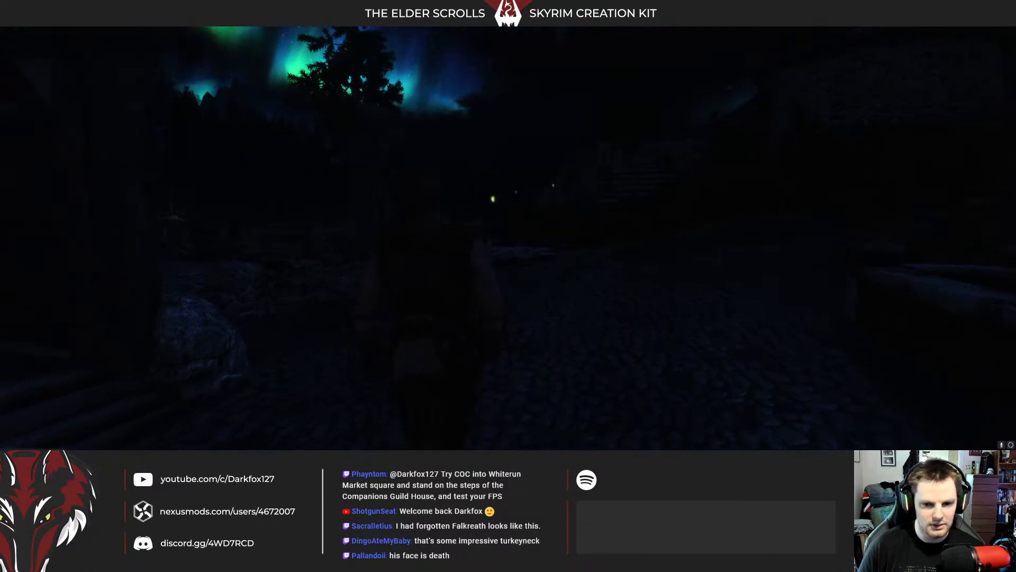
Step: Enable the free camera with the console command "tfc" and wait at Millwater Retreat until daylight
key("grave")
type("tfc")
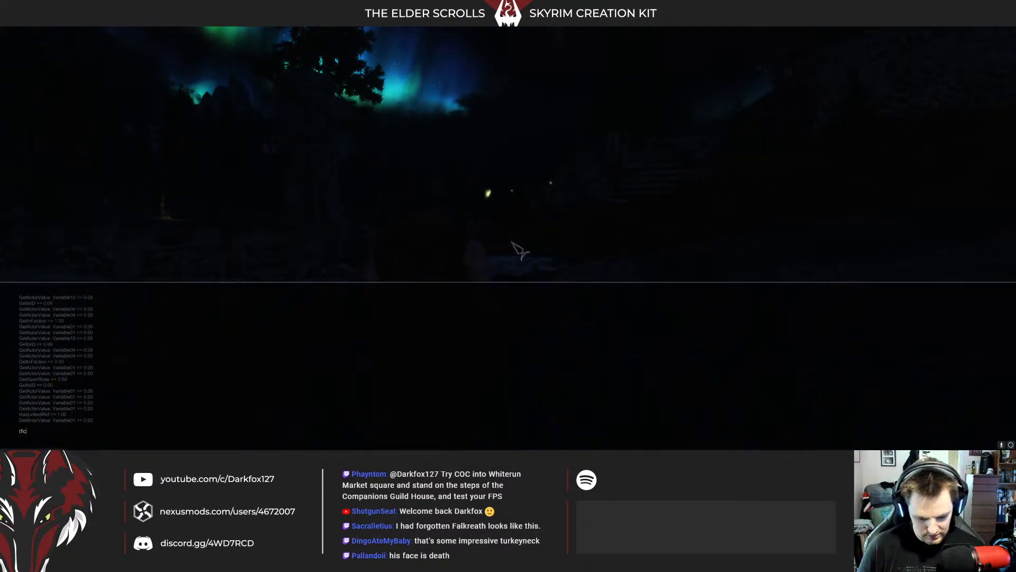
key("Return")
key("grave")
key("t")
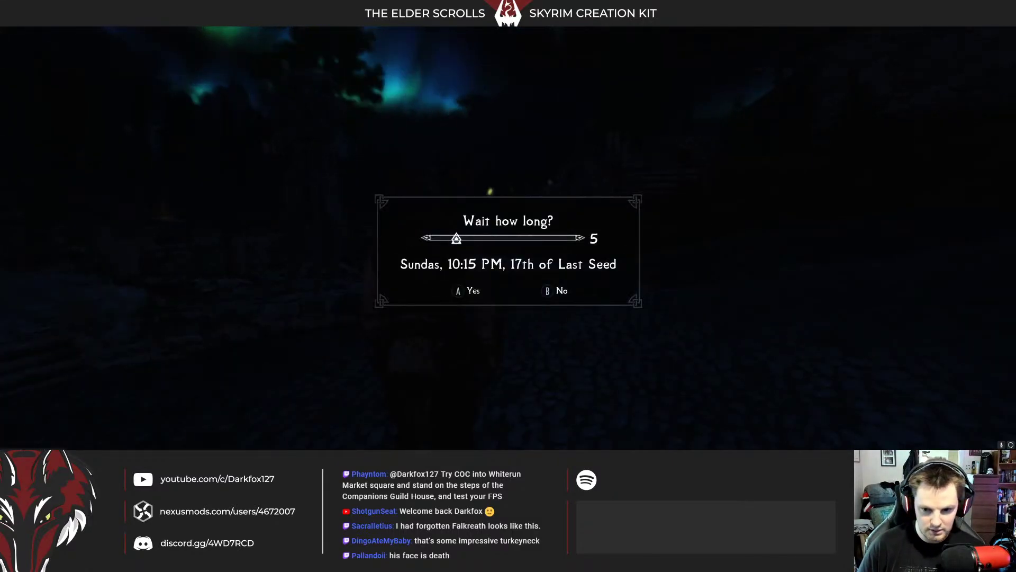
key("Return")
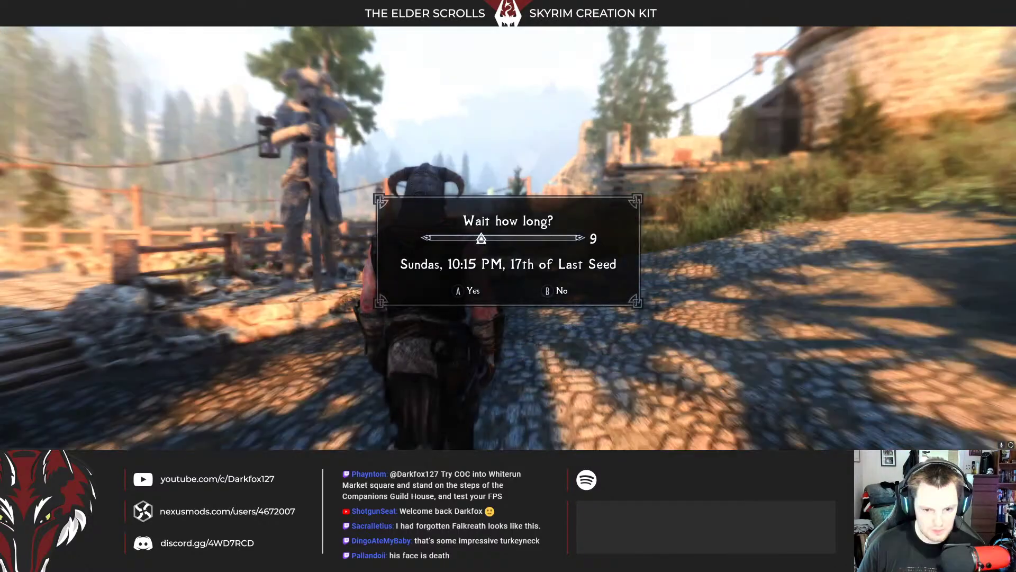
Step: Fly the free camera out over the lake and back to examine Millwater Retreat's buildings and docks
key("s")
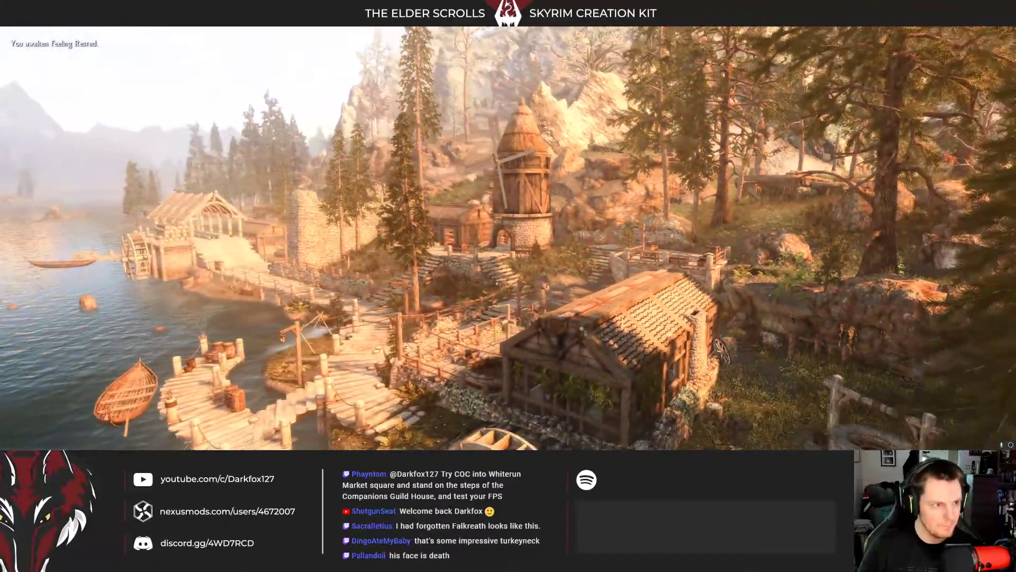
key("s")
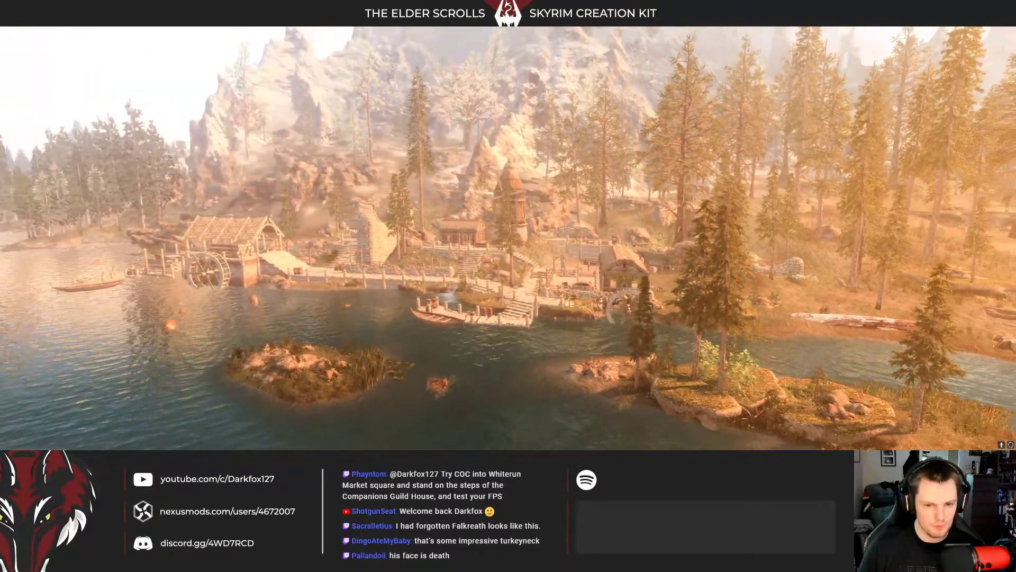
key("w")
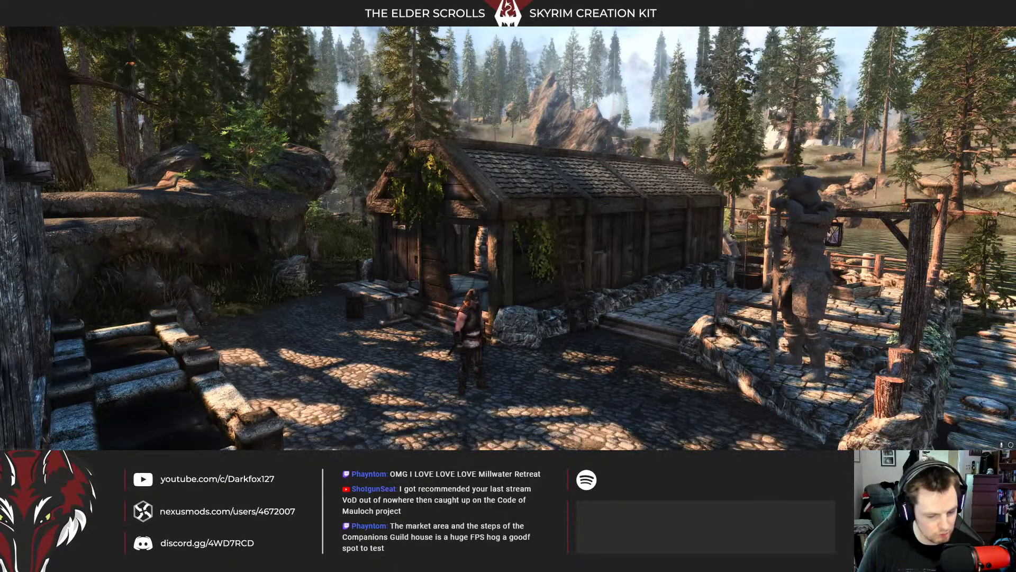
Step: Return from the free camera to the character with the console command "tfc"
key("grave")
type("t")
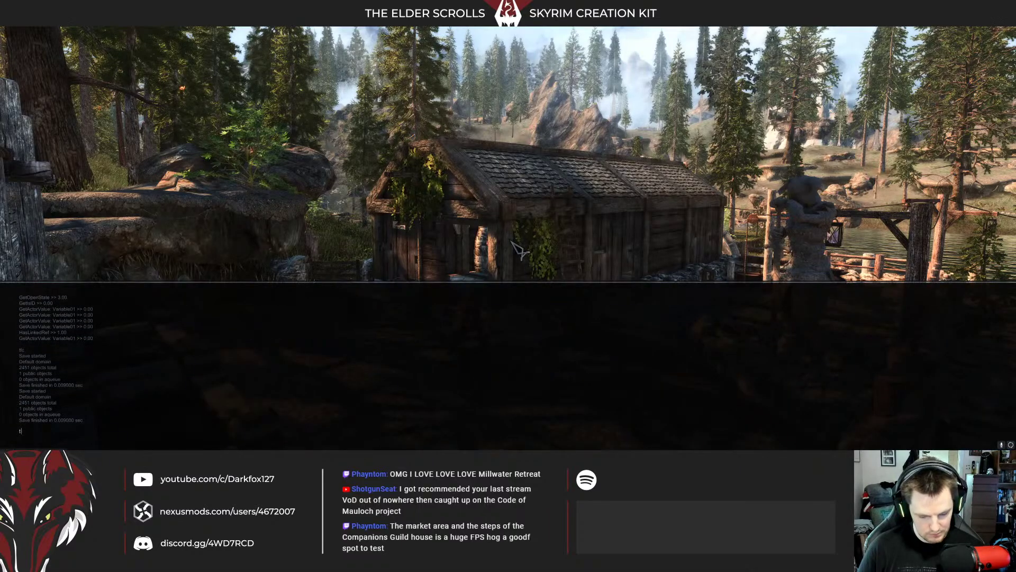
type("fc")
key("Return")
key("grave")
Step: Teleport to Whiterun's inn with the console command "coc whiterunbanneredmare" and toggle the first-person view
key("grave")
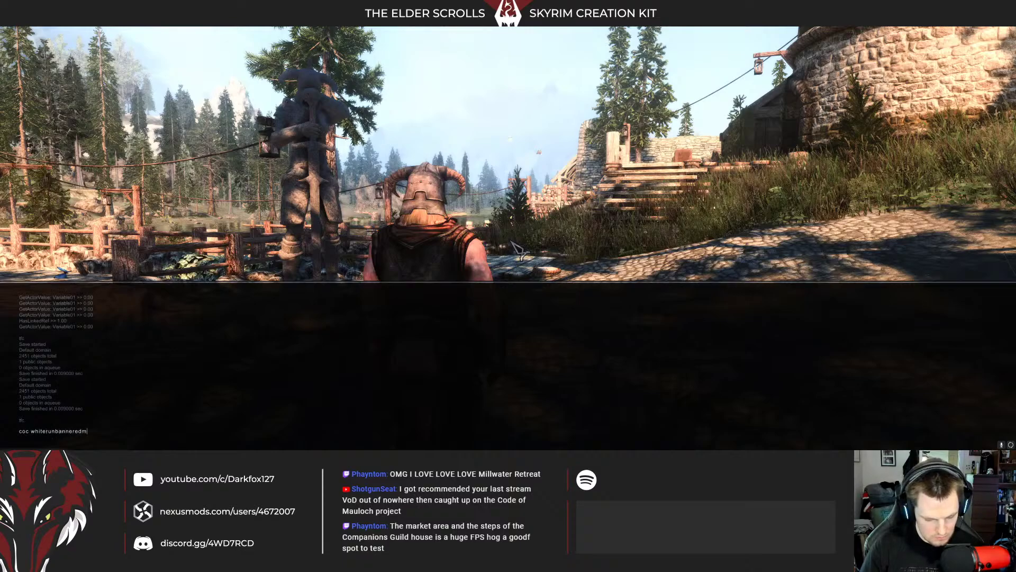
type("coc whiterunbanneredmare")
key("Return")
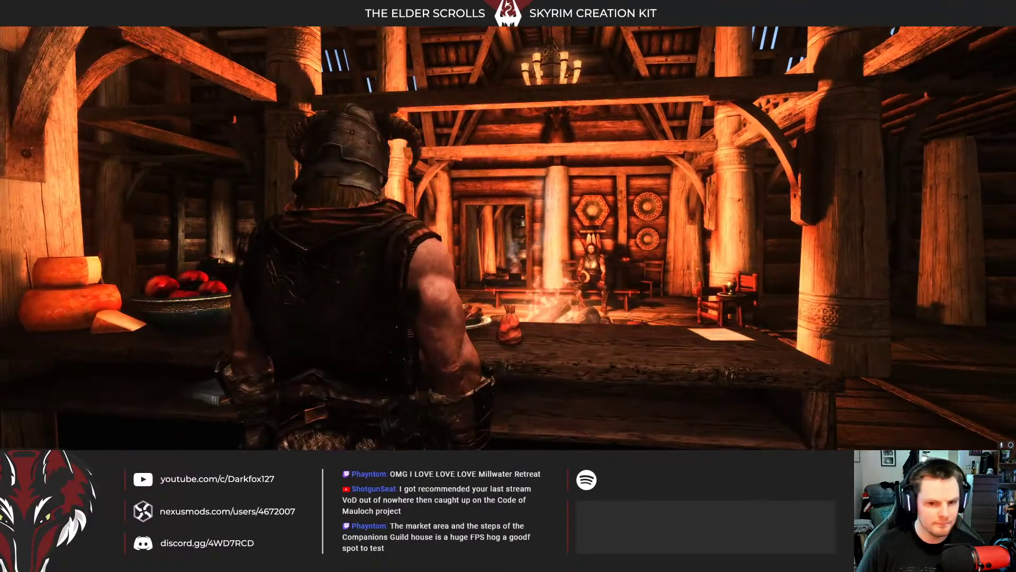
key("f")
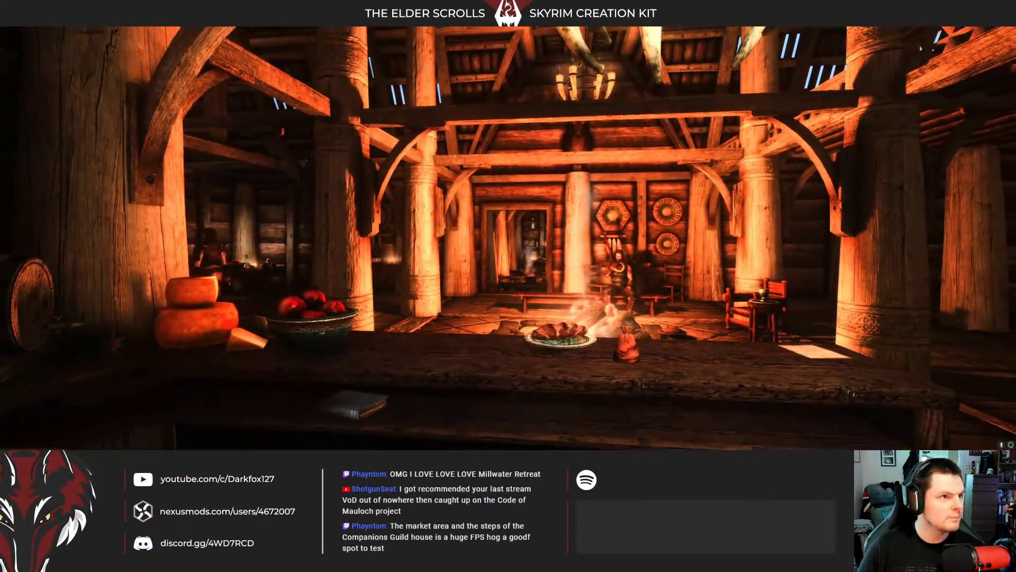
key("f")
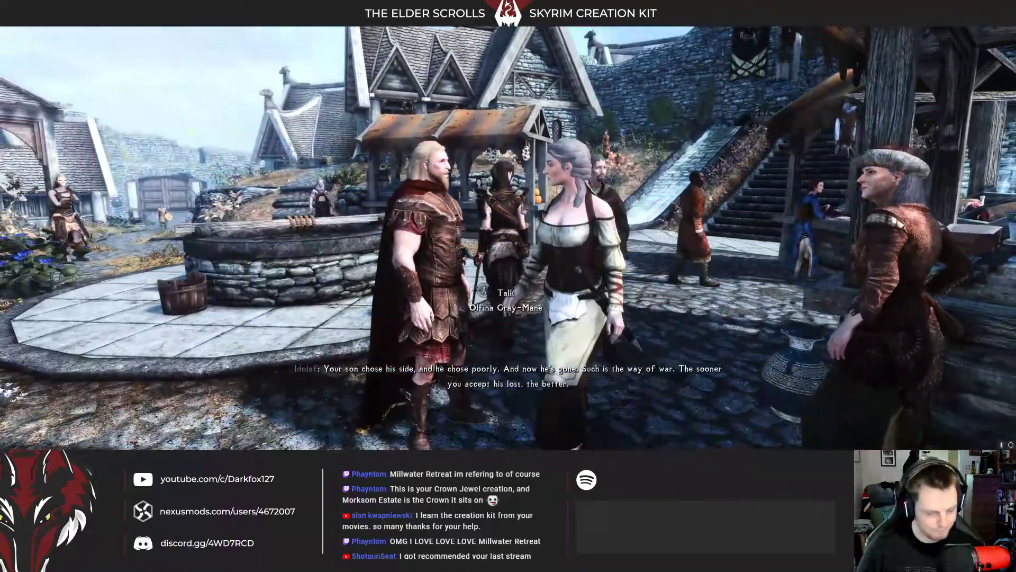
Step: Run the console command "kill" on Olfina Gray-Mane in Whiterun's market
key("grave")
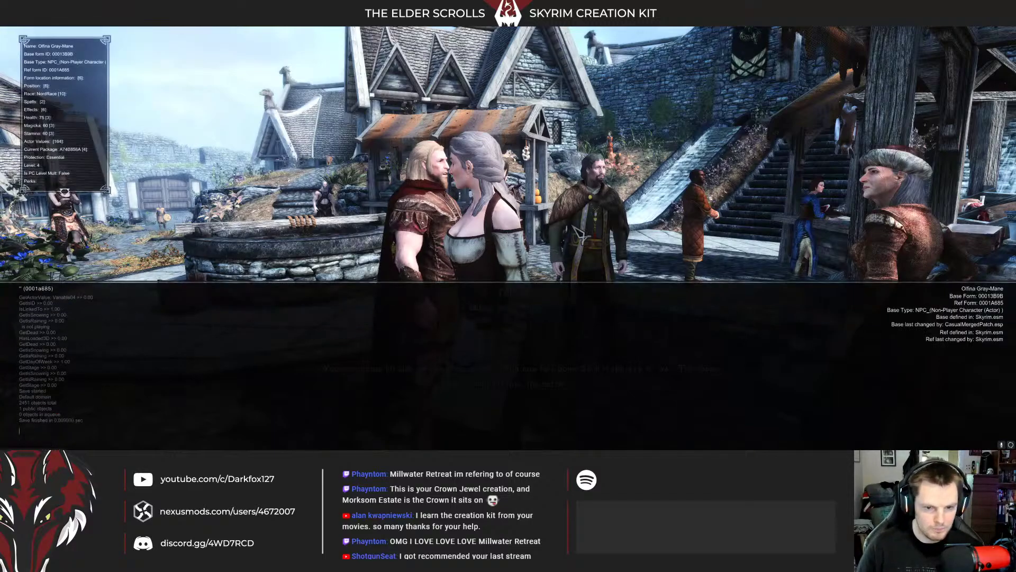
type("k")
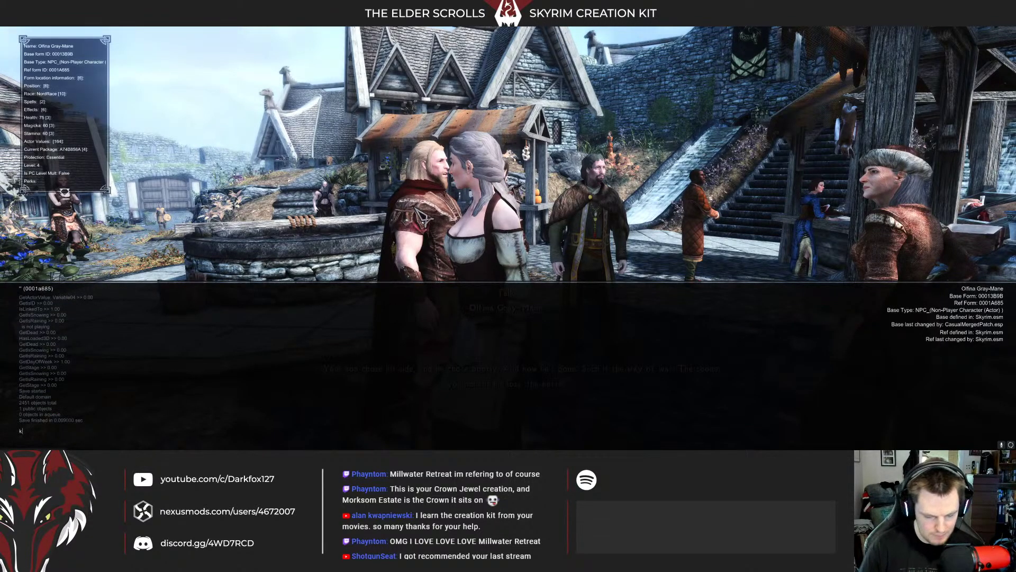
type("ill")
key("Return")
key("grave")
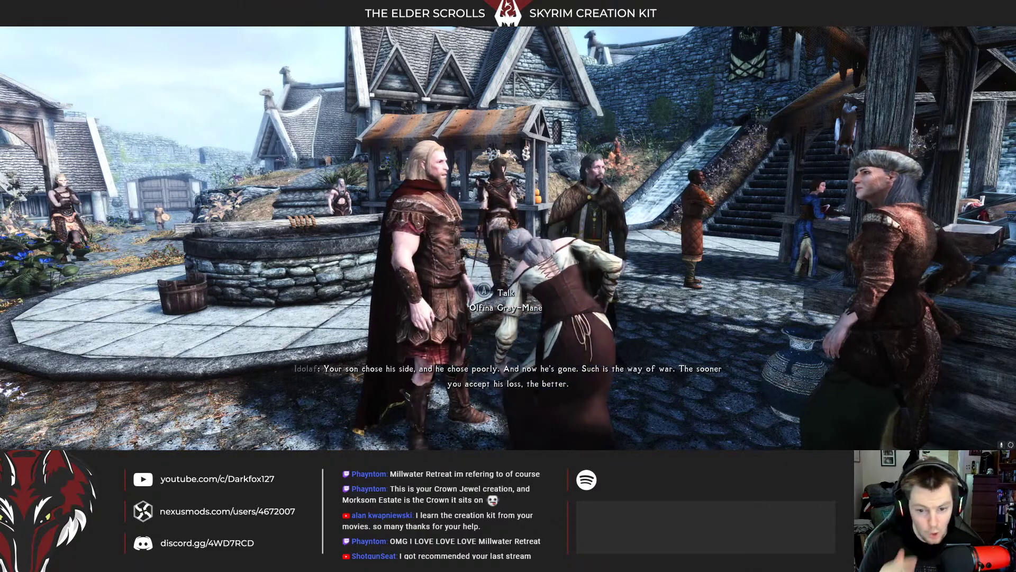
Step: Kill Idolaf Battle-Born with the console command "kill" and move his body over the market well
key("grave")
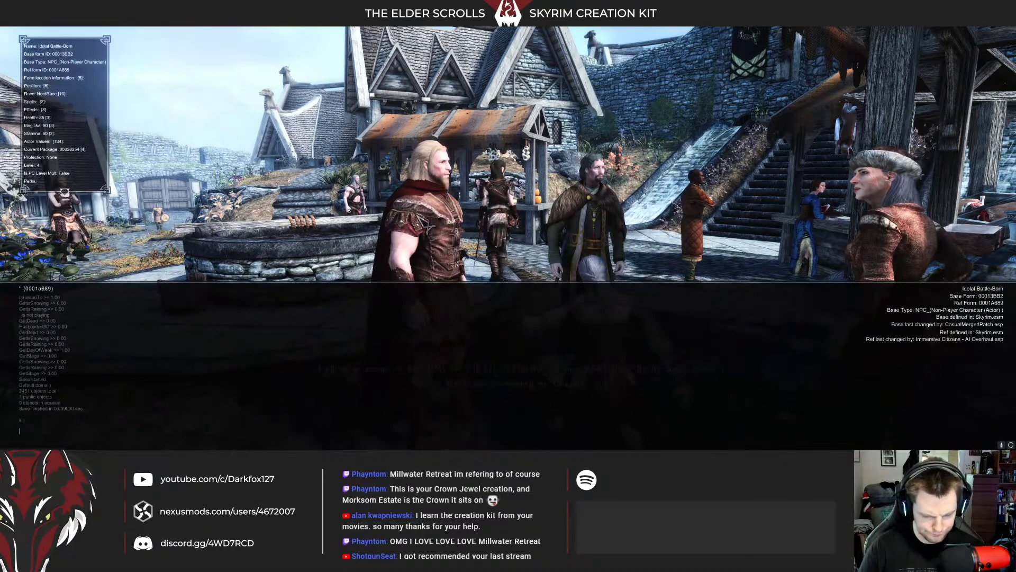
type("kill")
key("Return")
key("grave")
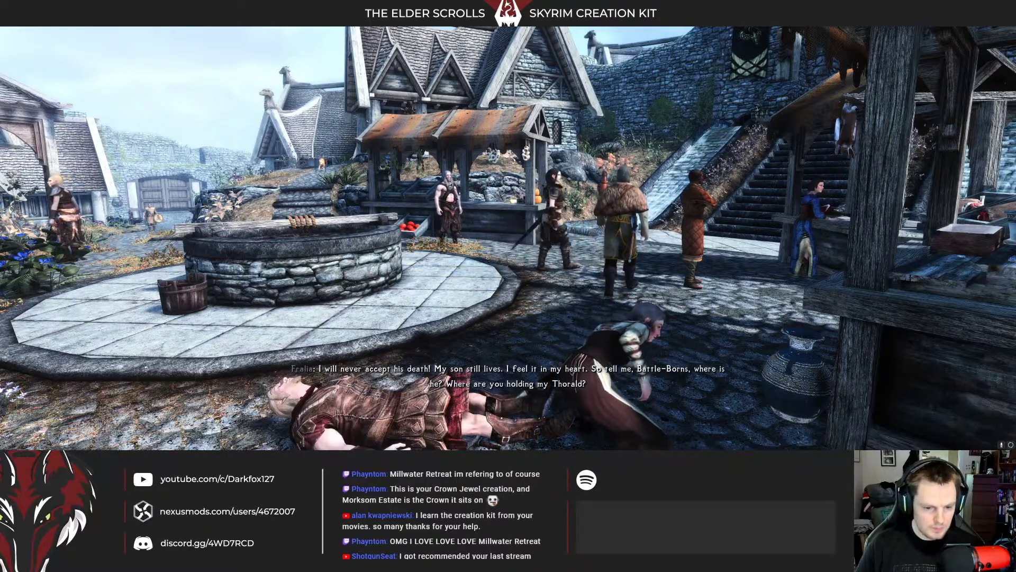
key("e")
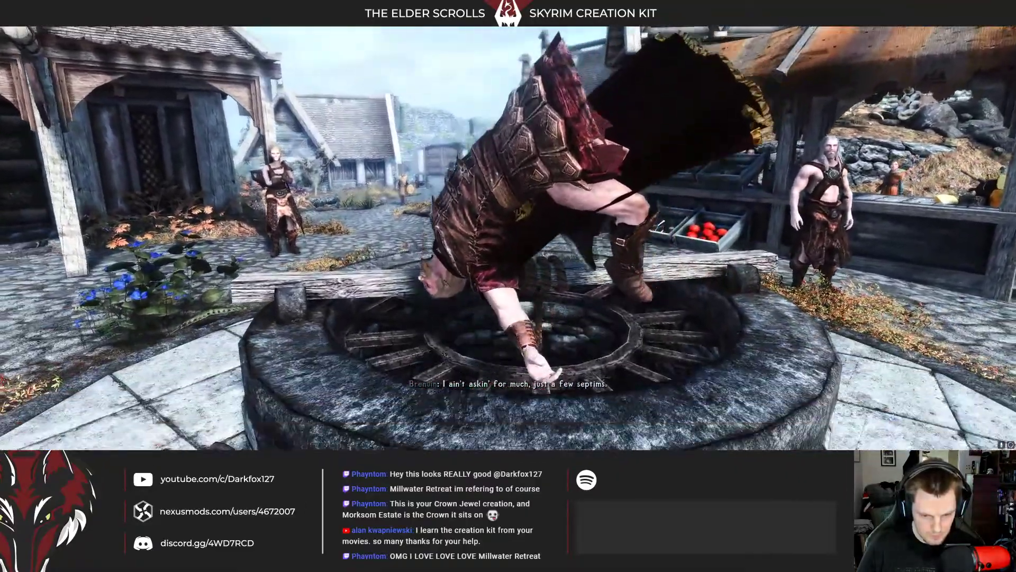
key("e")
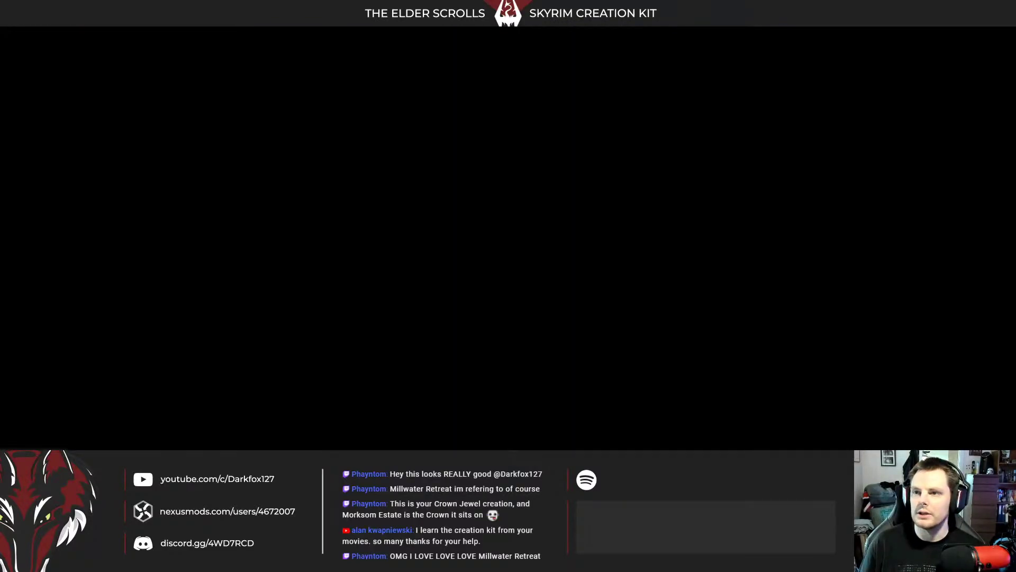
key("super")
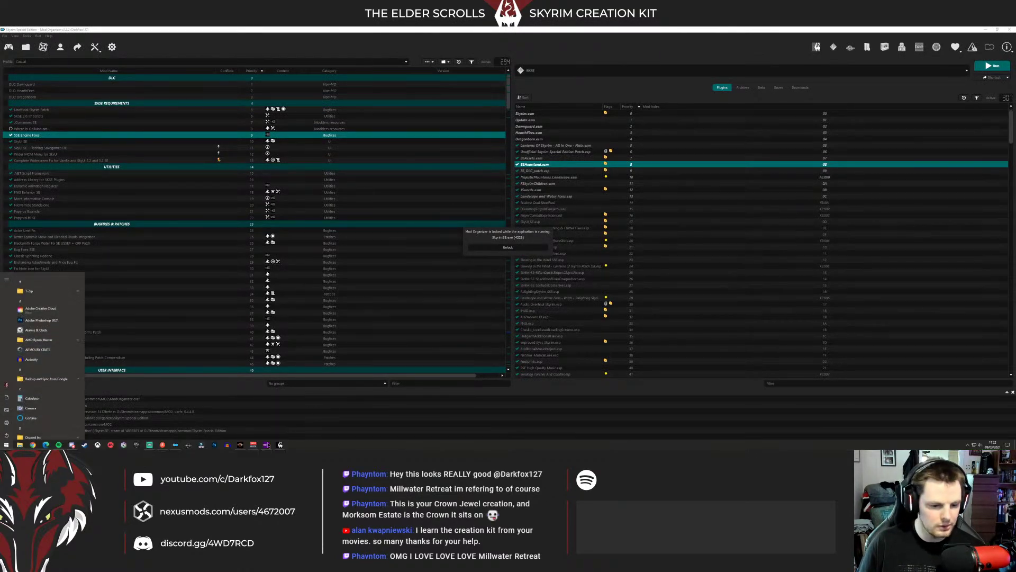
key("alt+Tab")
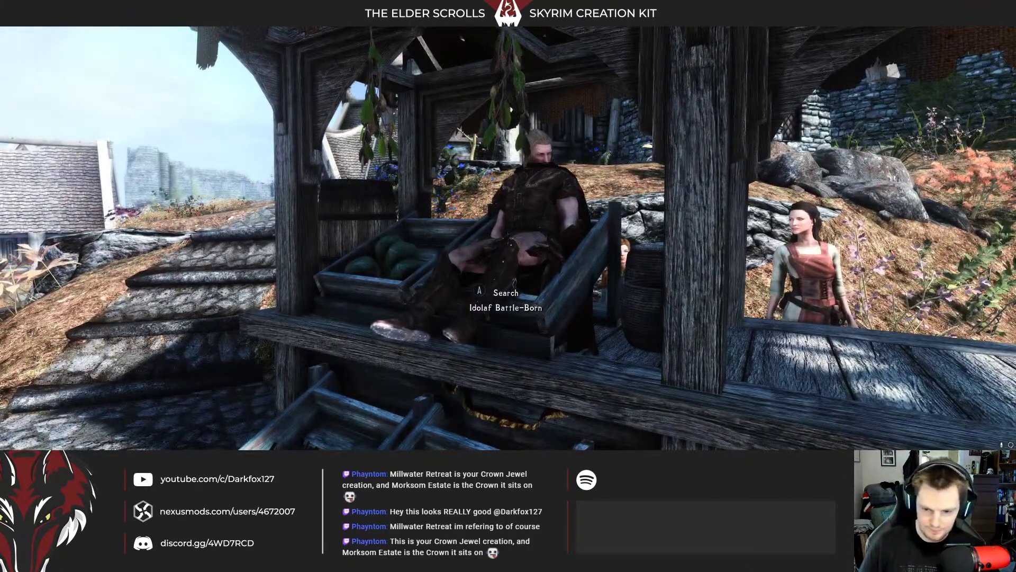
Step: Hide the game menus with the console command "tm", capture a screenshot of Idolaf's body in the stall, and restore the menus
key("grave")
type("tm")
key("Return")
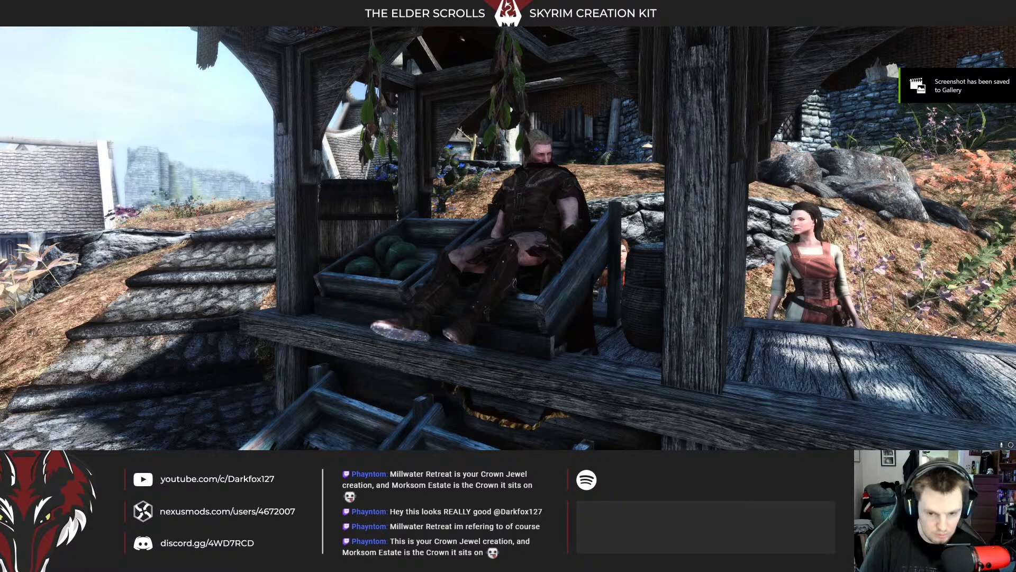
key("grave")
type("tm")
key("Return")
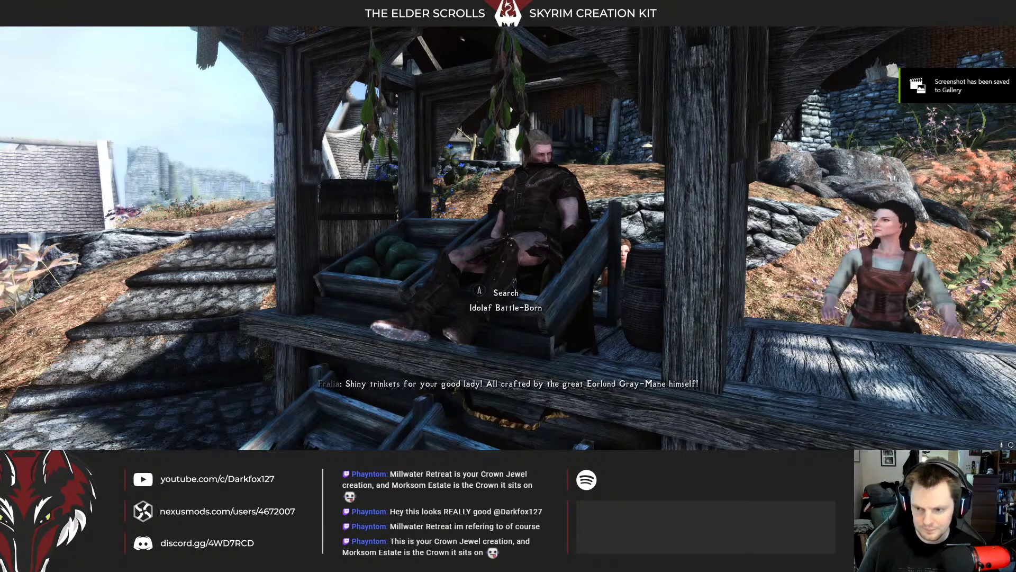
Step: Target Eorlund Gray-Mane at the market stall and run the console command "kill" on him
key("f")
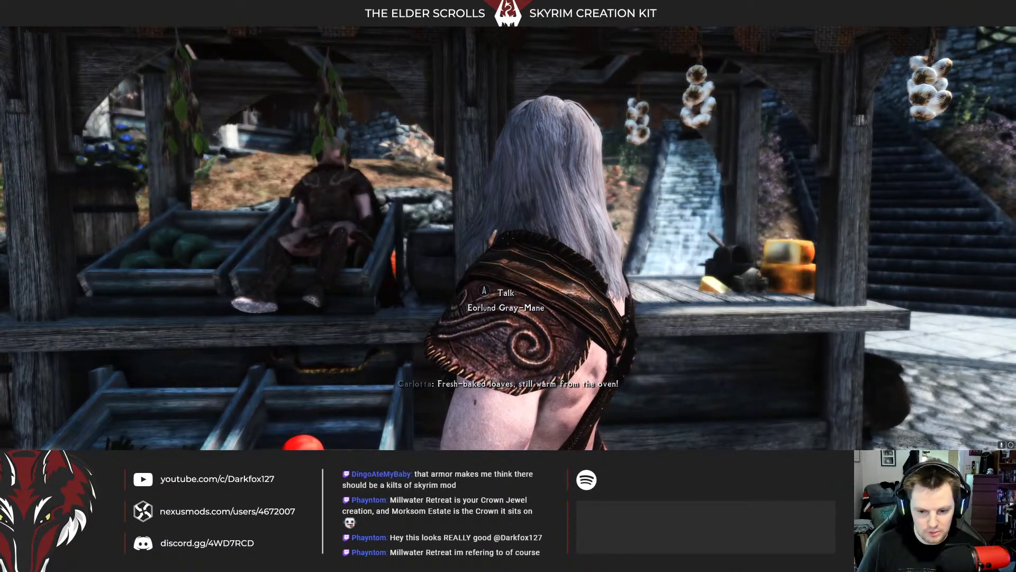
key("grave")
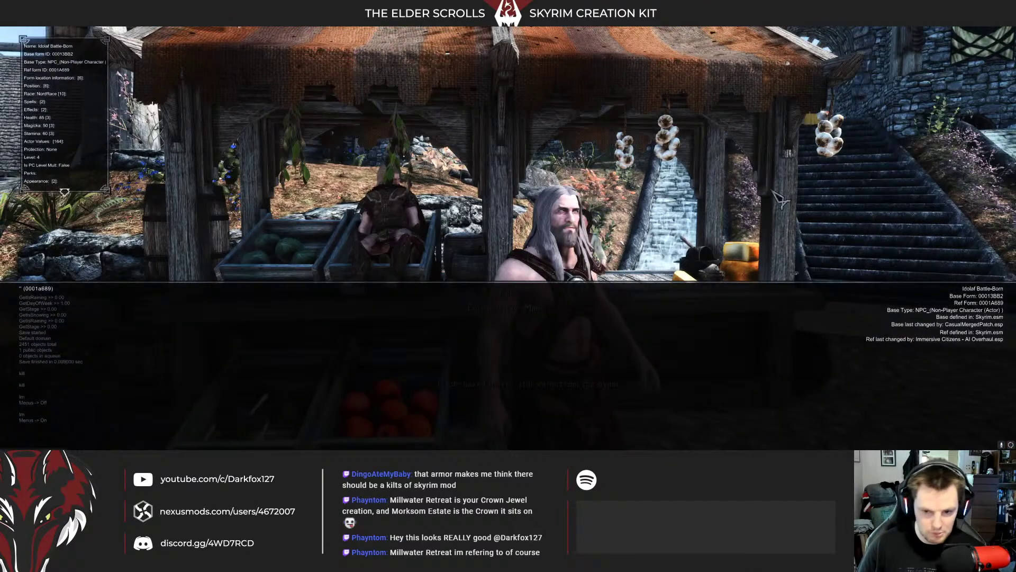
left_click(556, 277)
type("kill")
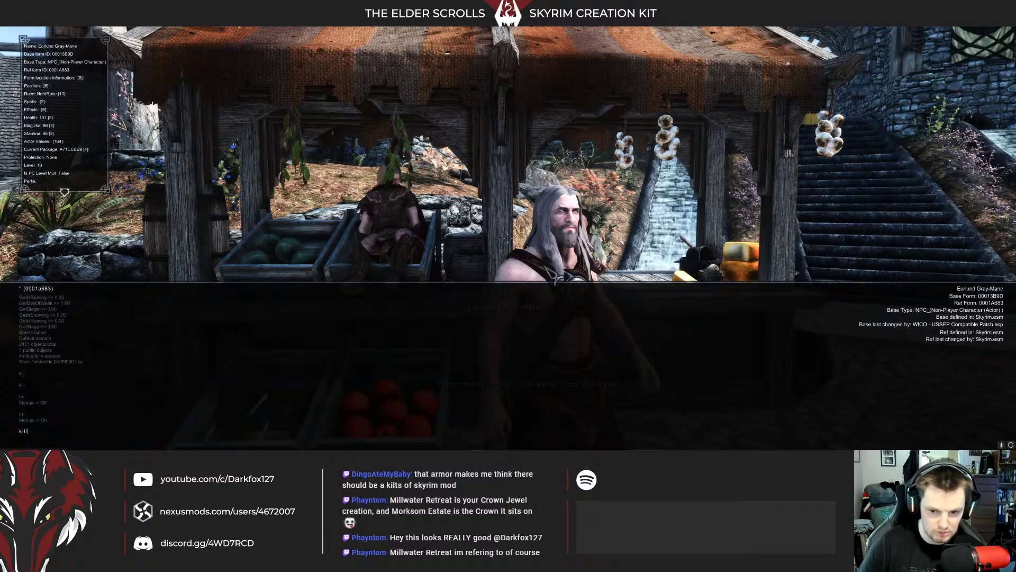
key("Return")
key("grave")
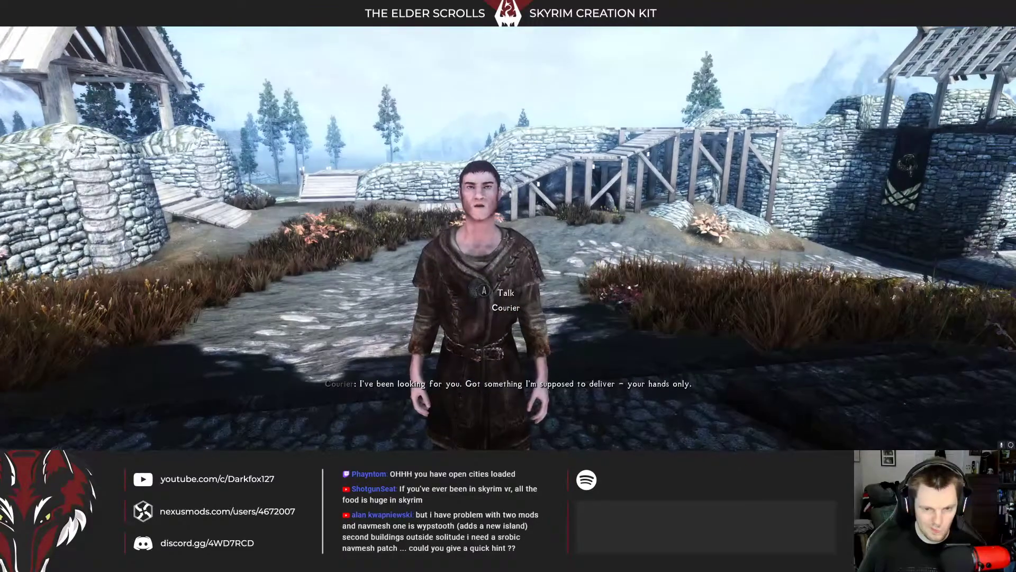
Step: Target the Courier near the stone walls and remove him with the console command "disable"
key("grave")
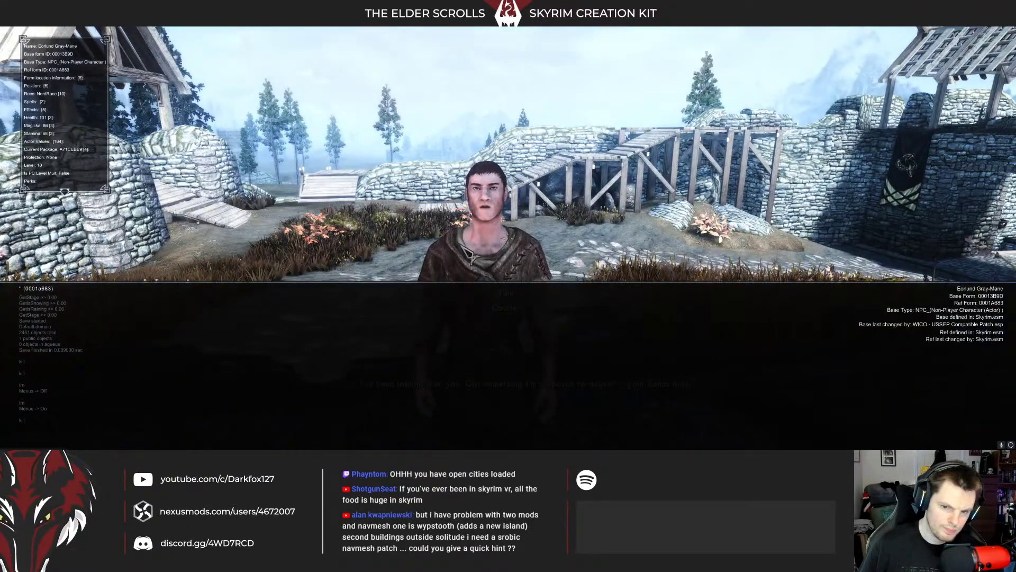
left_click(459, 274)
type("di")
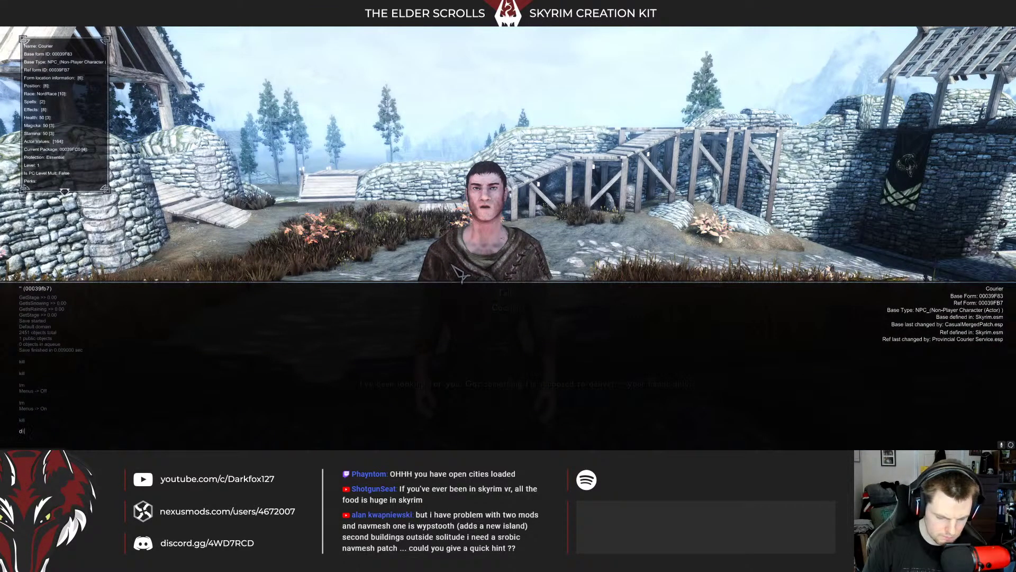
type("sabl")
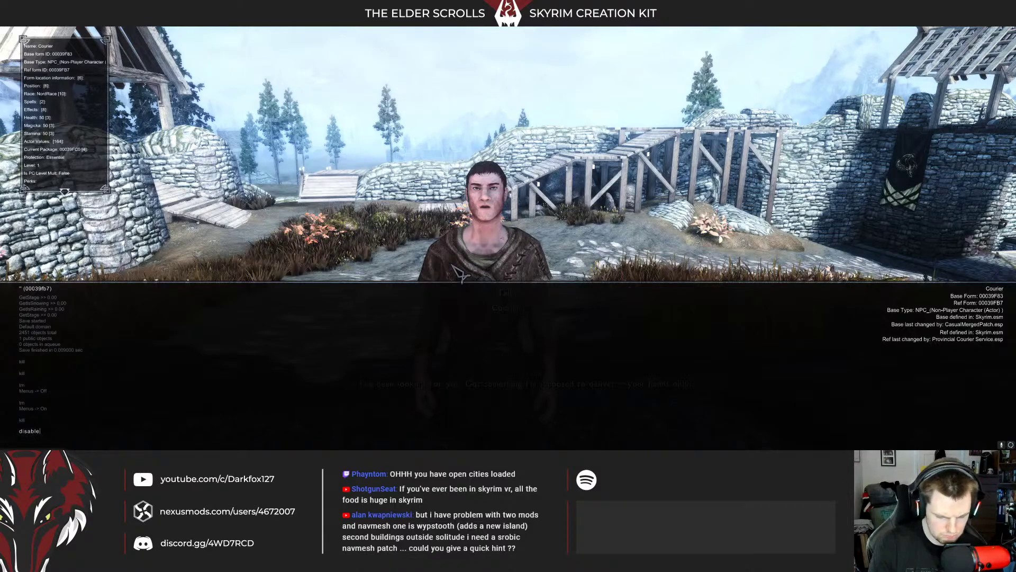
type("e")
key("Return")
key("grave")
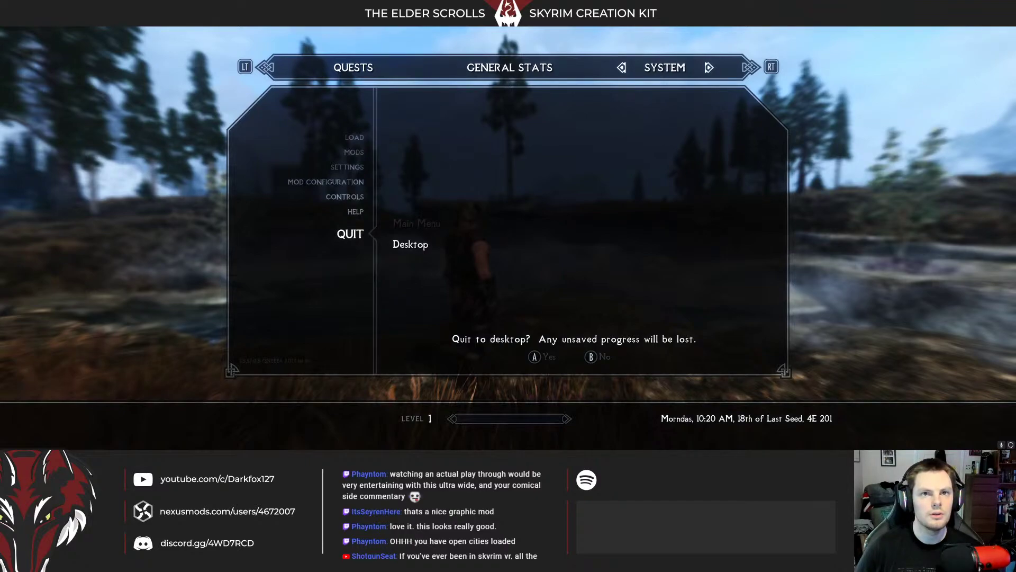
Step: Cancel quitting to desktop and run the character across the rocks beside the steaming pool into the grassland
key("Escape")
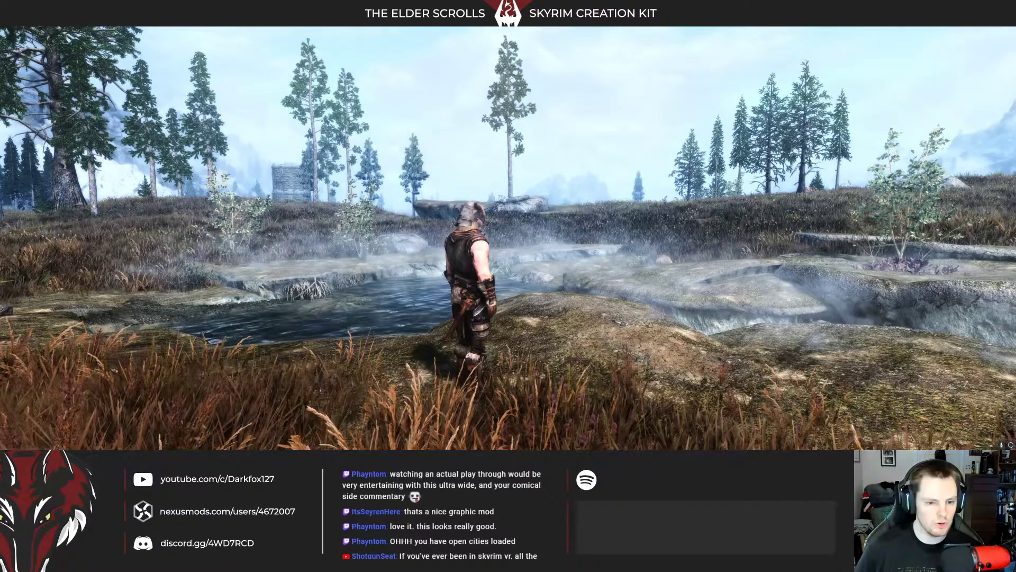
key("w")
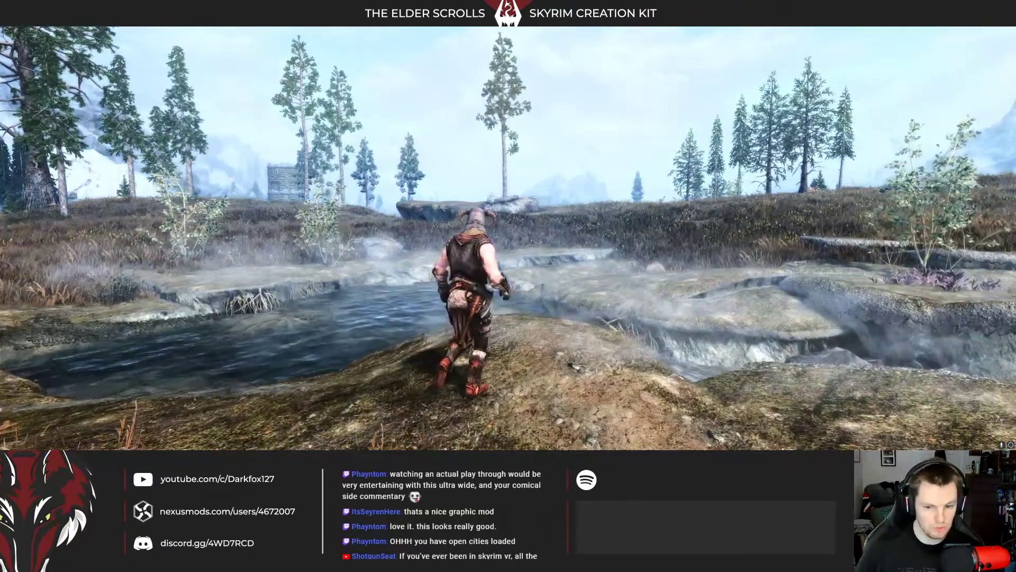
key("w")
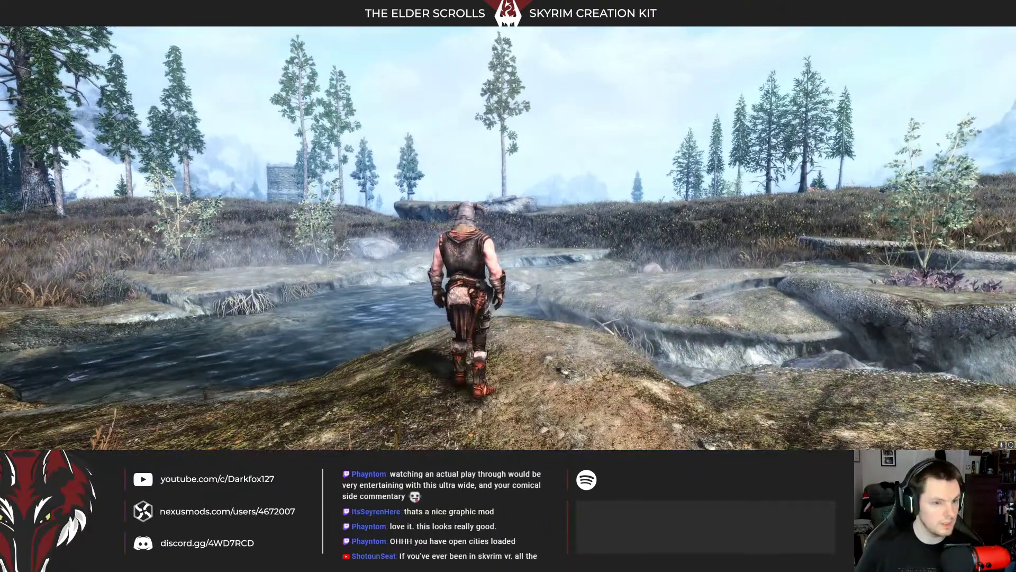
key("space")
key("w")
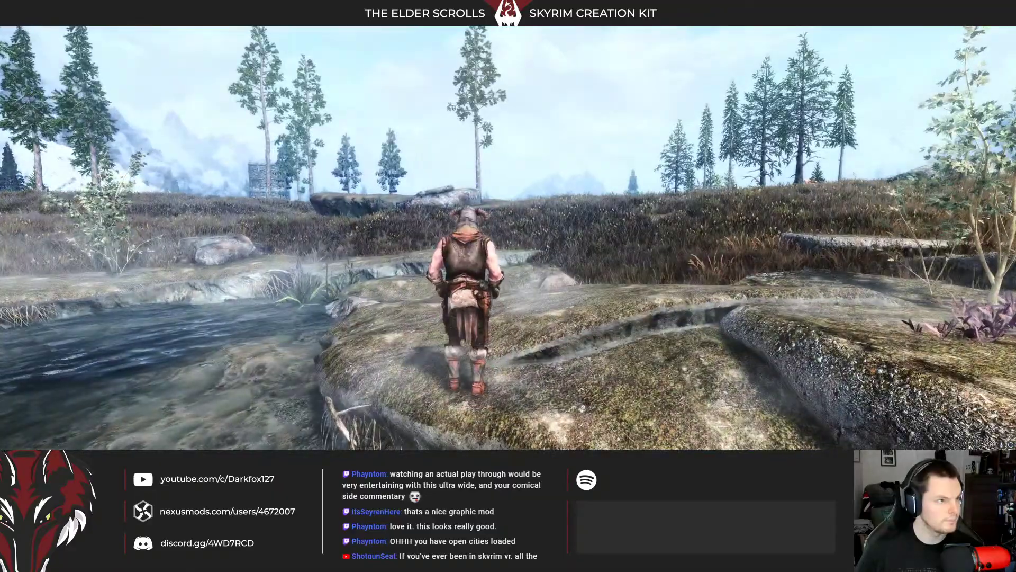
key("w")
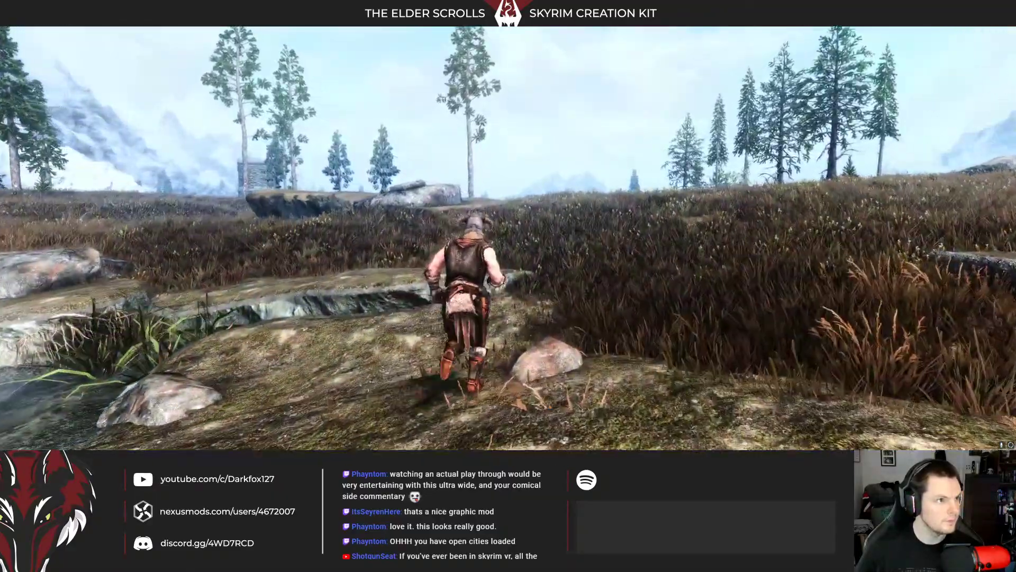
key("w")
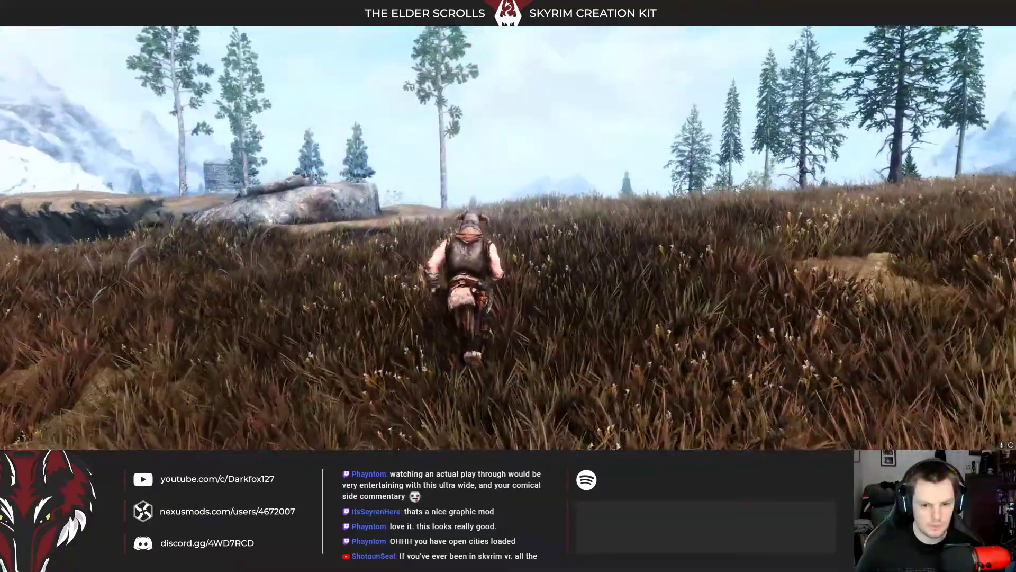
key("w")
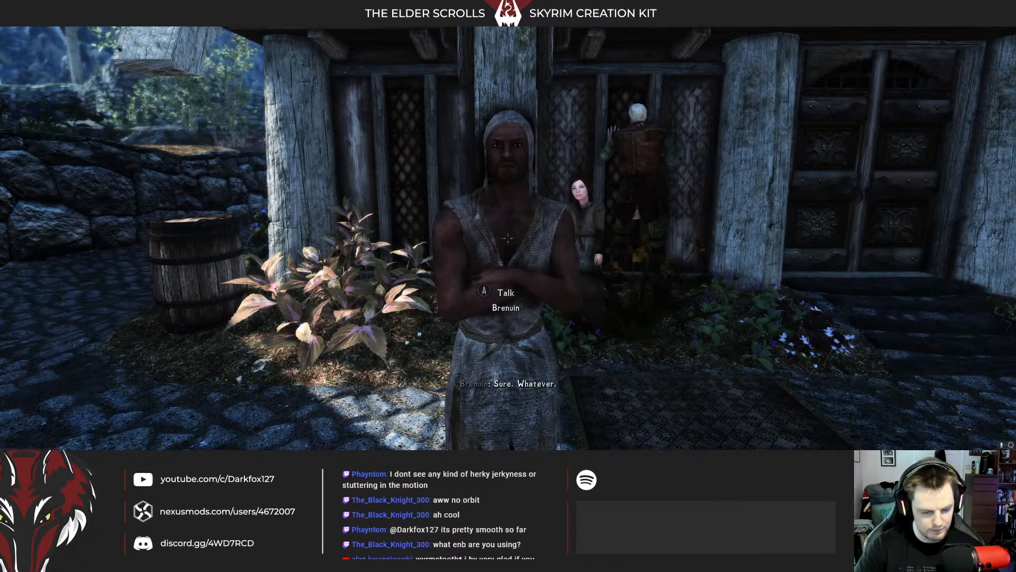
Step: Try to spawn an object beside Brenuin with the console command "placeatme f 466352"
key("grave")
type("placeatme f")
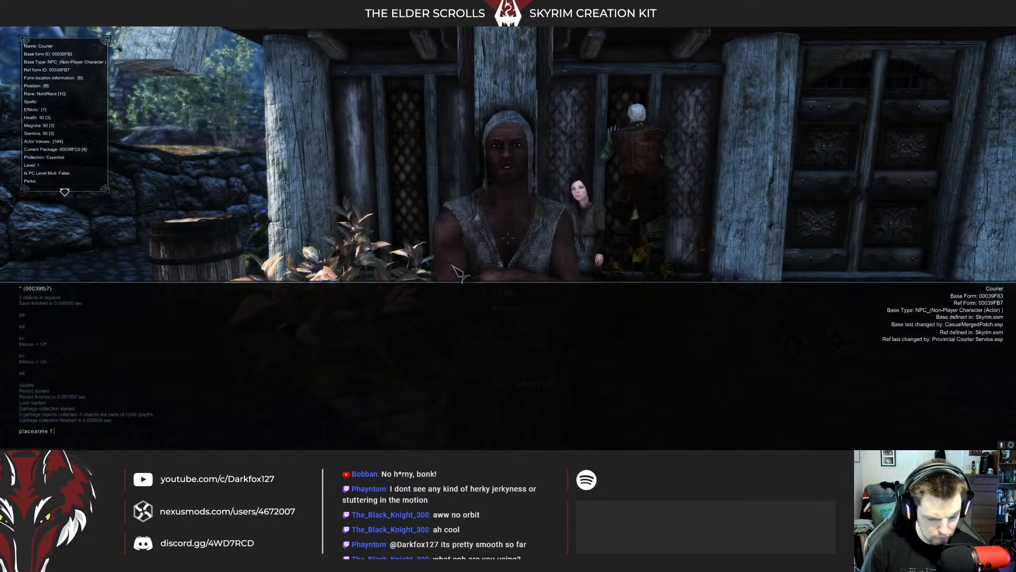
type(" 466352")
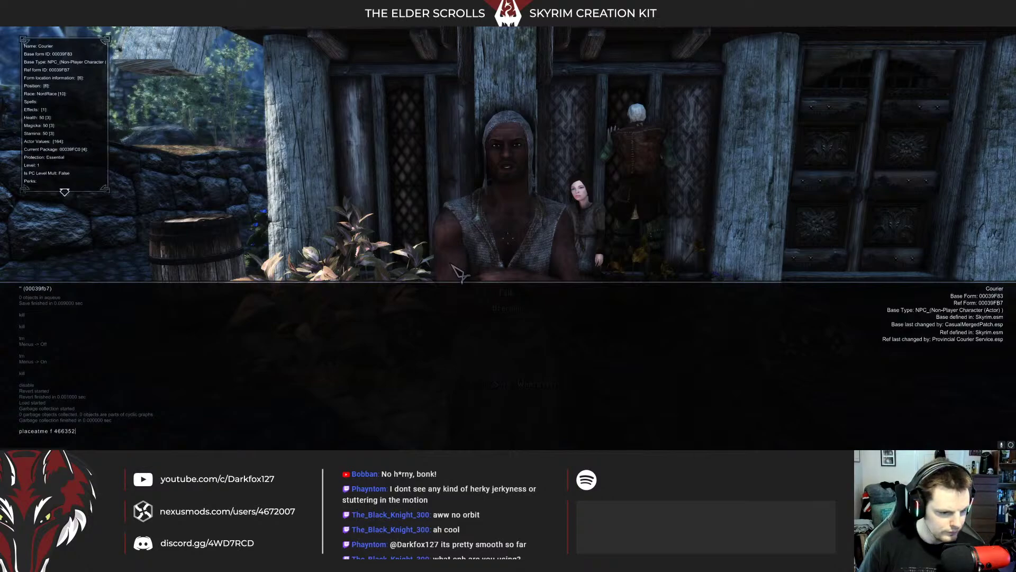
key("grave")
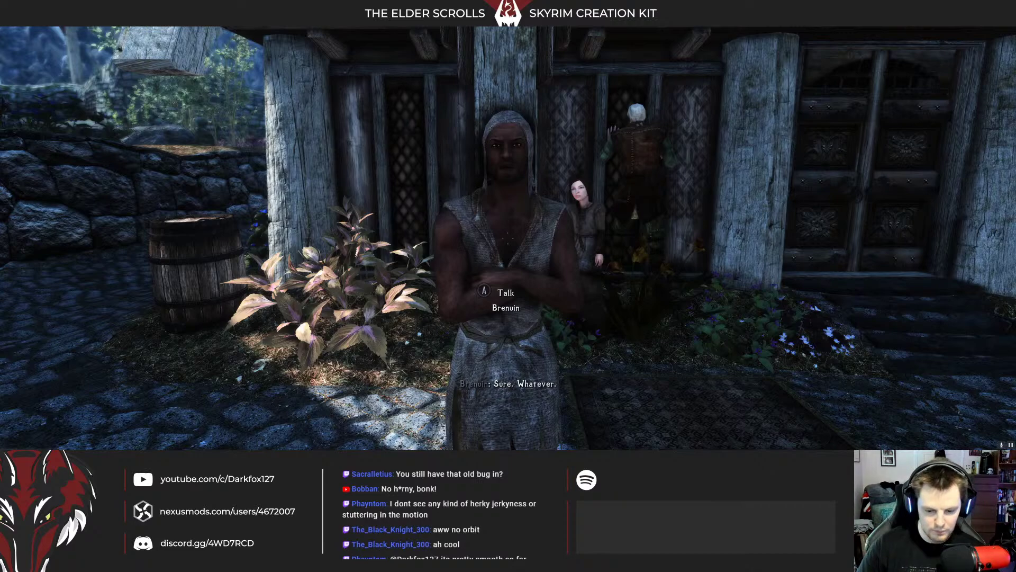
Step: Switch from the game to Wix in the browser and open the darkfox127 site in the website editor
key("super")
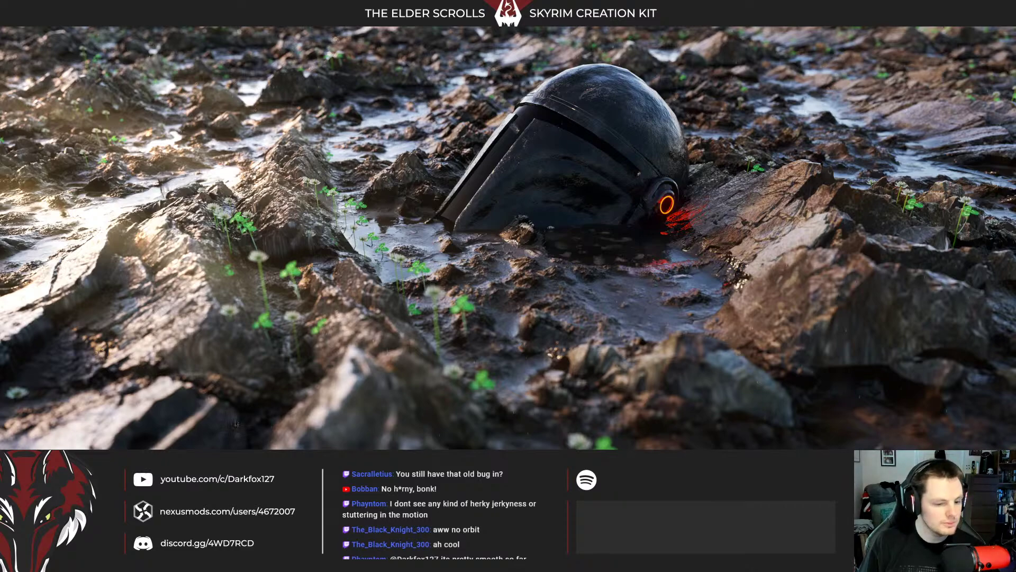
mouse_move(241, 449)
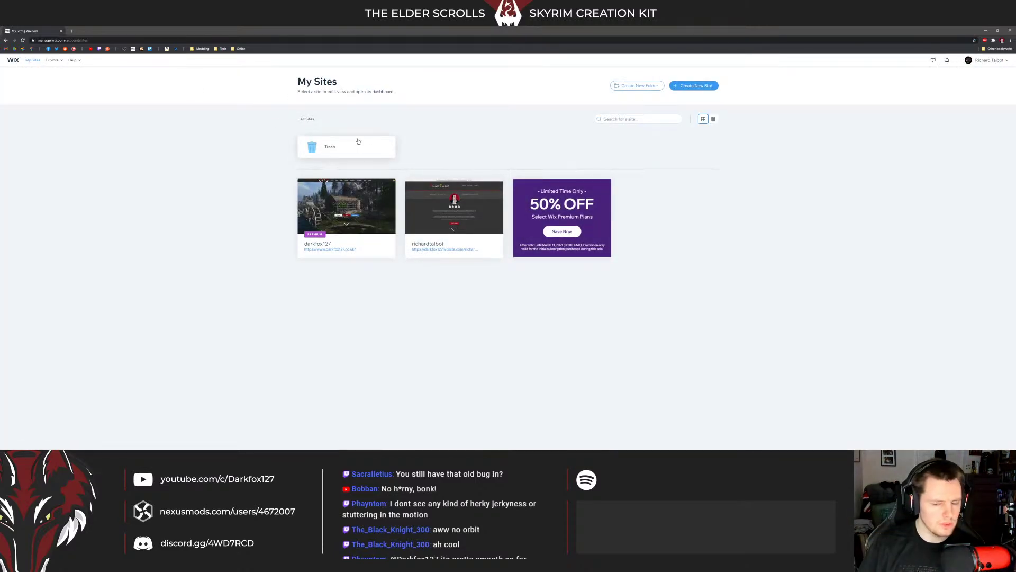
left_click(338, 207)
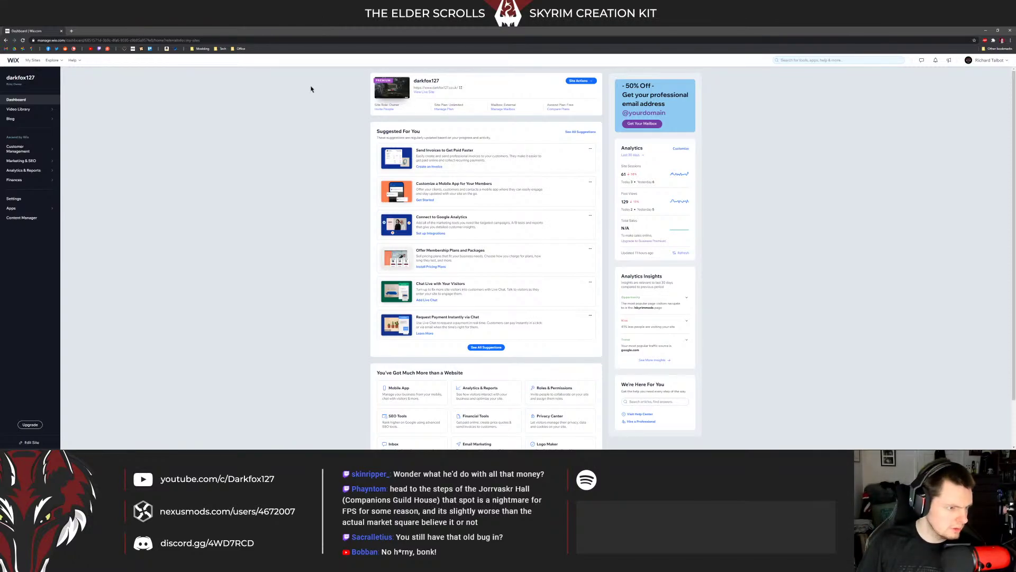
left_click(579, 81)
left_click(579, 91)
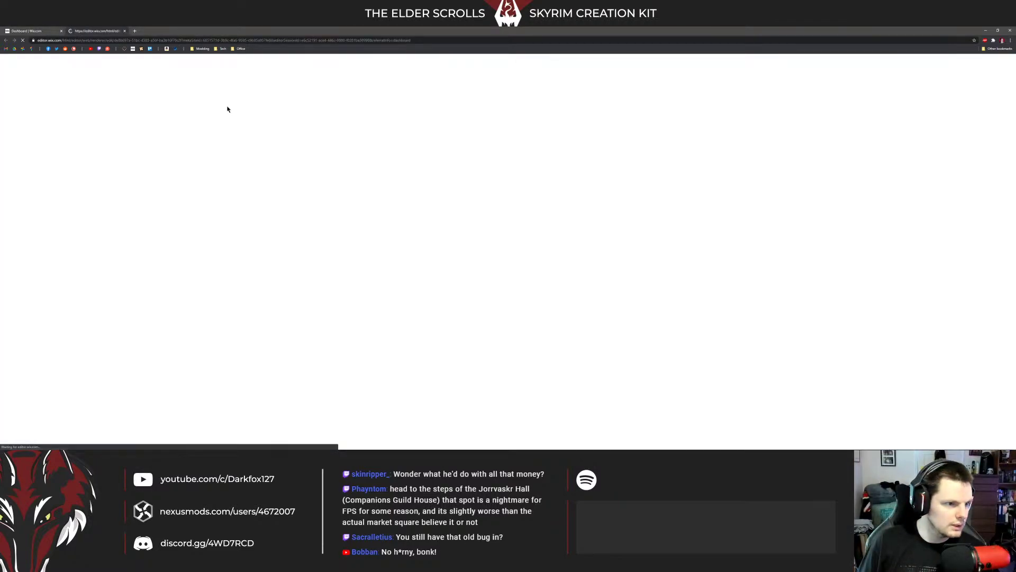
left_click(27, 31)
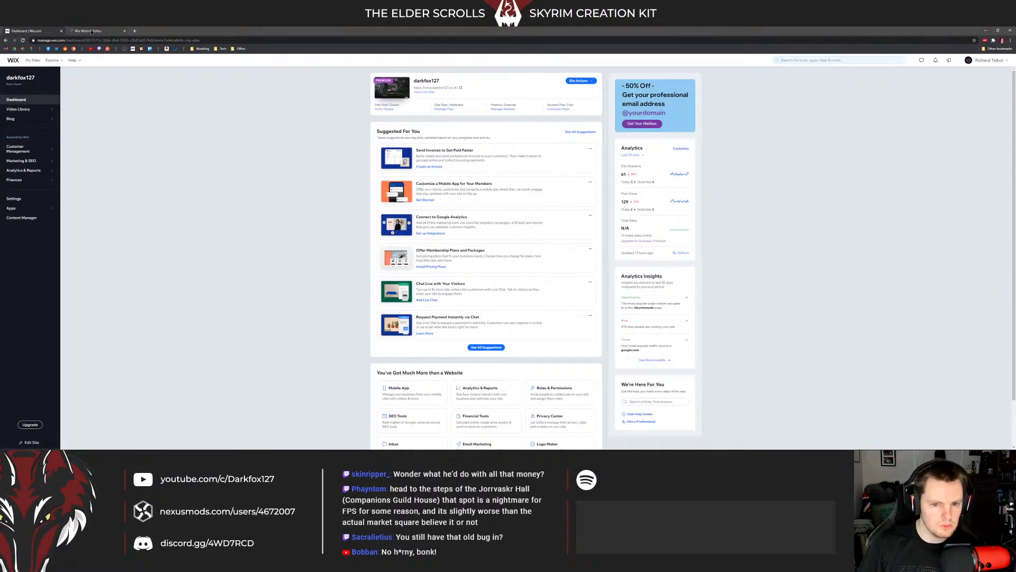
left_click(92, 32)
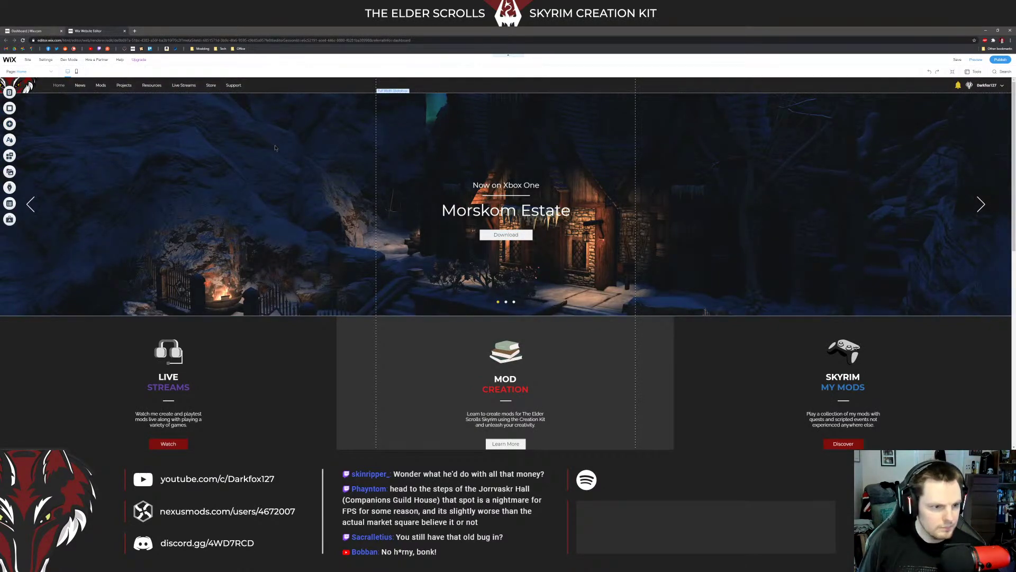
Step: Open the live website darkfox127.co.uk in a new browser tab
key("ctrl+t")
type("darkfox127.co.uk")
key("Return")
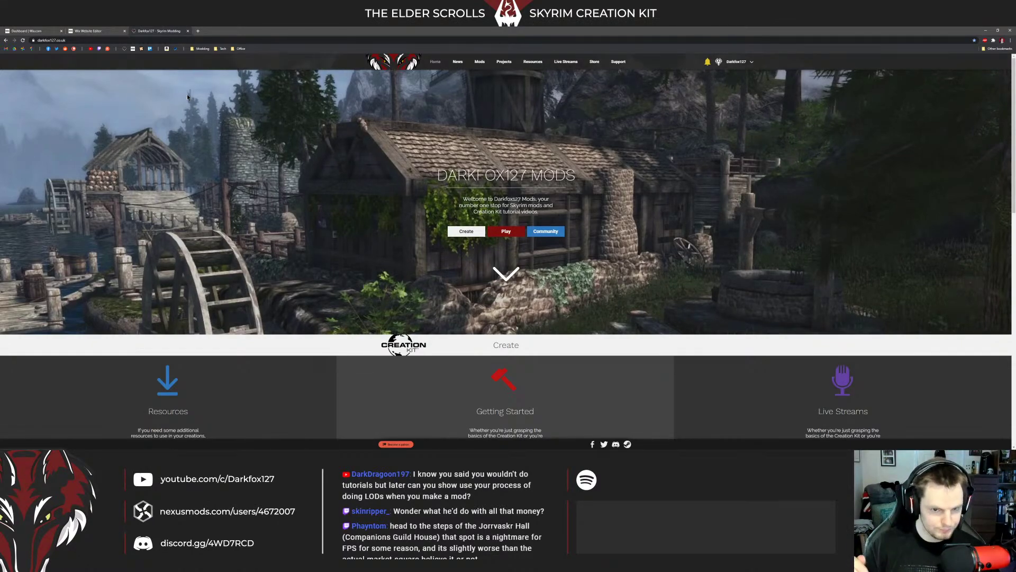
Step: Examine the live homepage's Create, Play and Community sections and return to its header
scroll(395, 185, "down", 3)
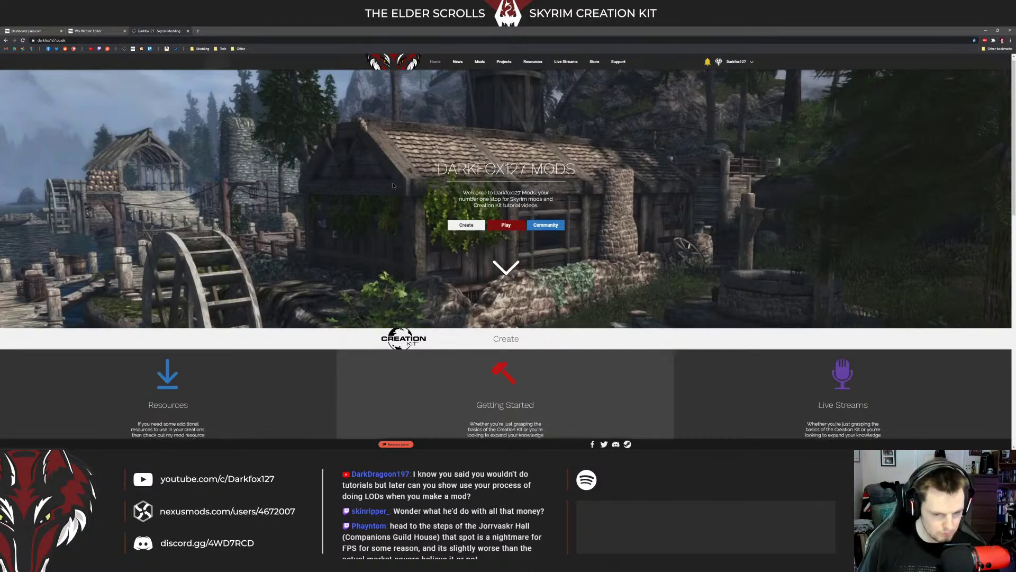
scroll(516, 209, "down", 2)
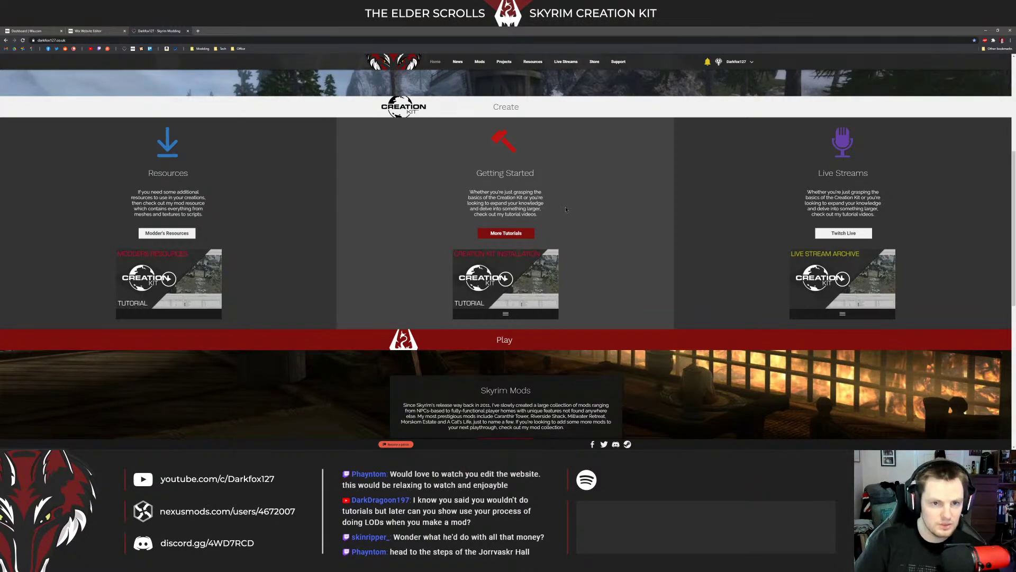
scroll(552, 199, "down", 2)
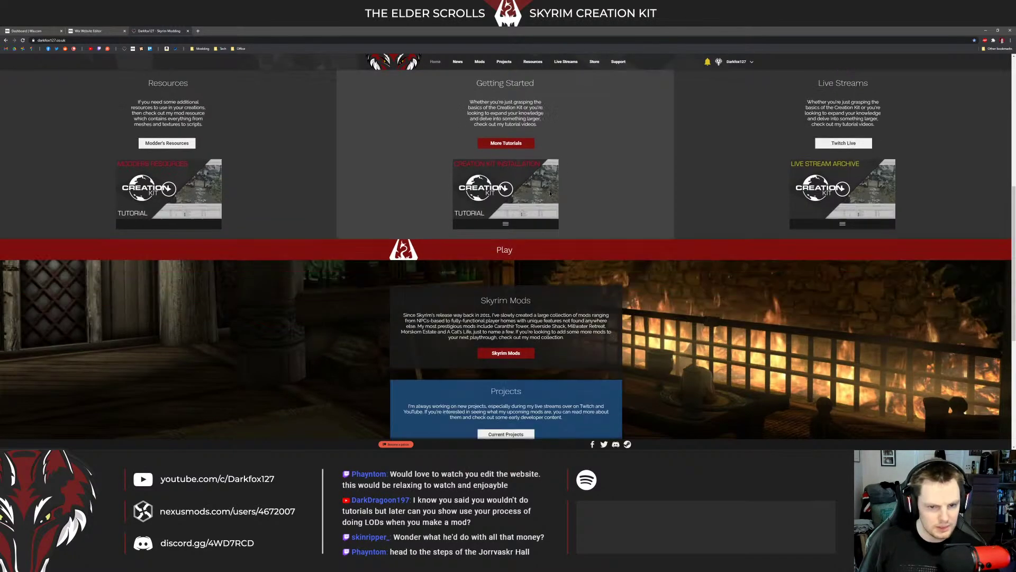
scroll(597, 215, "up", 2)
scroll(597, 216, "up", 3)
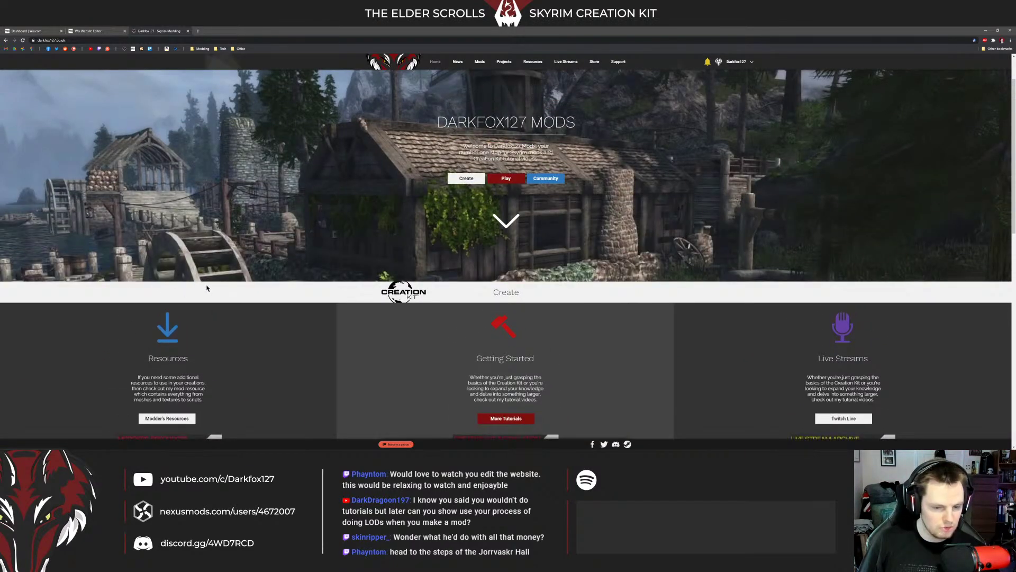
scroll(612, 296, "down", 9)
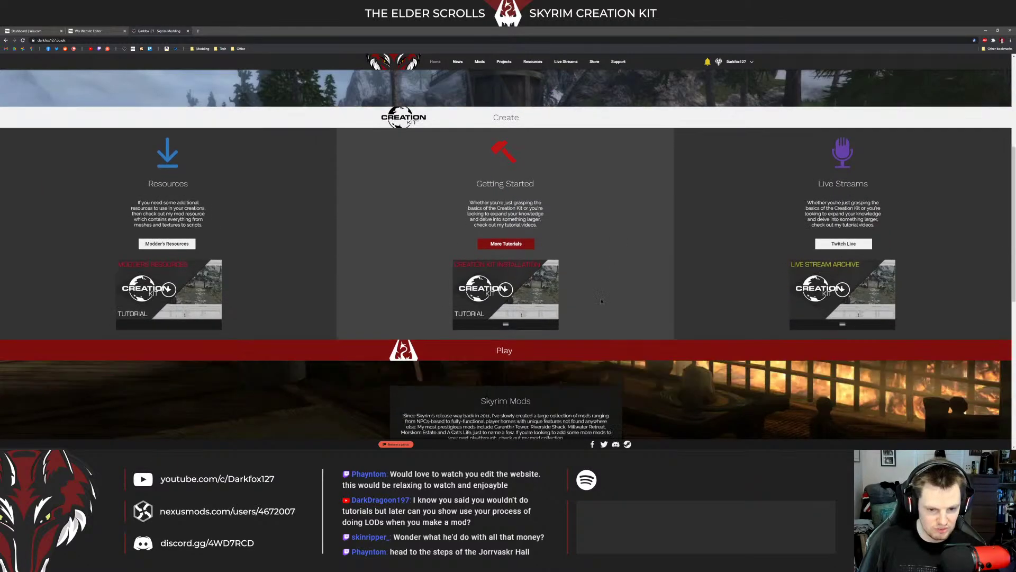
scroll(625, 304, "down", 2)
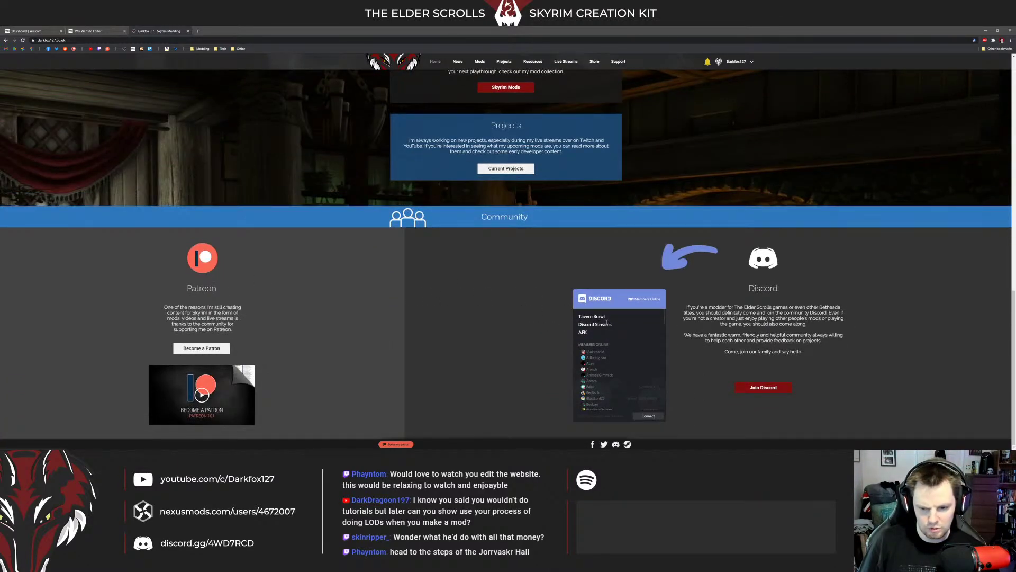
scroll(631, 348, "down", 3)
scroll(631, 349, "up", 8)
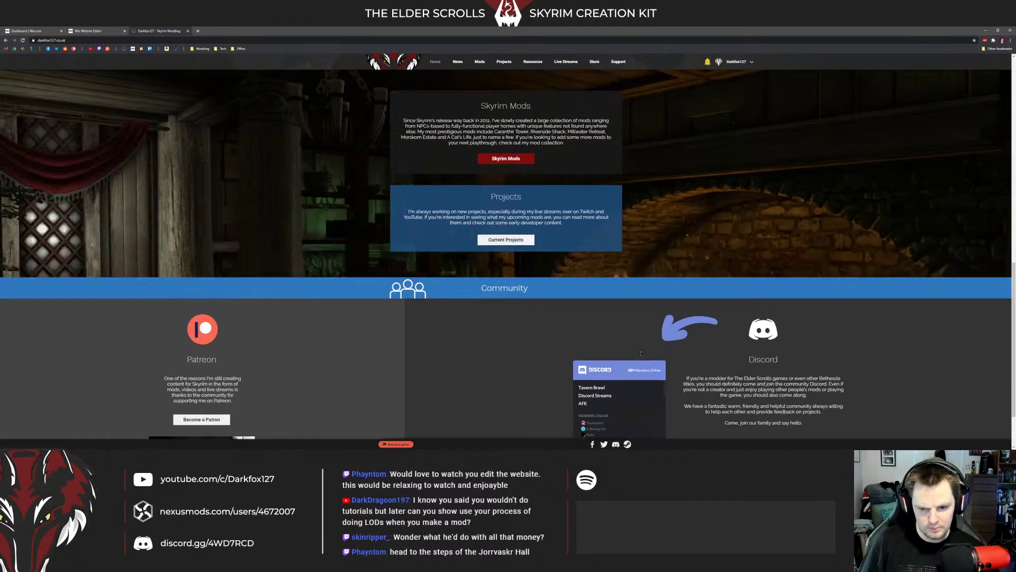
scroll(645, 357, "up", 5)
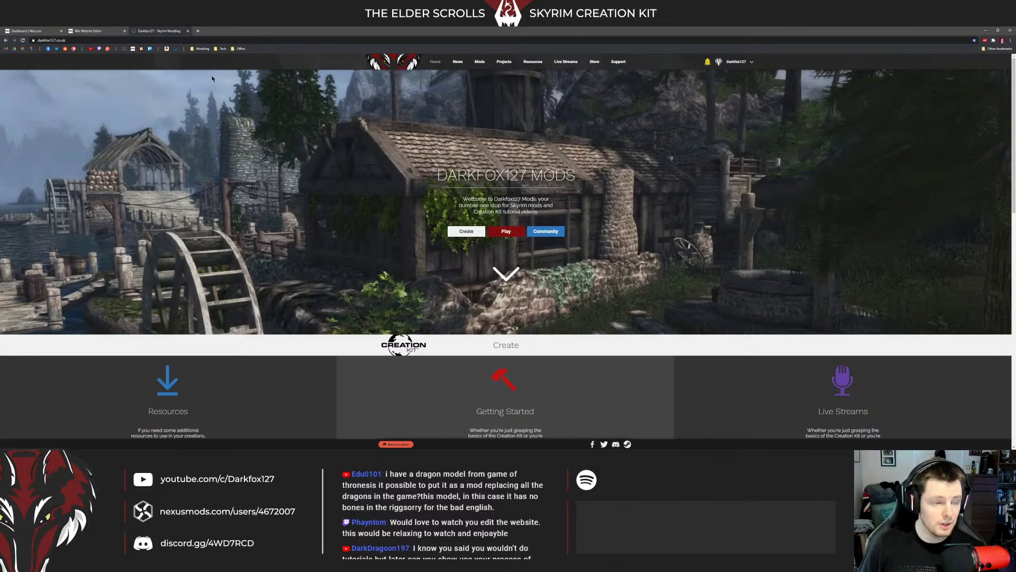
Step: Preview the new homepage from the Wix editor, examine its sections, and advance the banner to the Millwater Retreat slide
left_click(101, 32)
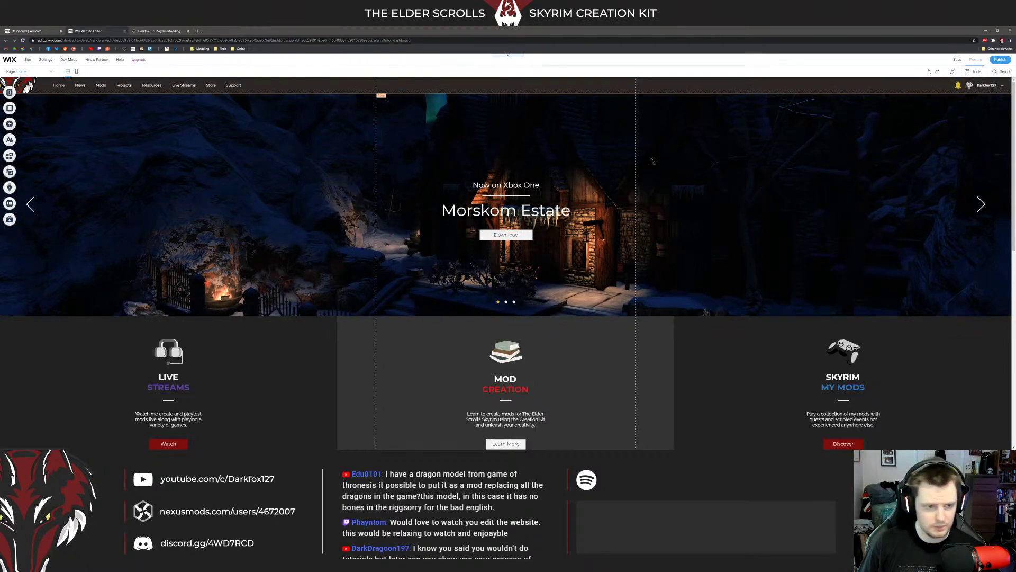
key("ctrl+shift+p")
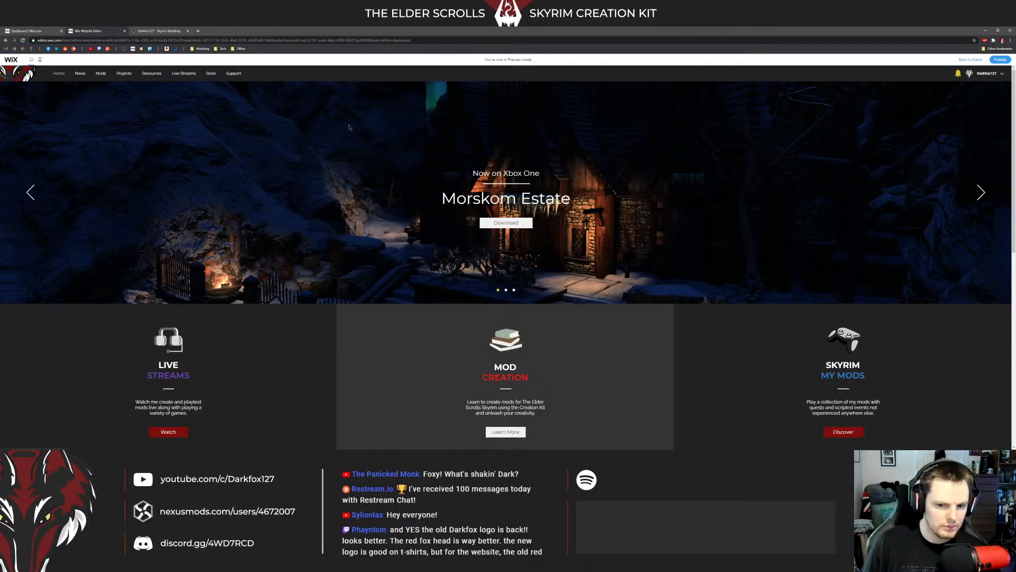
scroll(410, 132, "down", 3)
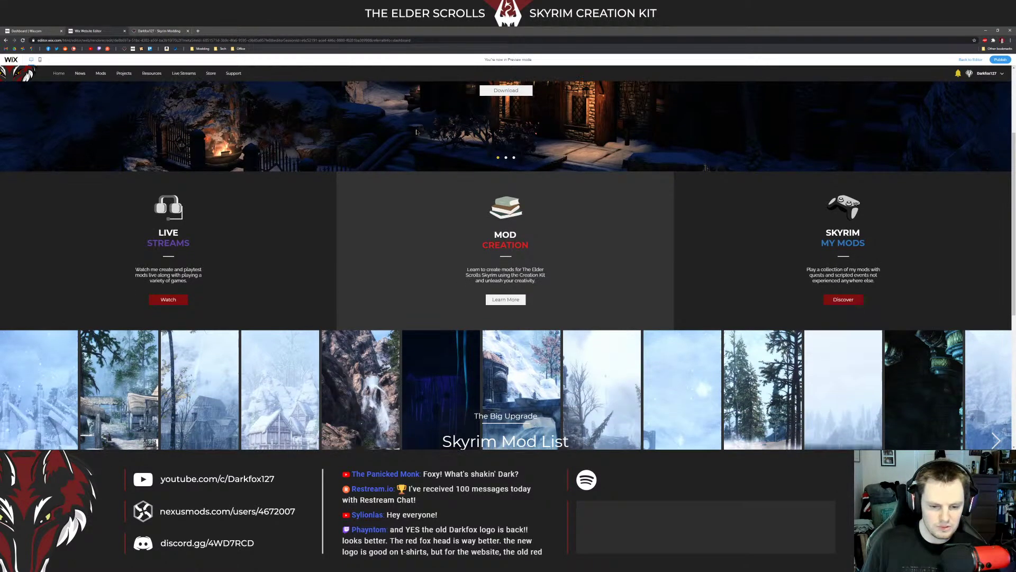
scroll(415, 132, "up", 3)
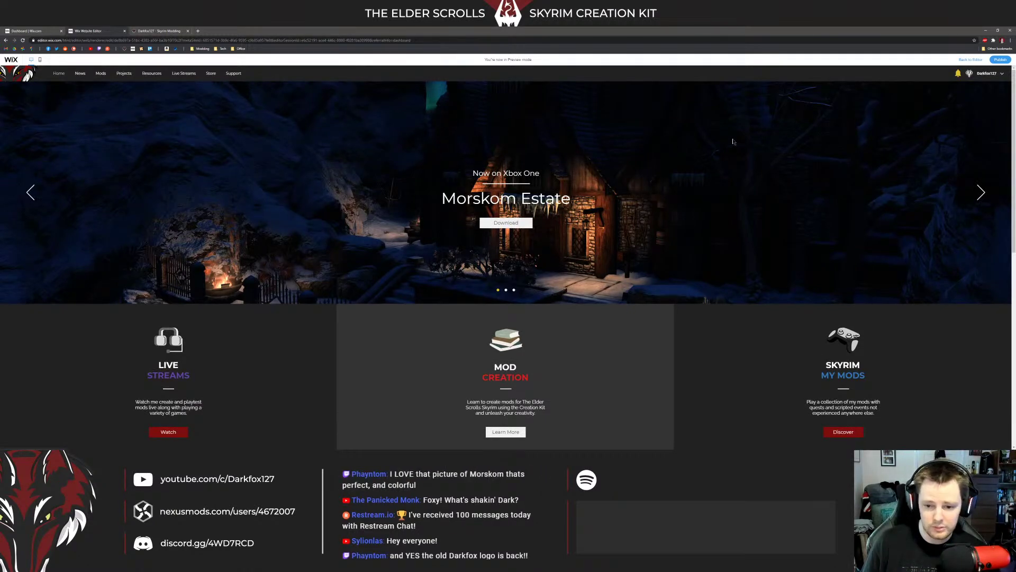
scroll(688, 176, "down", 2)
scroll(699, 185, "up", 2)
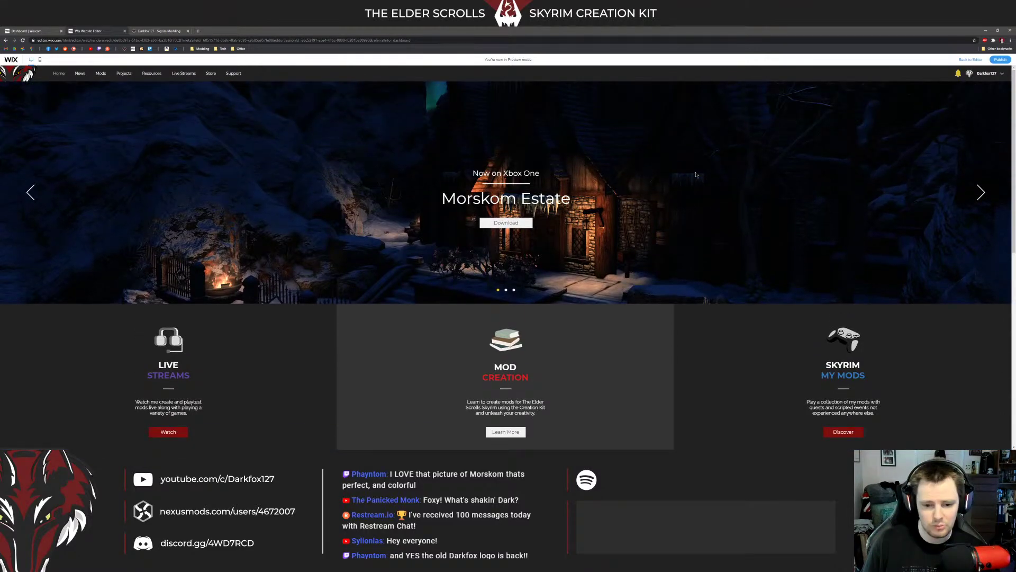
scroll(730, 207, "down", 4)
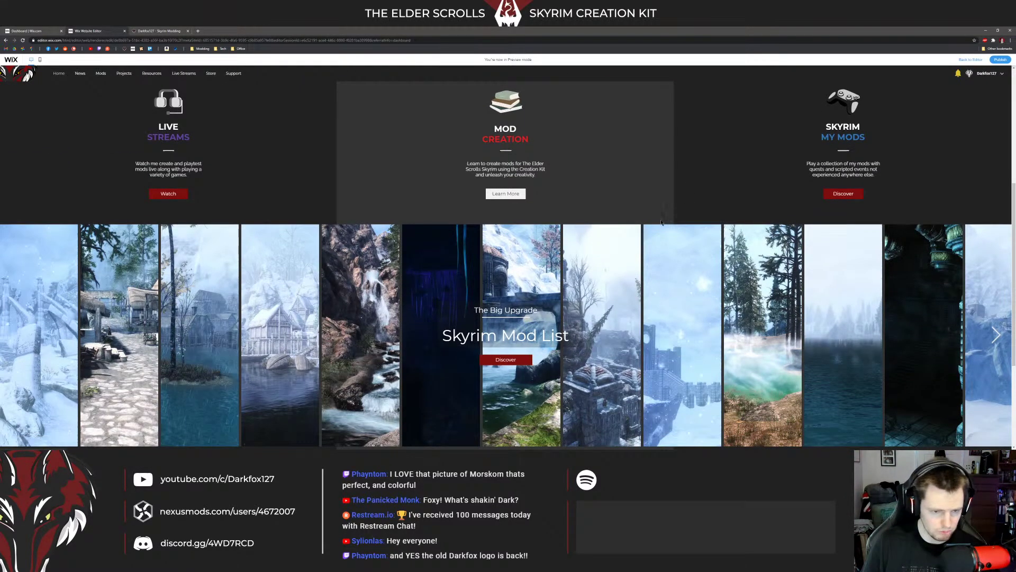
scroll(664, 223, "up", 4)
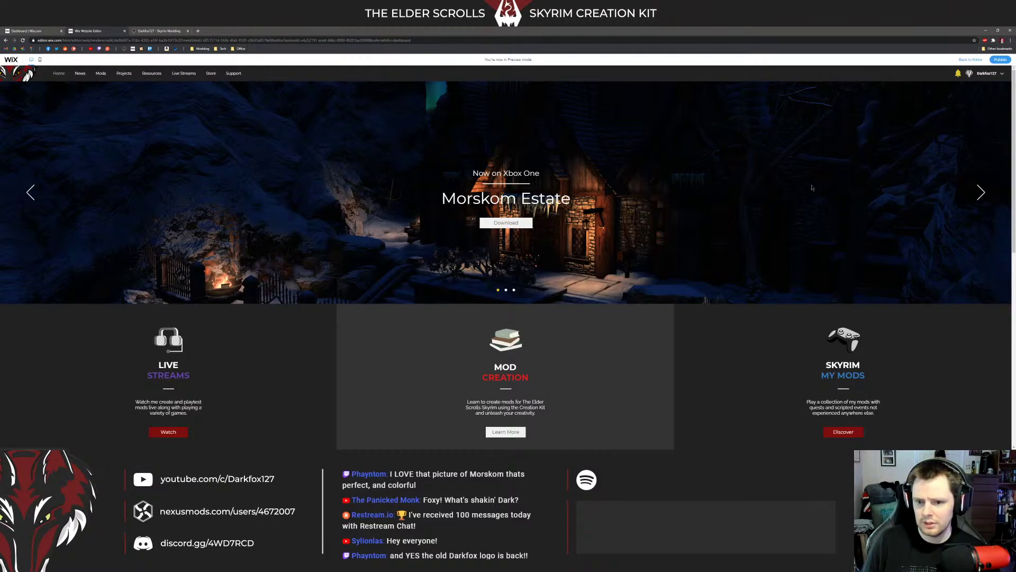
left_click(980, 193)
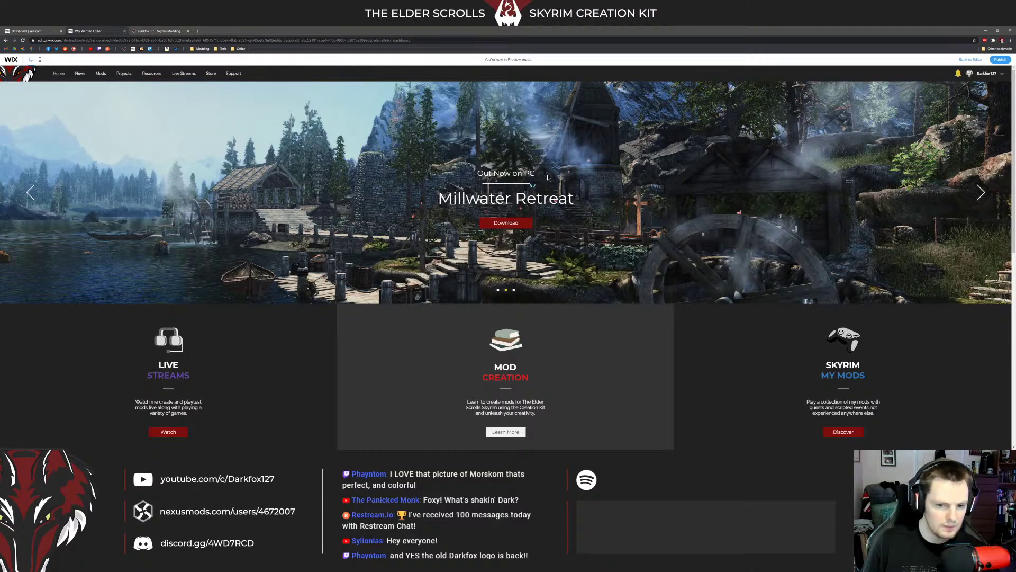
Step: Return to the live site and briefly highlight the welcome text under the DARKFOX127 MODS heading
left_click(167, 48)
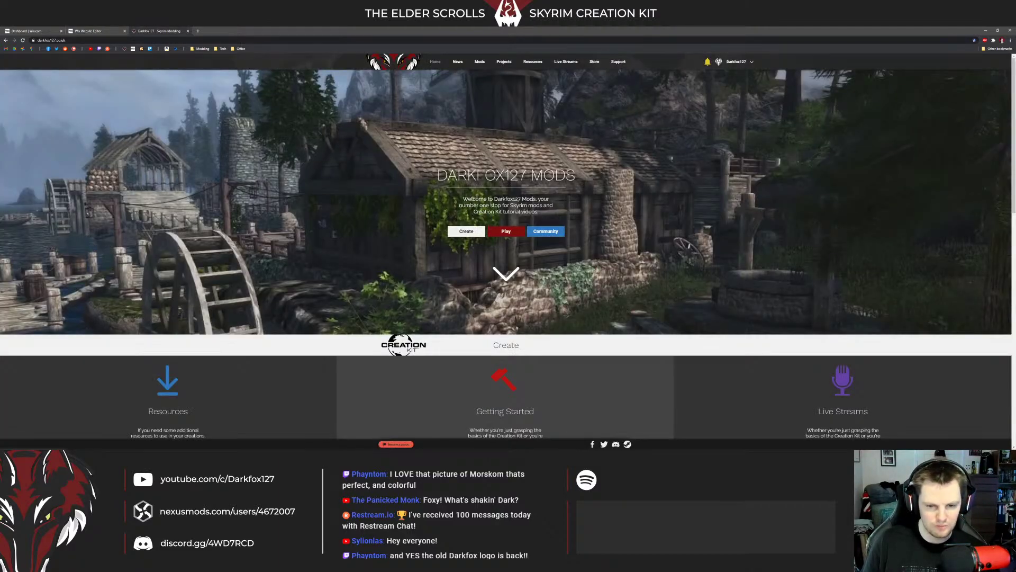
left_click_drag(462, 198, 549, 214)
left_click(563, 218)
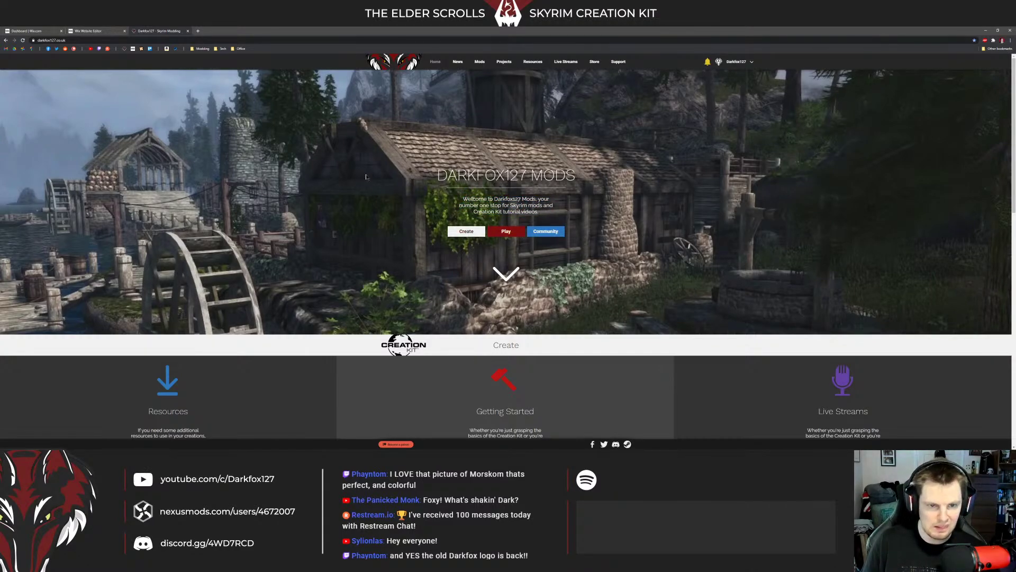
Step: Return to the redesigned homepage preview and advance the banner past The Code of Mauloch to the Morskom Estate slide
left_click(86, 32)
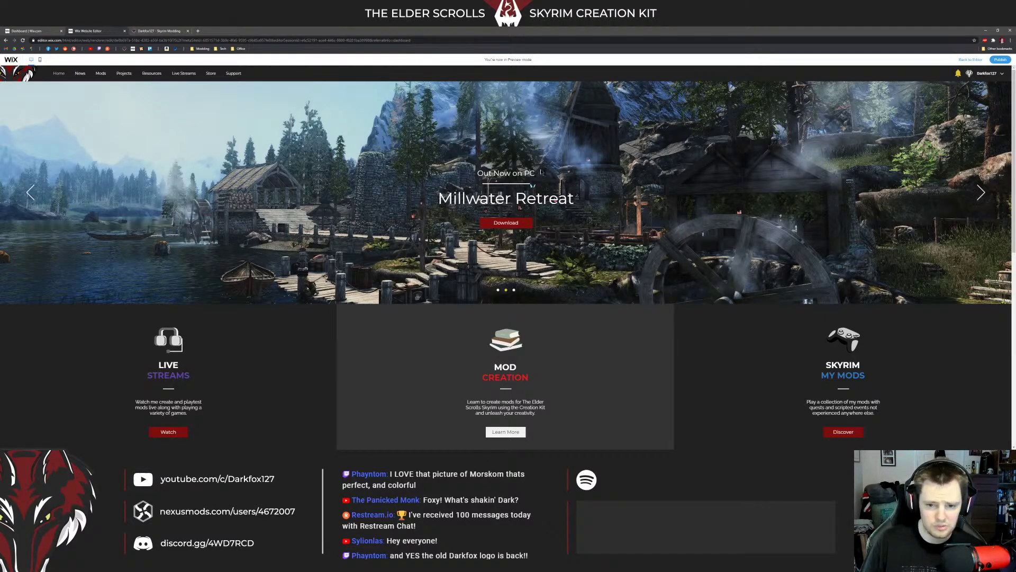
left_click(981, 192)
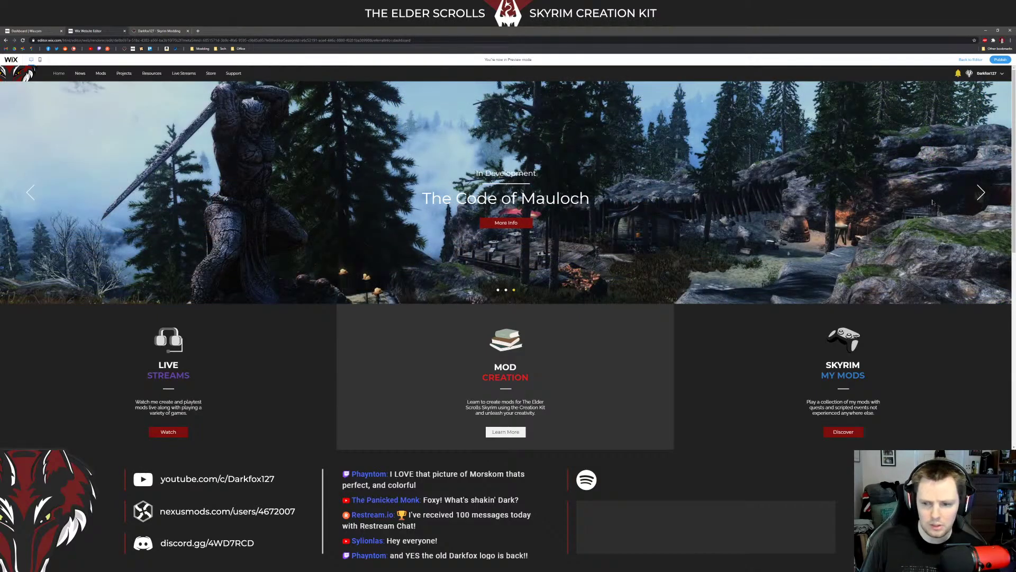
left_click(980, 192)
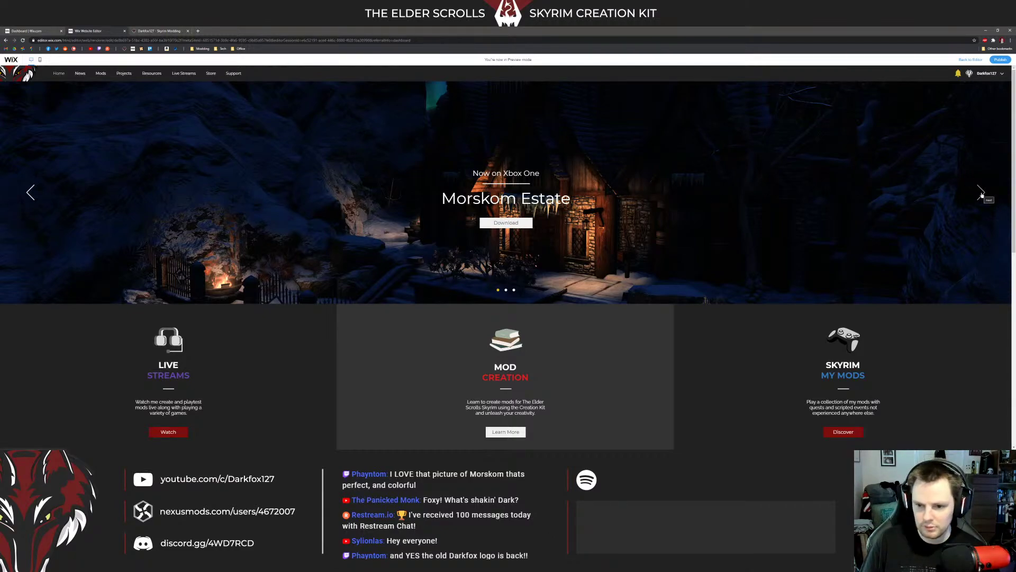
Step: Examine the redesigned homepage's Live Streams, Mod Creation and My Mods blocks, the Skyrim Mod List gallery and the contact blocks
scroll(300, 213, "down", 3)
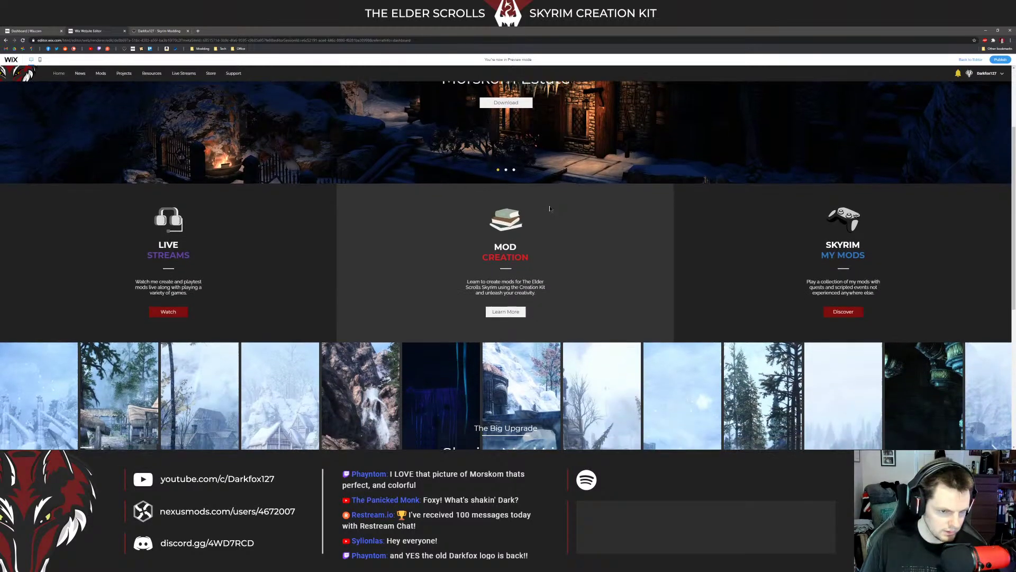
scroll(300, 213, "down", 6)
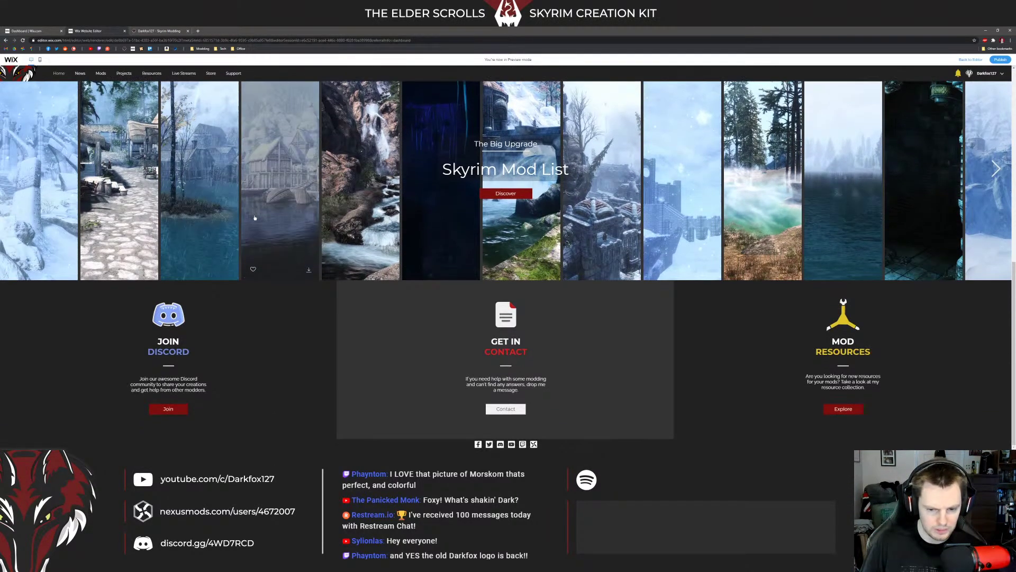
scroll(262, 219, "up", 4)
scroll(262, 219, "up", 3)
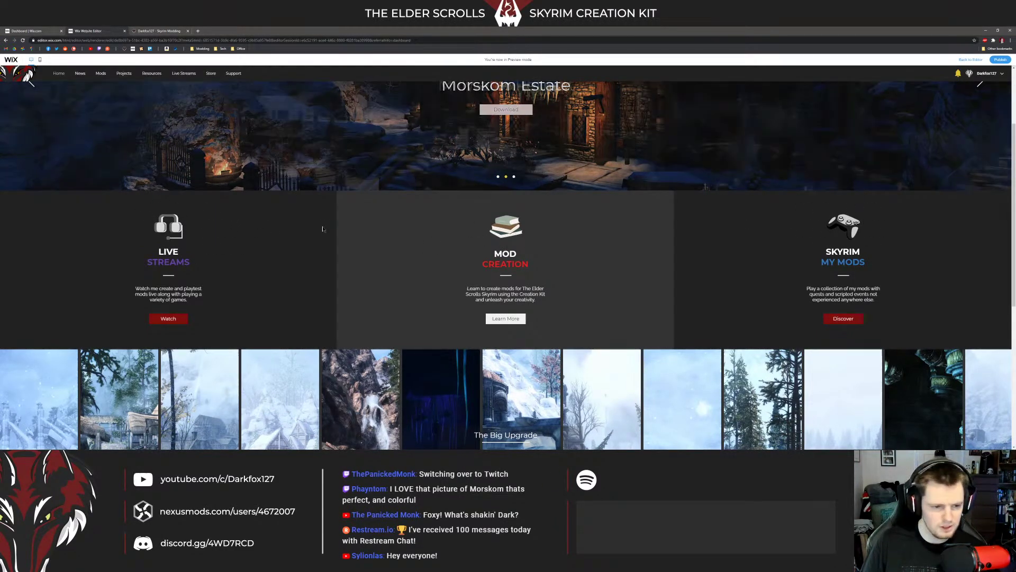
scroll(222, 236, "up", 1)
scroll(222, 236, "down", 1)
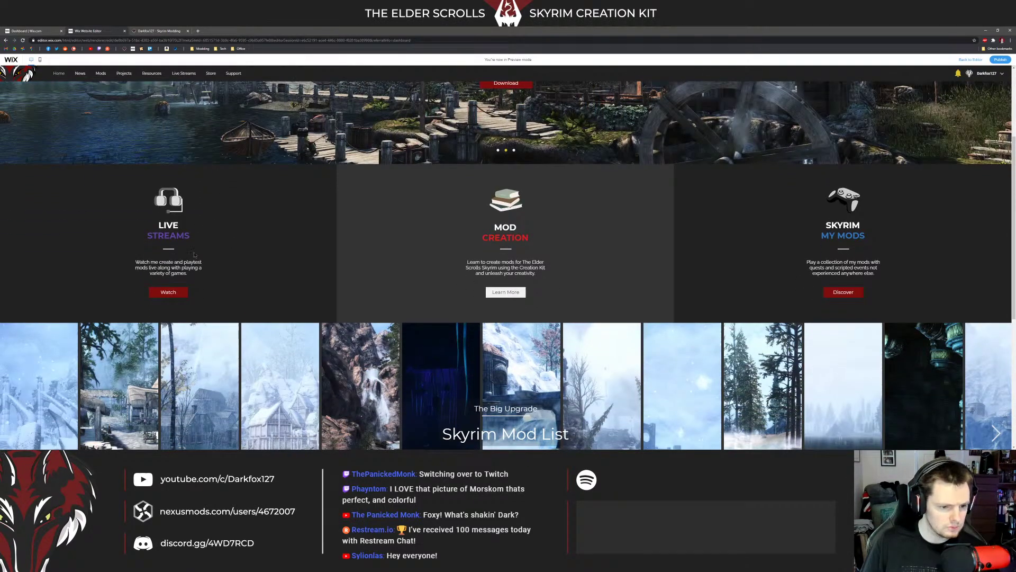
scroll(353, 289, "up", 1)
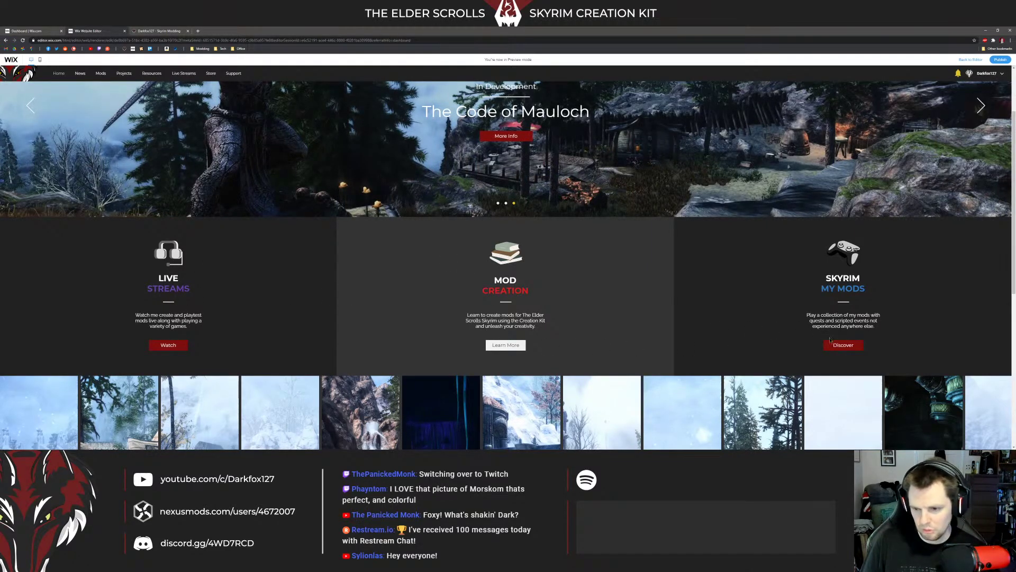
scroll(620, 290, "down", 5)
scroll(569, 217, "up", 2)
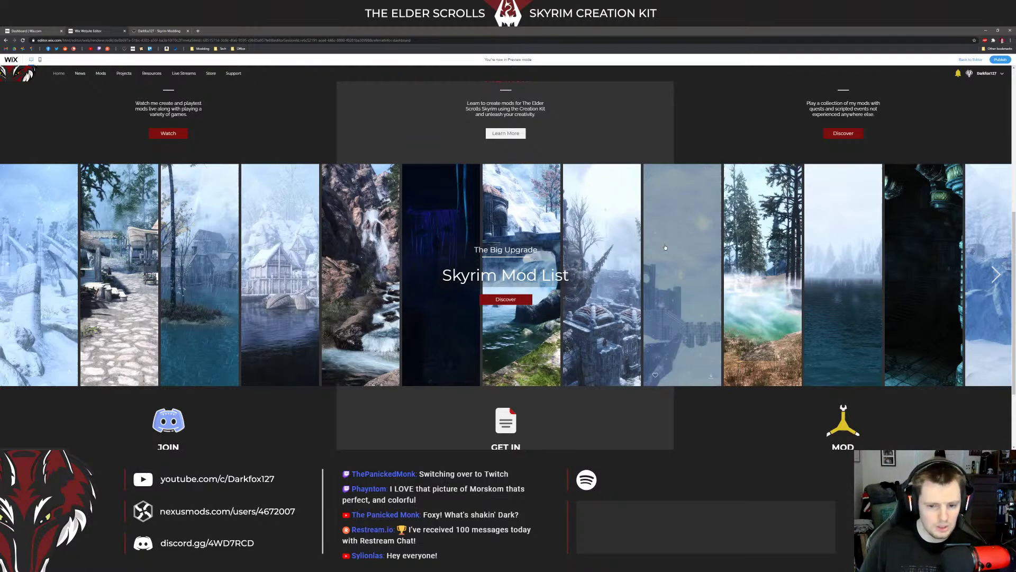
Step: Open the Skyrim Mod List spreadsheet from the homepage gallery and go to its Patches & Bug Fixes category
left_click(512, 300)
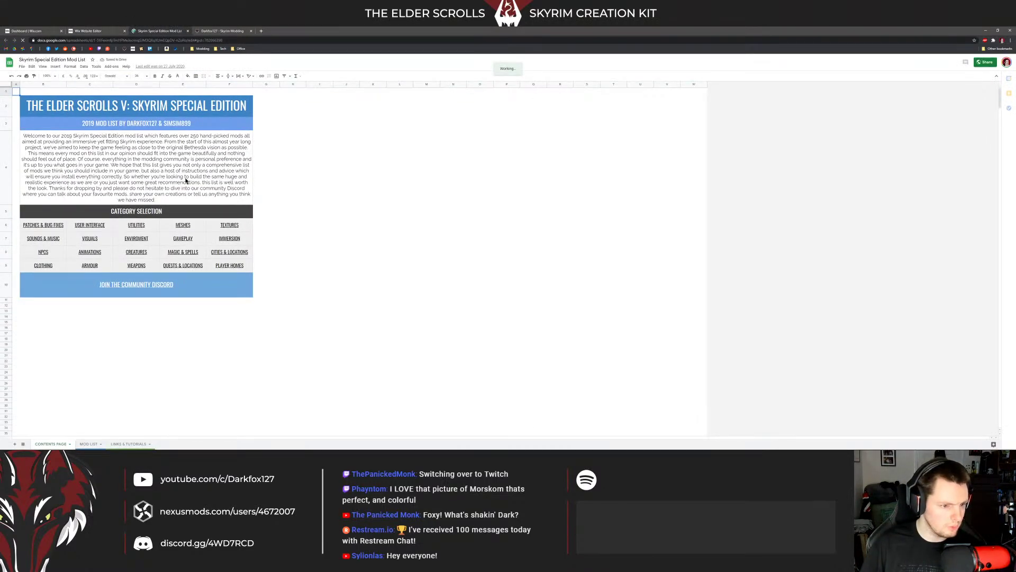
left_click(61, 226)
left_click(53, 237)
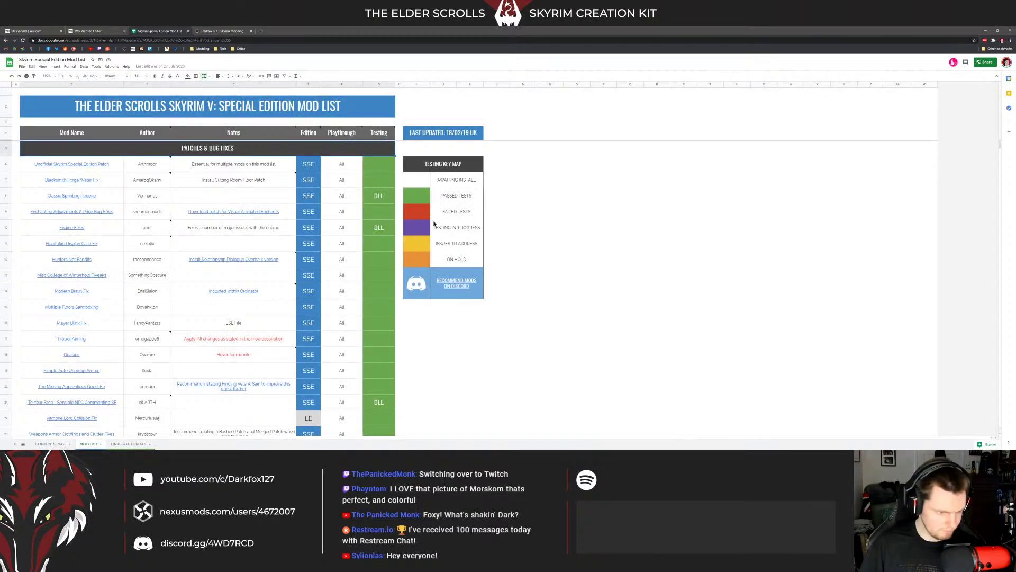
Step: Browse the mod list's categories down to Player Homes and back up to the Textures section
scroll(277, 235, "down", 20)
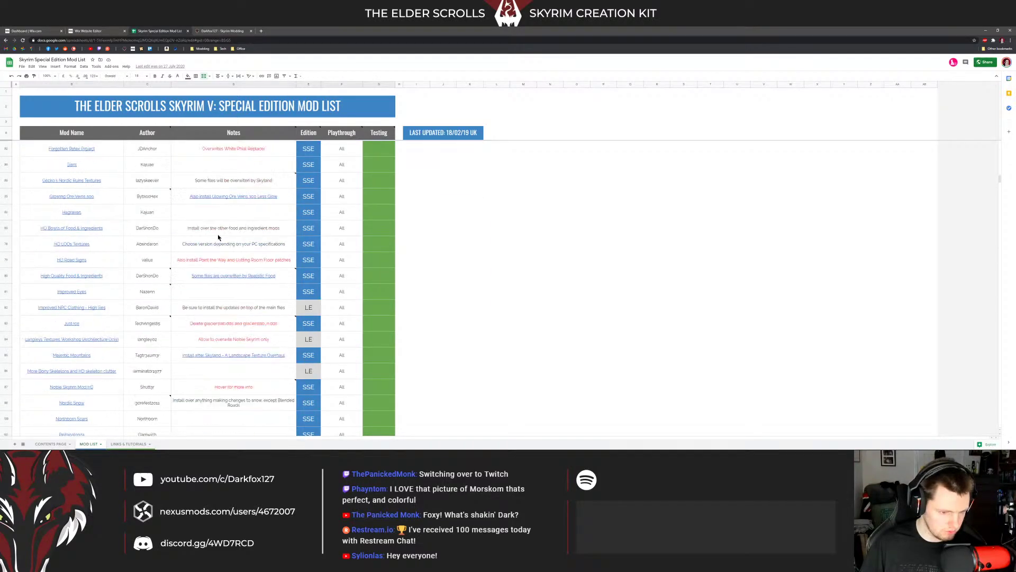
scroll(218, 237, "down", 20)
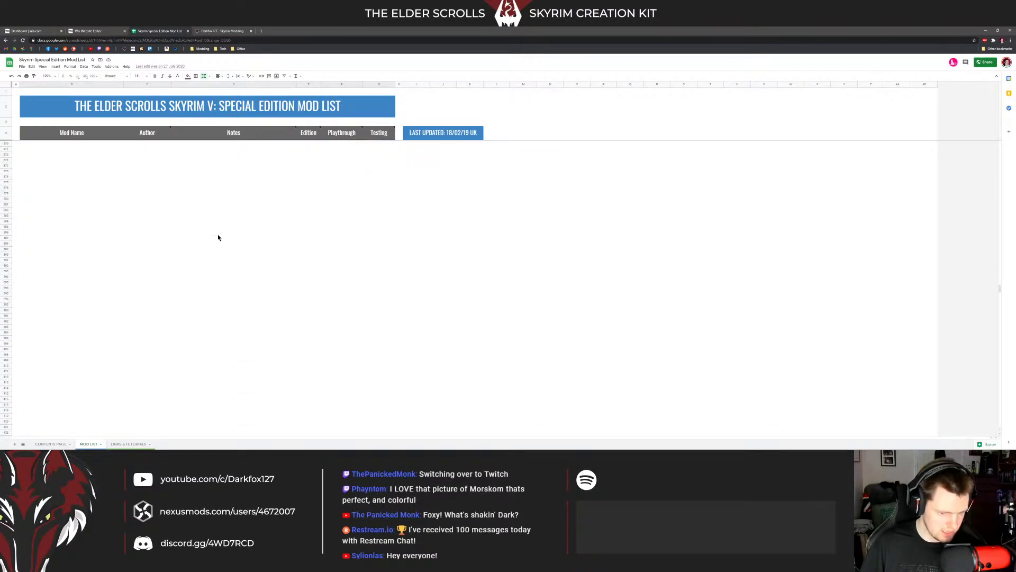
scroll(231, 243, "up", 10)
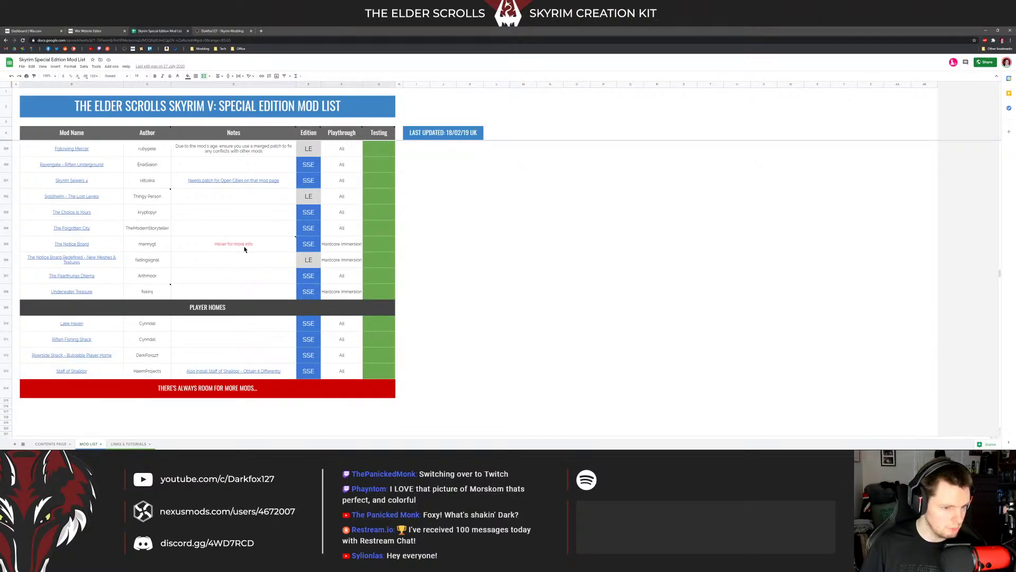
scroll(245, 250, "up", 20)
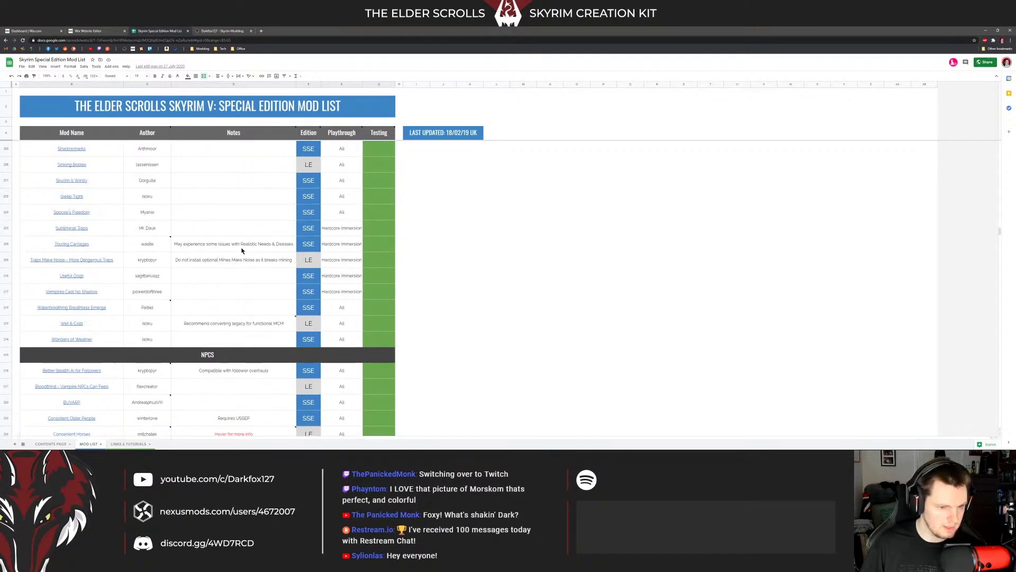
scroll(242, 251, "up", 20)
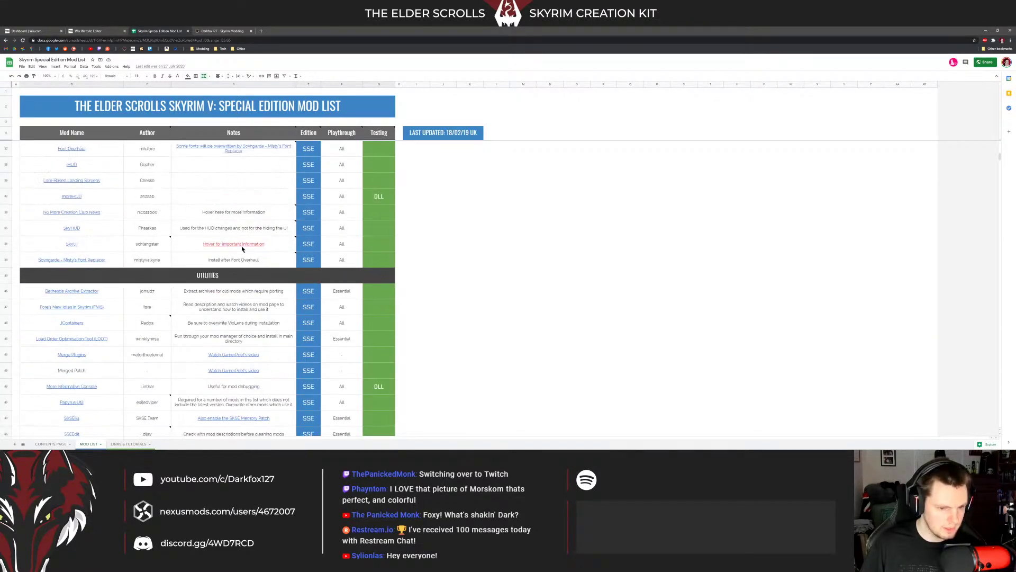
scroll(242, 248, "down", 20)
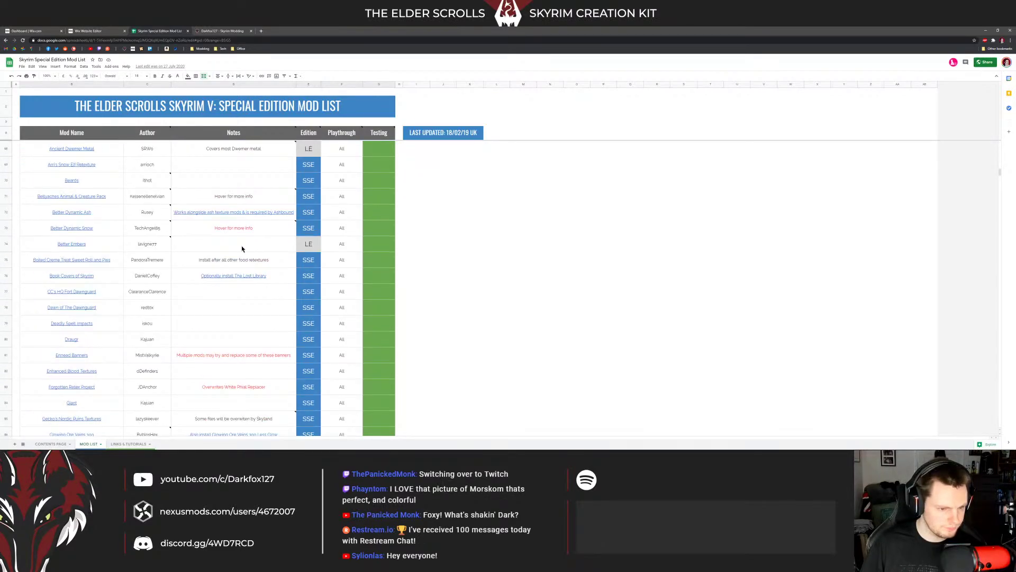
Step: Check the author notes for Better Embers and Relighting Skyrim in the mod list, and close the spreadsheet
left_click(236, 232)
left_click(148, 233)
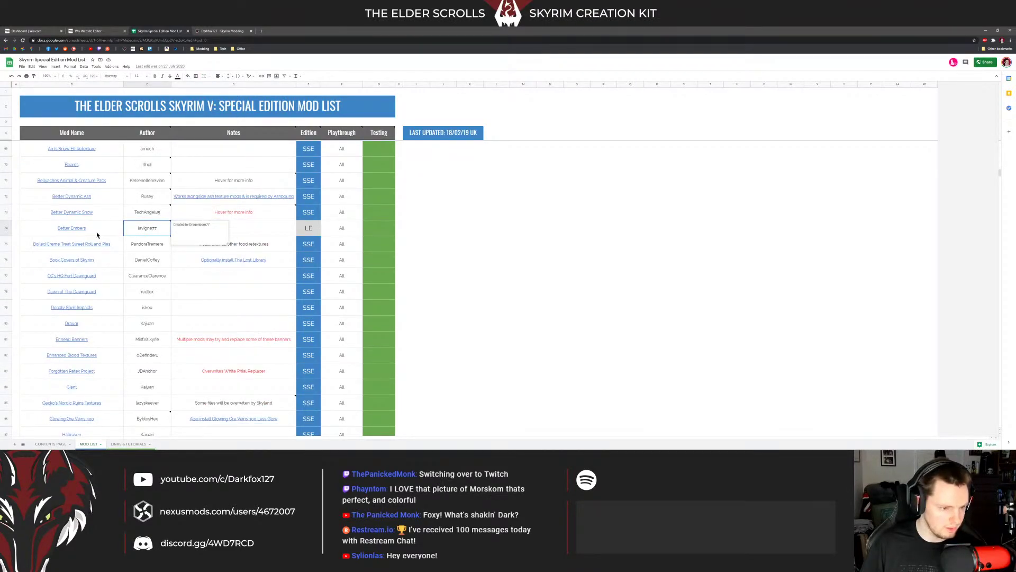
left_click(93, 234)
scroll(138, 248, "down", 2)
scroll(432, 245, "down", 12)
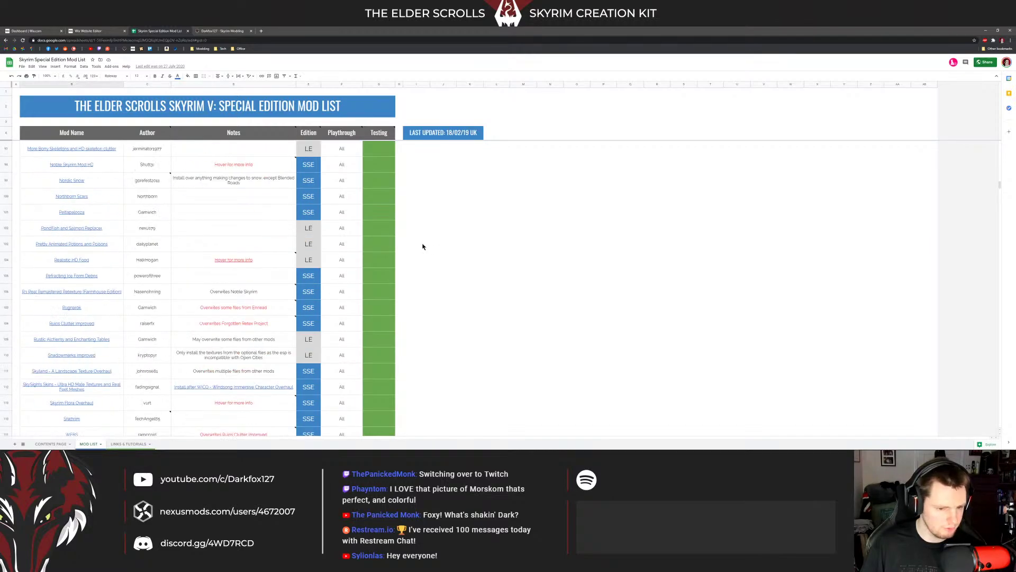
scroll(429, 243, "down", 1)
mouse_move(160, 175)
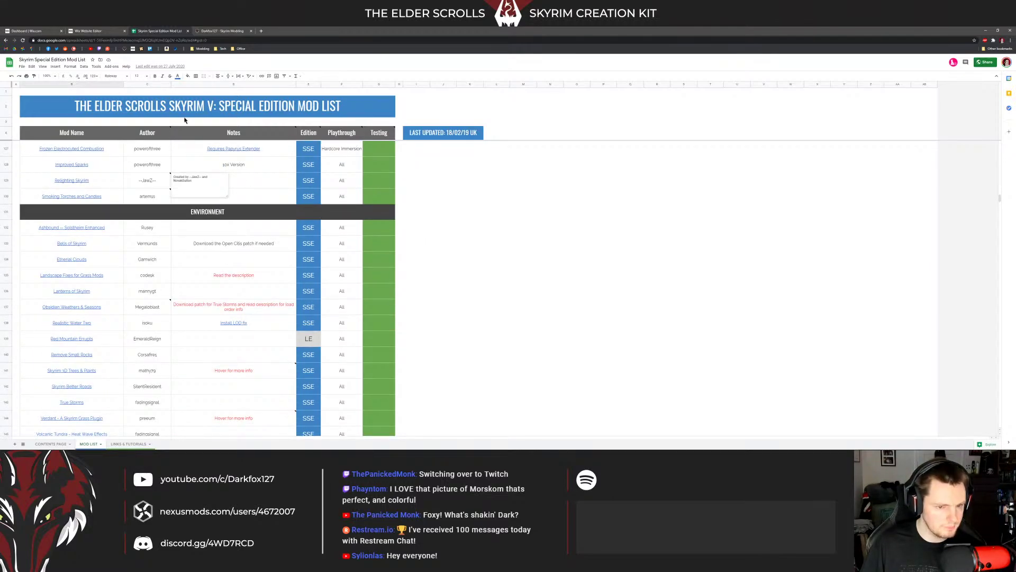
mouse_move(201, 126)
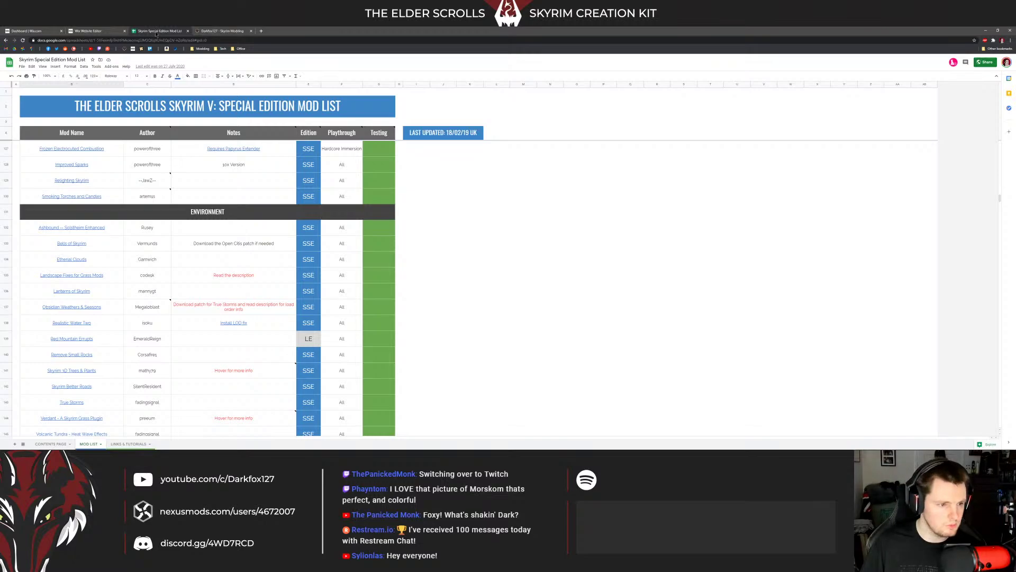
scroll(217, 191, "up", 20)
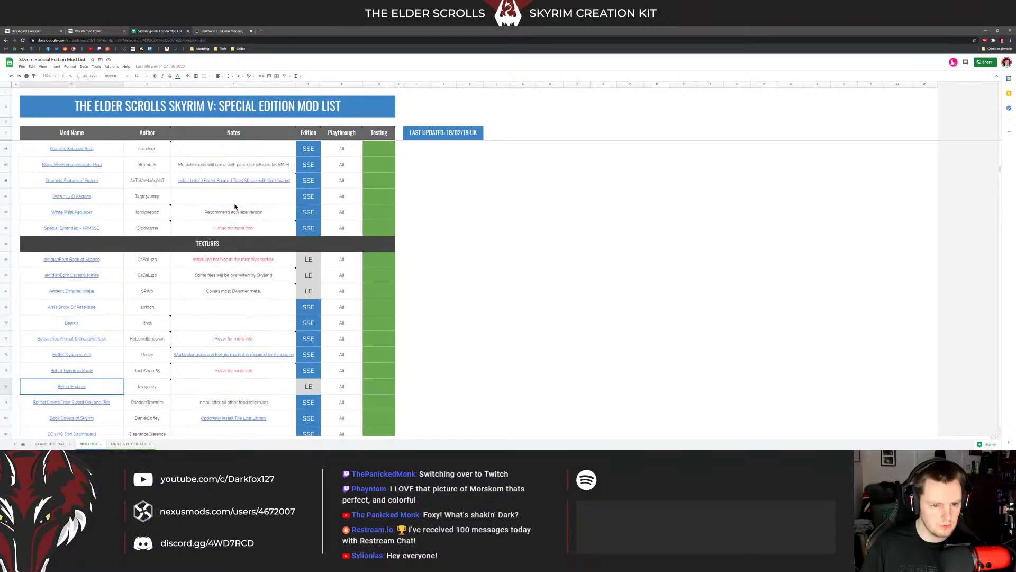
key("ctrl+w")
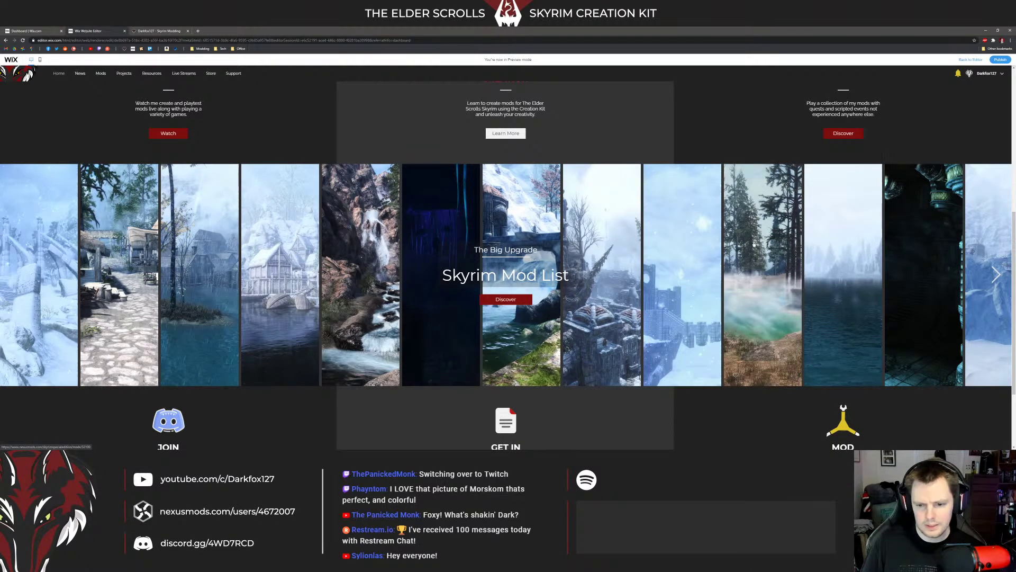
Step: View the Skyrim Mod List gallery images enlarged, starting with the snowy lakeside village, and return to the page's lower blocks
left_click(280, 275)
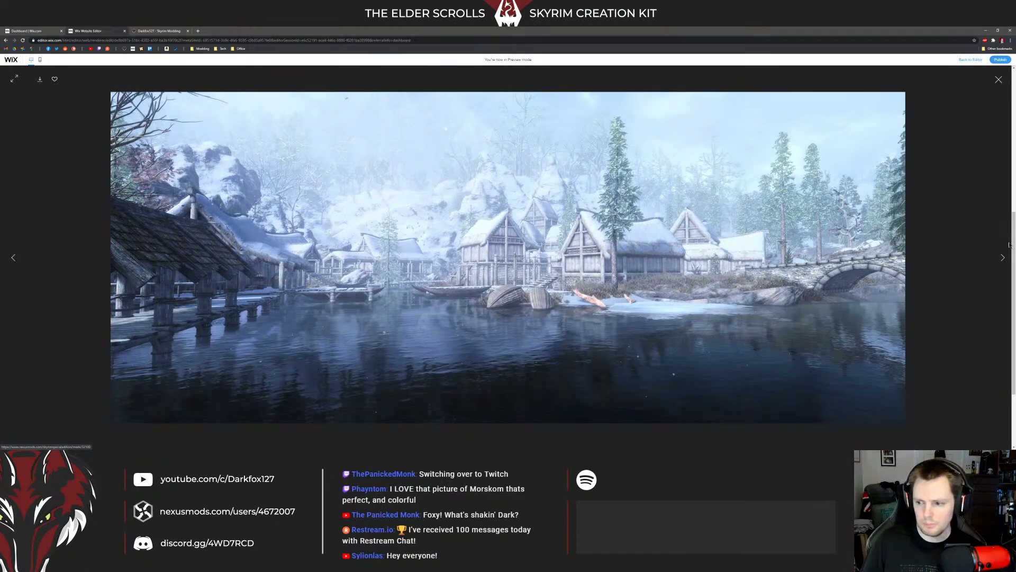
left_click(1004, 257)
left_click(1004, 257)
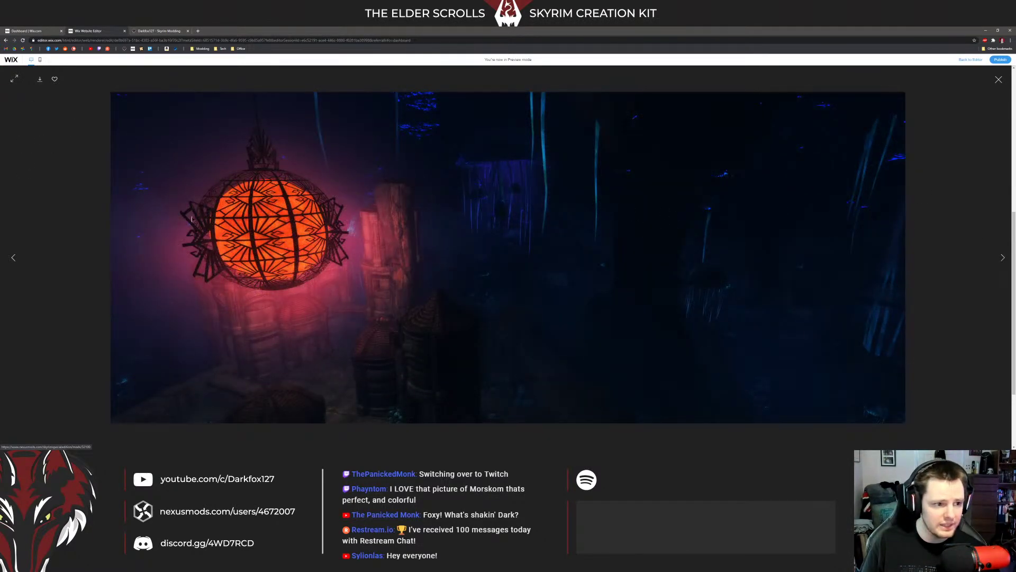
left_click(1004, 259)
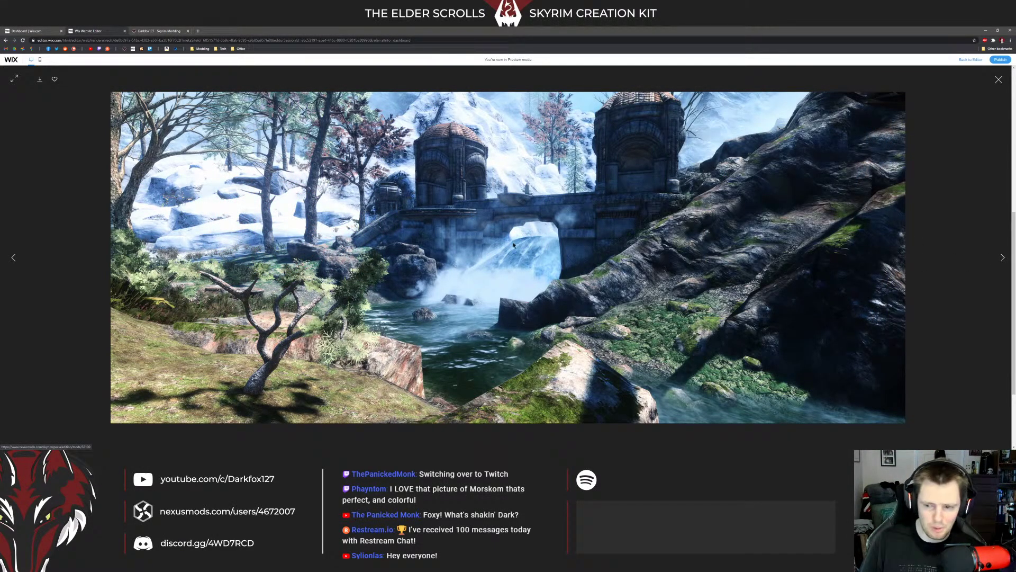
left_click(998, 80)
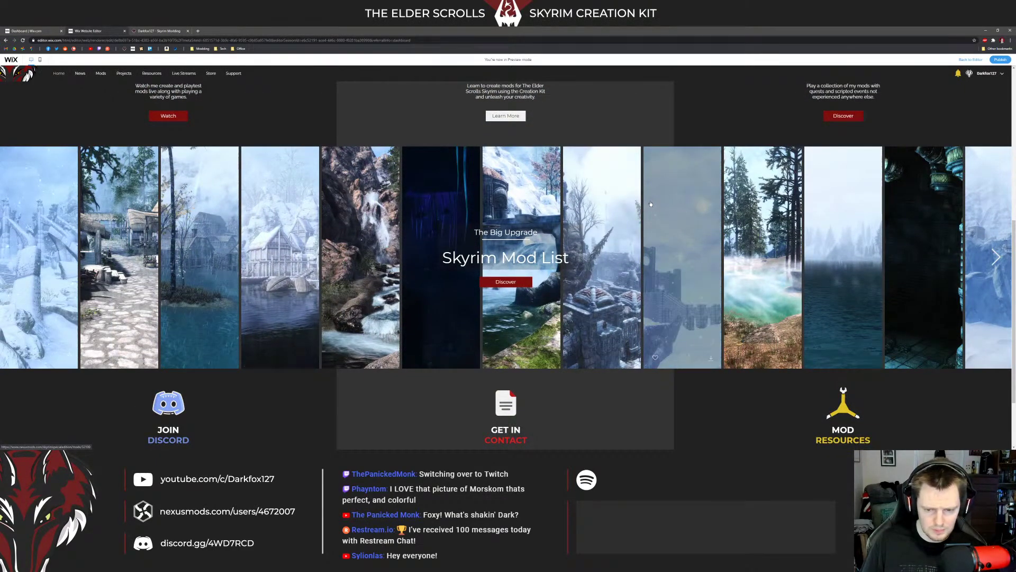
scroll(632, 205, "down", 2)
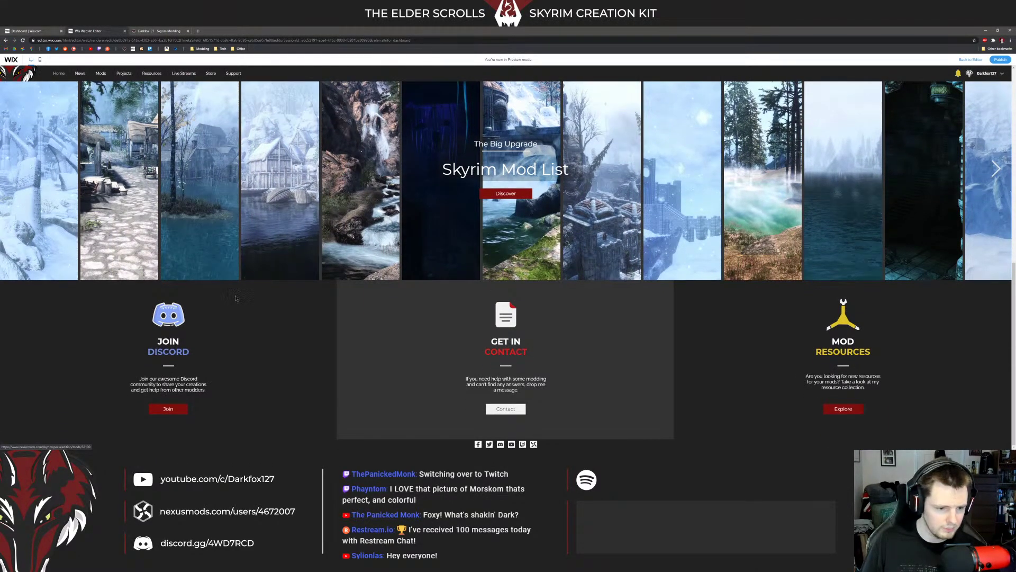
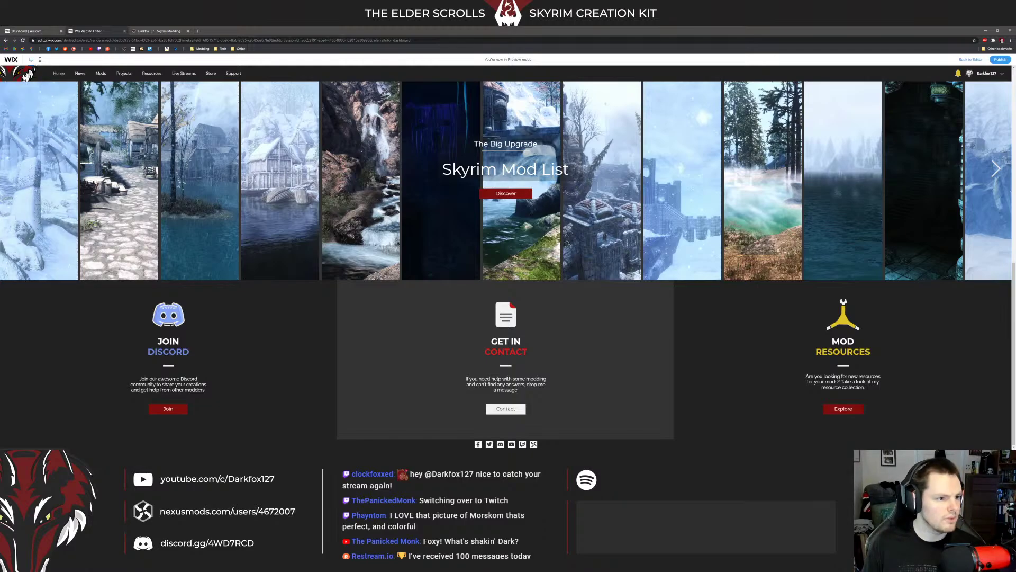
Step: Switch to the live site and review its homepage's Create and Play sections
left_click(171, 32)
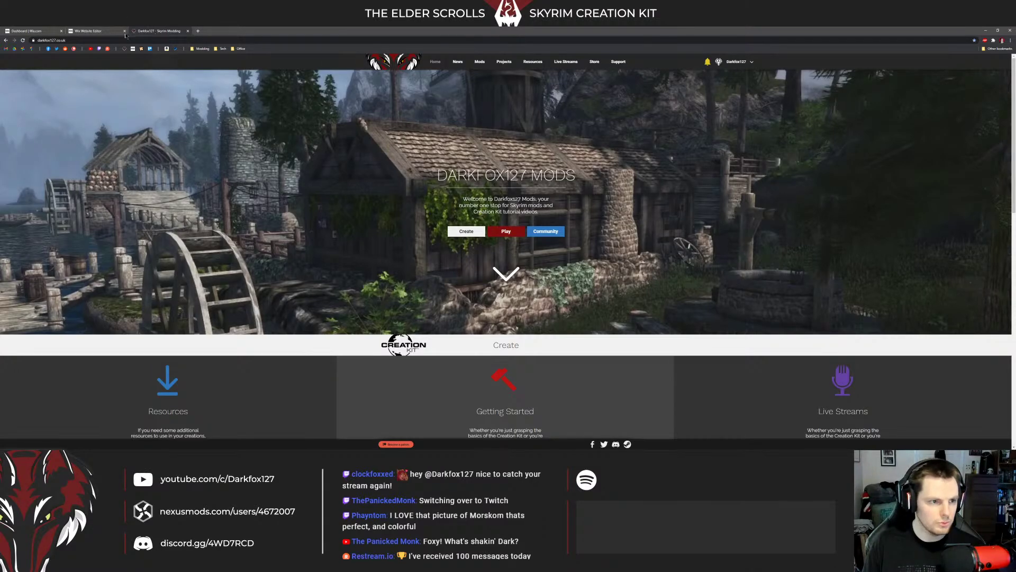
scroll(278, 154, "down", 6)
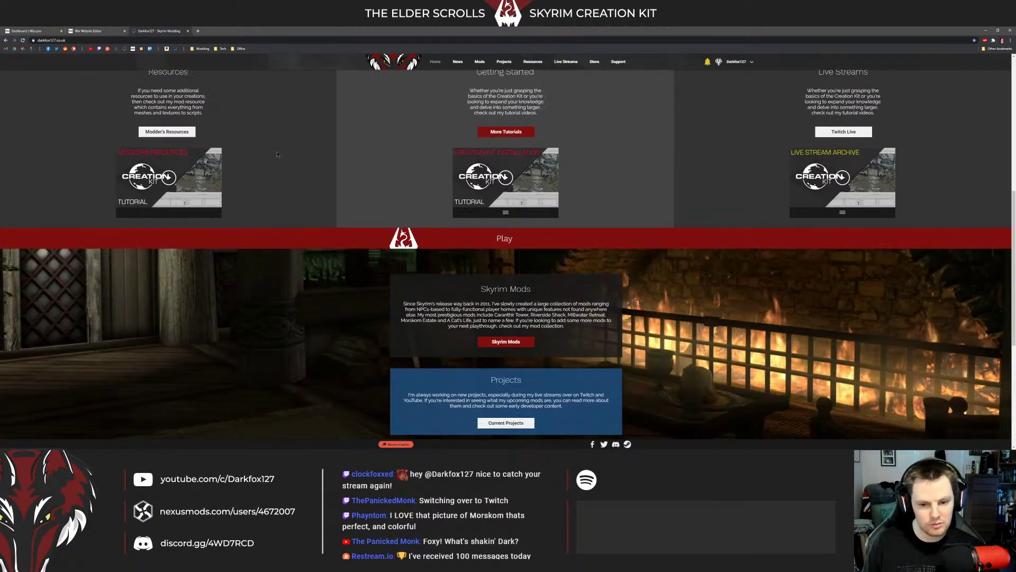
scroll(277, 154, "down", 4)
scroll(278, 154, "up", 4)
Step: Go back to the redesigned homepage preview and review it from the banner down to the Discord, Contact and Mod Resources blocks
key("ctrl+shift+Tab")
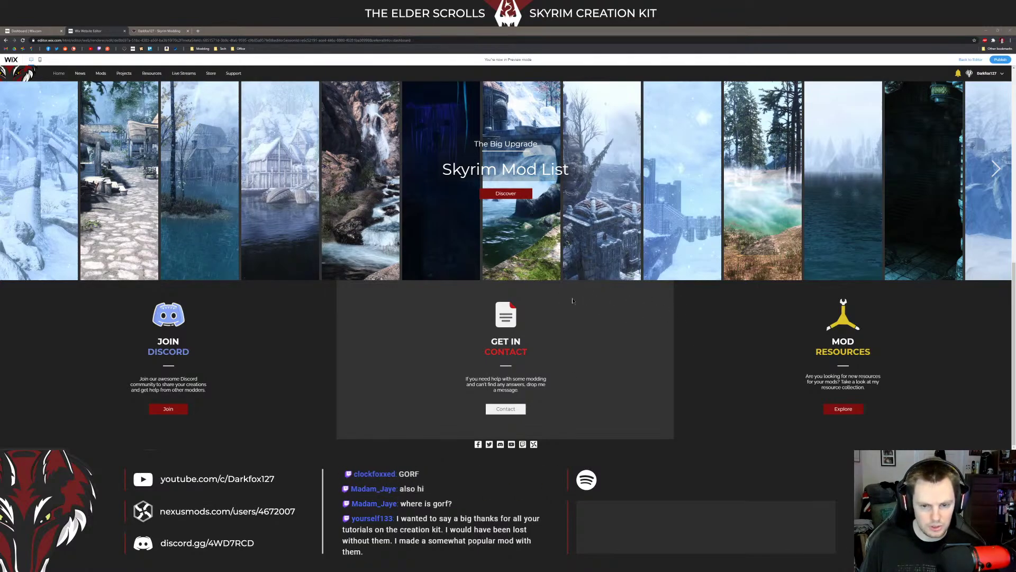
scroll(360, 312, "up", 5)
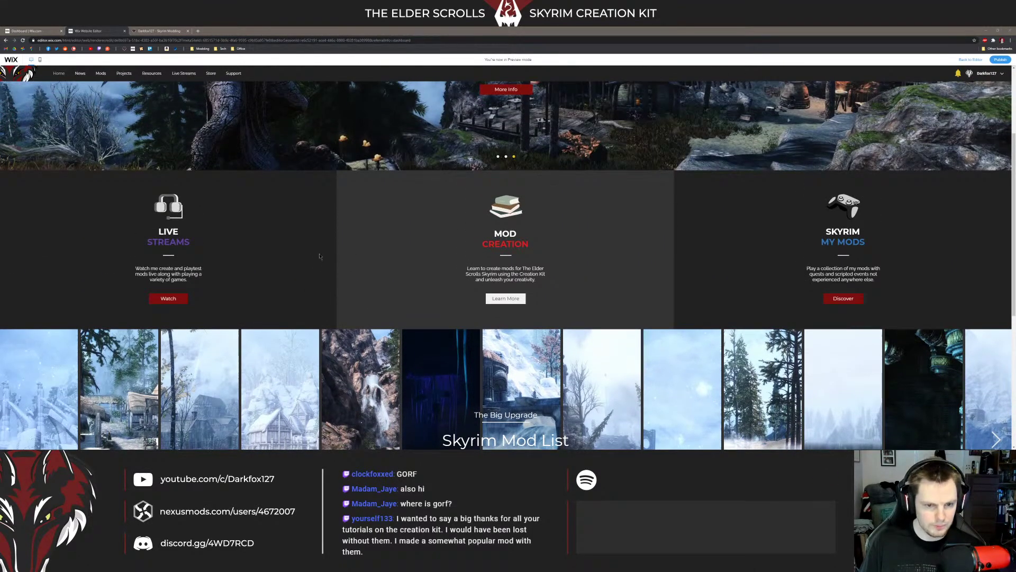
scroll(319, 256, "up", 1)
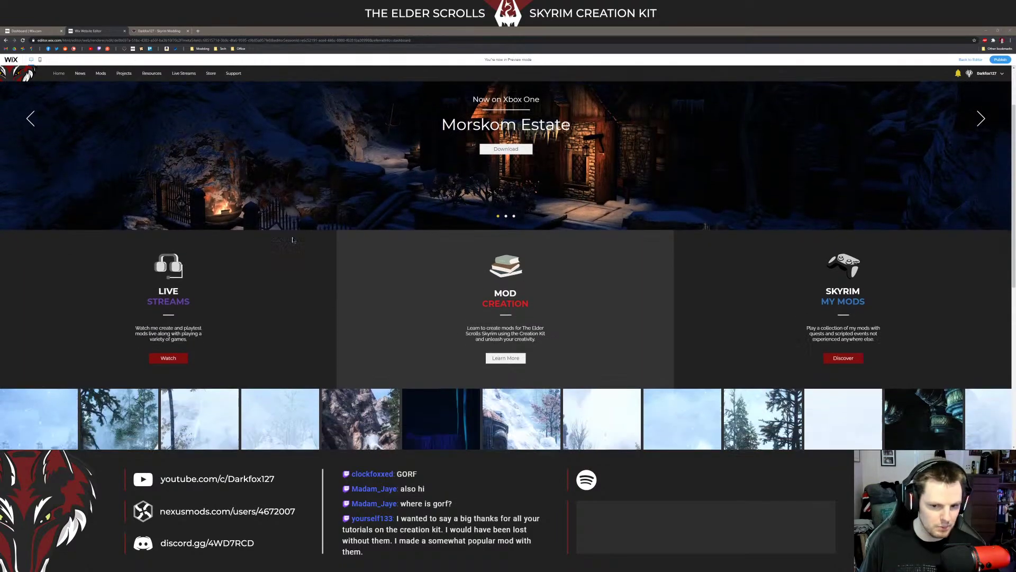
scroll(292, 240, "down", 5)
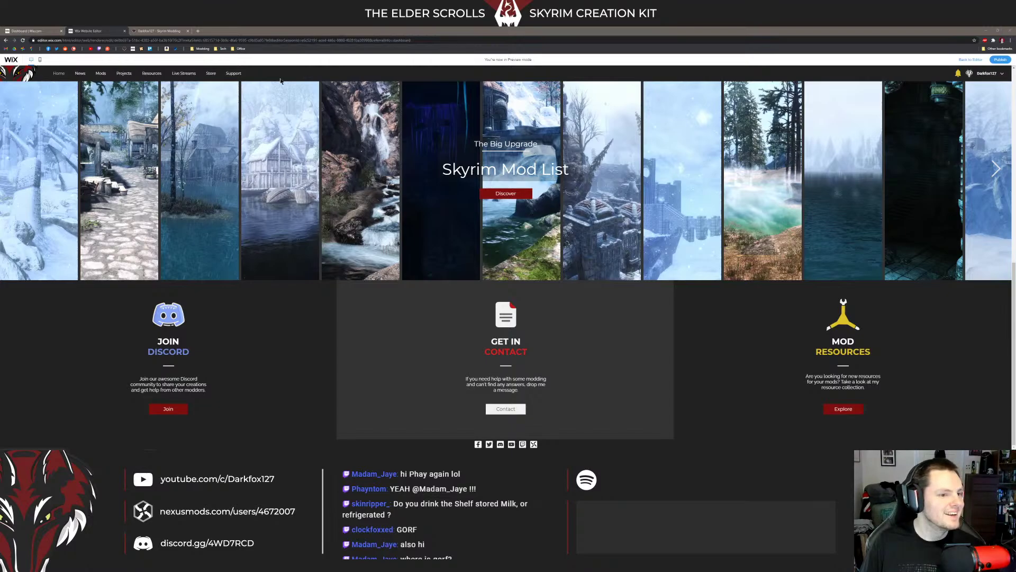
Step: Review the redesigned homepage again, from The Code of Mauloch banner through the Skyrim Mod List gallery to the bottom blocks
scroll(281, 81, "up", 5)
scroll(312, 99, "down", 4)
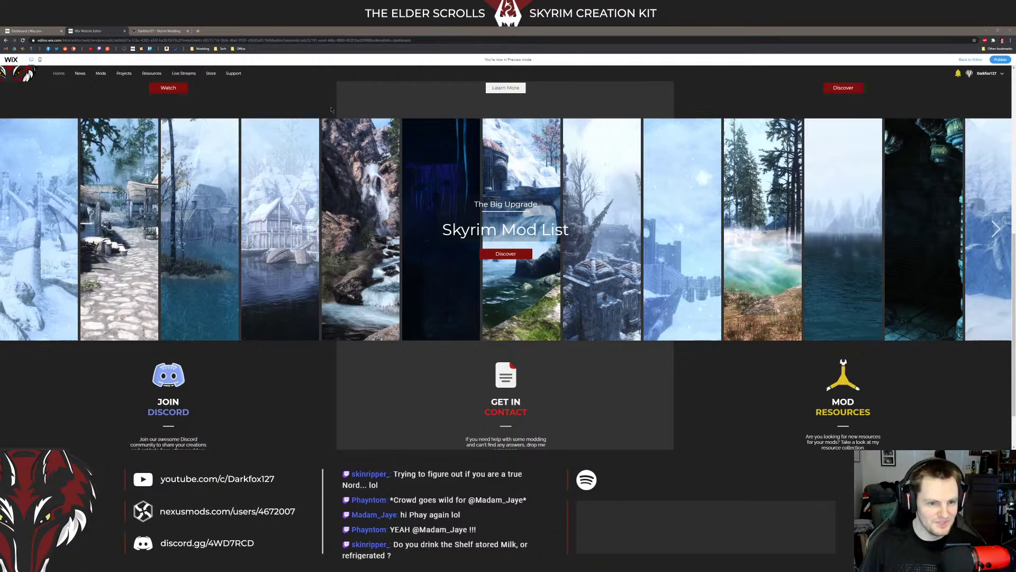
scroll(331, 109, "down", 1)
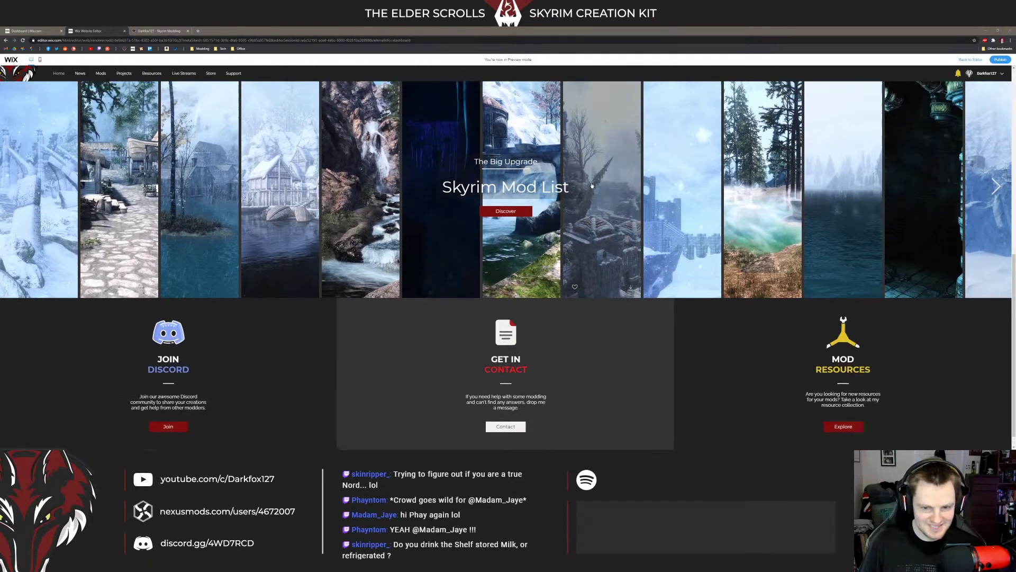
scroll(592, 185, "down", 1)
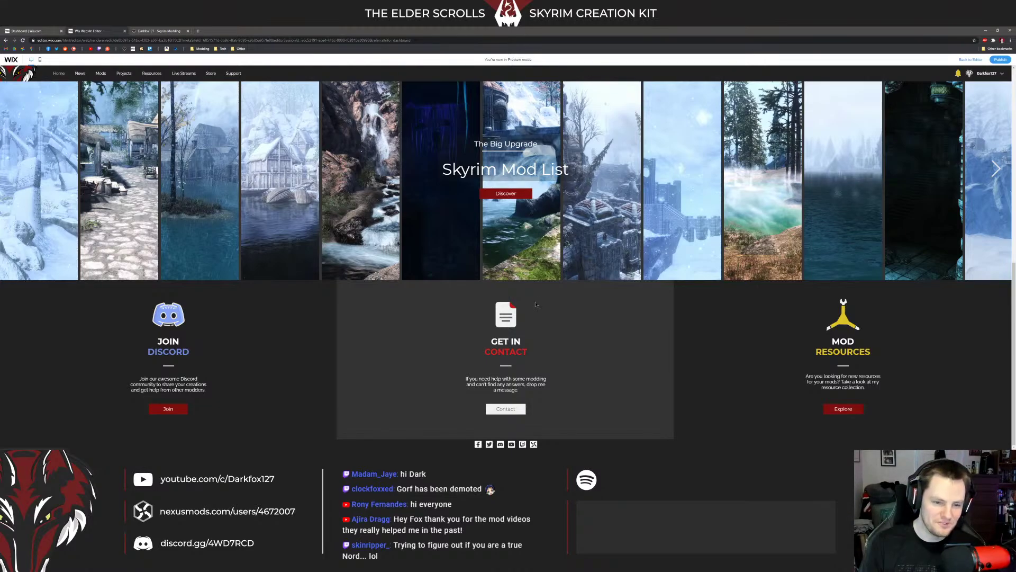
scroll(535, 304, "up", 4)
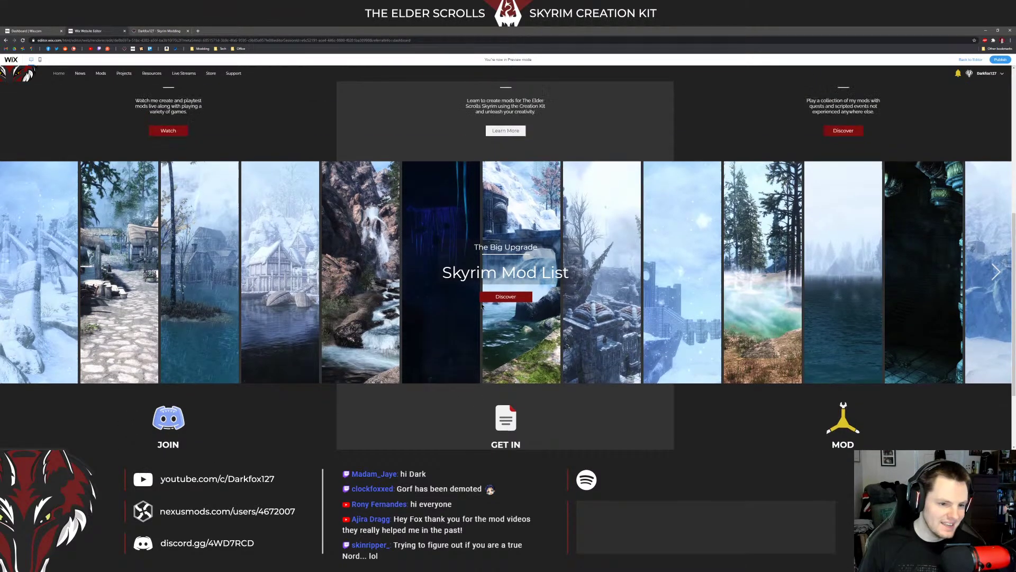
scroll(486, 298, "down", 4)
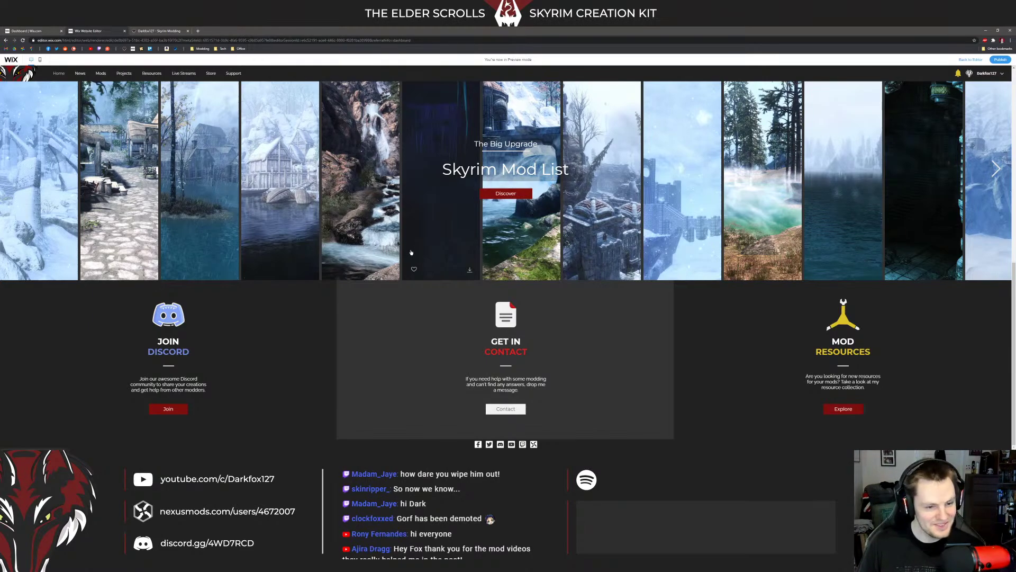
scroll(411, 250, "up", 2)
scroll(407, 286, "up", 5)
scroll(423, 283, "down", 7)
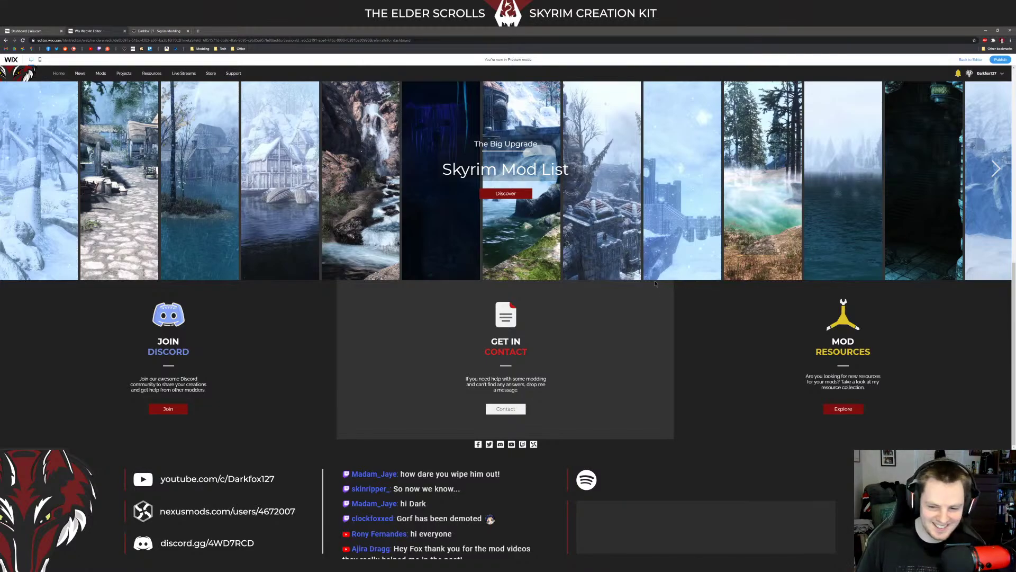
scroll(655, 283, "up", 6)
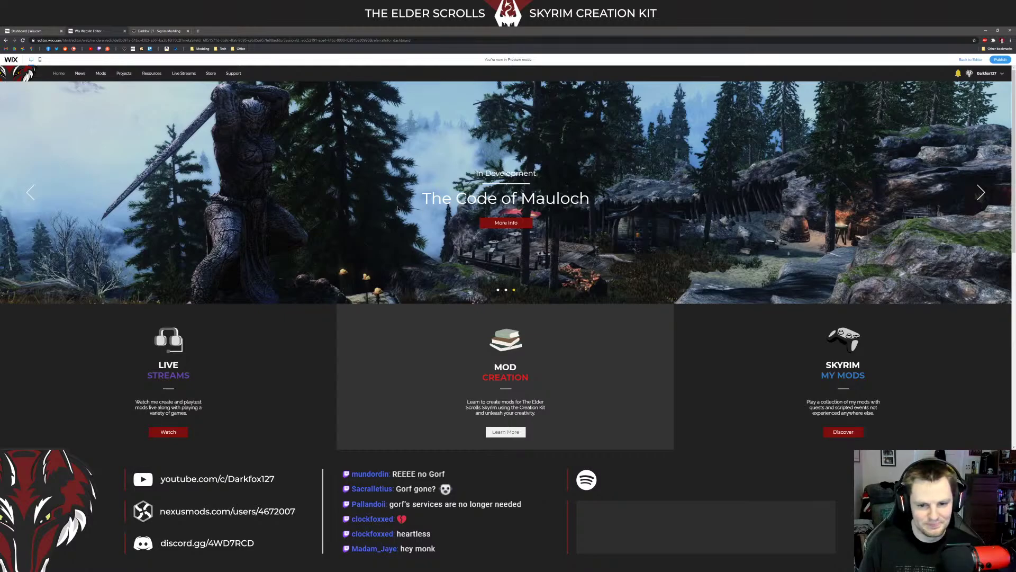
scroll(394, 208, "down", 4)
scroll(383, 206, "up", 4)
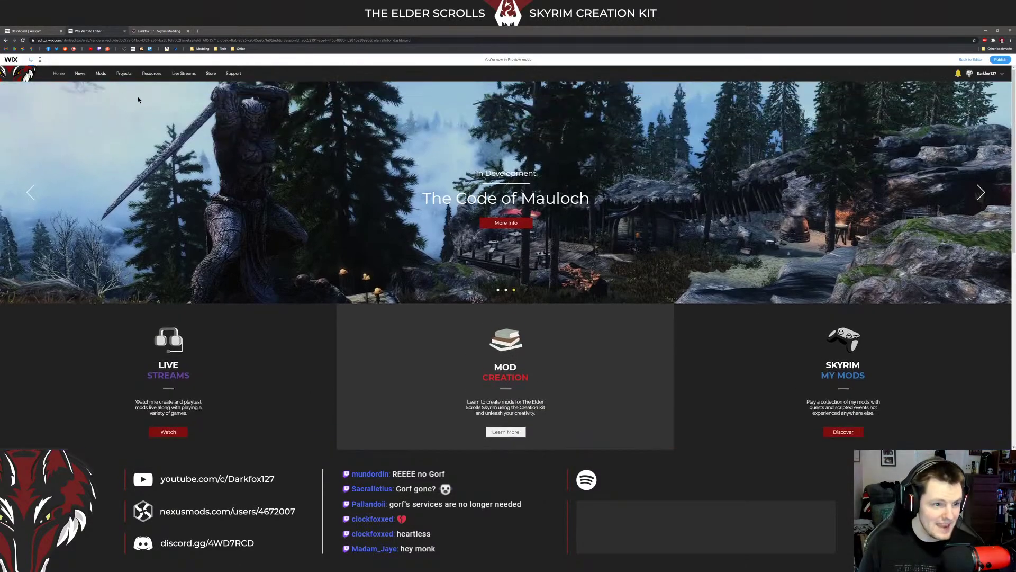
scroll(244, 135, "down", 1)
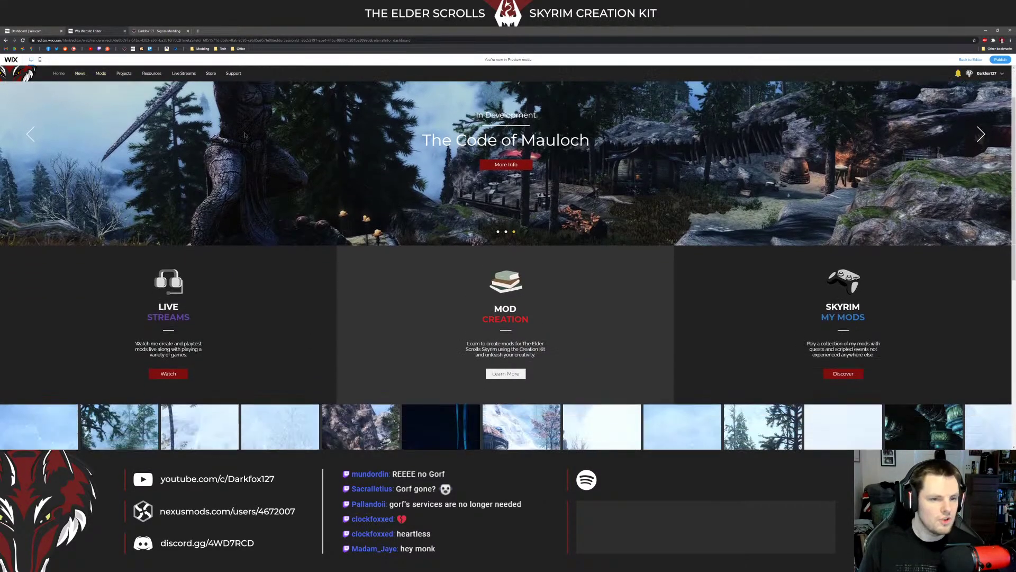
scroll(244, 136, "down", 6)
scroll(158, 122, "up", 4)
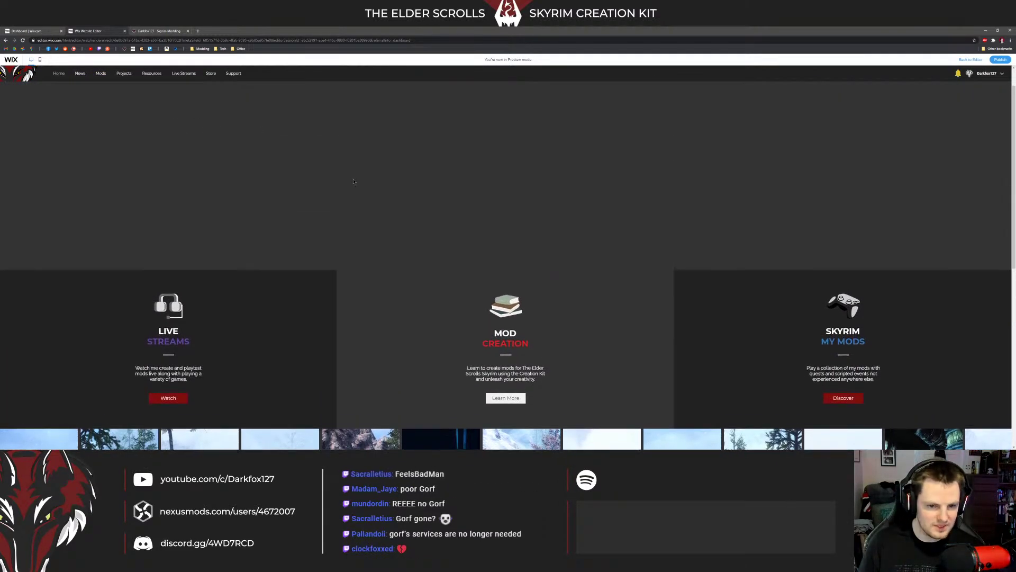
Step: Open the redesigned Mods page in the preview and review its banner, project blocks and mod gallery
scroll(333, 154, "down", 5)
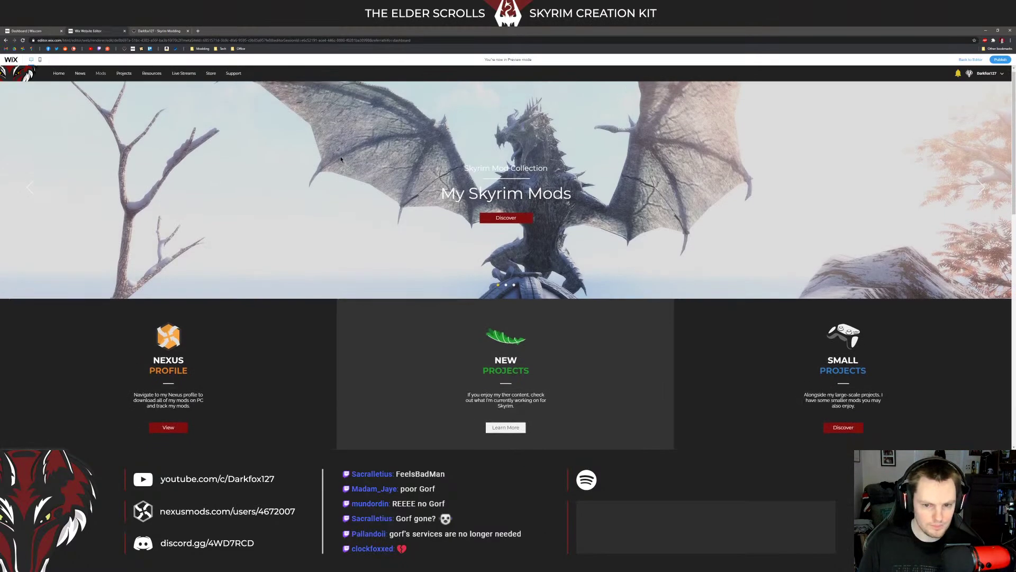
scroll(344, 159, "up", 5)
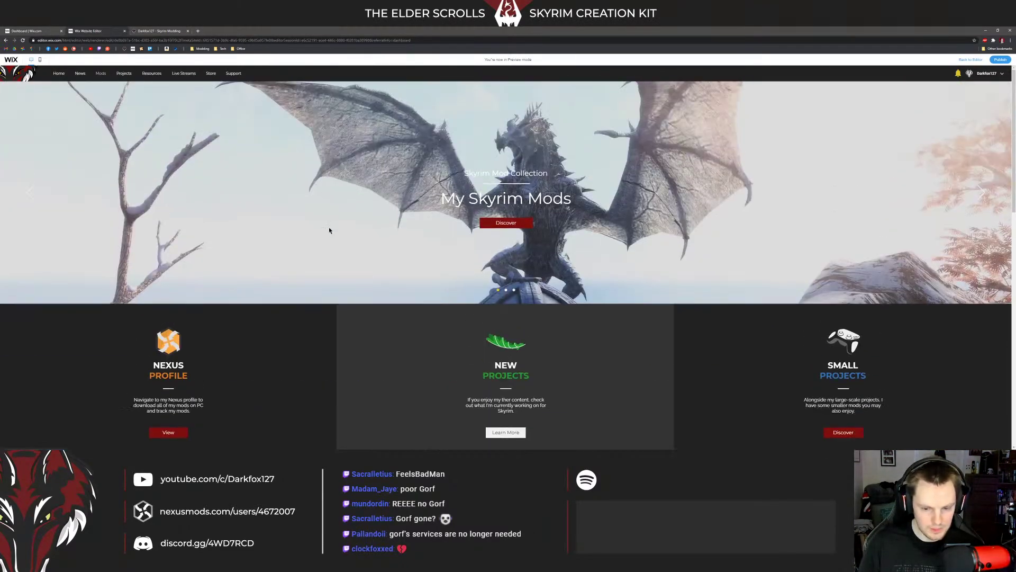
scroll(608, 332, "down", 7)
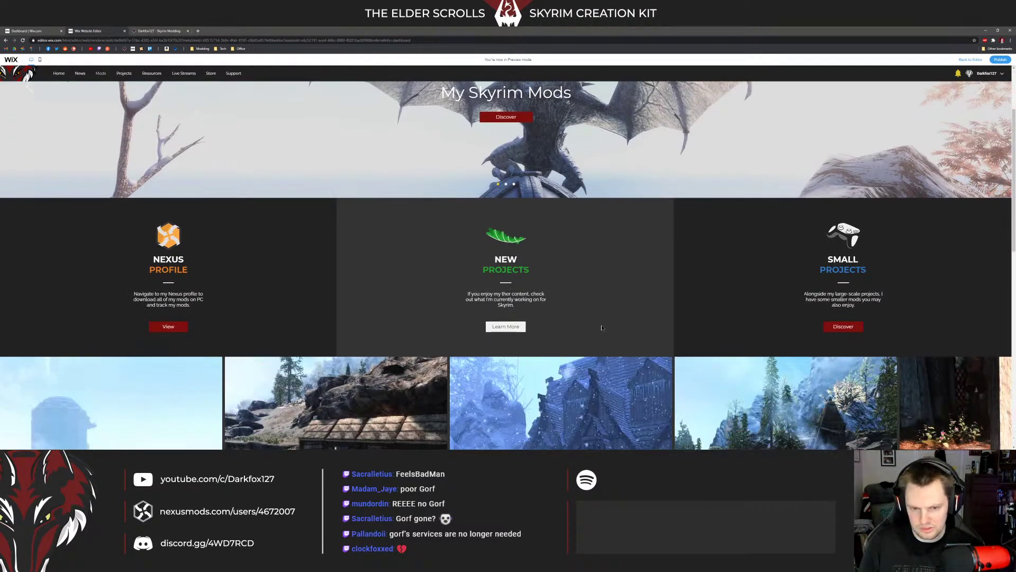
scroll(141, 154, "up", 2)
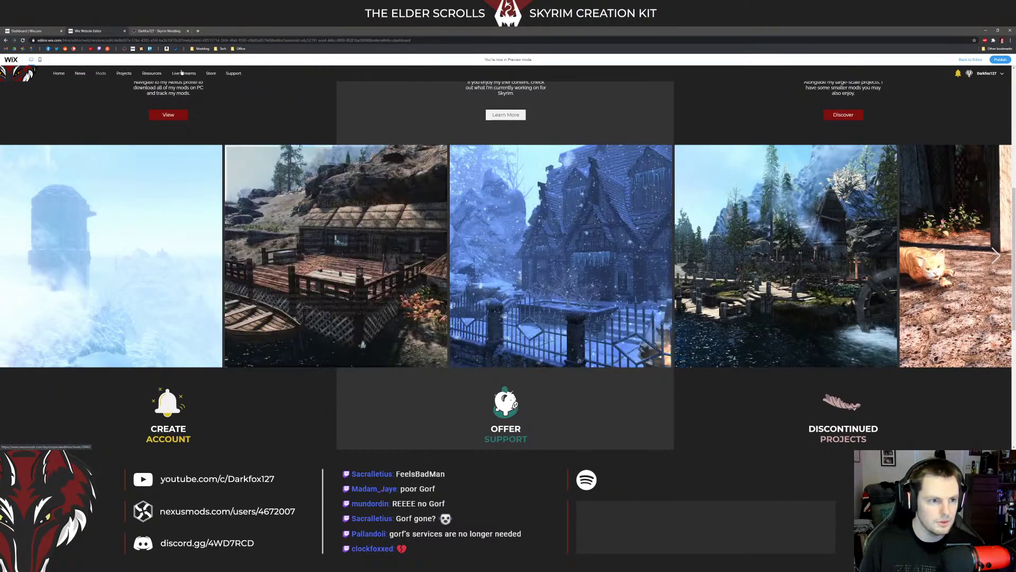
Step: Switch to the live site's Skyrim Mods page and review its mod sections from Caranthir Tower Reborn down to Oars Rest
key("ctrl+Tab")
scroll(156, 123, "up", 3)
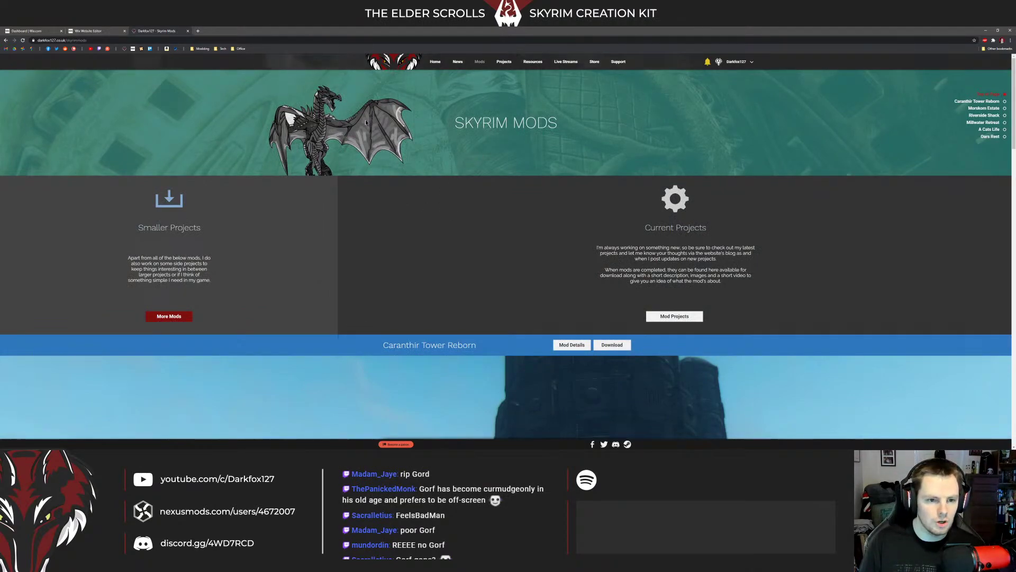
scroll(409, 140, "down", 2)
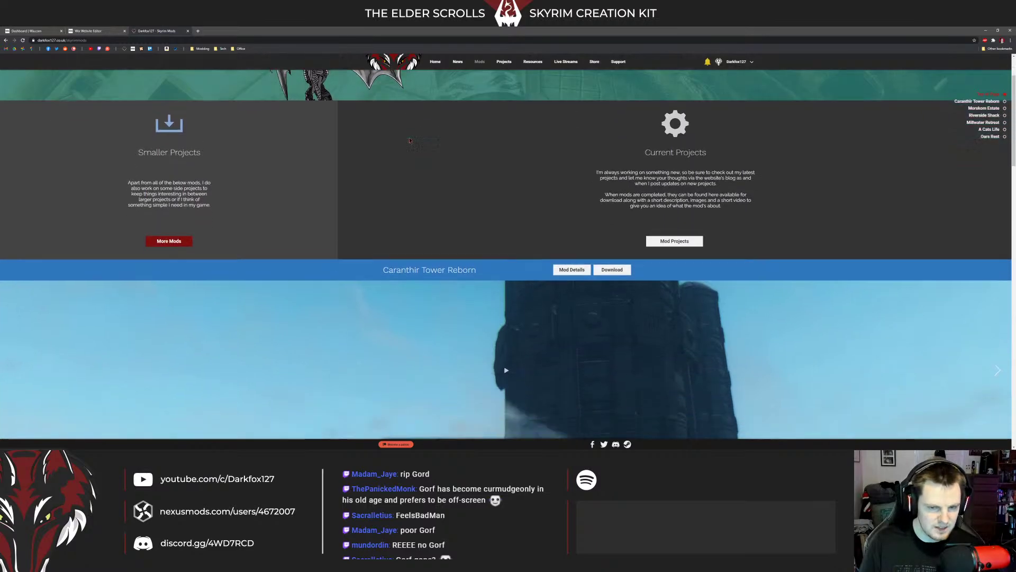
scroll(424, 137, "down", 6)
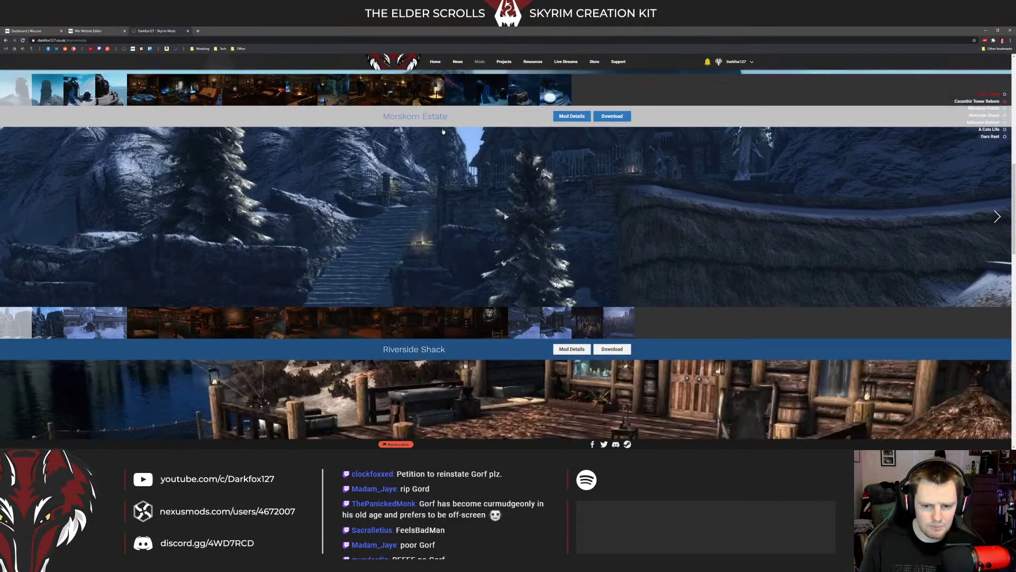
scroll(443, 131, "down", 13)
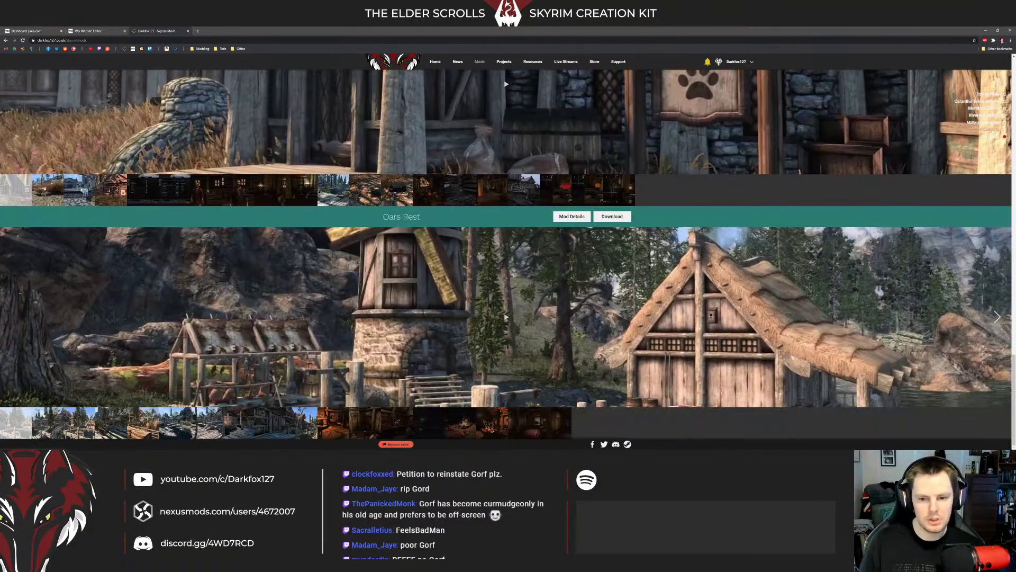
Step: View the mod details of Oars Rest, close them and return to the beginning of the page
left_click(562, 218)
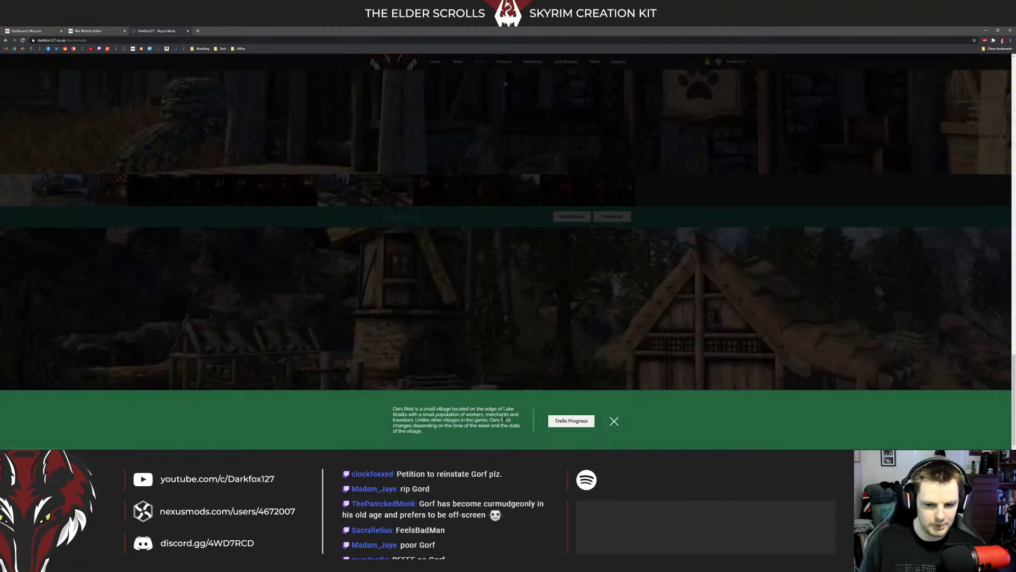
left_click(532, 328)
scroll(513, 320, "up", 3)
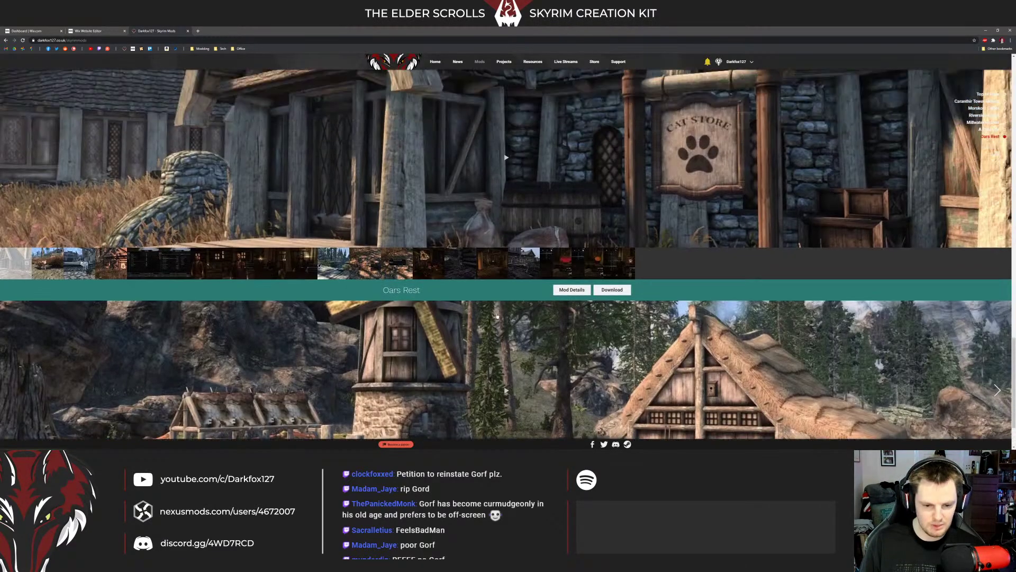
scroll(493, 315, "up", 18)
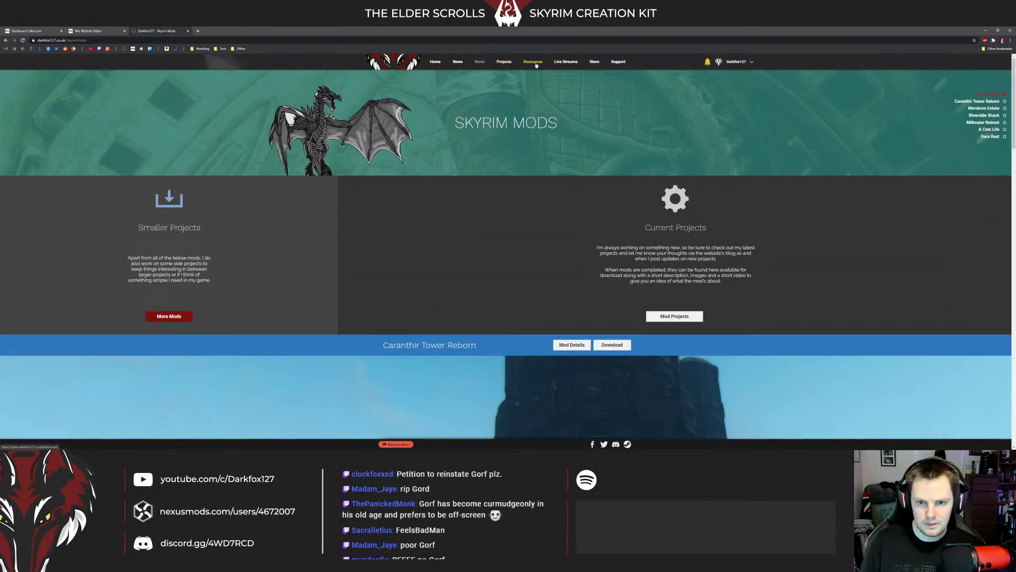
Step: Open the live site's Live Streams page and review its schedule, chat commands and Spotify playlist sections
left_click(563, 62)
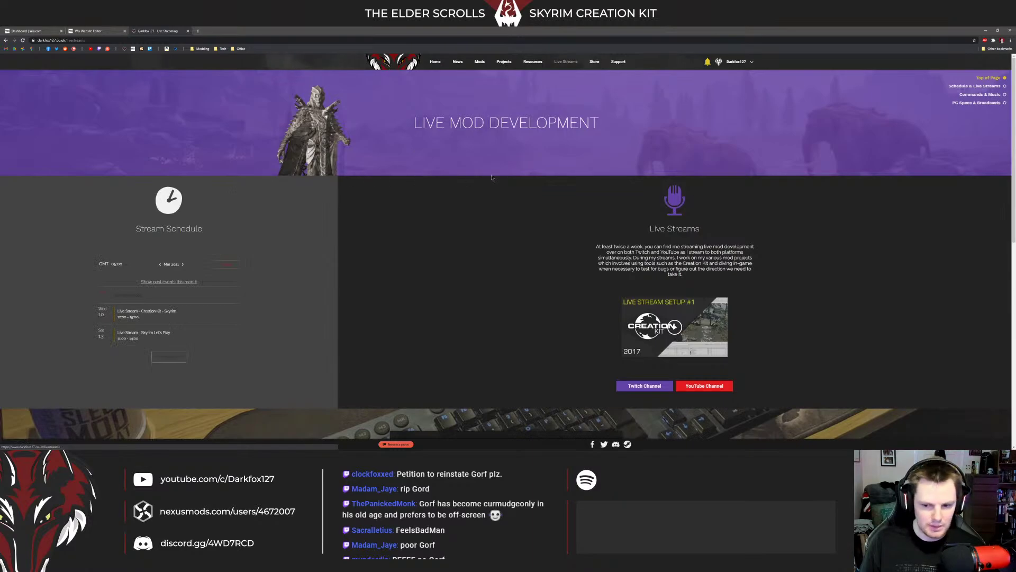
scroll(478, 176, "down", 10)
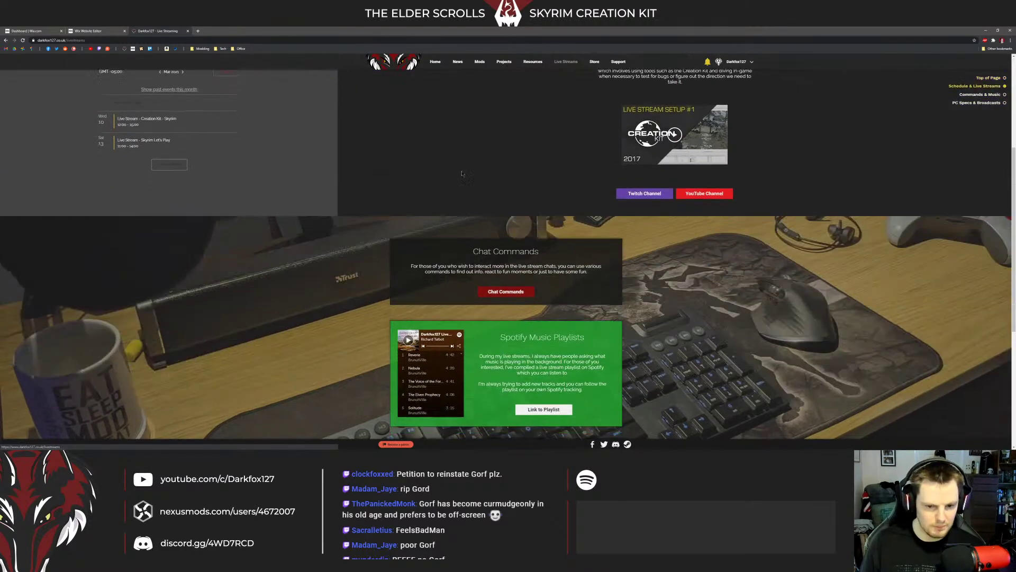
scroll(462, 173, "up", 4)
scroll(308, 194, "down", 1)
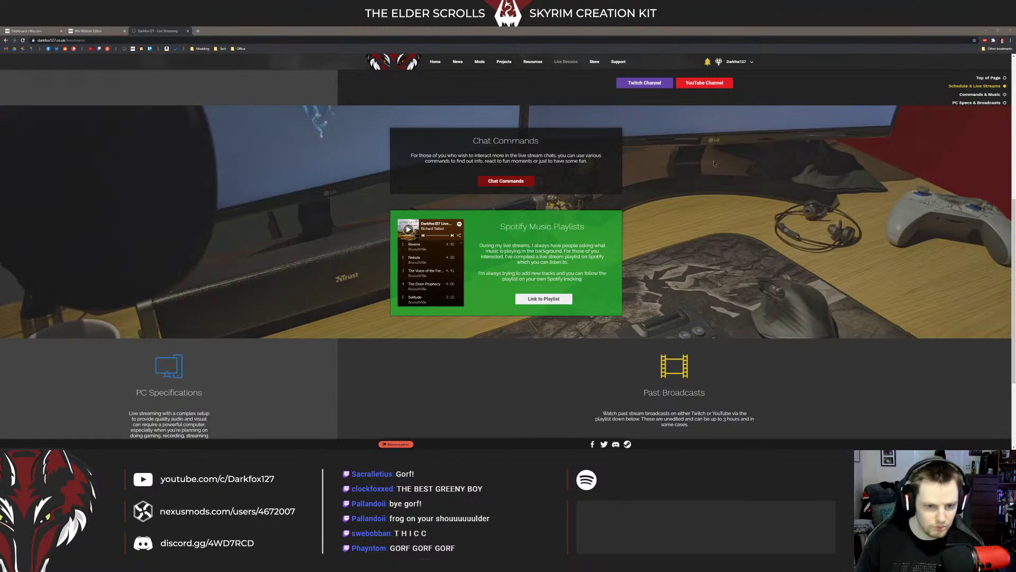
scroll(765, 223, "up", 2)
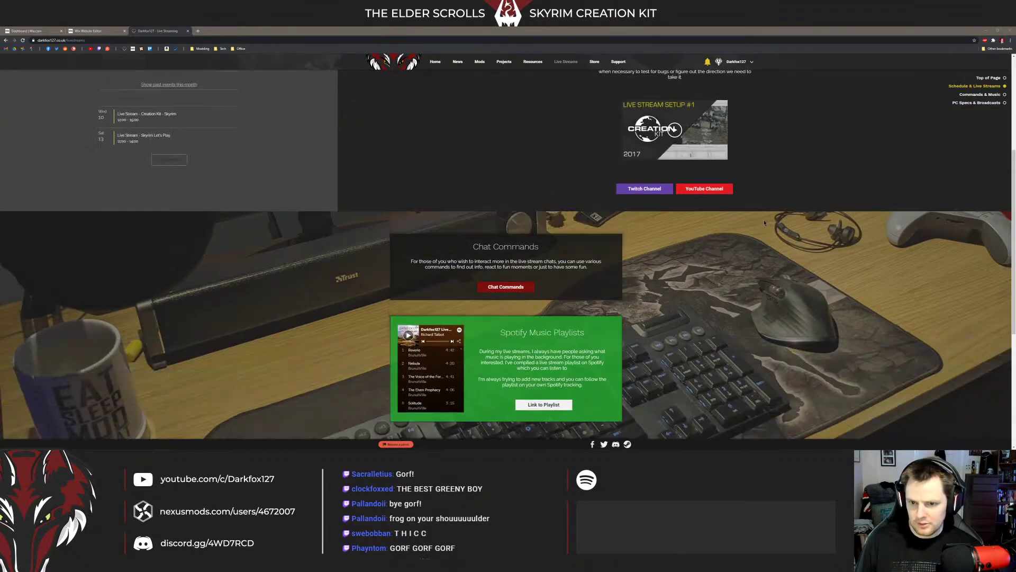
scroll(764, 223, "up", 4)
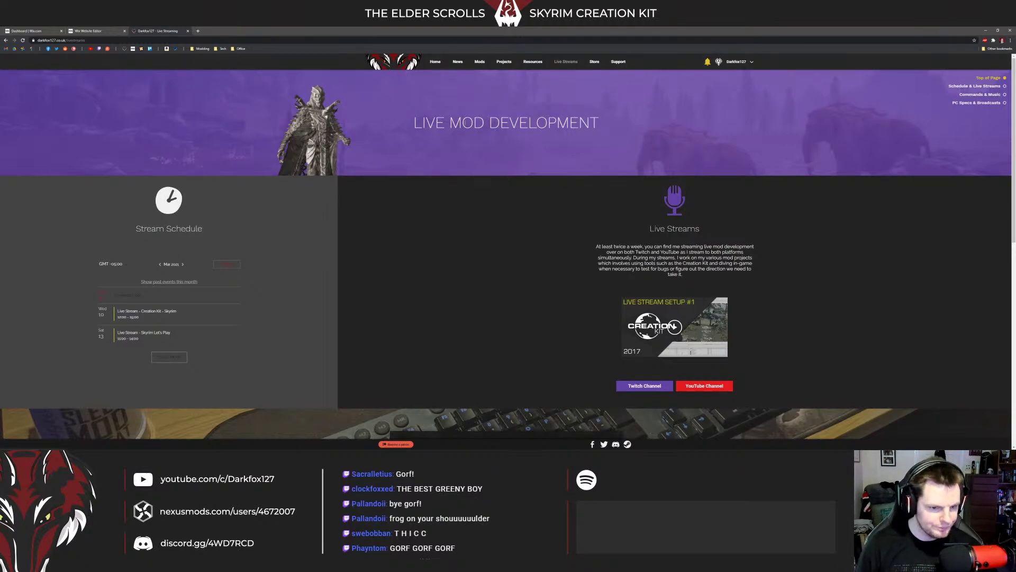
Step: View the desk setup photo from the Downloads folder at full size, and close both the photo and the folder
key("ctrl+t")
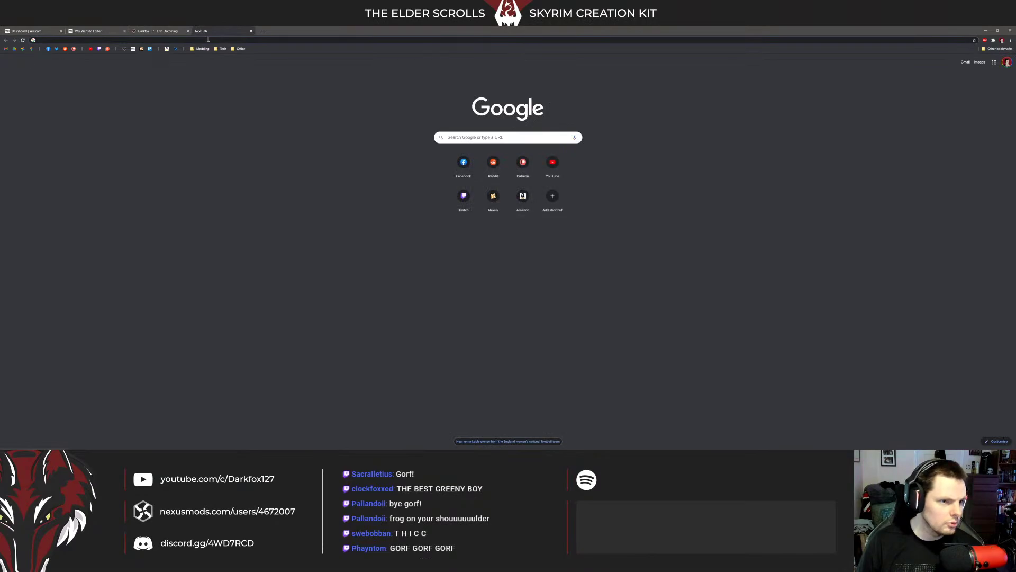
key("ctrl+w")
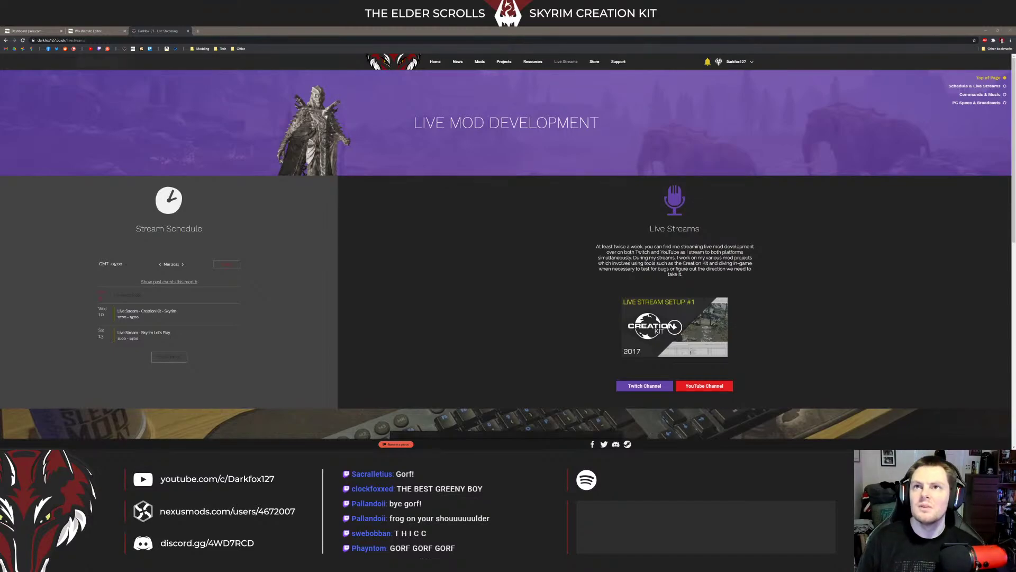
left_click_drag(508, 28, 468, 174)
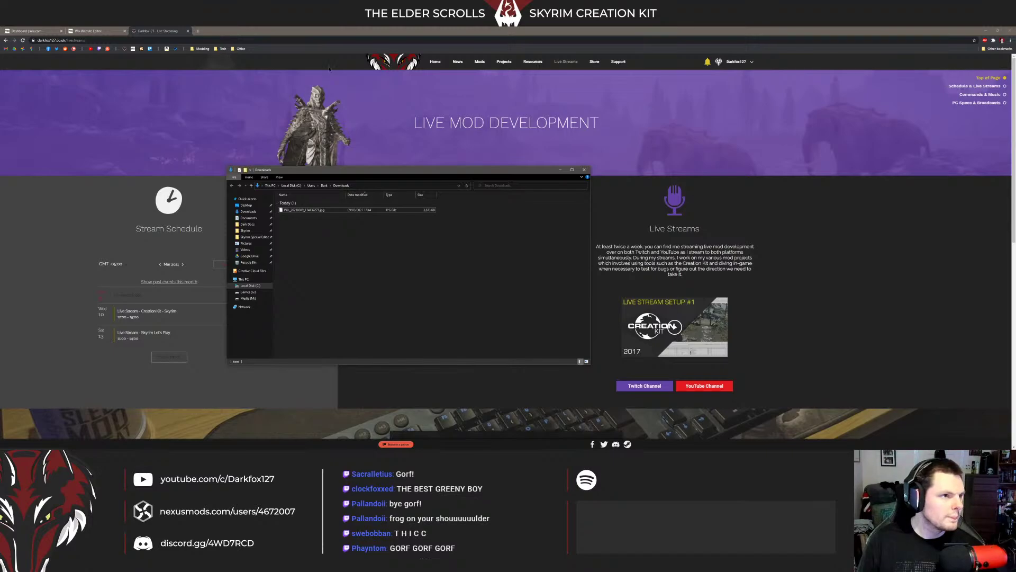
double_click(305, 209)
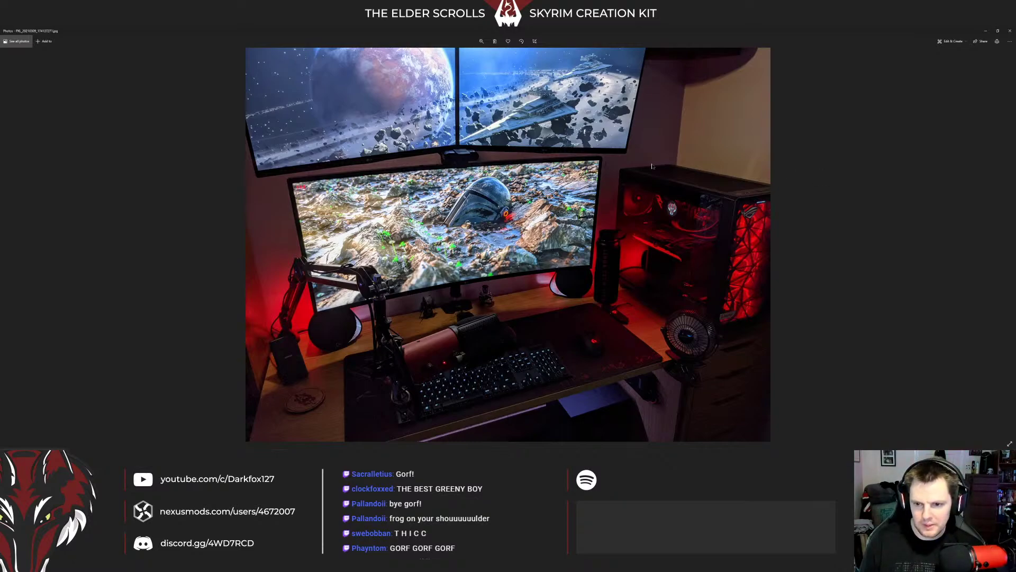
left_click(1009, 31)
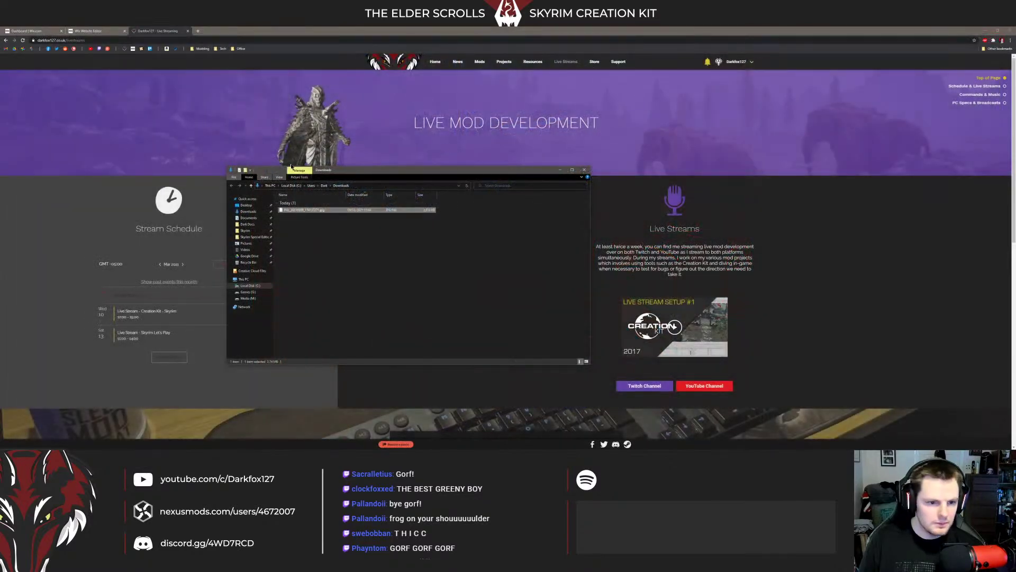
left_click(584, 170)
Step: Launch Photoshop and minimize its window to return to the browser
key("super")
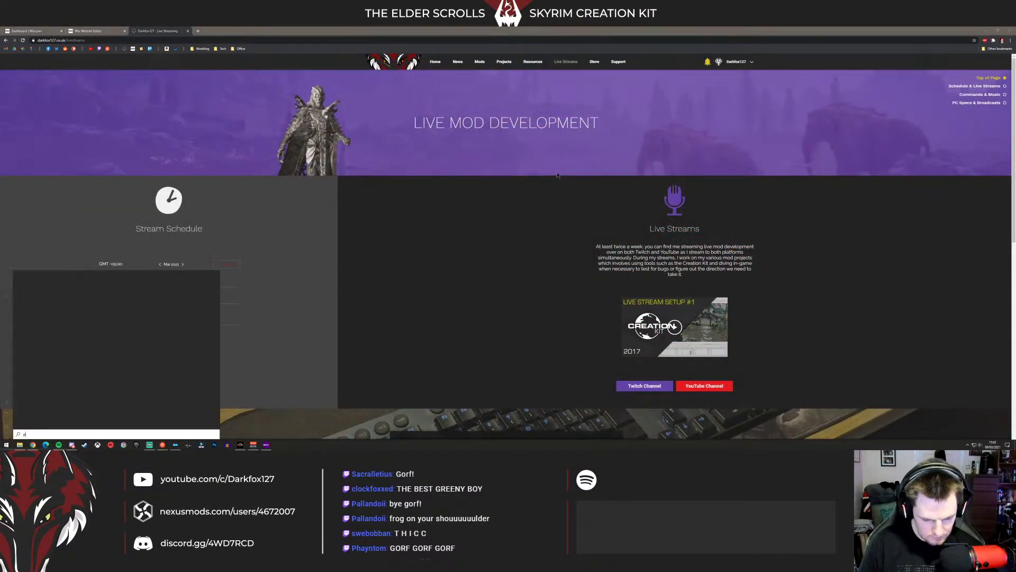
type("photo")
key("Return")
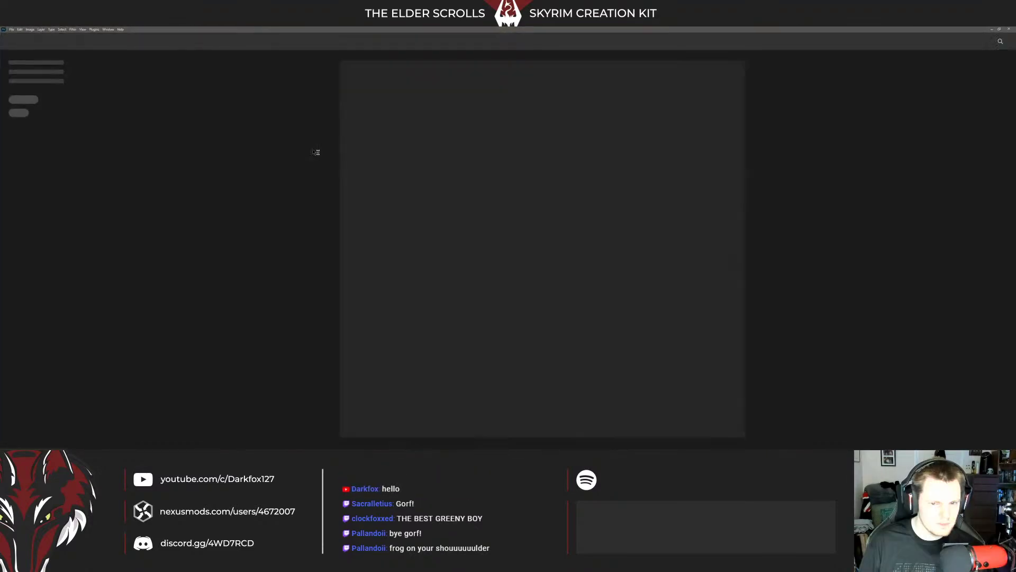
left_click(991, 29)
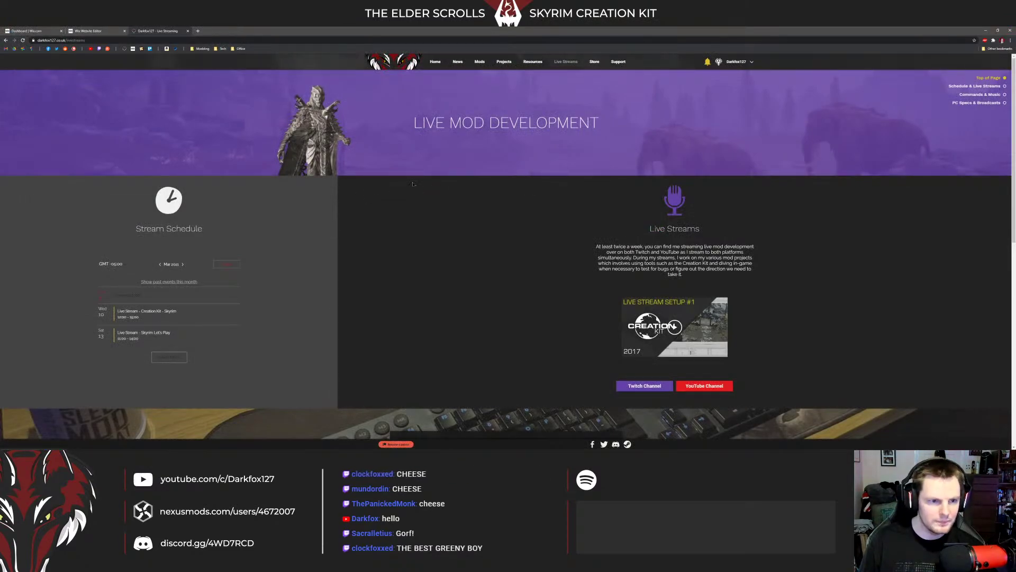
Step: Switch back to the redesigned site preview and show the Live Stream Info banner on its Live Streams page
left_click(90, 30)
scroll(212, 159, "up", 6)
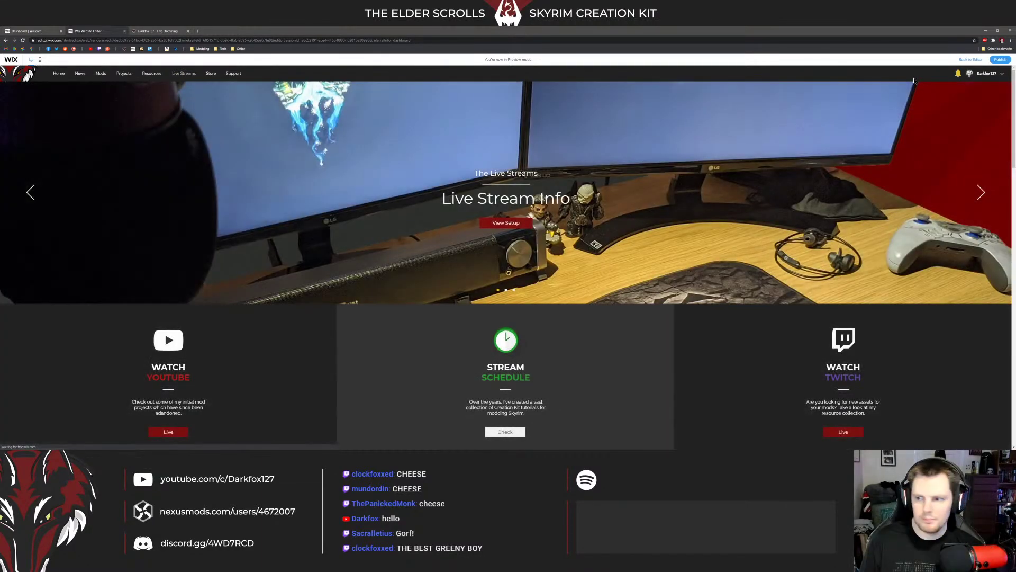
Step: Leave the preview and open the image chooser for the Live Stream Info slide's background
key("ctrl+p")
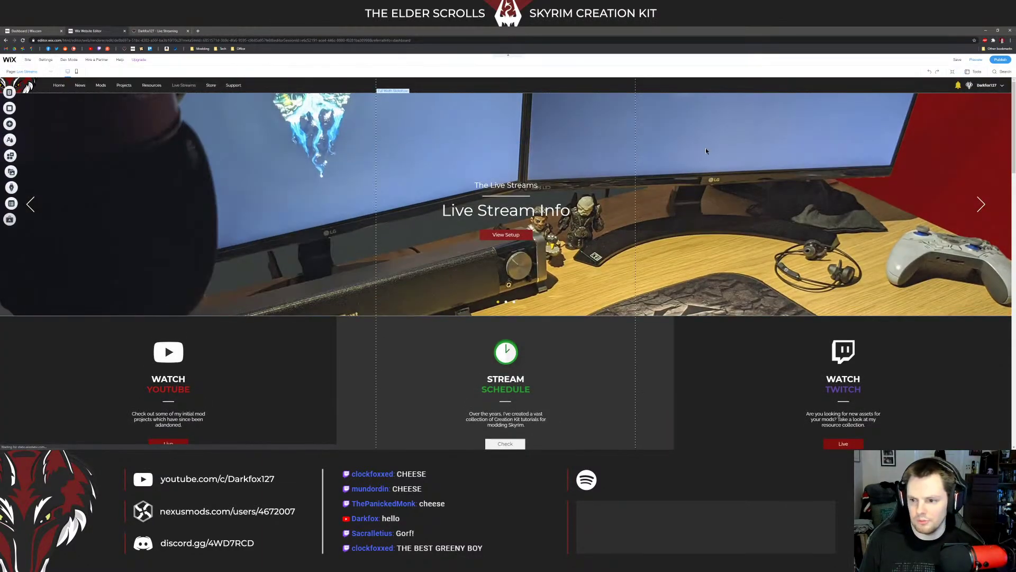
left_click(250, 206)
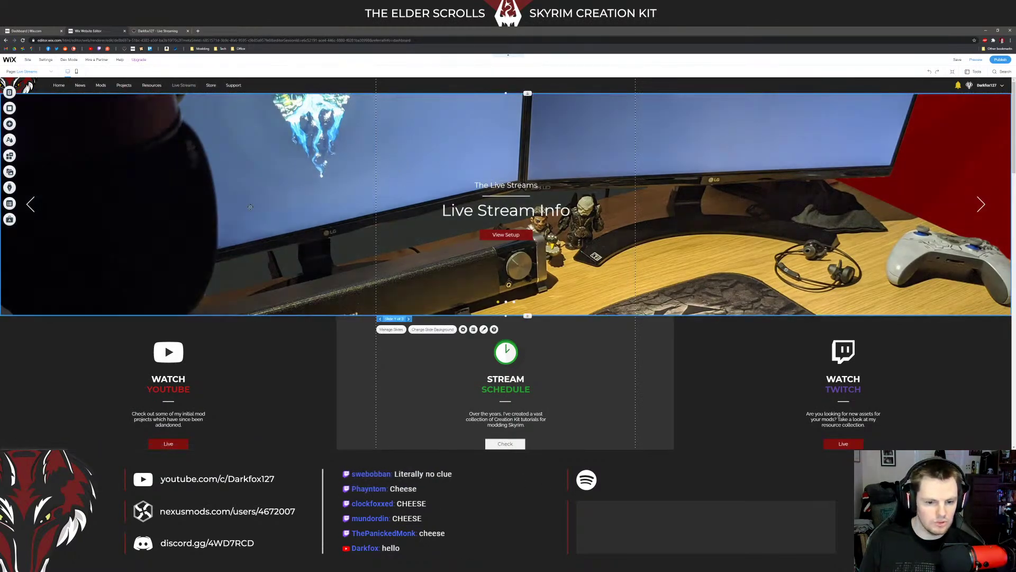
left_click(420, 329)
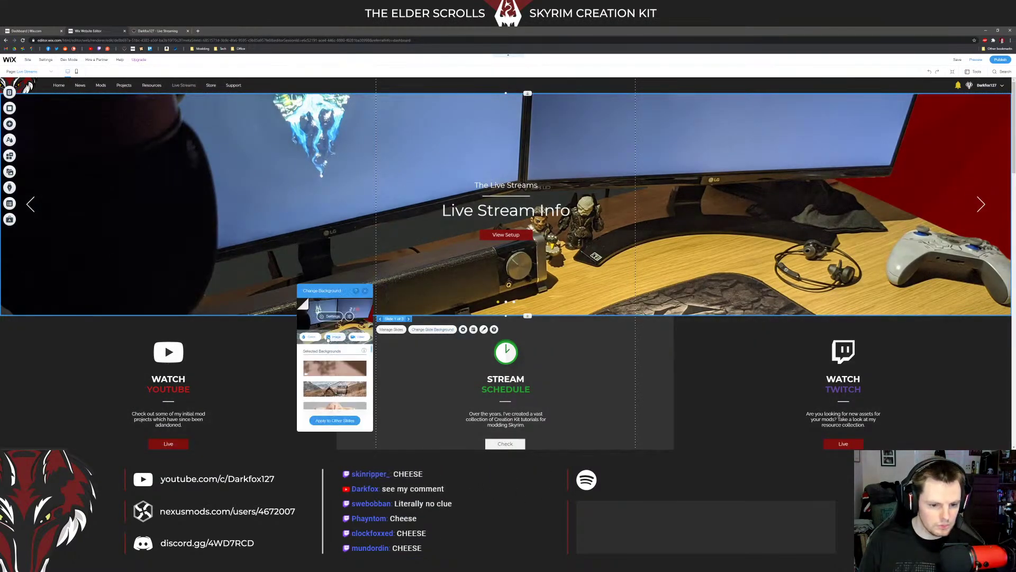
left_click(334, 337)
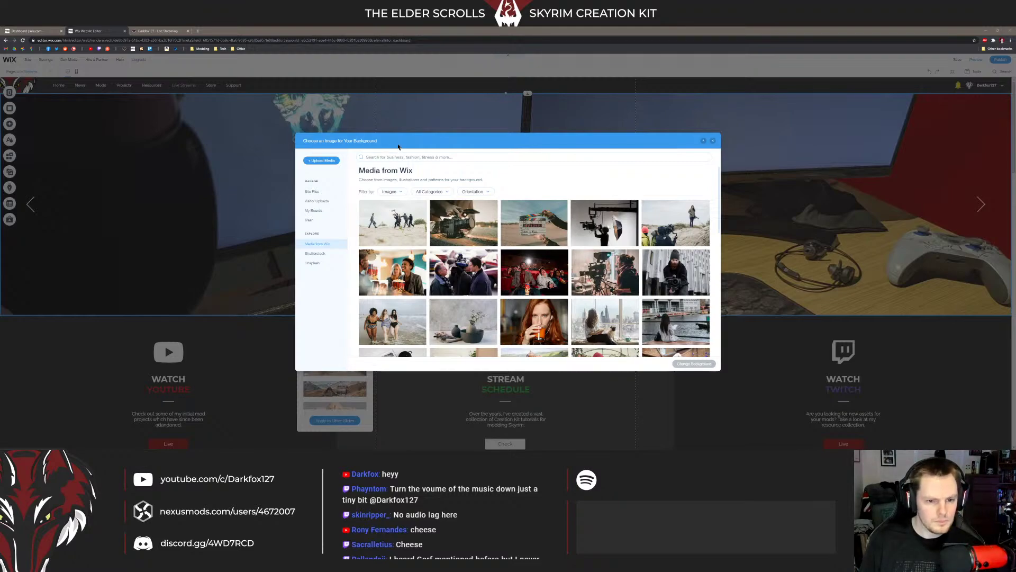
Step: Browse the Wix stock images and open the Backgrounds folder in the site files
left_click(438, 157)
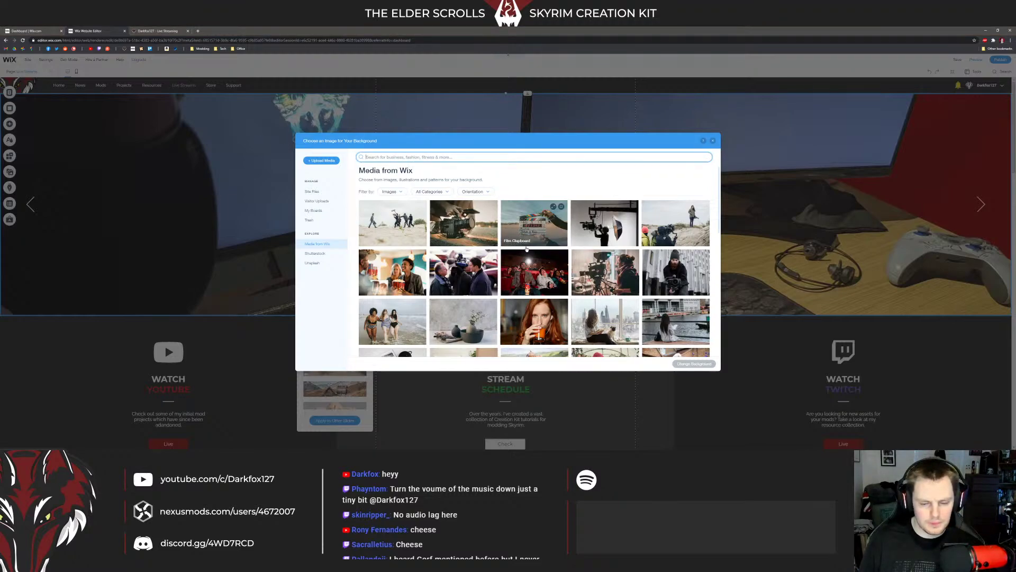
scroll(438, 157, "down", 3)
scroll(526, 257, "down", 10)
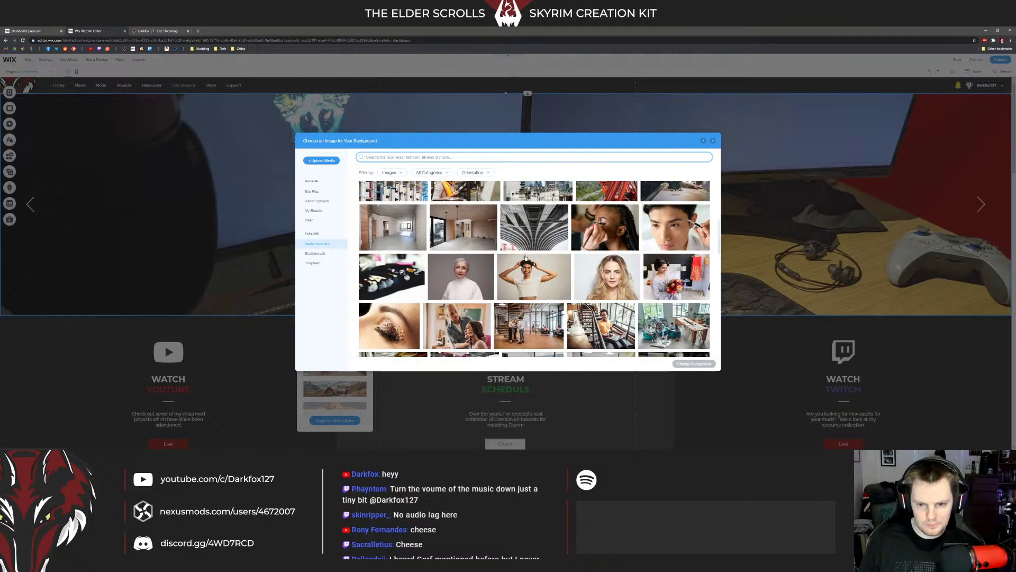
scroll(526, 257, "up", 5)
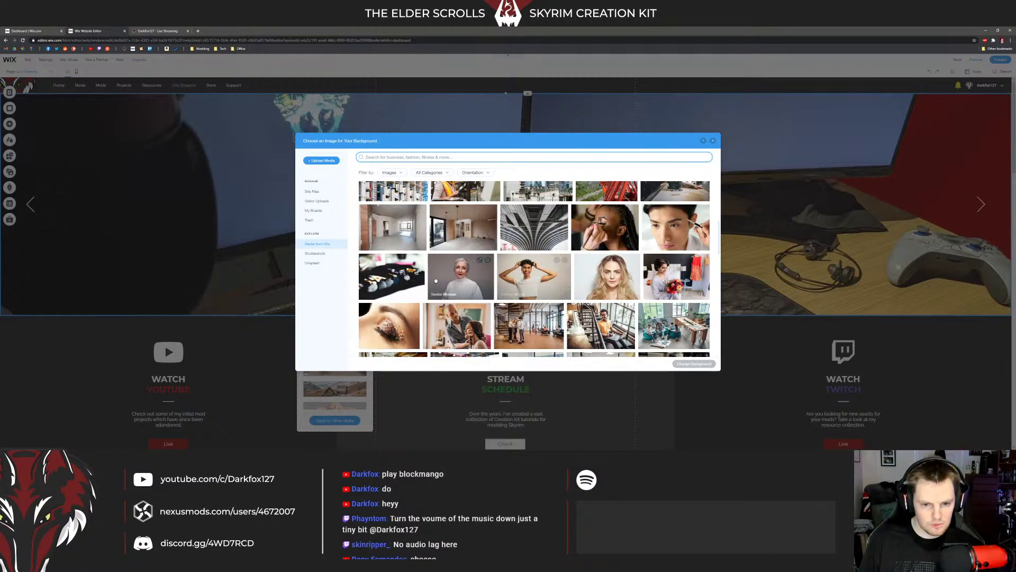
scroll(437, 280, "up", 3)
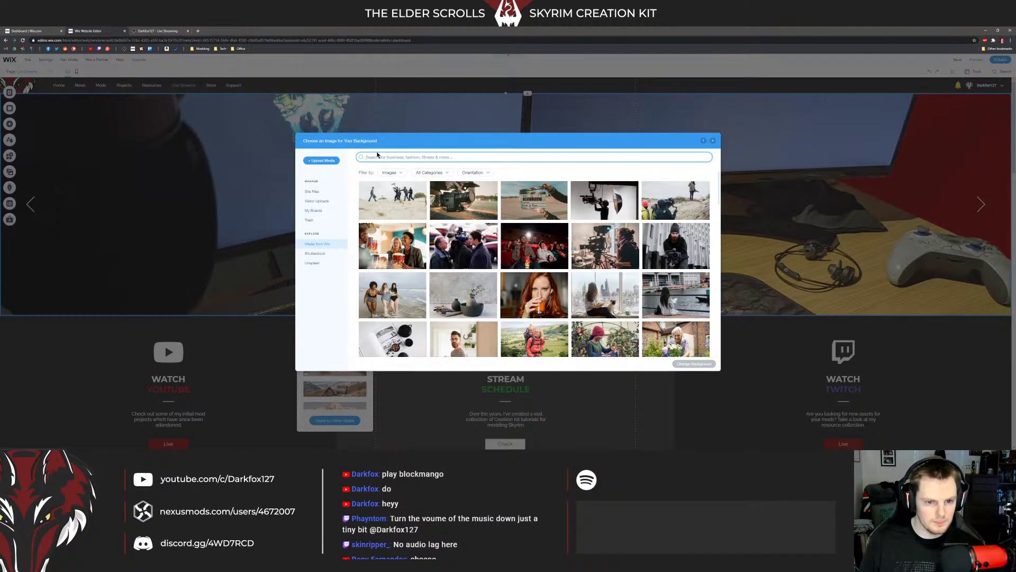
scroll(456, 254, "down", 5)
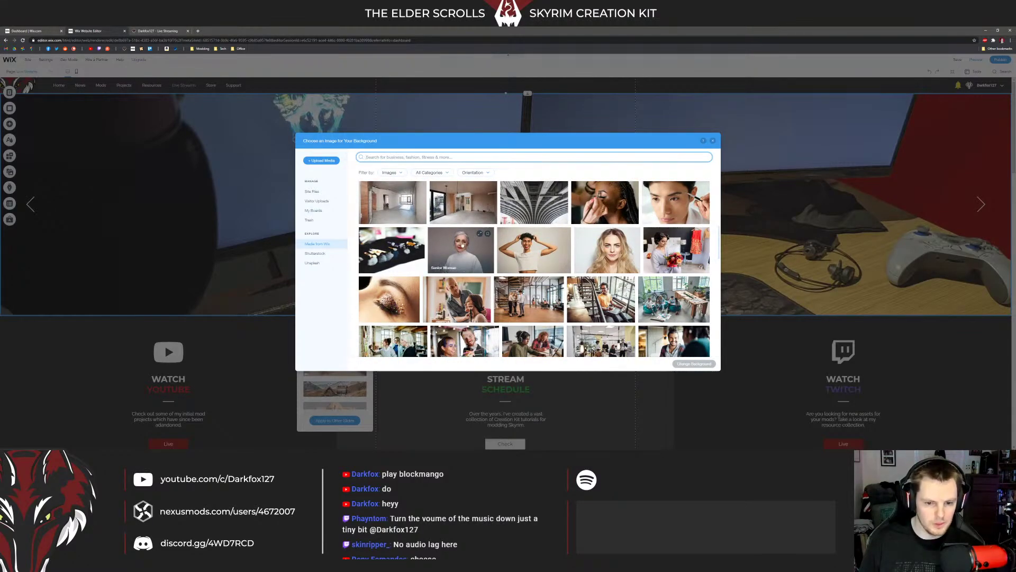
scroll(439, 269, "up", 5)
left_click(310, 191)
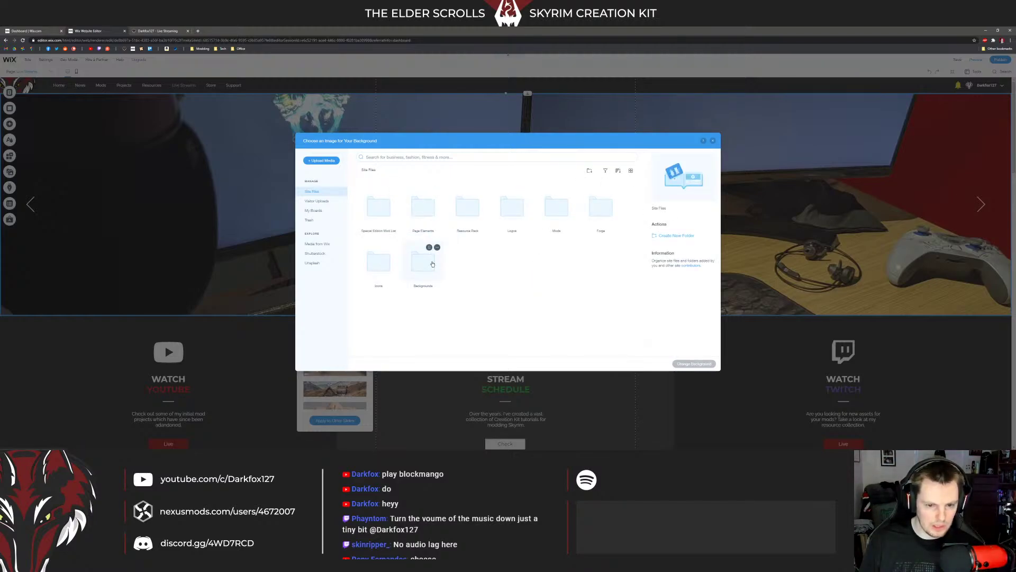
double_click(421, 262)
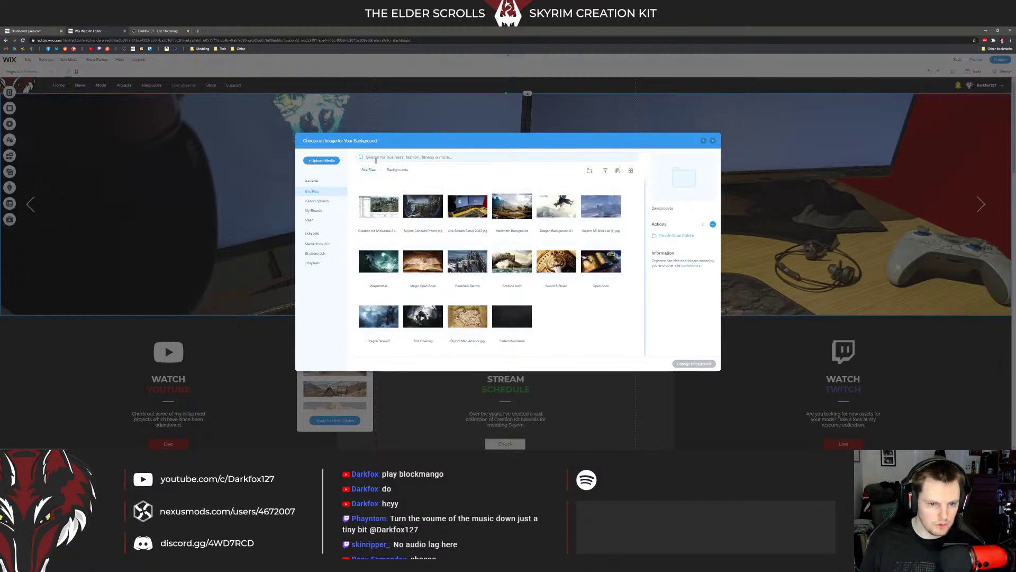
Step: Rename the desk setup photo in Downloads as Stream Setup and upload it to the Backgrounds folder
left_click(321, 160)
left_click(517, 266)
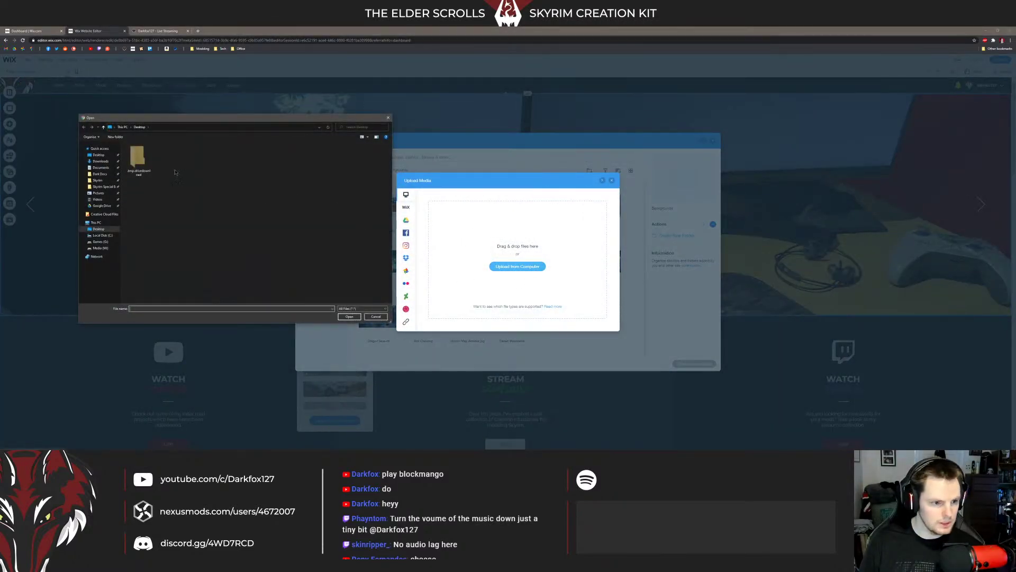
left_click(100, 161)
left_click(141, 160)
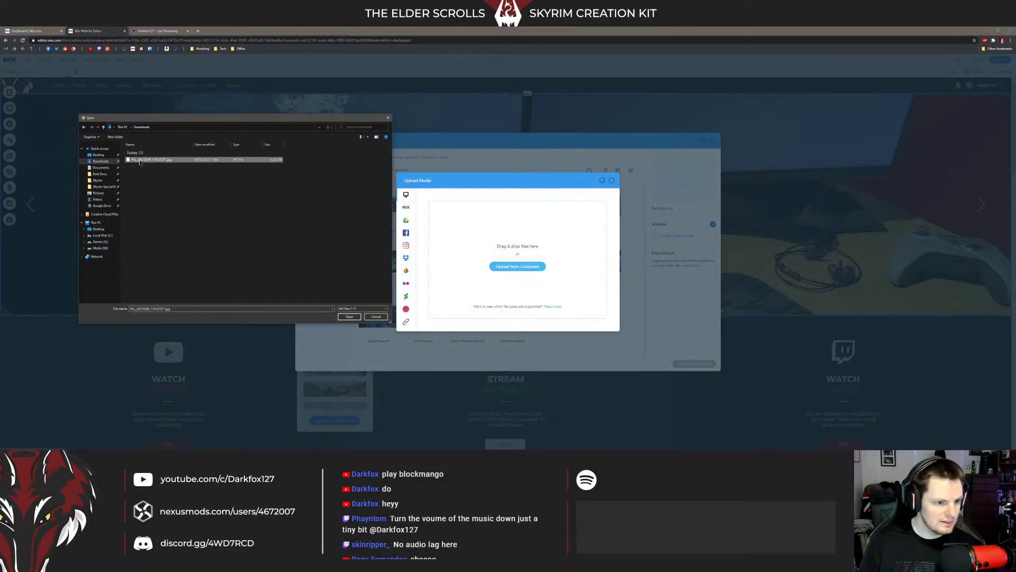
right_click(140, 160)
left_click(103, 328)
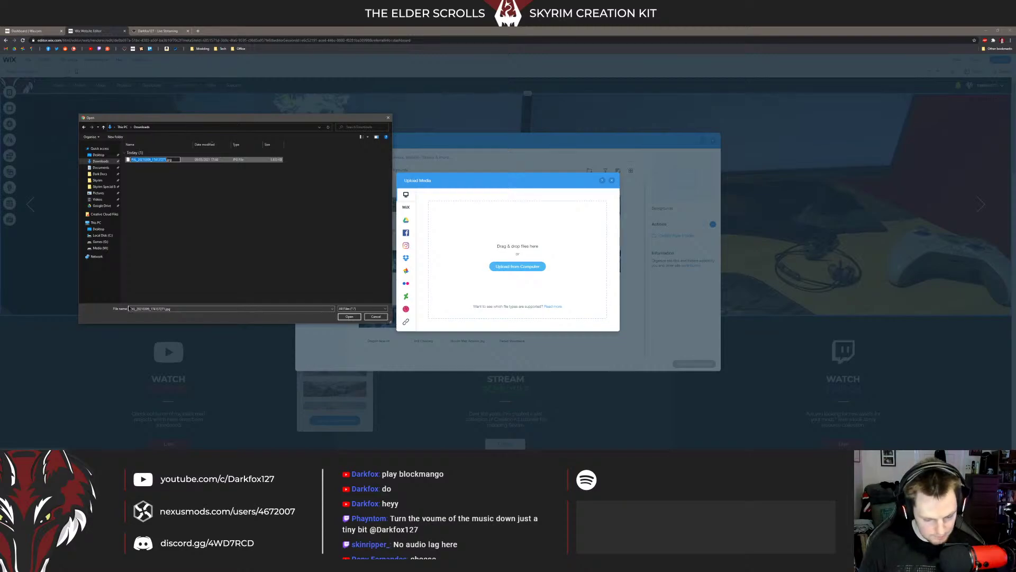
type("Stream Setu")
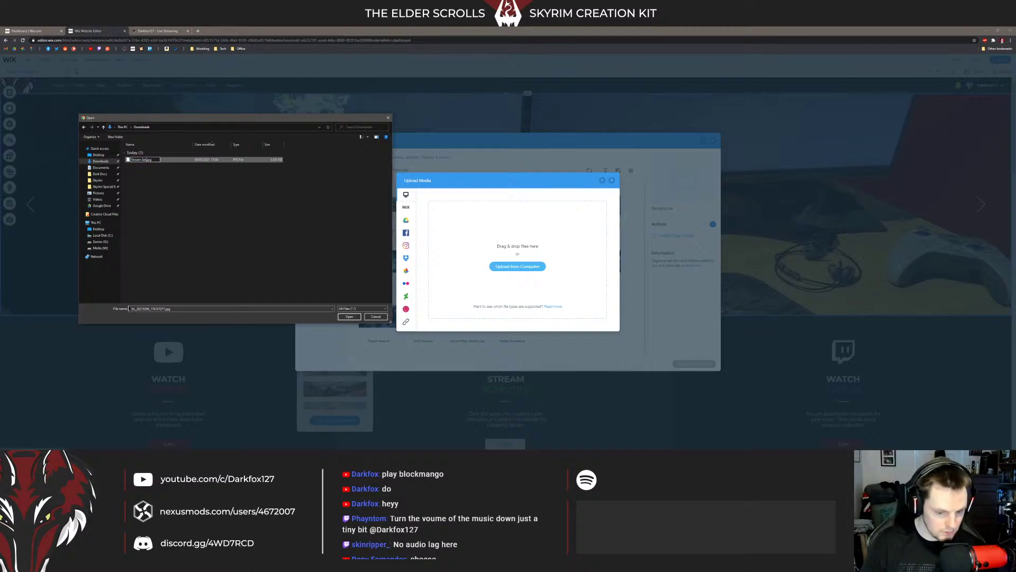
type("p")
key("Return")
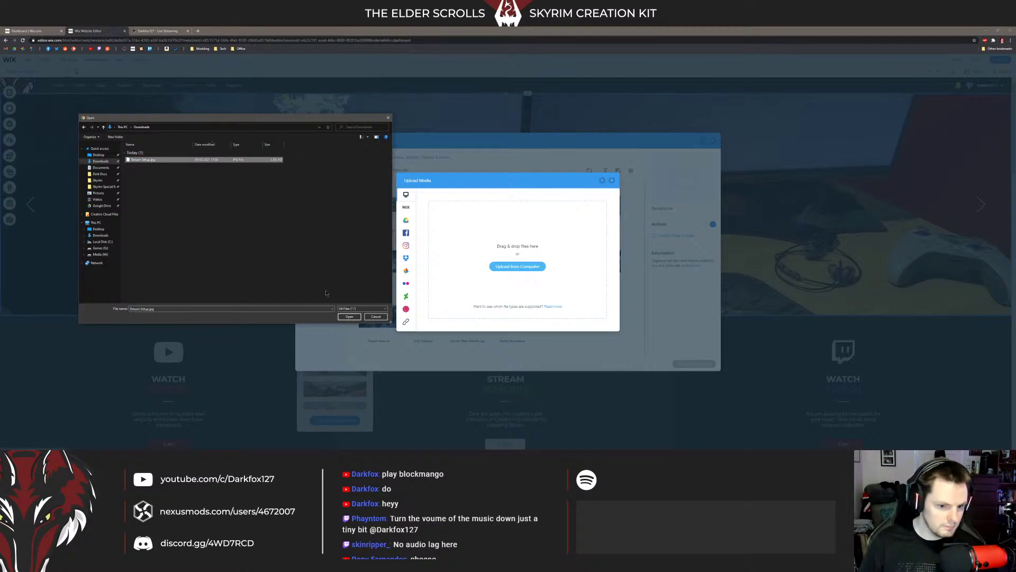
left_click(349, 317)
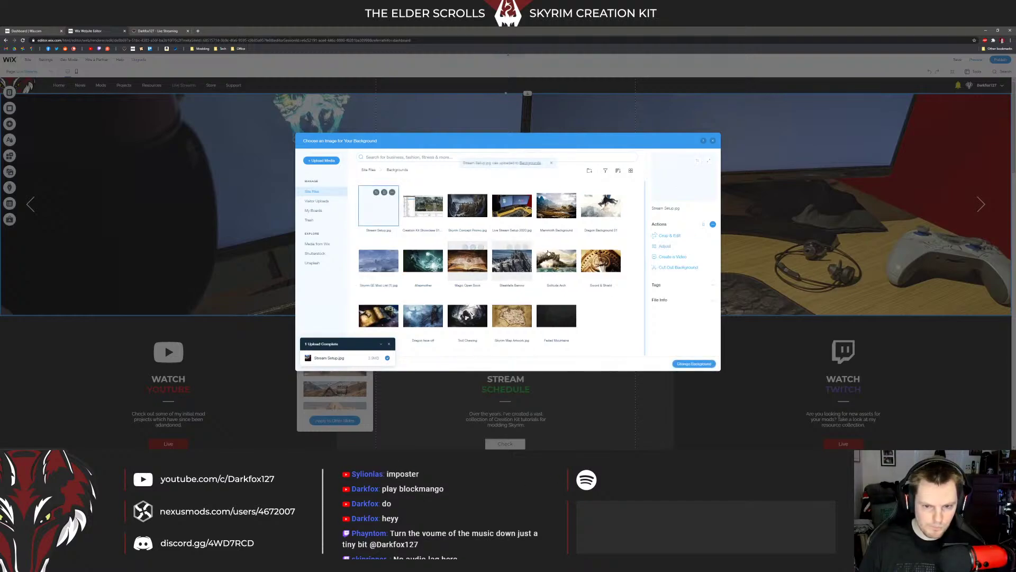
Step: Apply Stream Setup.jpg as the Live Stream Info slide's background and set its image opacity to 50%
left_click(688, 364)
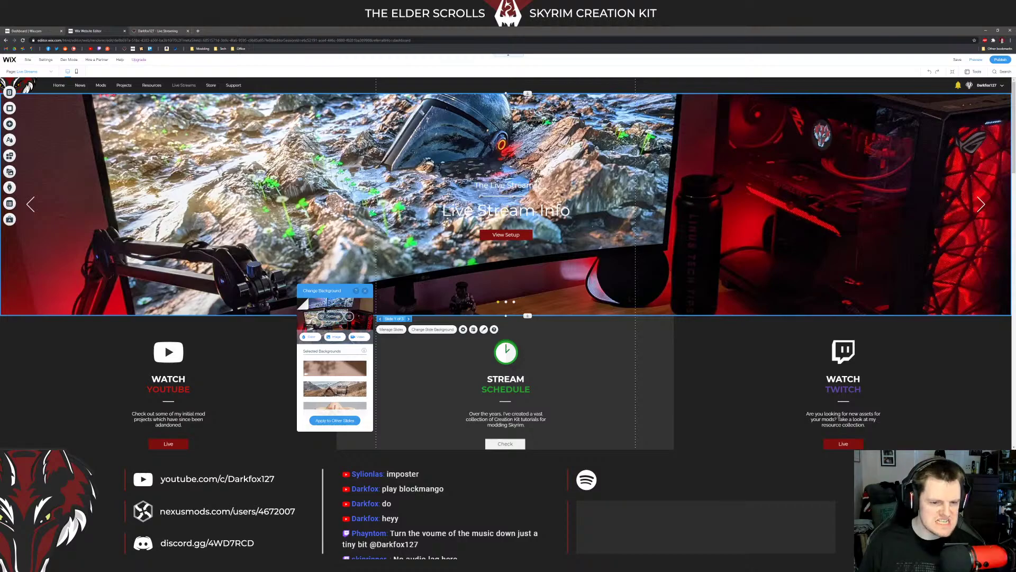
left_click(325, 311)
left_click_drag(346, 327, 326, 328)
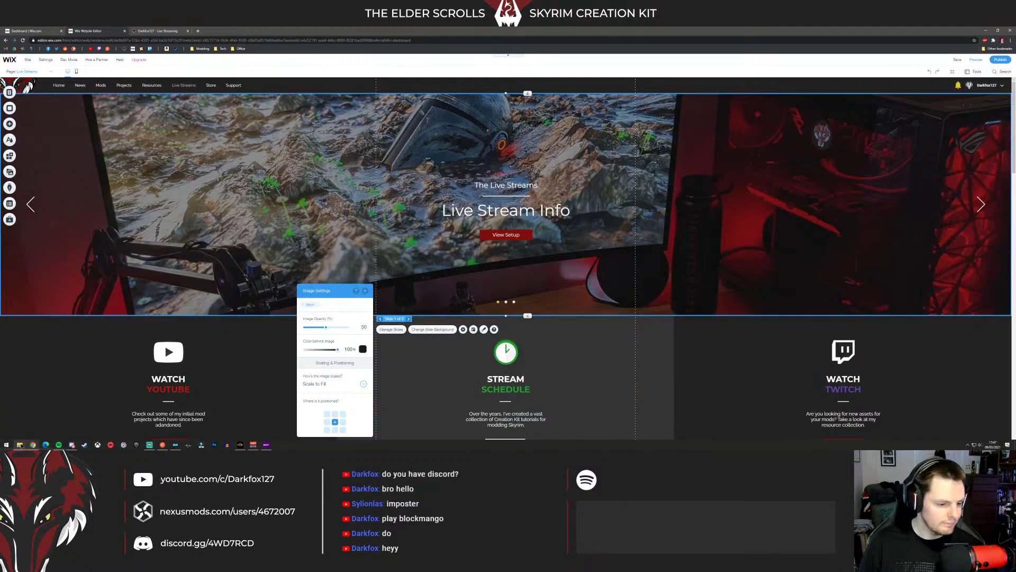
Step: Bring up the Downloads folder, select Stream Setup.jpg and launch Photoshop
left_click(23, 445)
left_click(298, 210)
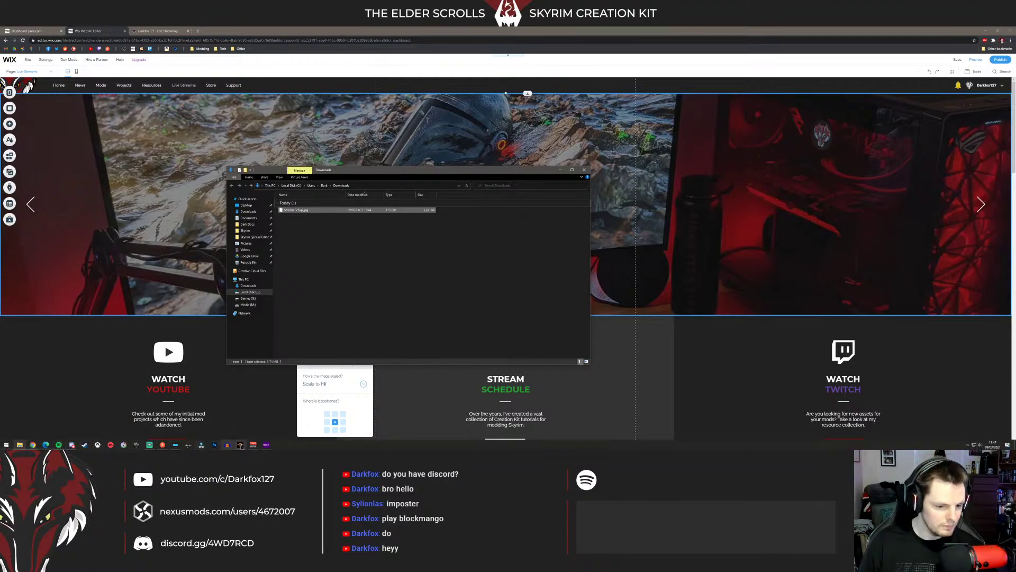
key("super")
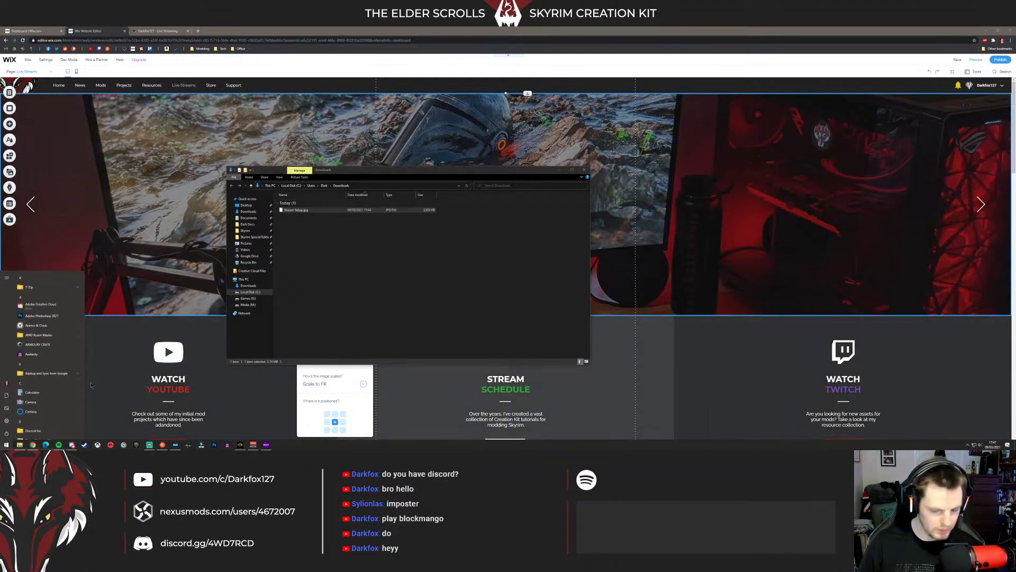
type("photo")
key("Return")
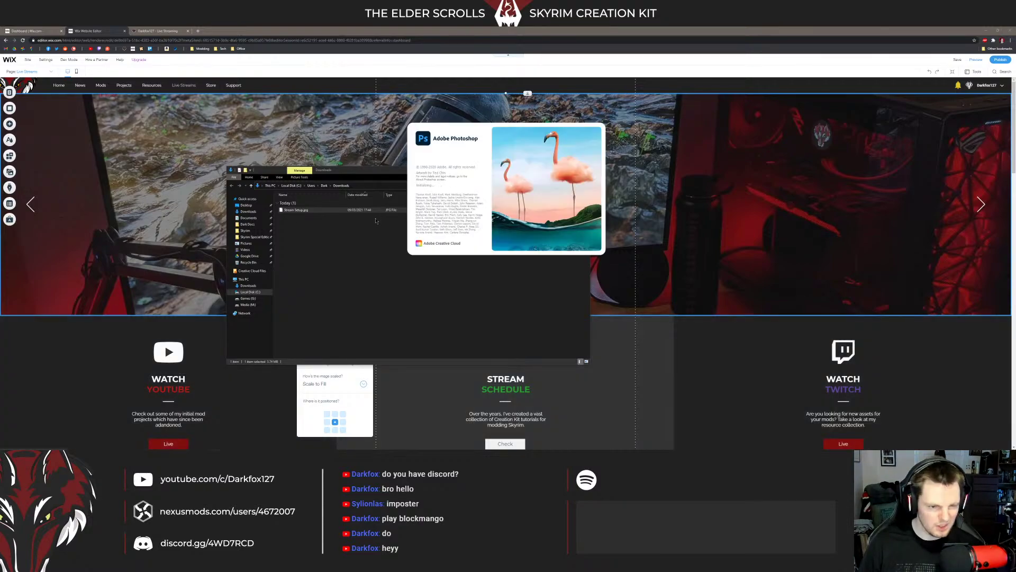
Step: Open Stream Setup.jpg from the Downloads folder in Photoshop
left_click(345, 178)
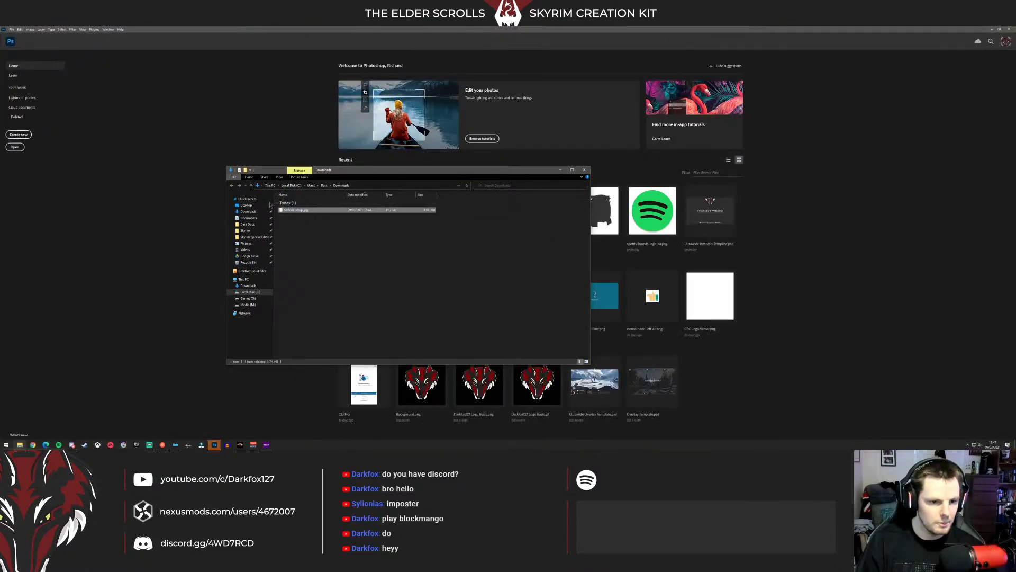
left_click(112, 145)
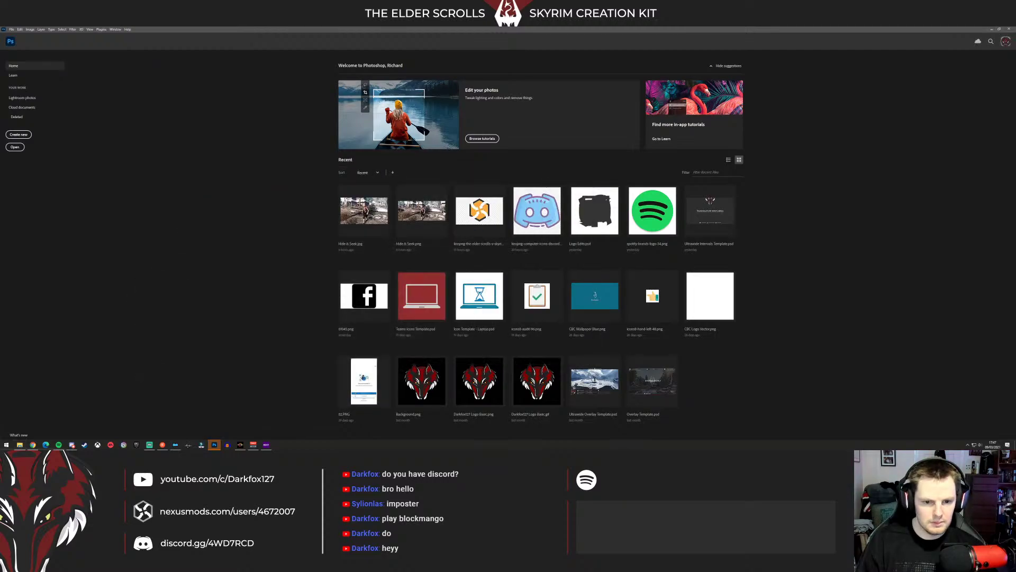
left_click(253, 446)
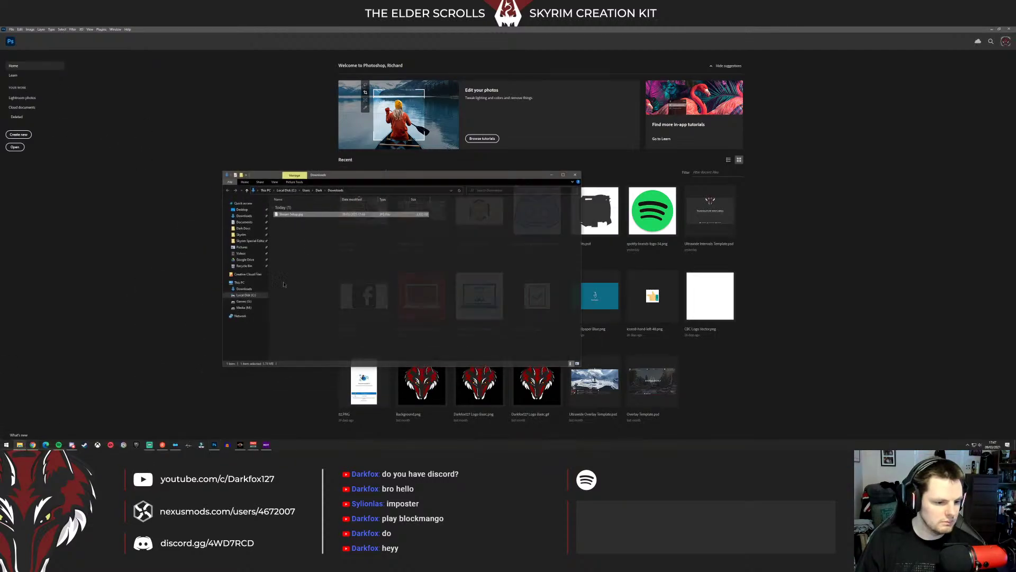
left_click_drag(297, 209, 342, 213)
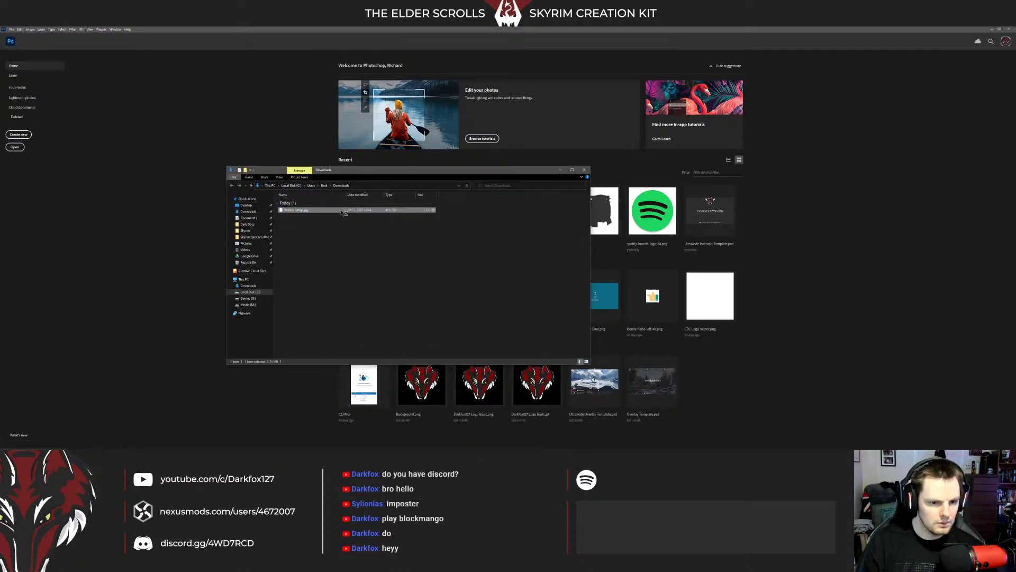
left_click(560, 169)
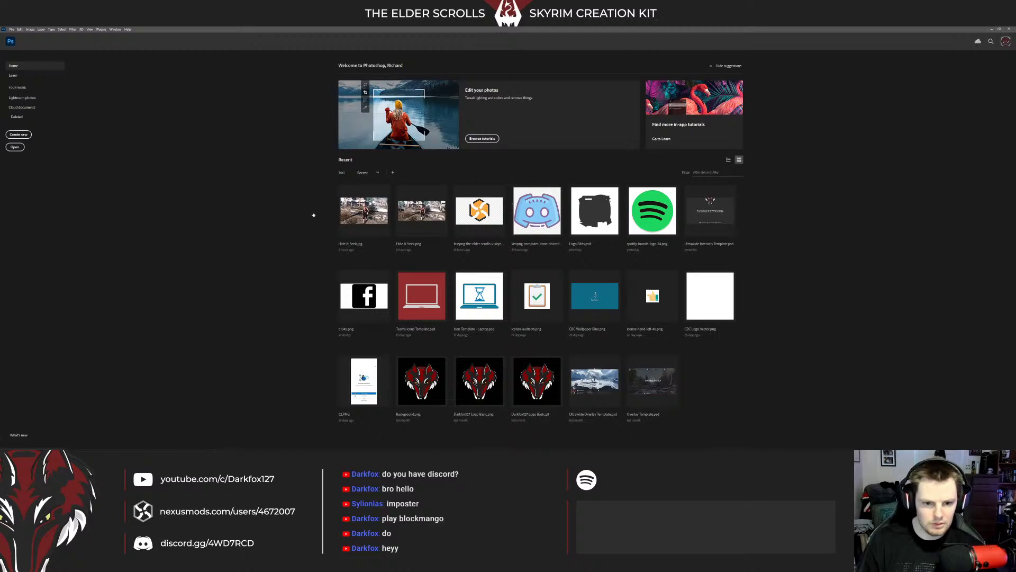
left_click(20, 444)
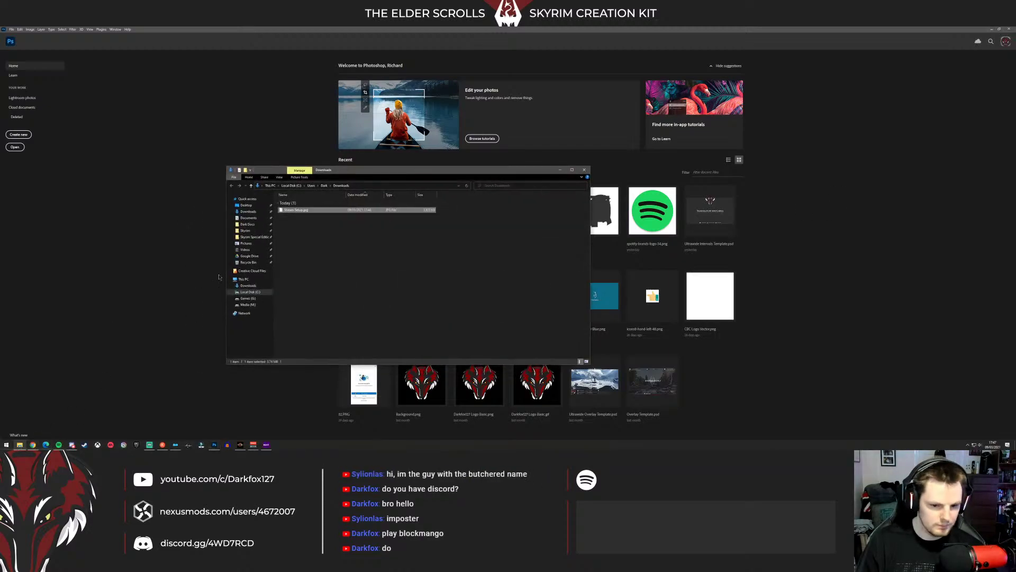
left_click_drag(303, 210, 237, 130)
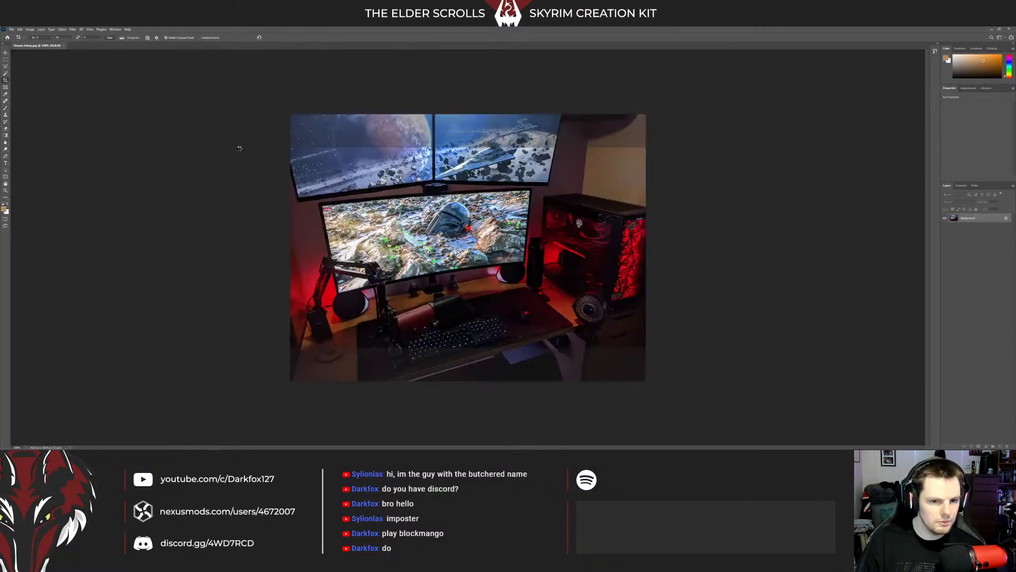
Step: Choose the Spot Healing Brush Tool for retouching the lettering on the black bottle beside the PC
left_click(5, 59)
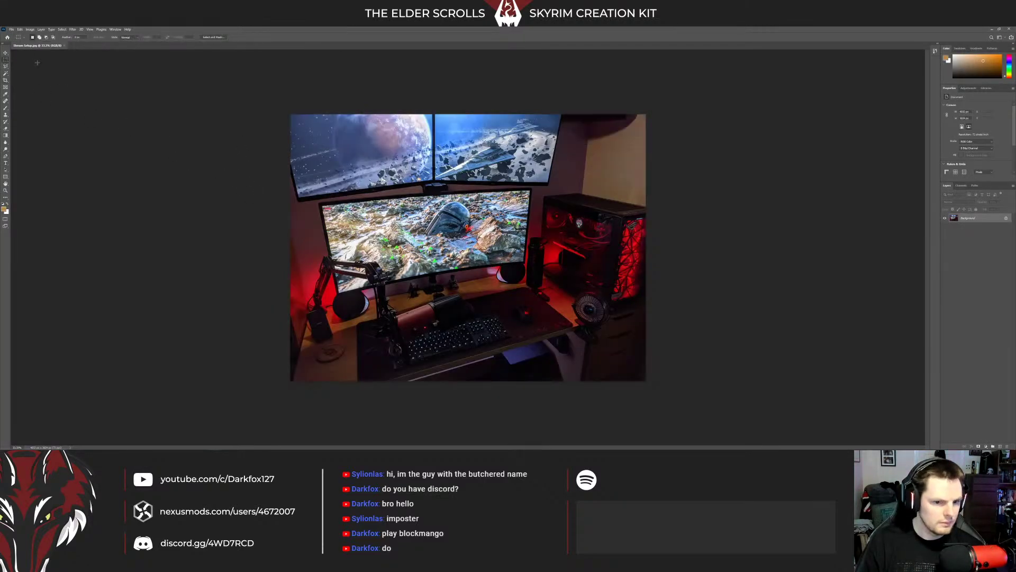
scroll(515, 270, "up", 5)
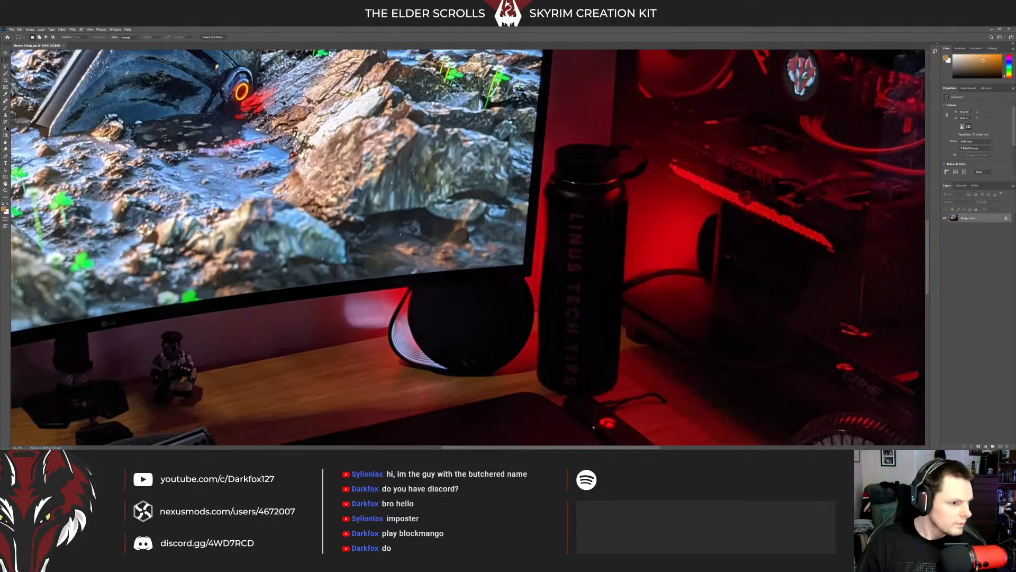
left_click(5, 135)
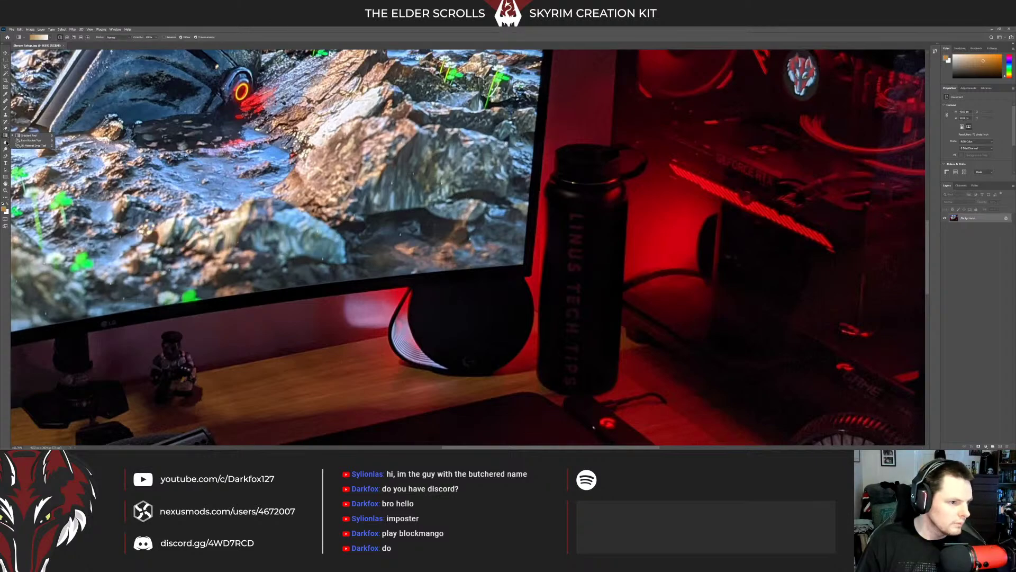
left_click(6, 142)
left_click(6, 149)
left_click(5, 155)
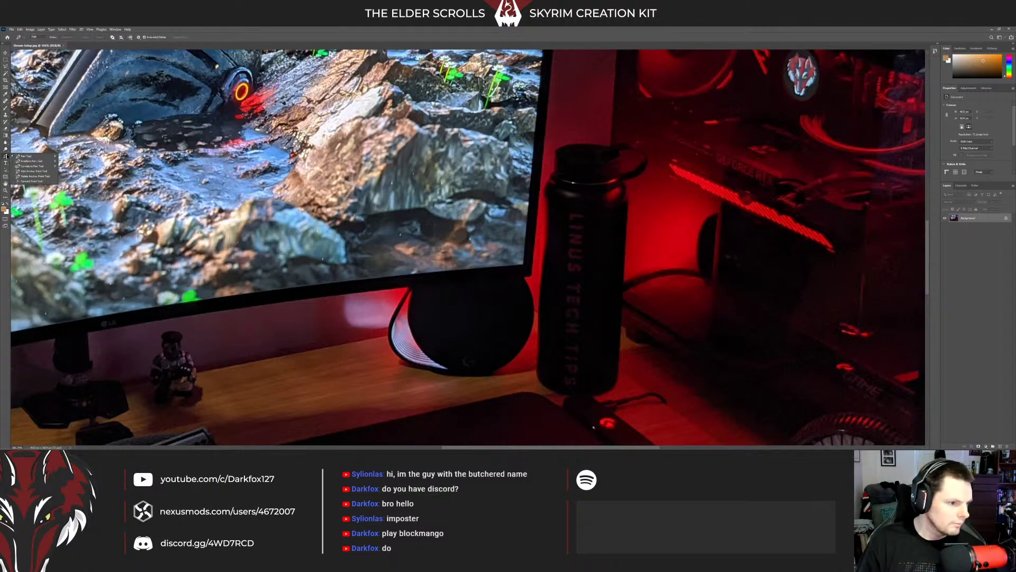
left_click(6, 122)
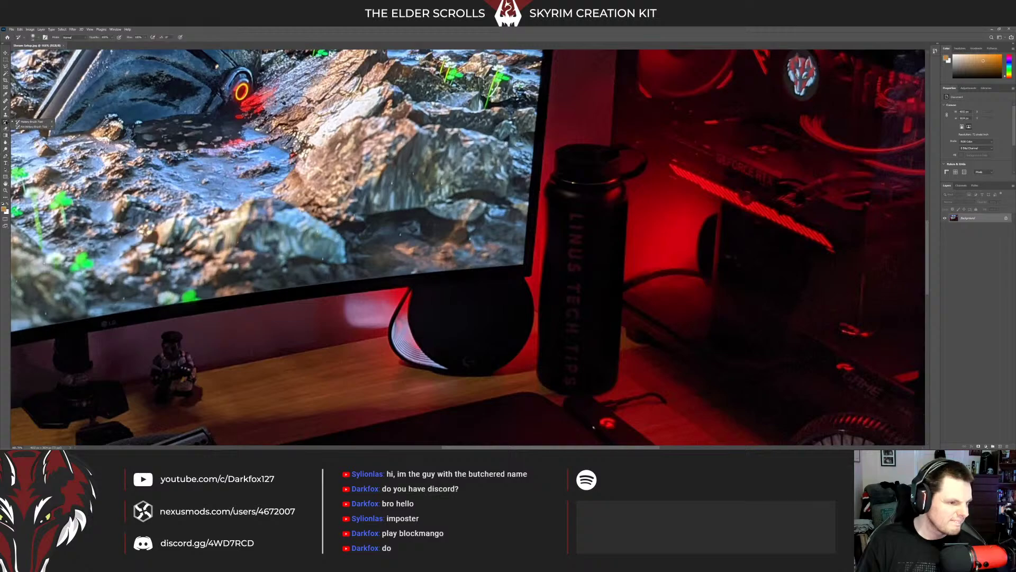
left_click(5, 115)
left_click(6, 101)
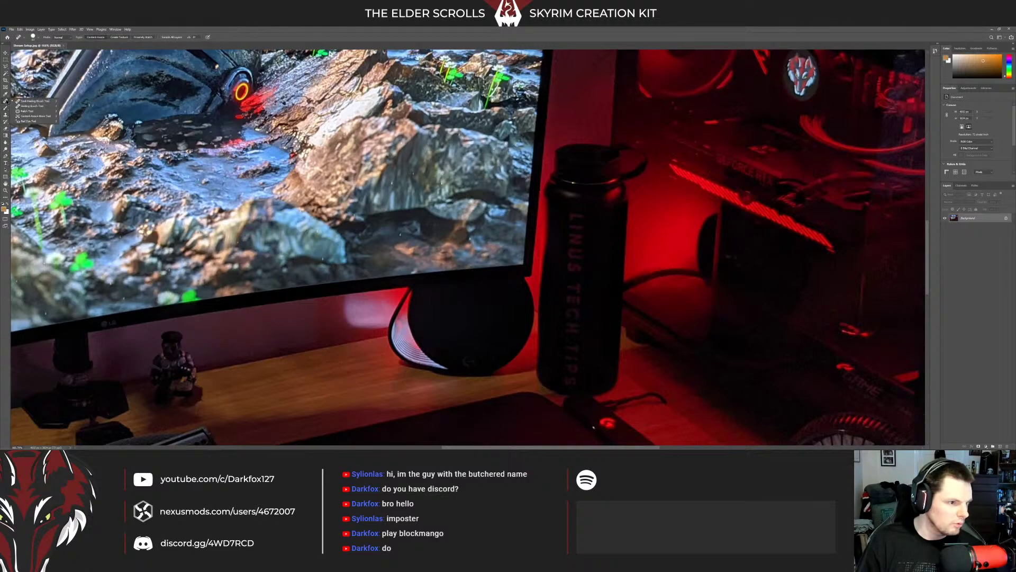
left_click(32, 101)
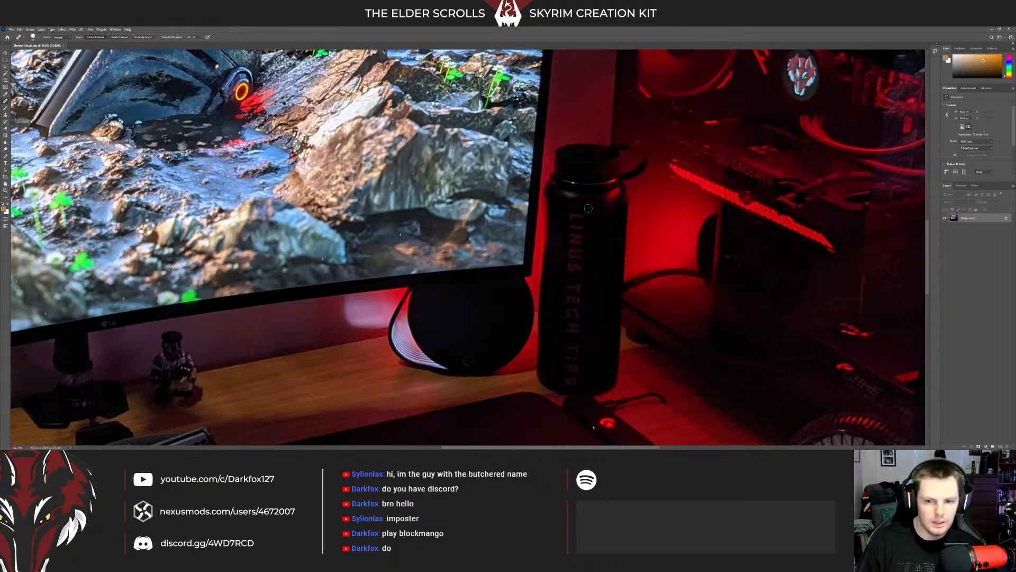
Step: Paint out the LINUS TECH TIPS lettering down the front of the black bottle with the Spot Healing Brush
left_click_drag(571, 216, 583, 217)
left_click(574, 228)
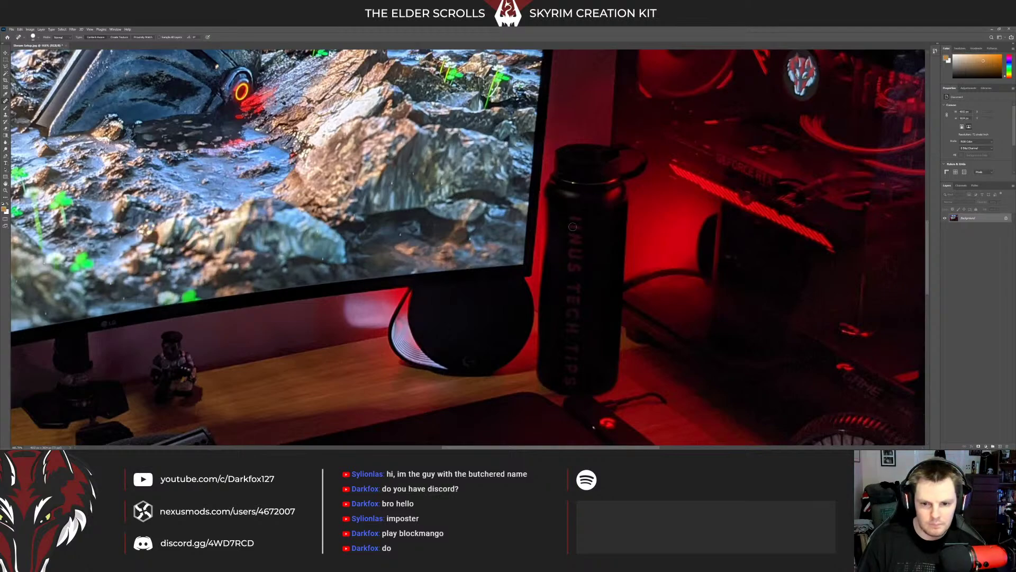
left_click(573, 228)
left_click(576, 240)
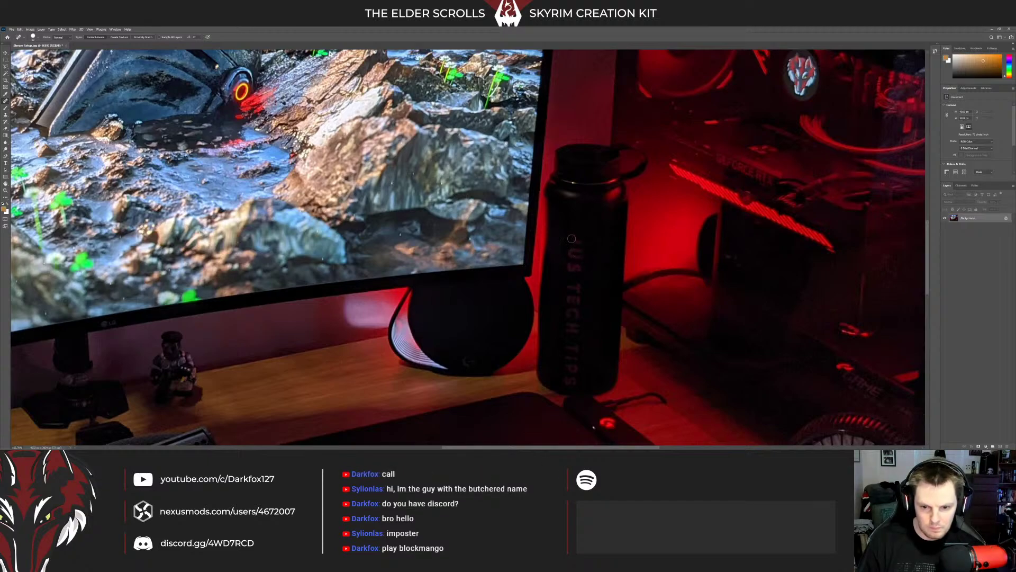
left_click(572, 254)
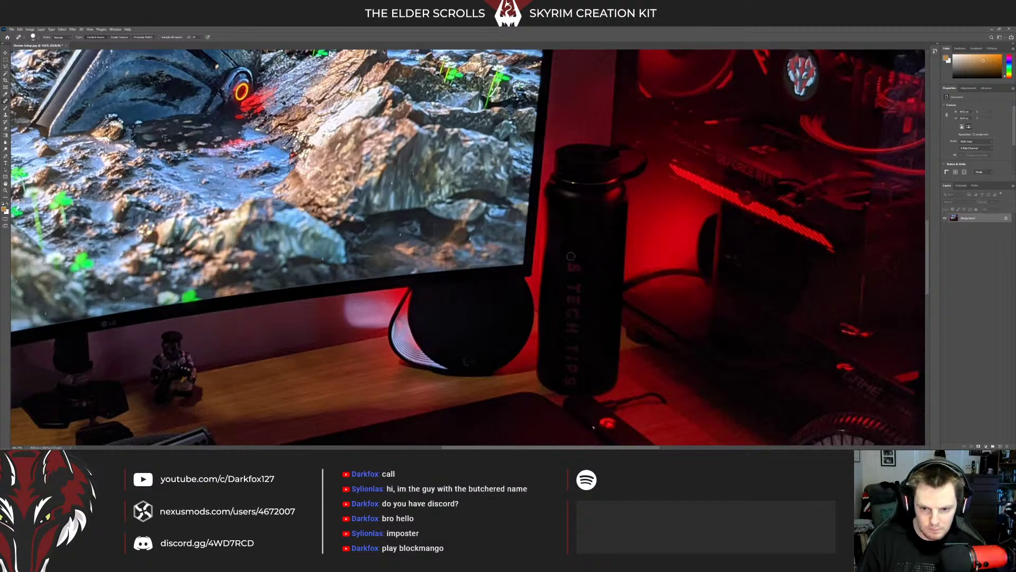
left_click(570, 266)
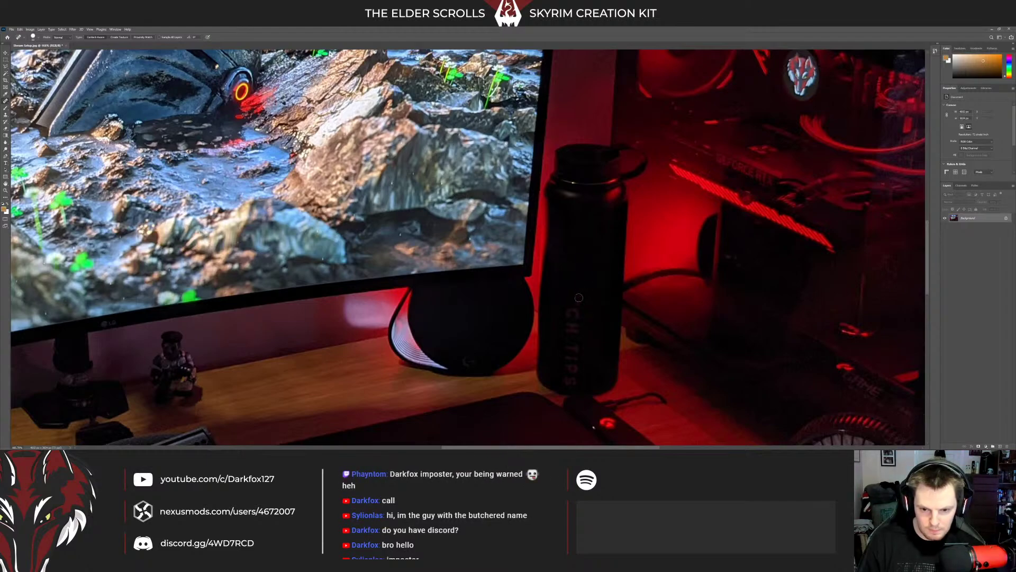
left_click_drag(570, 293, 575, 352)
scroll(576, 313, "down", 2)
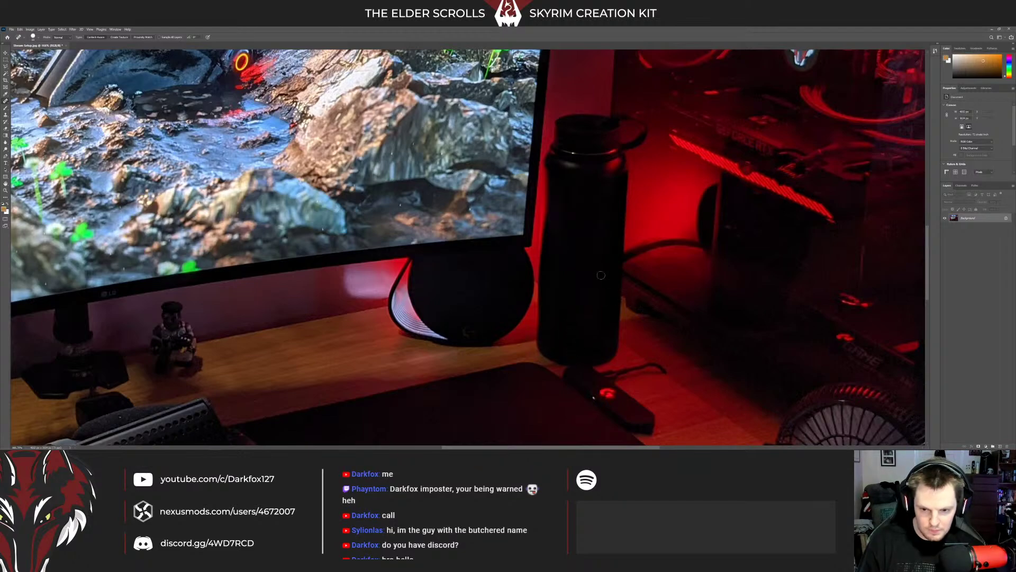
key("ctrl+0")
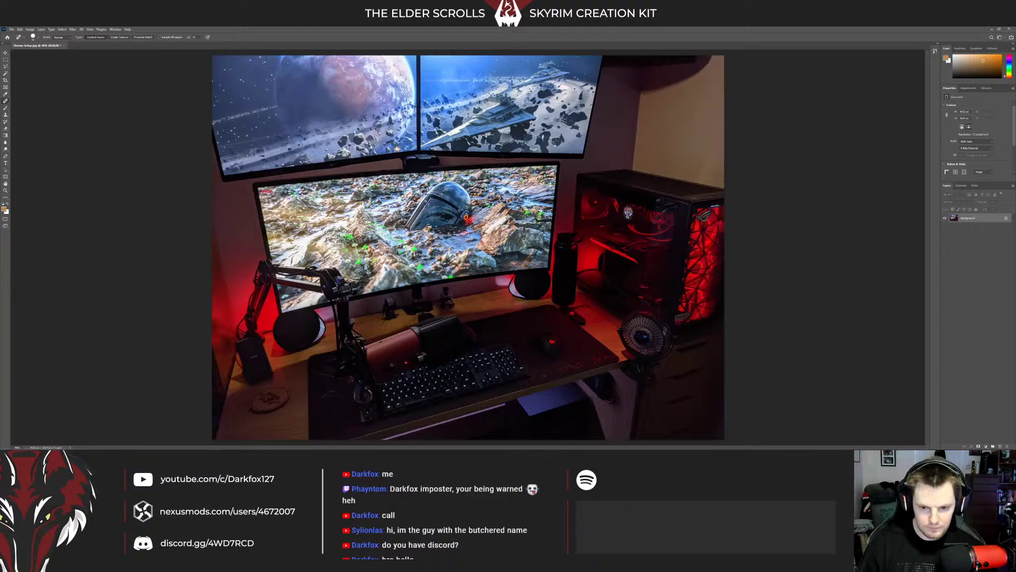
Step: Save the retouched photo as a JPEG over Stream Setup.jpg in the Downloads folder
left_click(12, 31)
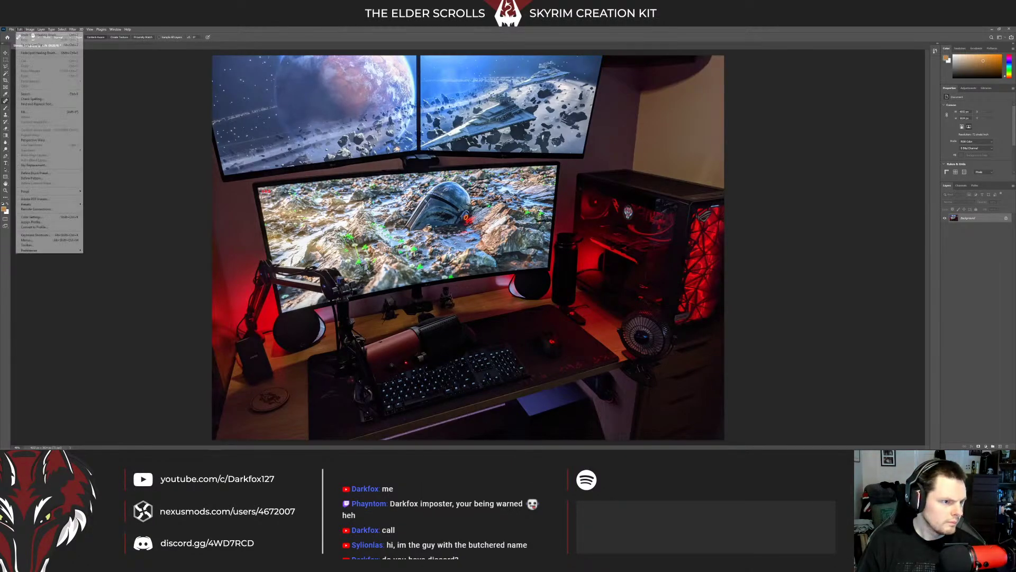
left_click(20, 92)
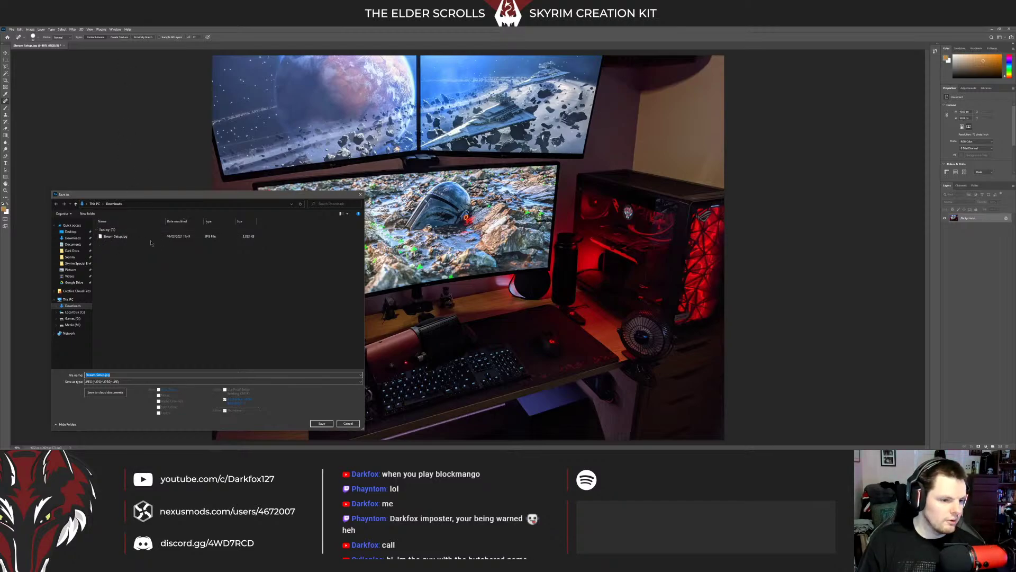
left_click(135, 237)
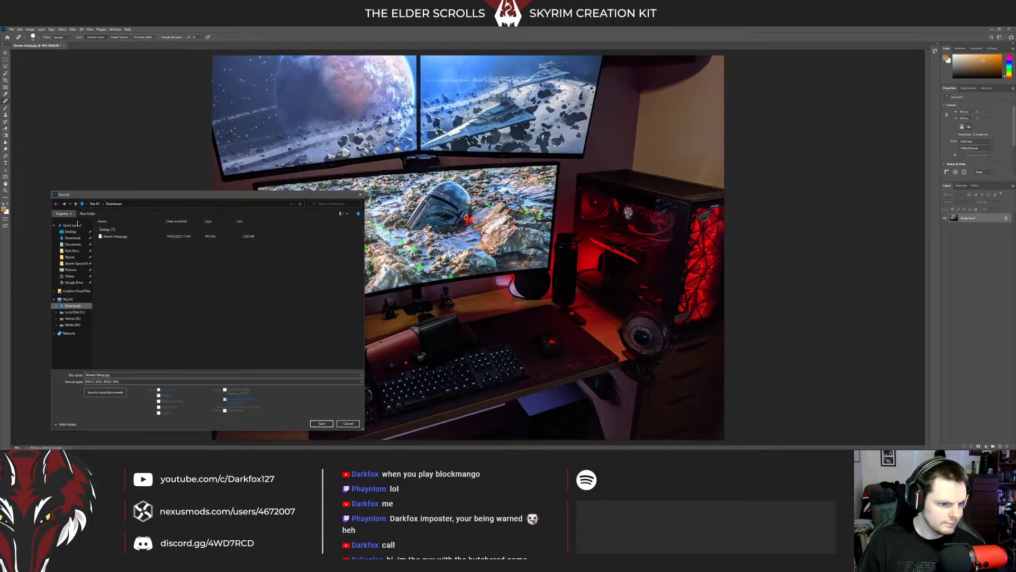
left_click(119, 239)
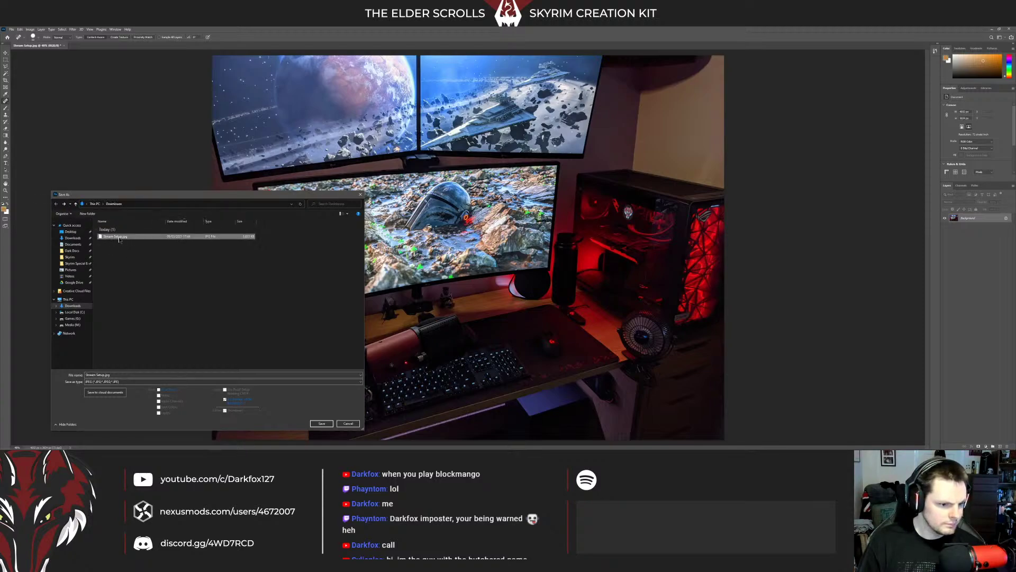
left_click(321, 423)
left_click(522, 241)
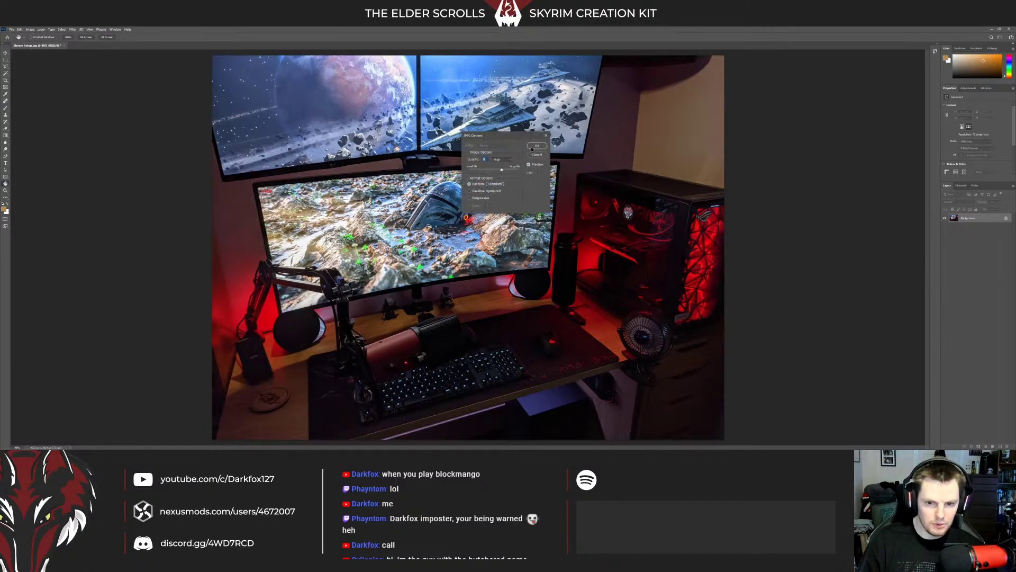
key("Return")
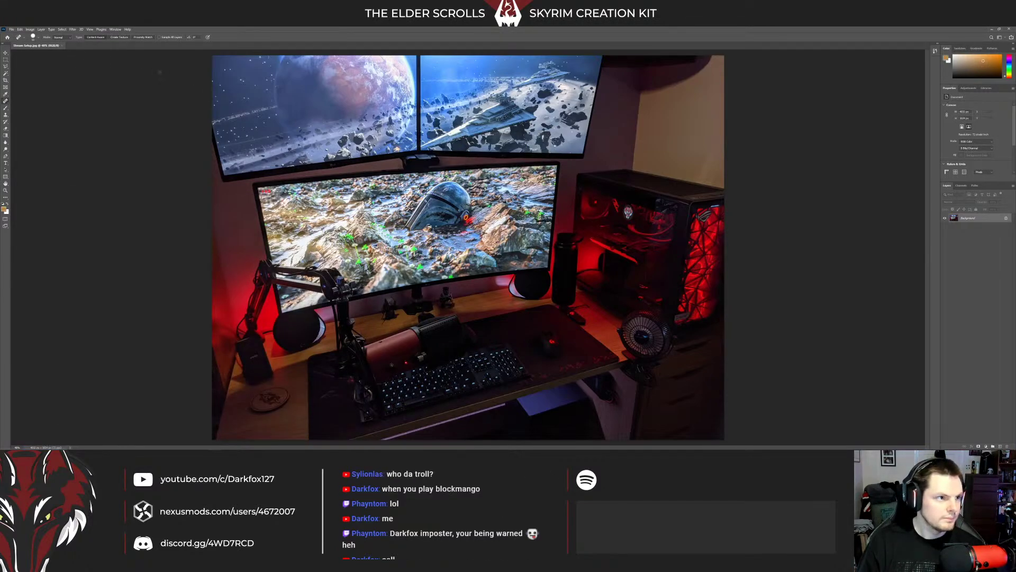
Step: Switch back to the Wix editor and close the Downloads window and the slide's image settings
left_click(1011, 29)
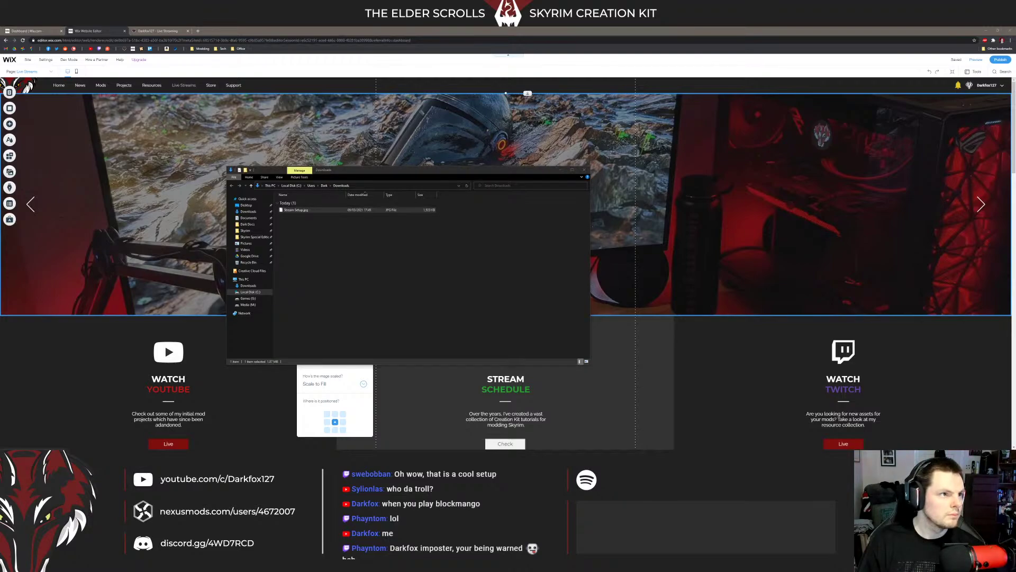
left_click(379, 237)
left_click(583, 170)
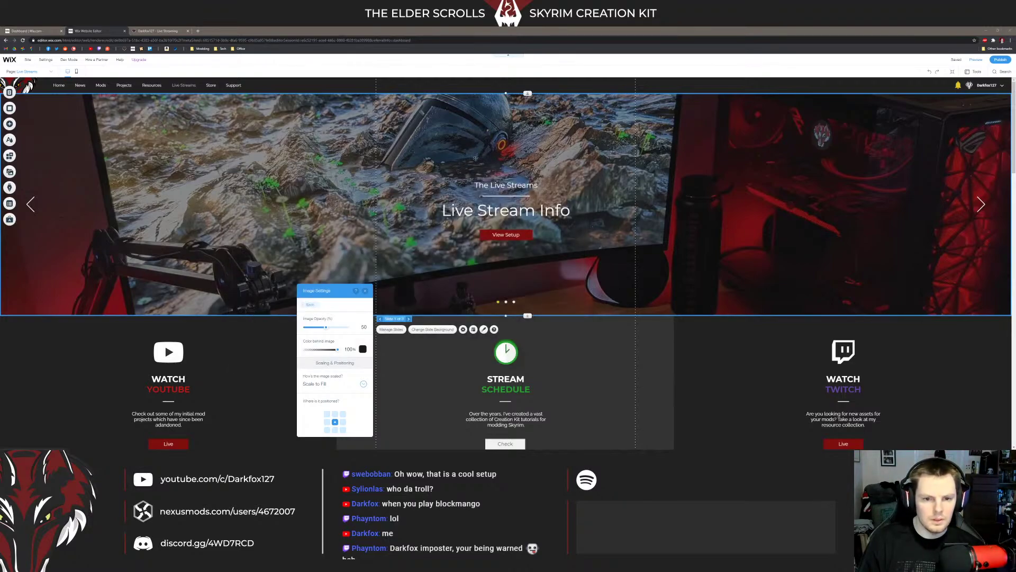
key("Escape")
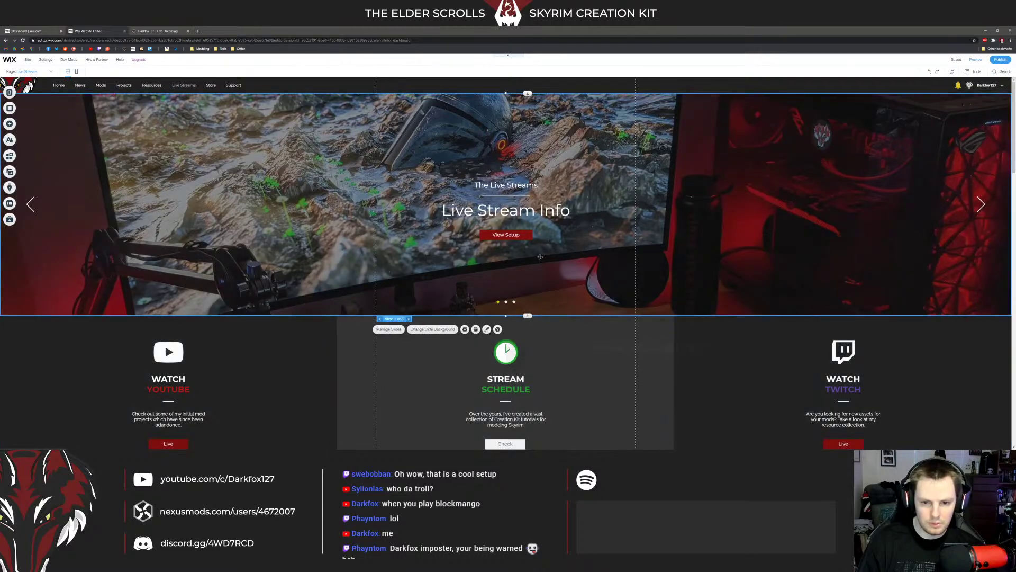
Step: Open the slide's background image chooser and move the old Stream Setup.jpg from the Backgrounds folder to the trash
left_click(433, 329)
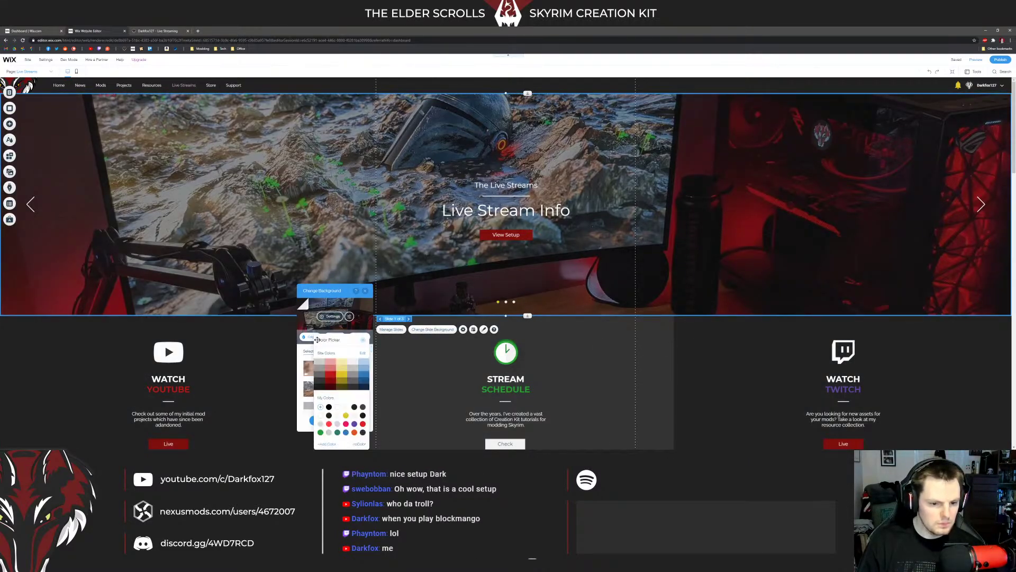
left_click(336, 337)
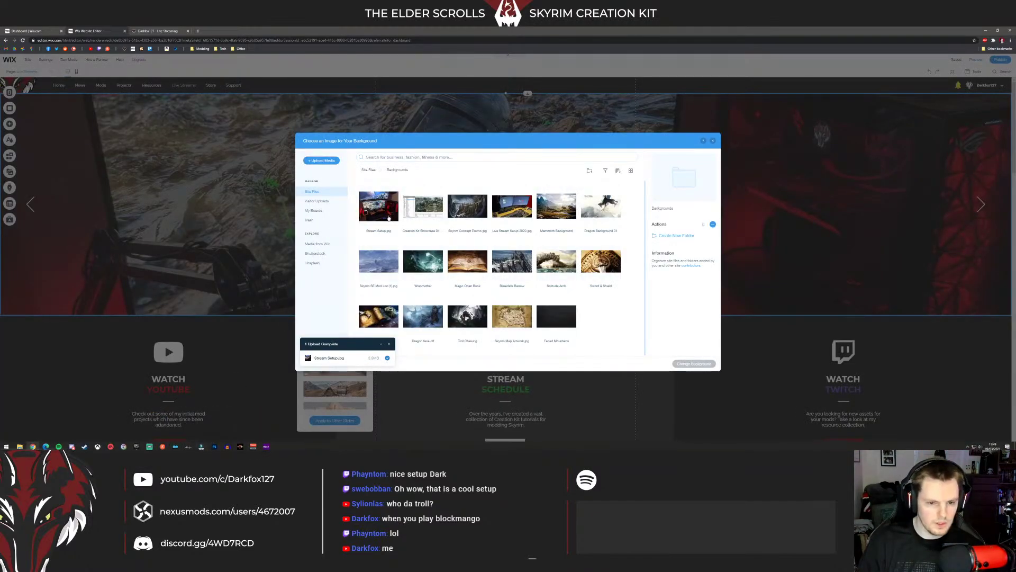
right_click(395, 194)
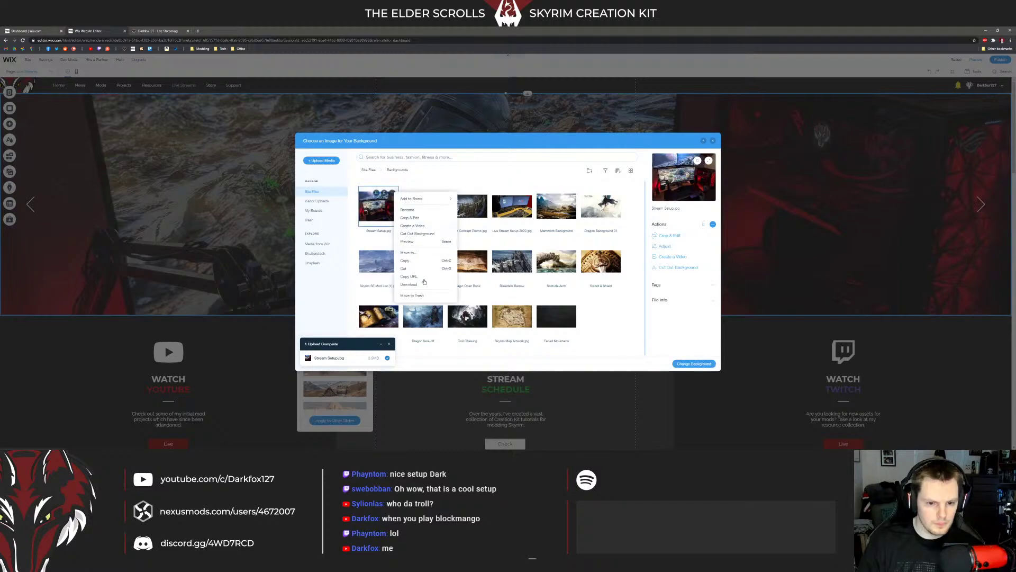
left_click(412, 296)
Step: Upload the retouched Stream Setup.jpg from the computer to the Backgrounds folder
left_click(322, 160)
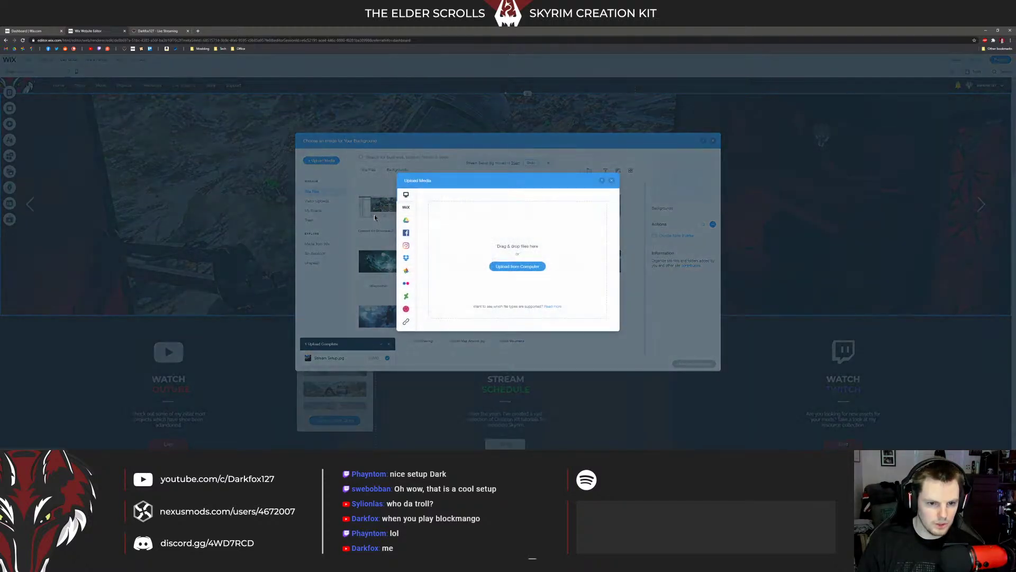
left_click(495, 267)
double_click(138, 162)
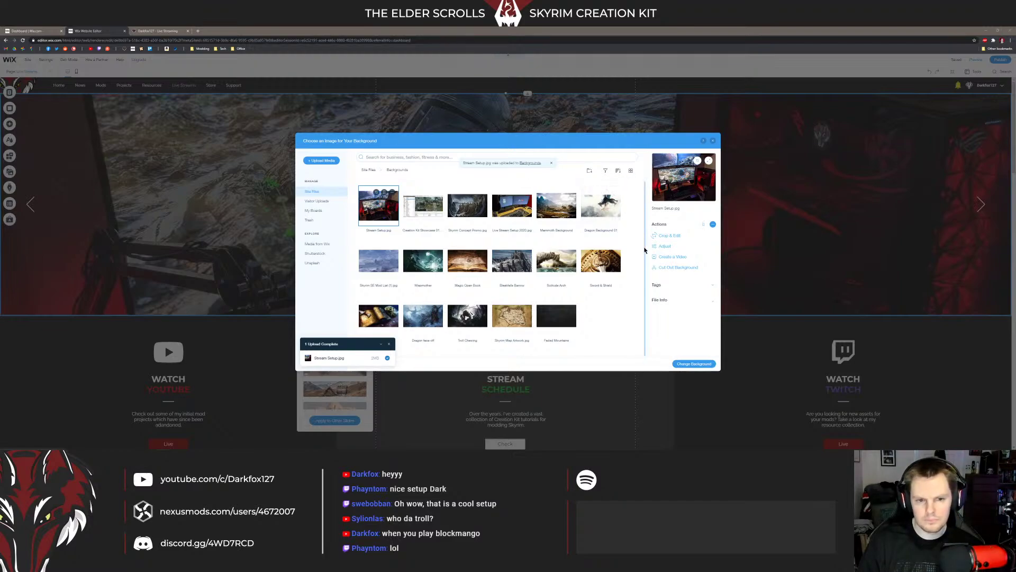
Step: Apply the retouched Stream Setup.jpg as the Live Stream Info slide's background with 50% image opacity
left_click(694, 363)
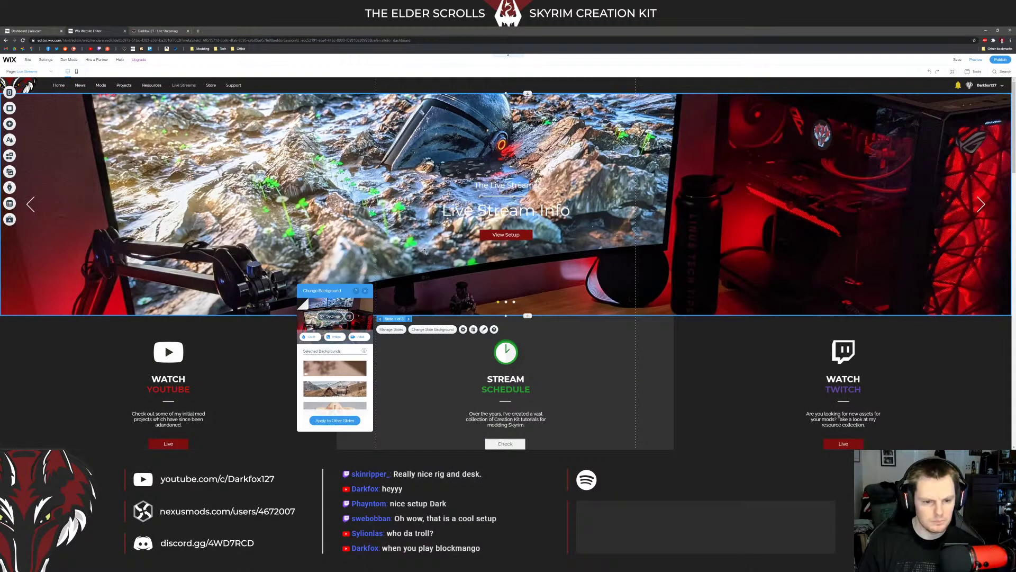
left_click(337, 317)
left_click_drag(350, 327, 328, 329)
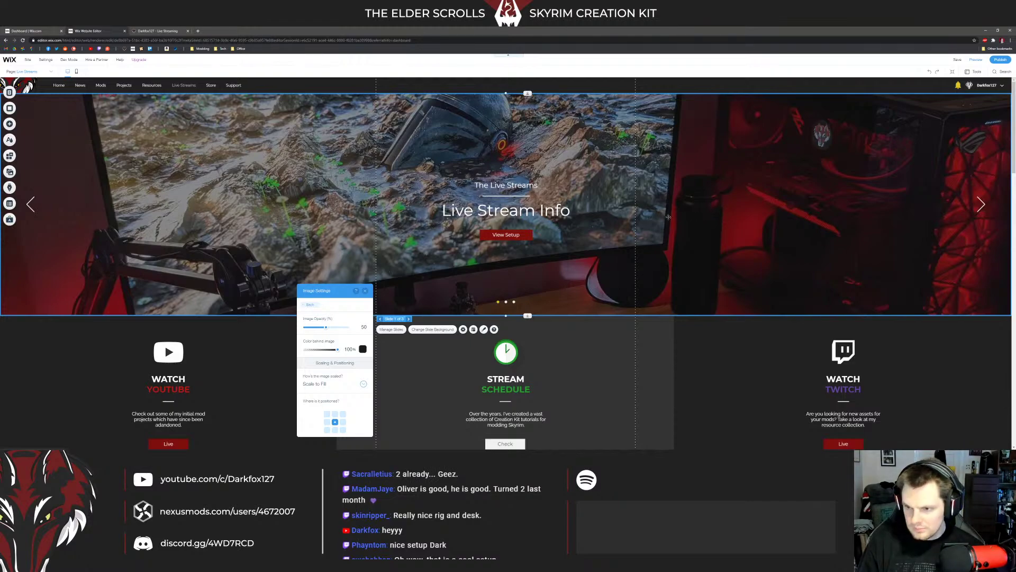
scroll(333, 210, "down", 2)
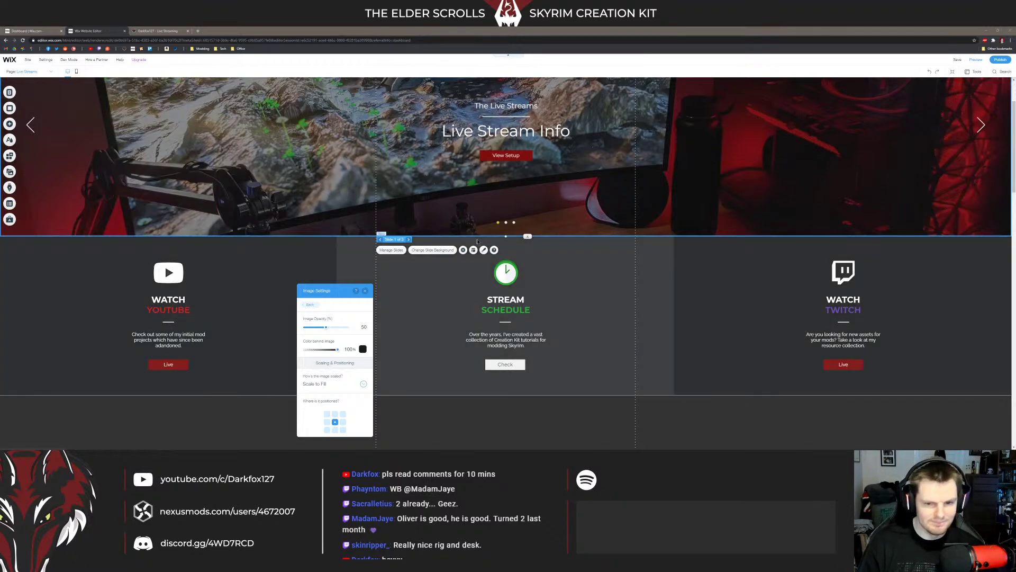
left_click(447, 244)
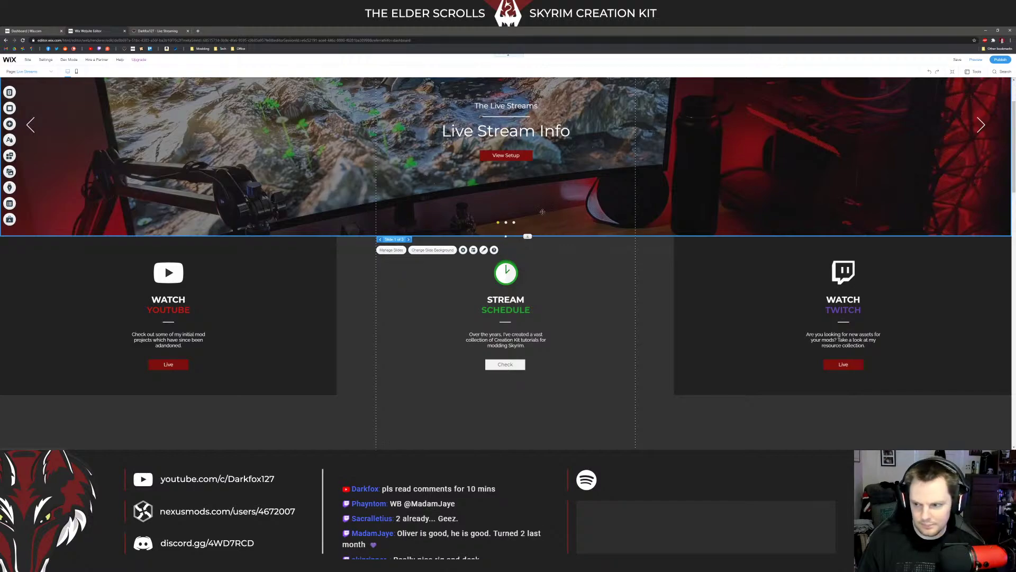
scroll(358, 295, "down", 2)
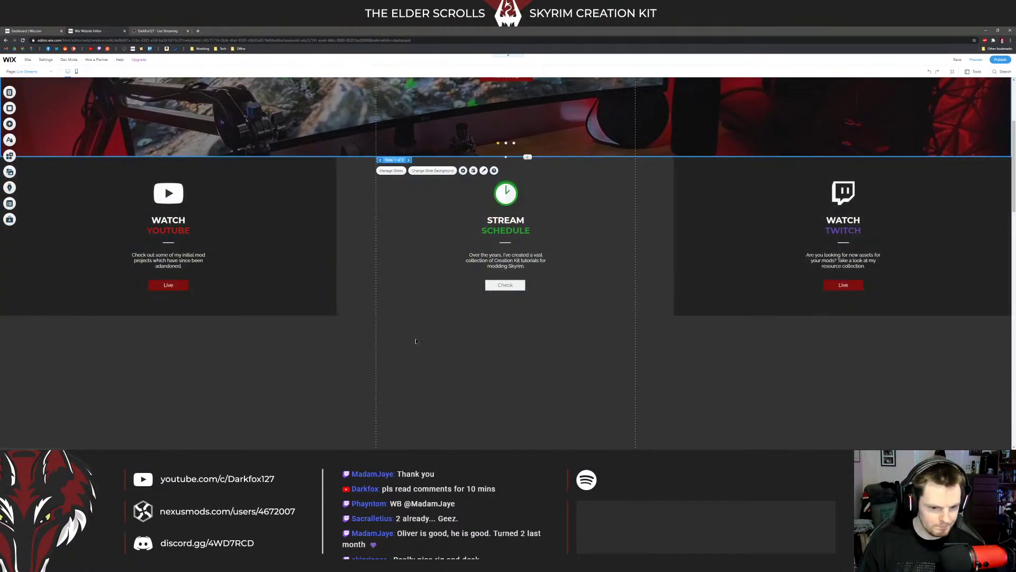
left_click(279, 310)
scroll(279, 310, "up", 4)
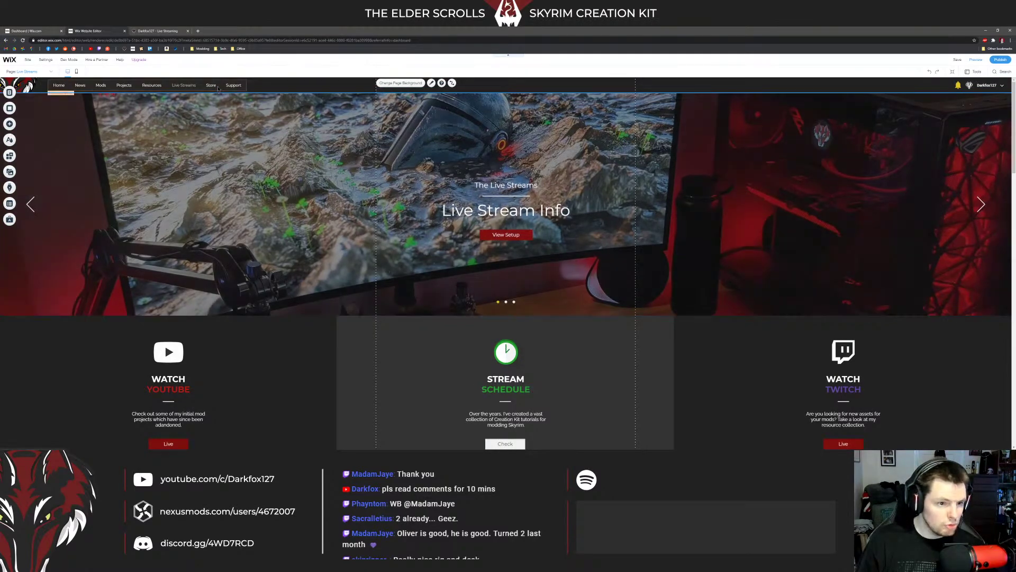
left_click(232, 86)
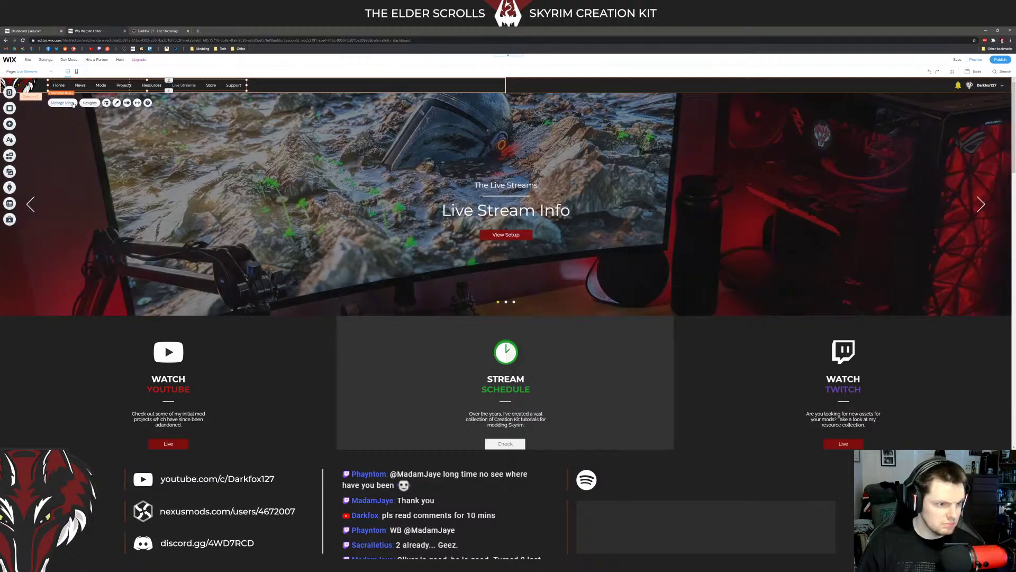
scroll(387, 253, "down", 3)
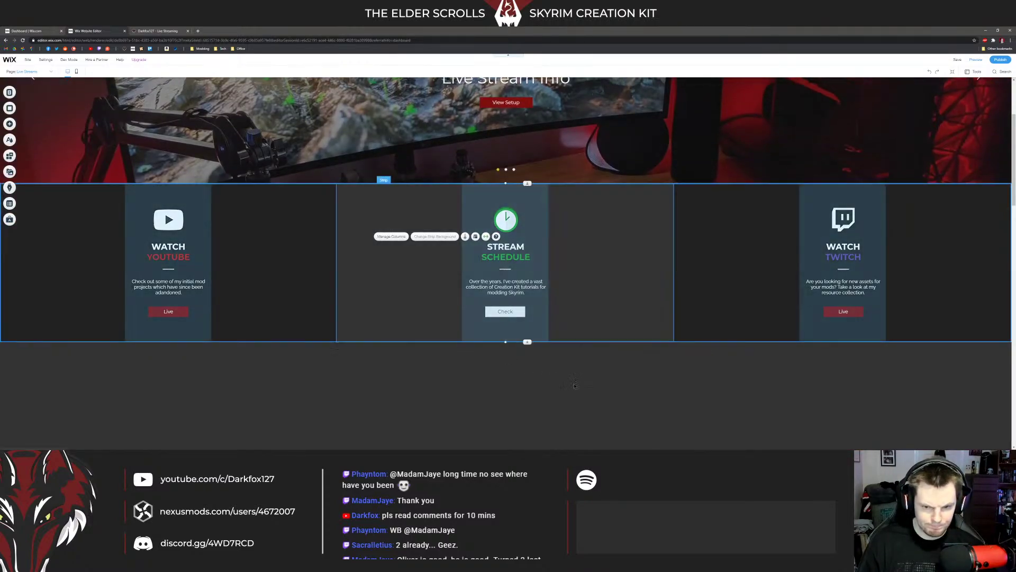
Step: Look over the Live Stream Info slideshow and open its slideshow settings to check them
left_click(583, 356)
scroll(585, 331, "down", 1)
scroll(585, 331, "up", 3)
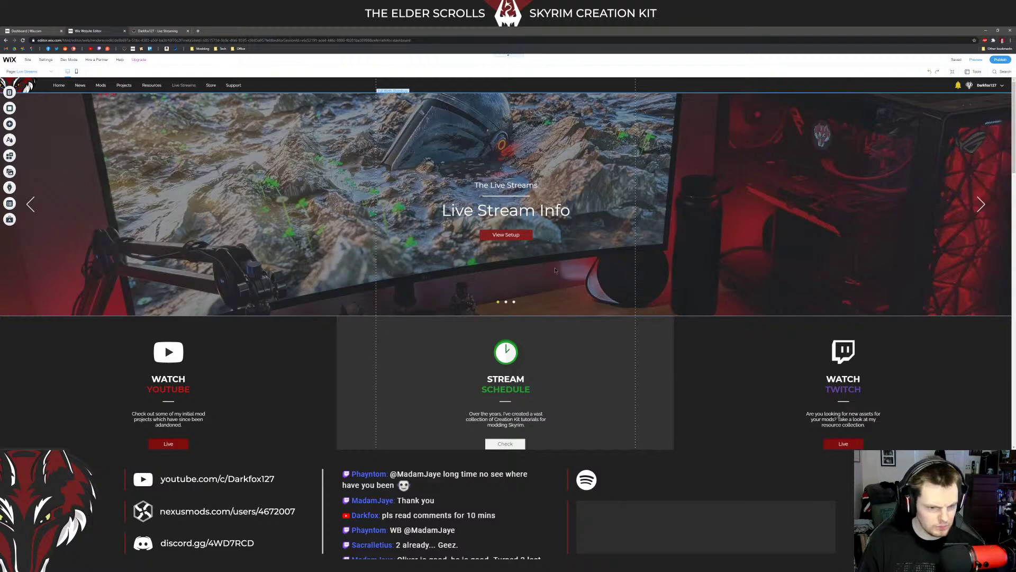
left_click(518, 265)
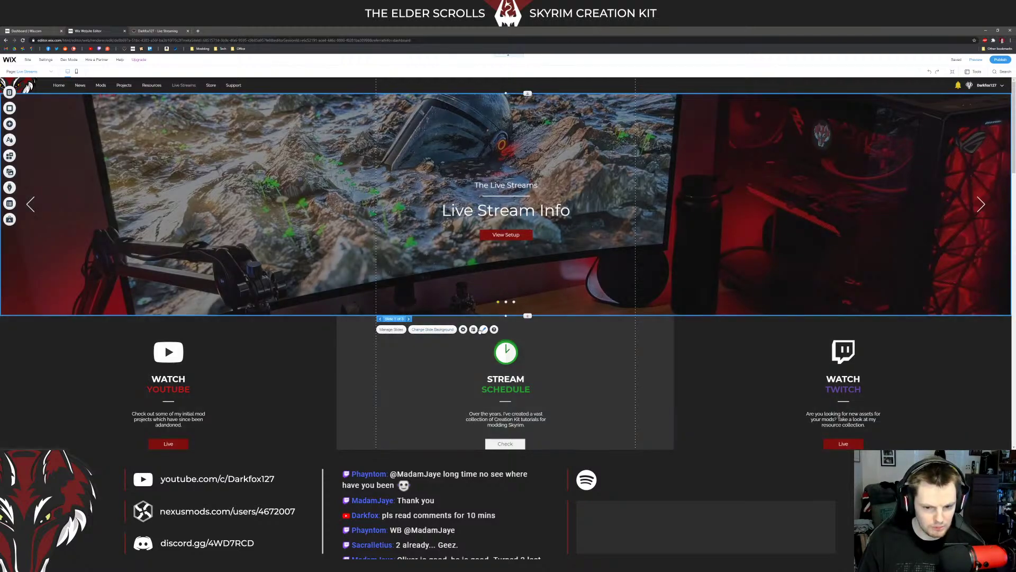
left_click(463, 329)
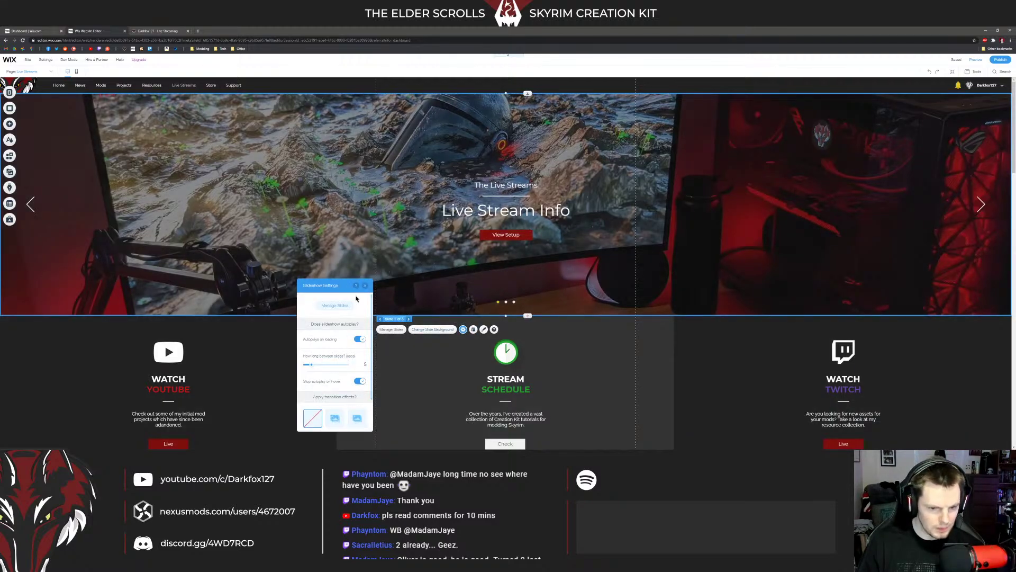
left_click(629, 272)
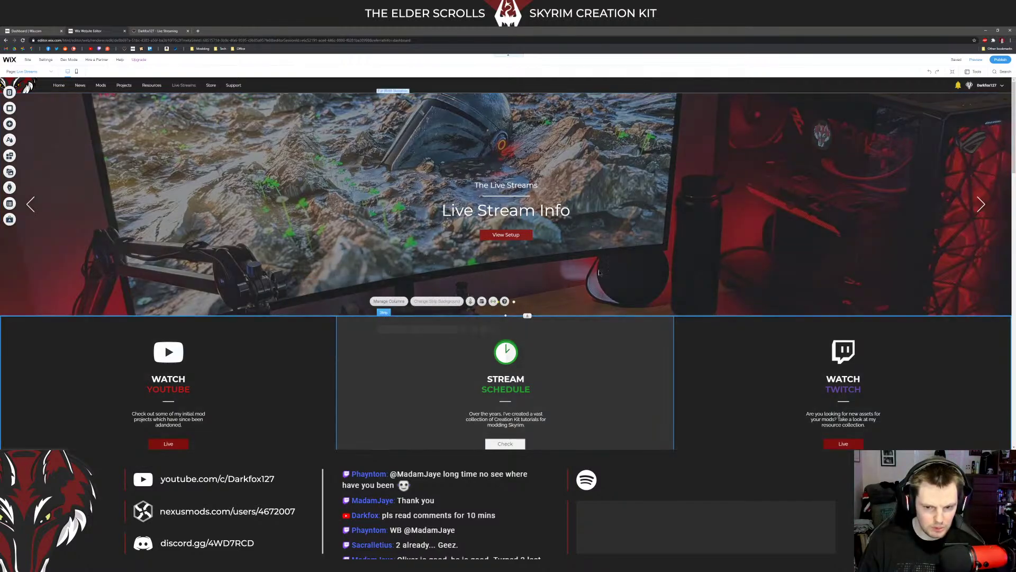
Step: Shift the Live Stream Info slide's background image position so its lower part with the keyboard fills the banner
left_click(432, 329)
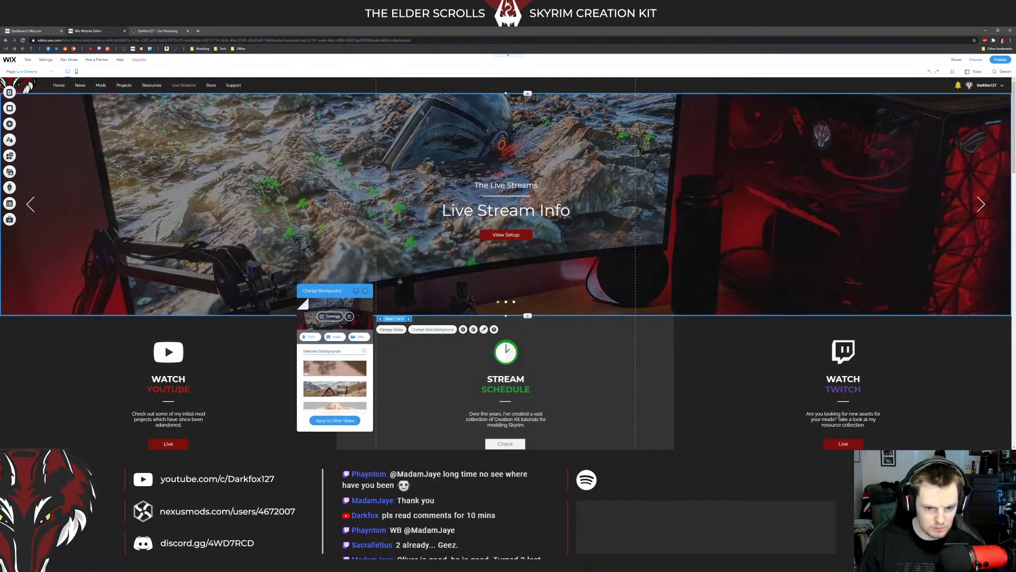
left_click(333, 315)
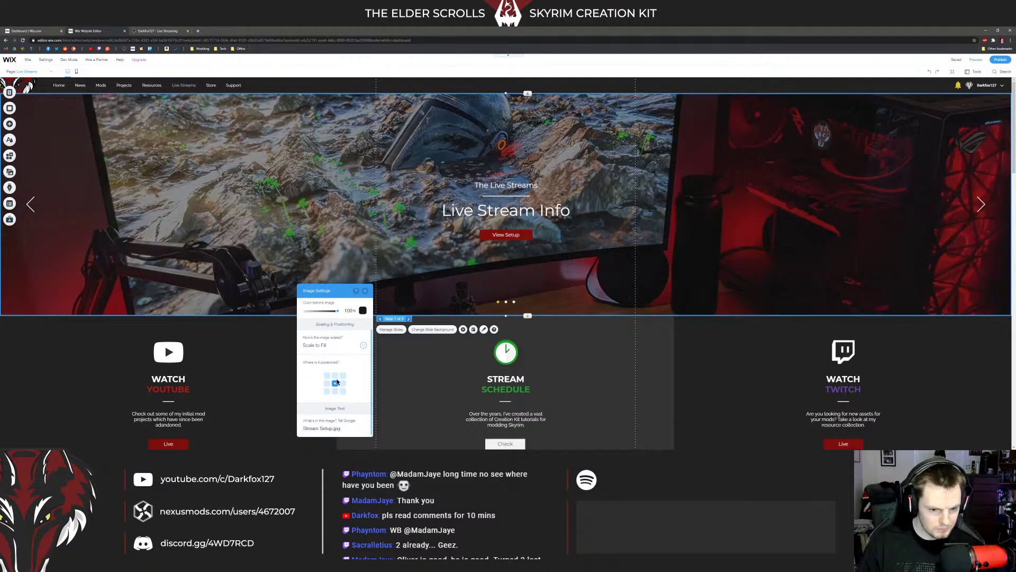
left_click(365, 290)
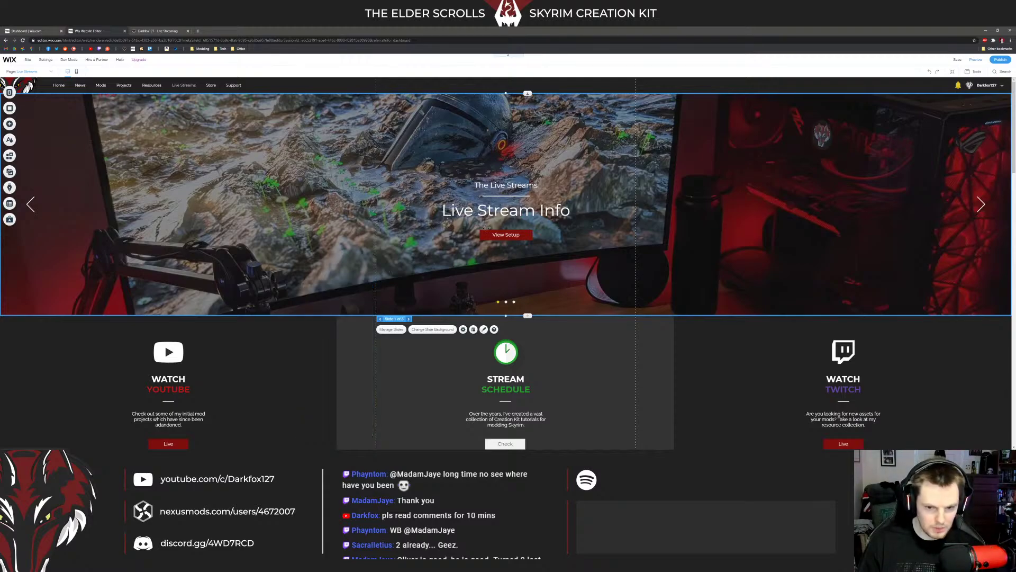
left_click(571, 331)
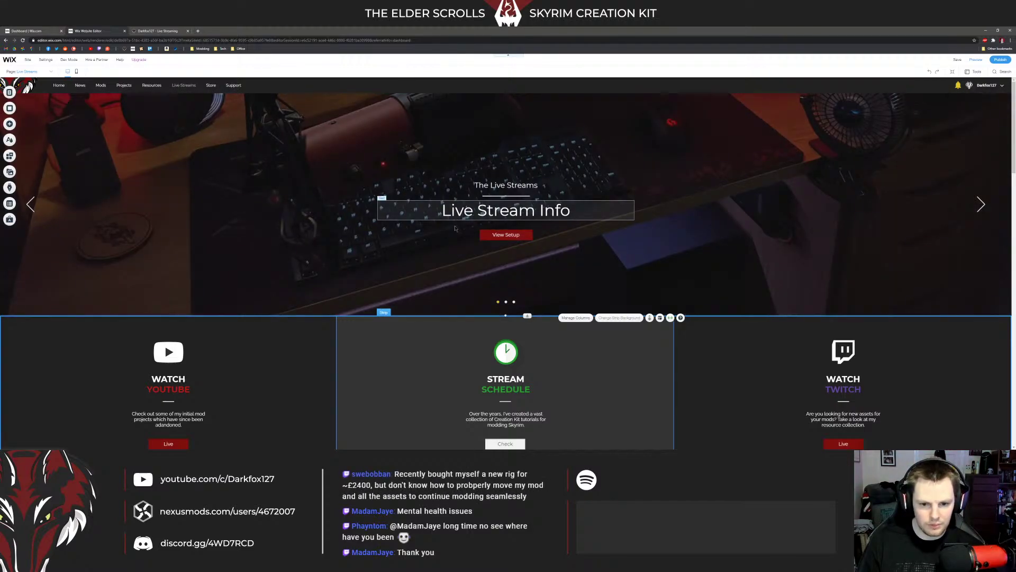
Step: Examine the slideshow settings and the current slide's background image settings for options to reframe the photo
left_click(526, 305)
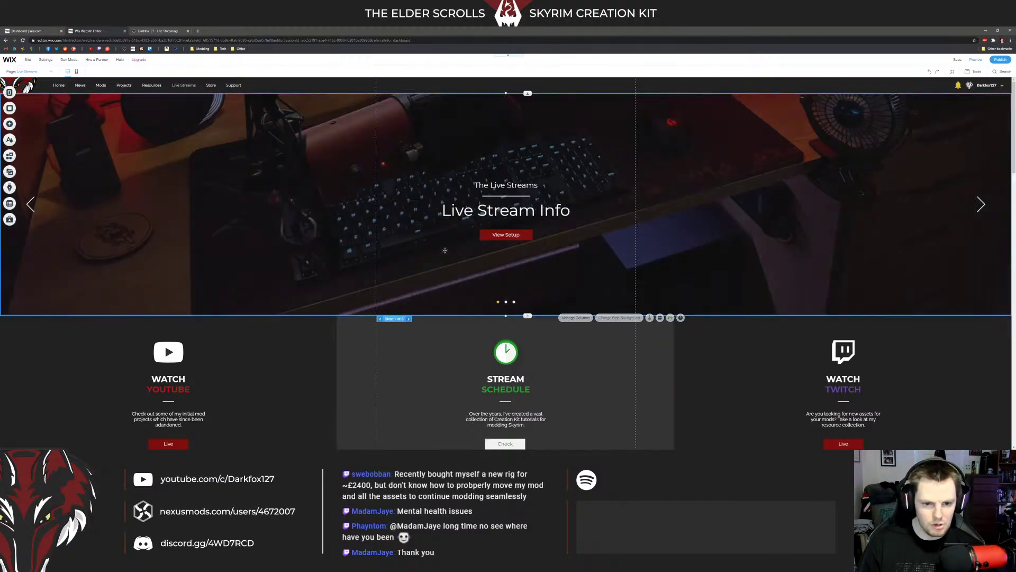
left_click(463, 329)
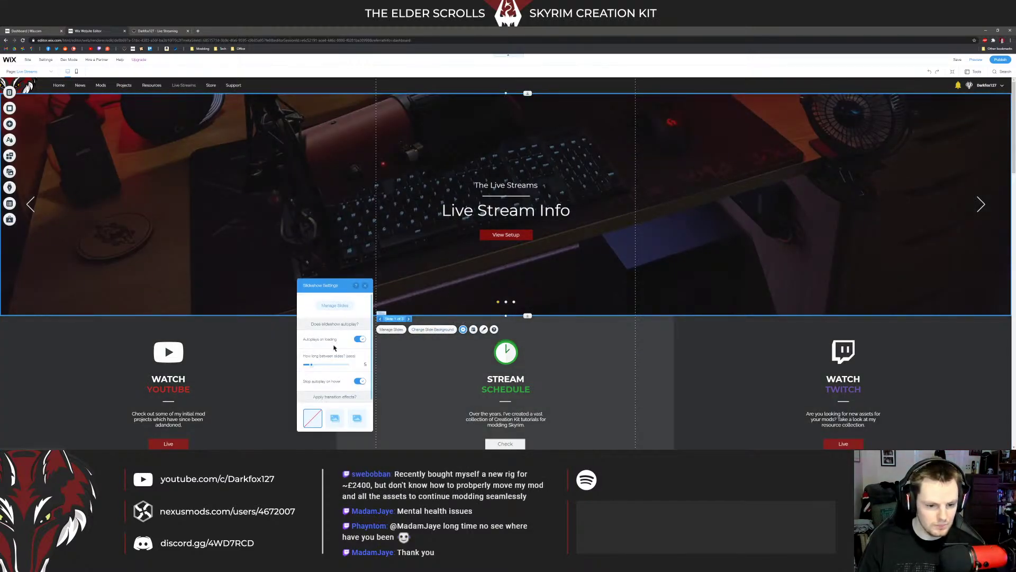
scroll(332, 360, "down", 3)
scroll(341, 338, "up", 3)
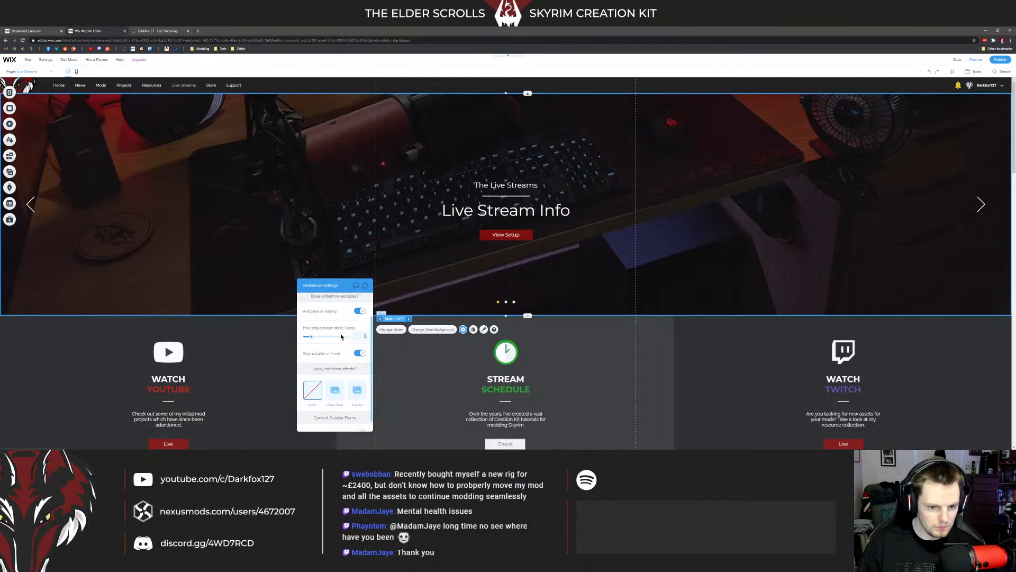
left_click(365, 285)
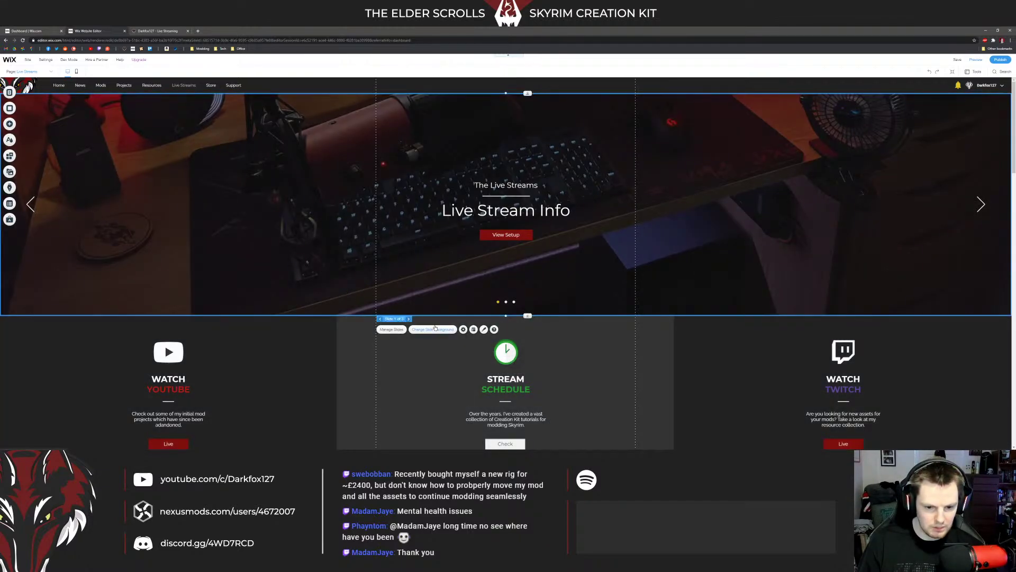
left_click(432, 330)
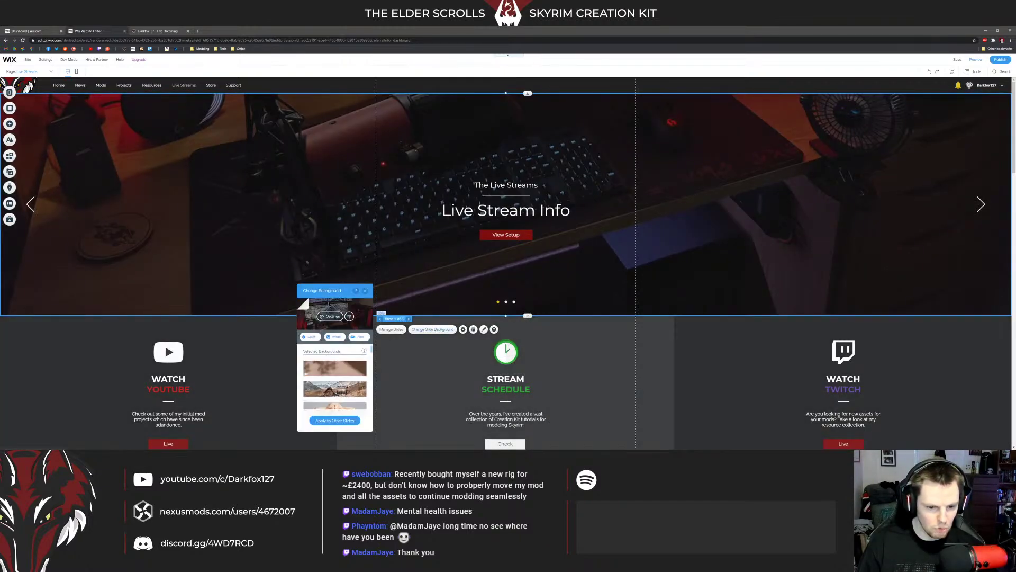
left_click(332, 316)
left_click(365, 290)
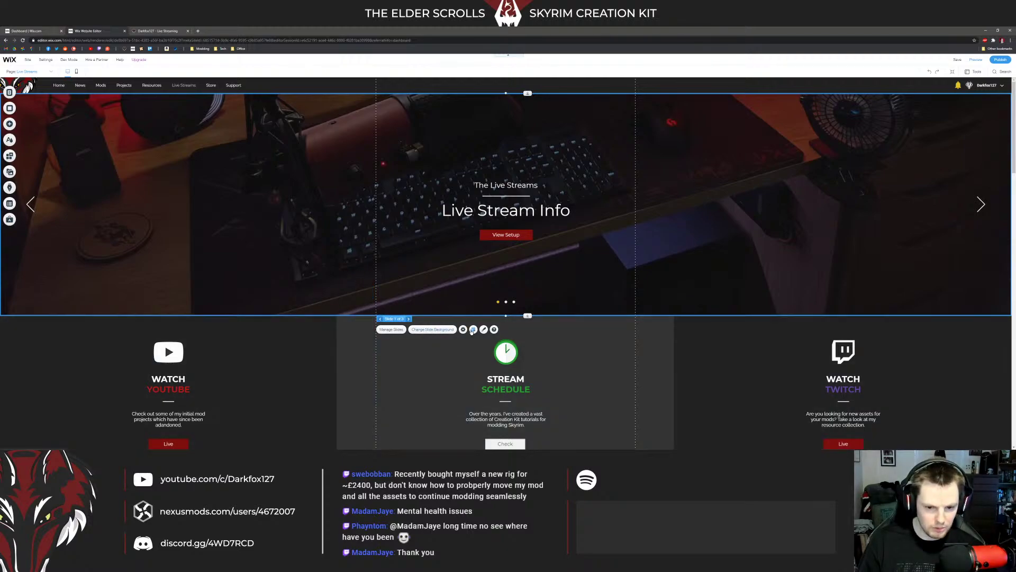
left_click(463, 329)
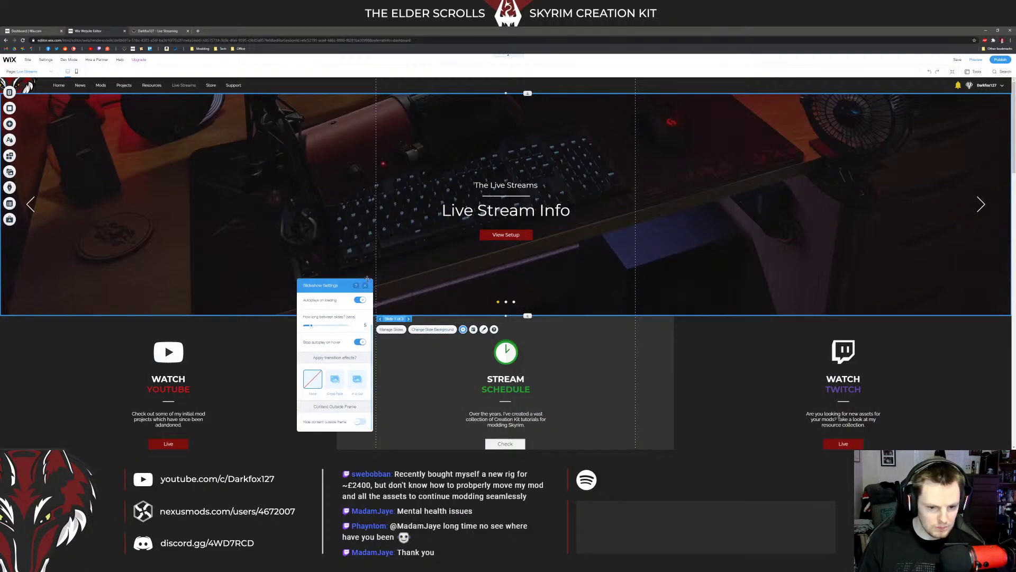
left_click(365, 285)
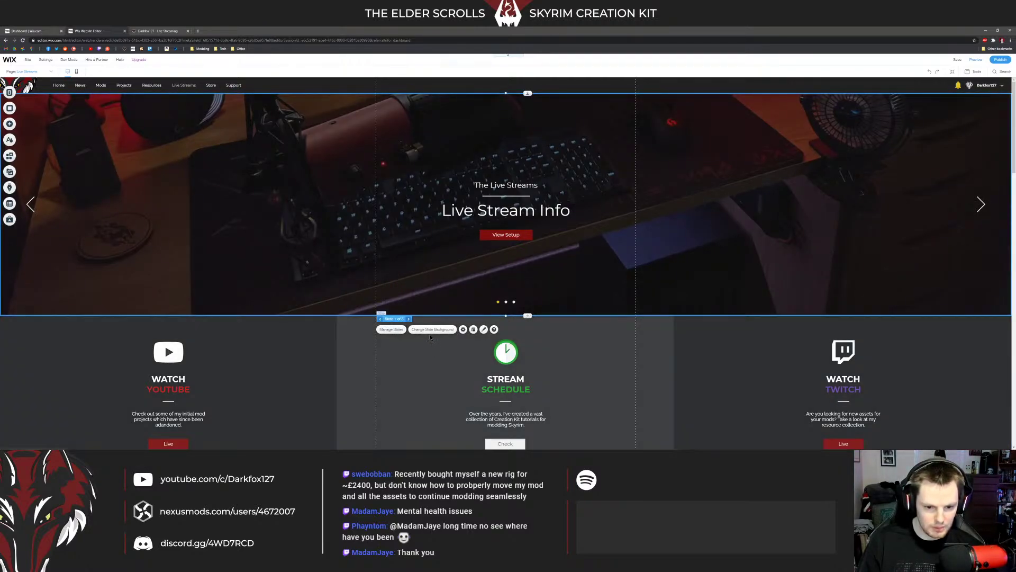
Step: Open the slide's background photo in Photo Studio with the Crop and Resize tool
left_click(430, 329)
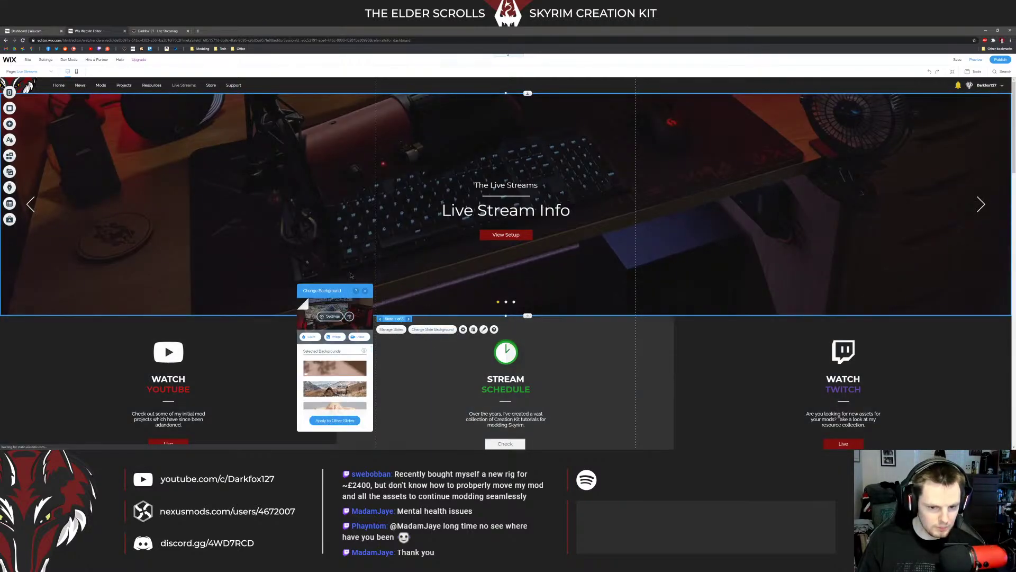
left_click(349, 316)
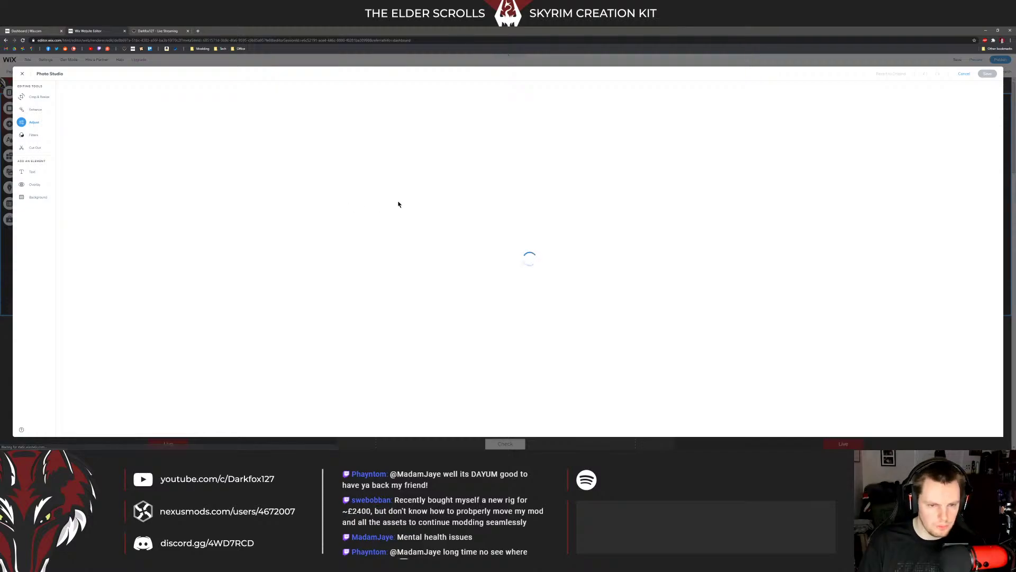
left_click(34, 96)
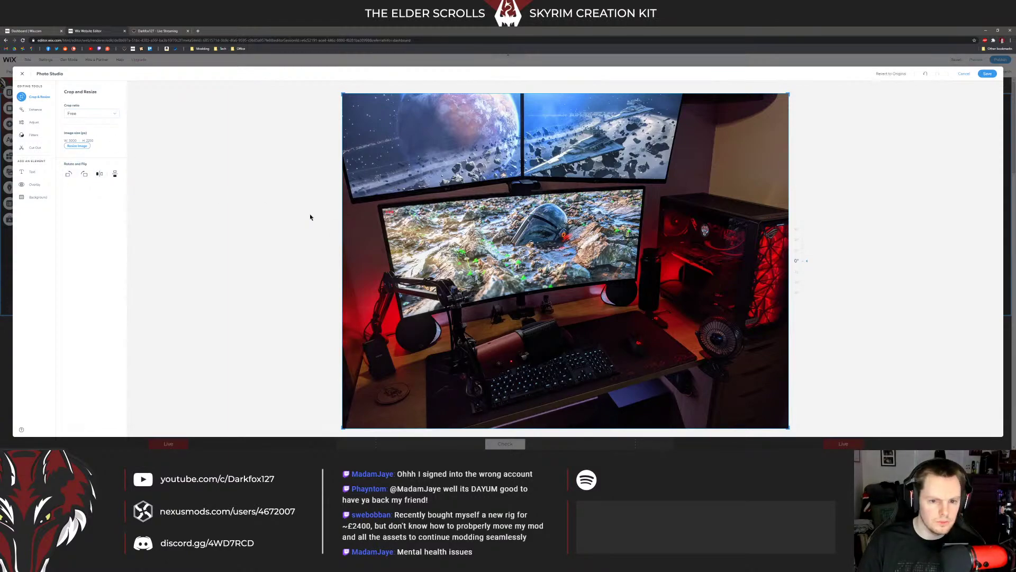
Step: Try the 16:9 crop ratio on the desk setup photo and set the ratio back to Free
left_click(90, 119)
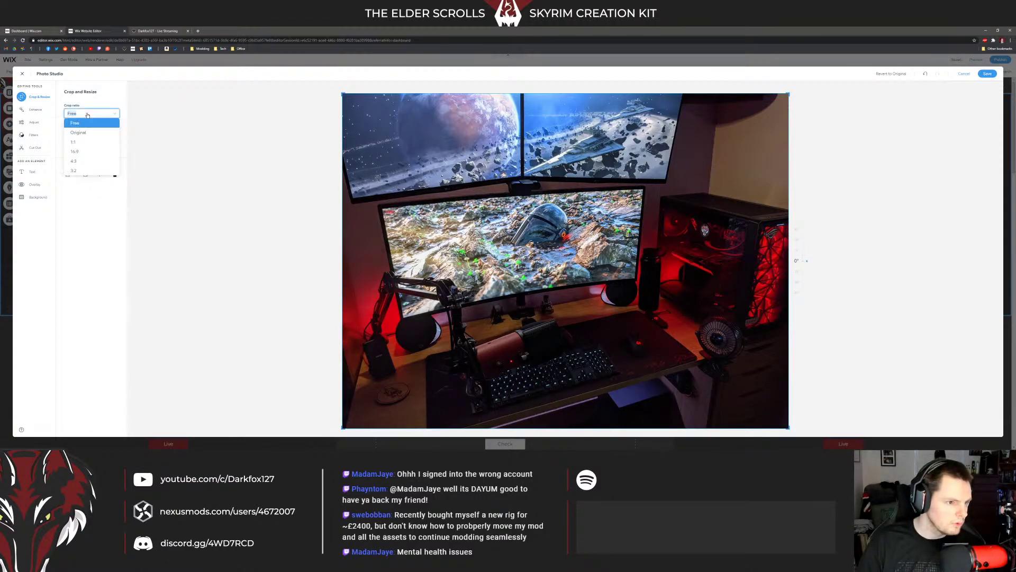
left_click(88, 154)
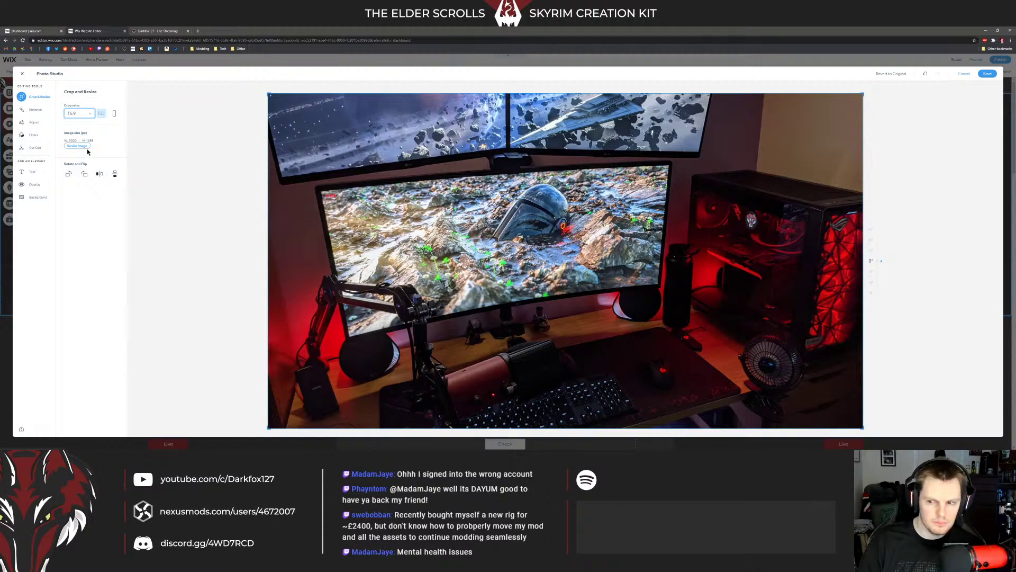
left_click(82, 113)
left_click(84, 122)
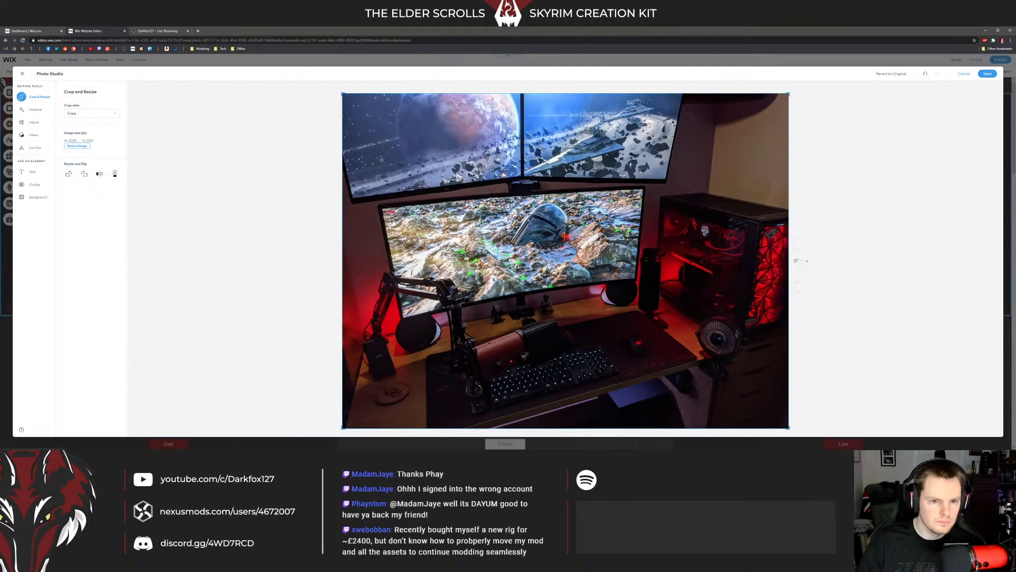
Step: Crop most of the upper monitors and the area below the keyboard out of the photo and save it
left_click_drag(342, 94, 335, 177)
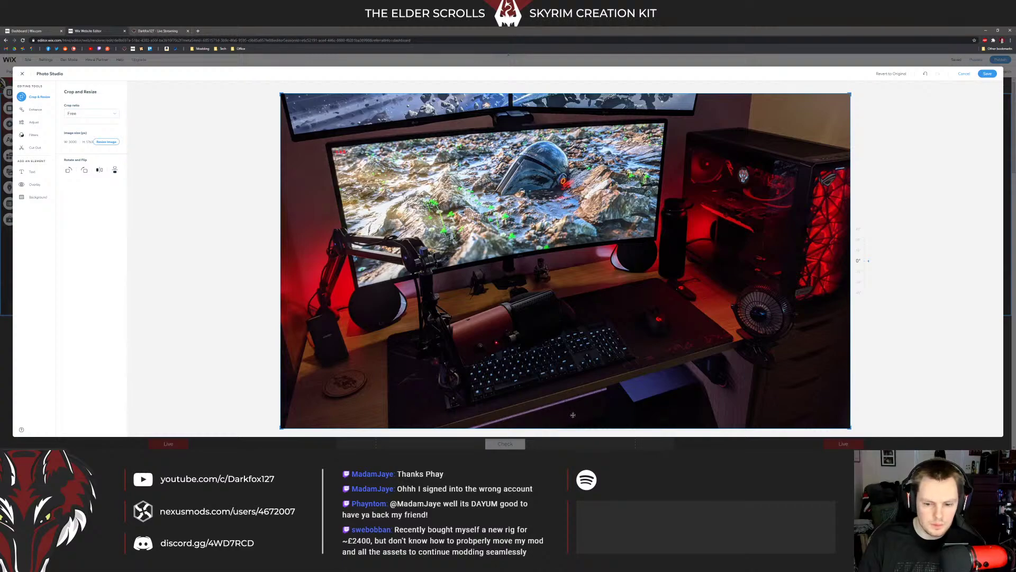
left_click_drag(861, 427, 851, 359)
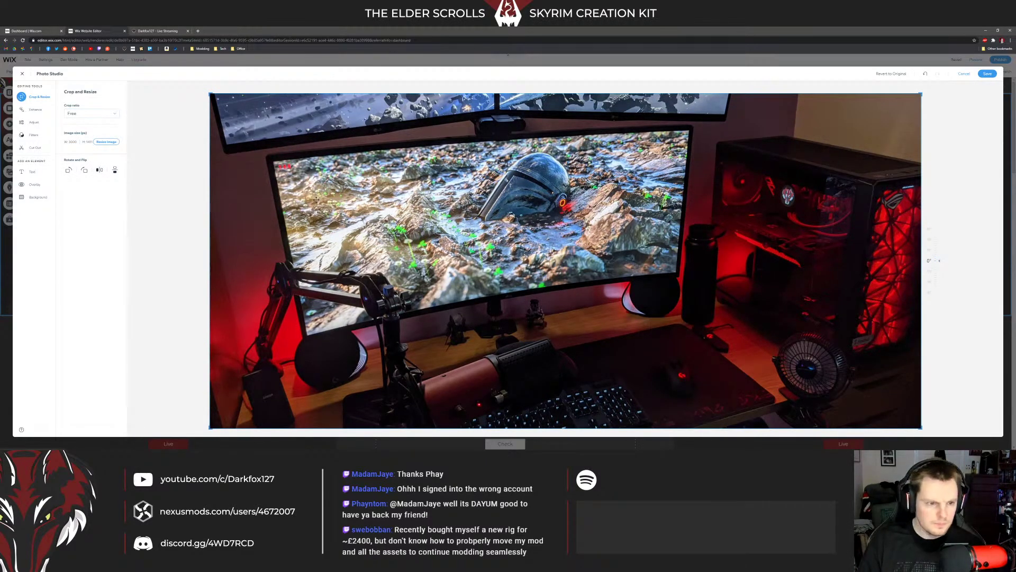
left_click(988, 74)
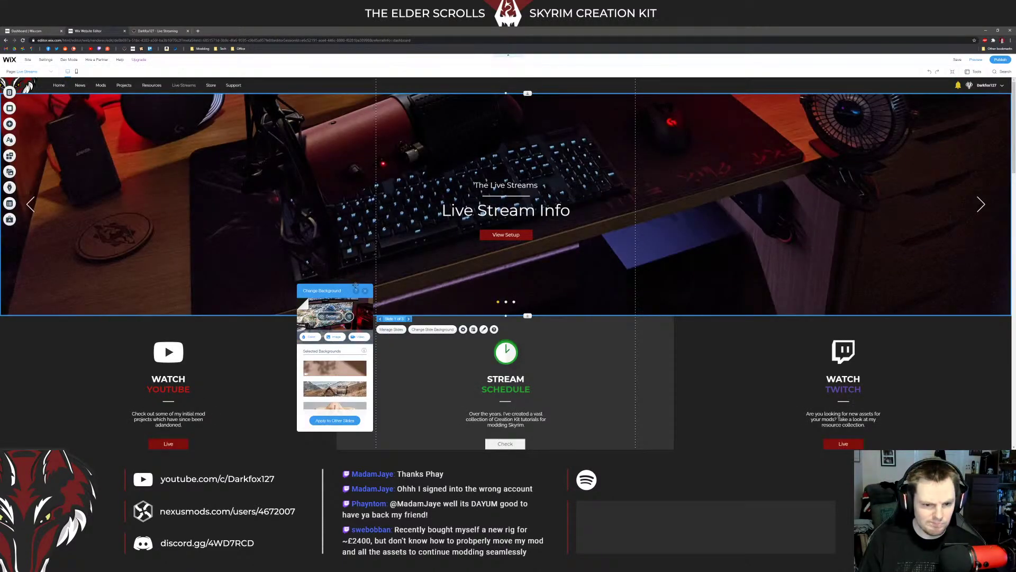
Step: Set the cropped background image's position to top centre and return from the image settings
left_click(333, 316)
left_click(335, 413)
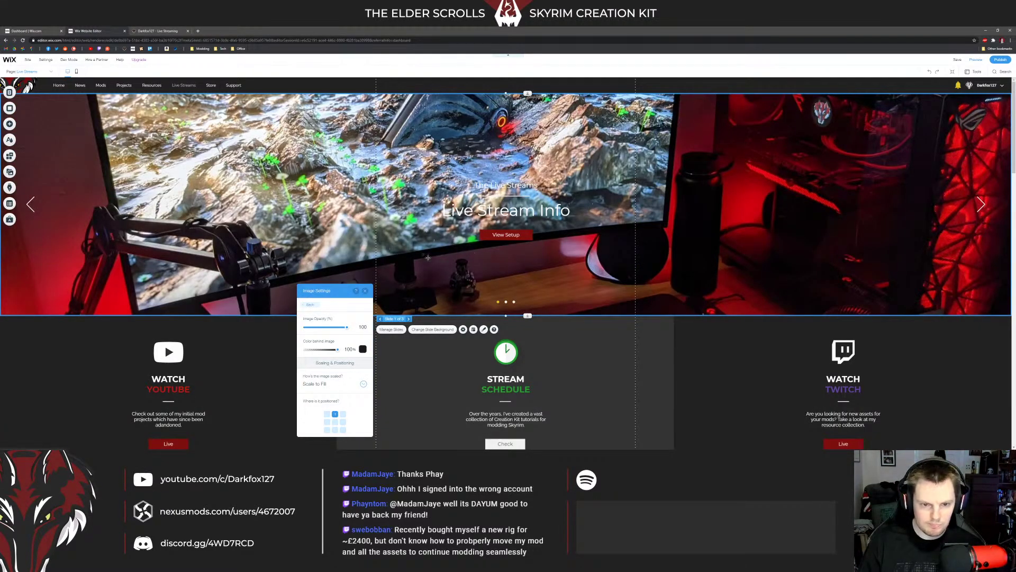
left_click(310, 305)
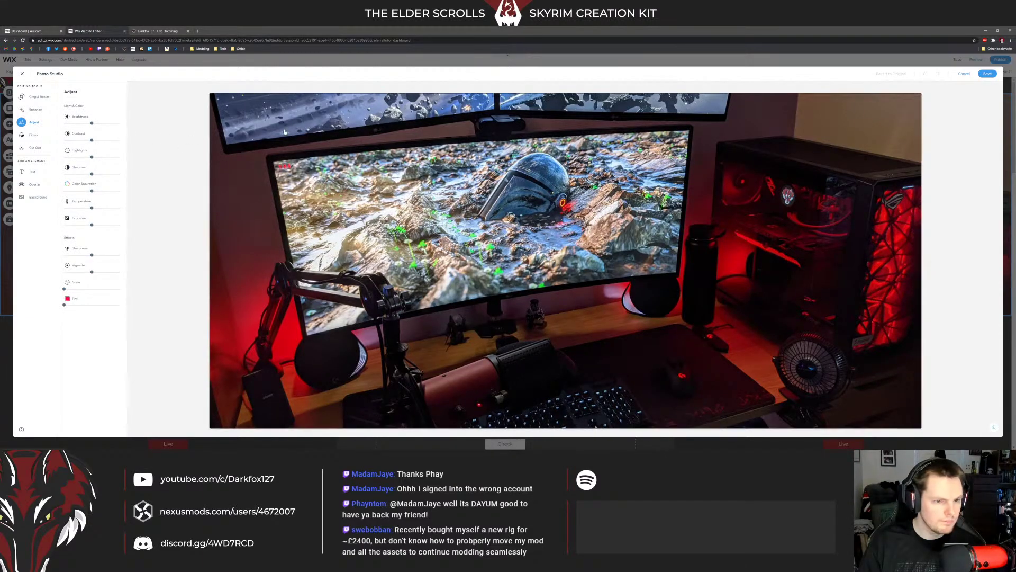
Step: Crop the photo's top further in Photo Studio to just above the helmet, save it, and close the background settings
left_click(36, 97)
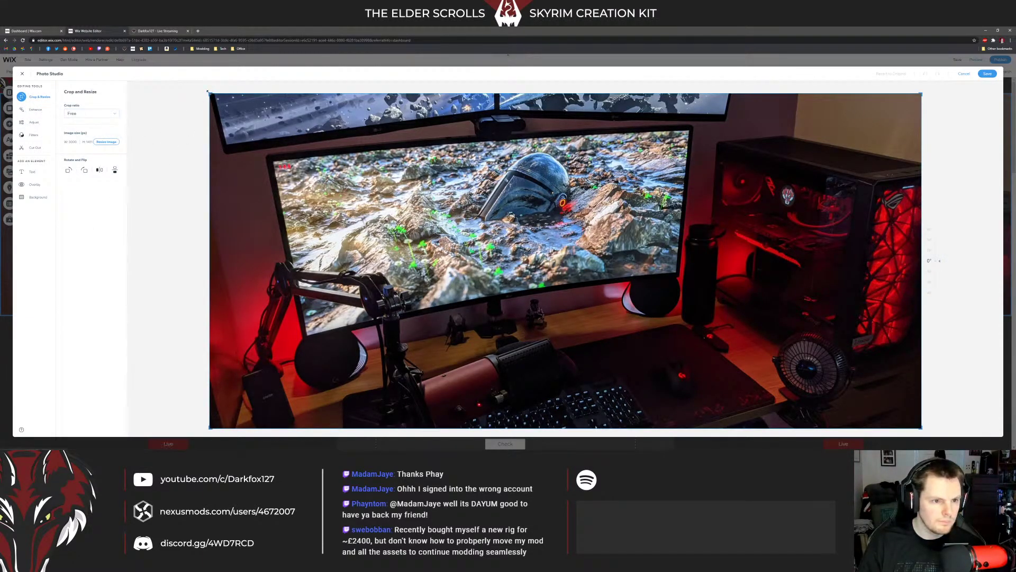
left_click_drag(207, 92, 209, 170)
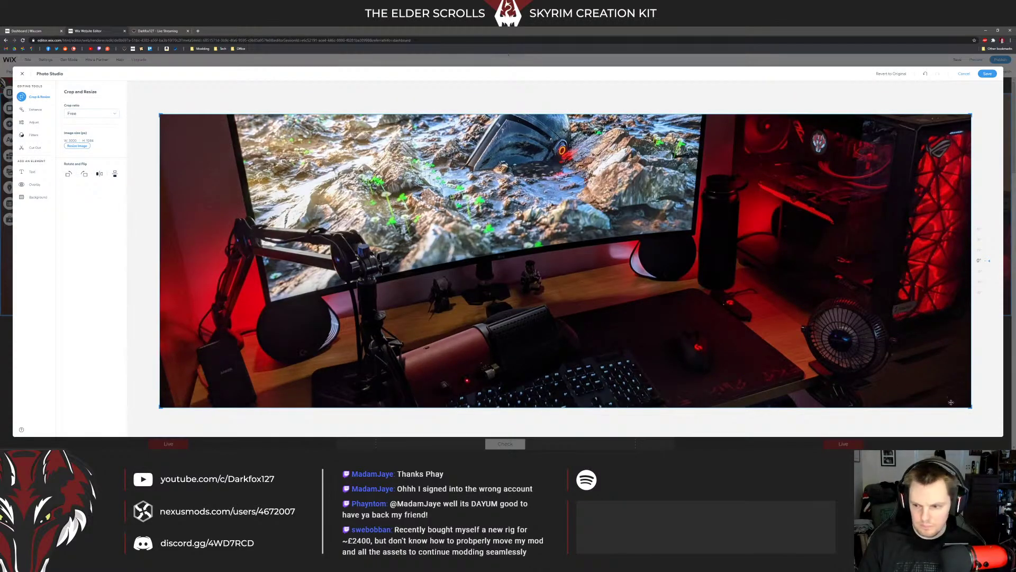
left_click(971, 408)
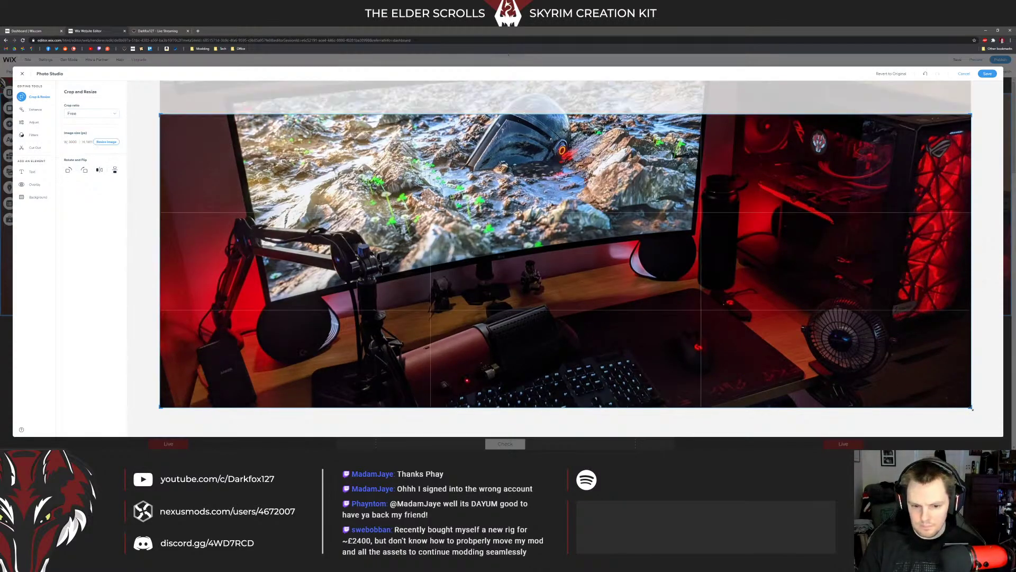
left_click(982, 75)
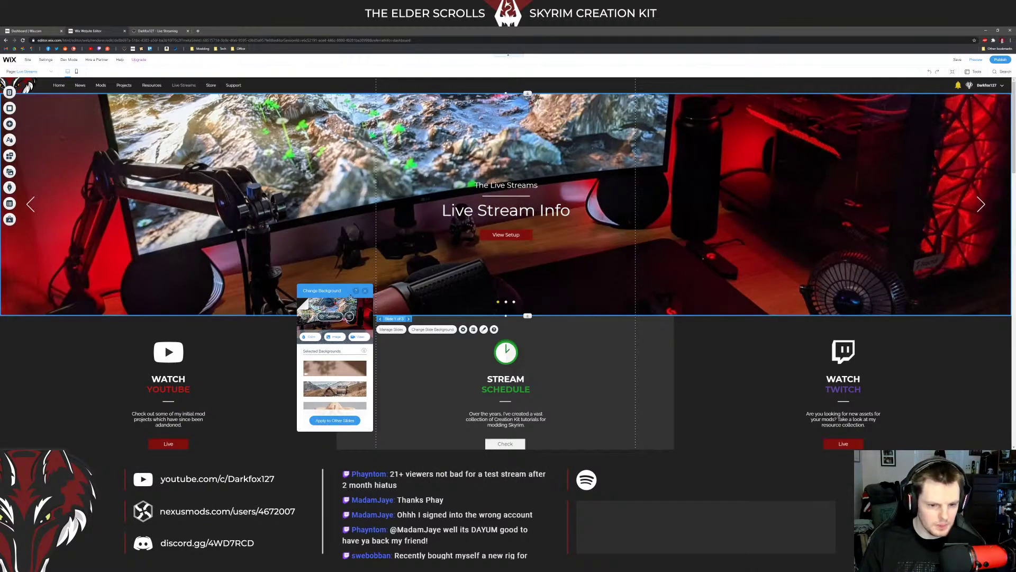
left_click(365, 291)
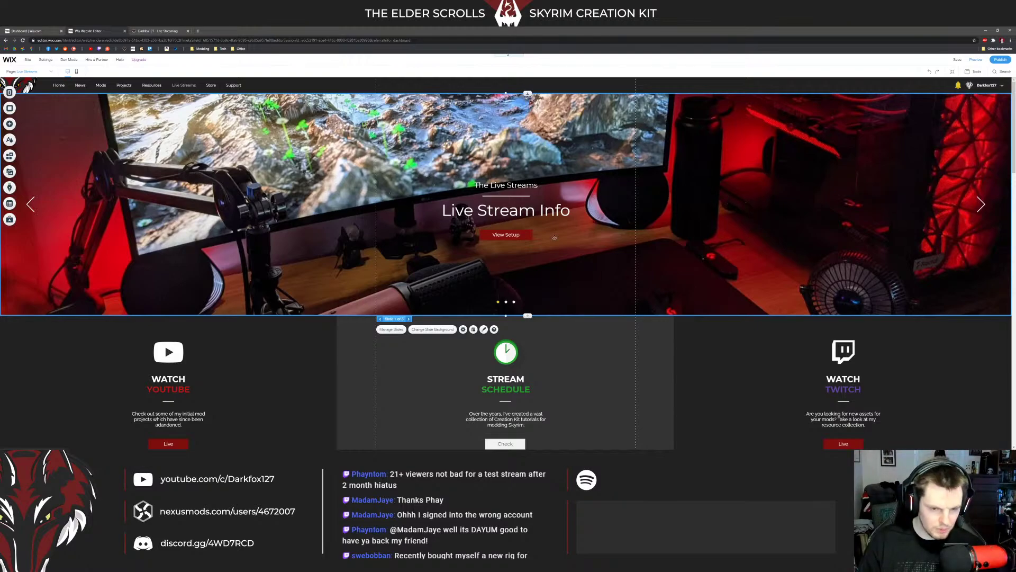
left_click(547, 338)
scroll(548, 310, "down", 1)
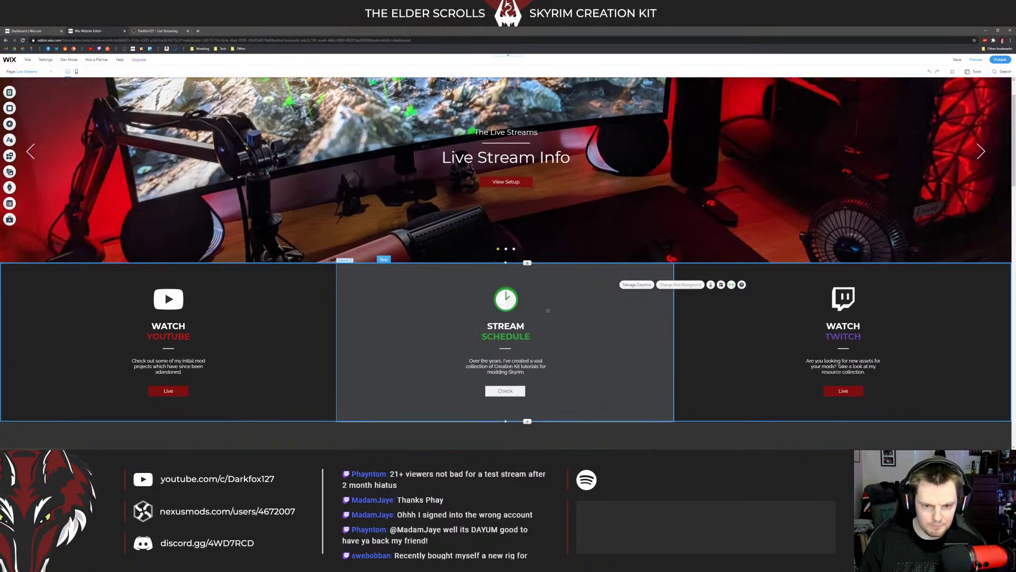
scroll(548, 310, "up", 1)
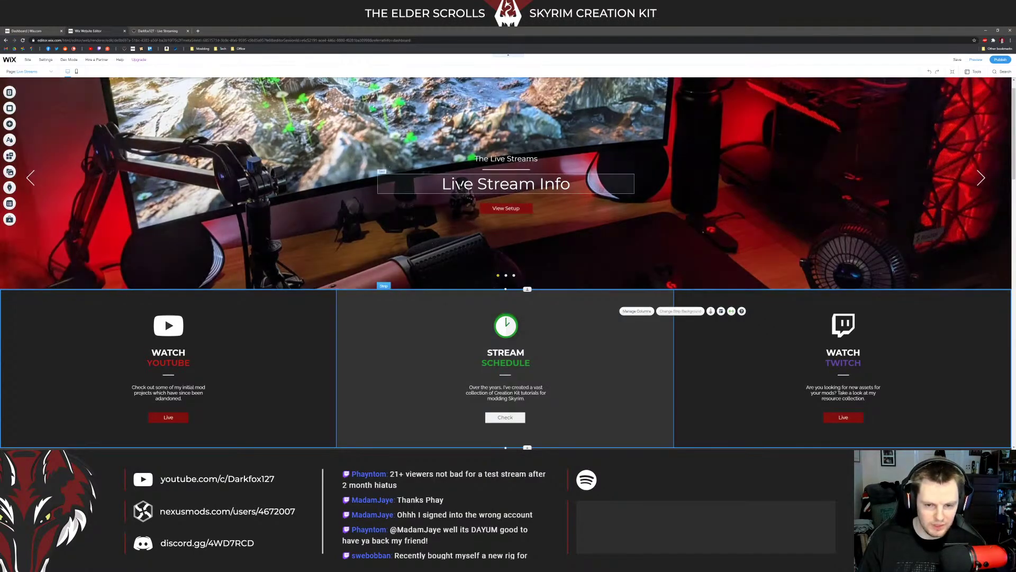
scroll(525, 243, "up", 1)
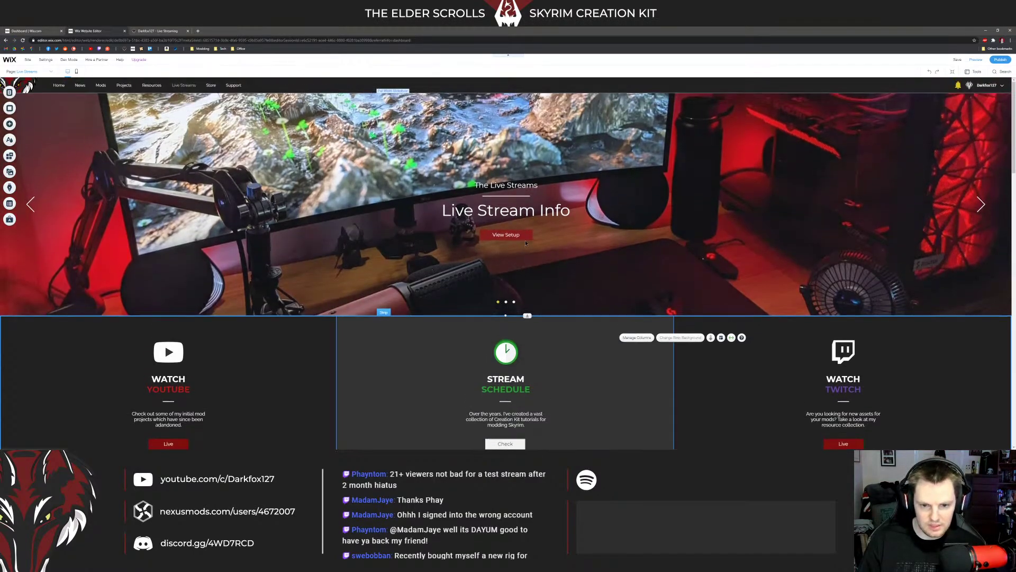
Step: Cycle through the Live Streams banner slideshow to check the background image on each slide
left_click(325, 198)
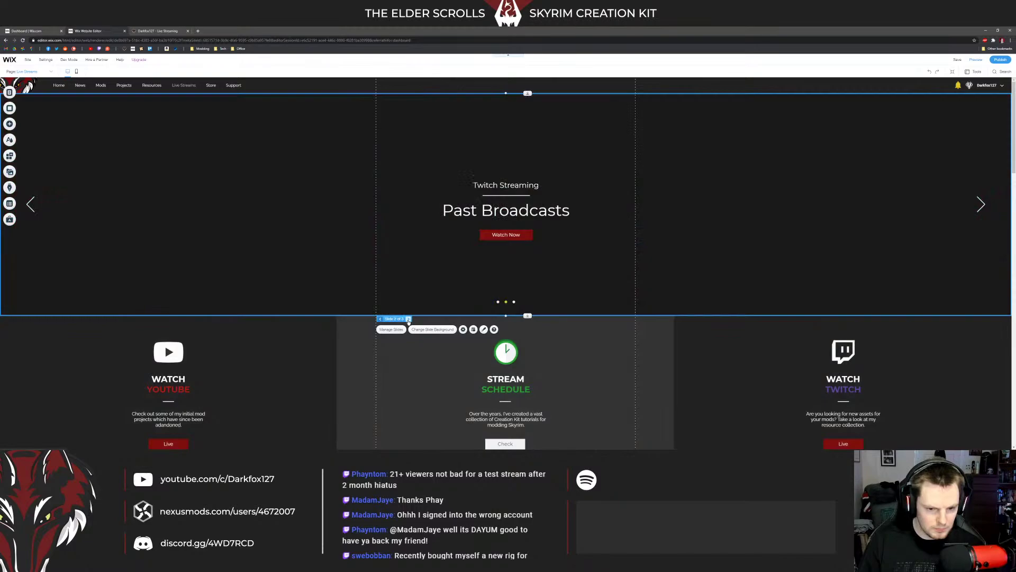
left_click(408, 319)
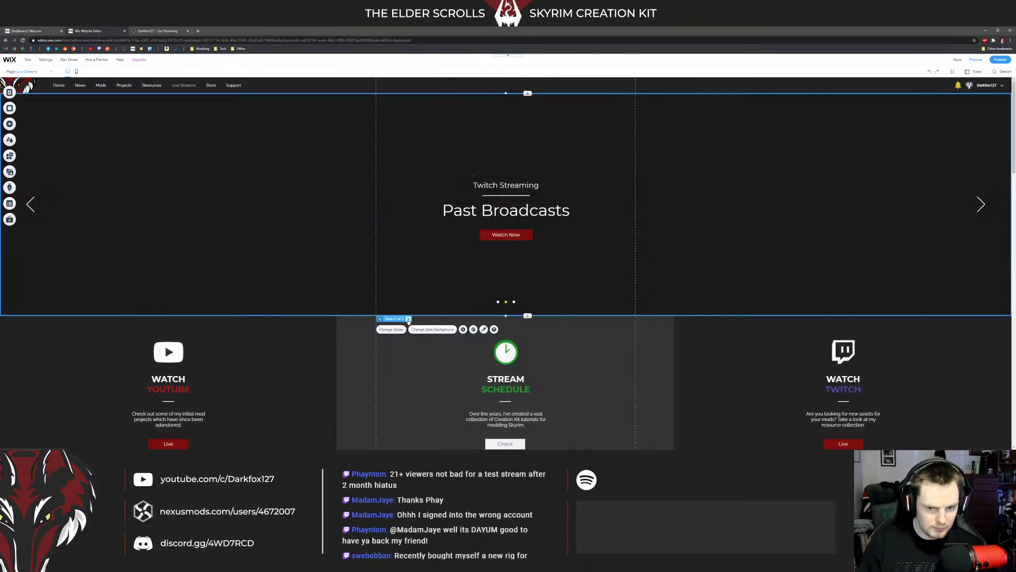
left_click(408, 319)
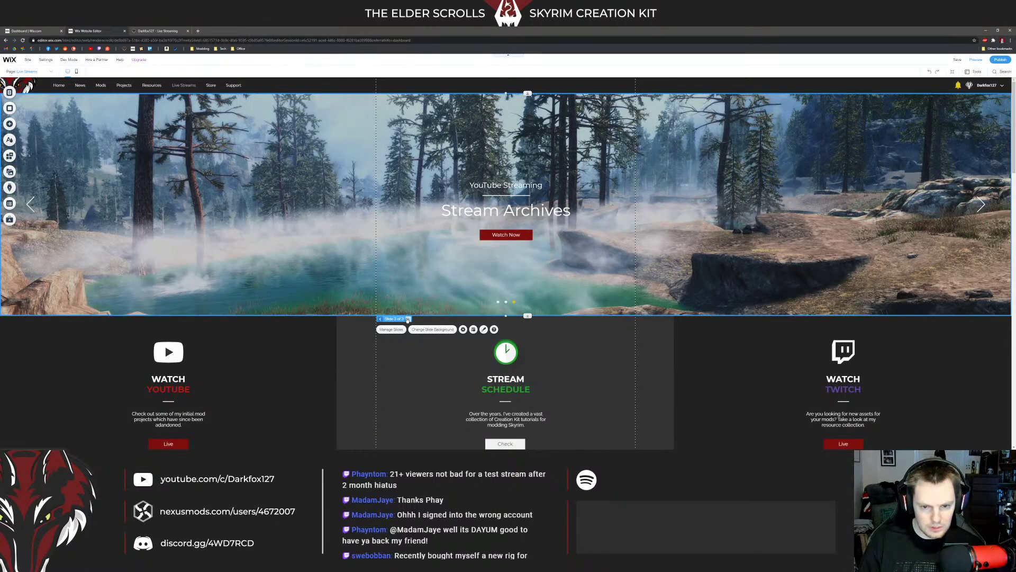
left_click(408, 319)
left_click(408, 319)
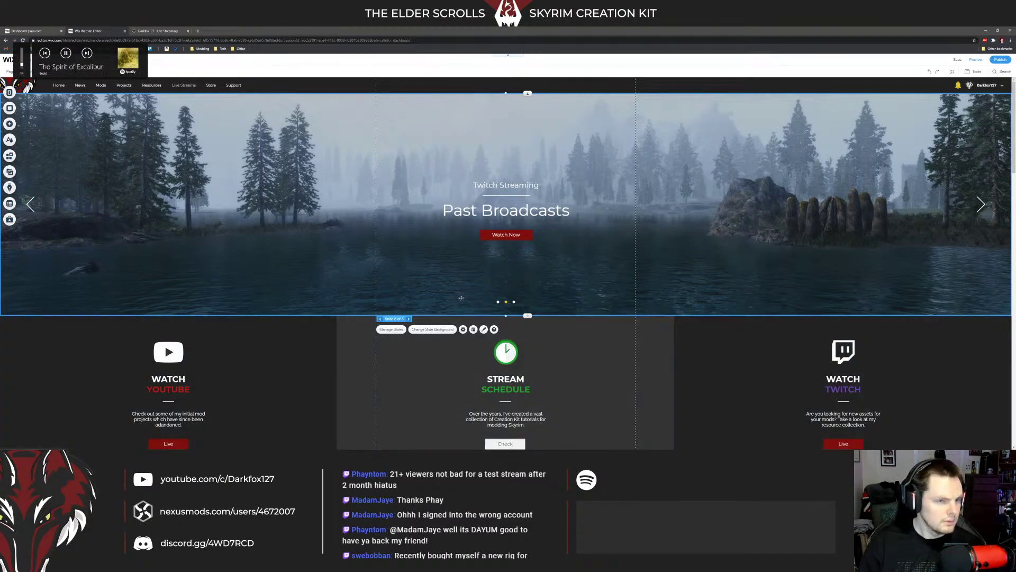
Step: Examine the page layout from the banner through the three-column link strip and the empty gap to the Stream Schedule section
scroll(363, 270, "down", 4)
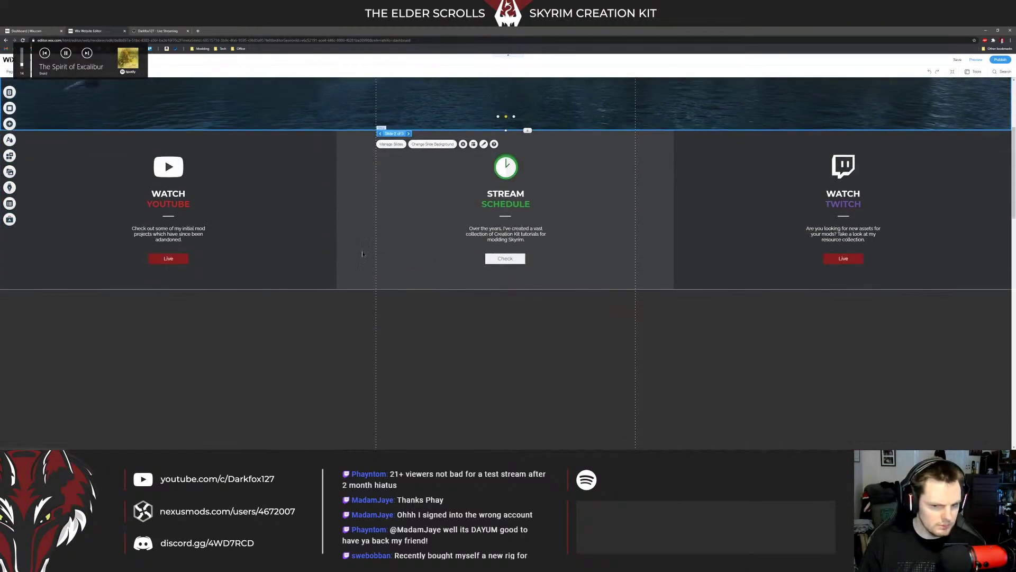
left_click(364, 255)
scroll(364, 254, "up", 3)
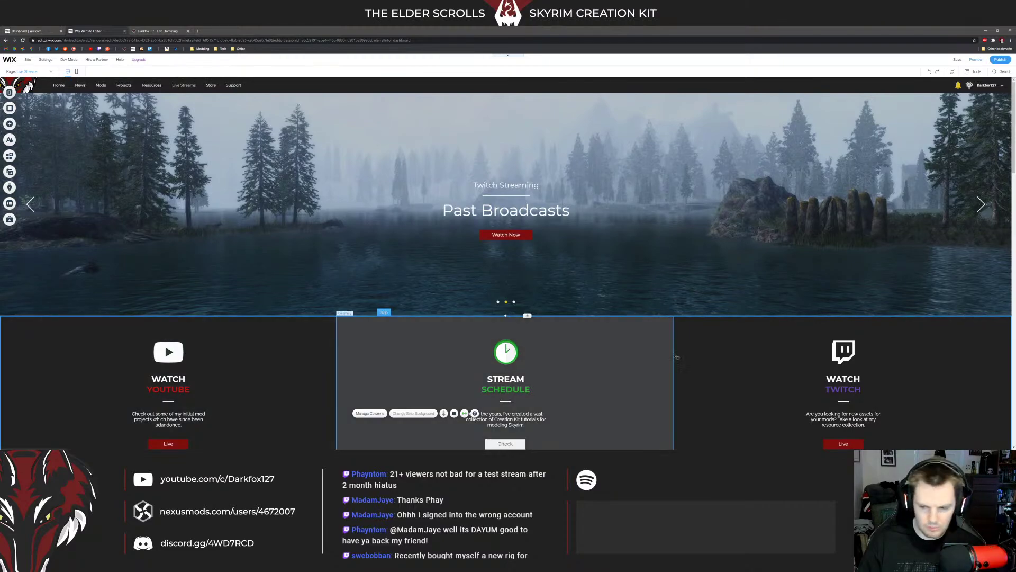
scroll(797, 269, "down", 2)
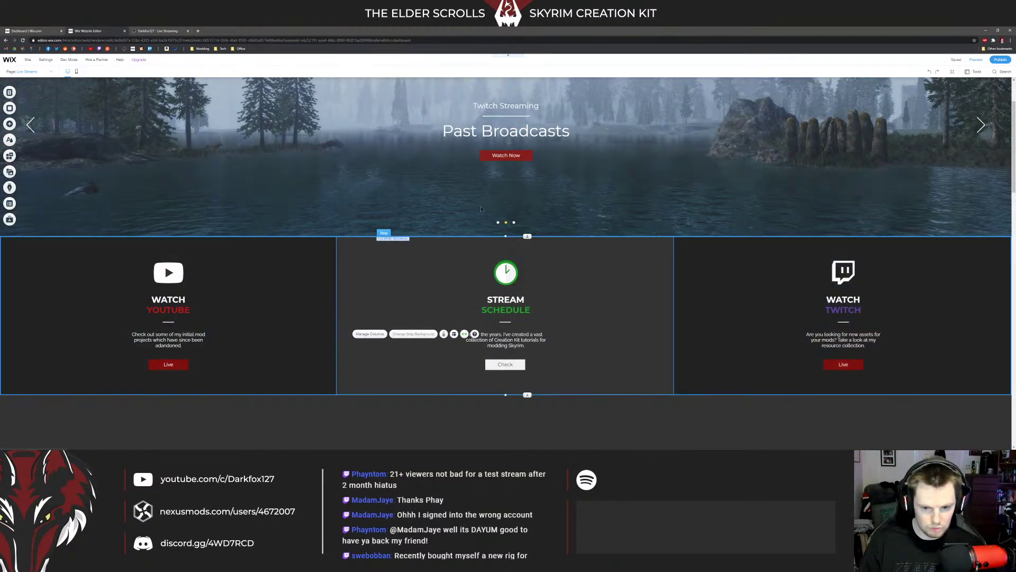
scroll(603, 299, "down", 2)
left_click(554, 354)
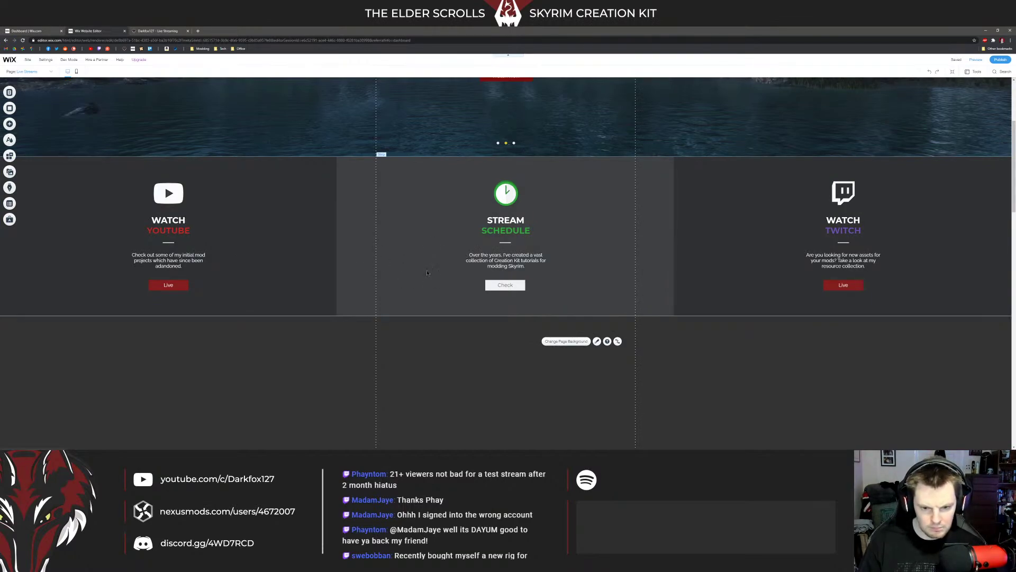
scroll(427, 272, "down", 6)
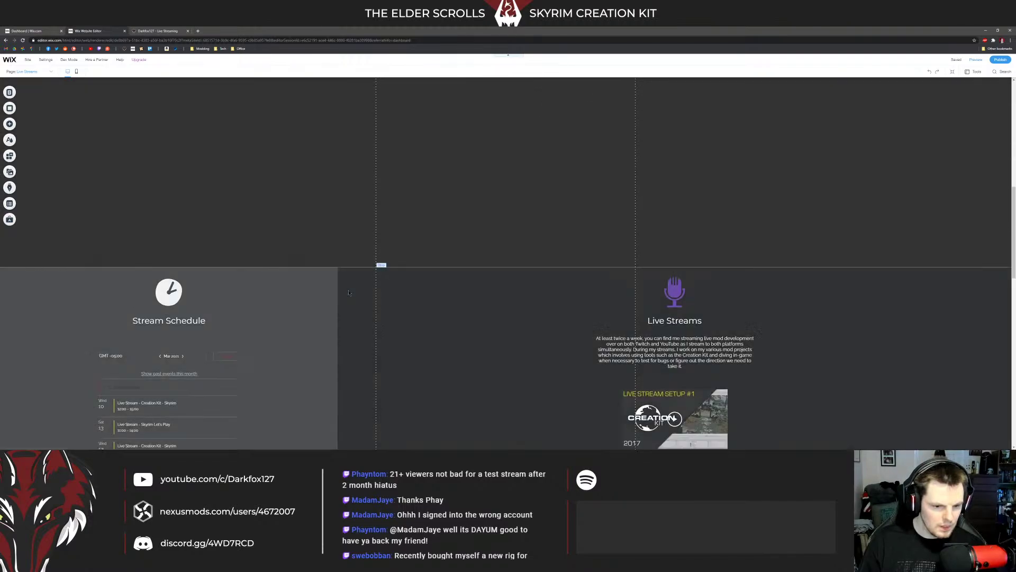
scroll(348, 293, "down", 3)
left_click(222, 275)
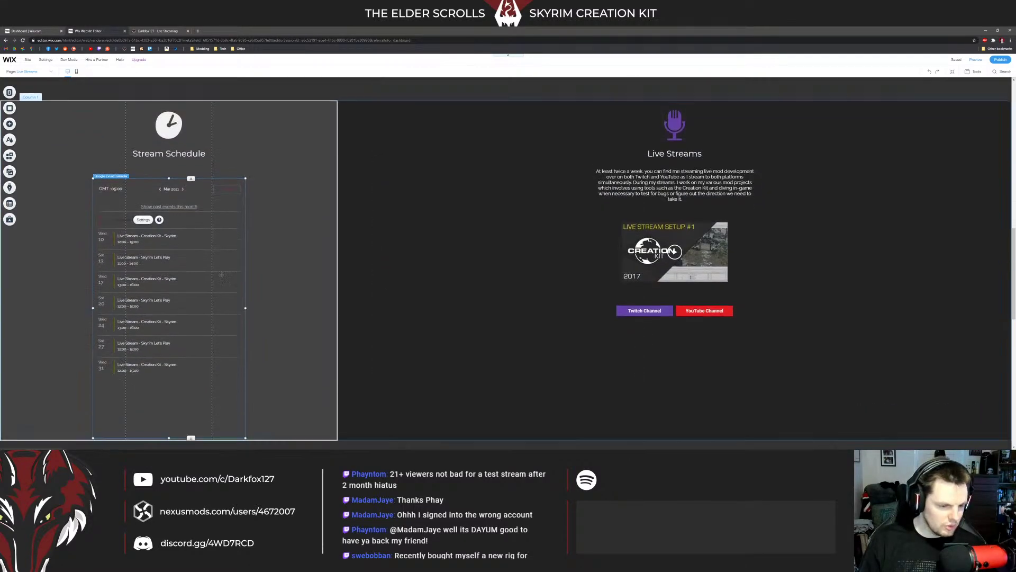
scroll(156, 199, "down", 1)
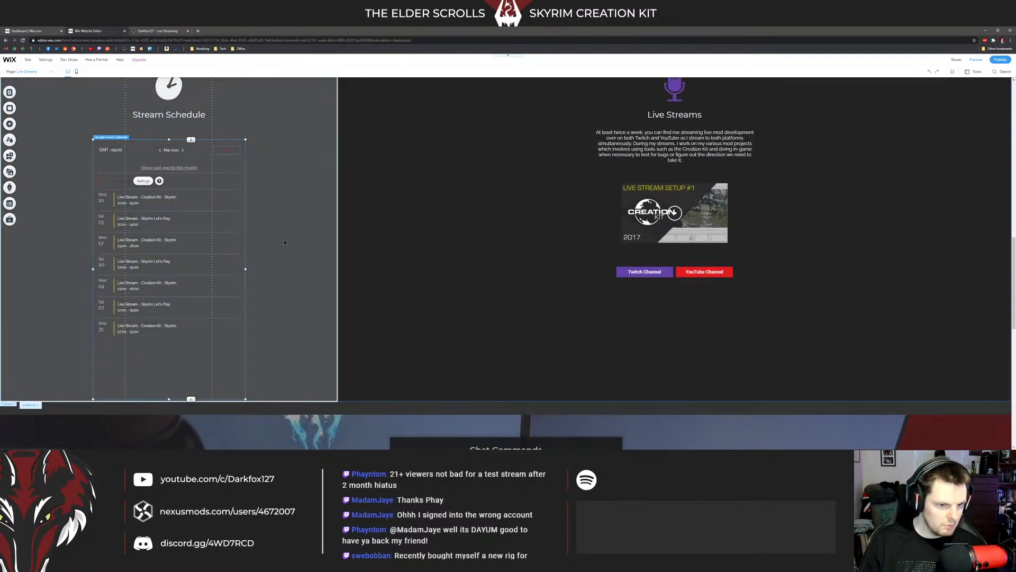
scroll(298, 247, "up", 3)
scroll(316, 256, "up", 7)
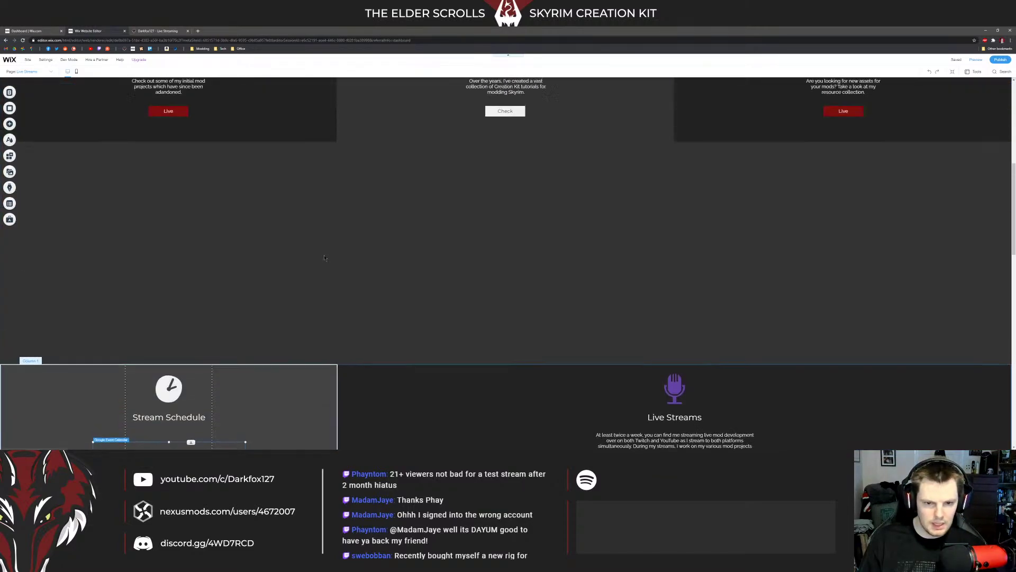
scroll(371, 257, "down", 1)
scroll(383, 258, "up", 2)
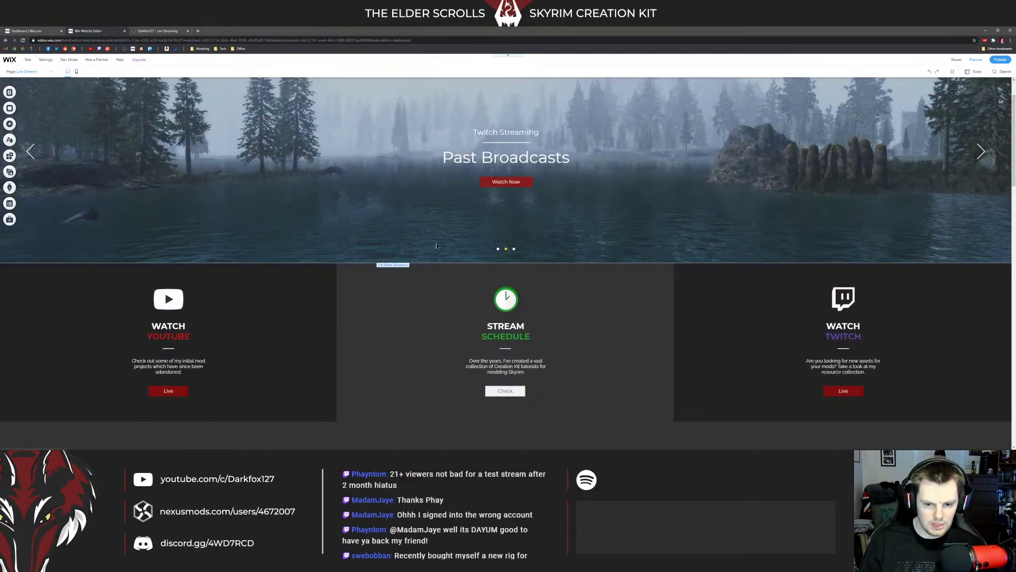
Step: Shift the background photo strip behind Chat Commands and Spotify Music Playlists slightly down the page
scroll(419, 257, "down", 7)
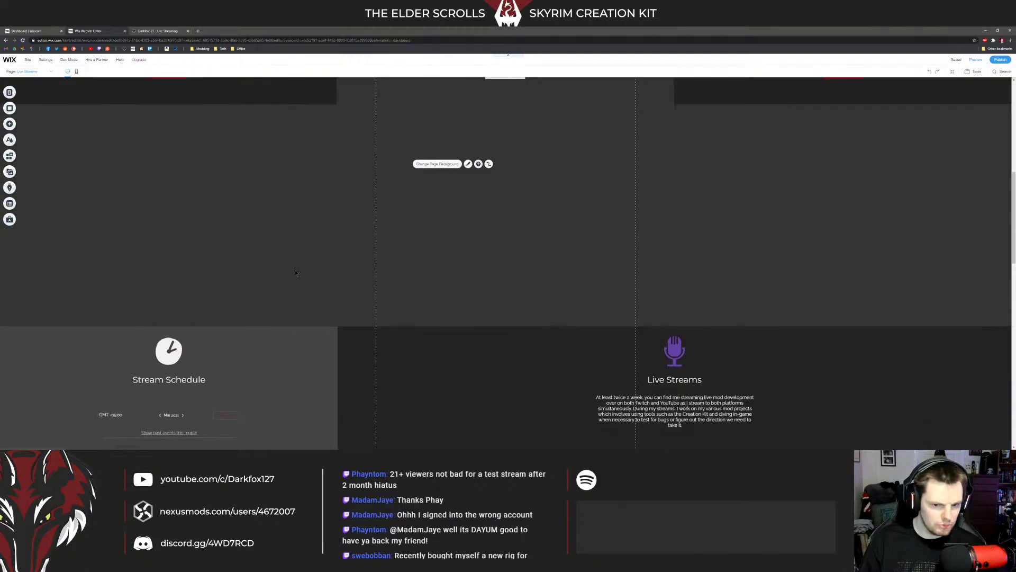
scroll(295, 267, "down", 10)
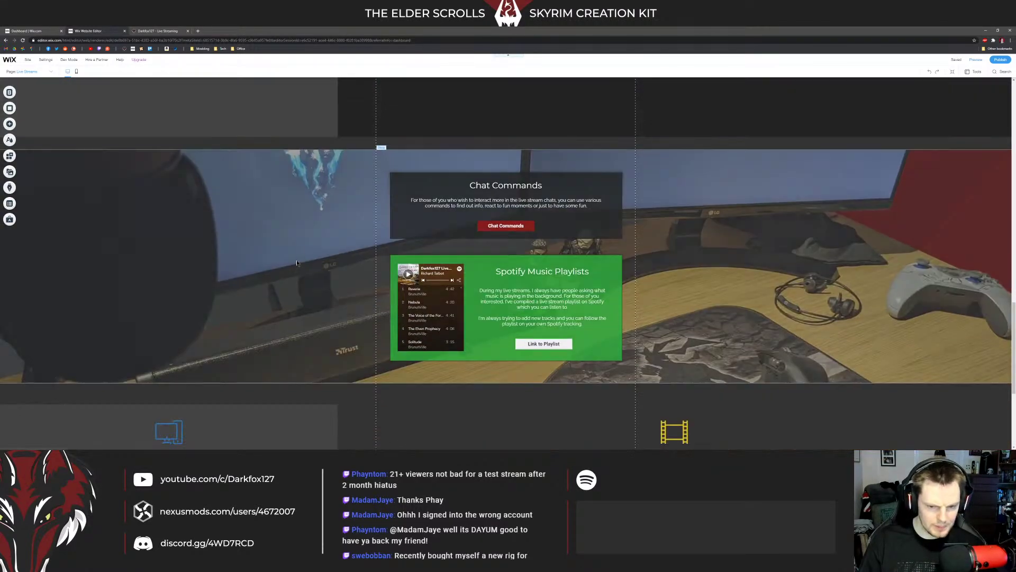
left_click(283, 241)
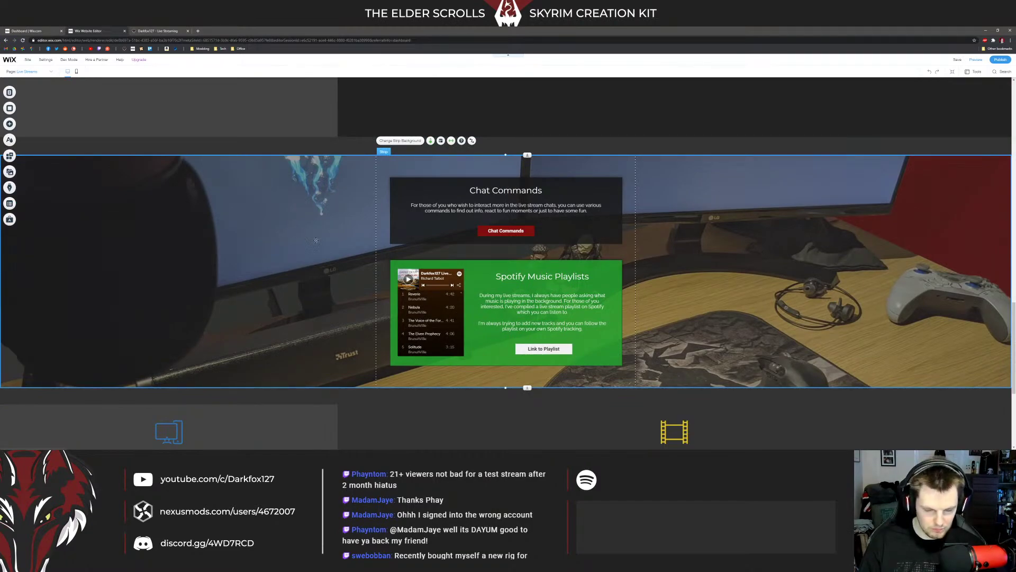
Step: Review the Live Streams page sections from PC Specifications and Past Broadcasts up to Stream Schedule and the empty area above
scroll(317, 239, "down", 4)
left_click(328, 228)
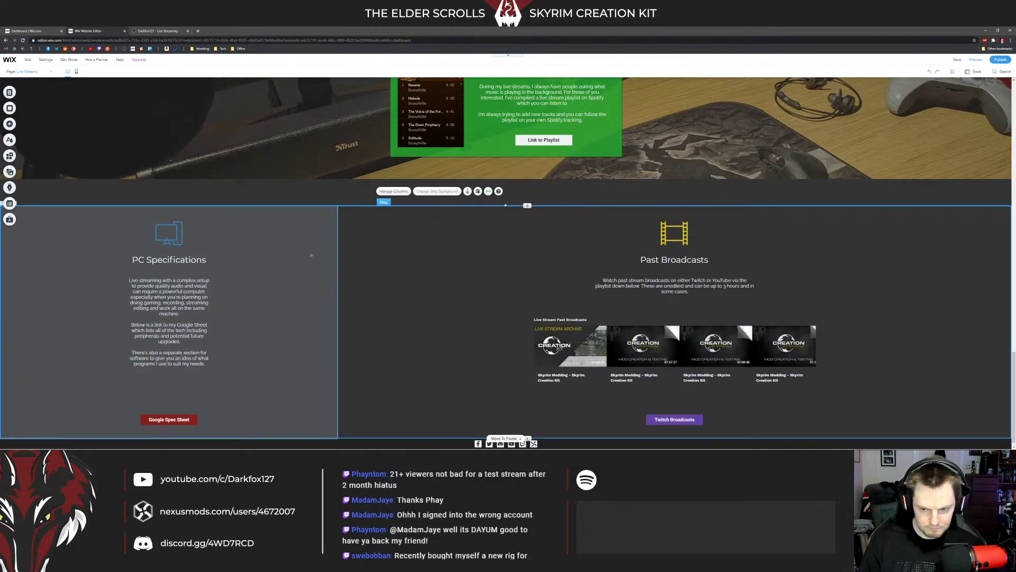
scroll(444, 274, "up", 10)
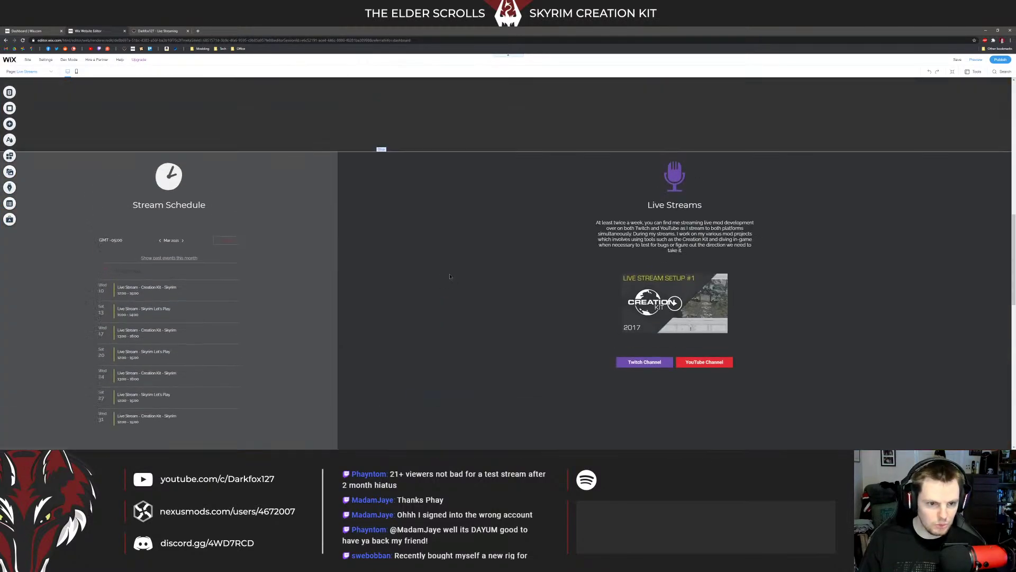
scroll(452, 274, "up", 5)
scroll(369, 233, "down", 12)
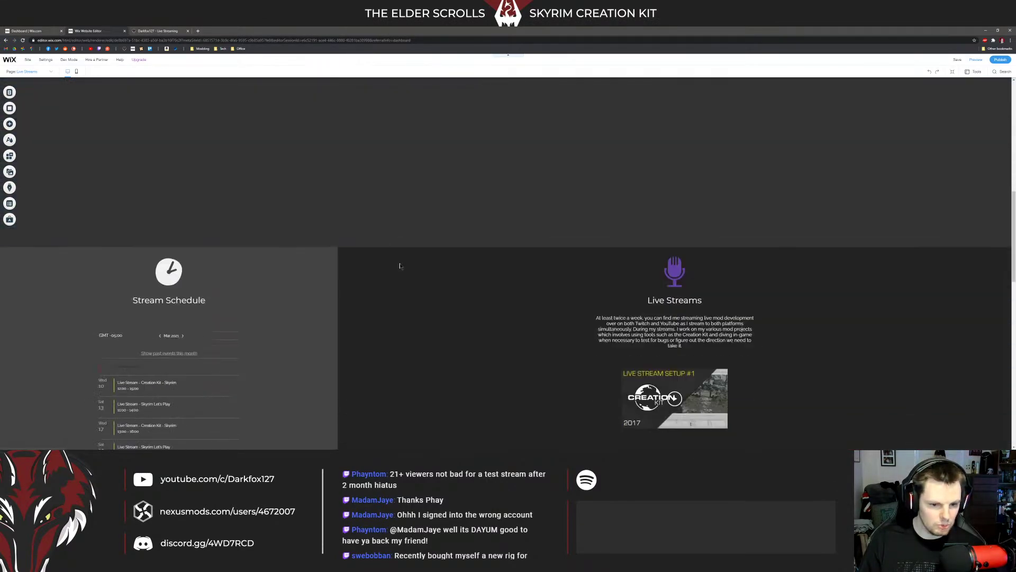
scroll(368, 233, "up", 8)
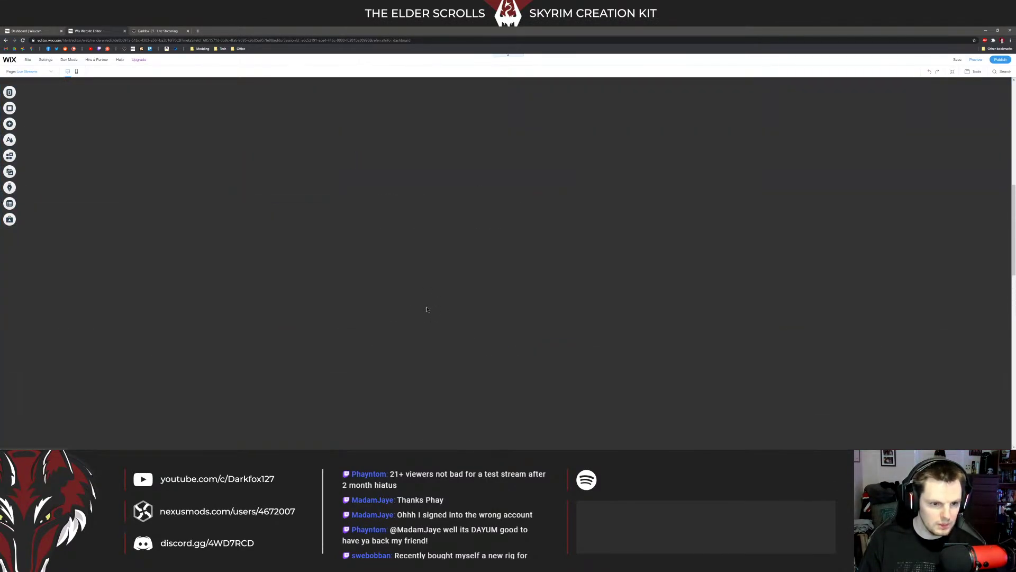
scroll(306, 308, "up", 3)
scroll(304, 286, "down", 3)
Step: Duplicate the three-column strip with the YouTube, schedule and Twitch boxes and place the copy just above the Stream Schedule section
left_click(328, 288)
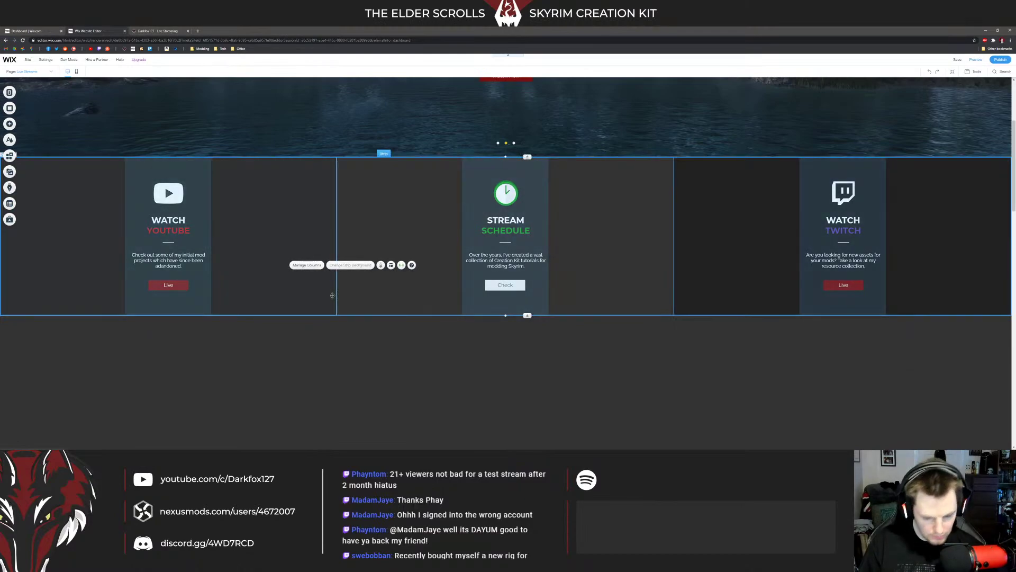
scroll(291, 222, "down", 2)
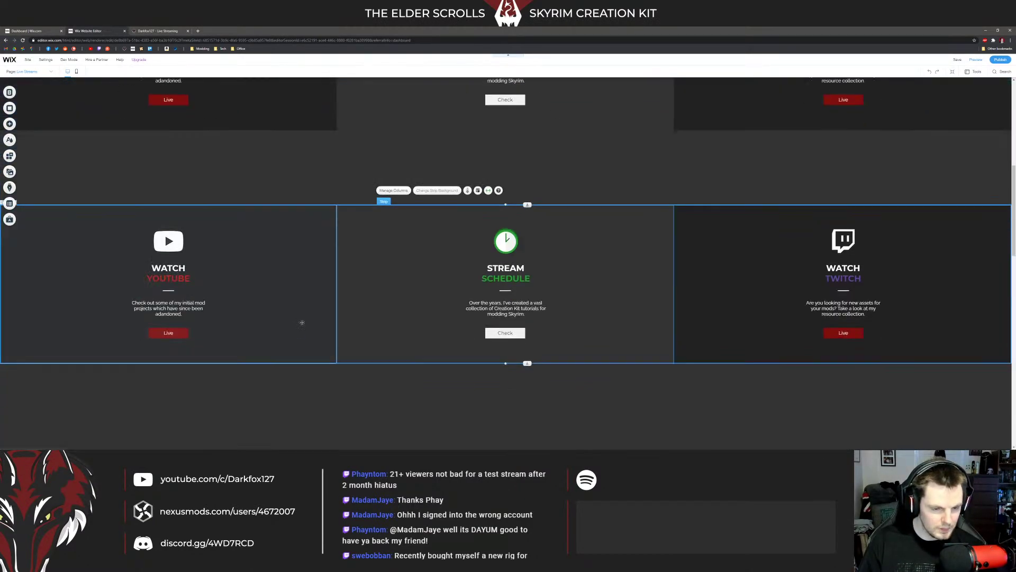
scroll(291, 234, "up", 3)
left_click(294, 226)
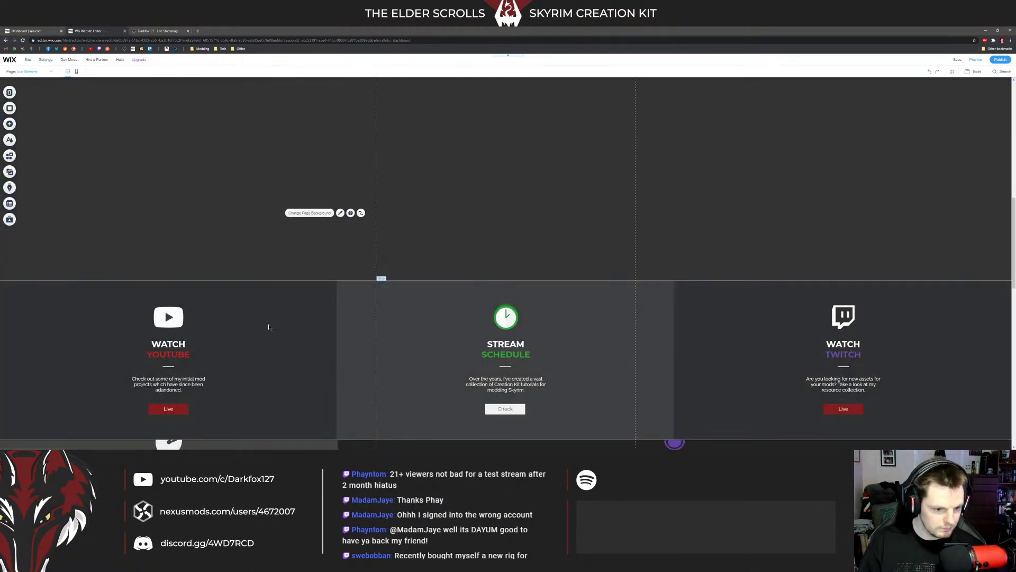
Step: Examine the duplicated strip and its icons in relation to the slideshow above and the Stream Schedule and Chat Commands sections below
scroll(281, 317, "up", 3)
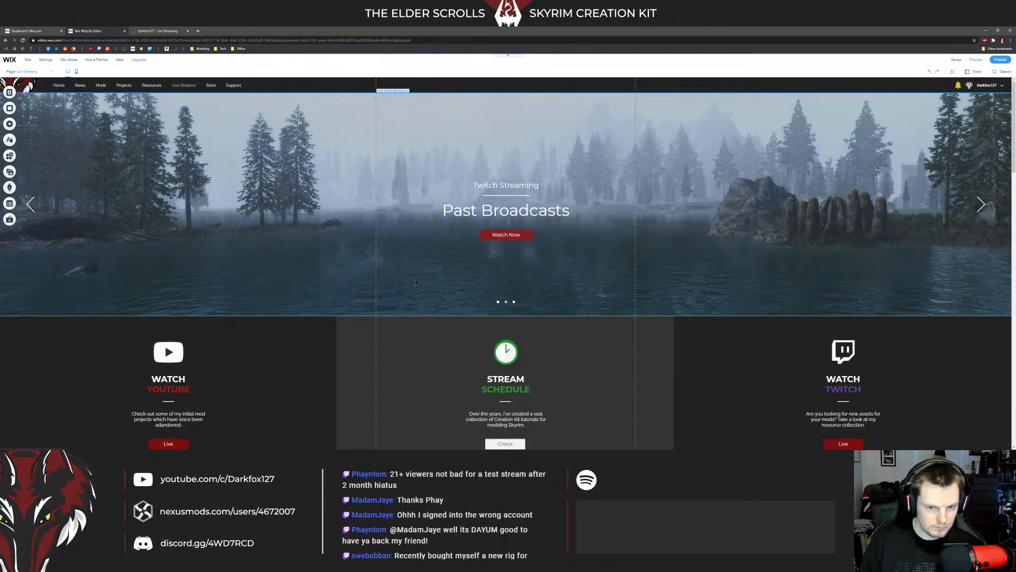
scroll(431, 279, "down", 2)
scroll(425, 277, "up", 5)
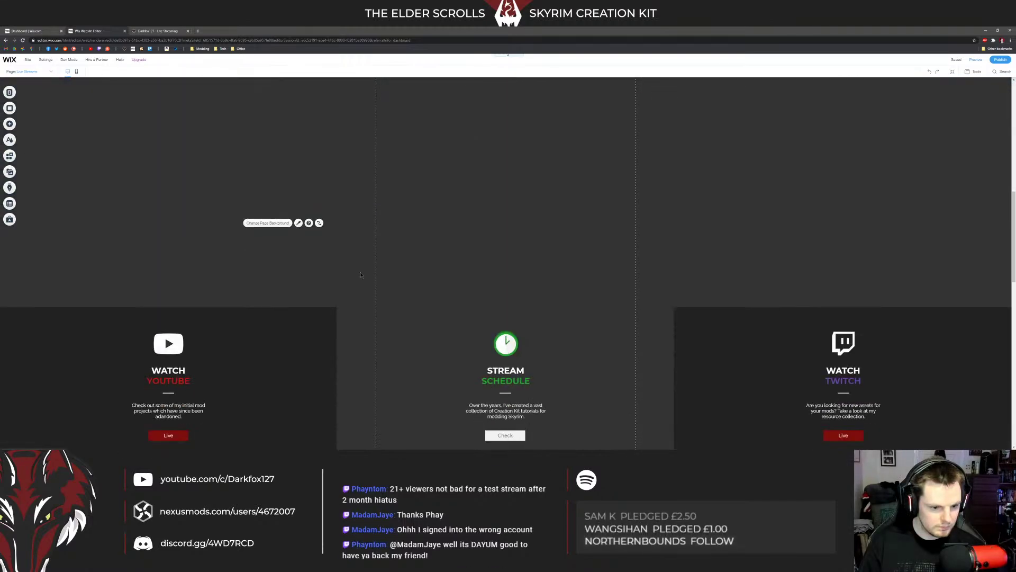
scroll(356, 277, "down", 2)
left_click(169, 237)
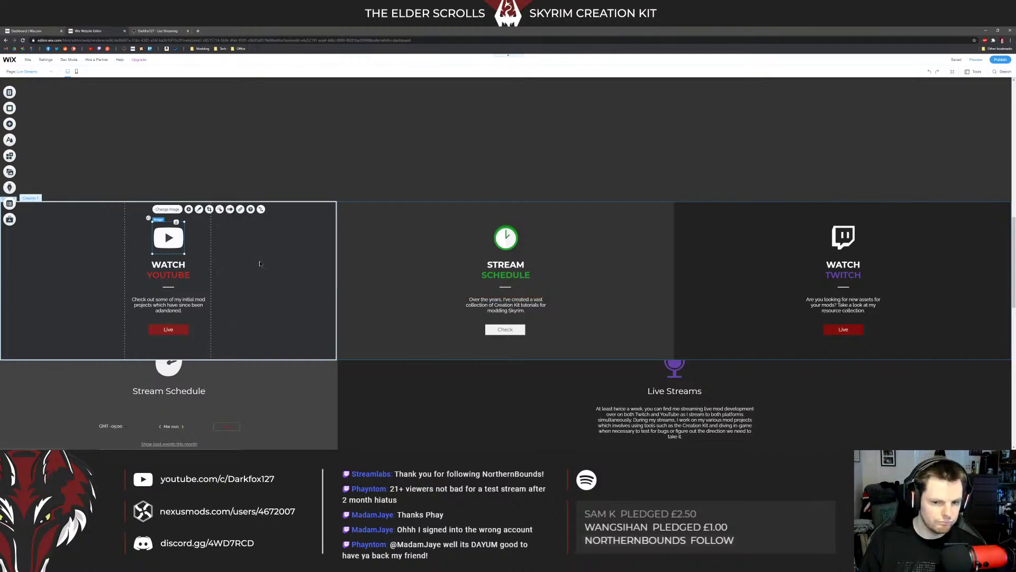
left_click(398, 212)
scroll(398, 212, "down", 6)
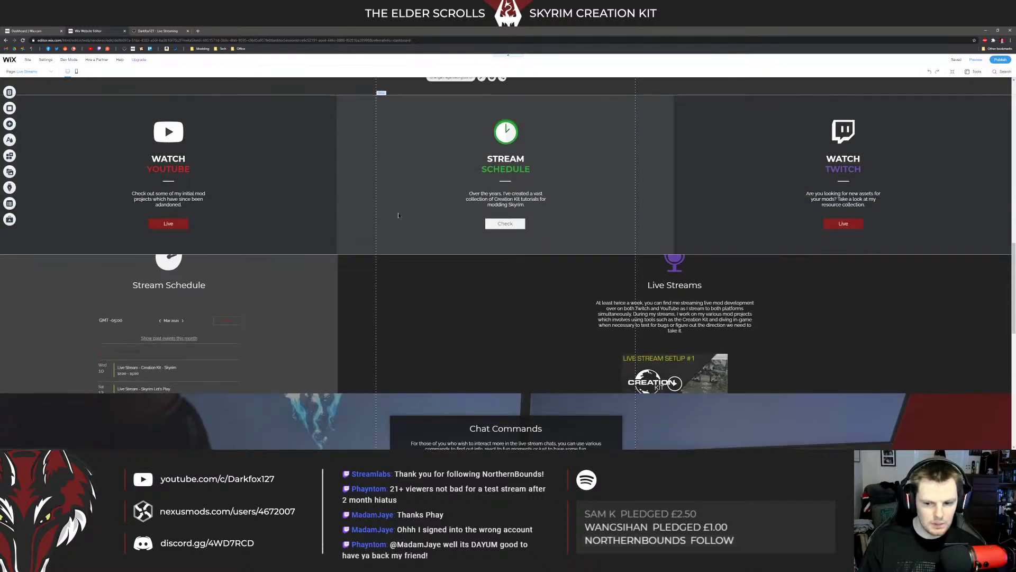
scroll(398, 214, "down", 5)
scroll(253, 253, "up", 8)
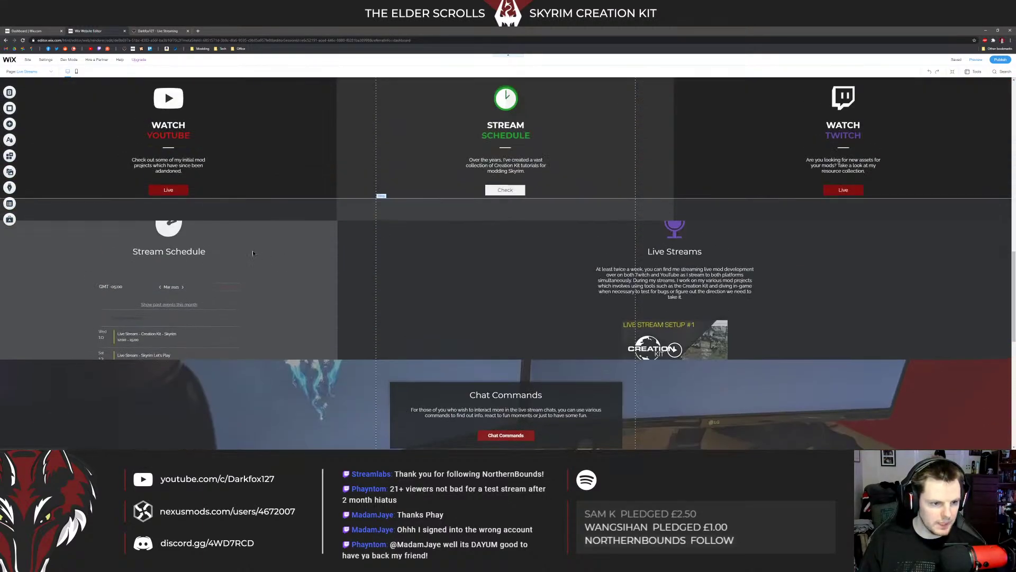
scroll(253, 250, "up", 3)
left_click(505, 257)
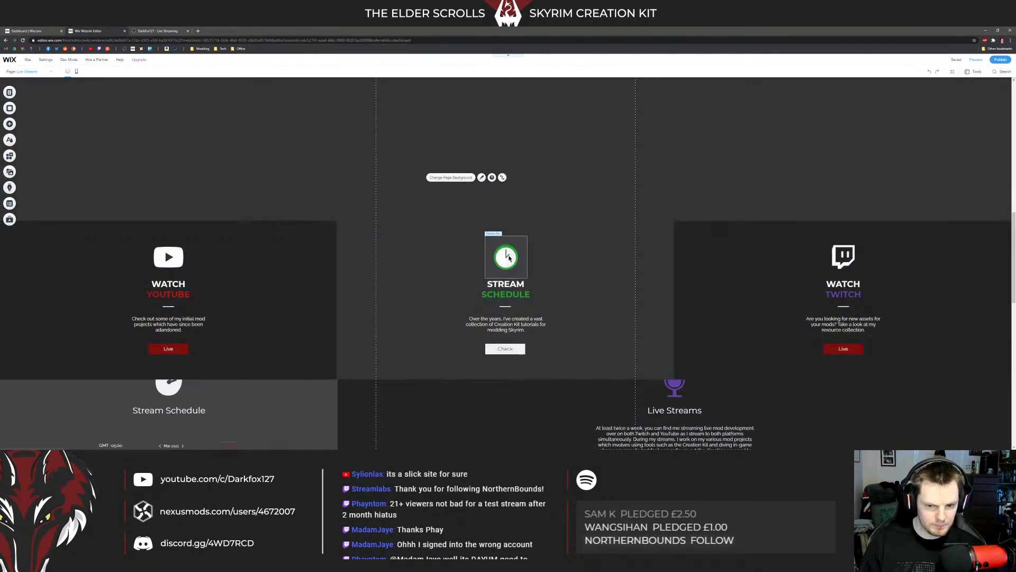
left_click(318, 250)
left_click(841, 254)
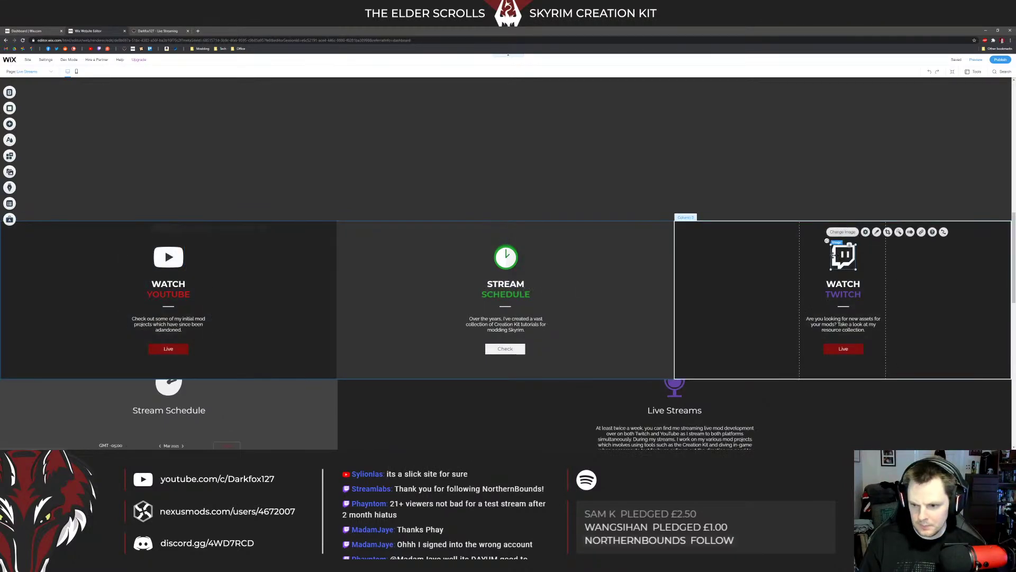
left_click(845, 232)
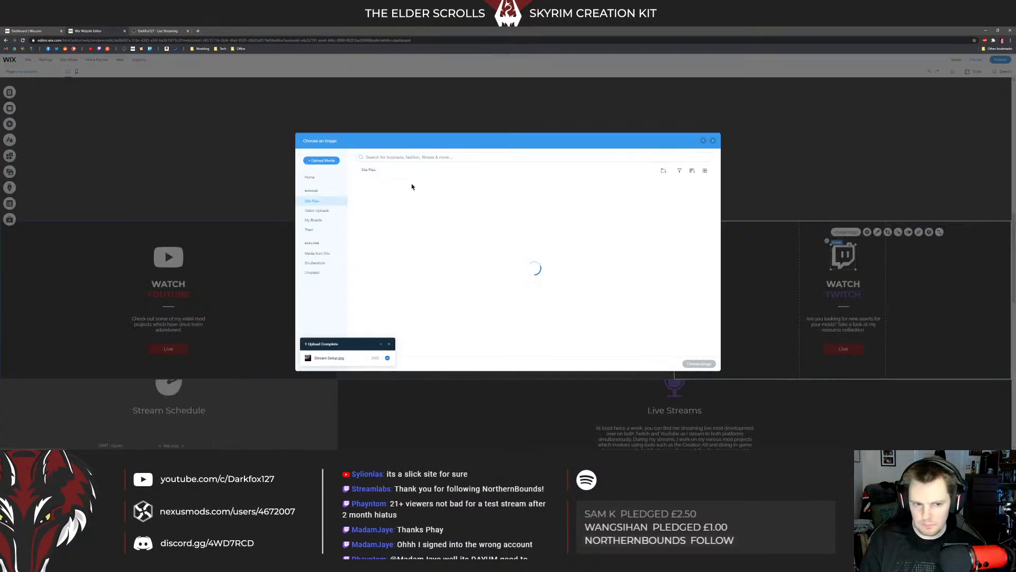
left_click(392, 154)
type("computer")
key("Return")
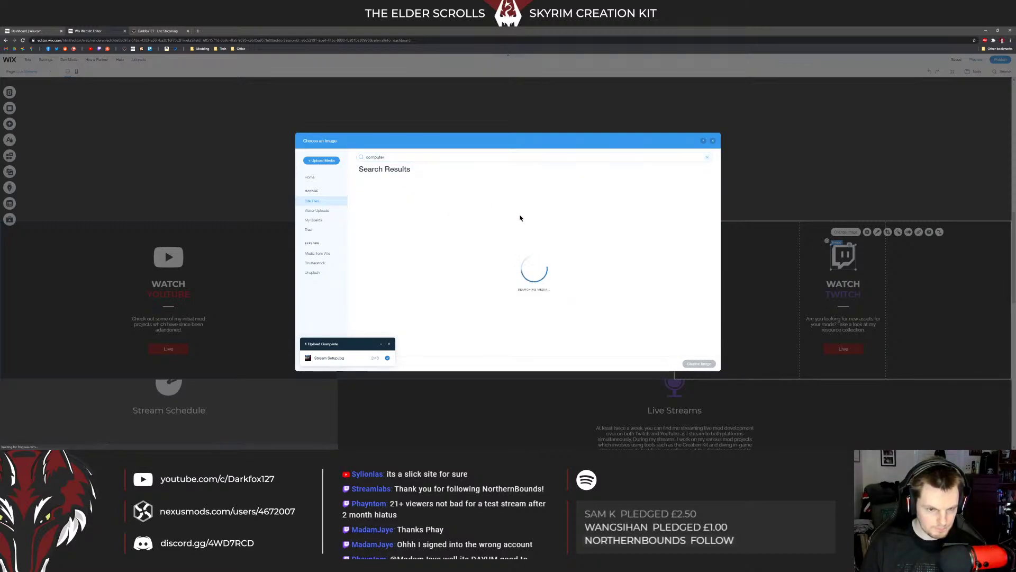
left_click(390, 344)
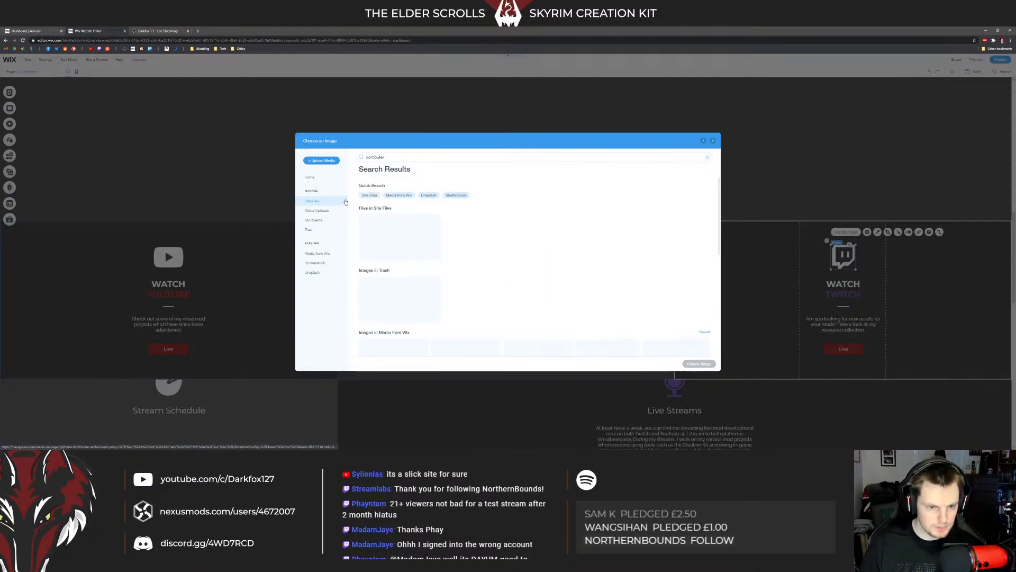
key("Escape")
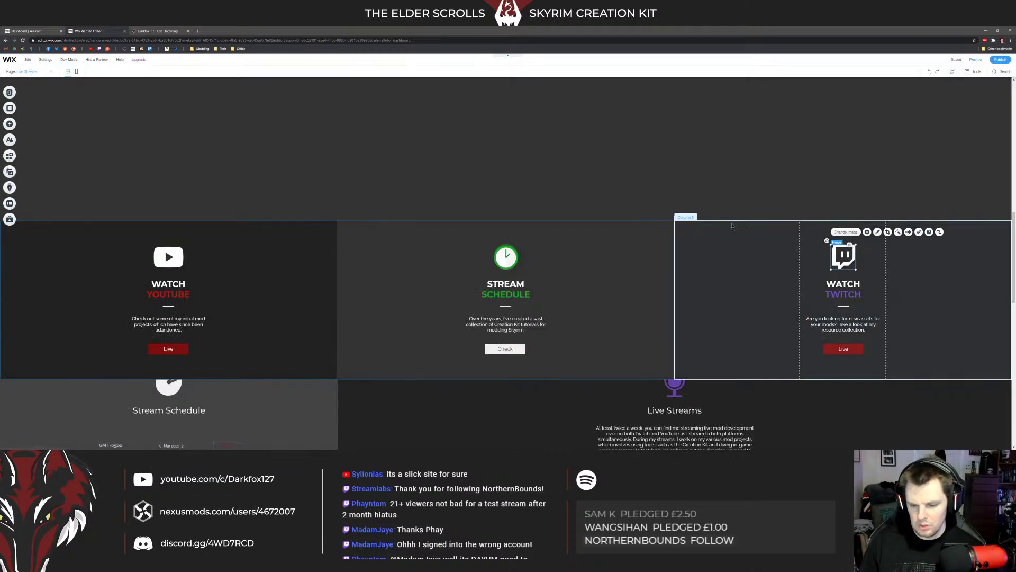
Step: Remove the Twitch logo from the duplicated strip and put a copy of the green clock icon above the Watch Twitch heading
left_click(488, 190)
left_click(504, 257)
key("ctrl+c")
left_click(653, 290)
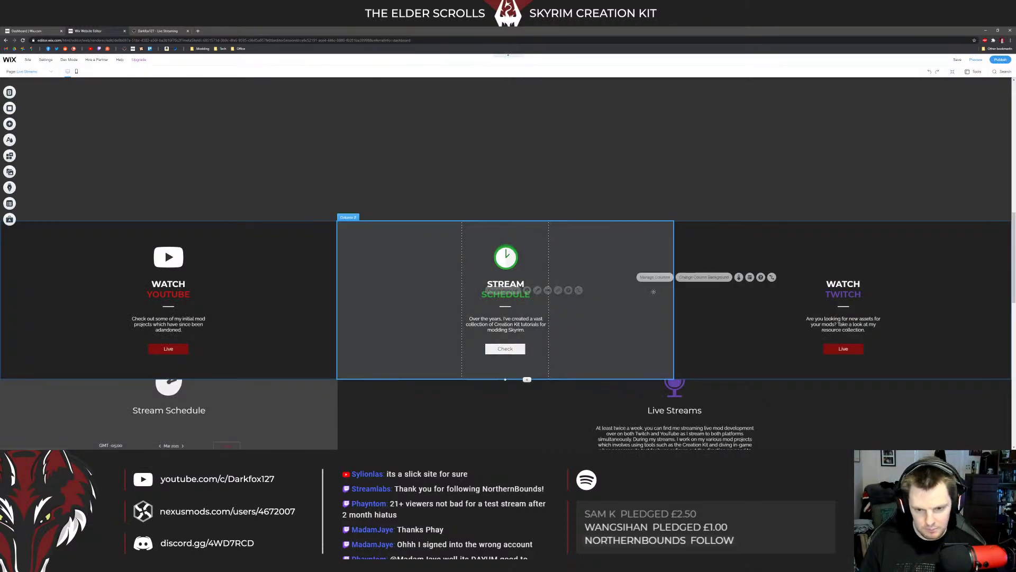
key("ctrl+v")
left_click_drag(630, 261, 824, 262)
Step: Search the Wix vector art library for "computer" to find a replacement for the copied clock icon
left_click(821, 228)
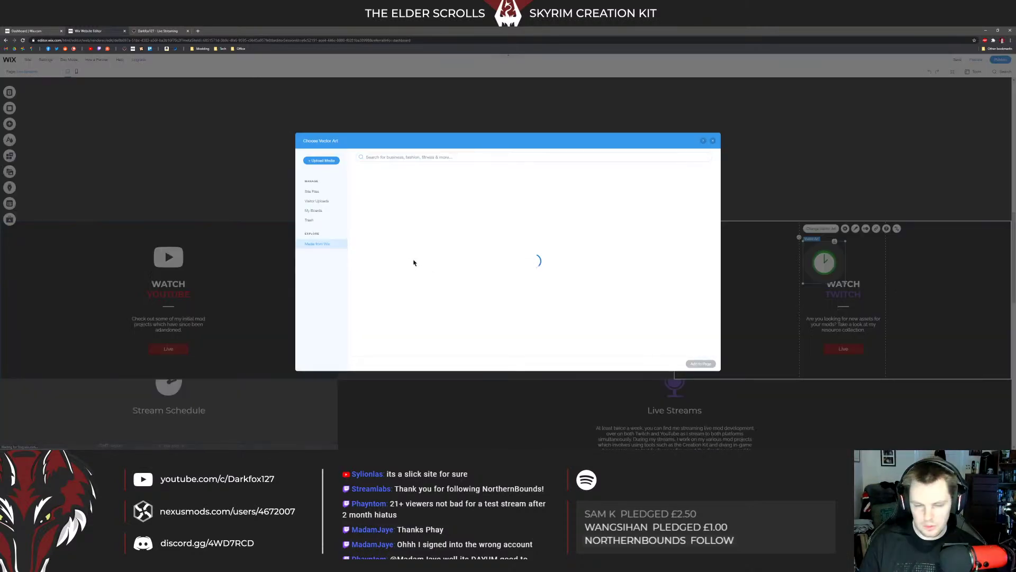
left_click(394, 158)
type("comp")
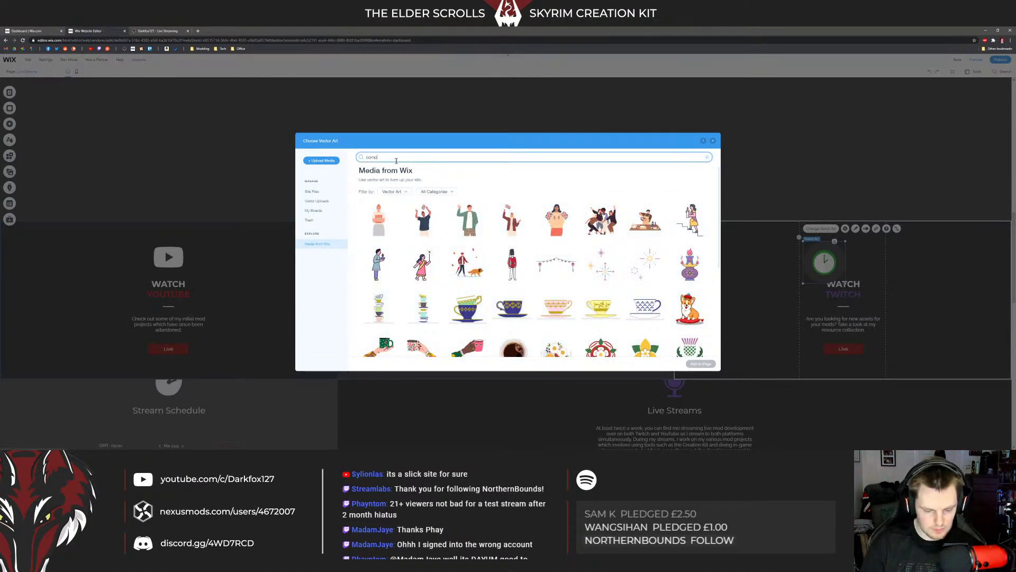
type("uter")
key("Return")
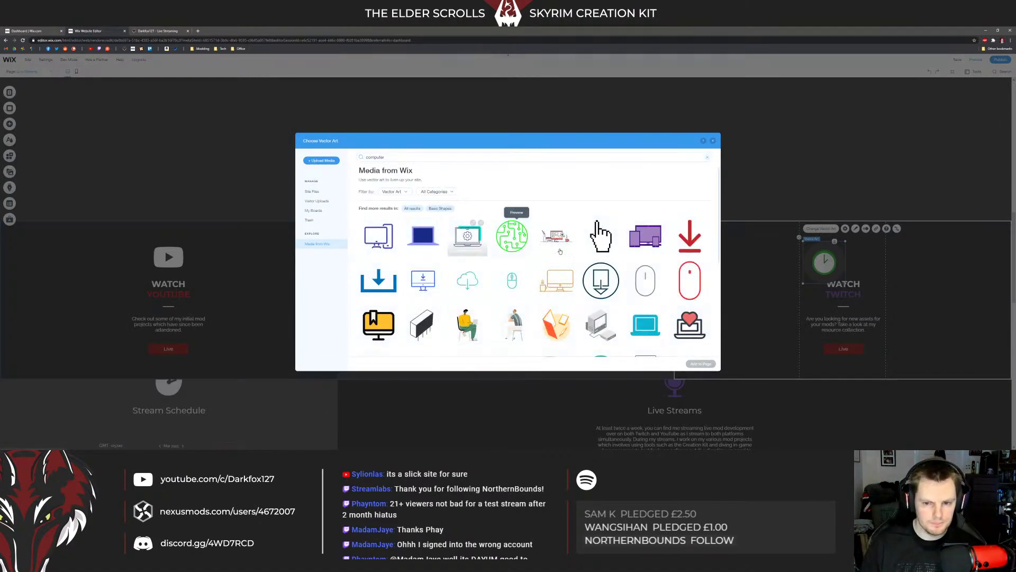
Step: Replace the copied clock with the Computer Settings vector art showing a laptop with a gear
scroll(601, 234, "down", 1)
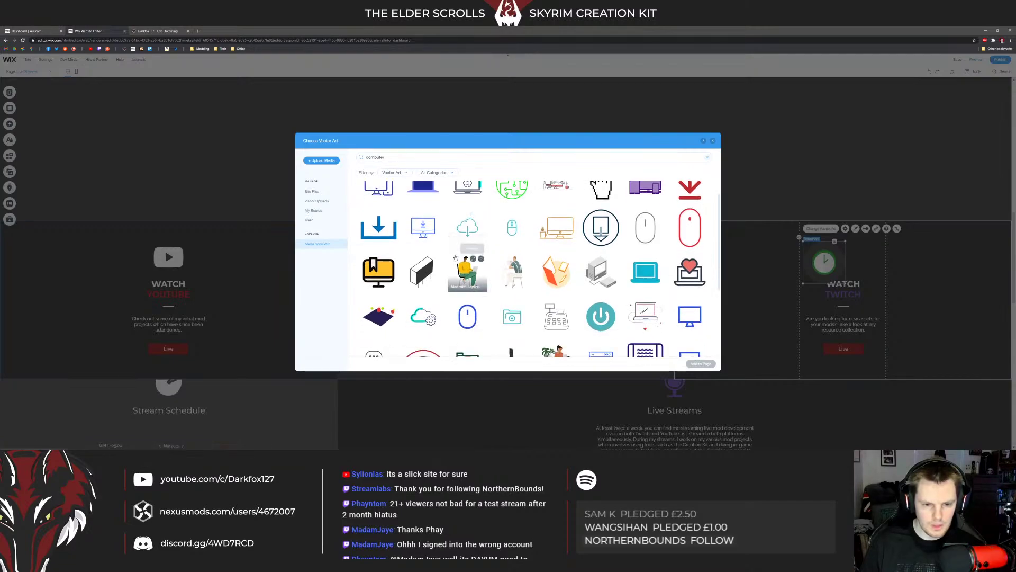
scroll(582, 260, "down", 1)
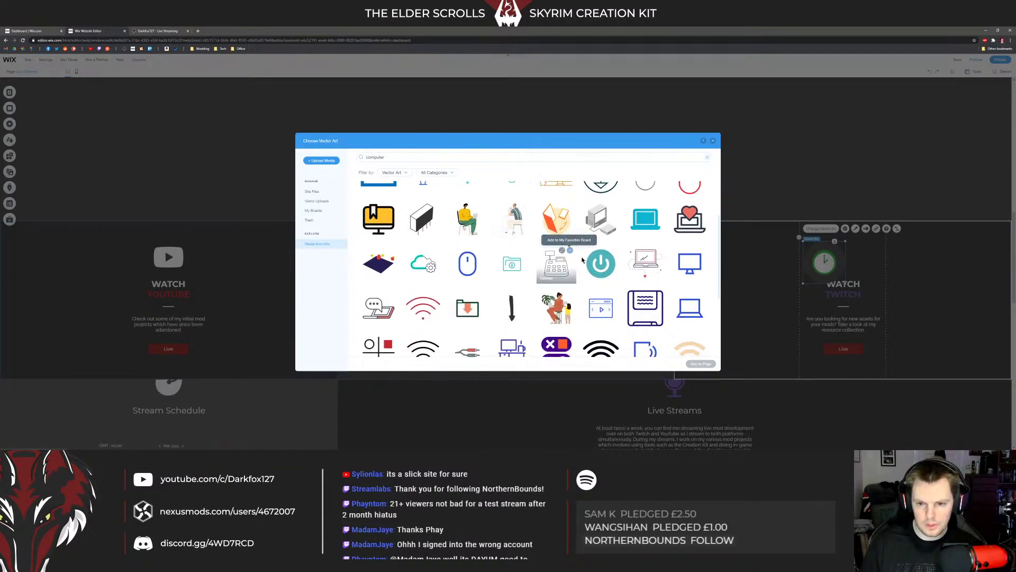
scroll(582, 259, "up", 1)
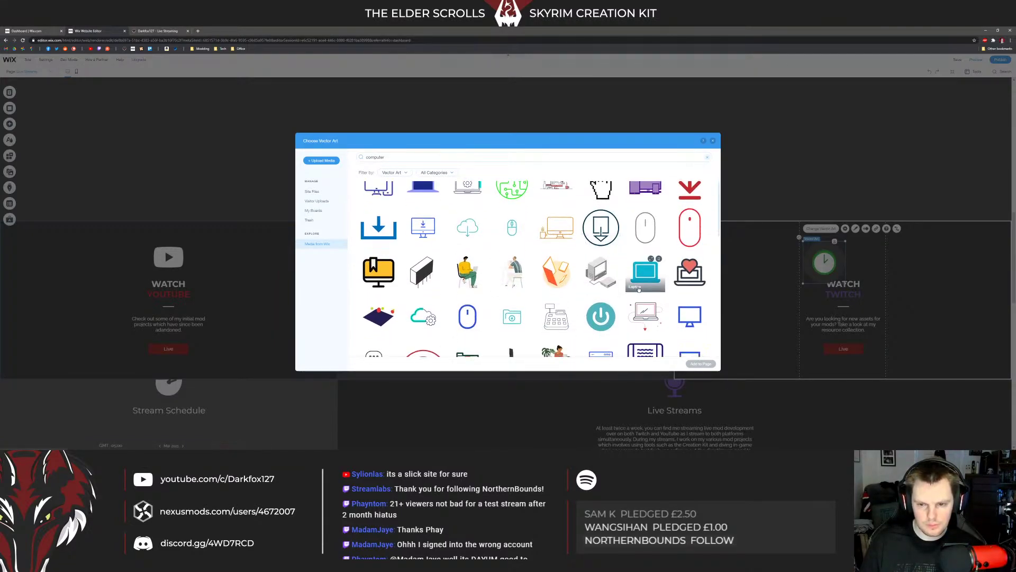
scroll(639, 290, "down", 3)
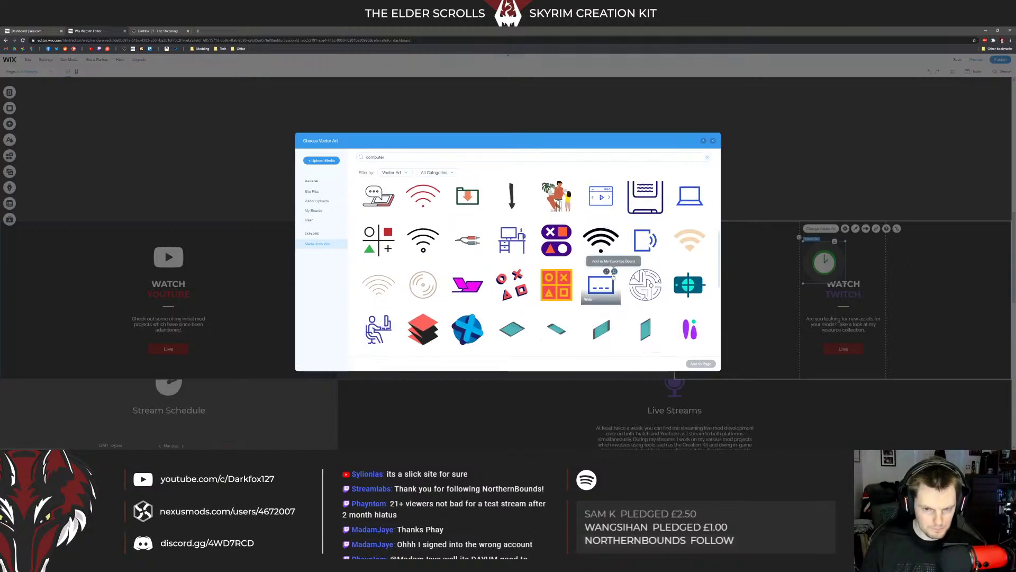
scroll(613, 276, "down", 1)
scroll(637, 274, "down", 4)
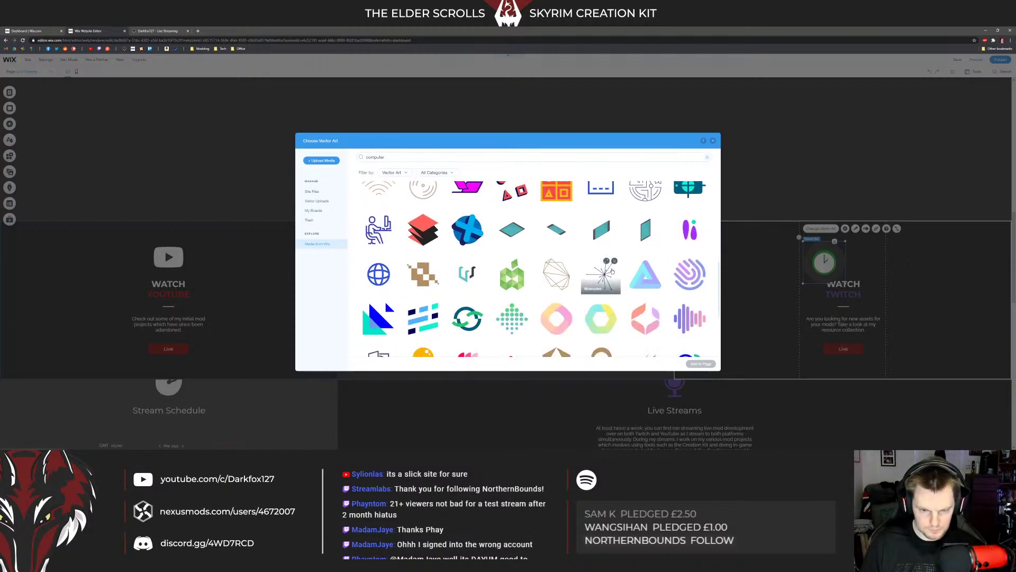
scroll(601, 270, "down", 1)
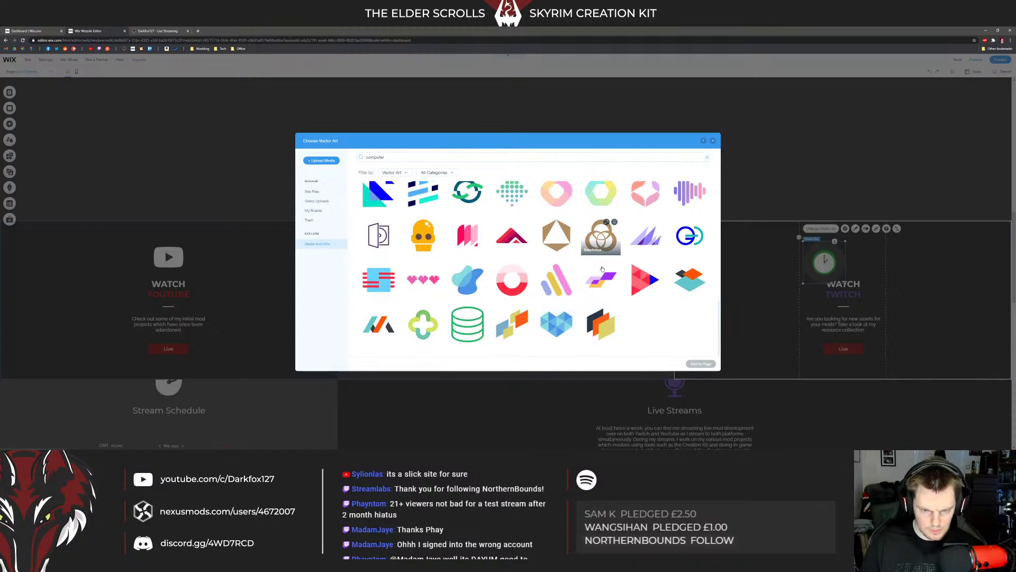
scroll(602, 269, "up", 10)
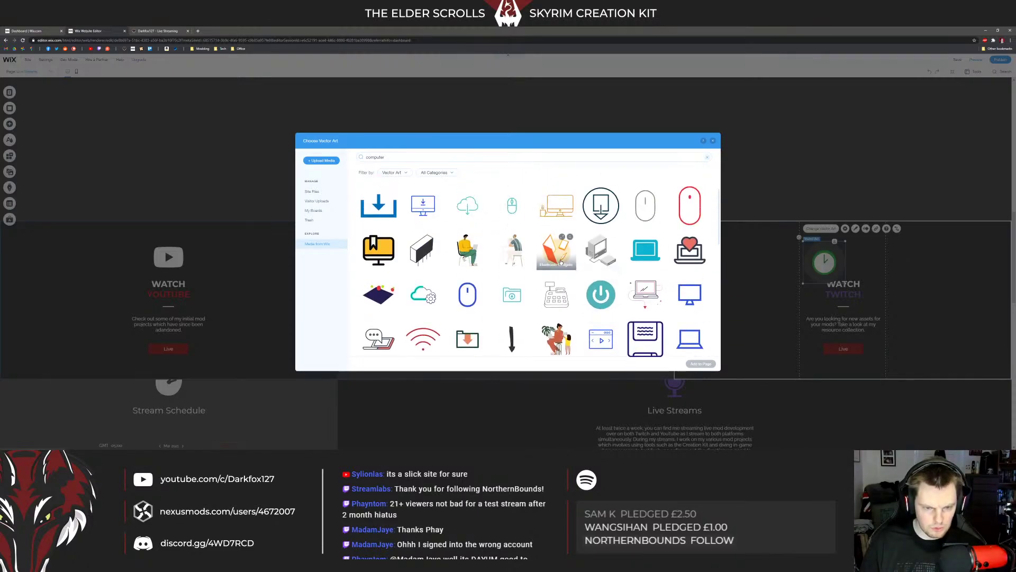
scroll(541, 262, "down", 2)
scroll(515, 249, "up", 2)
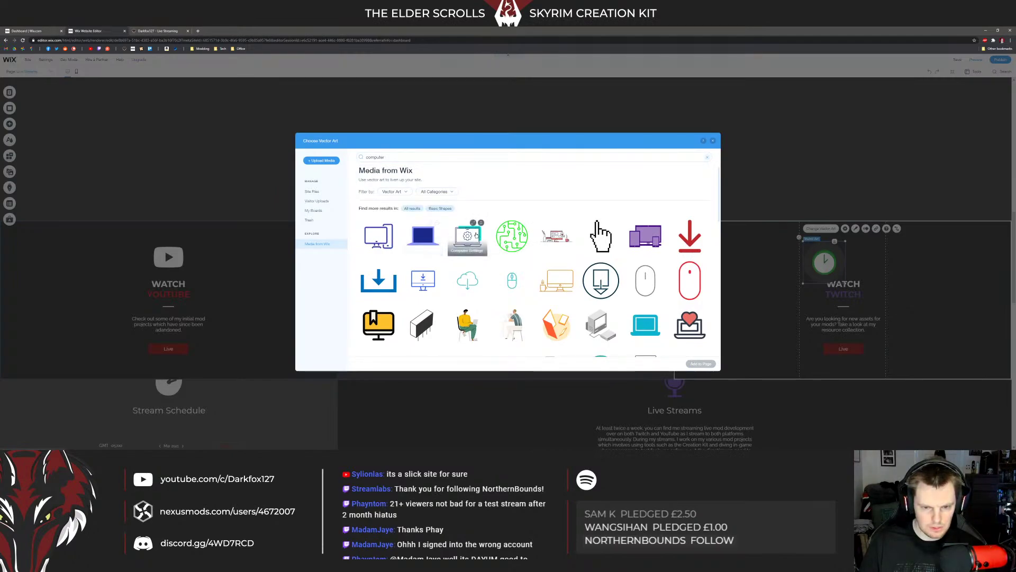
left_click(475, 235)
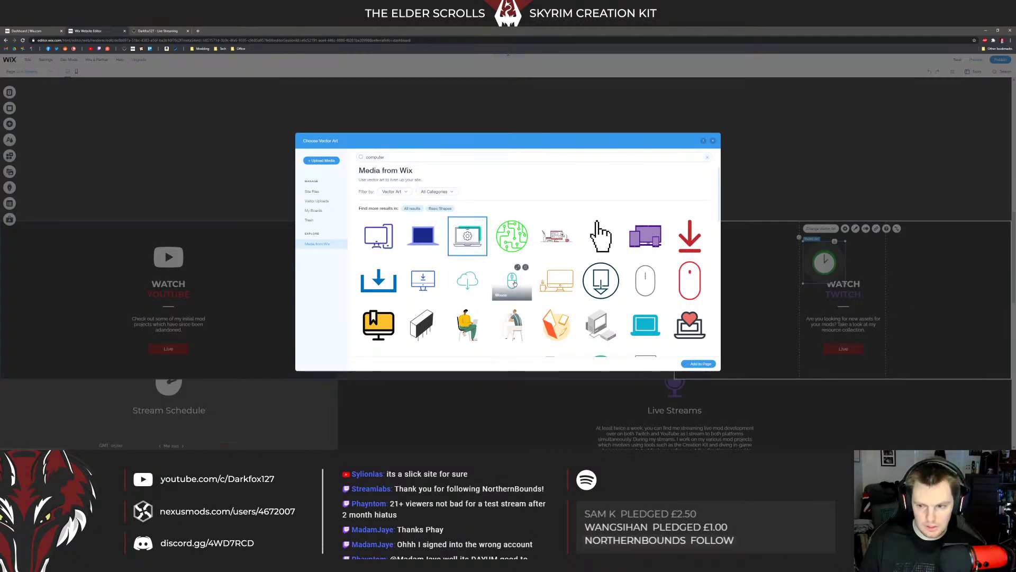
left_click(699, 363)
Step: Scale the laptop icon down beside the green clock icon and return it above the Watch Twitch heading
left_click_drag(823, 260, 537, 258)
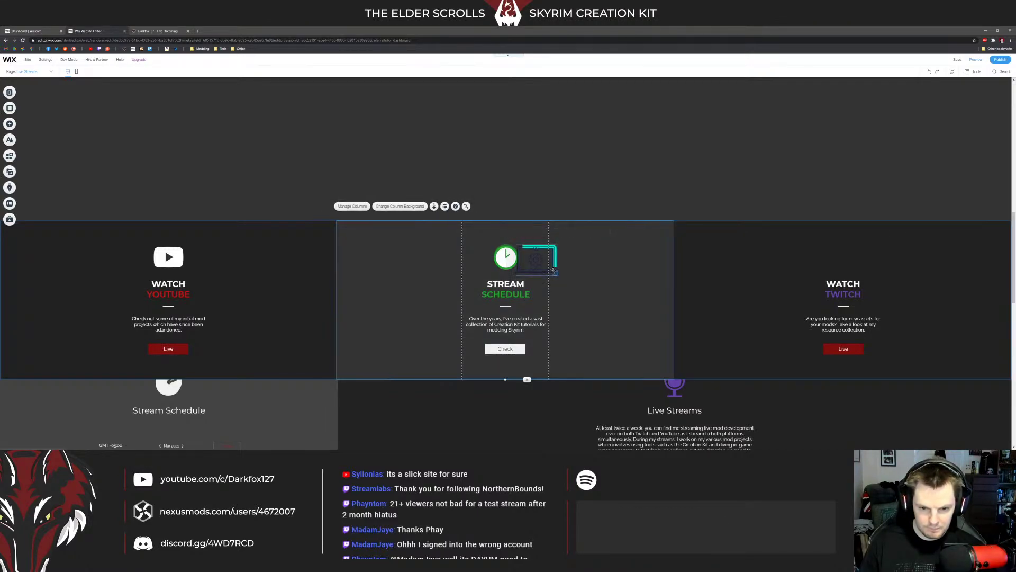
mouse_move(559, 277)
left_mouse_down()
mouse_move(551, 270)
mouse_move(591, 265)
mouse_move(816, 266)
left_mouse_up()
Step: Recolour the laptop icon with white and yellow fill colours and move it over to the middle of the Watch Twitch column
left_click(846, 233)
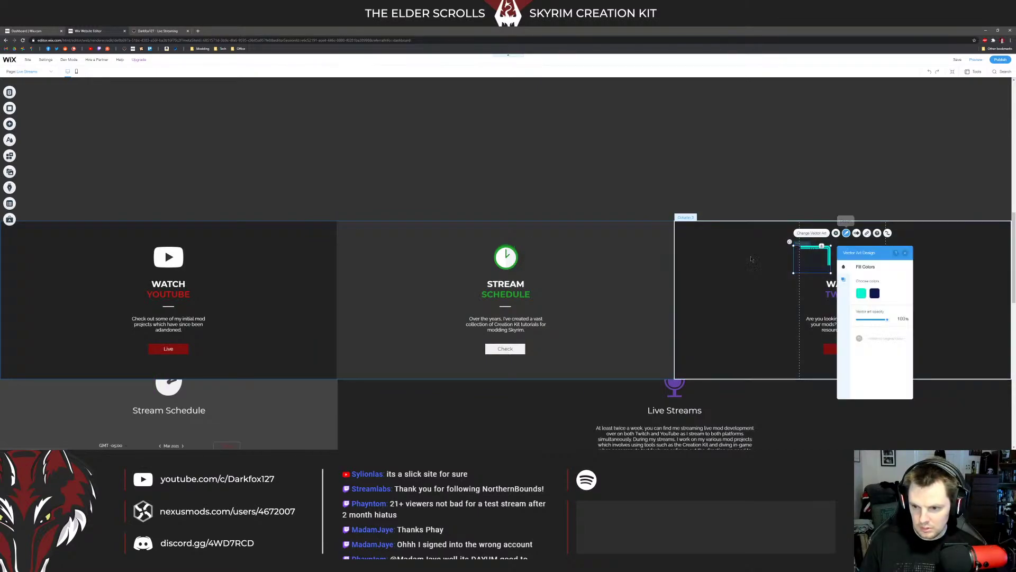
left_click_drag(873, 252, 604, 202)
left_click(595, 244)
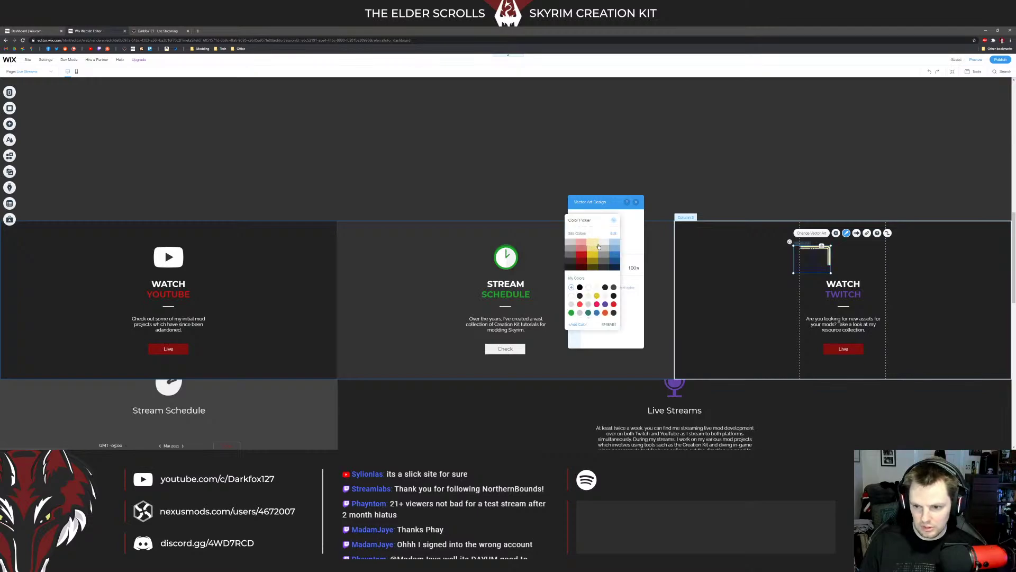
left_click(605, 243)
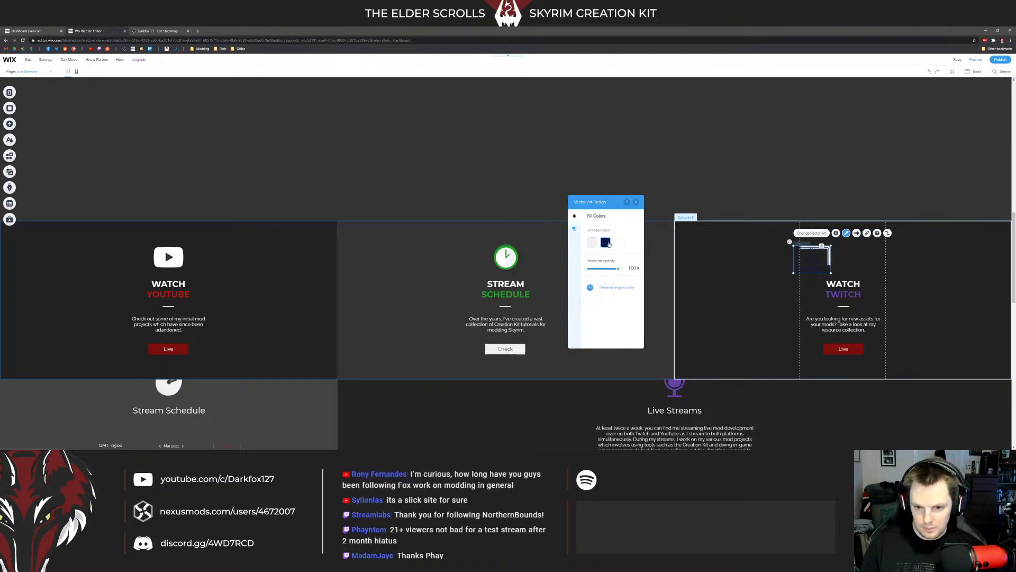
left_click(604, 248)
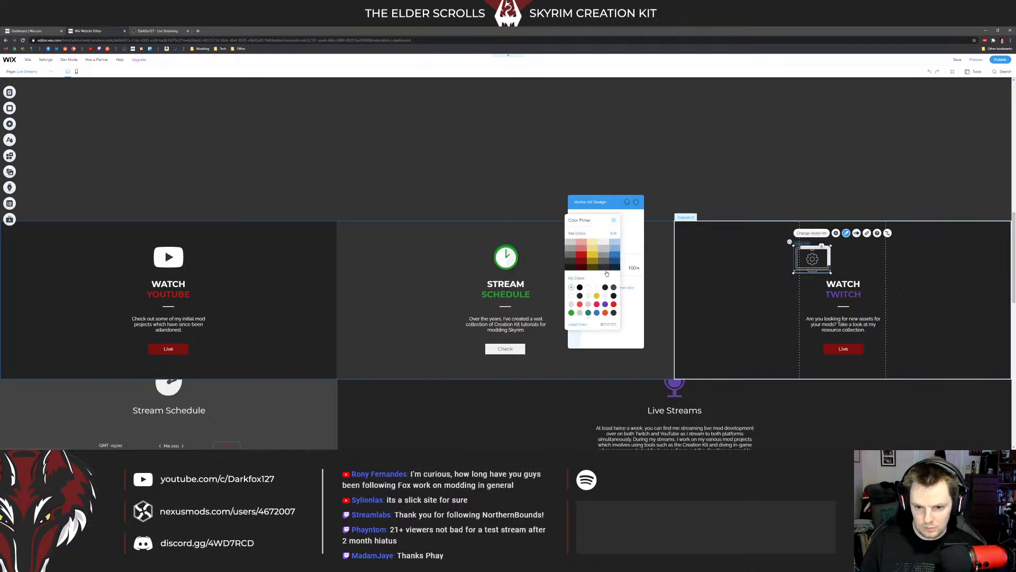
left_click(597, 297)
left_click(806, 260)
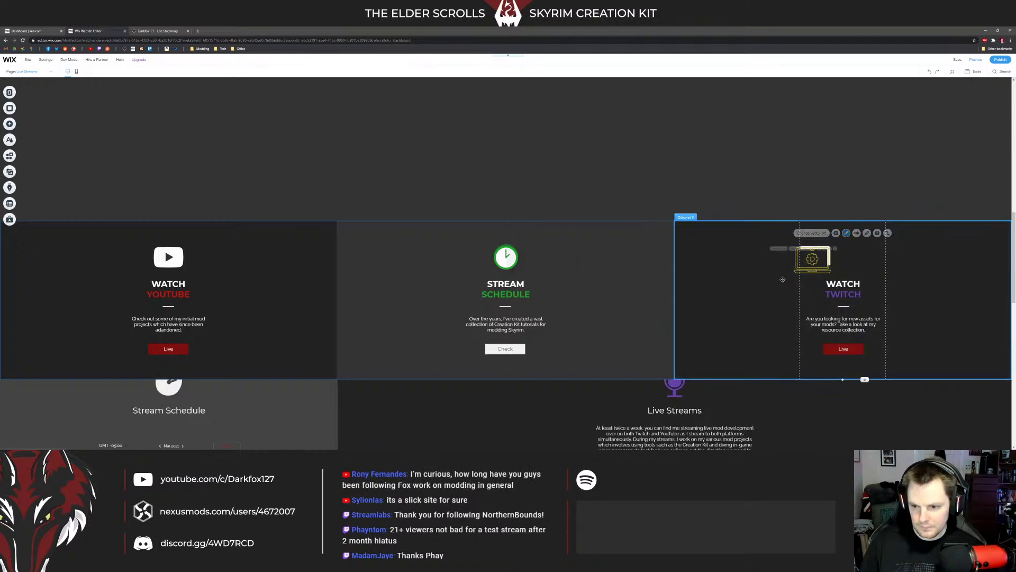
left_click_drag(816, 268, 846, 266)
Step: Examine the laptop icon's shadow, link and animation options
left_click(875, 231)
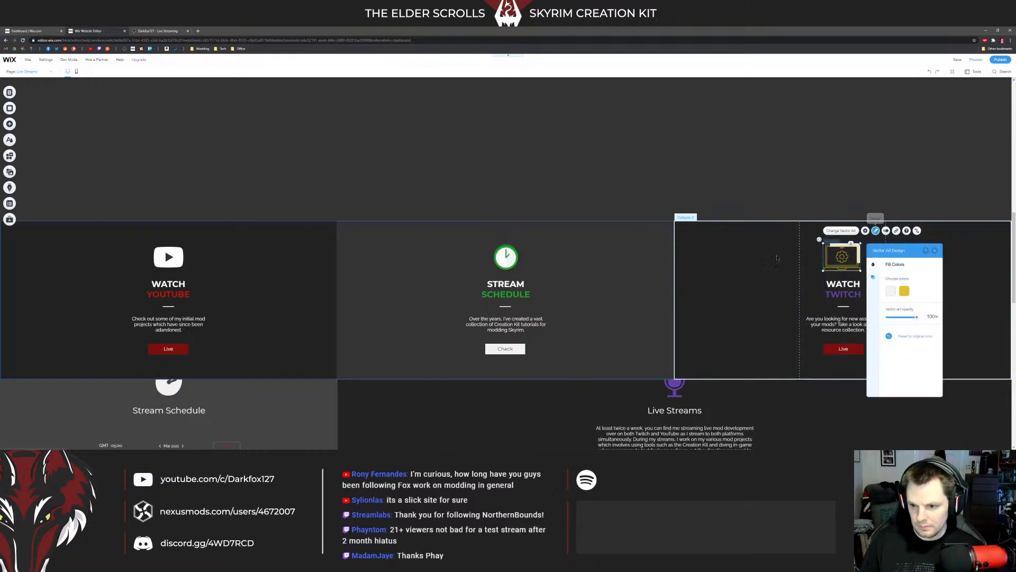
left_click(874, 278)
left_click(929, 284)
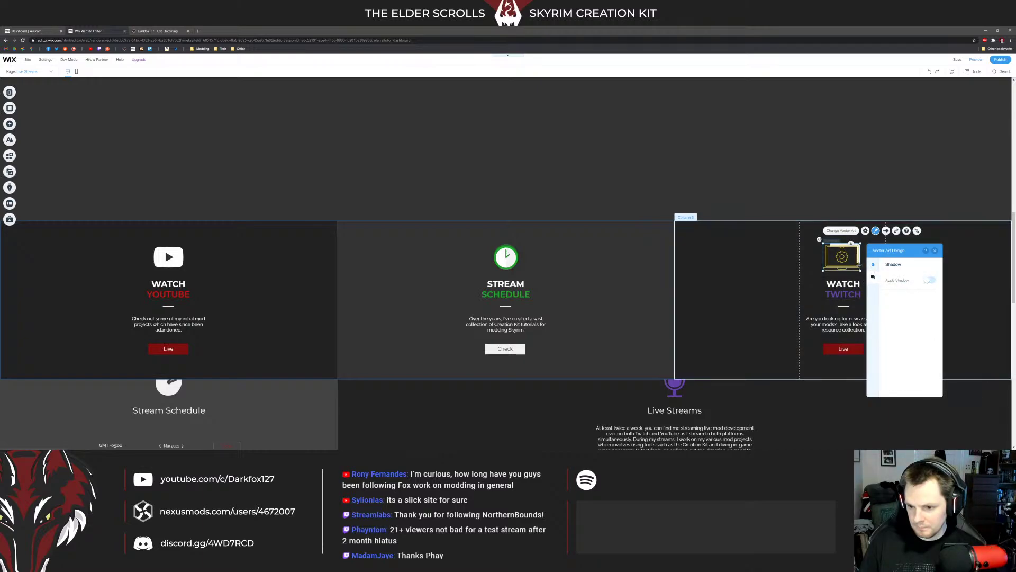
left_click(934, 251)
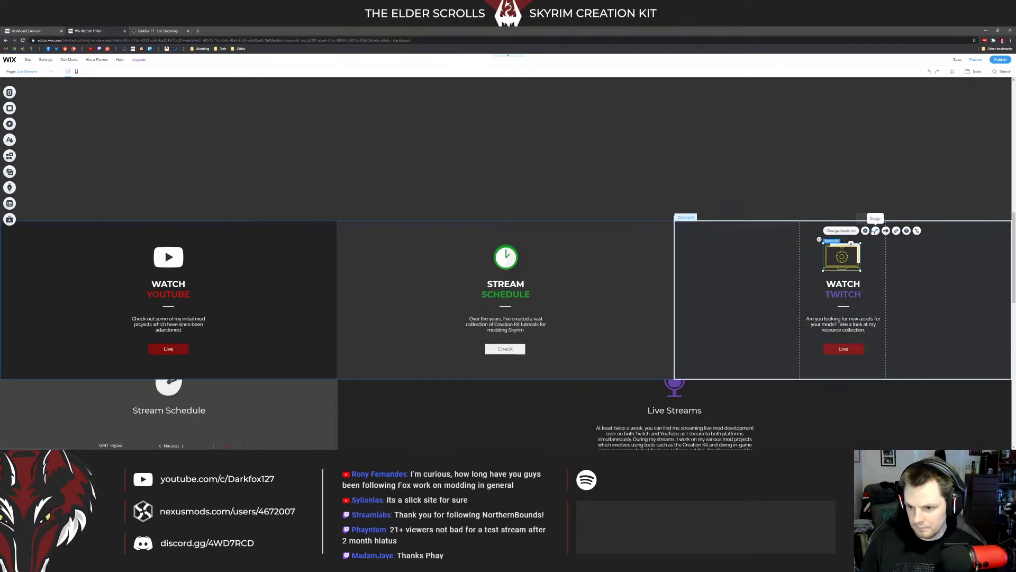
left_click(866, 231)
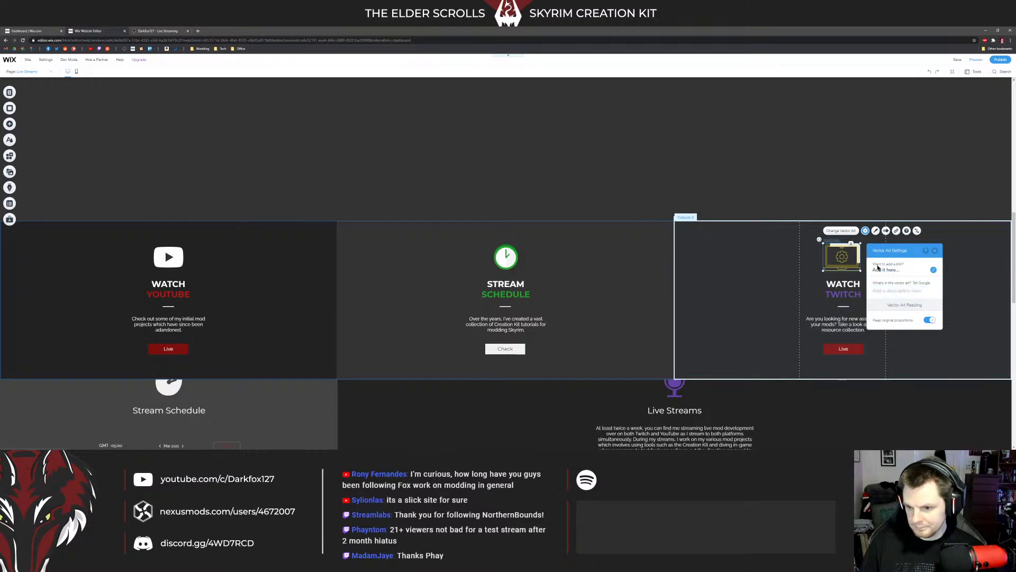
left_click(886, 230)
left_click(900, 191)
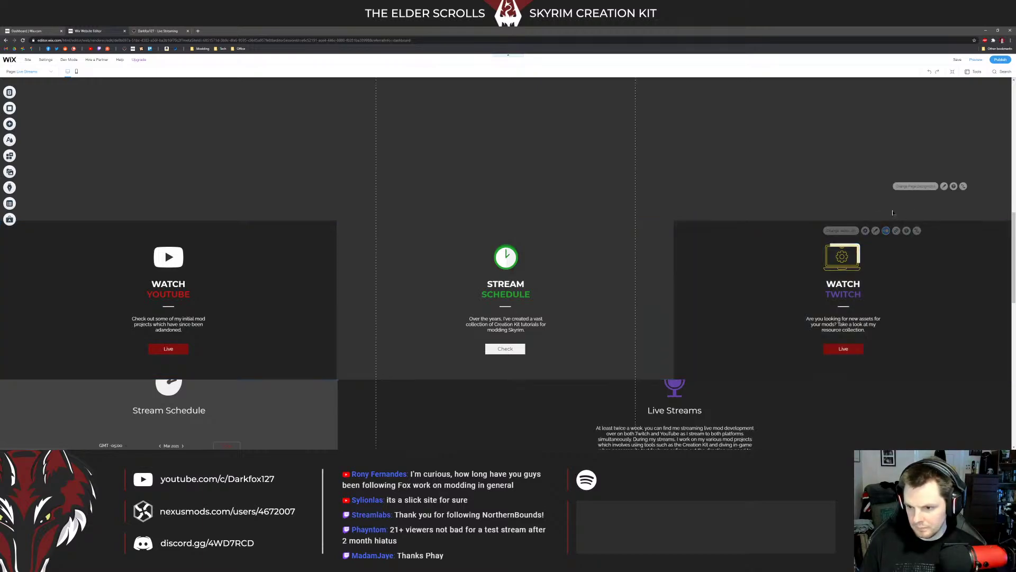
Step: Nudge the laptop icon slightly so it lines up with the centre of the heading beneath it
left_click(844, 289)
left_click(847, 265)
left_click(844, 257)
left_click_drag(844, 257, 843, 257)
Step: Replace the heading text under the laptop icon with "PC" on the first line and "SPECS" on the second
left_click(842, 290)
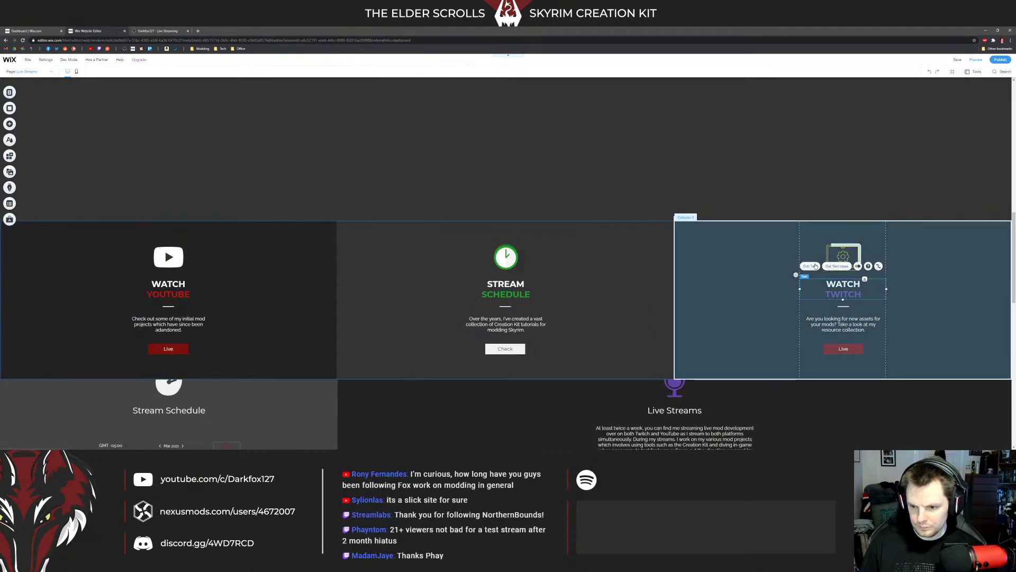
left_click(816, 267)
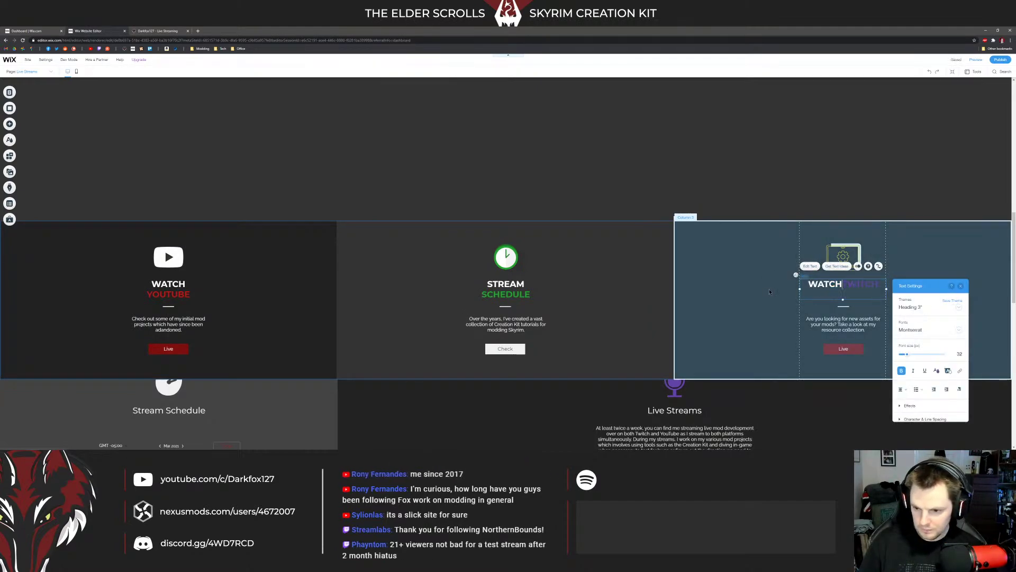
key("BackSpace")
type("TCH")
key("Return")
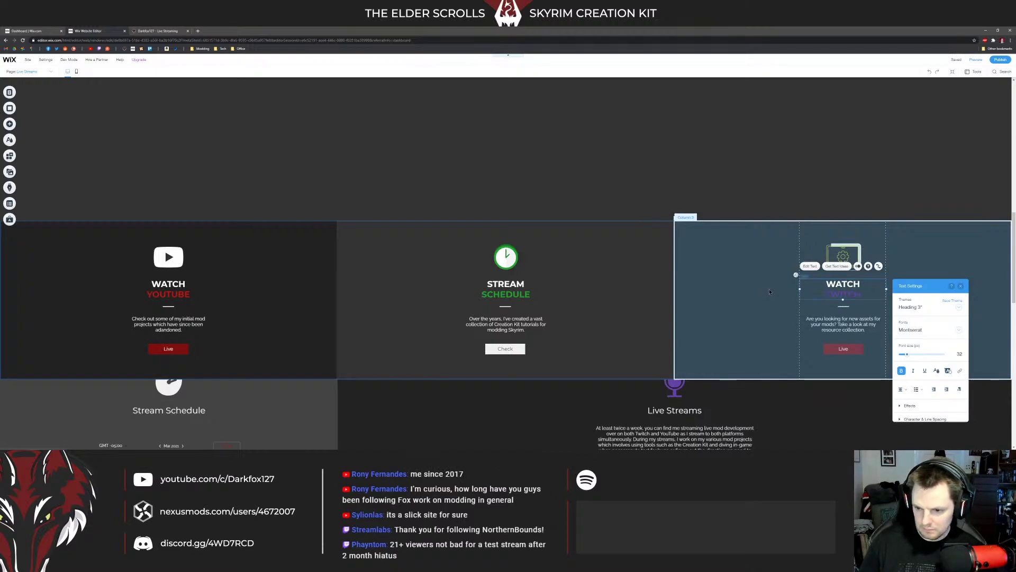
key("BackSpace")
key("BackSpace")
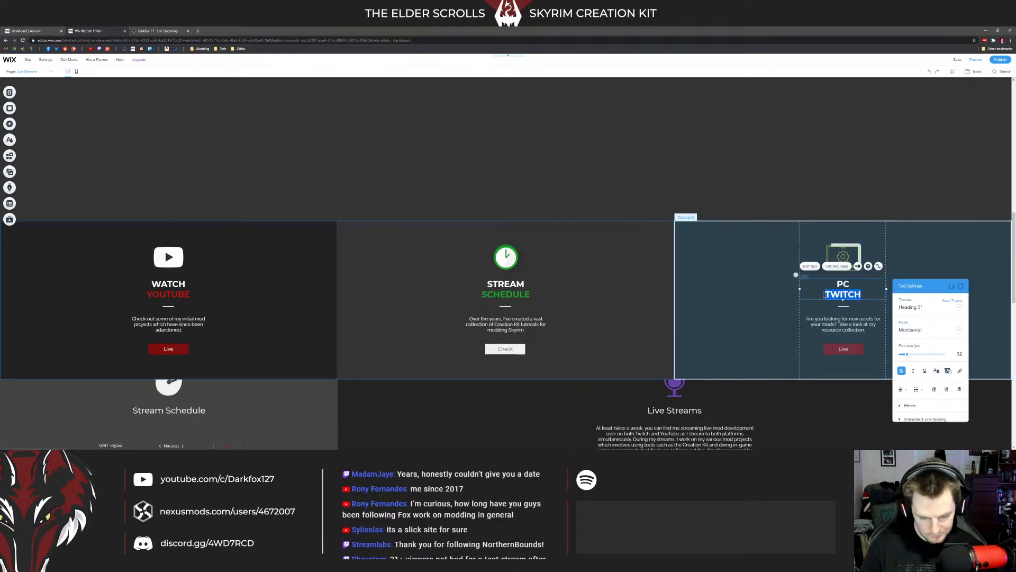
type("SPECS")
Step: Colour the word SPECS in the new heading yellow to match the laptop icon
key("ctrl+shift+Left")
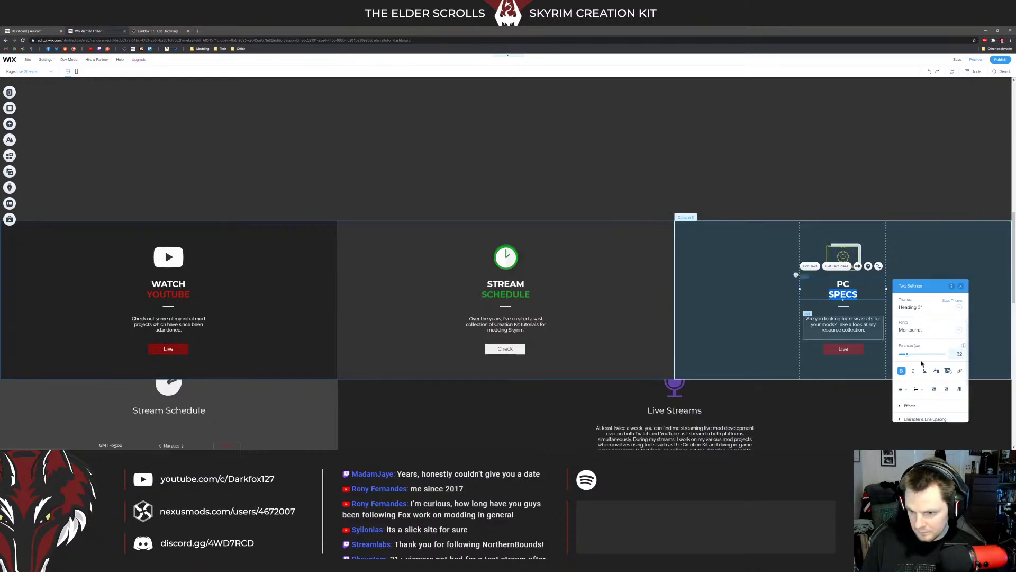
left_click(936, 372)
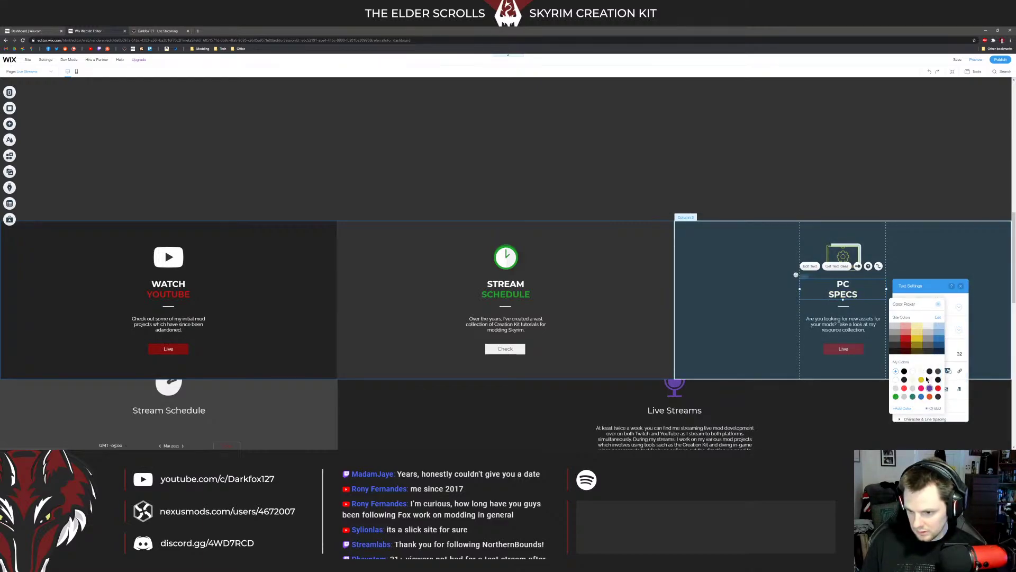
left_click(695, 308)
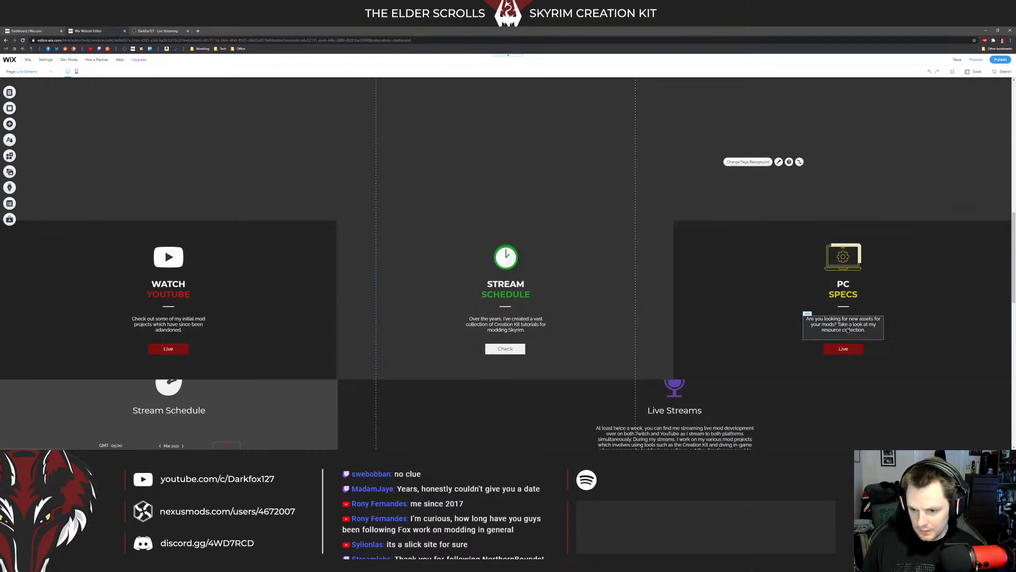
left_click(812, 321)
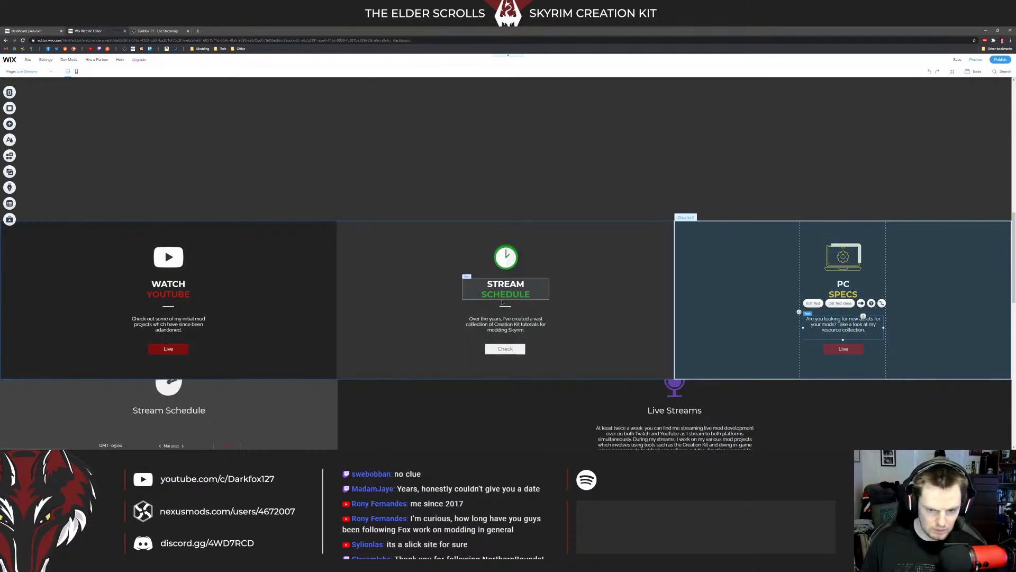
left_click(731, 284)
left_click(739, 331)
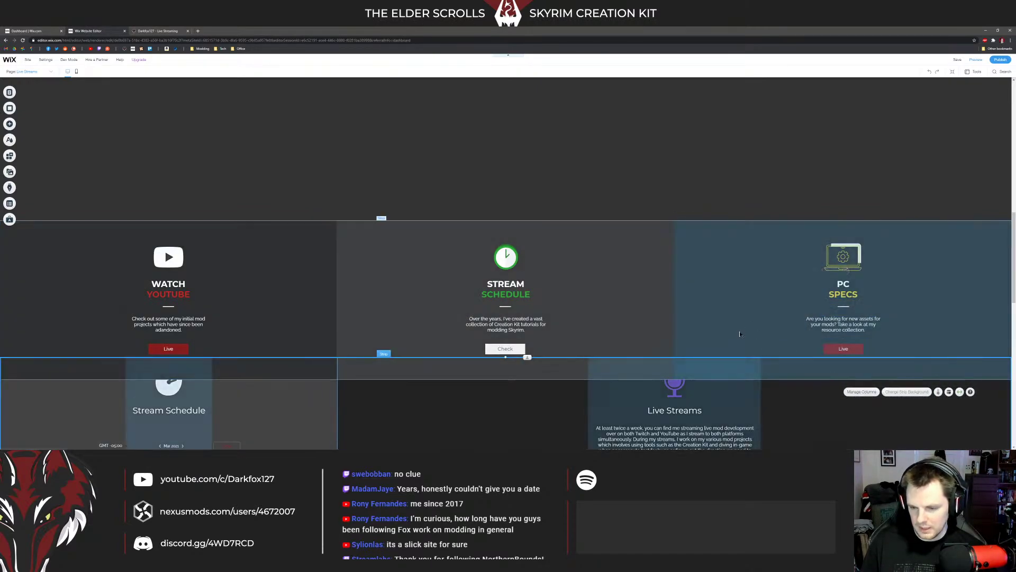
Step: Look up the link assigned to the Google Spec Sheet button in the PC Specifications section
scroll(706, 337, "down", 3)
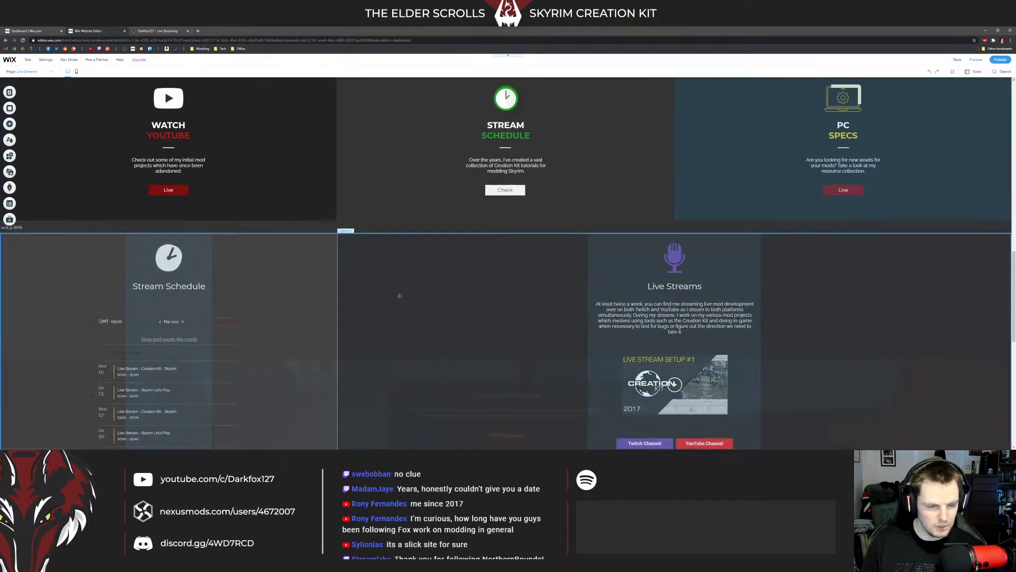
scroll(388, 289, "down", 3)
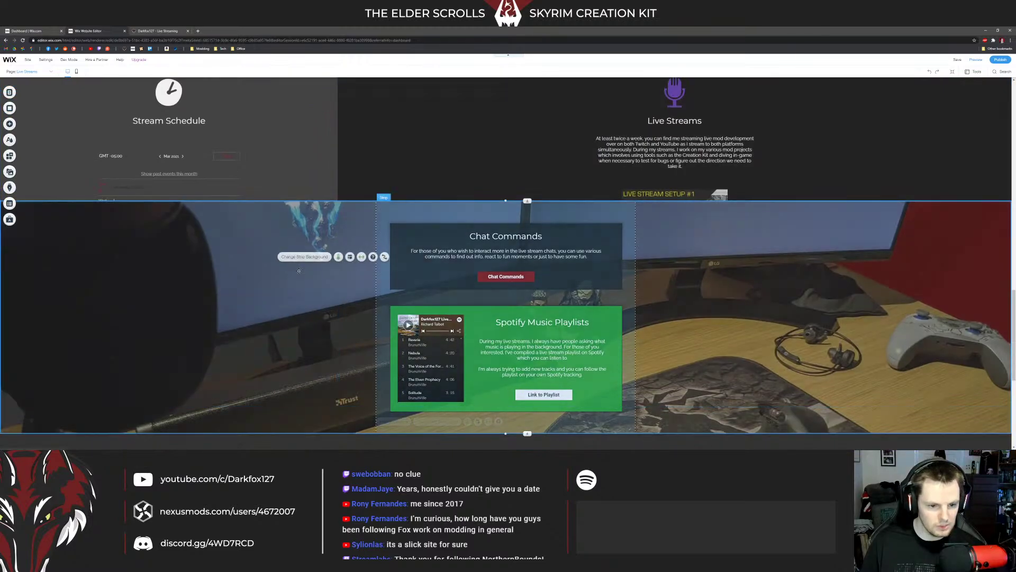
left_click(247, 279)
scroll(248, 279, "down", 4)
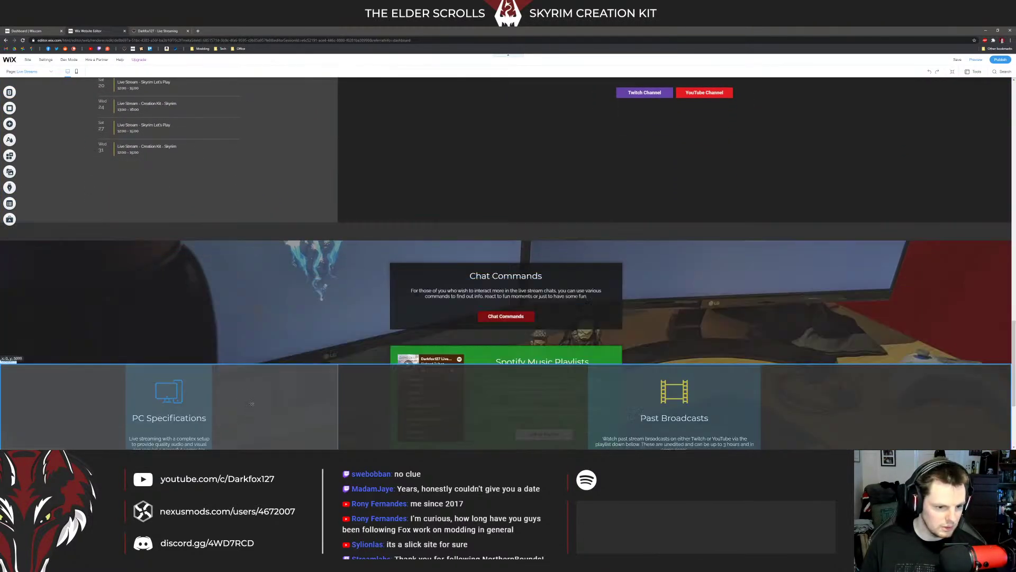
scroll(268, 349, "down", 3)
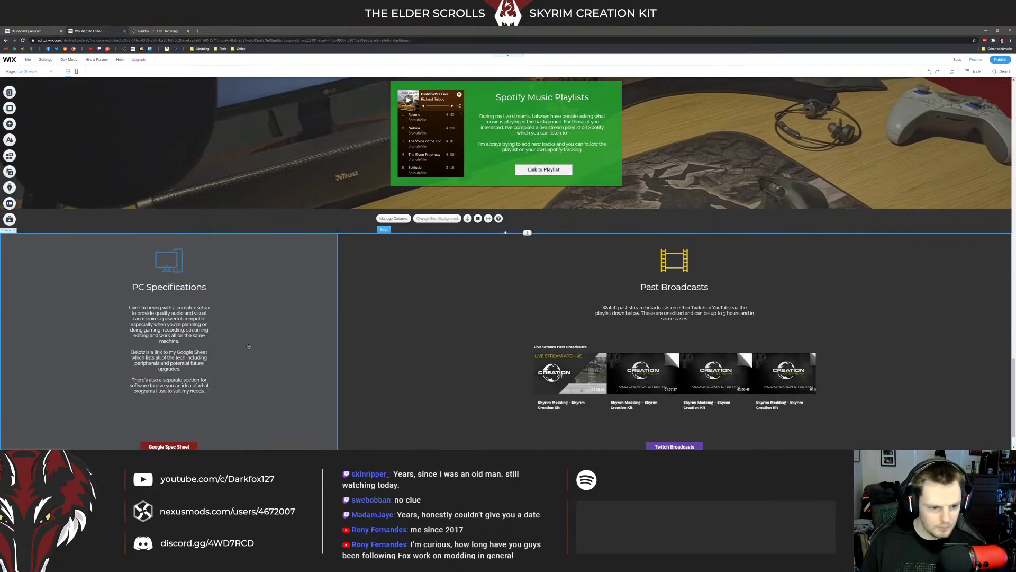
left_click(209, 331)
scroll(225, 334, "down", 1)
key("Tab")
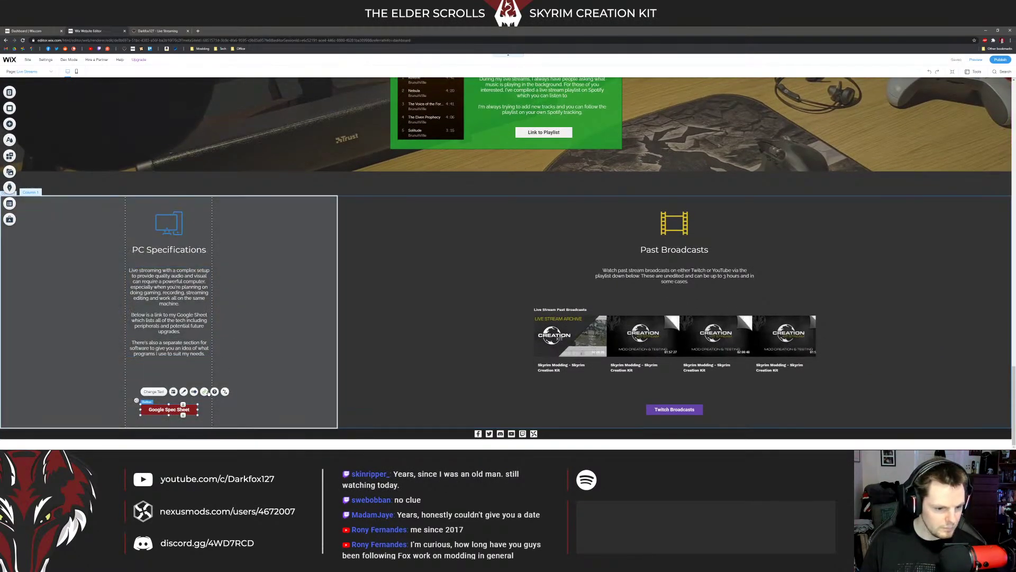
left_click(206, 391)
left_click(576, 202)
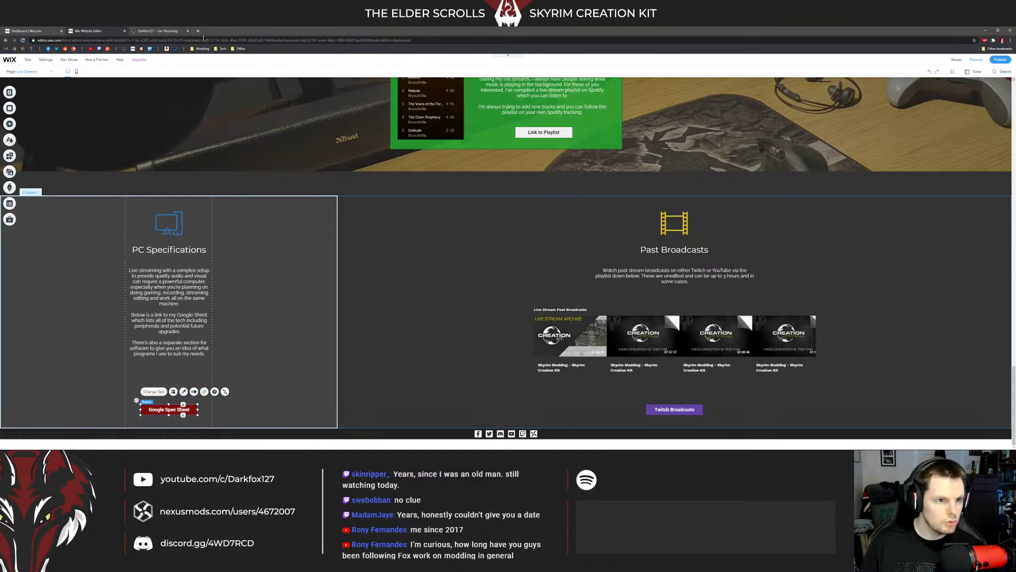
Step: Open the Google apps list in a new browser tab and close that tab
left_click(198, 31)
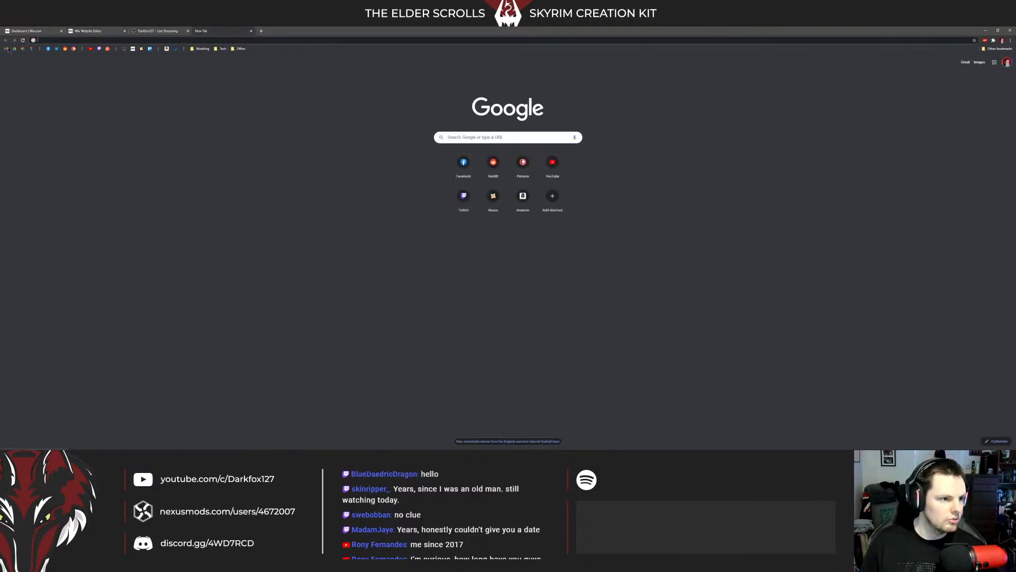
left_click(6, 48)
key("ctrl+w")
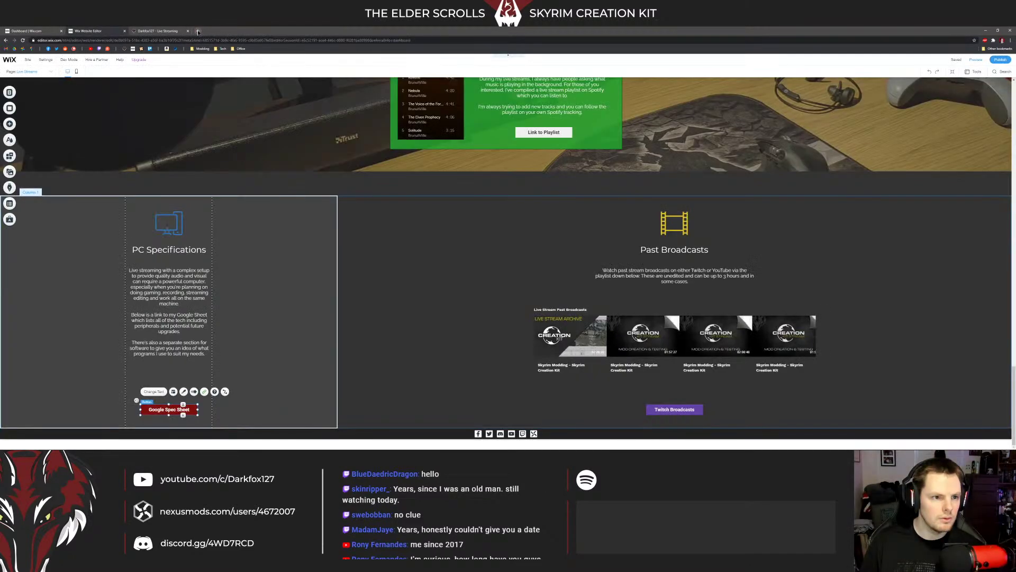
key("ctrl+t")
left_click(995, 62)
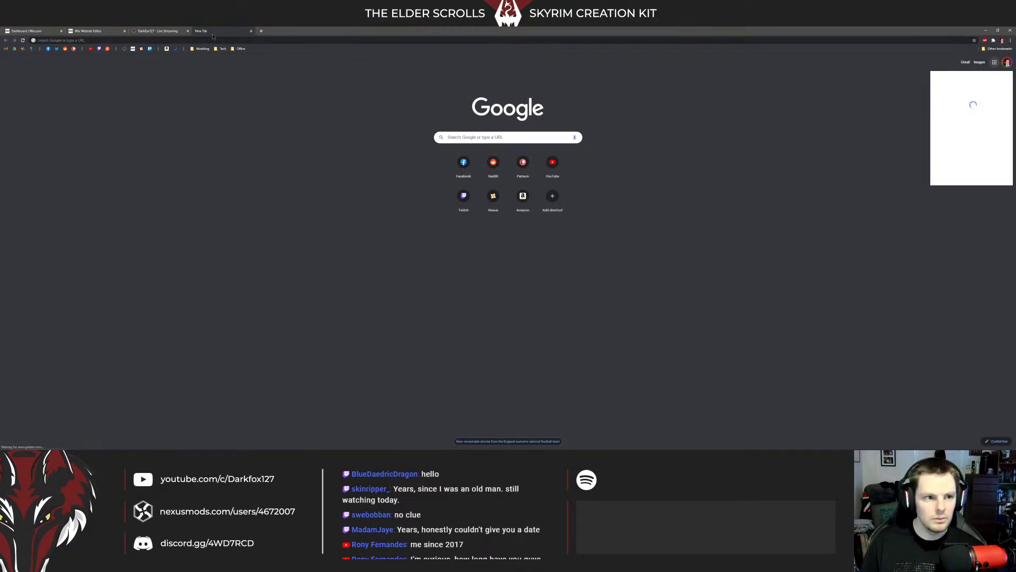
key("ctrl+w")
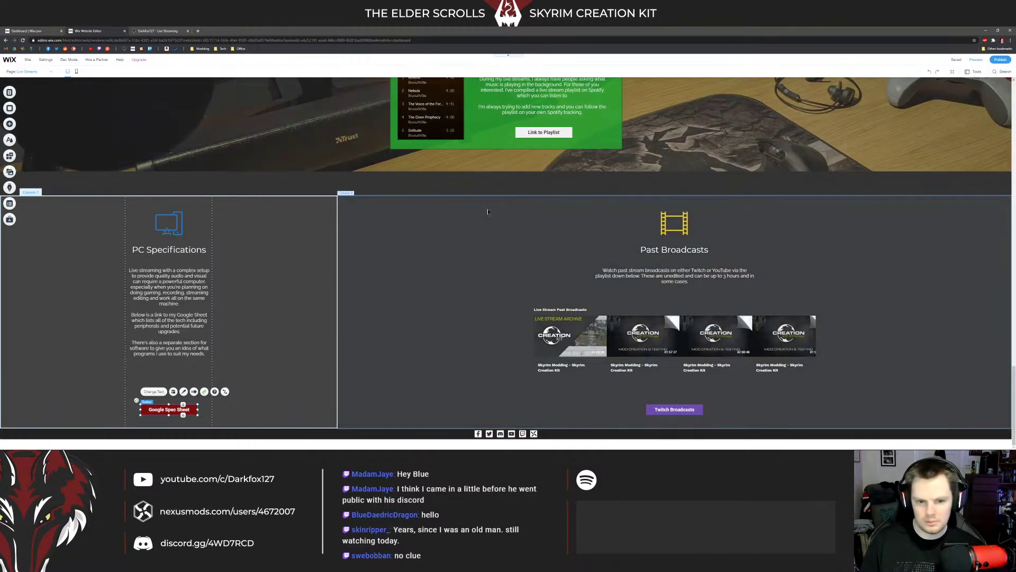
Step: Replace the web address linked from the PC Specs column's Live button with the Google spec sheet's sharing address
left_click(318, 318)
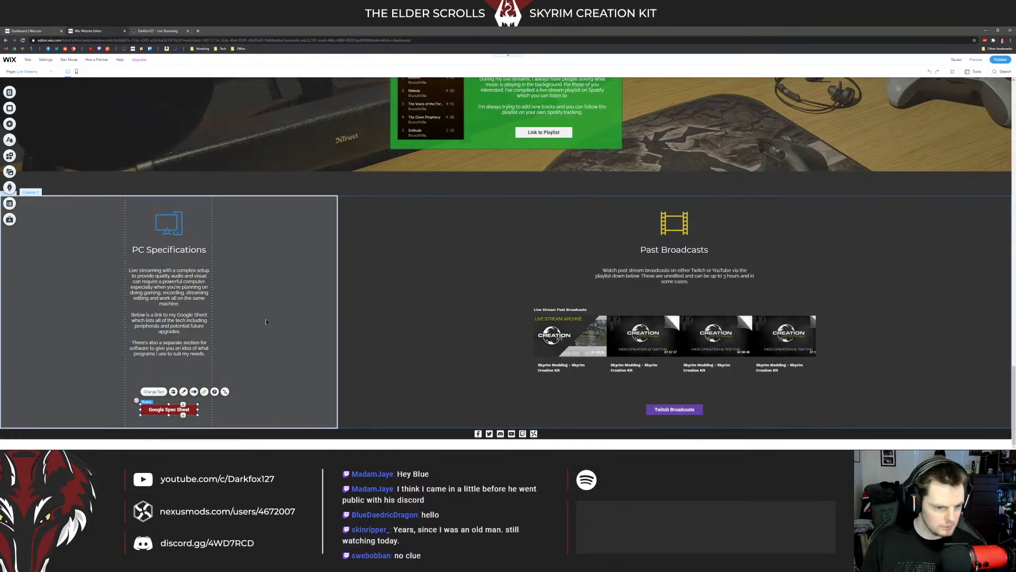
scroll(569, 323, "up", 15)
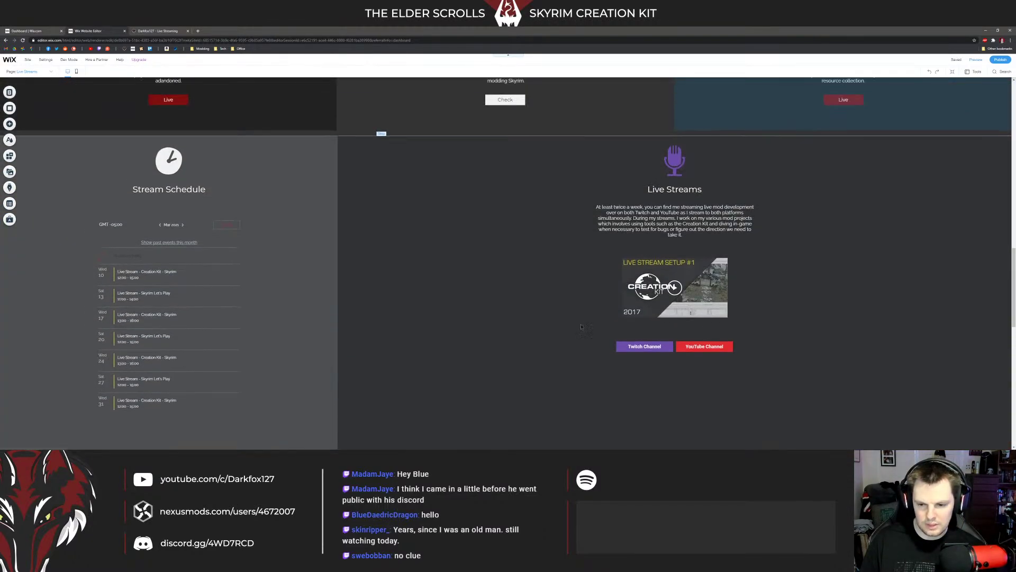
scroll(588, 326, "up", 1)
left_click(843, 338)
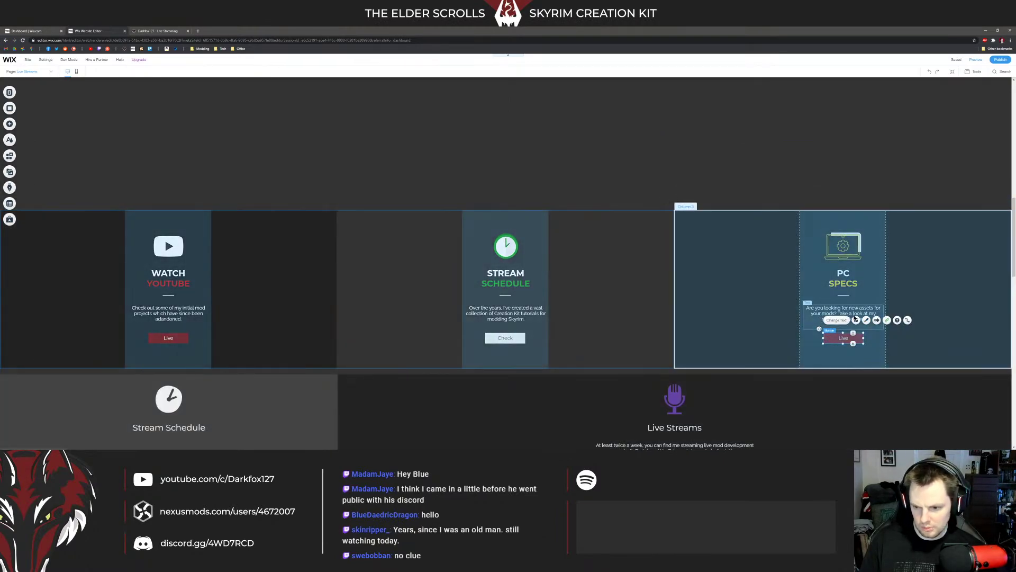
left_click(876, 319)
left_click(887, 319)
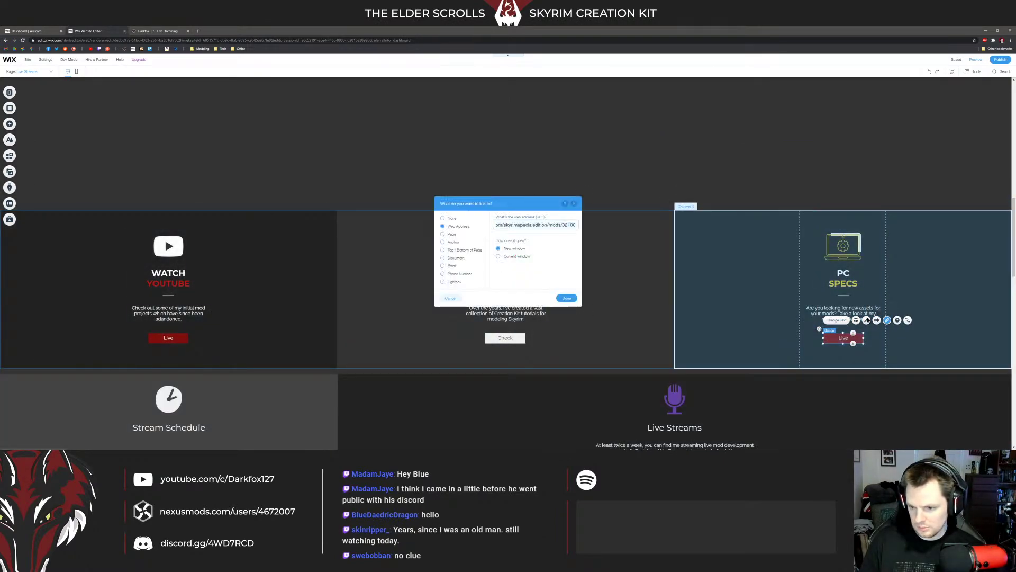
left_click(528, 239)
left_click(509, 225)
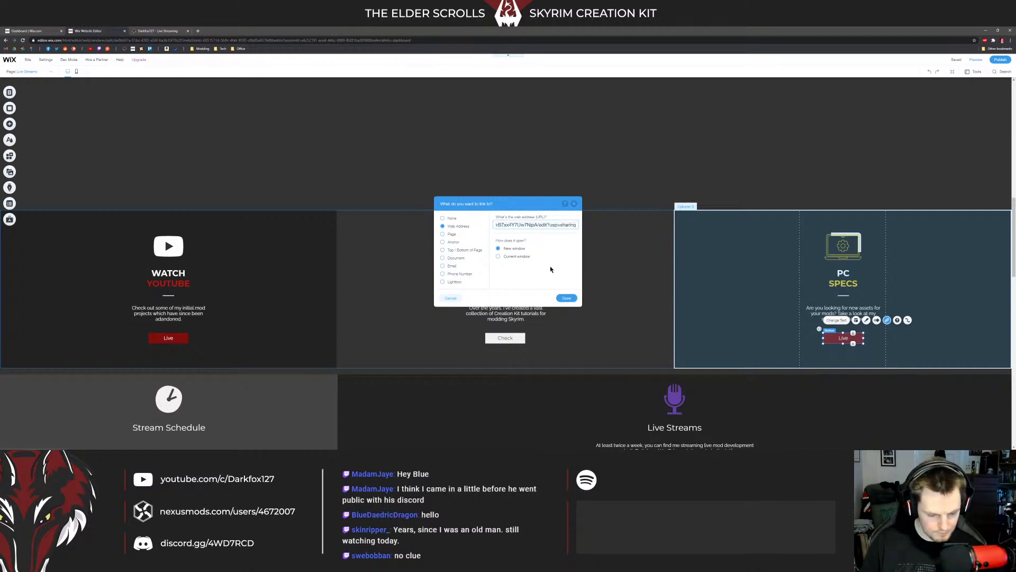
left_click(567, 298)
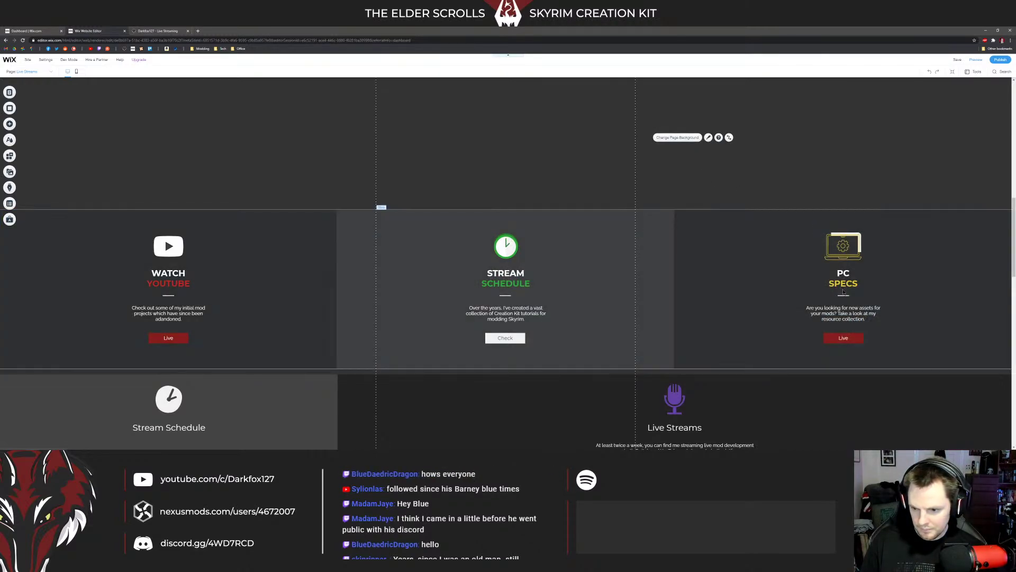
Step: Change the PC Specs column's button label to "View"
double_click(843, 338)
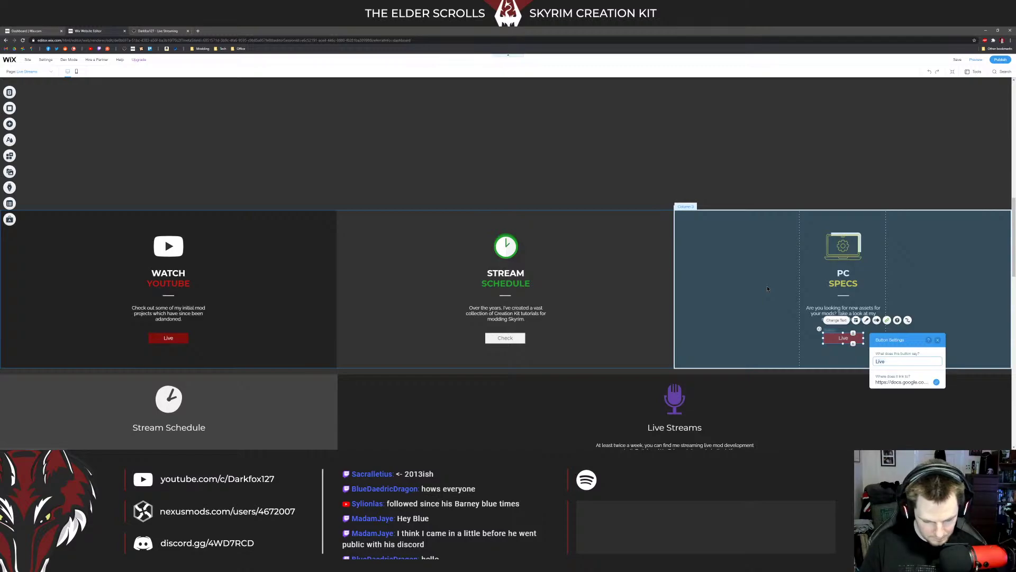
key("BackSpace")
key("BackSpace")
key("BackSpace")
key("BackSpace")
type("View")
left_click(728, 269)
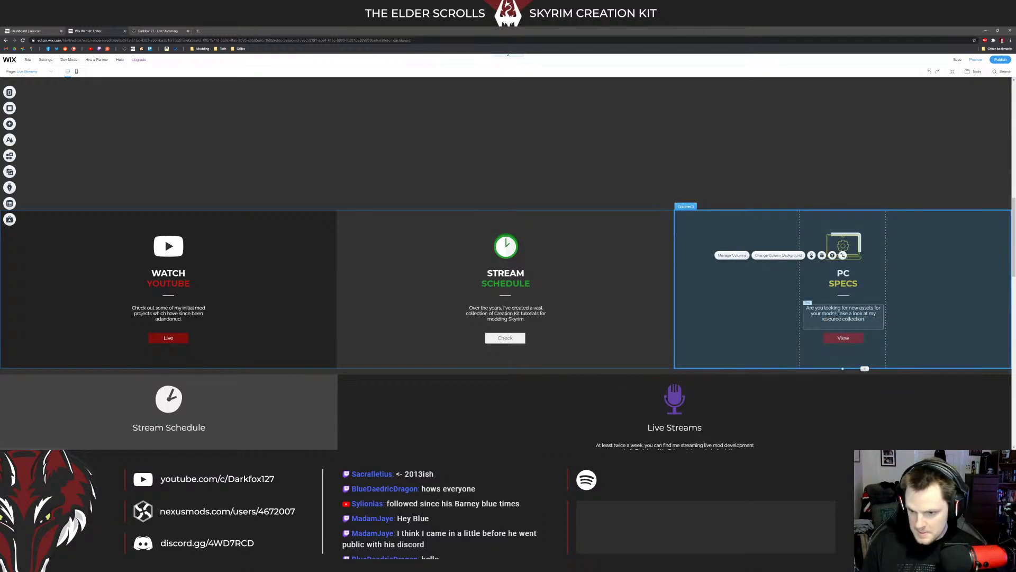
Step: Replace the PC Specs description with "Interesting in knowing what powers my live streams and the creation of my content?"
left_click(836, 313)
left_click(815, 292)
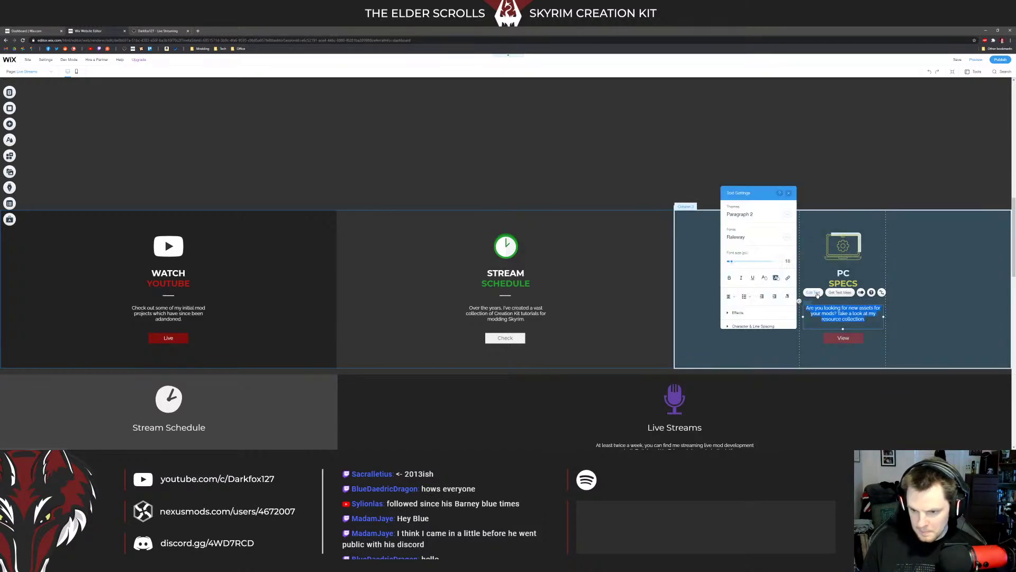
type("Interesting")
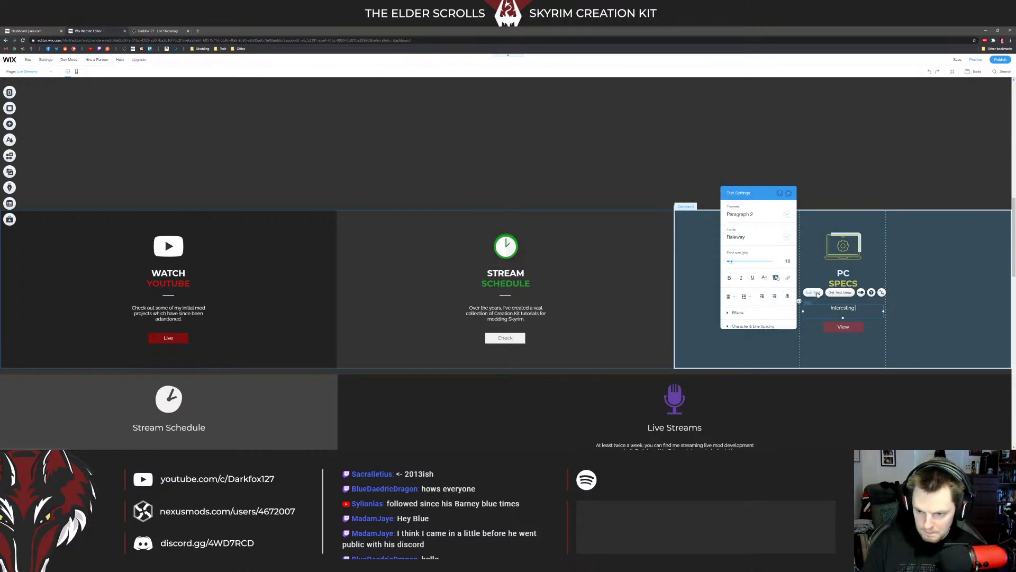
type(" in knowing wha")
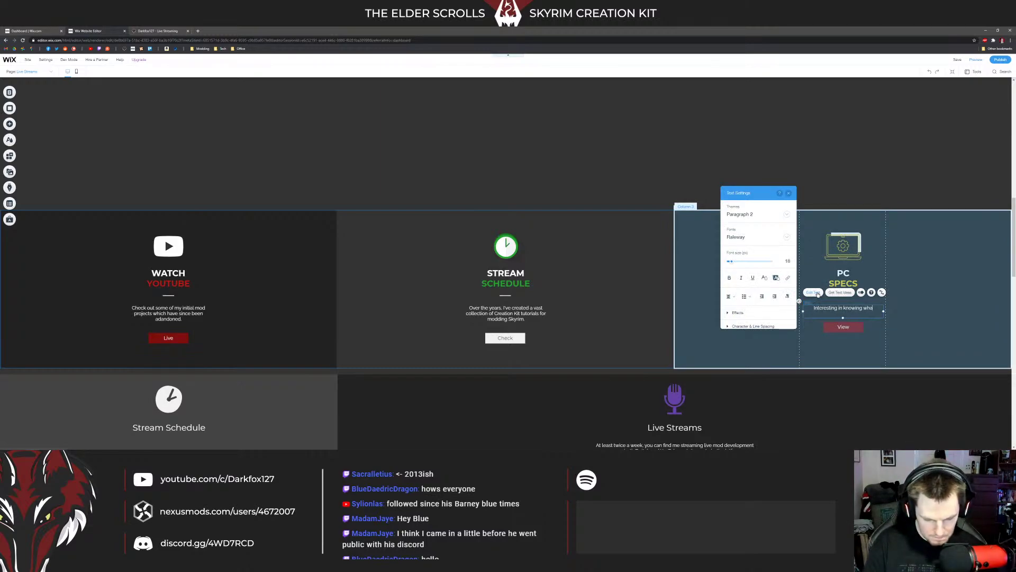
type("t powers my live streams a")
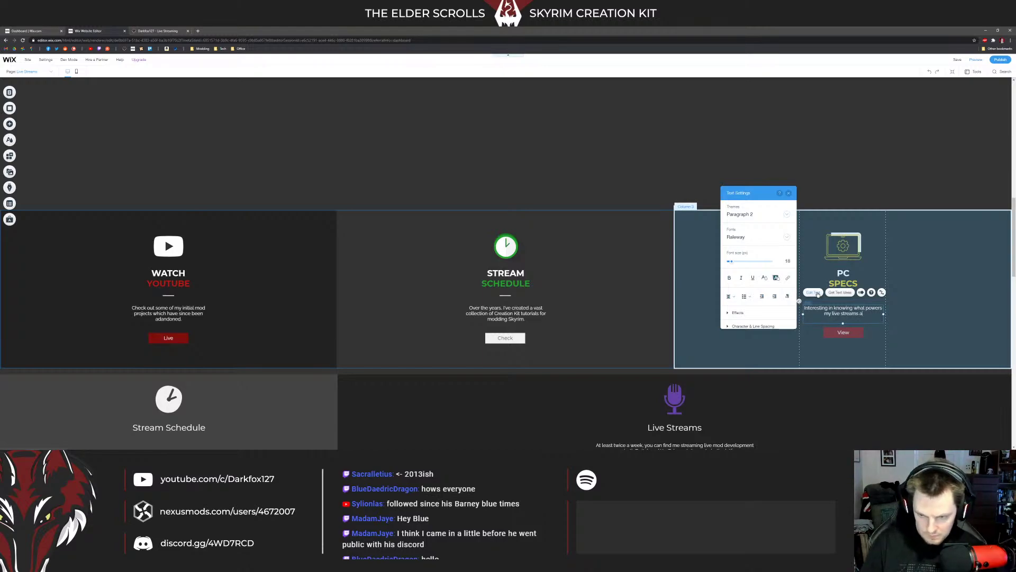
type("nd the creation of my content?")
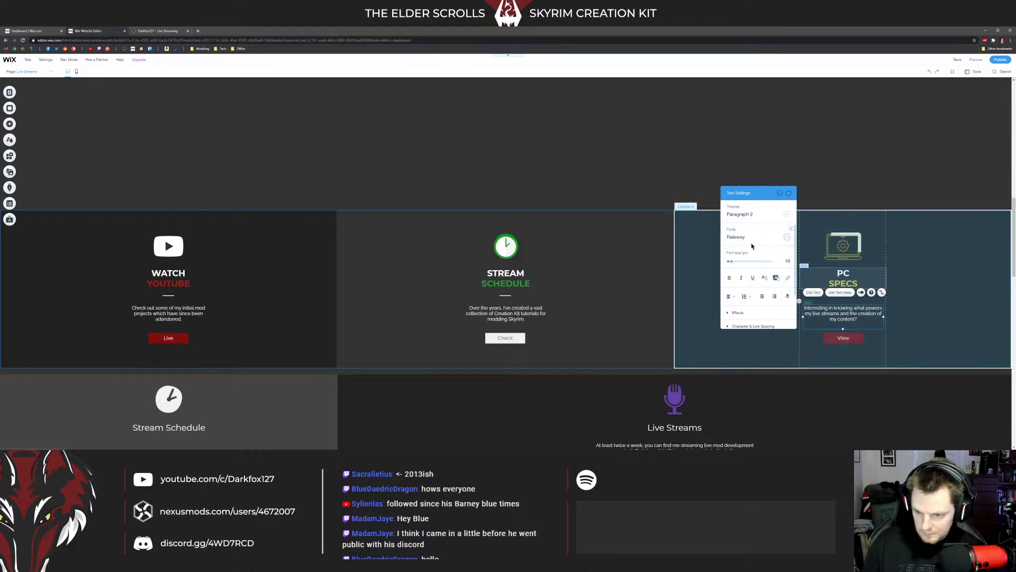
left_click(741, 318)
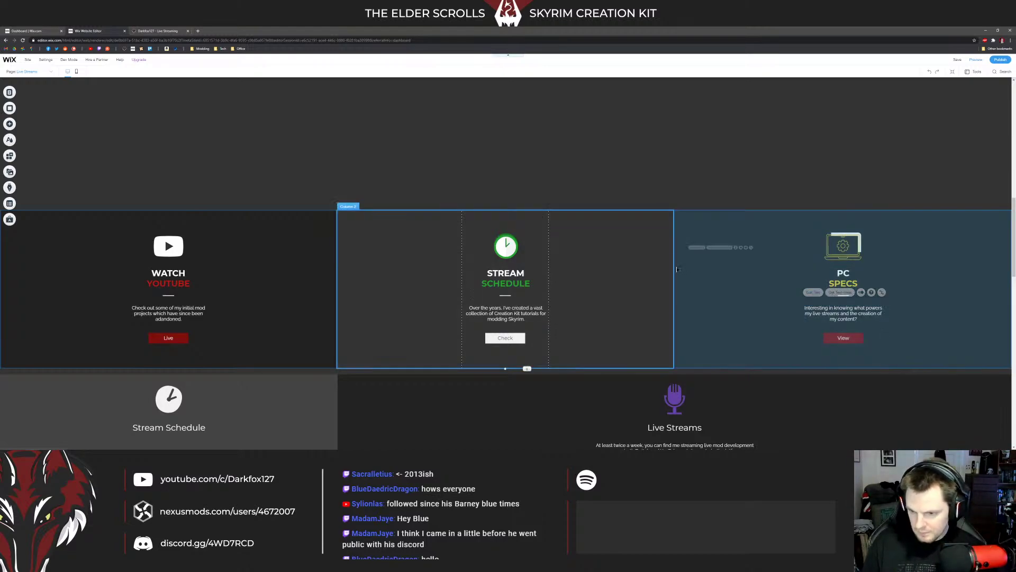
left_click(797, 323)
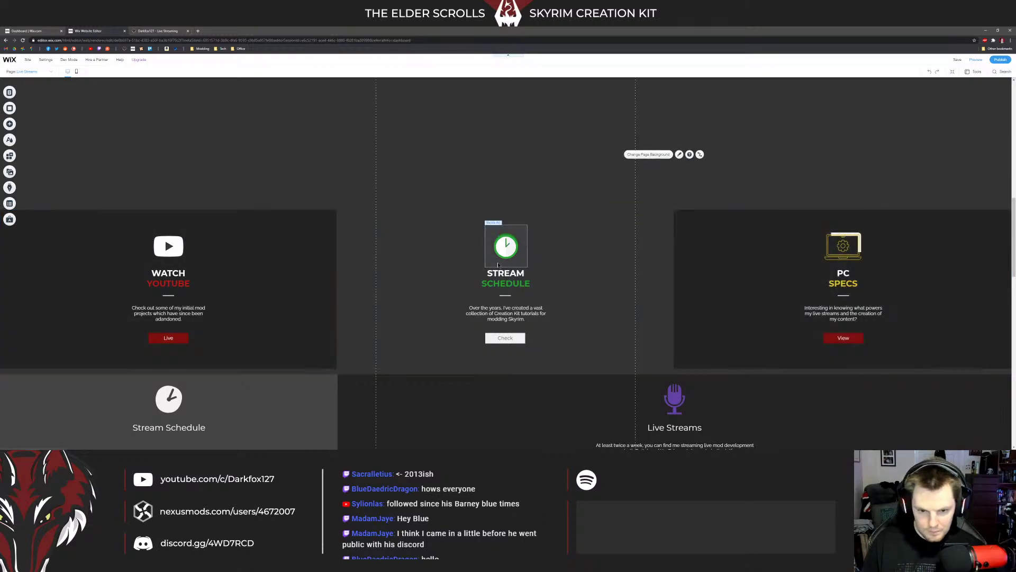
Step: Replace the lower strip's Stream Schedule description with "Want to know when I'm going live? You can check my stream schedule to find out."
left_click(506, 245)
left_click(519, 313)
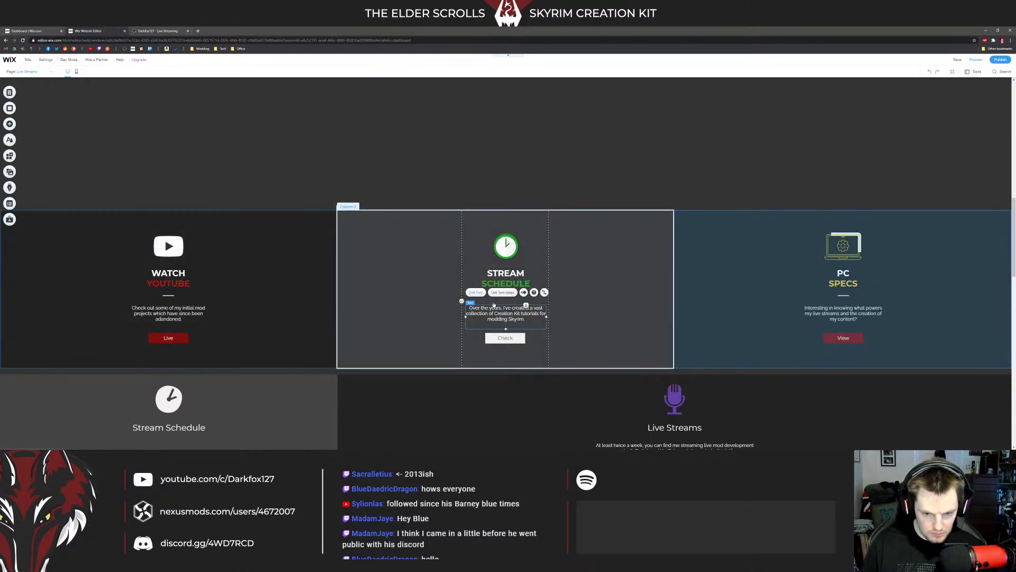
double_click(519, 312)
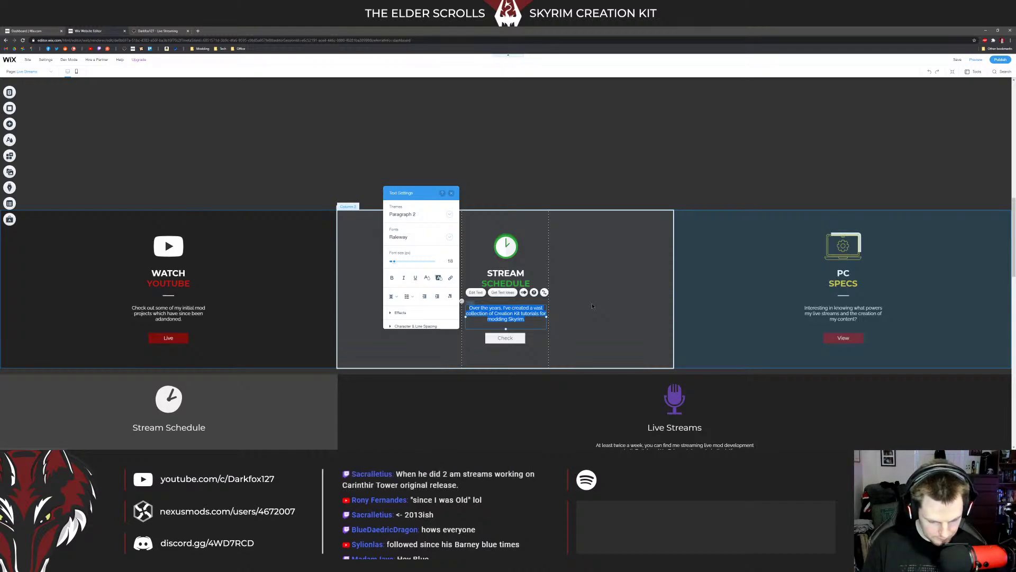
type("Want to know whe")
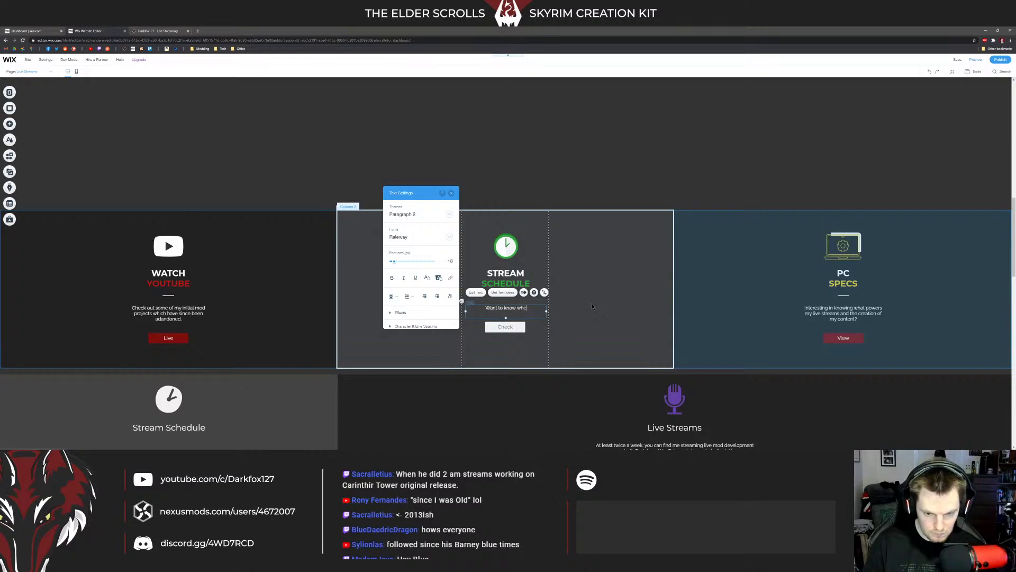
type("n I'm going")
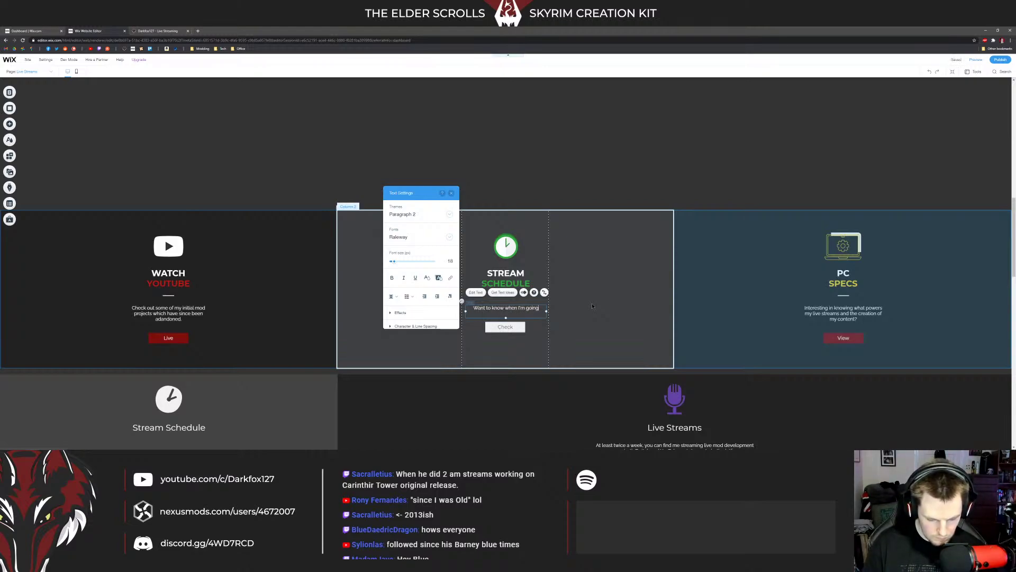
type(" live?")
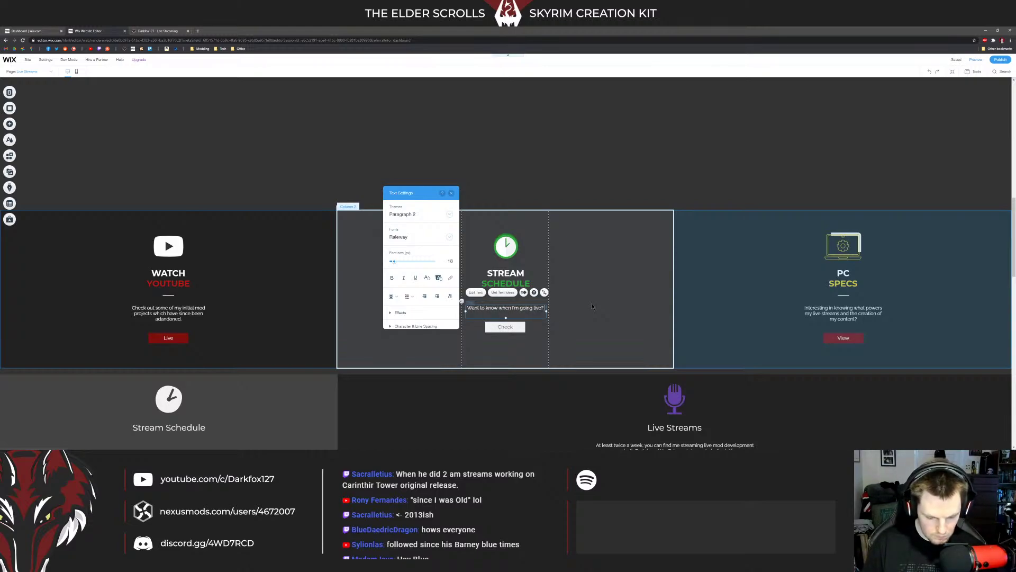
type(" You can check my stream s")
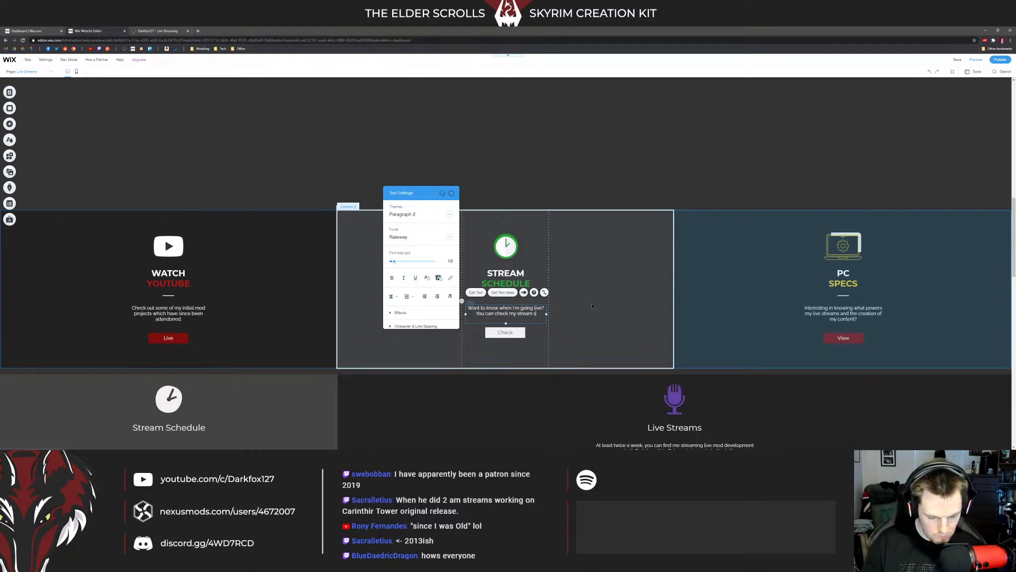
type("cedh")
key("BackSpace")
key("BackSpace")
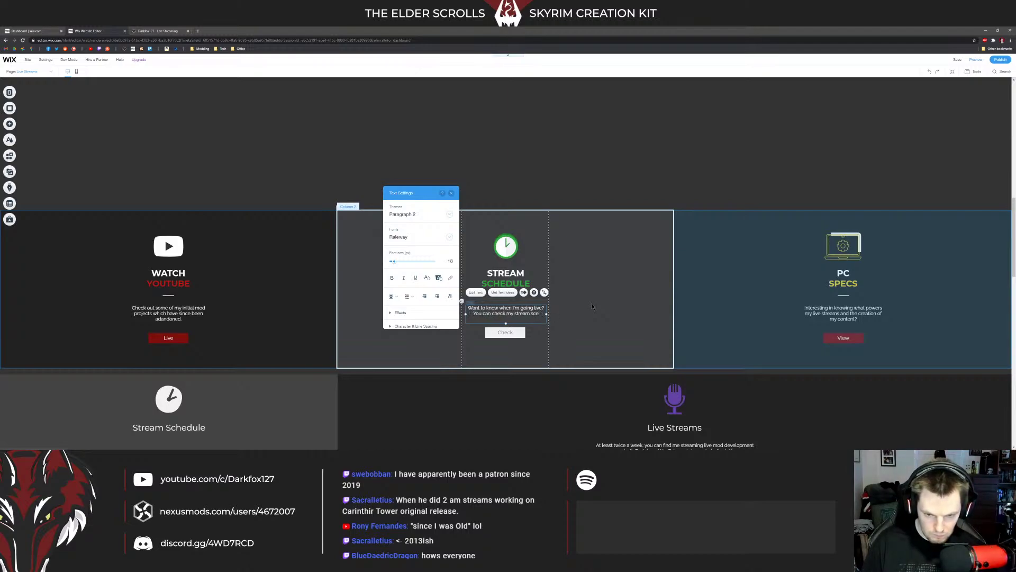
type("hedule")
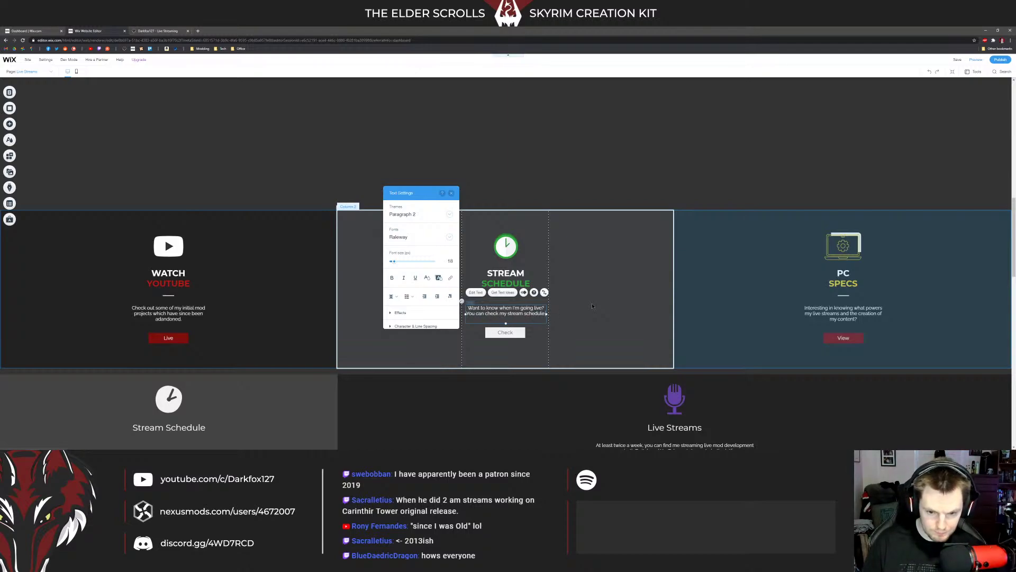
type(" to fi")
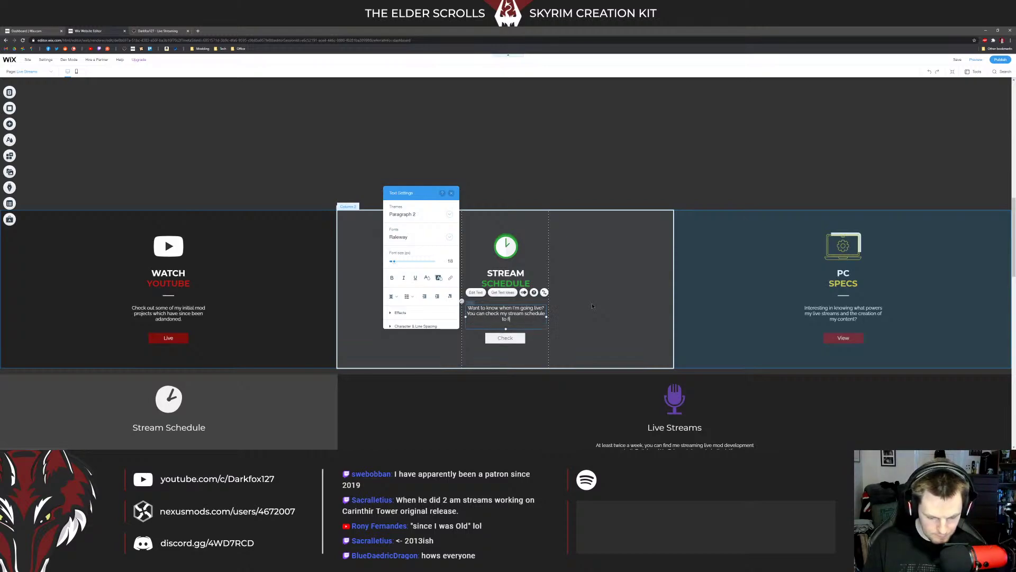
type("nd out.")
left_click(534, 183)
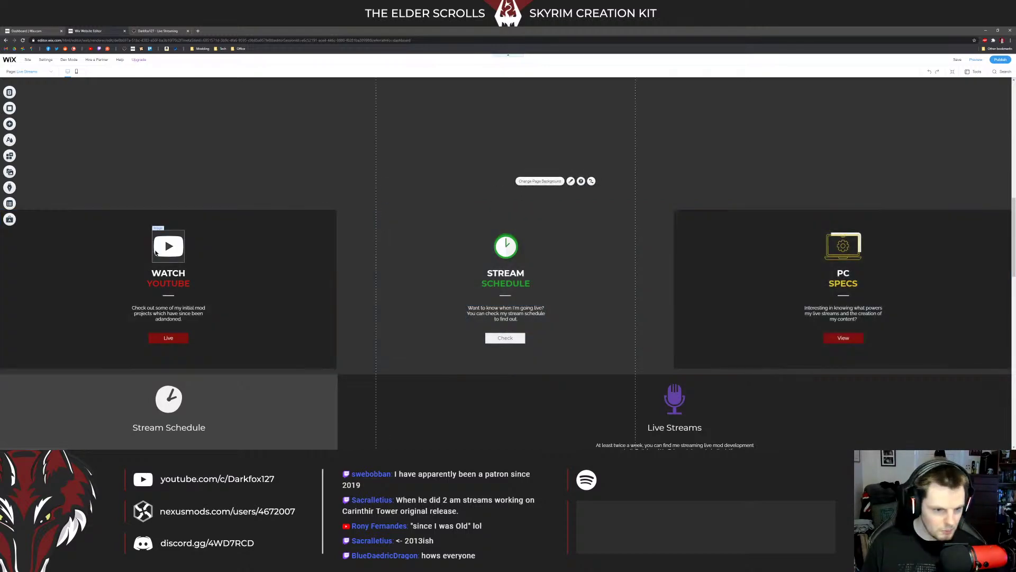
Step: Delete the YouTube icon from the lower strip's Watch YouTube column and put a copy of the PC Specs laptop icon in its place
left_click(174, 252)
left_click(177, 254)
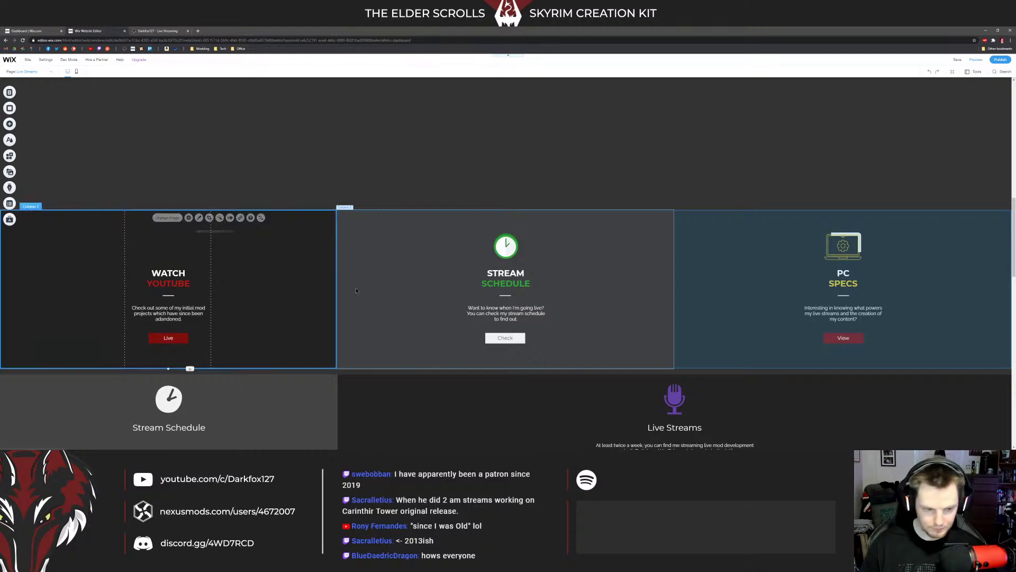
left_click(506, 246)
left_click(506, 246)
left_click(694, 262)
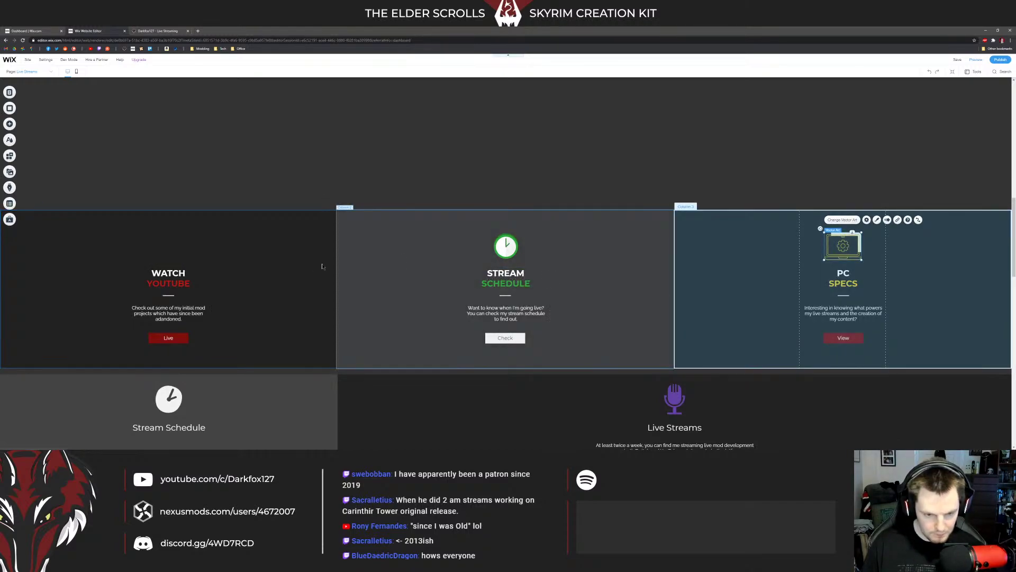
key("ctrl+v")
left_click_drag(988, 242, 184, 243)
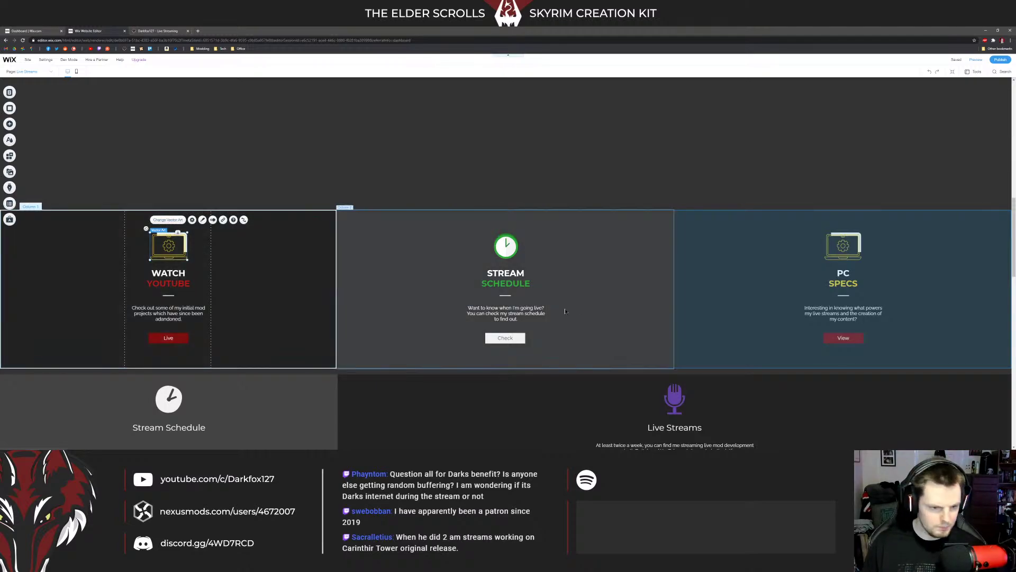
Step: Copy the new Stream Schedule description from the lower strip over the description in the upper strip's Stream Schedule column
scroll(565, 311, "up", 2)
scroll(491, 338, "down", 1)
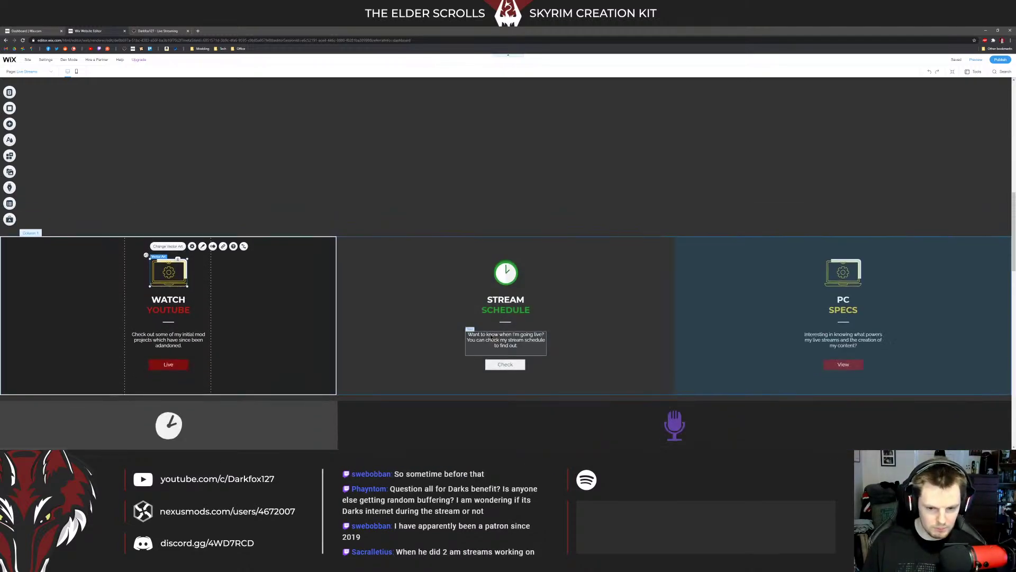
double_click(491, 338)
left_click(609, 232)
scroll(603, 281, "up", 9)
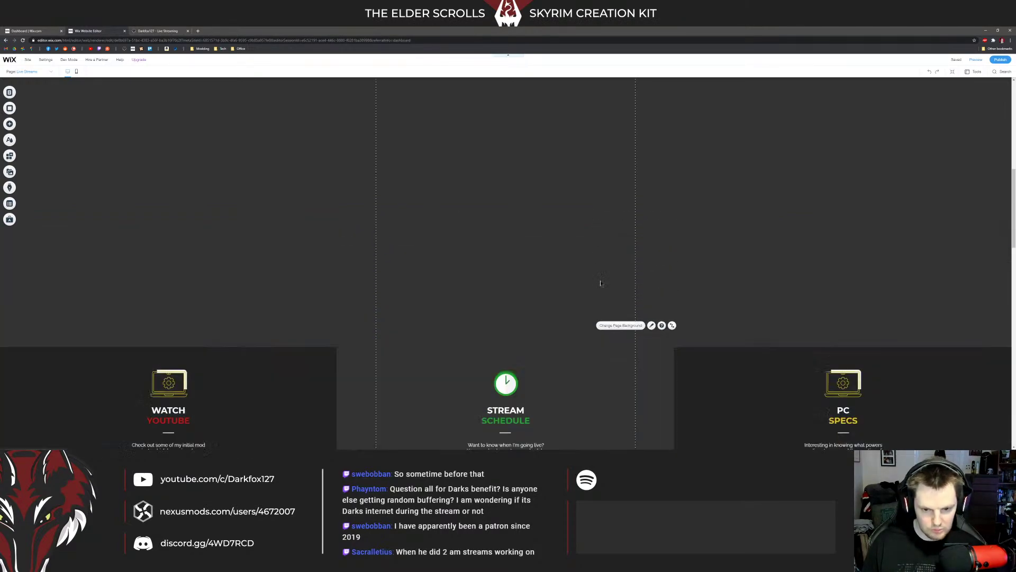
left_click(488, 294)
left_click(476, 275)
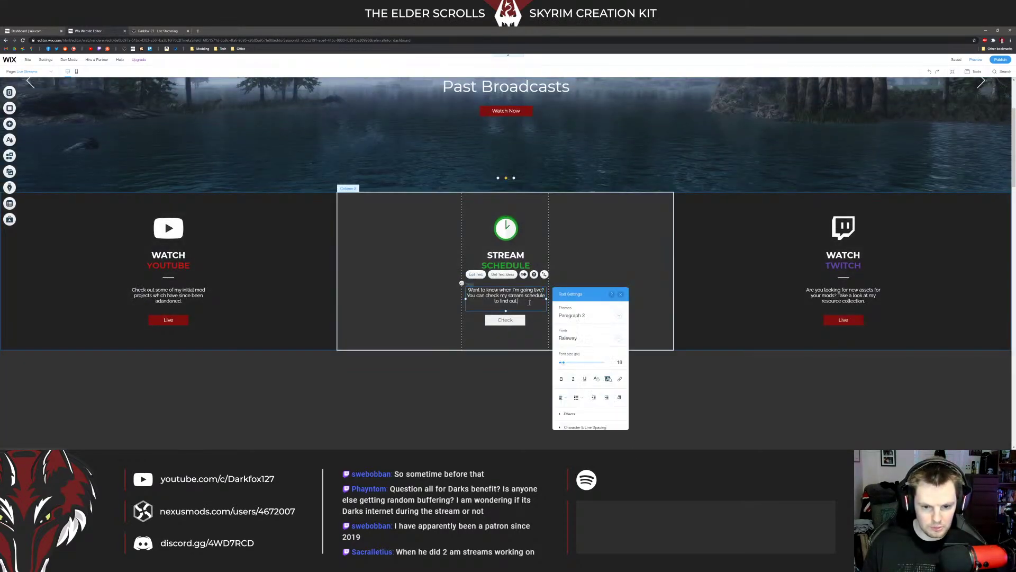
left_click(752, 241)
scroll(702, 236, "down", 2)
Step: Compare the column buttons of the upper icon strip with those of the lower strip
key("Tab")
key("Tab")
key("Tab")
key("Tab")
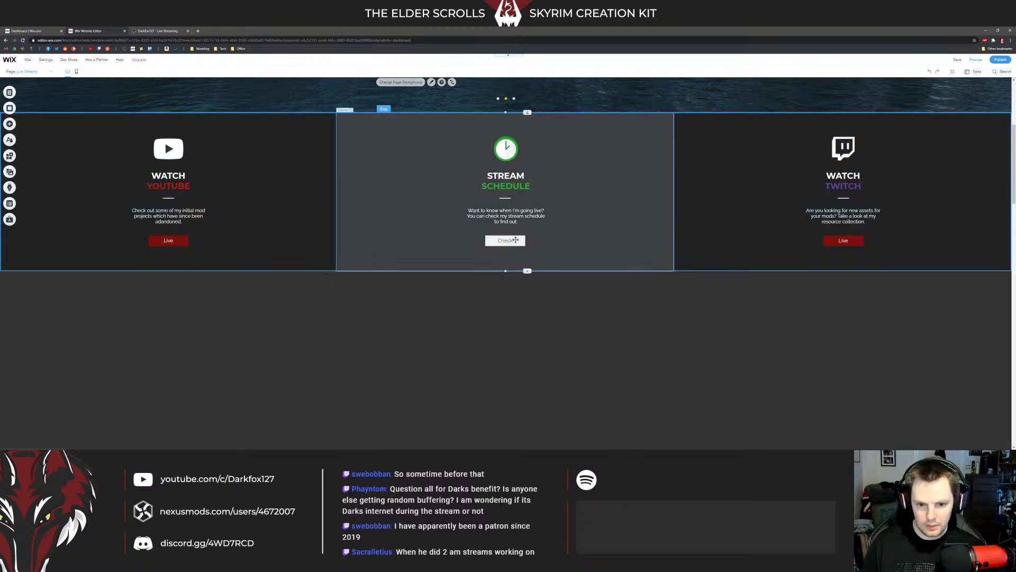
left_click(835, 241)
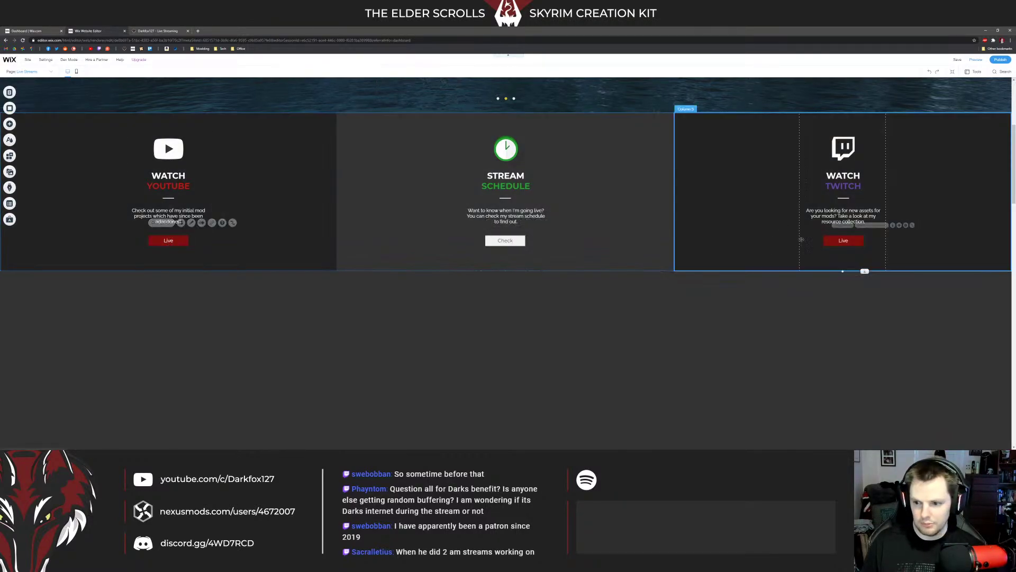
scroll(598, 229, "down", 9)
left_click(516, 390)
scroll(528, 353, "down", 7)
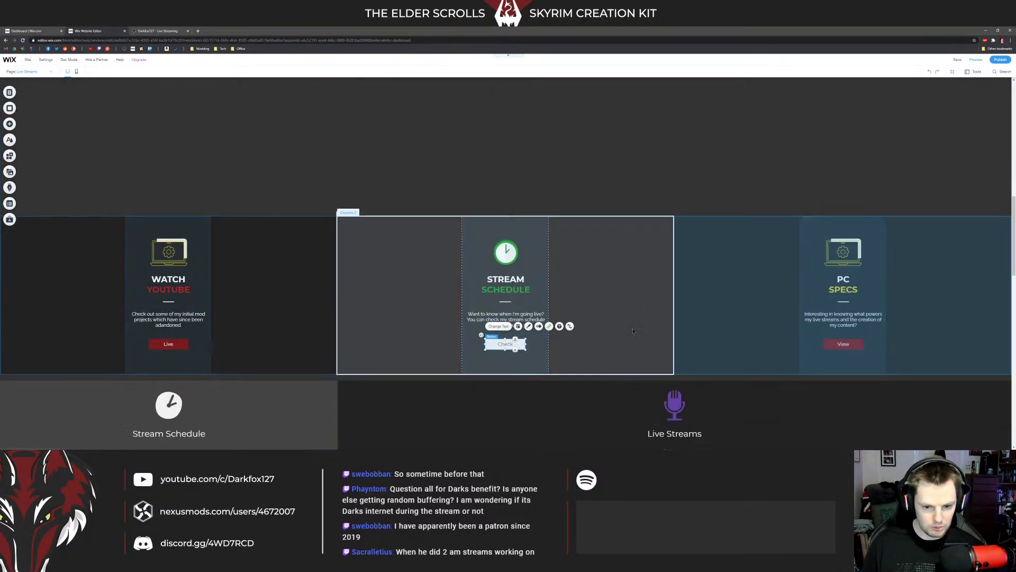
left_click(464, 244)
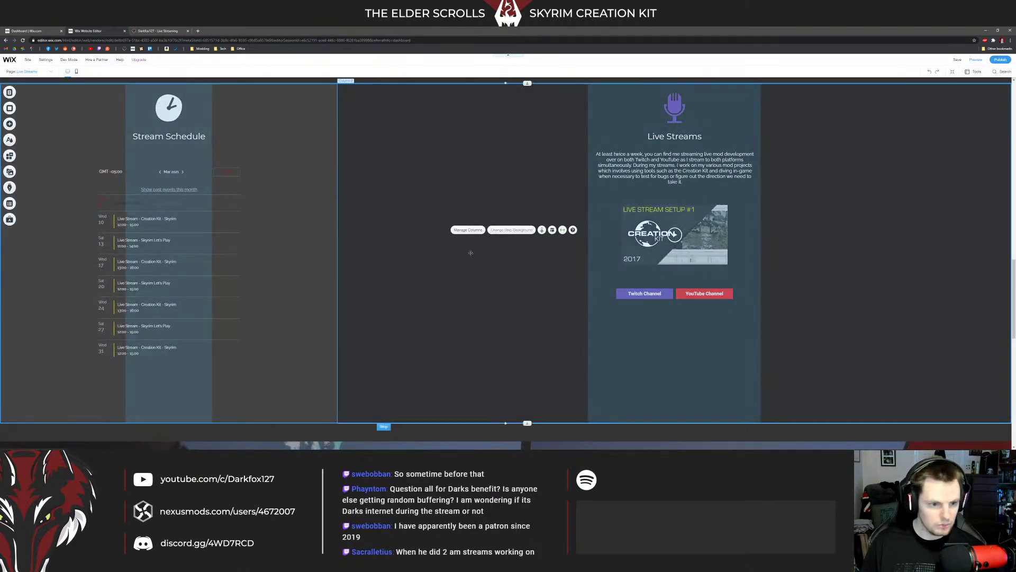
Step: Examine the icons of the page sections down to Past Broadcasts and compare them with the icons in the lower strip
scroll(517, 261, "down", 10)
scroll(519, 262, "down", 1)
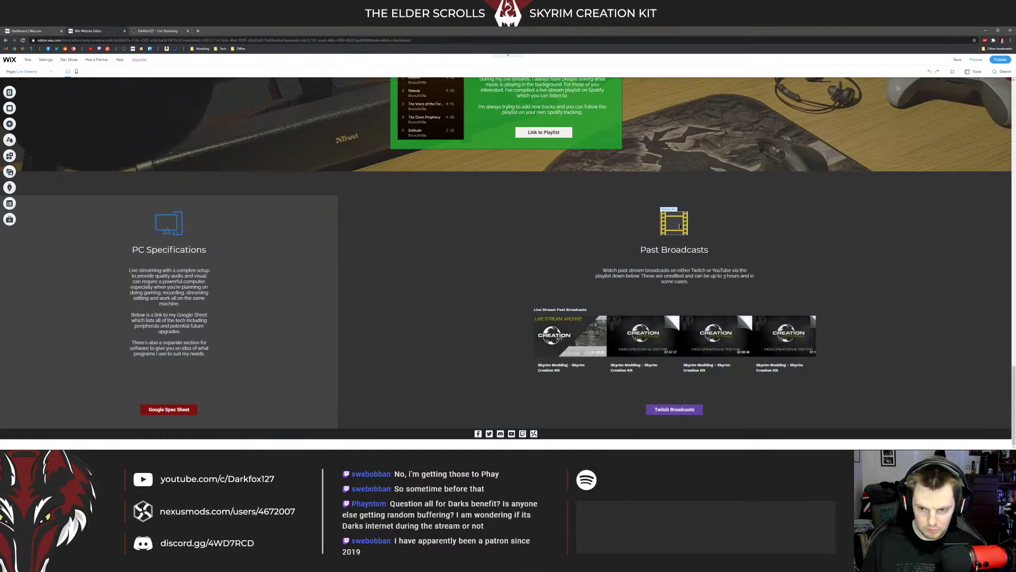
scroll(539, 275, "up", 12)
scroll(597, 282, "up", 3)
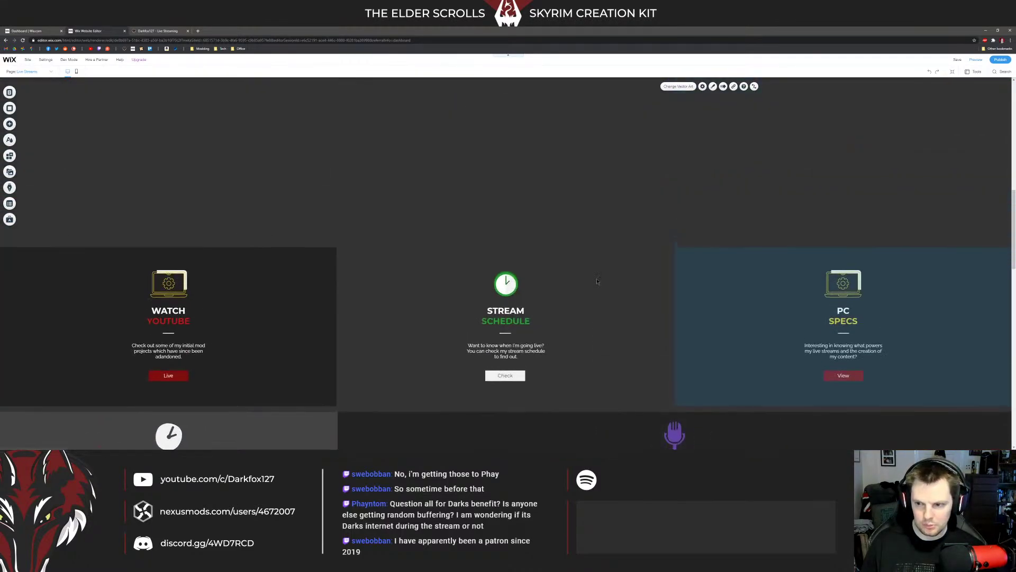
left_click(169, 192)
scroll(355, 253, "up", 1)
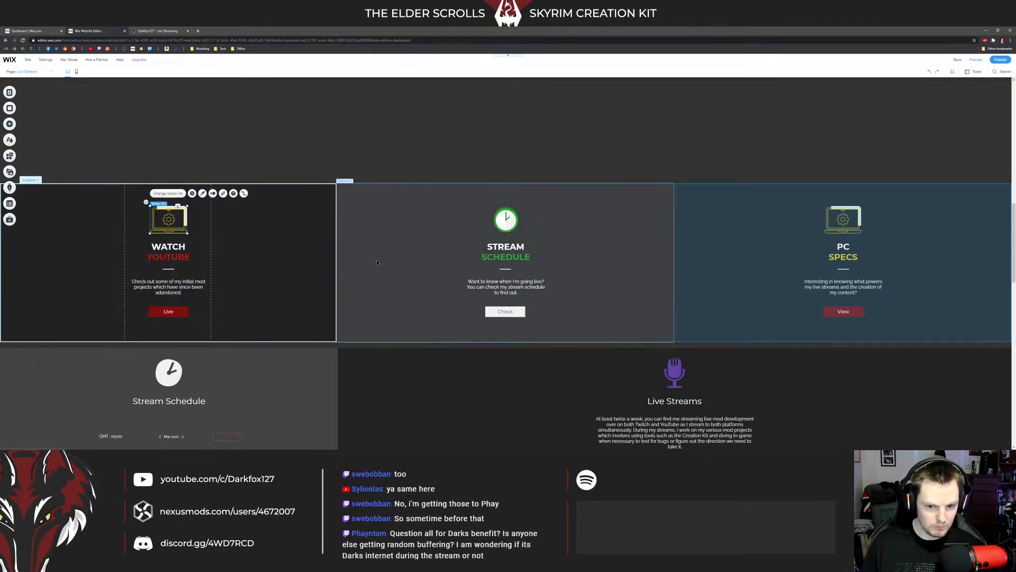
left_click(506, 219)
scroll(423, 222, "up", 1)
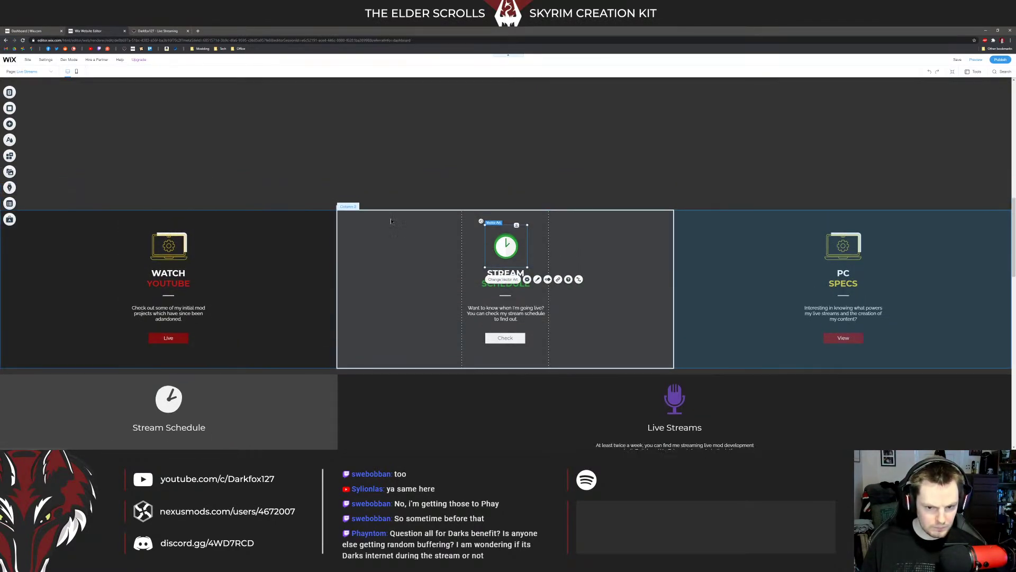
scroll(642, 195, "down", 5)
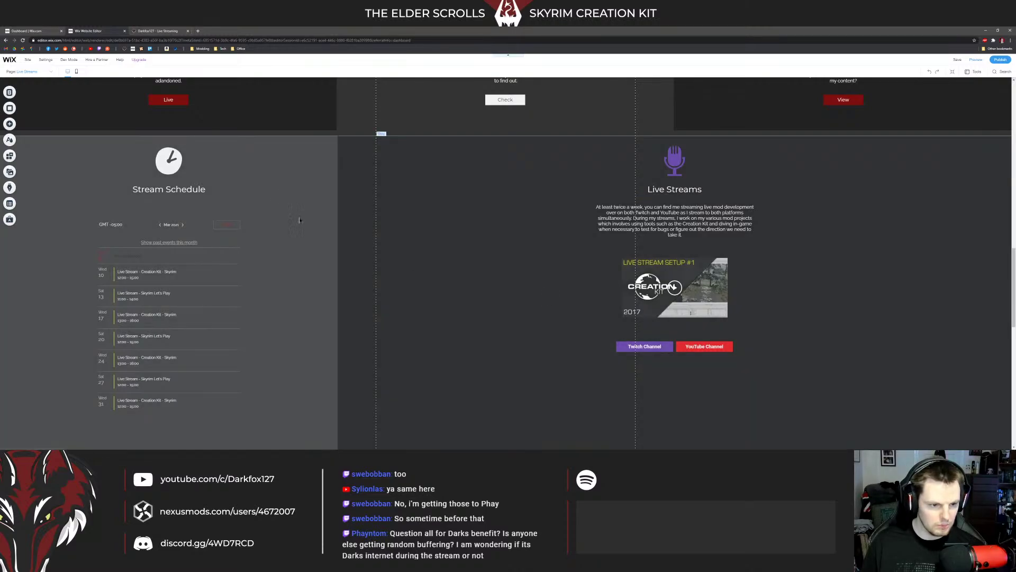
scroll(299, 220, "up", 5)
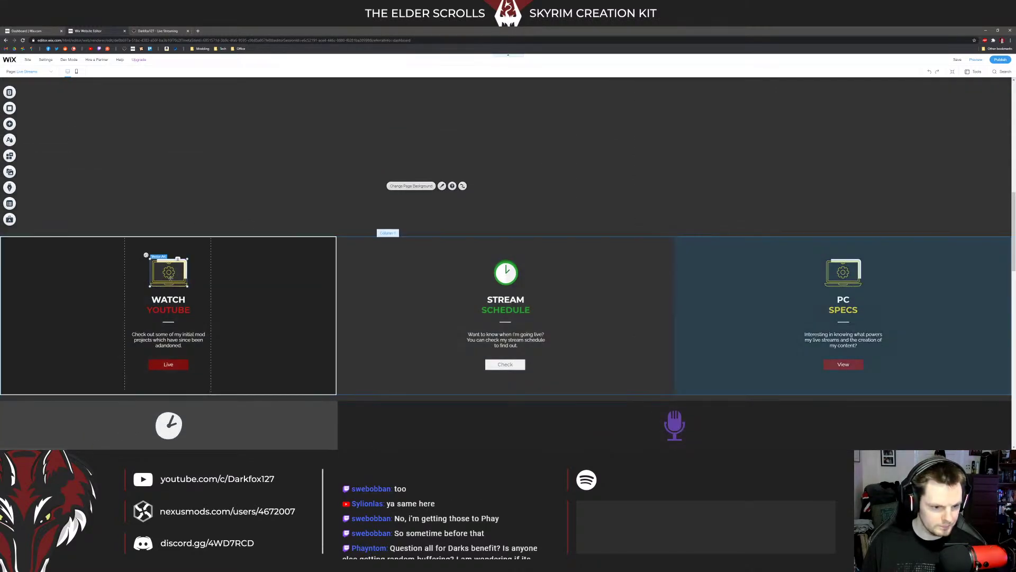
Step: Replace the laptop icon in the lower strip's Watch YouTube column with the film strip play icon found by searching vector art for "video"
left_click(170, 275)
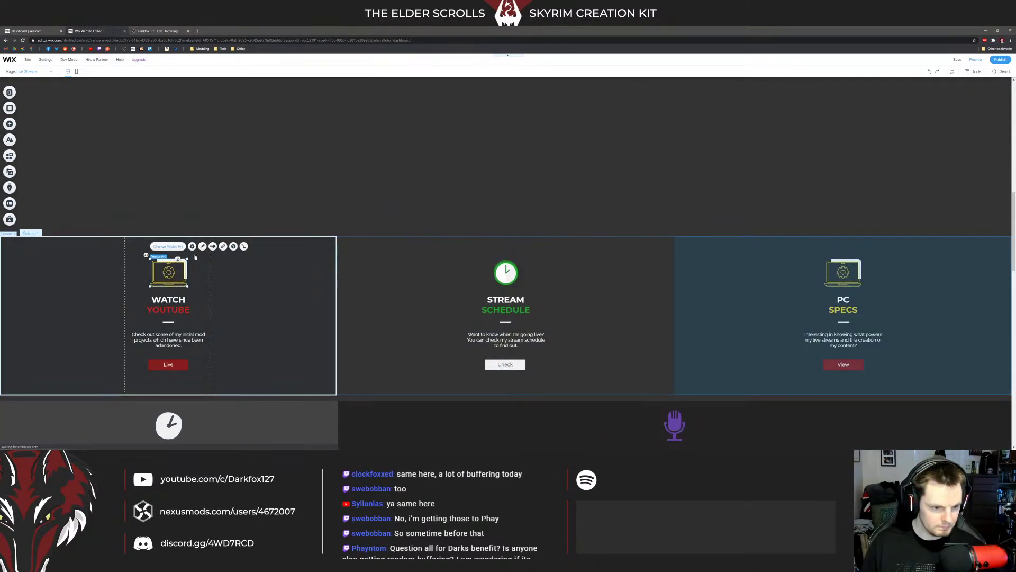
left_click(167, 246)
left_click(419, 157)
type("v")
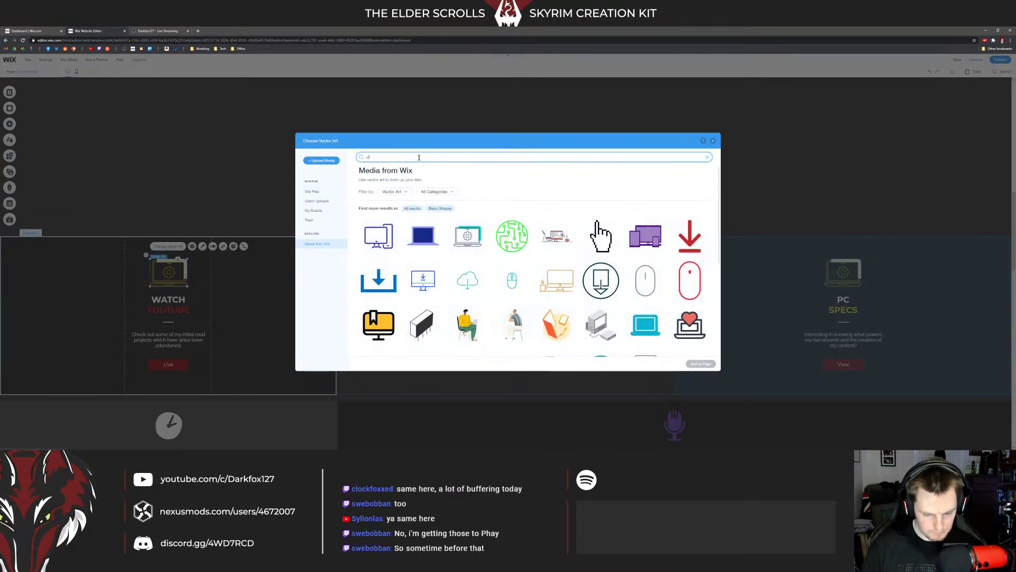
type("ideo")
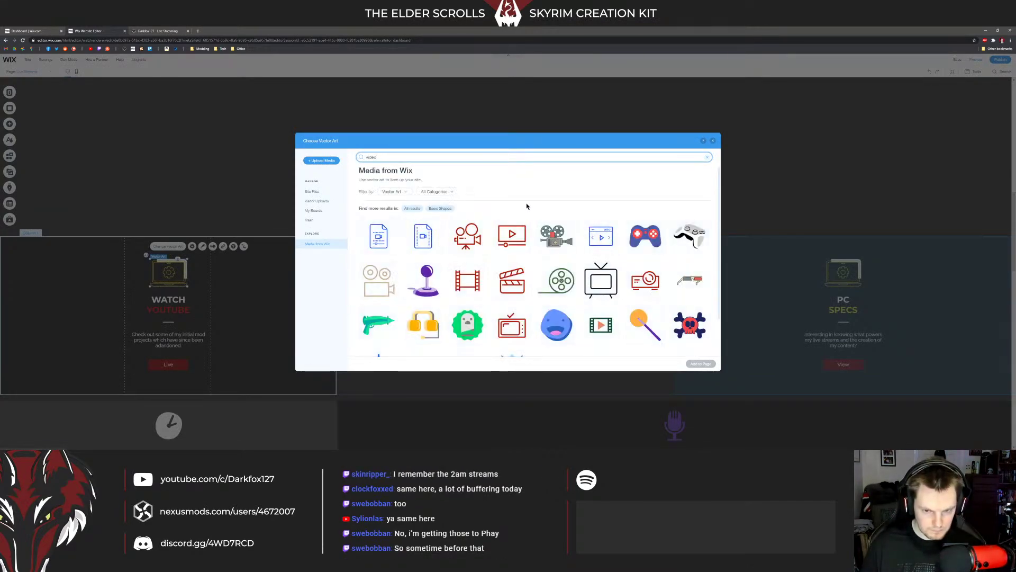
scroll(527, 206, "down", 1)
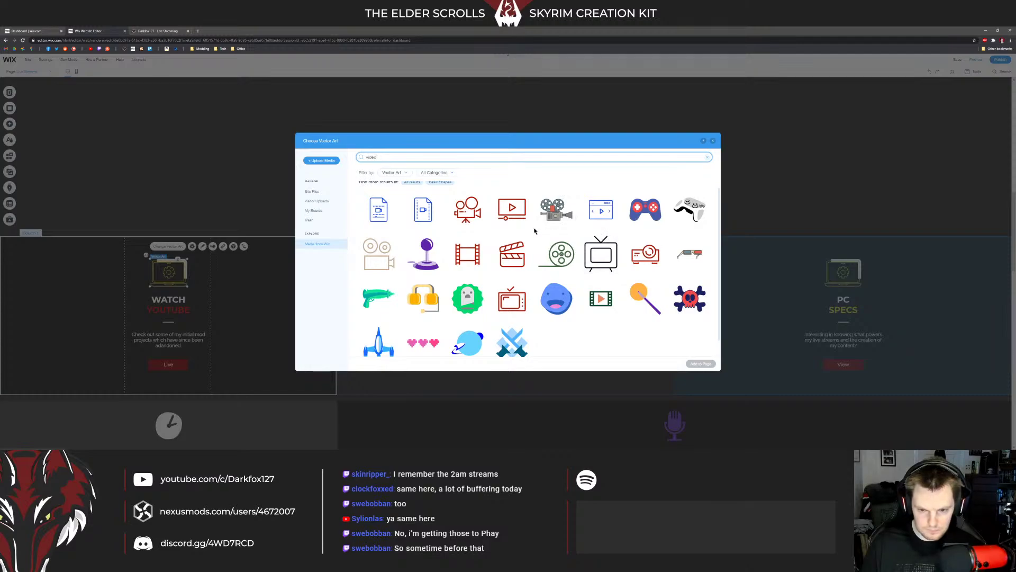
left_click(600, 298)
left_click(699, 363)
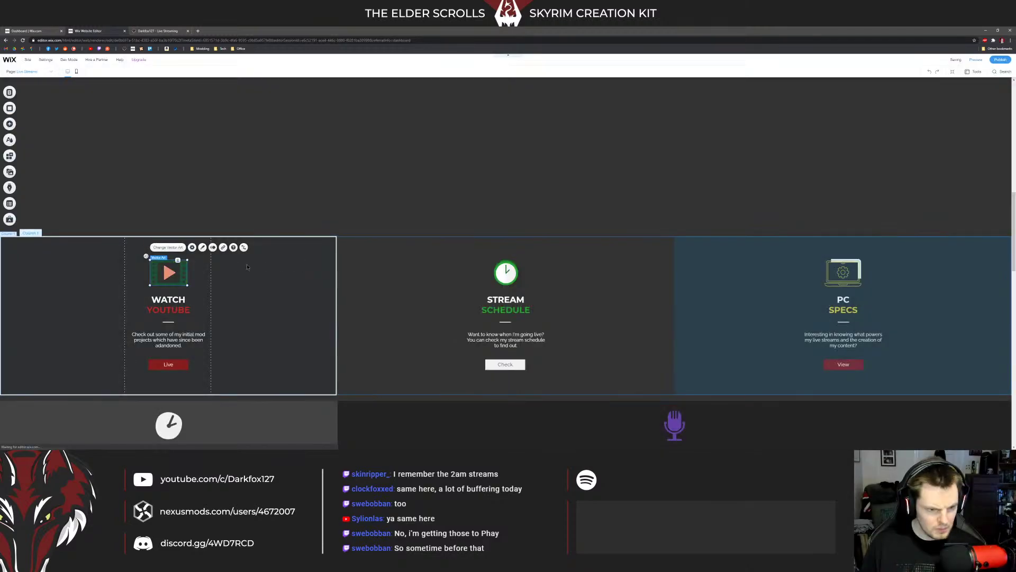
Step: Recolor the new film strip icon with a red film frame and a white play triangle
left_click(202, 247)
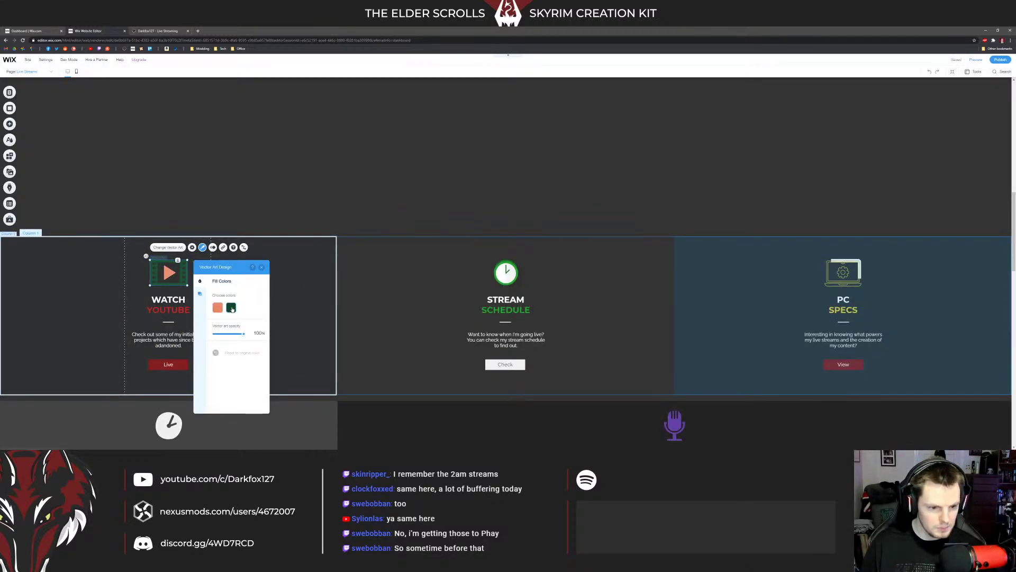
left_click(231, 308)
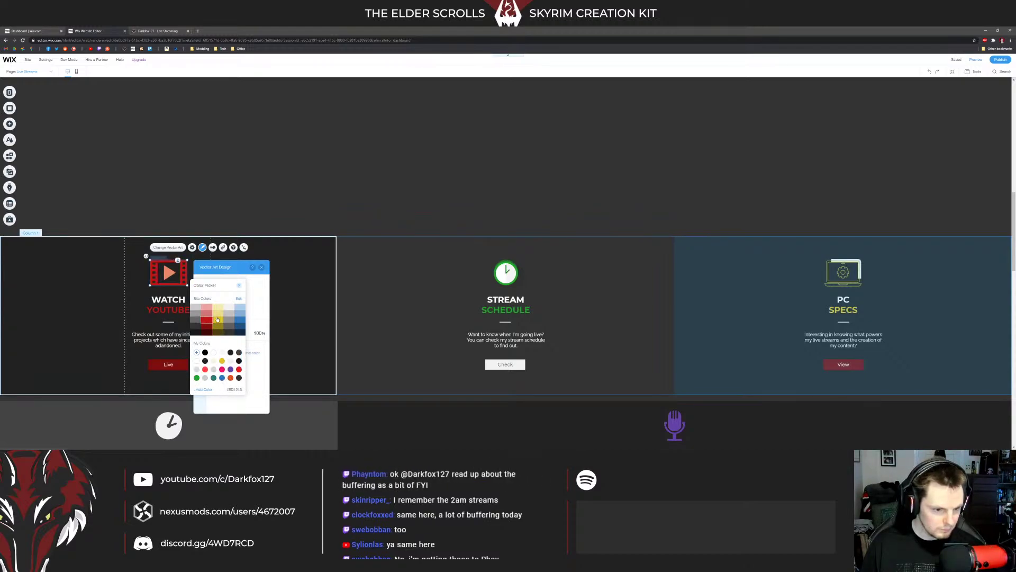
left_click(238, 285)
left_click(231, 308)
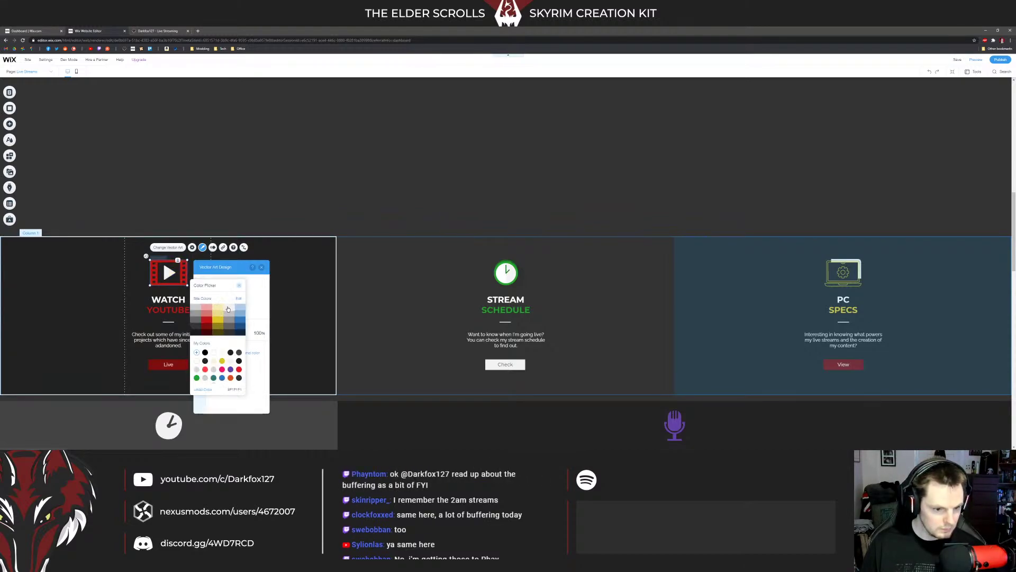
left_click(301, 288)
left_click(175, 275)
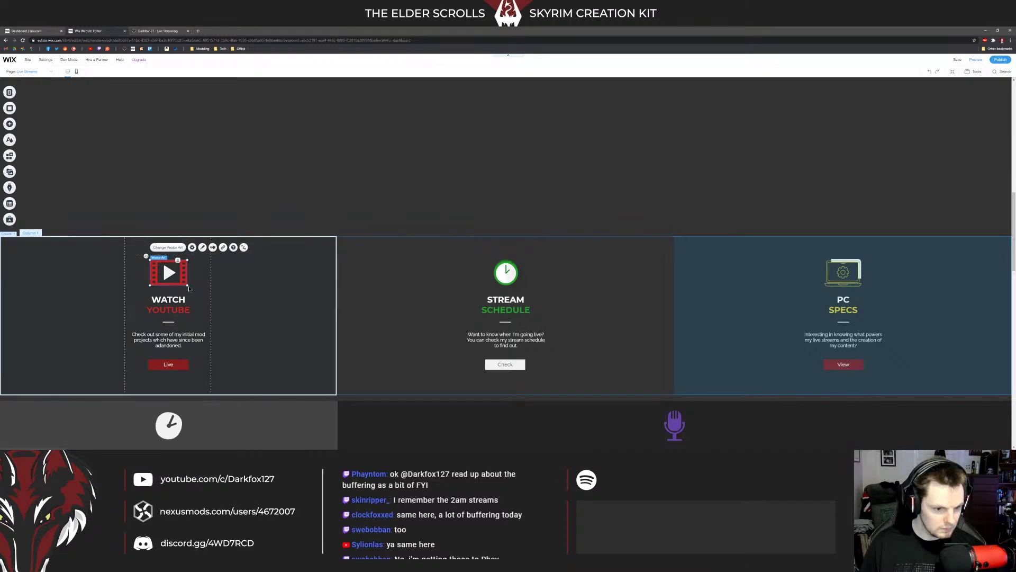
Step: Change the lower strip's Watch YouTube heading to "PAST BROADCASTS", keeping the second word on its own red line
mouse_move(169, 274)
left_mouse_down()
mouse_move(495, 281)
mouse_move(169, 271)
mouse_move(158, 274)
mouse_move(160, 300)
mouse_move(143, 310)
left_mouse_up()
left_click(135, 296)
left_click(134, 284)
type("PAST ")
type("BROADCA")
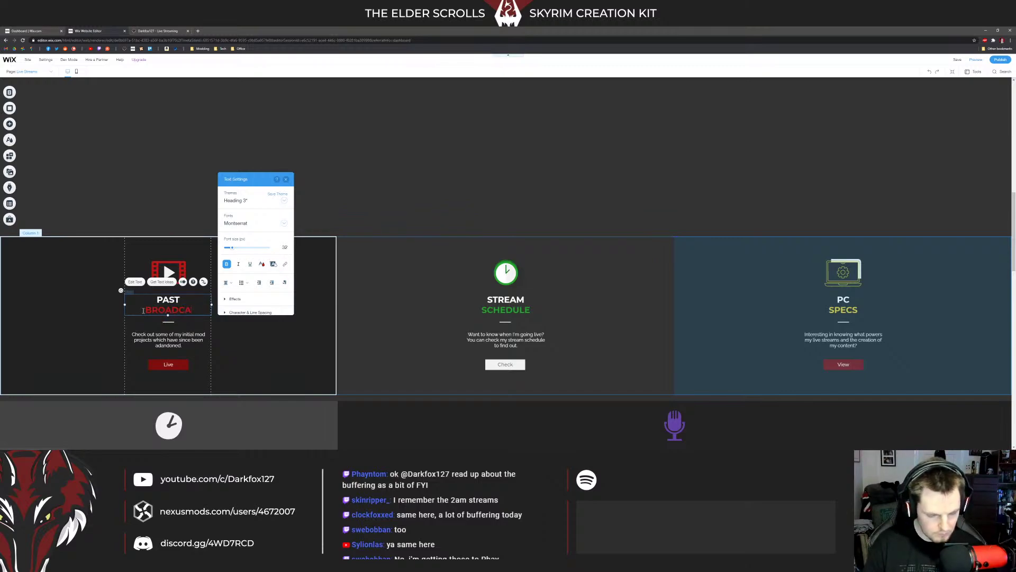
type("STS")
Step: Replace the Past Broadcasts description with "You can watch the majority of my past streams over on YouTube in the archives."
double_click(171, 334)
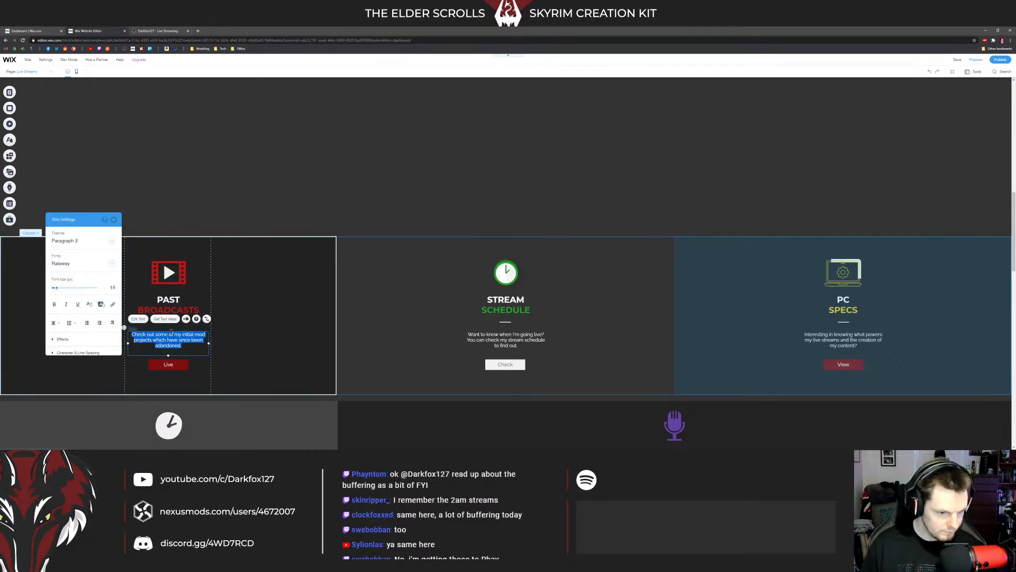
key("BackSpace")
type("You can wa")
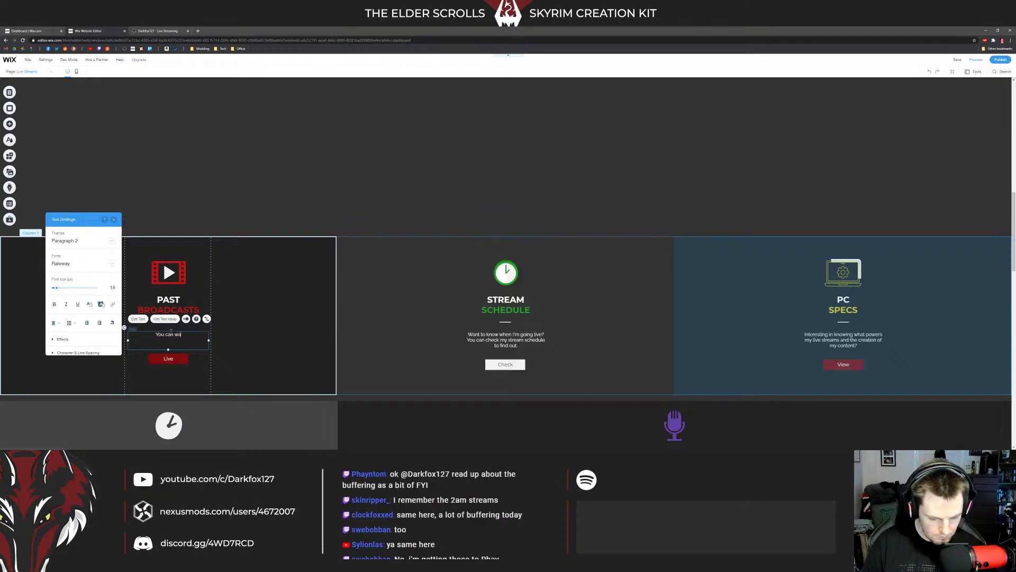
type("tch the majority o")
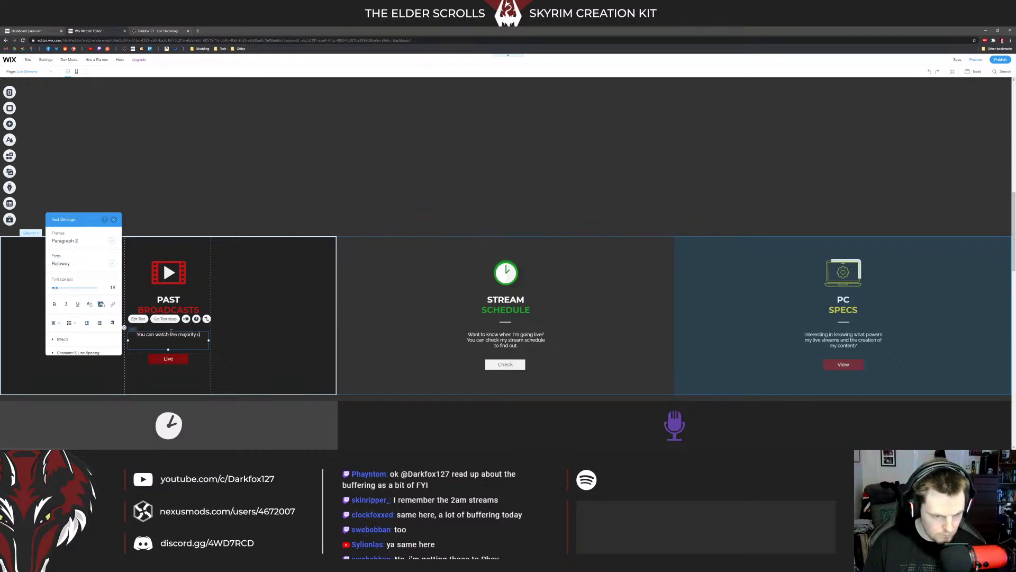
type("f my past streams over on YouTu")
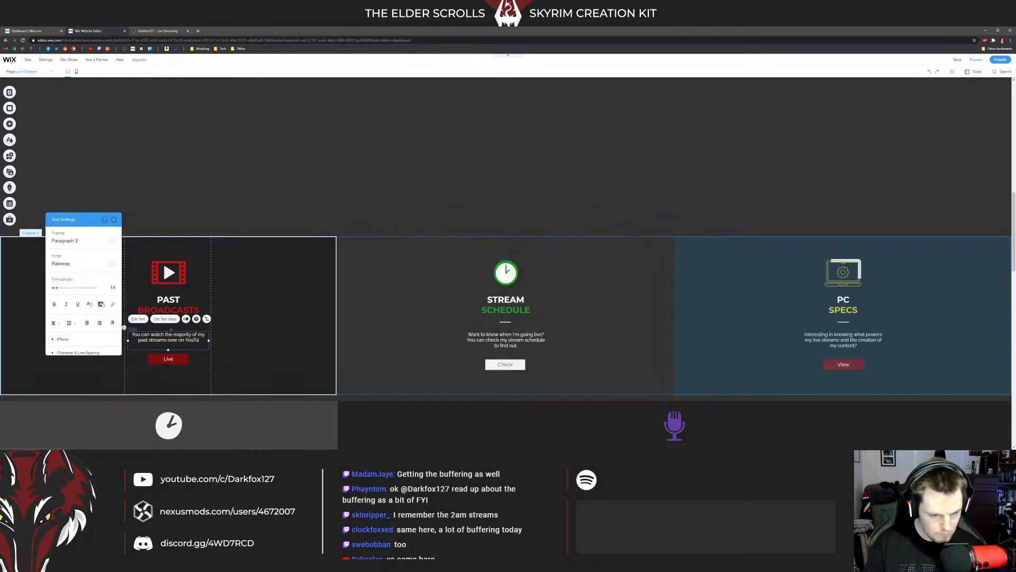
type("be in the ar")
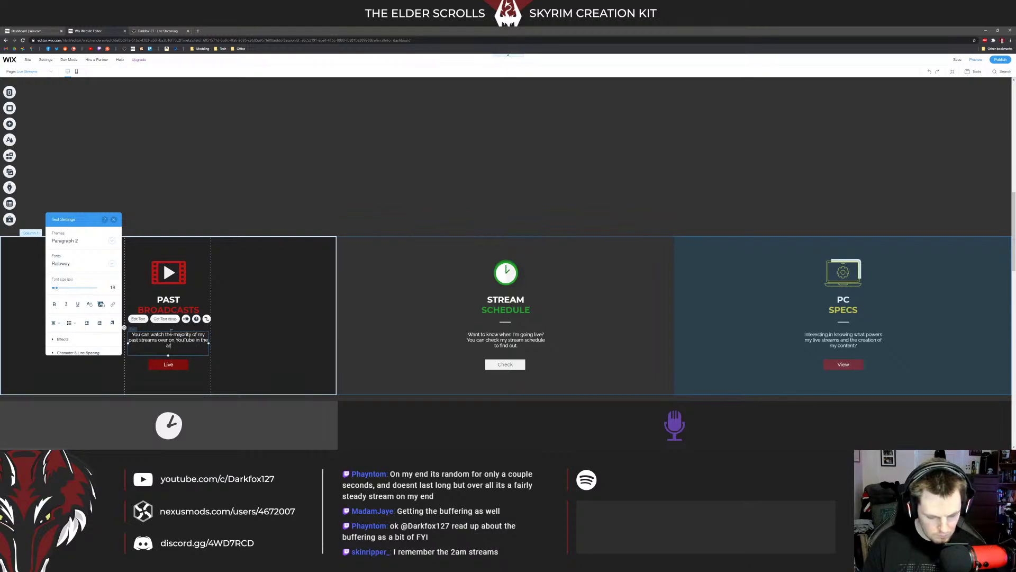
type("chives.")
left_click(288, 292)
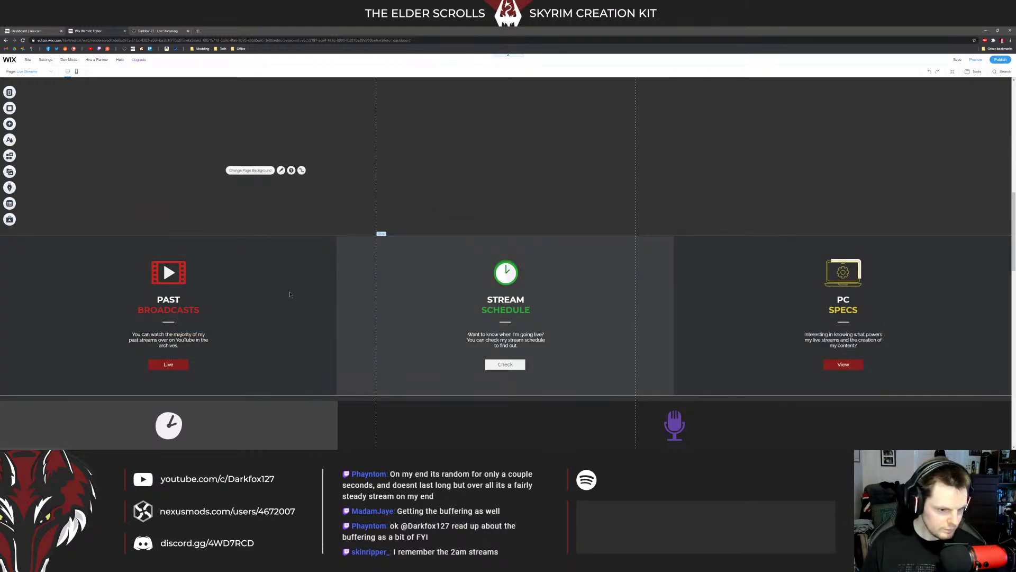
Step: Compare the finished lower icon strip with the upper strip and the neighbouring sections of the Live Streams page
left_click(646, 315)
left_click(641, 317)
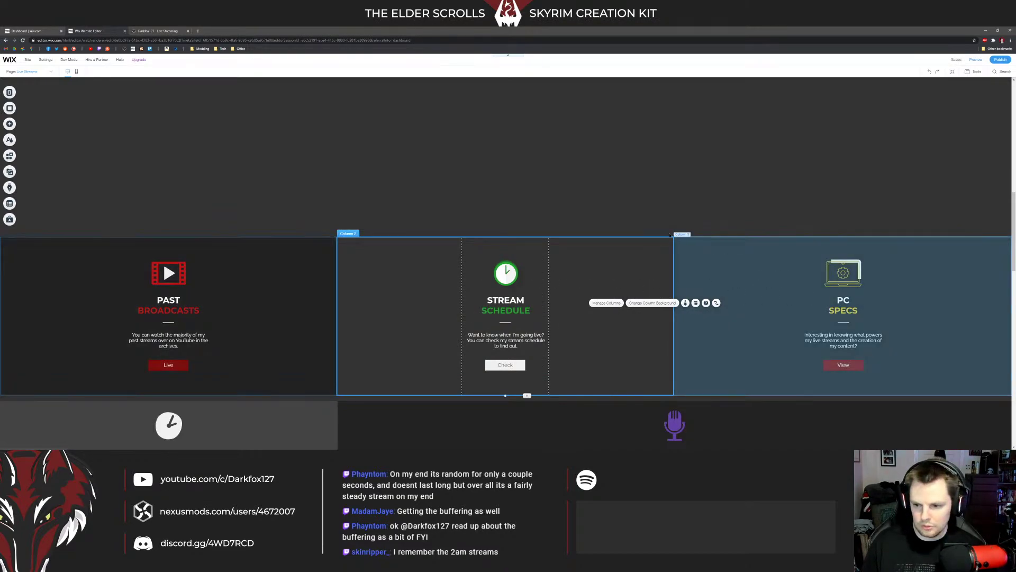
scroll(546, 224, "up", 3)
scroll(380, 298, "down", 4)
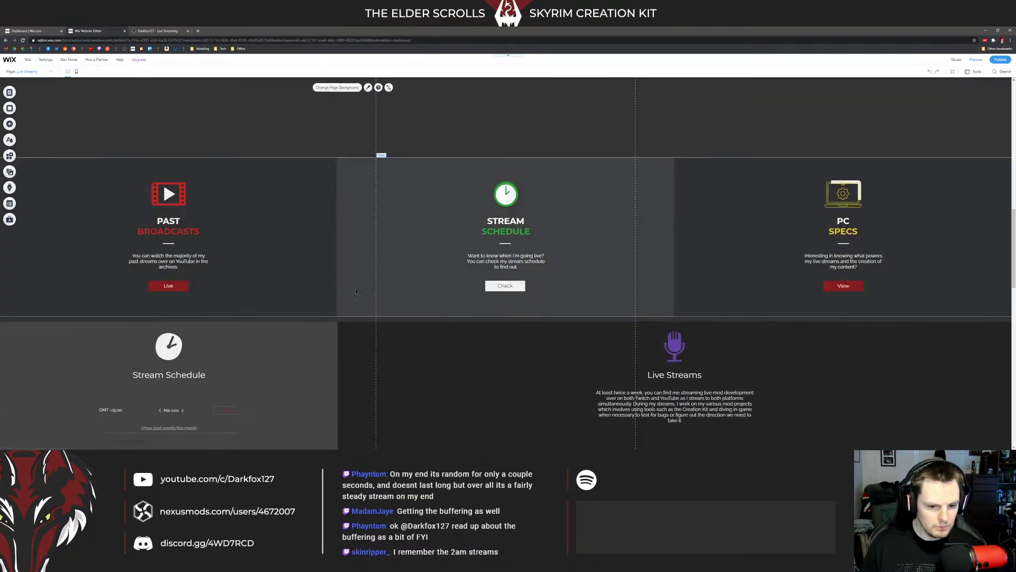
scroll(380, 298, "up", 5)
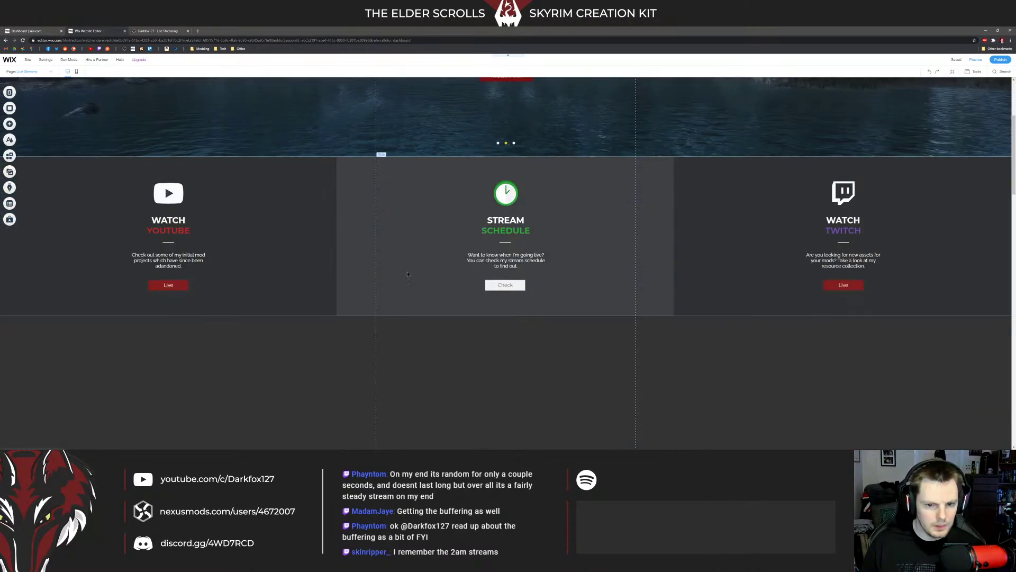
scroll(302, 255, "down", 7)
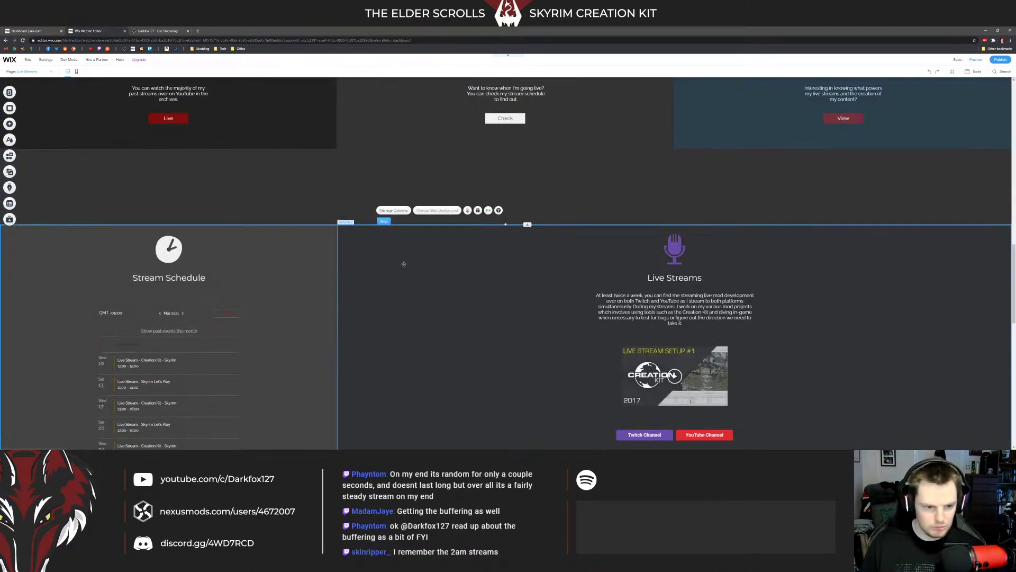
scroll(426, 257, "up", 4)
scroll(415, 274, "up", 3)
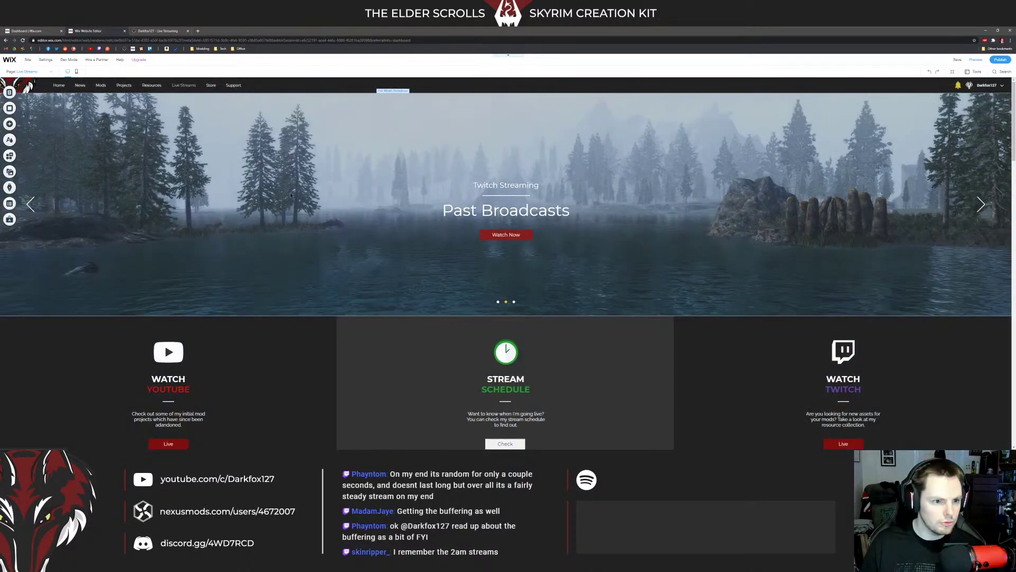
Step: Open the Resources page and examine how its icon strips are placed between the larger sections
left_click(66, 87)
left_click(62, 103)
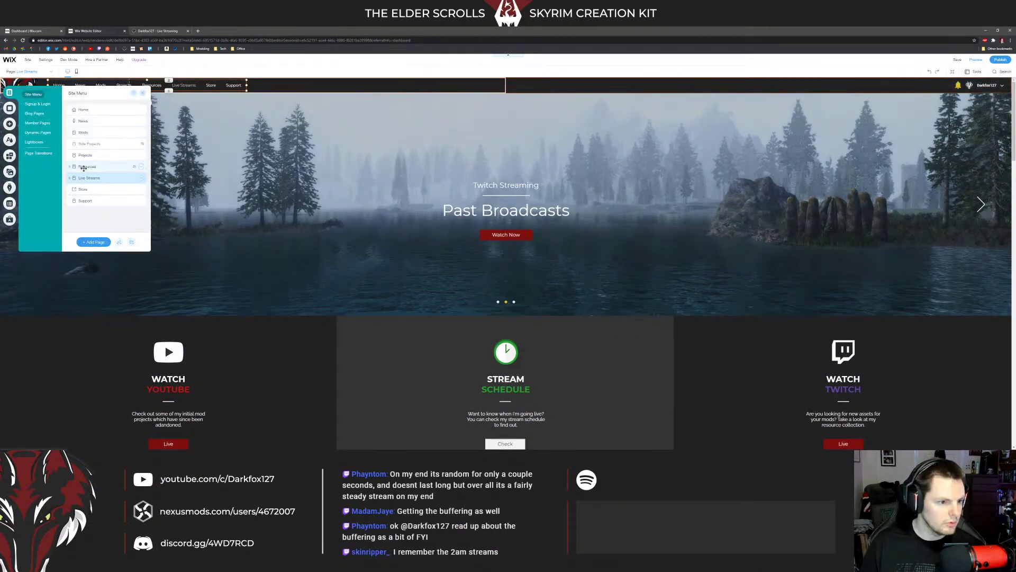
left_click(84, 158)
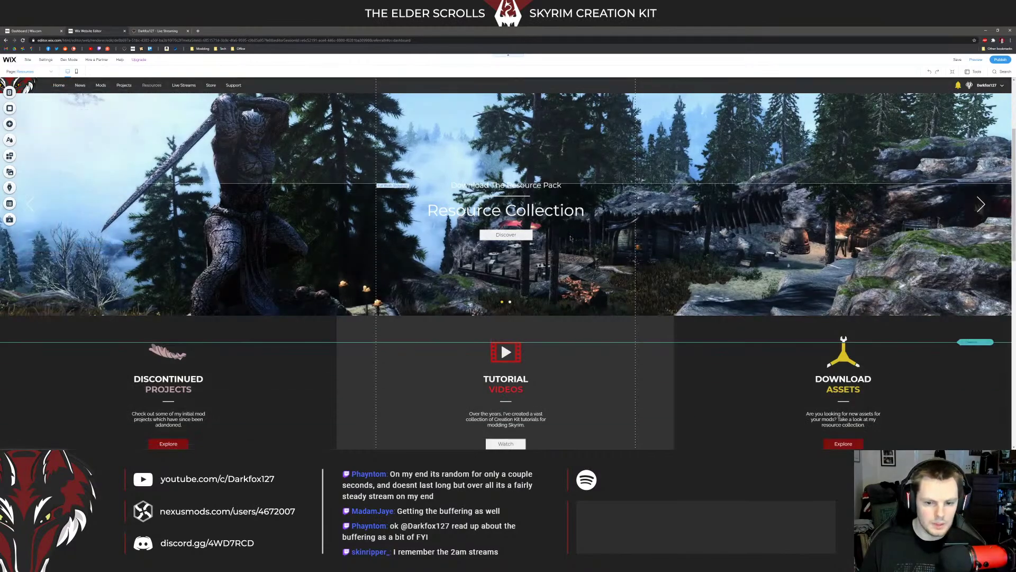
scroll(519, 241, "down", 8)
left_click(526, 240)
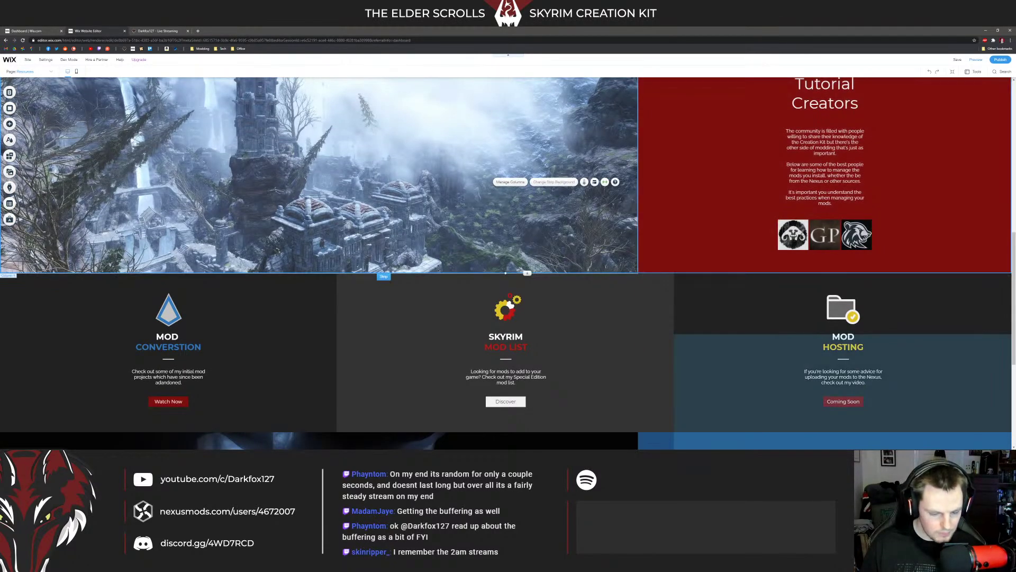
Step: Go back from the Resources page to the Live Streams page
scroll(438, 268, "up", 10)
left_click(85, 86)
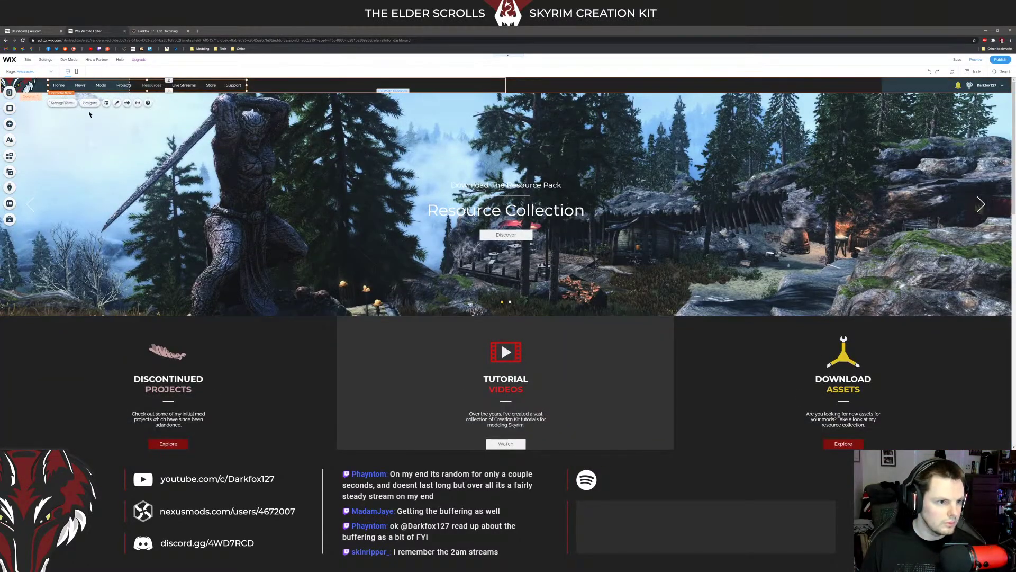
left_click(90, 102)
left_click(99, 177)
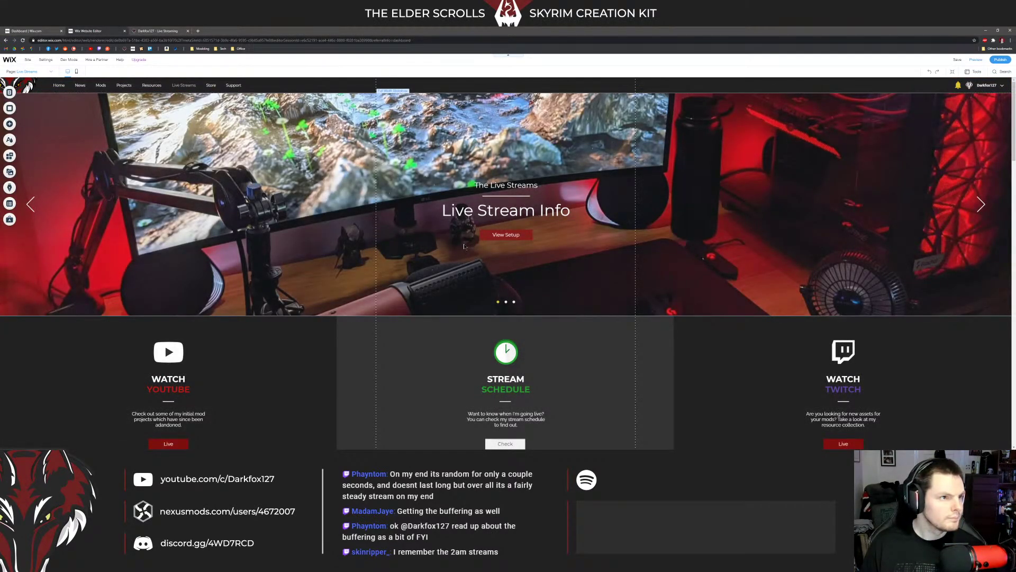
Step: Examine the Live Streams slideshow, the upper icon strip and the empty area between the two icon strips
left_click(464, 244)
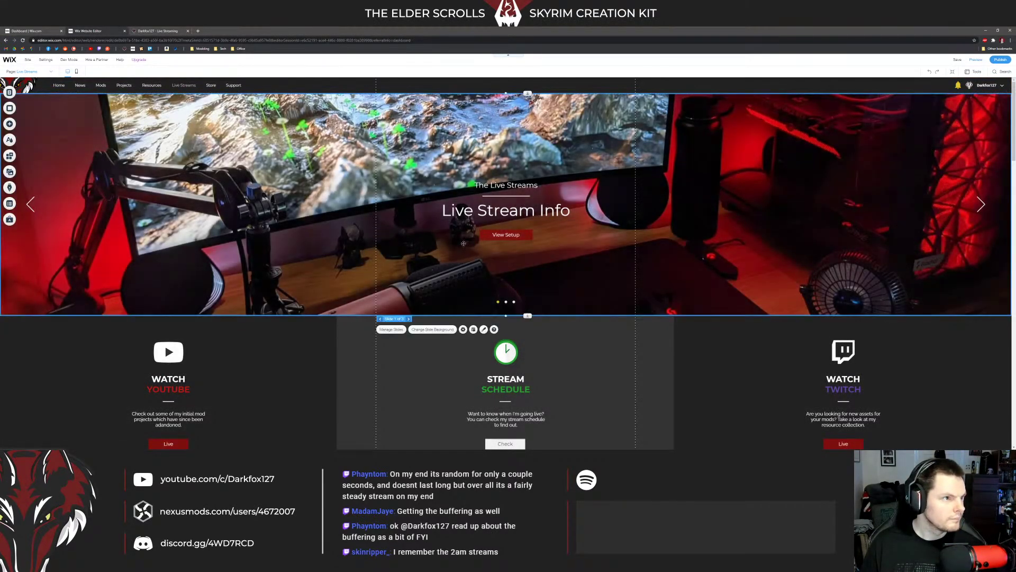
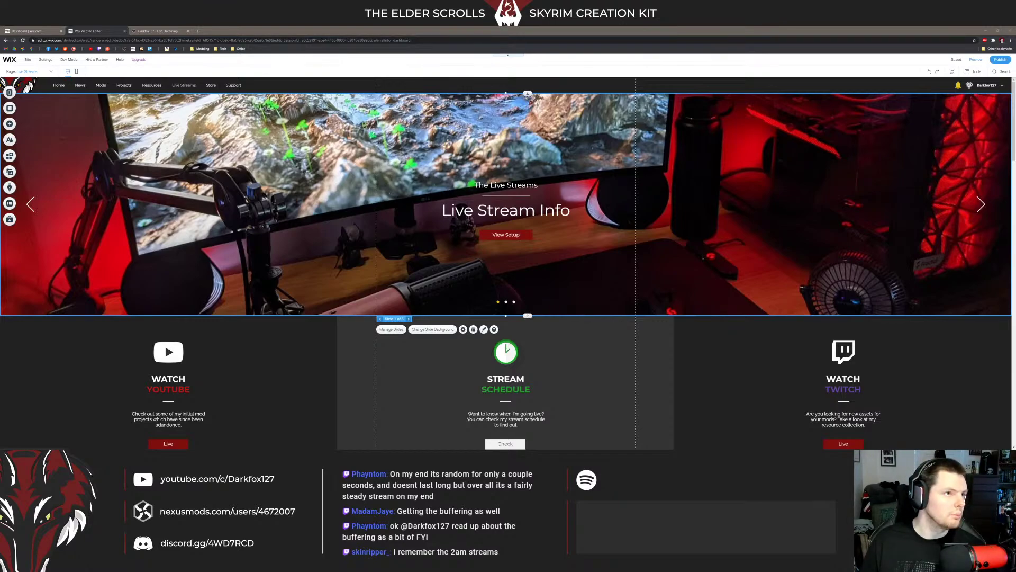
scroll(267, 86, "down", 3)
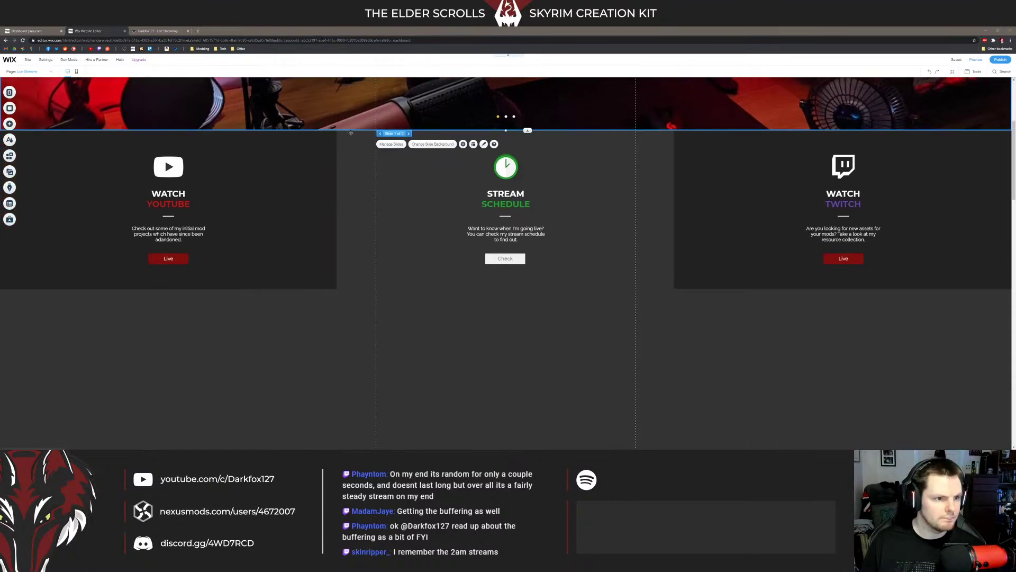
scroll(334, 132, "up", 3)
scroll(334, 132, "down", 6)
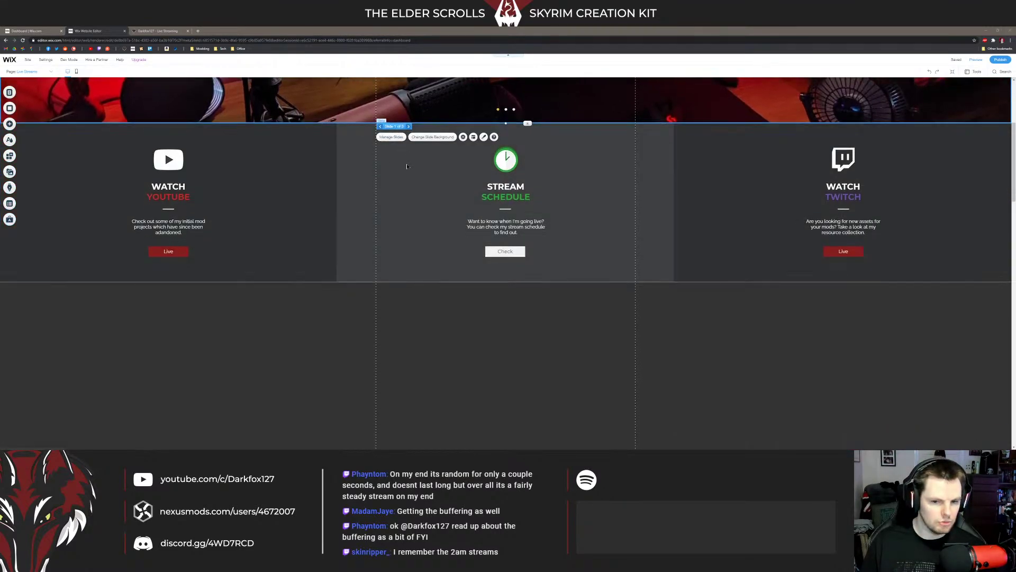
scroll(427, 185, "up", 3)
scroll(427, 185, "up", 4)
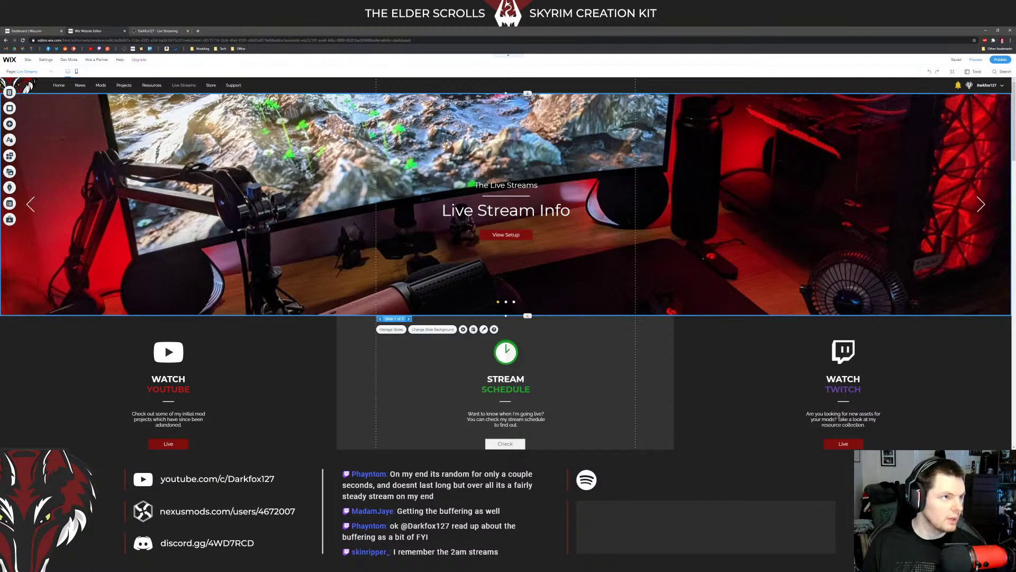
scroll(386, 206, "down", 5)
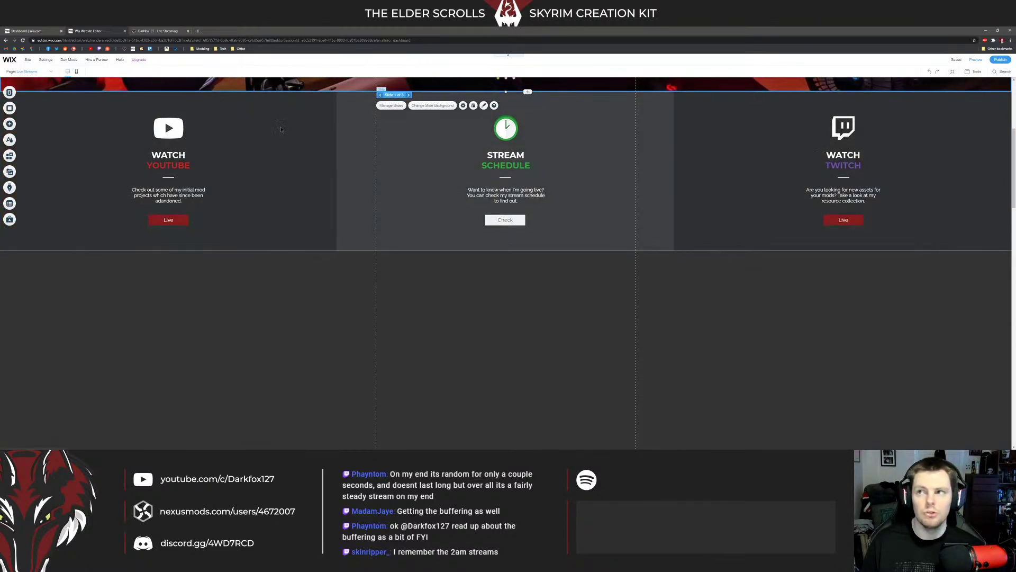
left_click(387, 206)
scroll(473, 244, "up", 5)
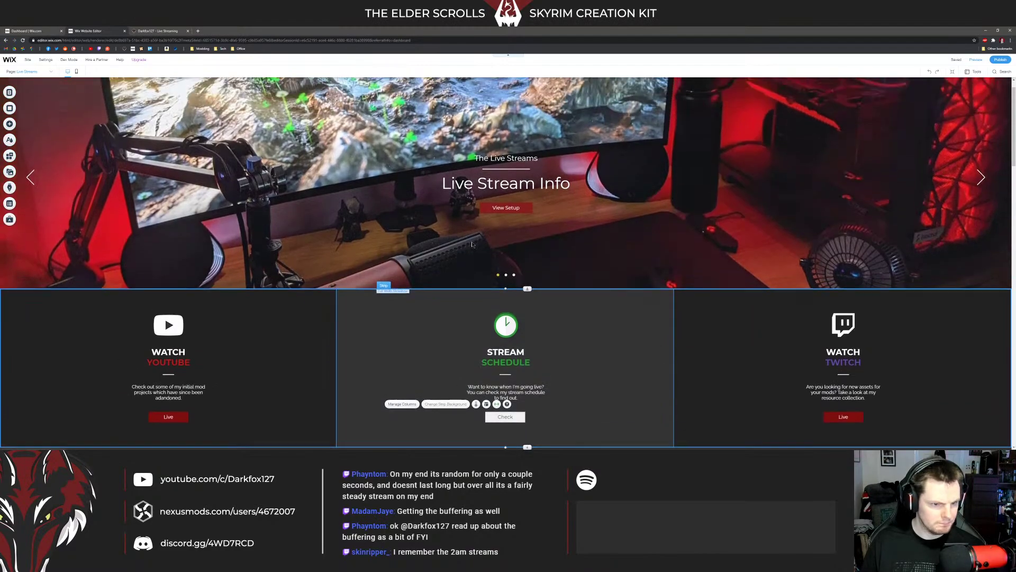
scroll(473, 244, "down", 5)
left_click(439, 243)
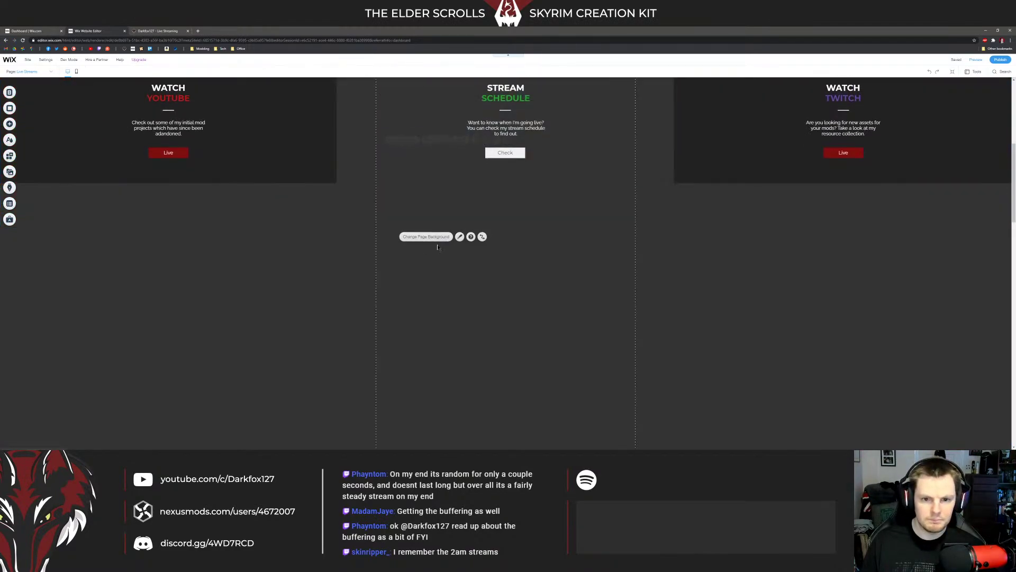
scroll(554, 231, "down", 2)
left_click(583, 207)
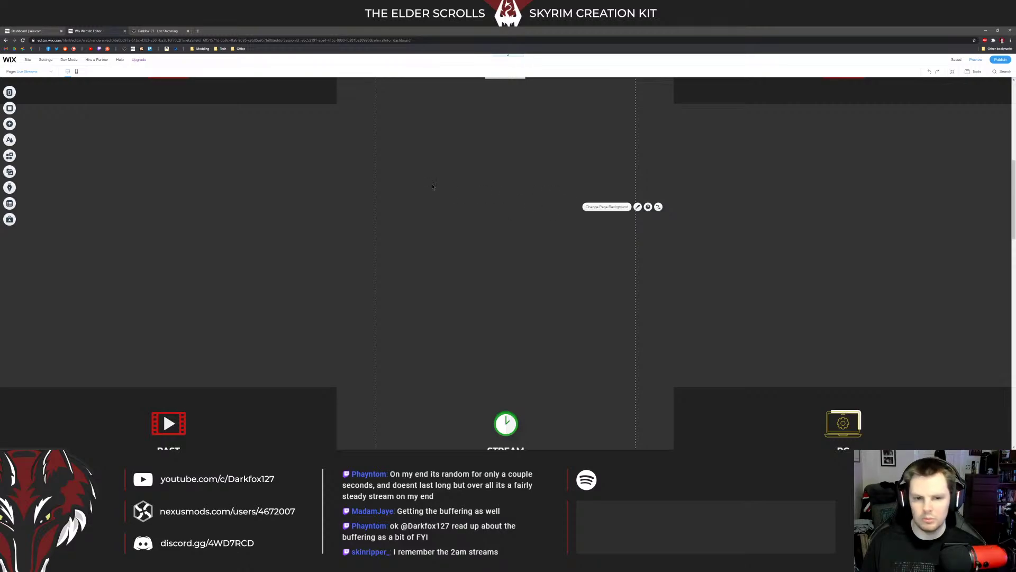
Step: Paste the two-column Tutorial Creators strip into the empty area and place it directly beneath the upper icon strip
scroll(432, 186, "up", 4)
scroll(507, 207, "down", 5)
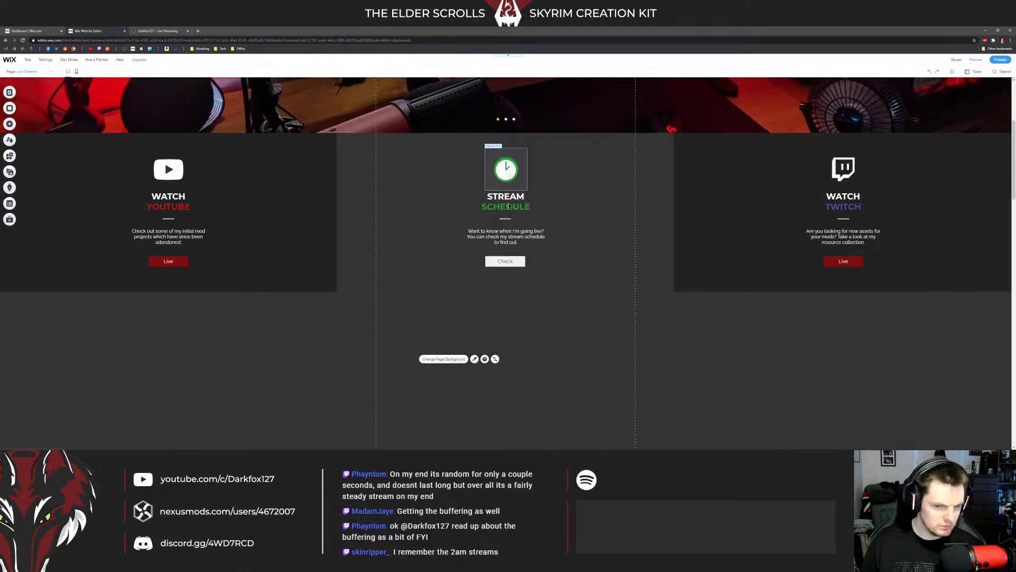
left_click(279, 189)
scroll(307, 209, "up", 4)
scroll(307, 209, "up", 3)
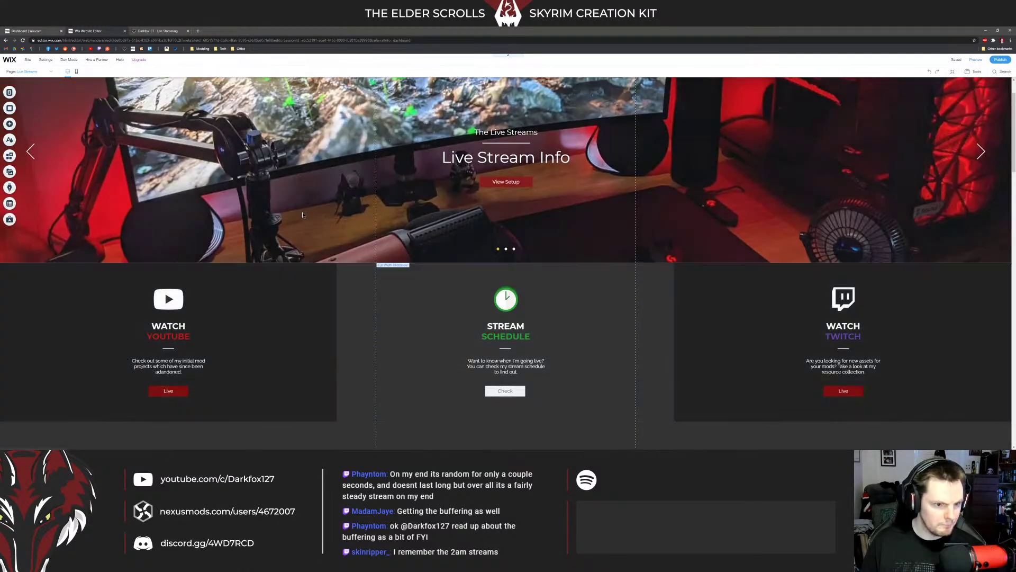
scroll(288, 256, "down", 5)
left_click(284, 214)
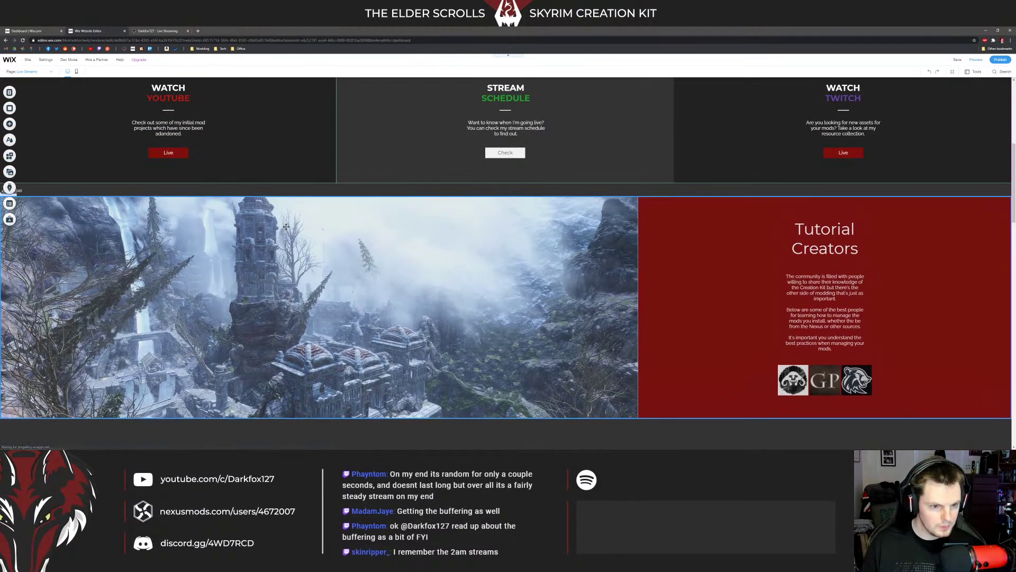
left_click(351, 225)
left_click(350, 225)
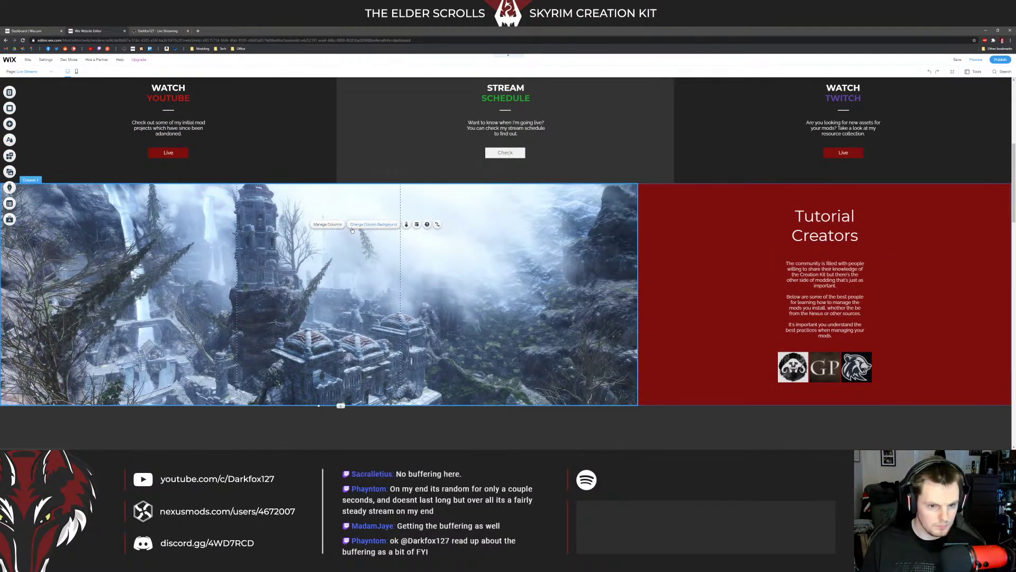
left_click(351, 191)
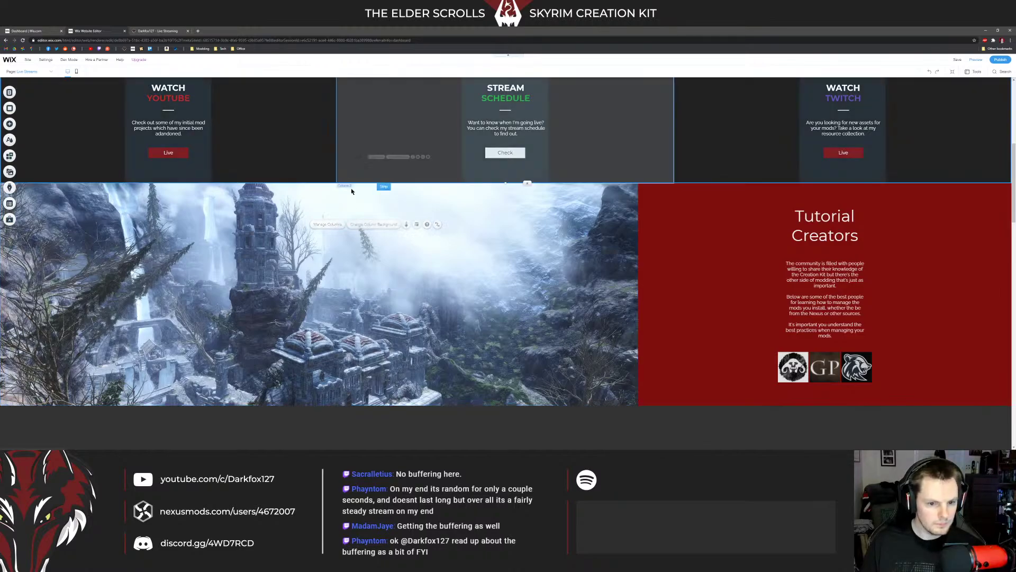
Step: Browse the site files for the landscape column's background and move the duplicate edited stream setup image to the trash
left_click(443, 196)
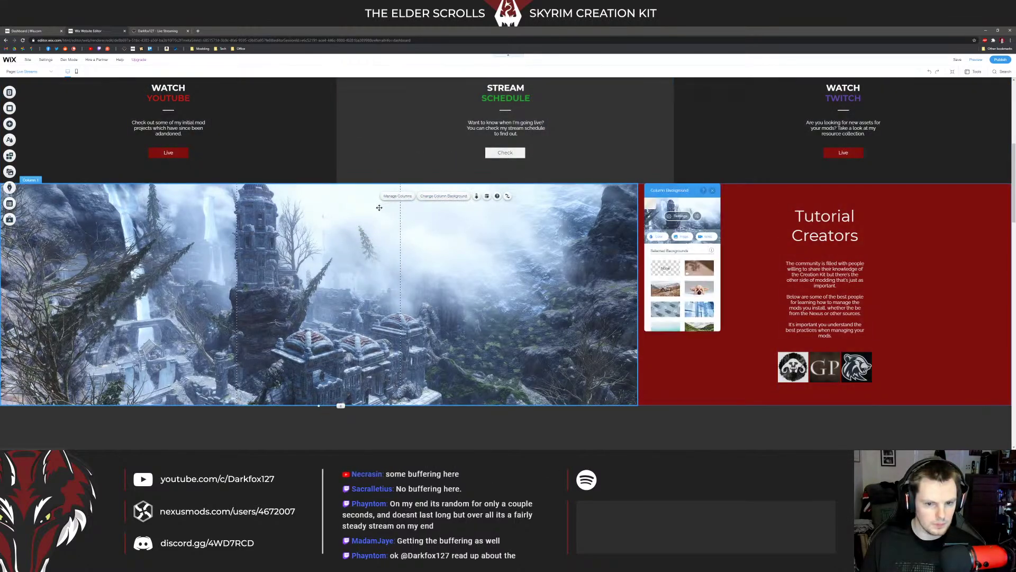
left_click(690, 236)
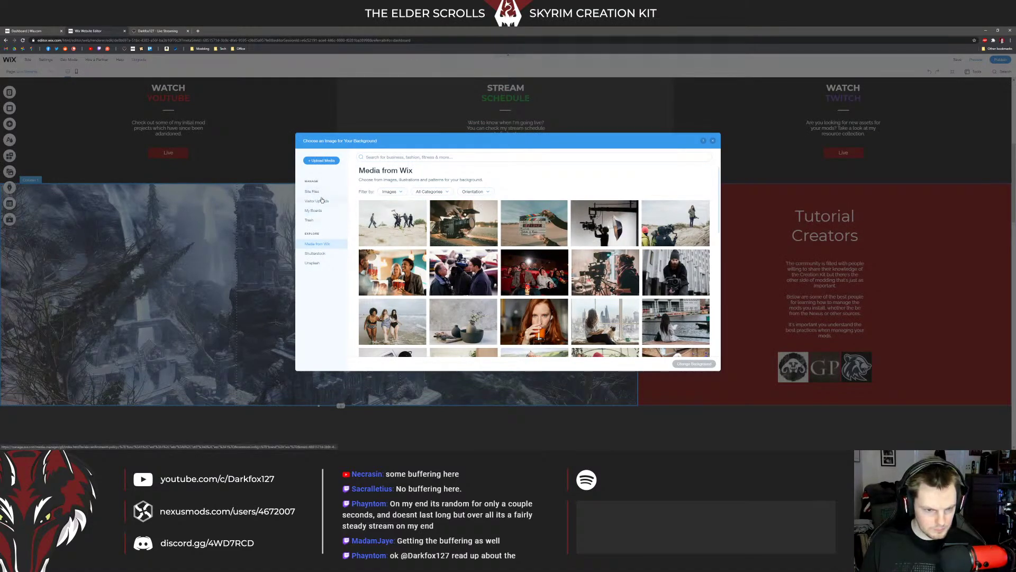
left_click(337, 192)
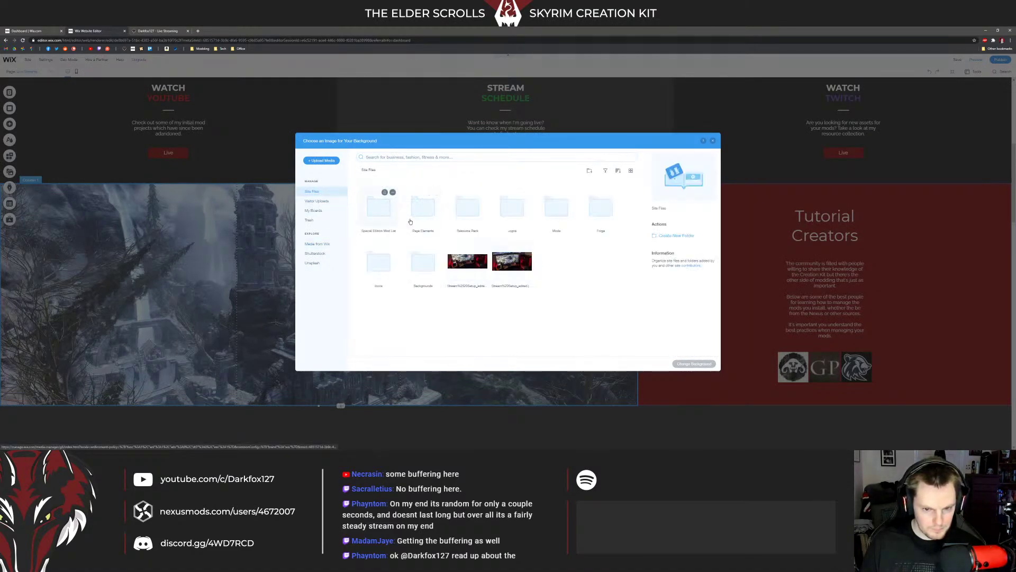
left_click(468, 263)
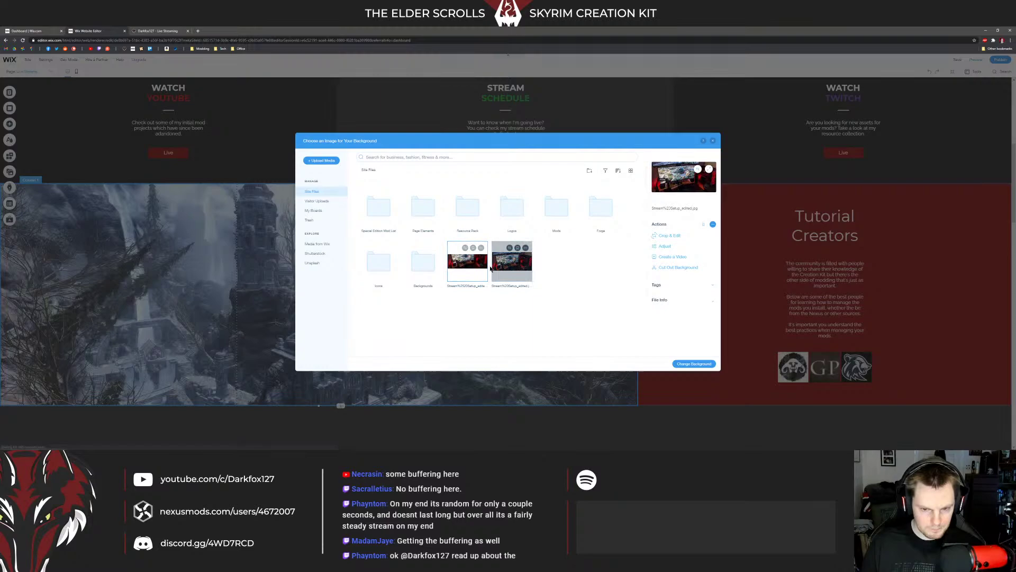
left_click(516, 269)
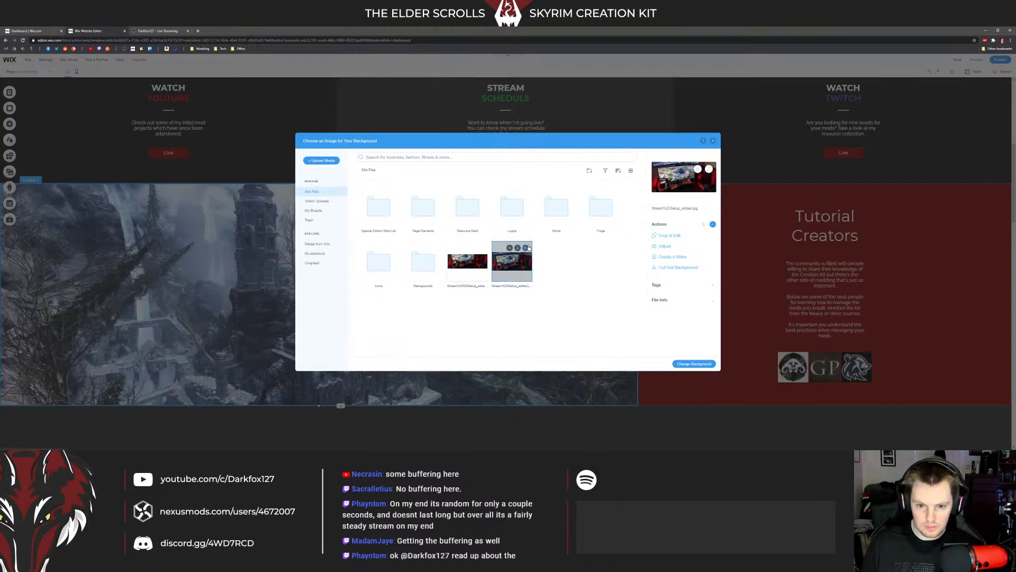
left_click(525, 247)
left_click(547, 350)
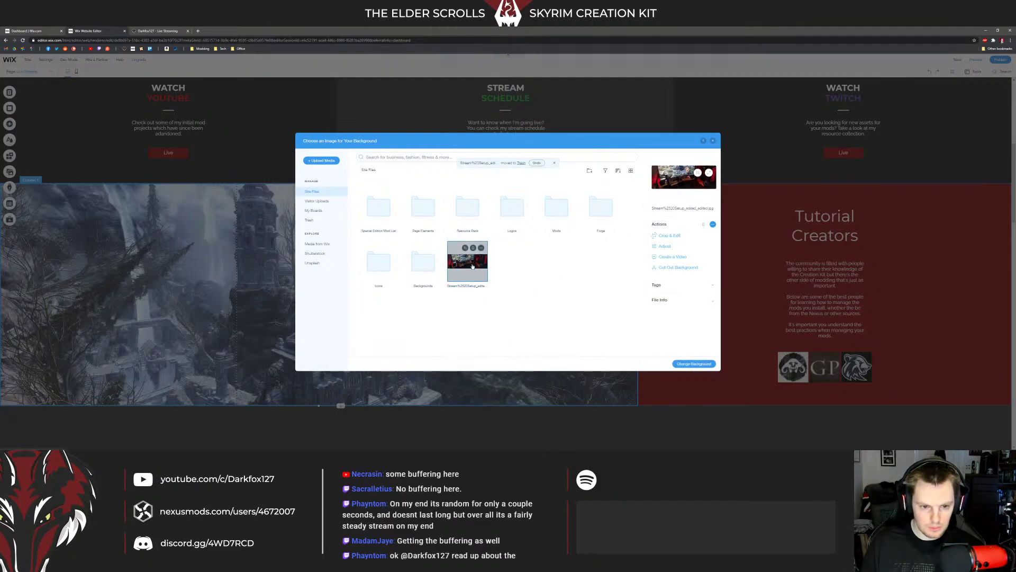
Step: Move the remaining edited stream setup image into the Backgrounds folder and rename it Stream Setup Cropped
left_click_drag(468, 262, 426, 272)
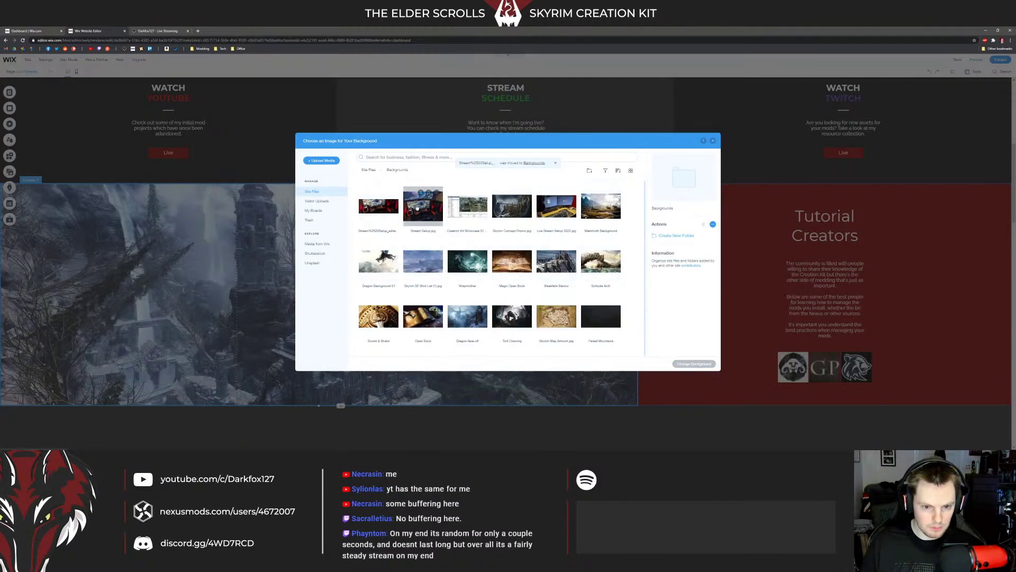
left_click(386, 203)
left_click(392, 192)
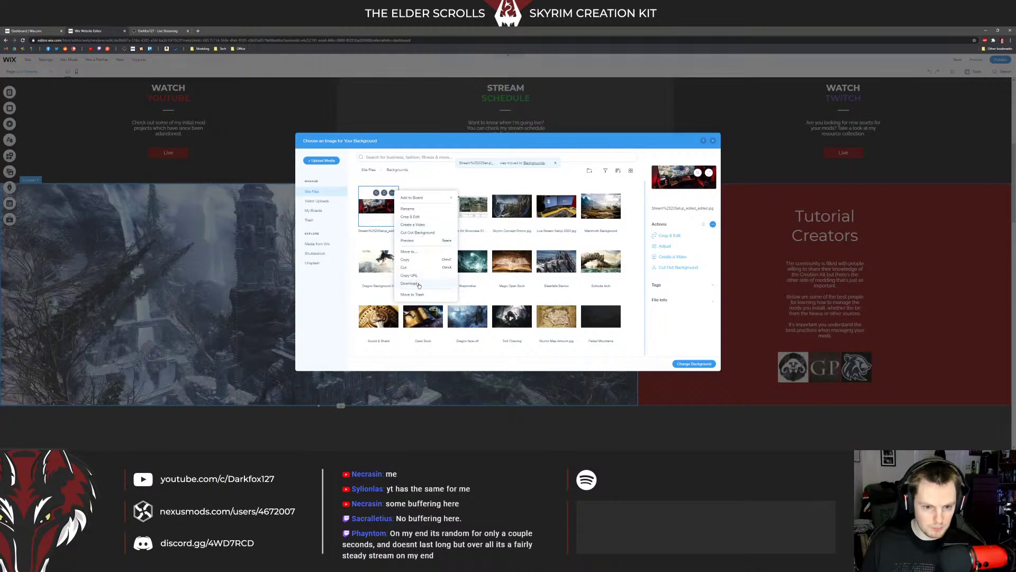
left_click(415, 209)
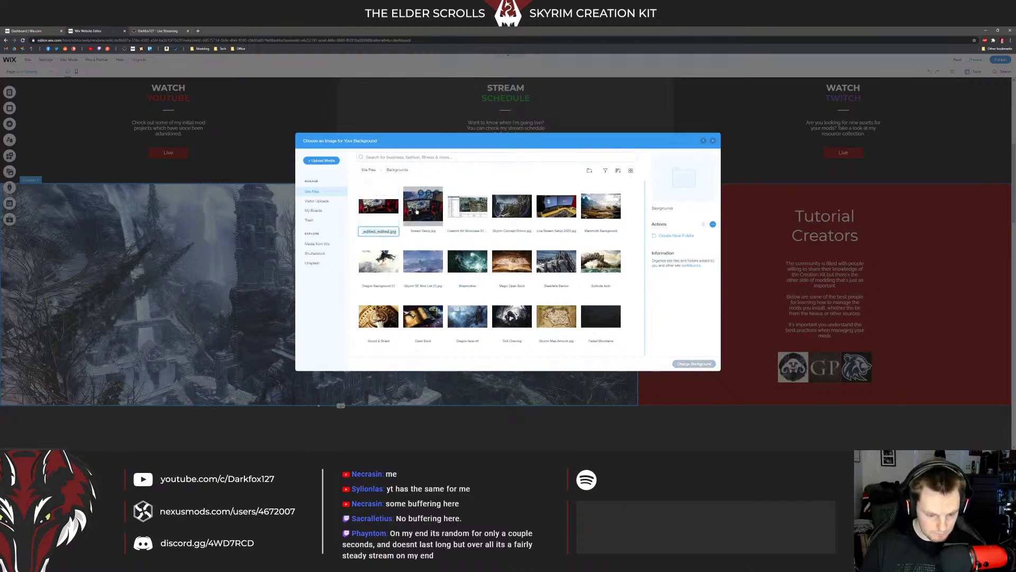
type("Stream Setup")
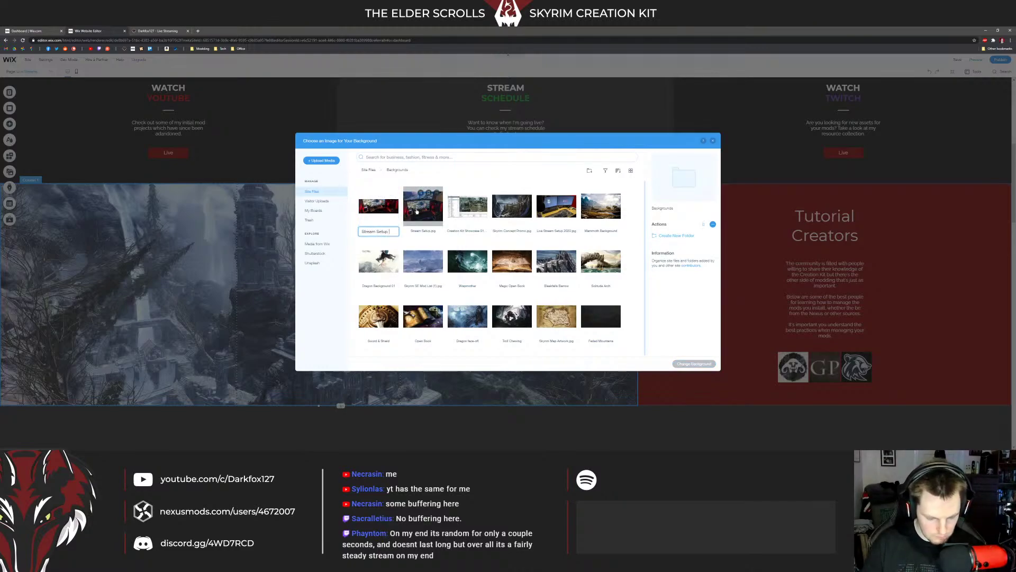
type(" Cropped")
key("Return")
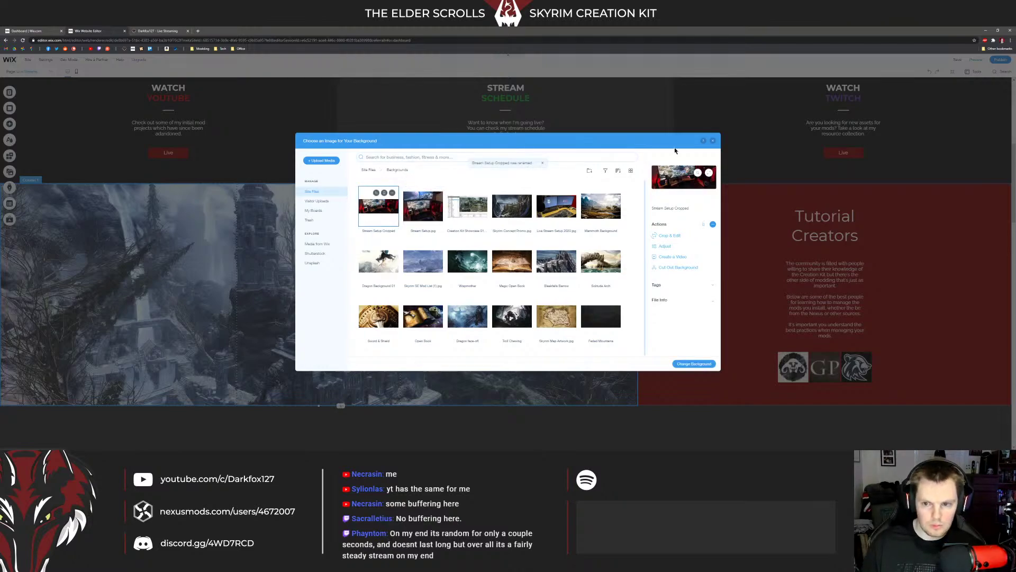
key("Escape")
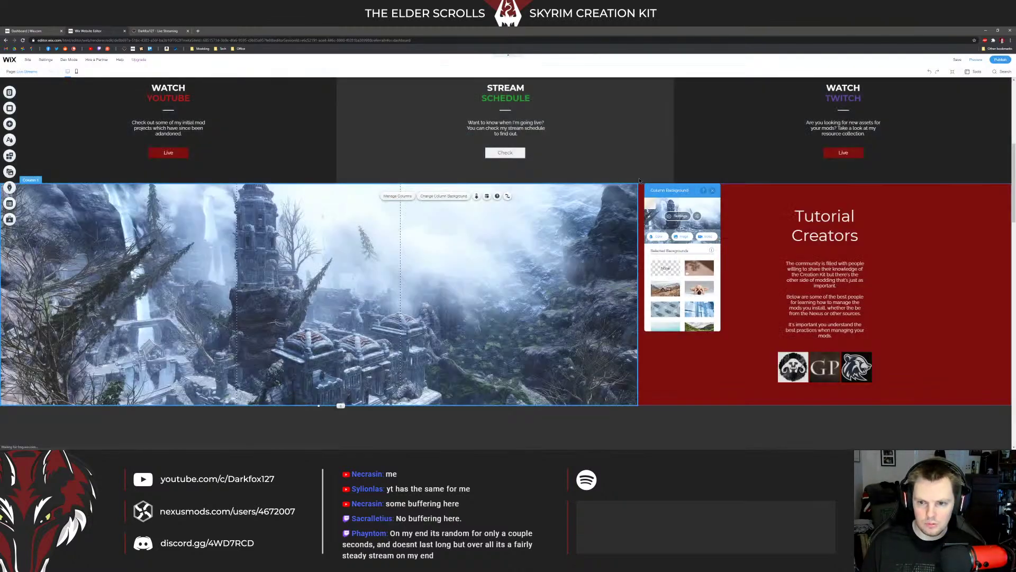
Step: Set the landscape column's background to the snowy Alftand.png image from the Special Edition Mod List folder
left_click(487, 207)
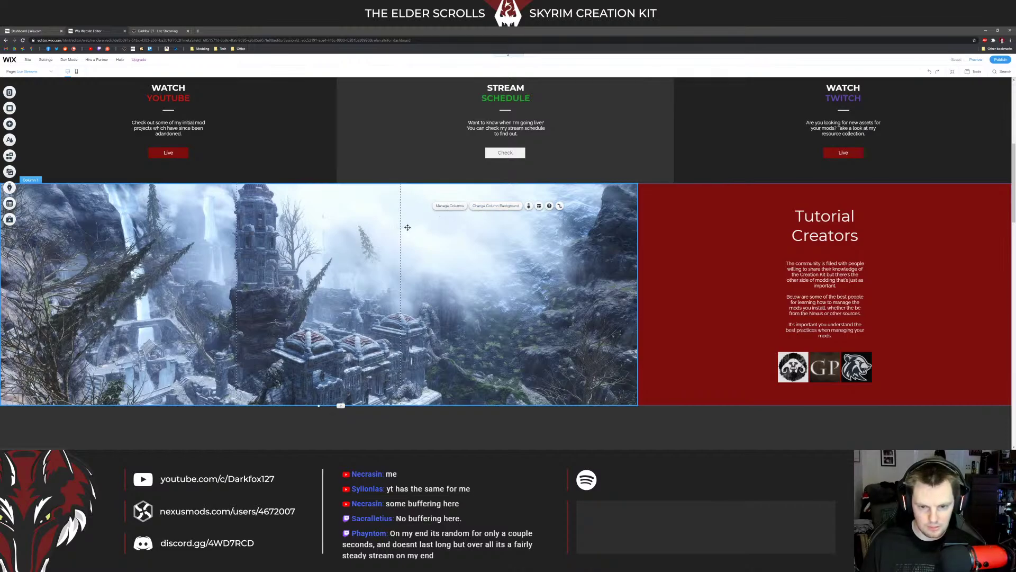
left_click(500, 207)
left_click(699, 236)
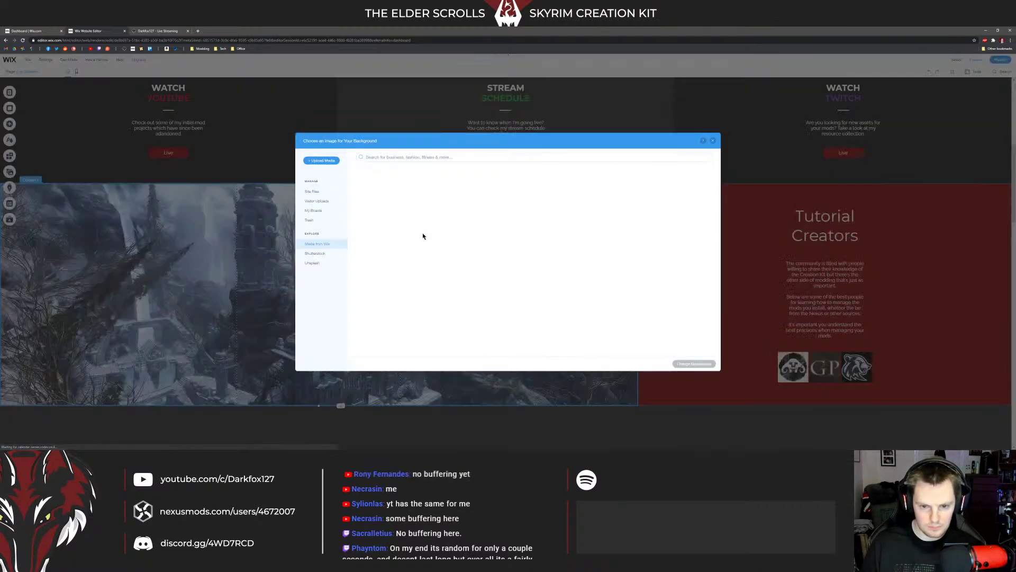
double_click(386, 233)
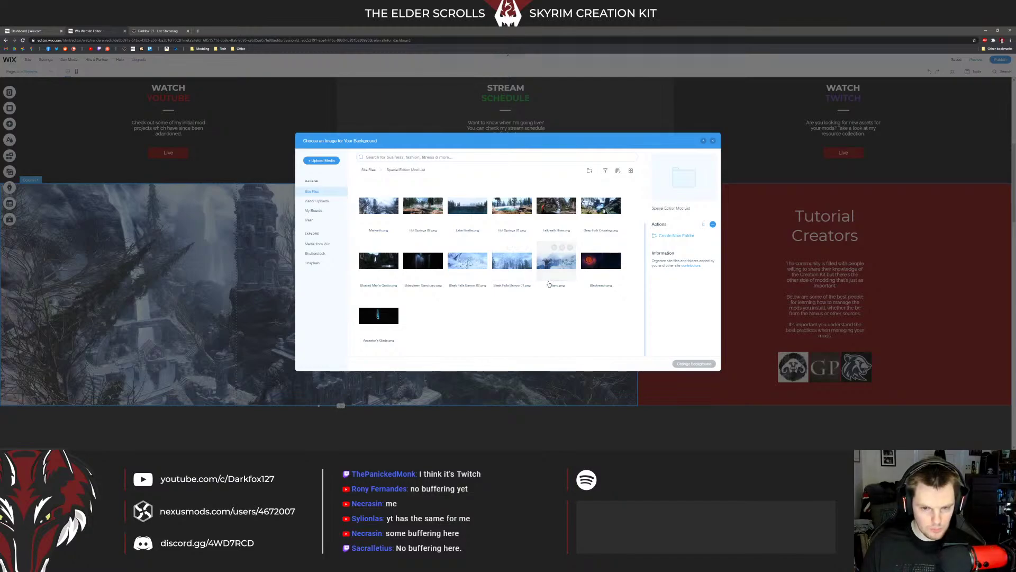
scroll(516, 283, "up", 1)
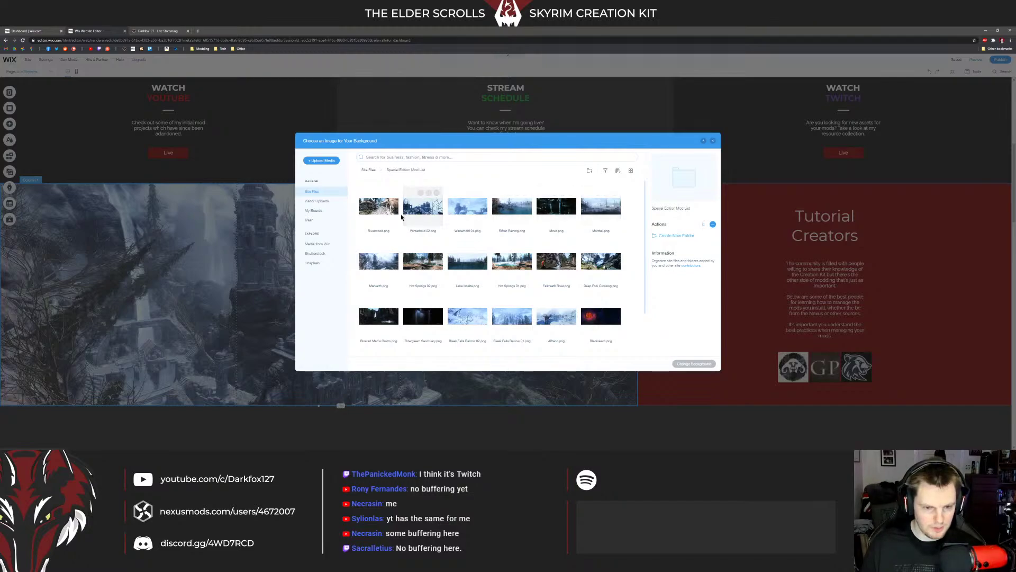
scroll(465, 265, "down", 1)
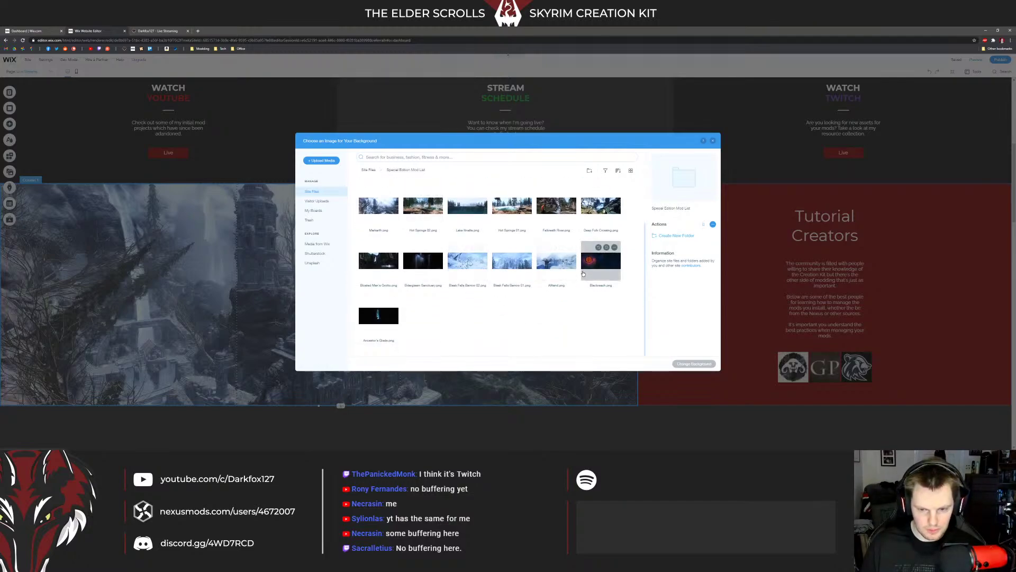
left_click(560, 289)
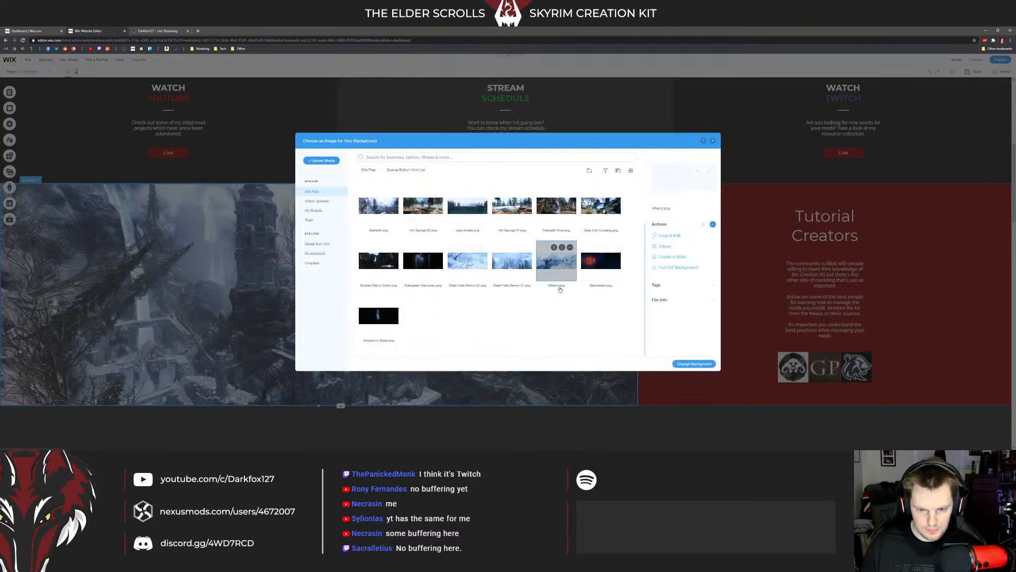
left_click(686, 364)
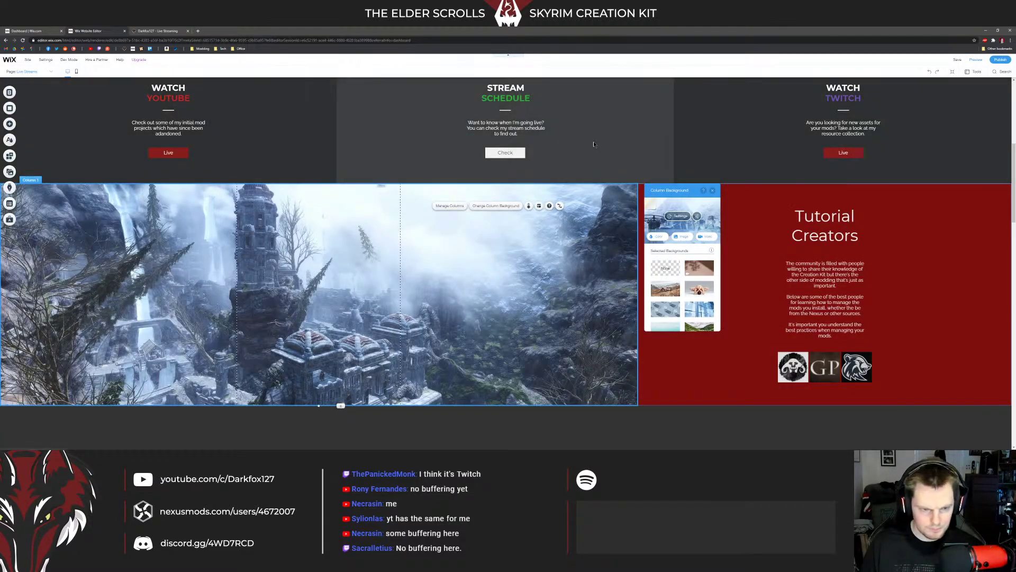
left_click(429, 238)
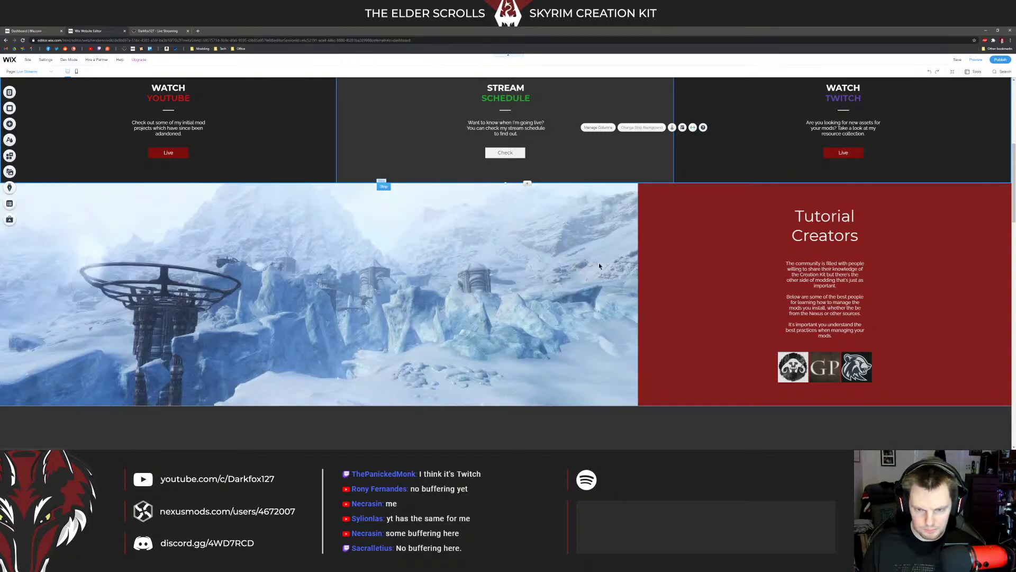
Step: Replace the red column's Tutorial Creators heading with "Stream Music"
left_click(789, 206)
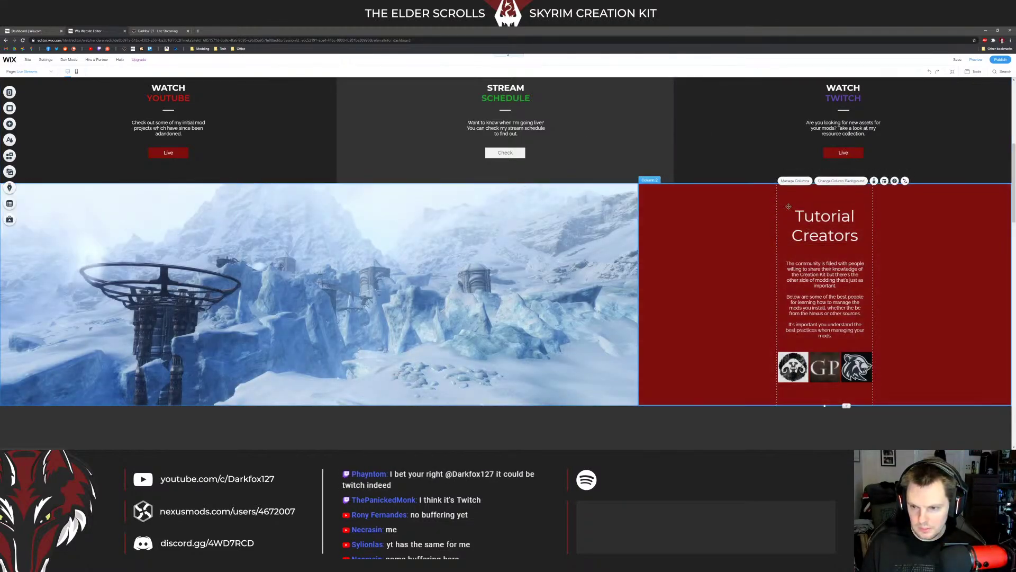
double_click(789, 208)
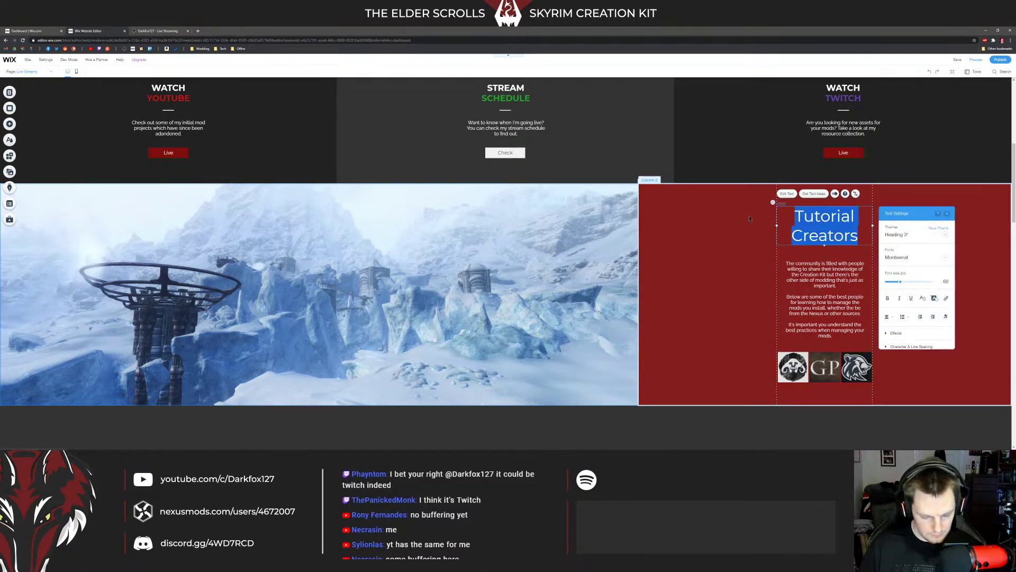
type("Sport")
key("BackSpace")
key("BackSpace")
key("BackSpace")
key("BackSpace")
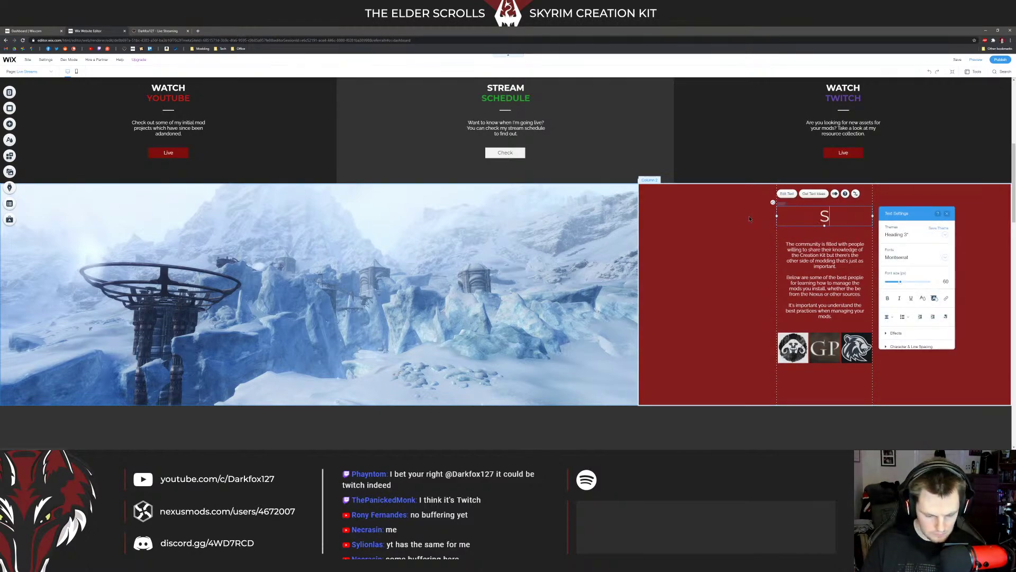
type("tream Music")
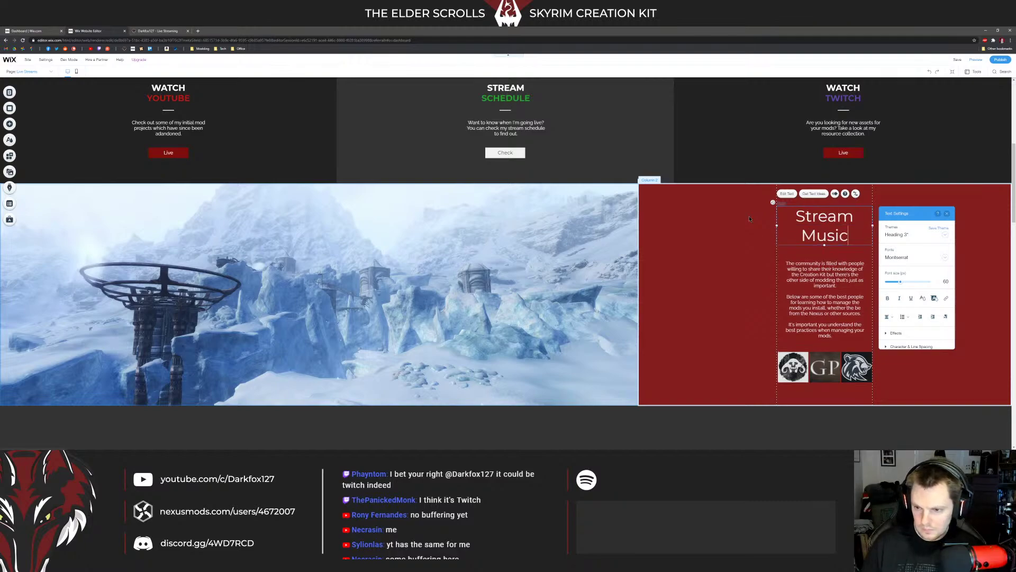
left_click(749, 218)
Step: Delete the creator logo gallery beneath the red column's description
double_click(825, 280)
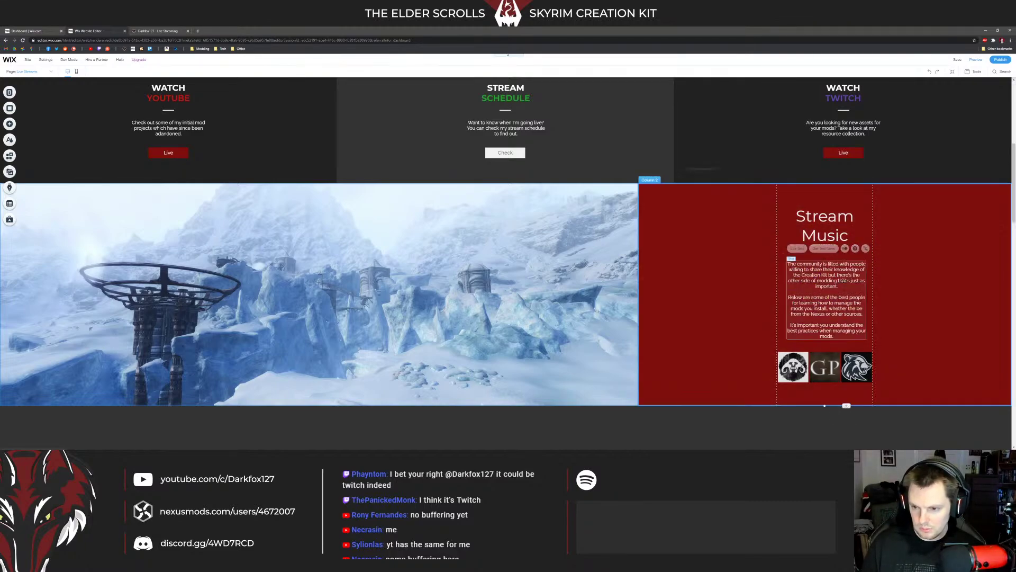
left_click(828, 359)
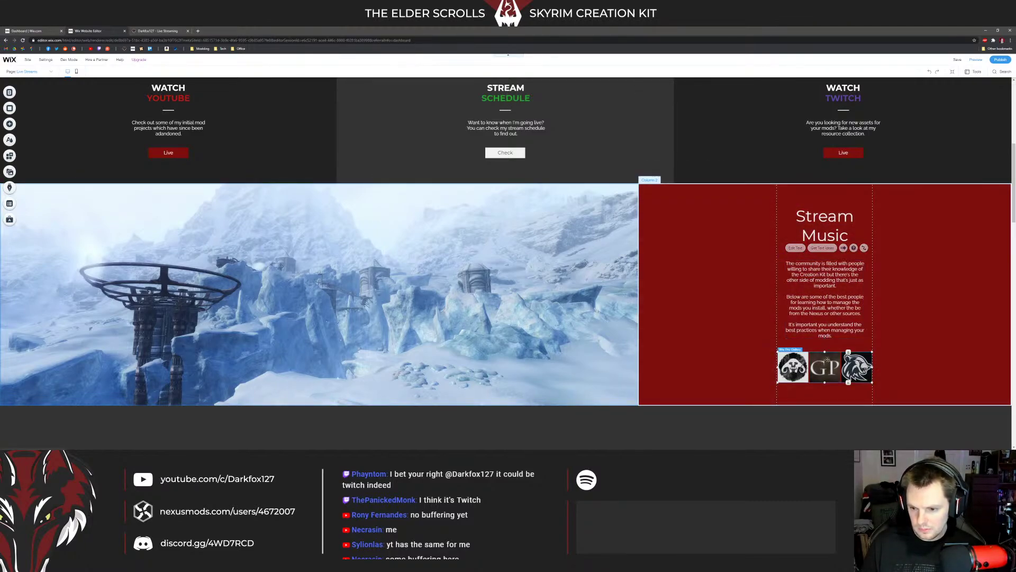
key("Delete")
Step: Replace the red column's description with "During my live streams, I play a lot of music. Mostly"
double_click(805, 283)
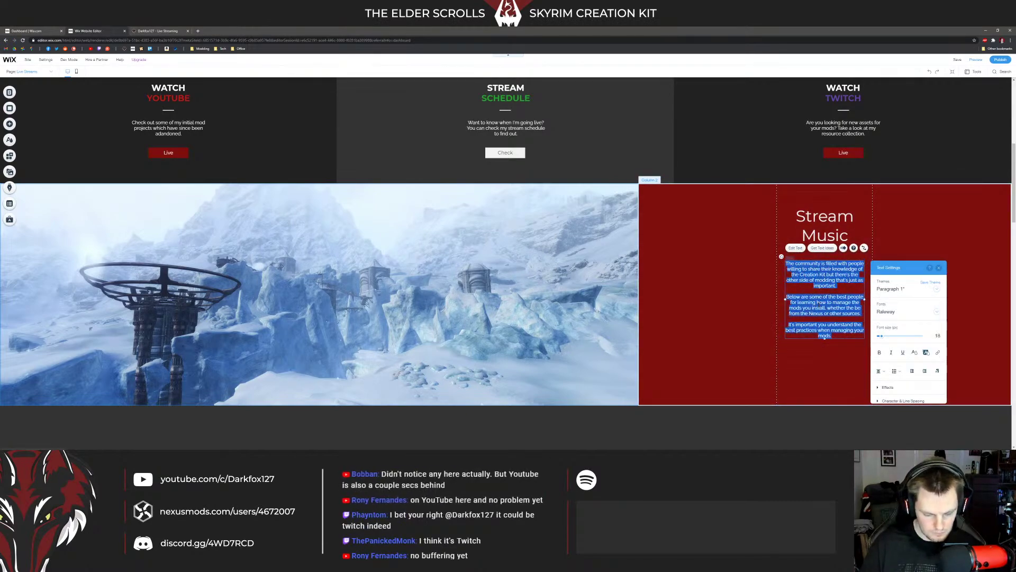
type("Dur")
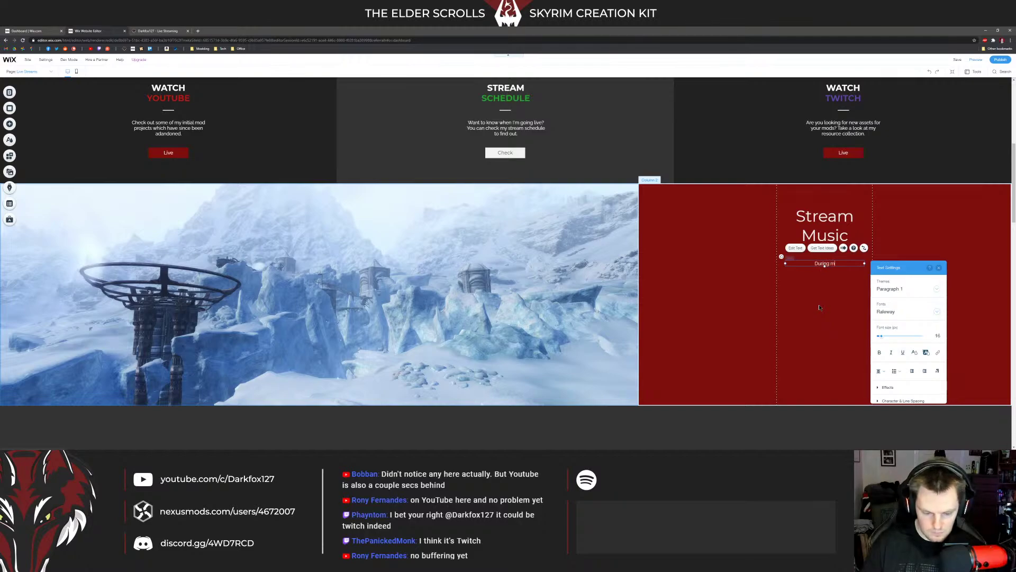
type("ing my live stre")
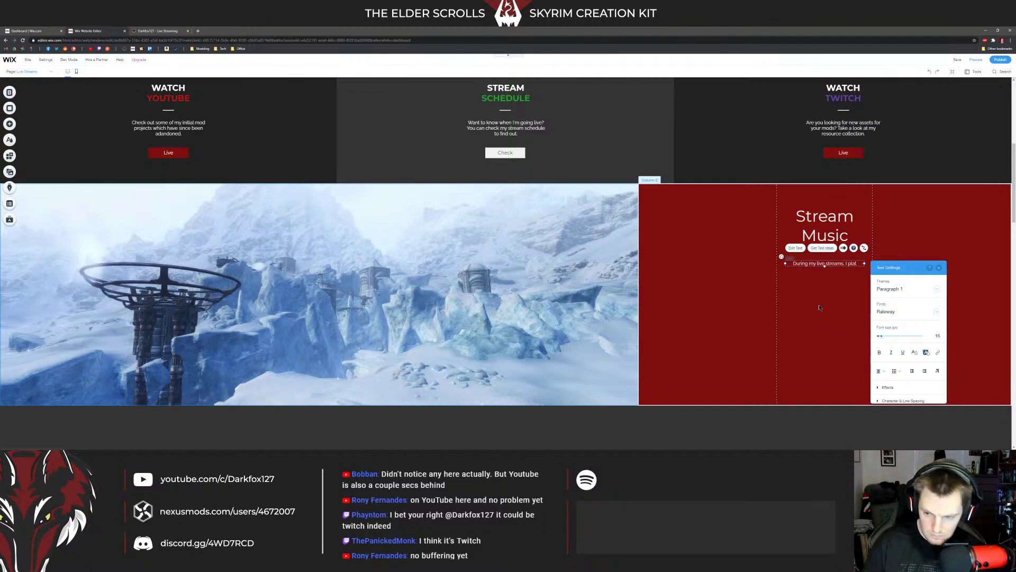
type("ams. I play a lot of music. Mostly")
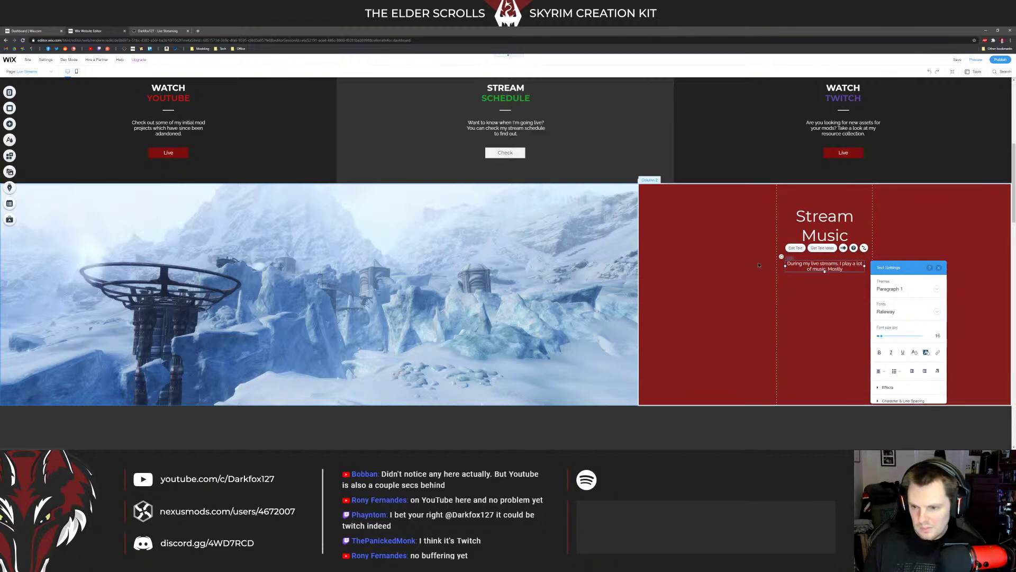
left_click(815, 281)
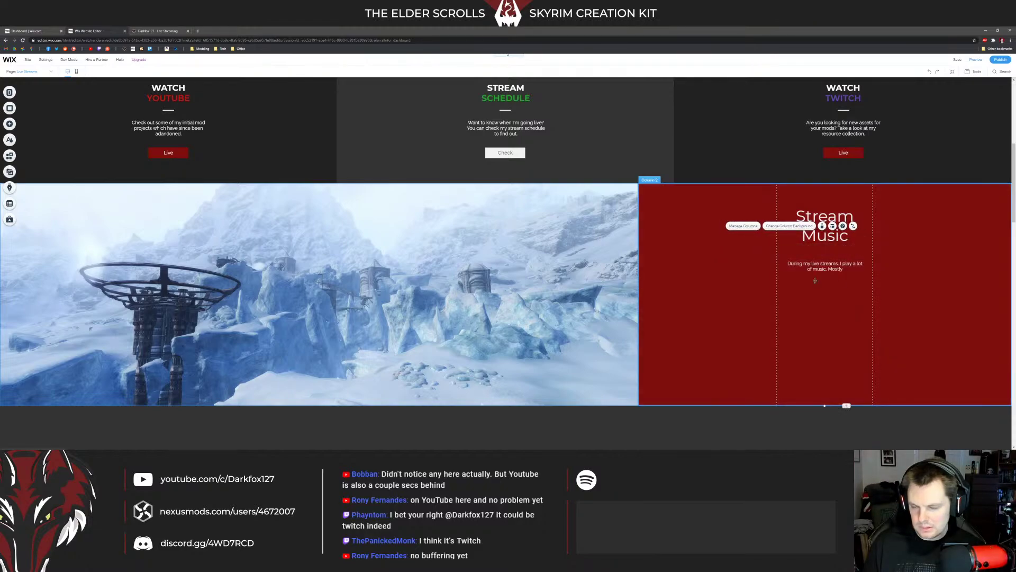
left_click(858, 285)
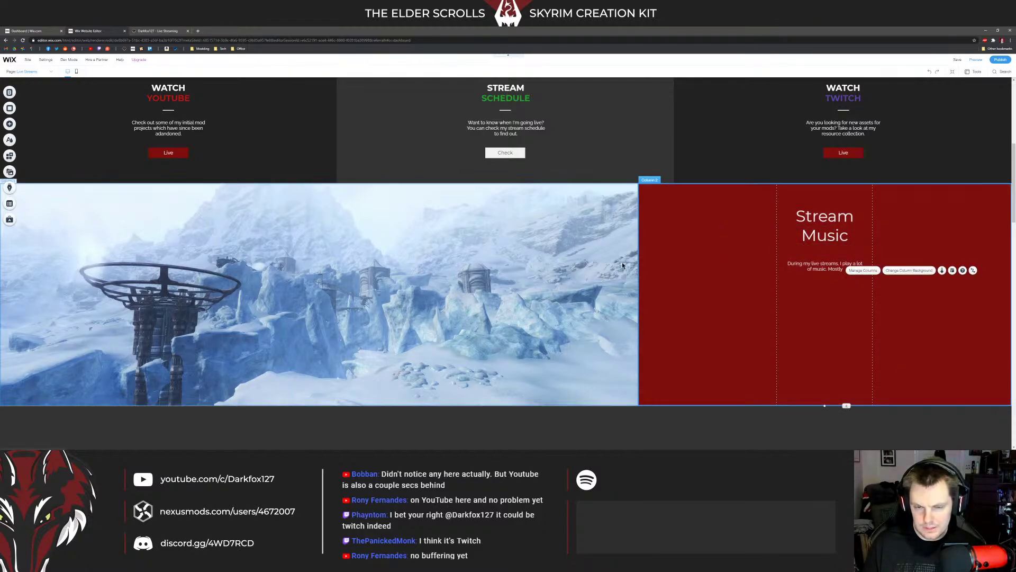
Step: Change the red column's heading to "Stream Schedule"
left_click(579, 250)
scroll(578, 250, "up", 4)
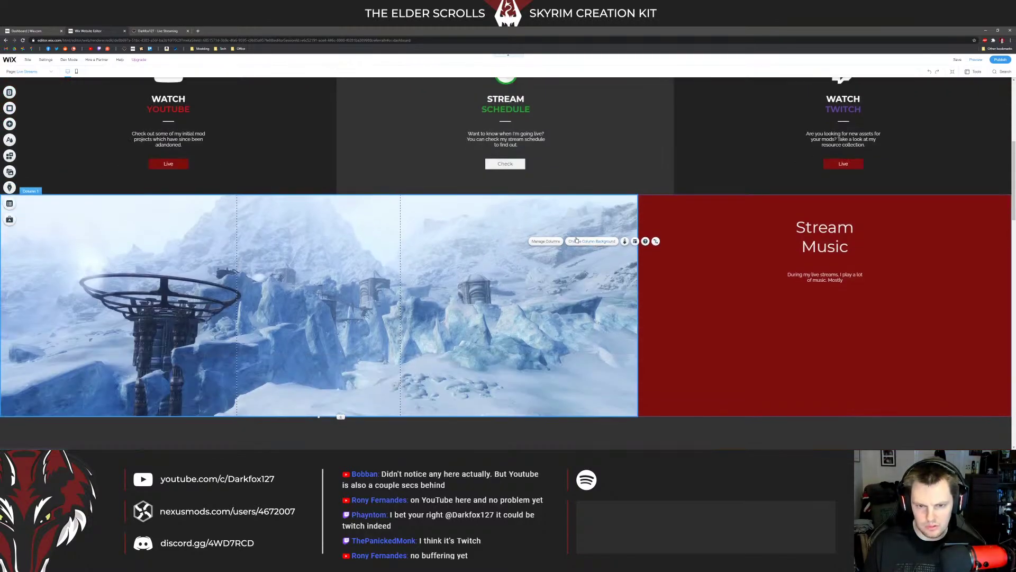
scroll(593, 233, "down", 3)
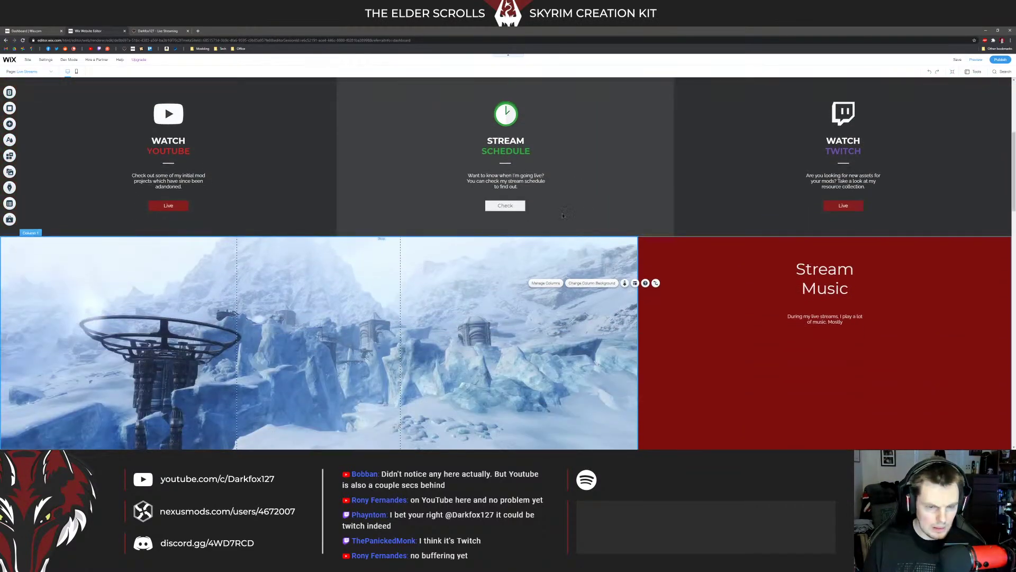
left_click(506, 114)
left_click(826, 281)
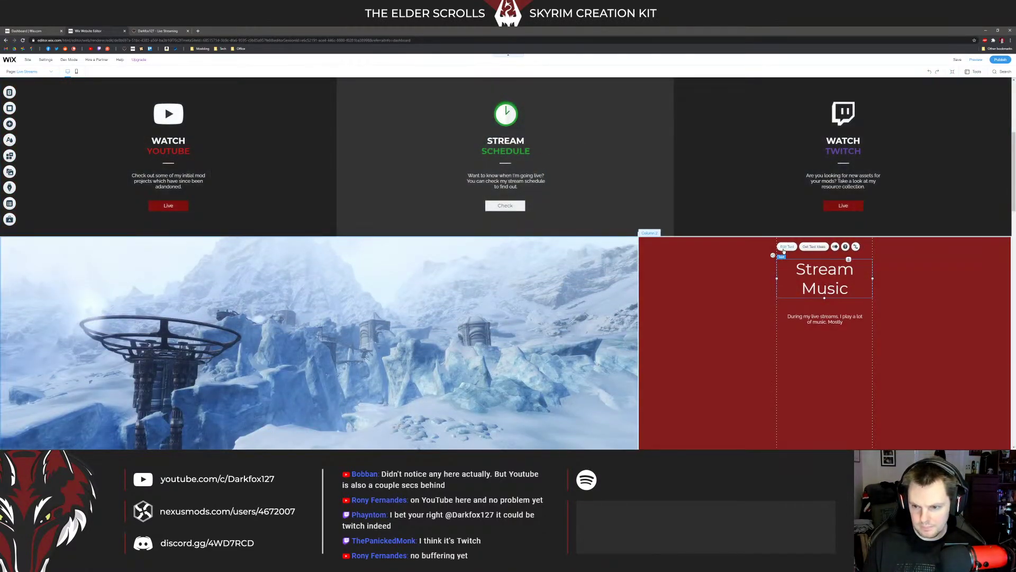
left_click(786, 247)
type("Stre")
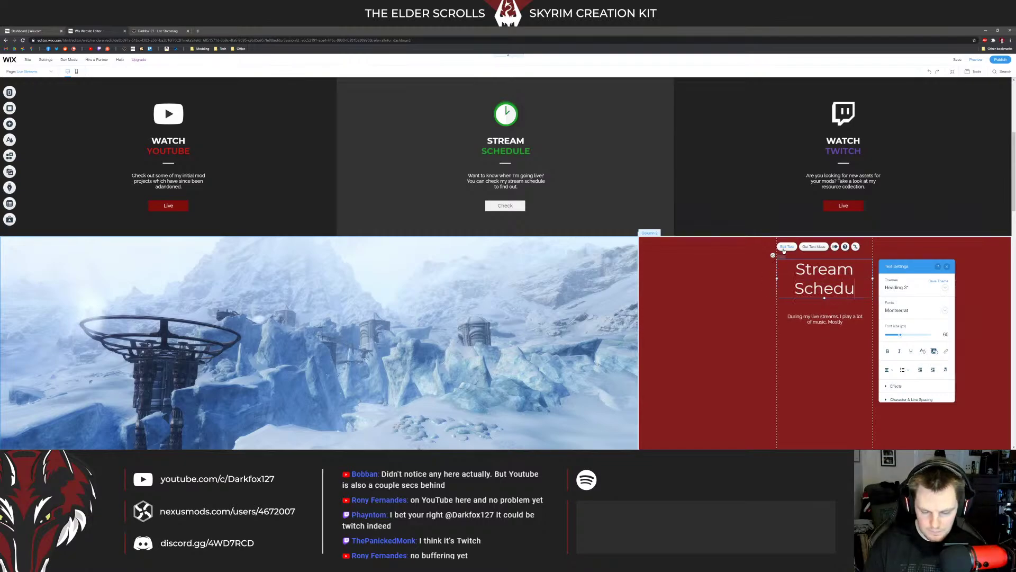
left_click(676, 285)
Step: Remove the red column's description and move the event calendar from the lower Stream Schedule section to beneath the red column's heading
scroll(675, 286, "down", 1)
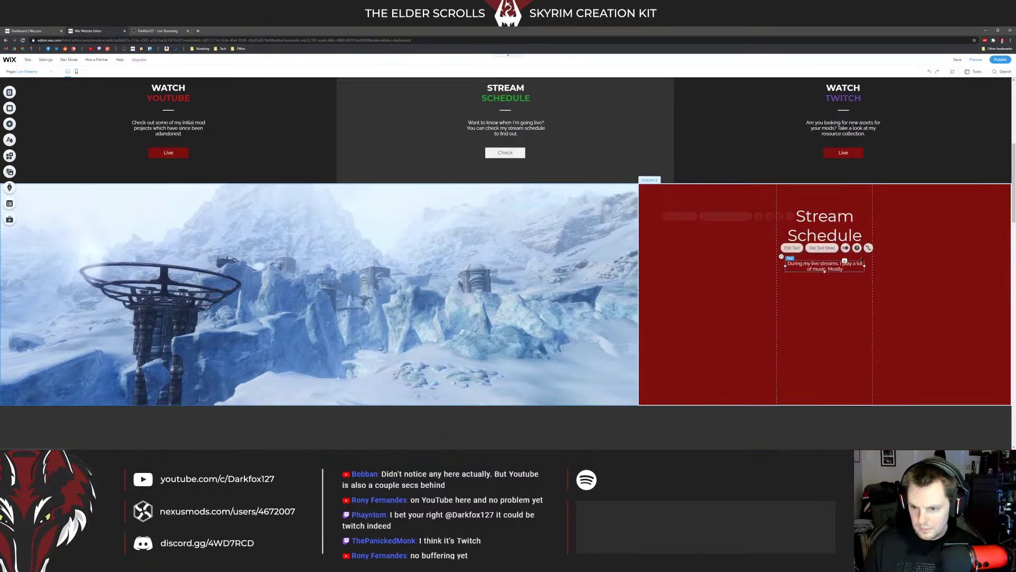
scroll(345, 232, "up", 3)
scroll(380, 256, "down", 10)
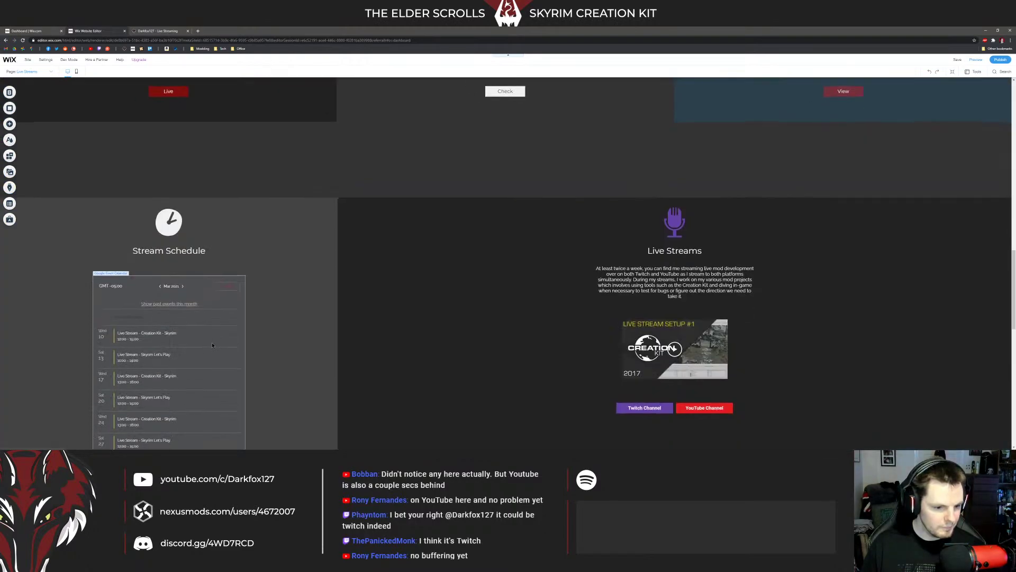
left_click_drag(212, 345, 754, 137)
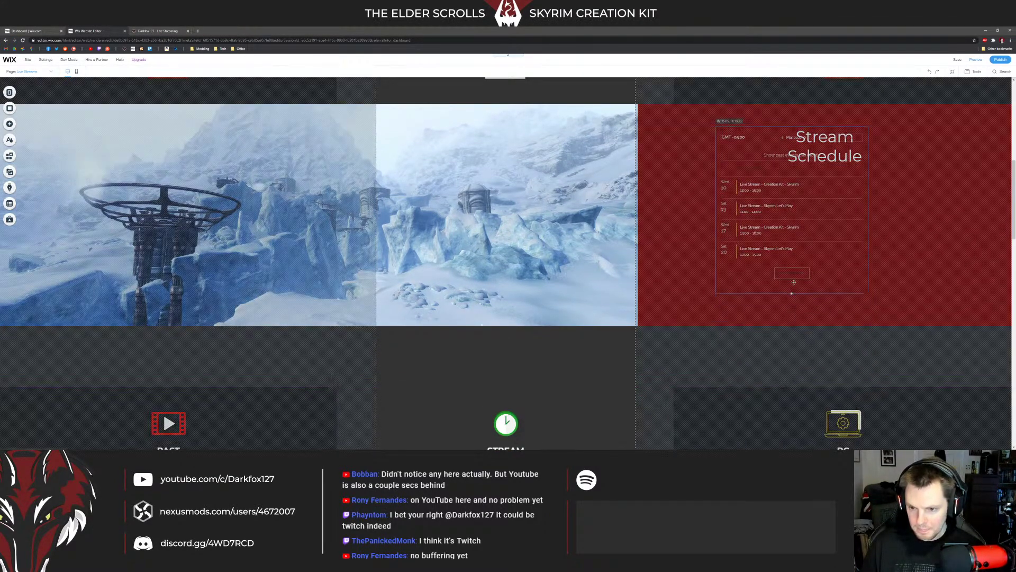
left_click_drag(756, 280, 771, 317)
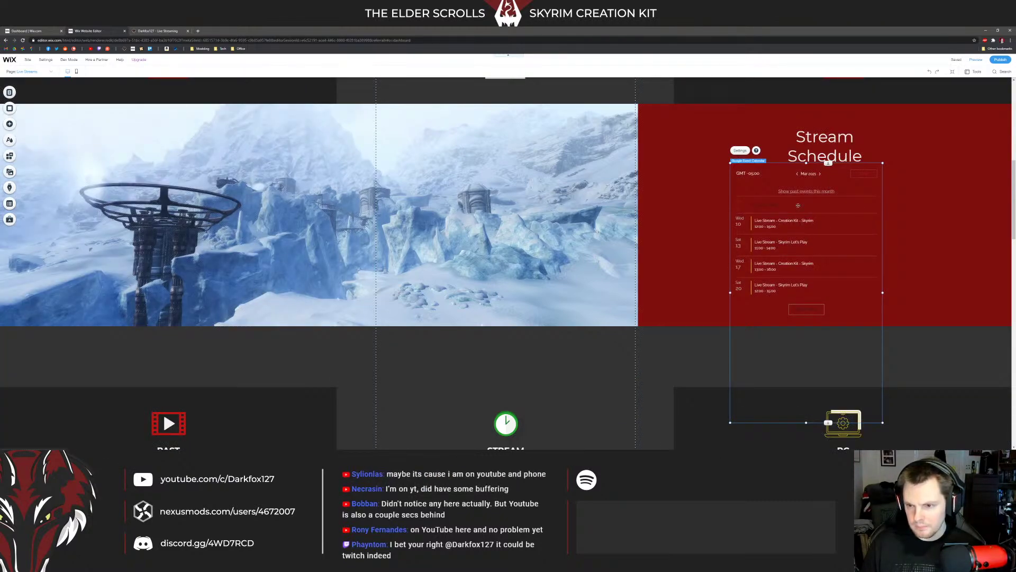
Step: Try the Monthly layout for the Google Event Calendar and set its layout to Agenda
left_click(740, 150)
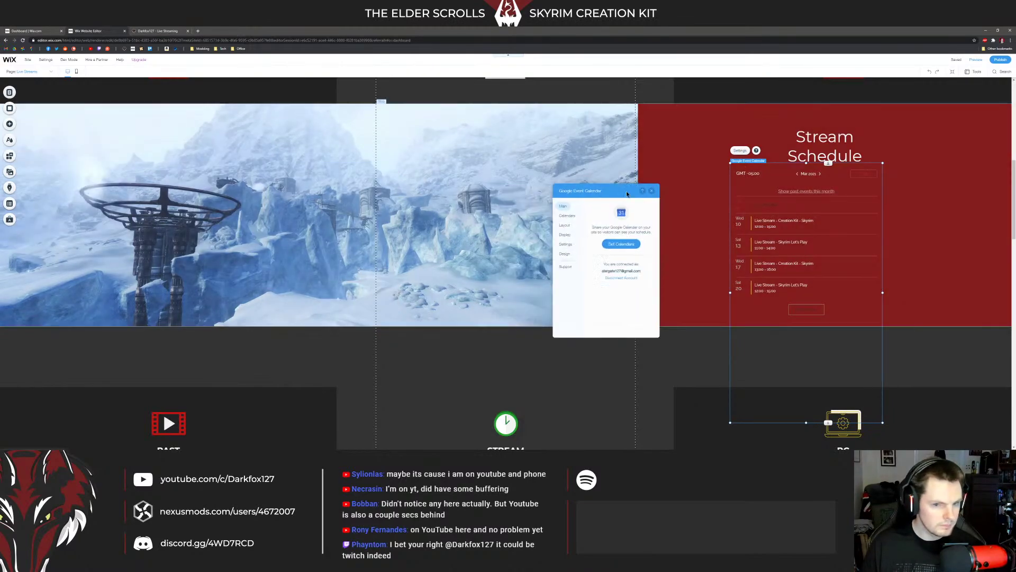
left_click(567, 216)
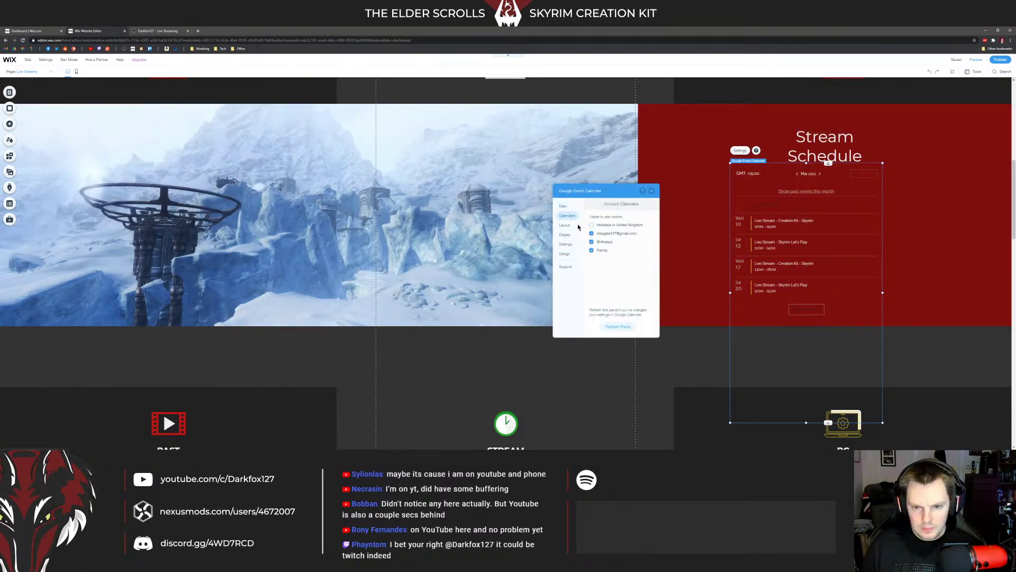
left_click(574, 226)
left_click(563, 235)
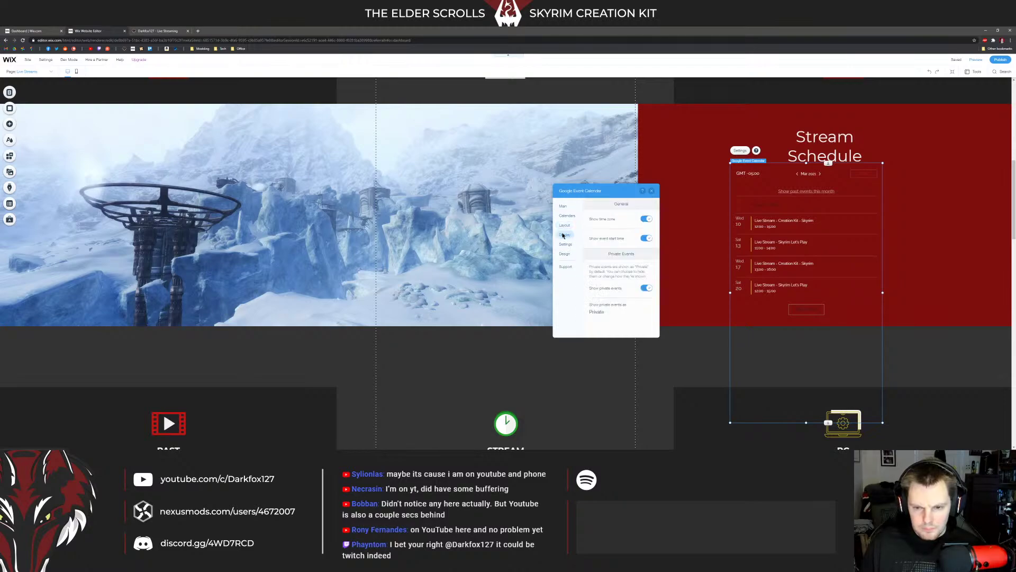
left_click(564, 225)
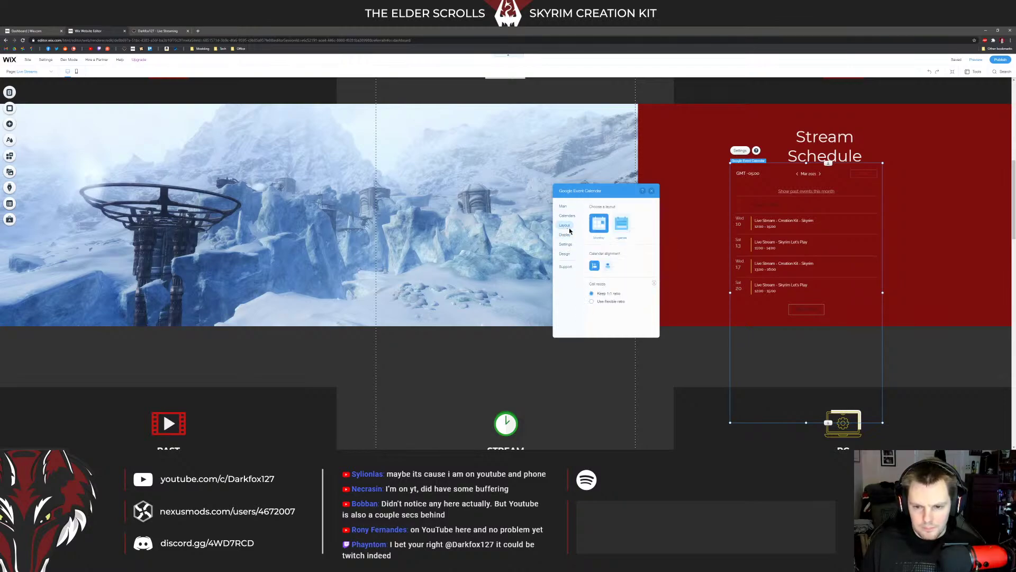
left_click(602, 231)
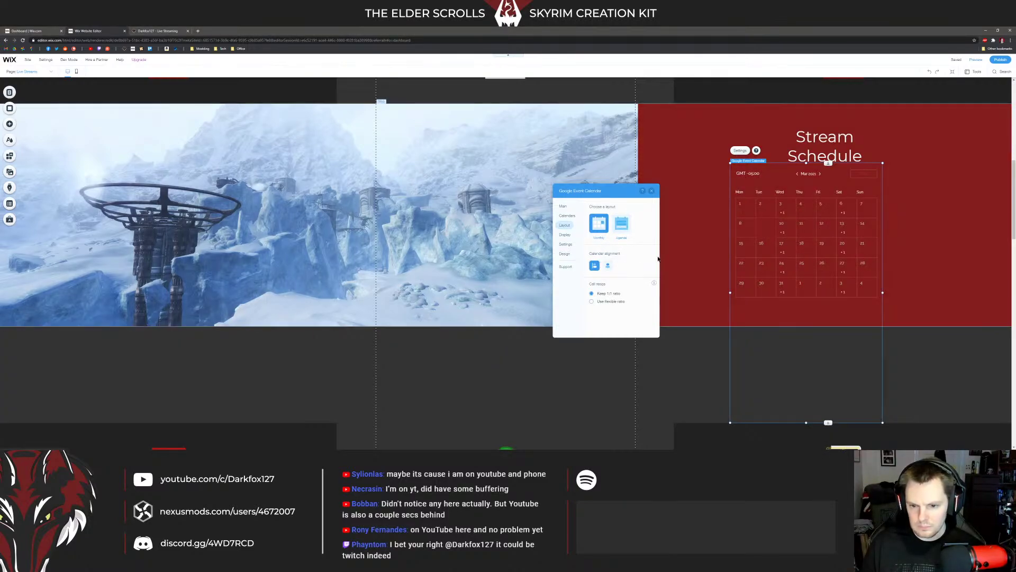
left_click(625, 232)
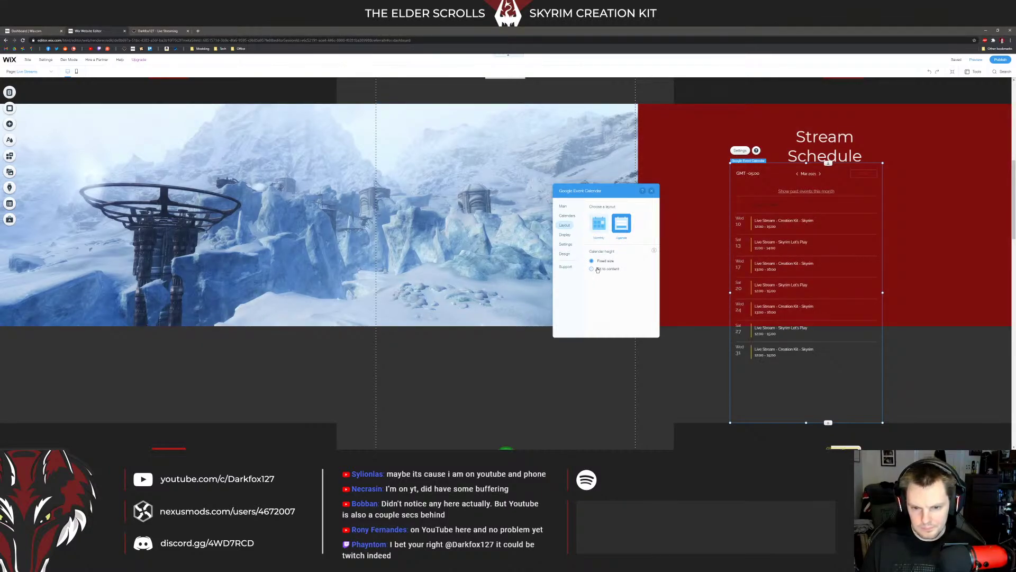
Step: Set the event calendar's time format to 24 hours
left_click(559, 234)
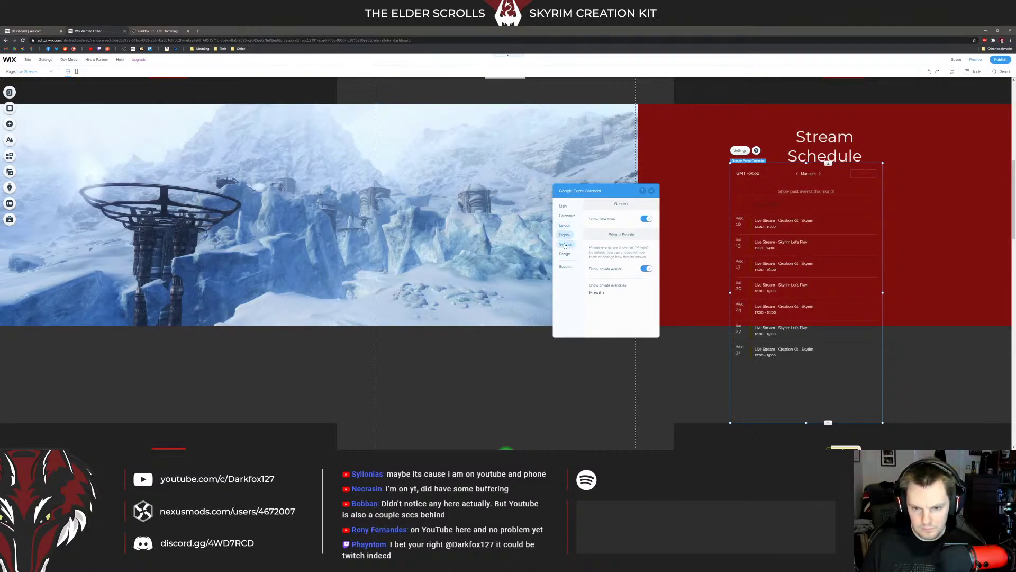
left_click(566, 245)
left_click(632, 209)
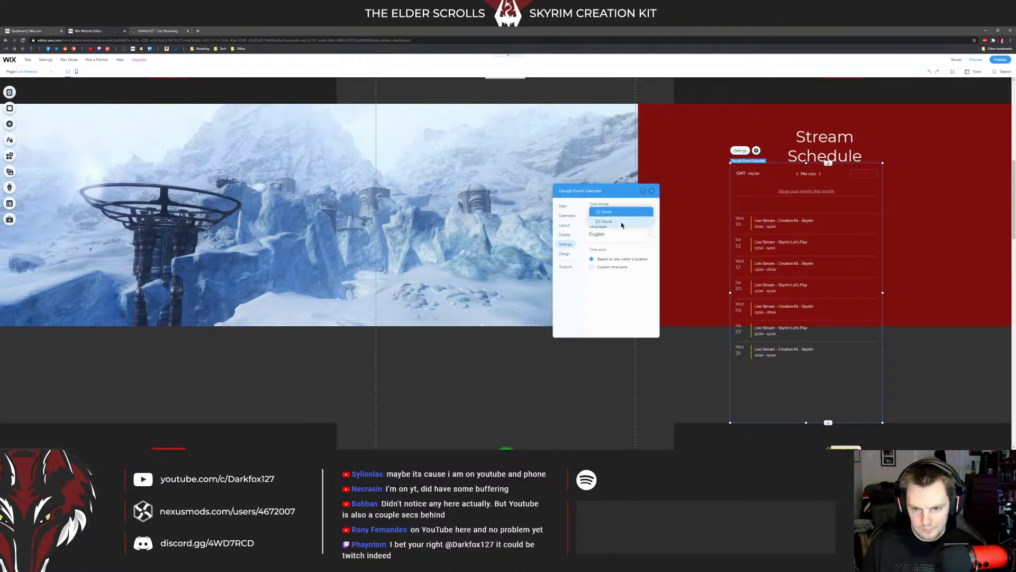
left_click(623, 224)
Step: Examine the event calendar's design, time zone, display and account calendar options
left_click(564, 254)
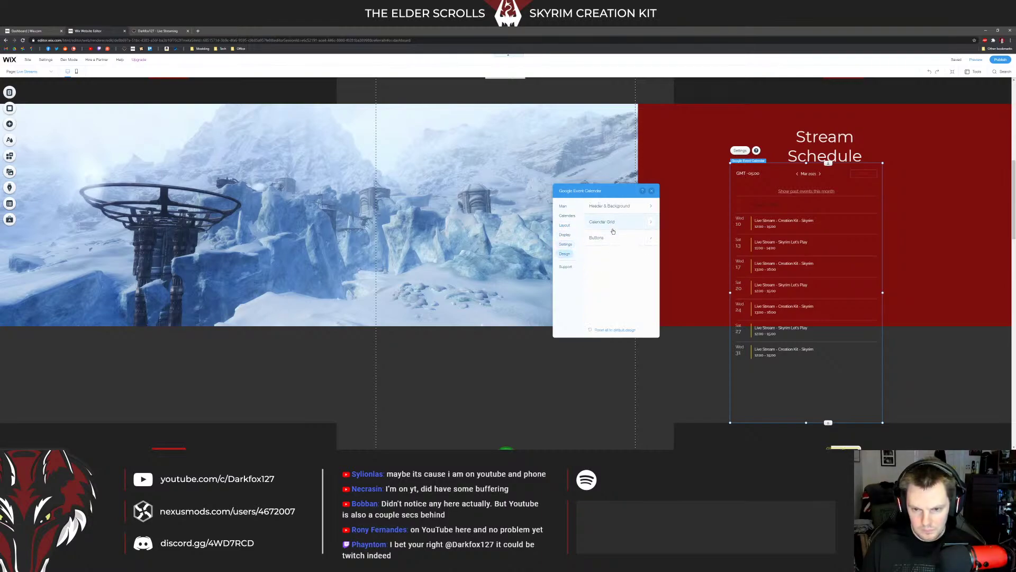
left_click(608, 210)
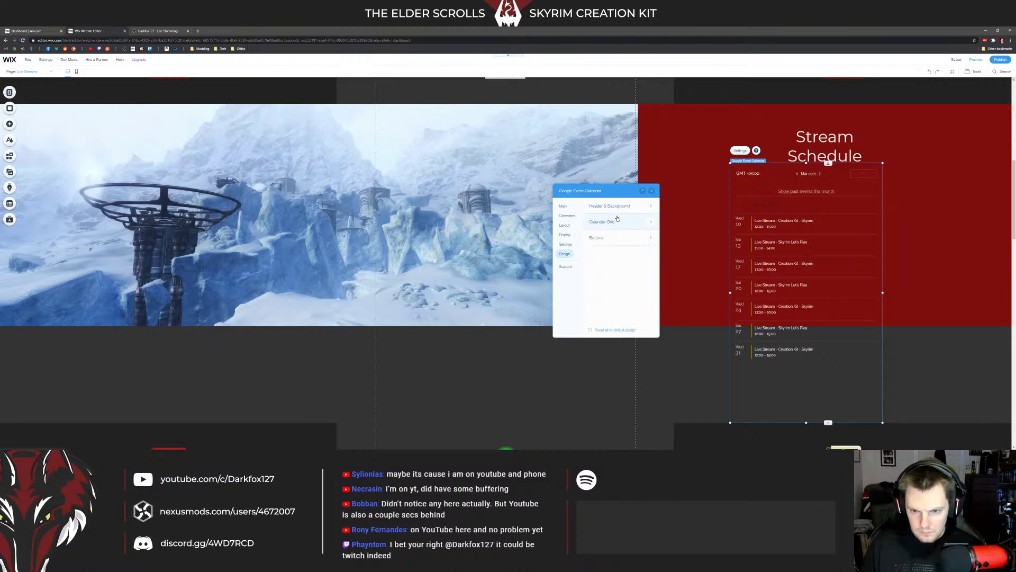
left_click(610, 262)
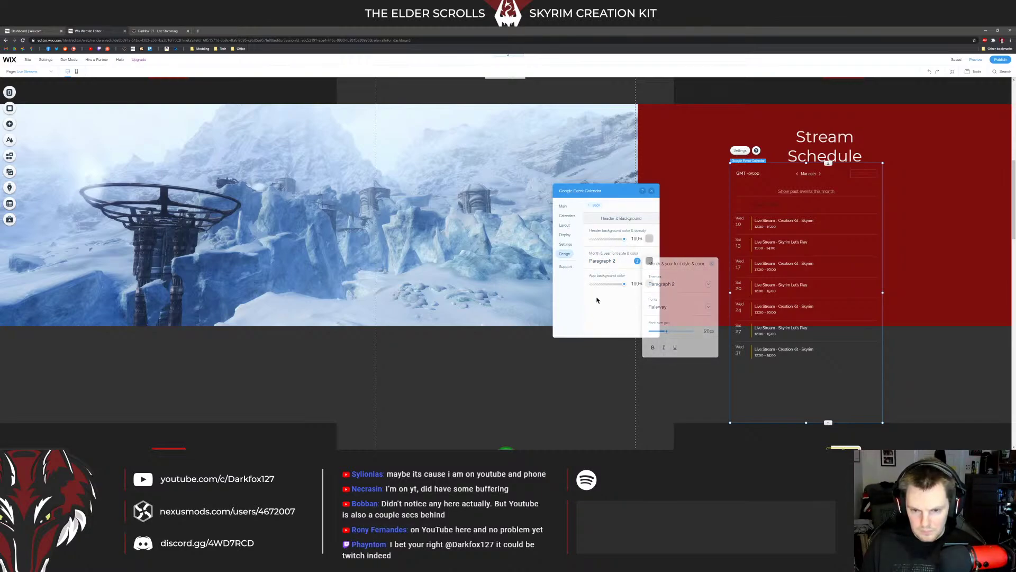
left_click(564, 244)
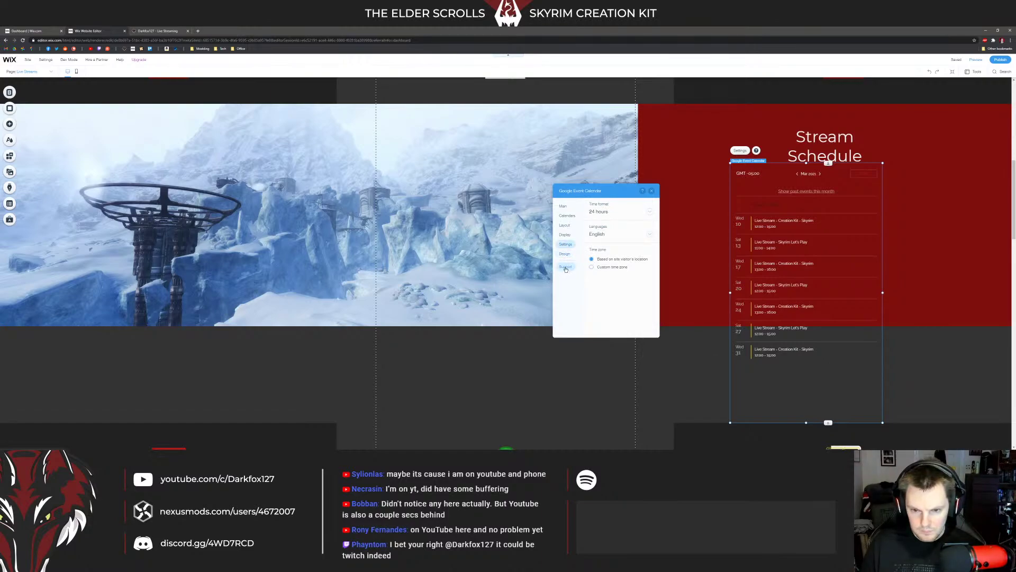
left_click(567, 235)
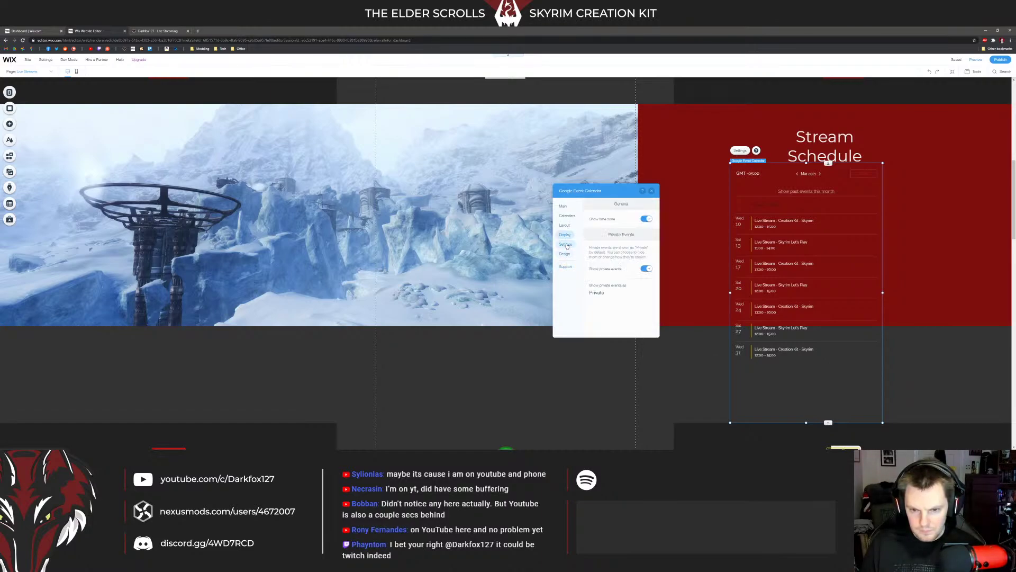
left_click(567, 244)
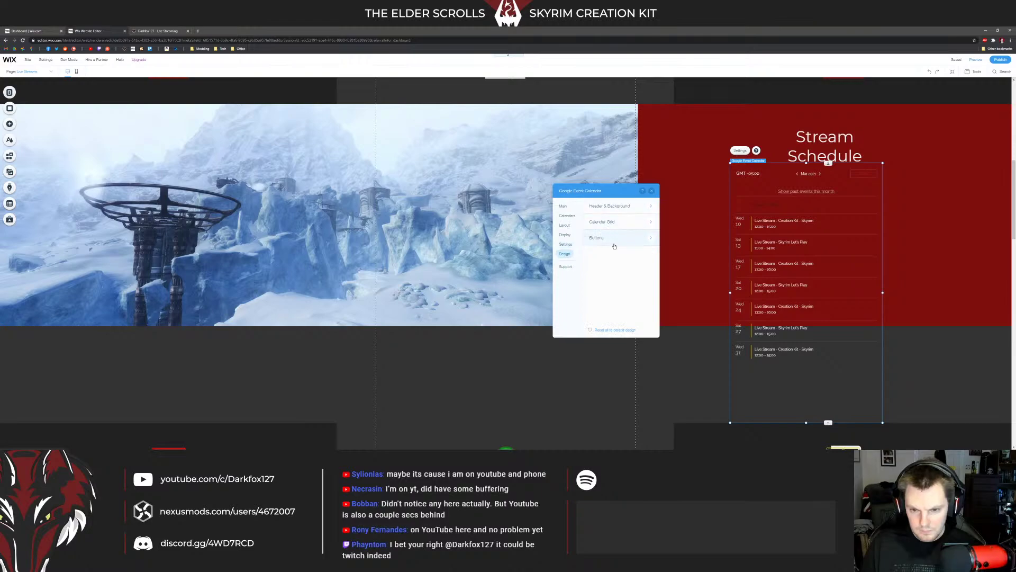
left_click(564, 207)
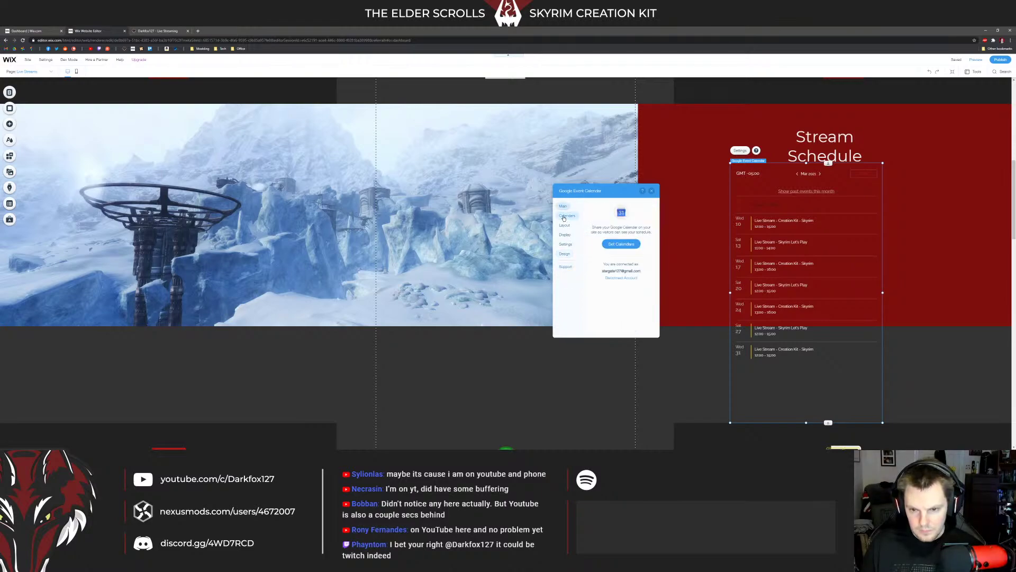
left_click(565, 216)
left_click(651, 191)
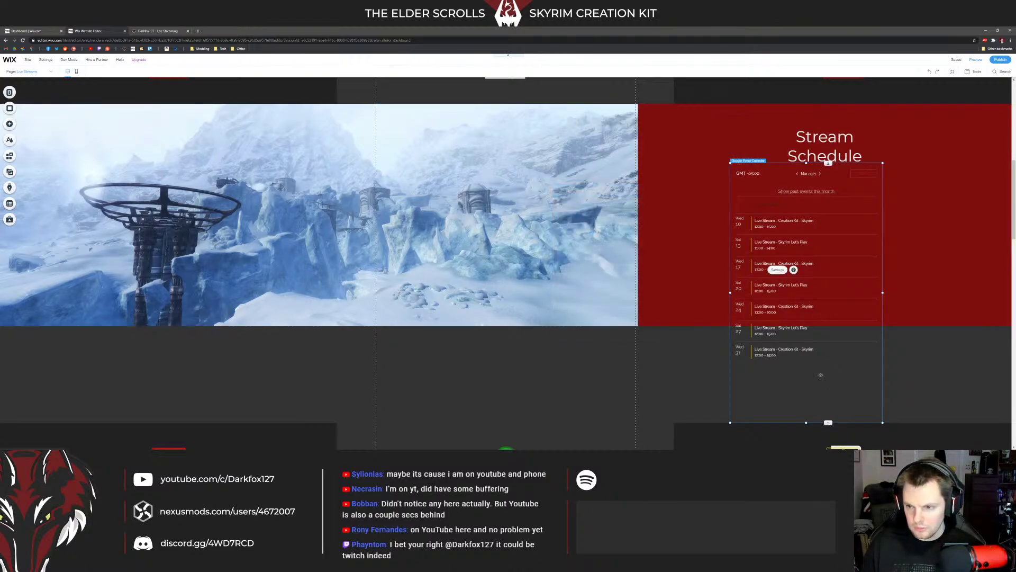
Step: Move the lower icon strip up against the image strip and reposition the event calendar over the red column's Stream Schedule heading
left_click(814, 309)
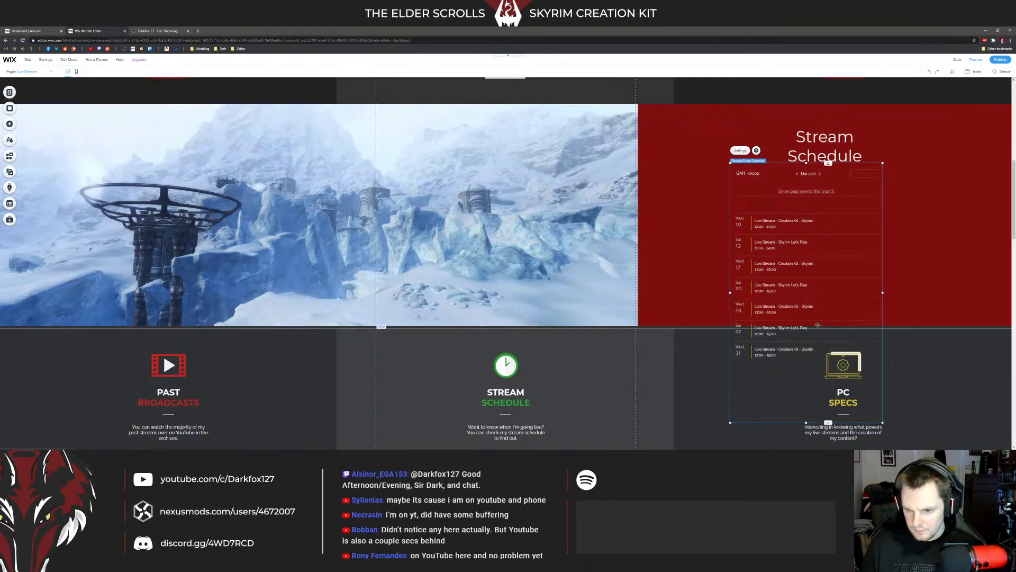
mouse_move(819, 302)
left_mouse_down()
mouse_move(804, 271)
mouse_move(786, 276)
left_mouse_up()
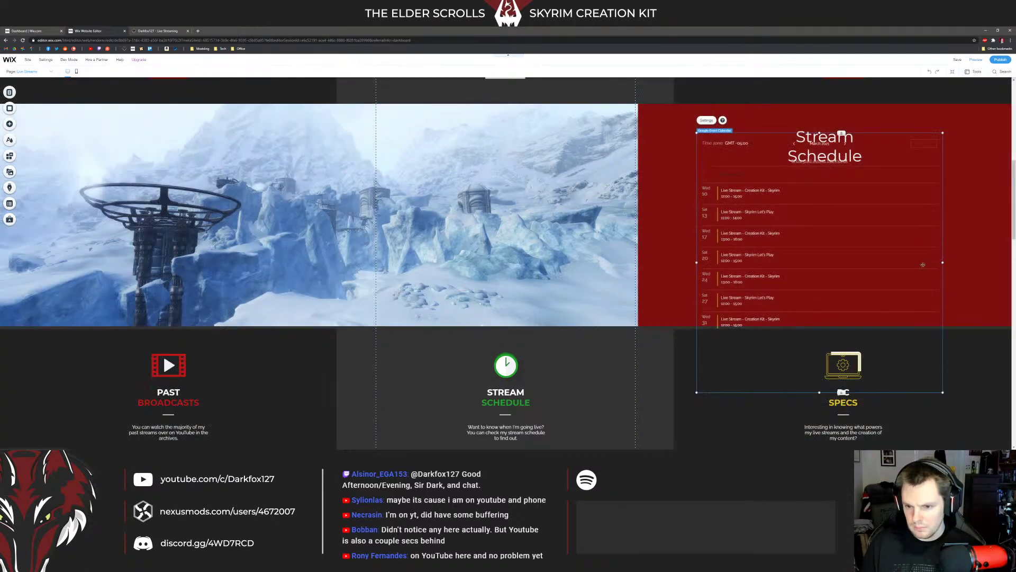
left_click(742, 238)
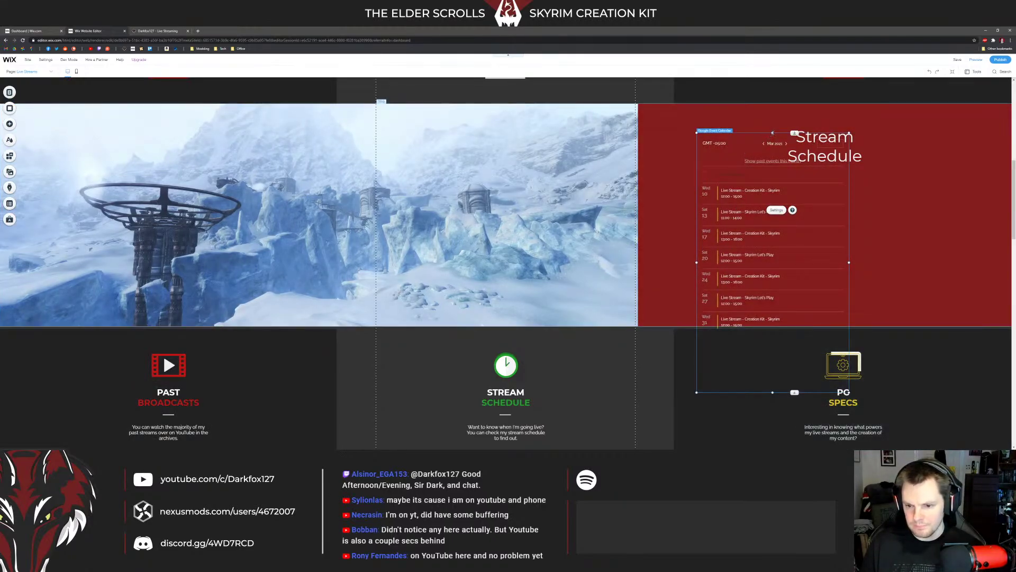
left_click_drag(741, 210, 794, 199)
Step: Open the vector art chooser for the green clock icon in the upper Stream Schedule column
scroll(481, 224, "up", 5)
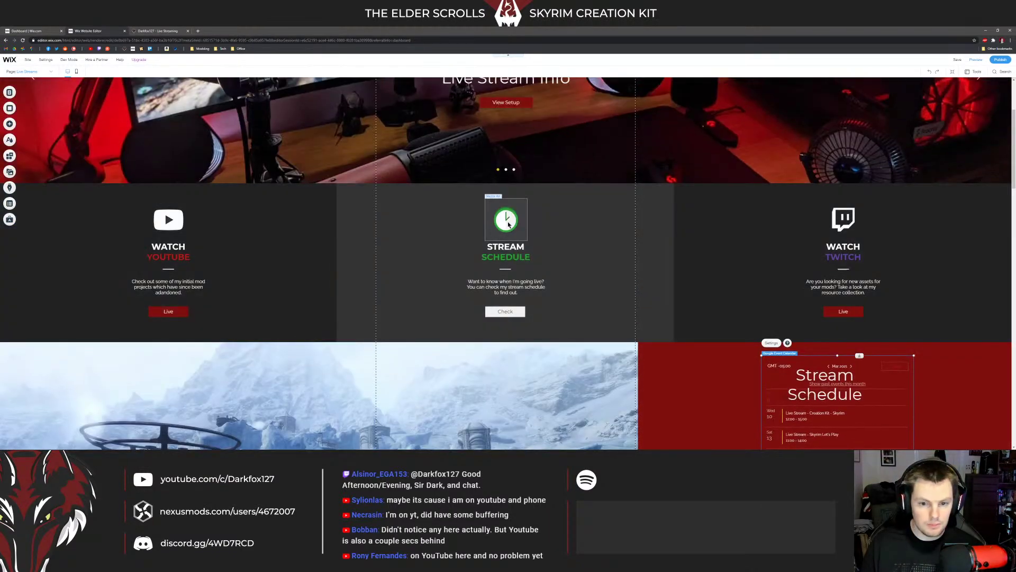
left_click(496, 226)
left_click(502, 255)
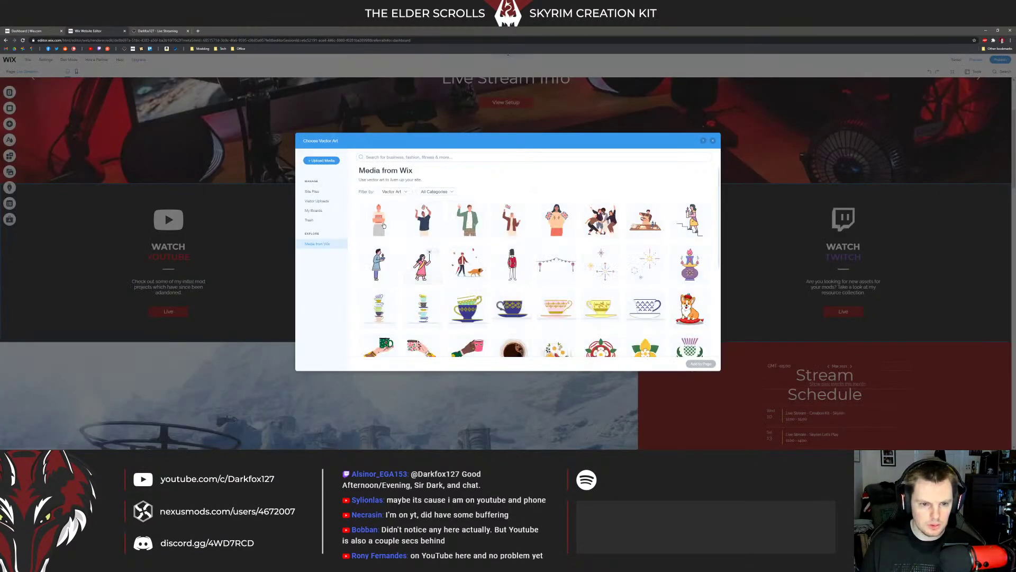
Step: Search Google Images for "spotify logo png" in a new browser tab
left_click(198, 30)
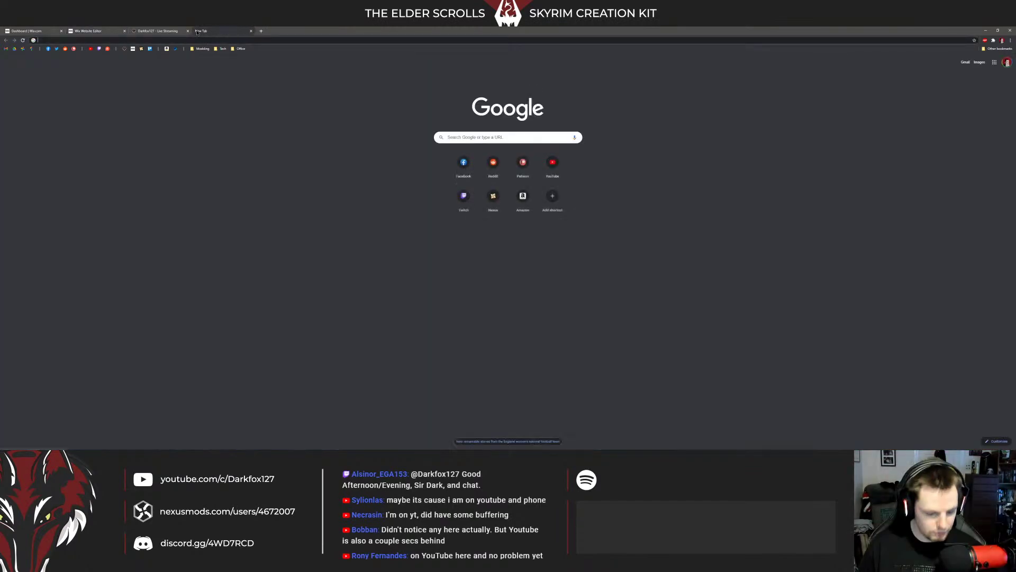
type("spotr")
key("BackSpace")
key("BackSpace")
key("BackSpace")
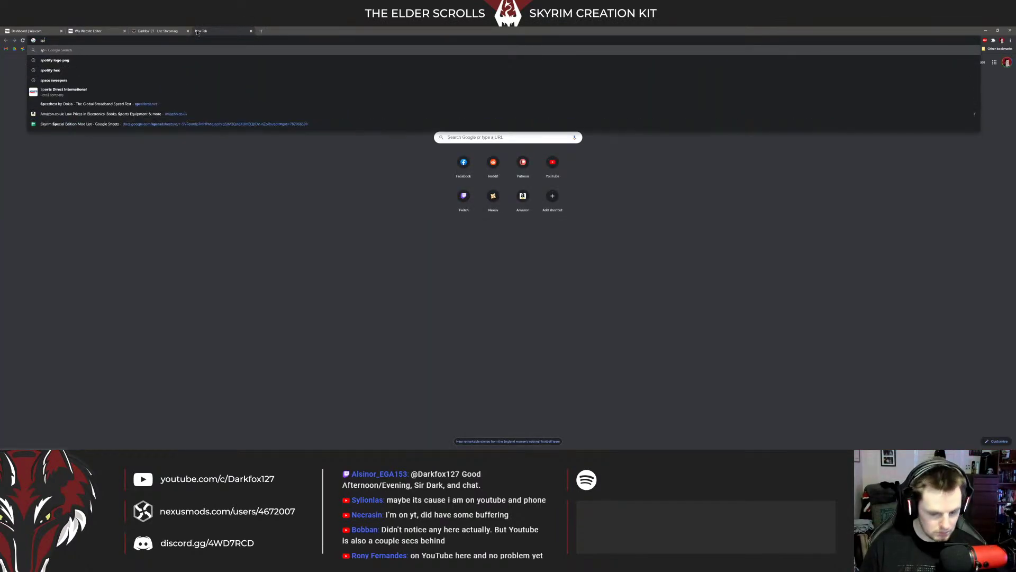
type("otify lo")
key("Return")
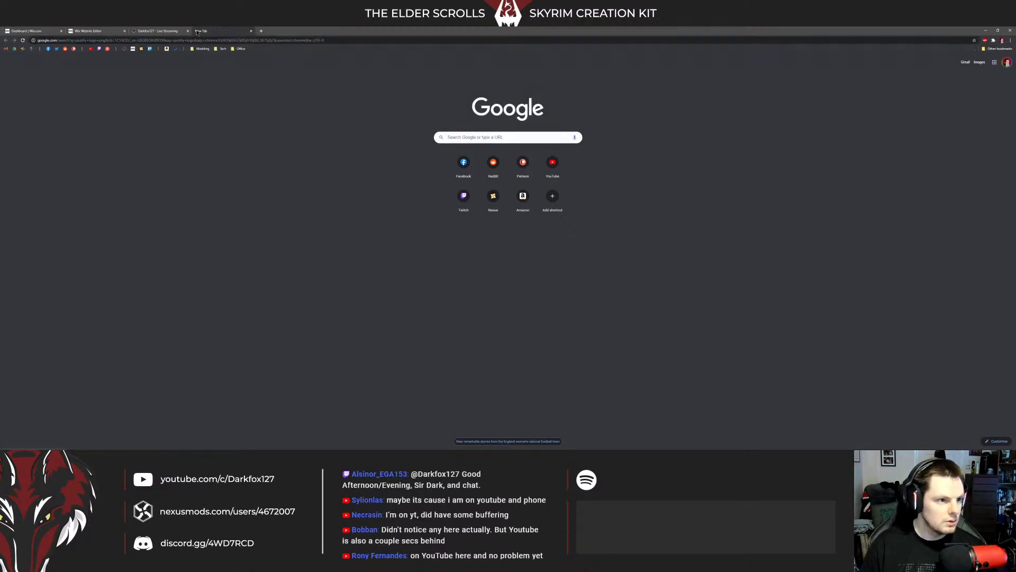
left_click(67, 83)
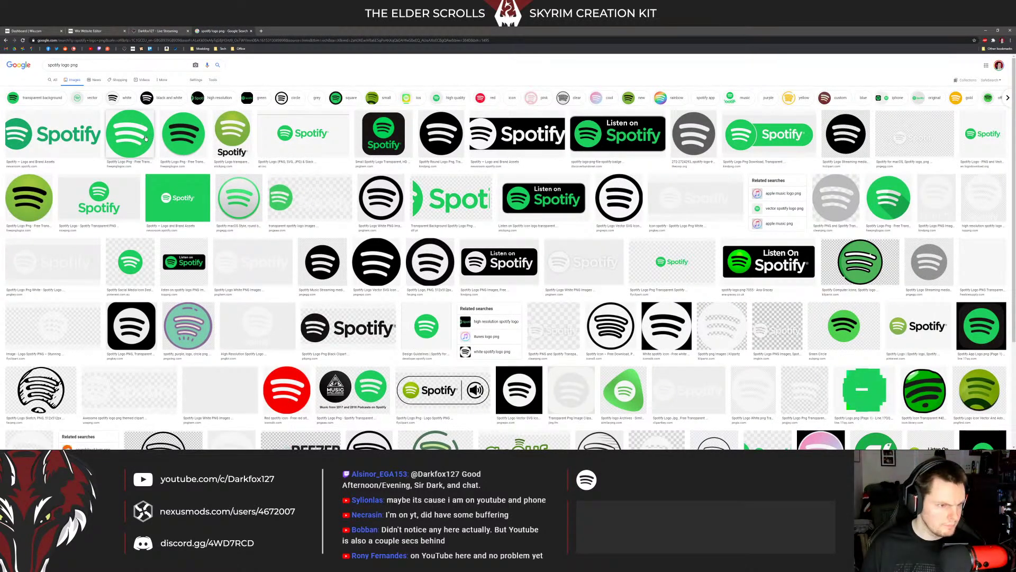
Step: Preview the green, black and white round Spotify symbols among the image results to compare candidates
left_click(182, 139)
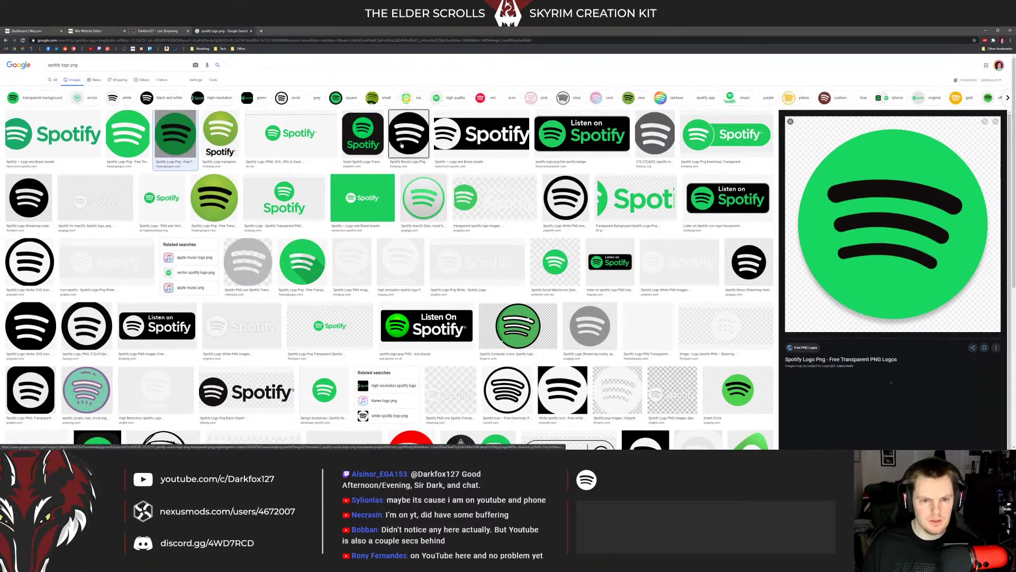
left_click(409, 122)
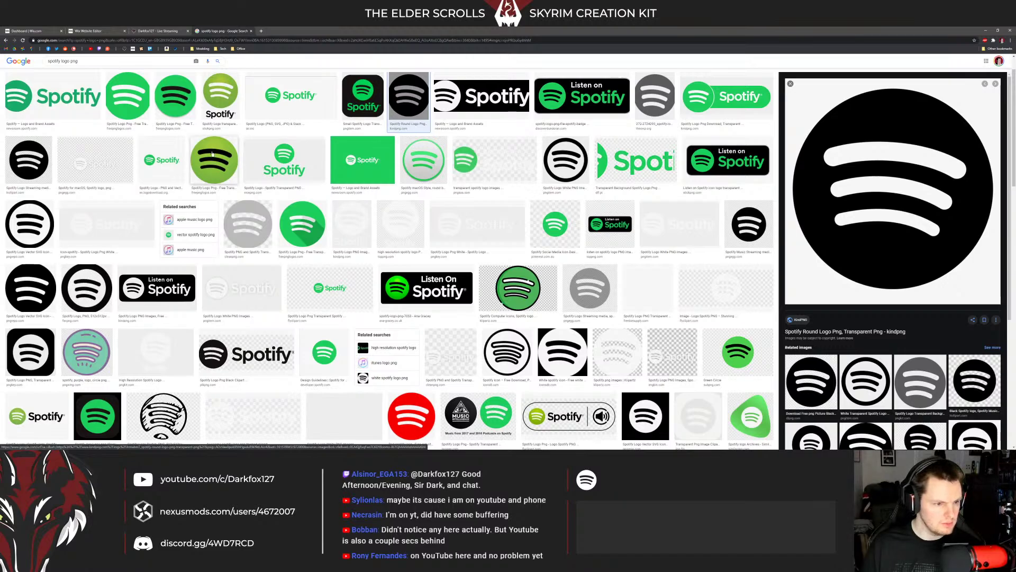
scroll(165, 160, "down", 1)
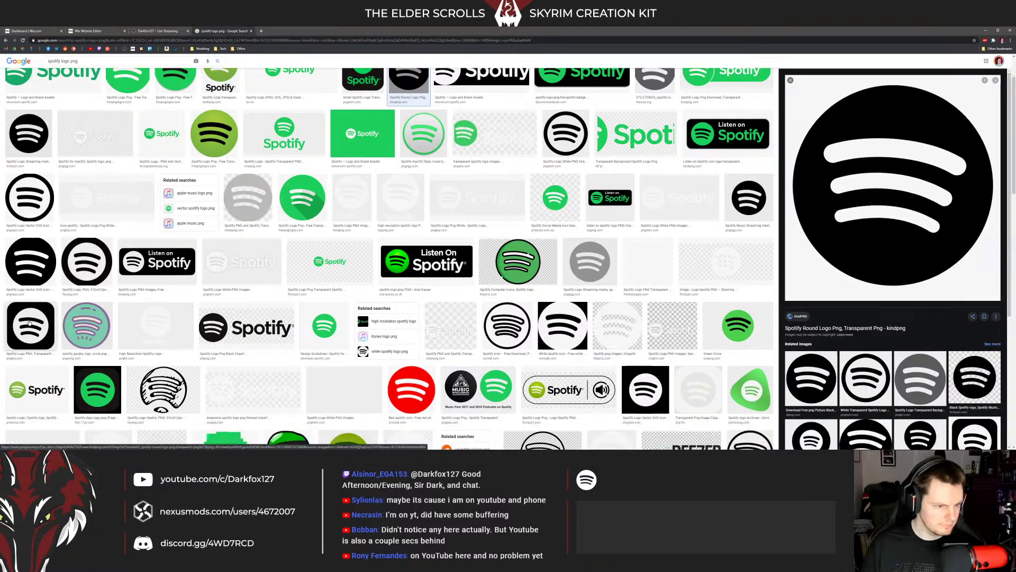
scroll(278, 296, "down", 2)
left_click(563, 226)
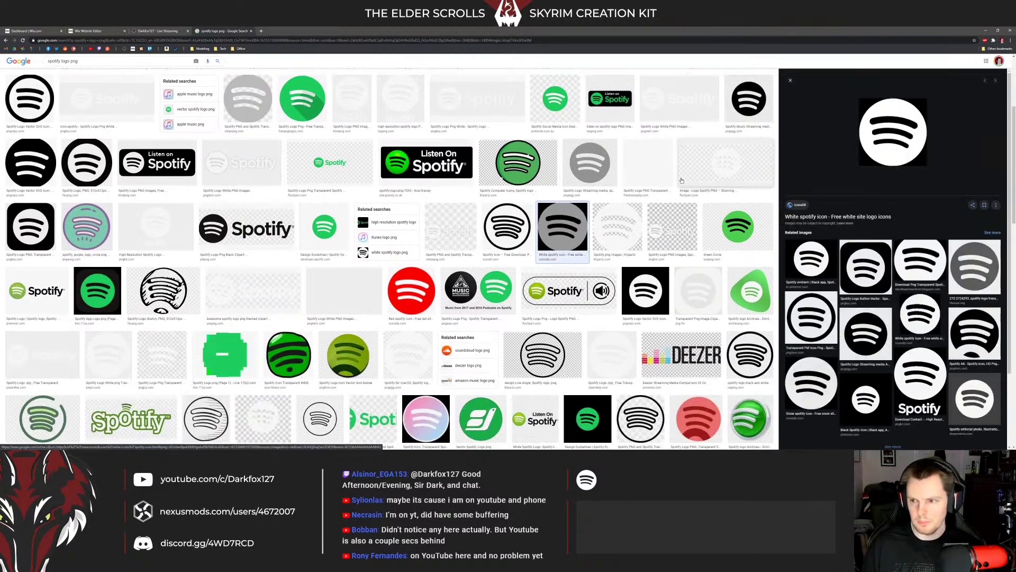
scroll(522, 206, "up", 3)
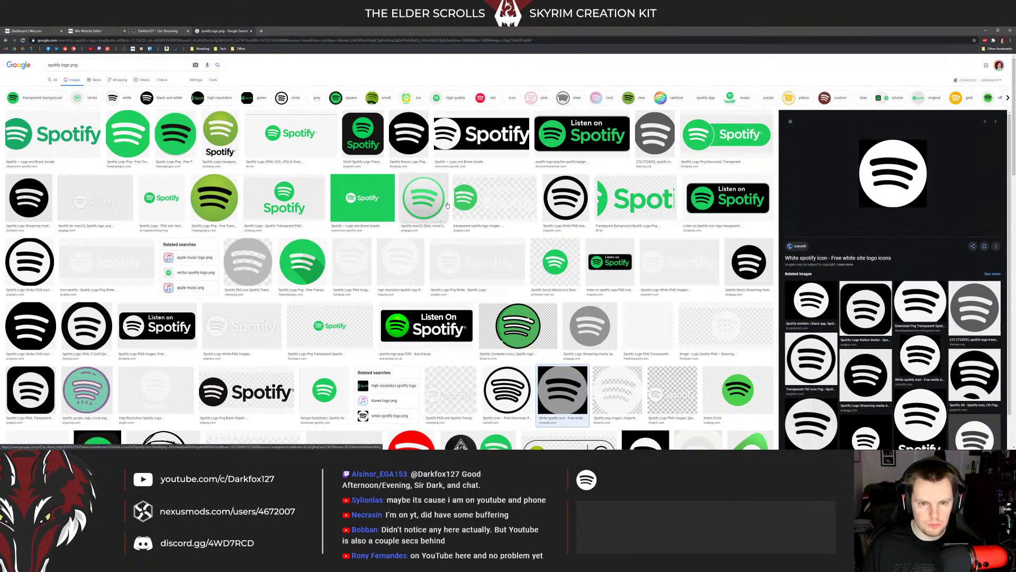
Step: Save the white Spotify logo from the Logo and Brand Assets result to Downloads as Spotify_Logo_RGB_White.png and close the search tab
left_click(491, 129)
right_click(832, 151)
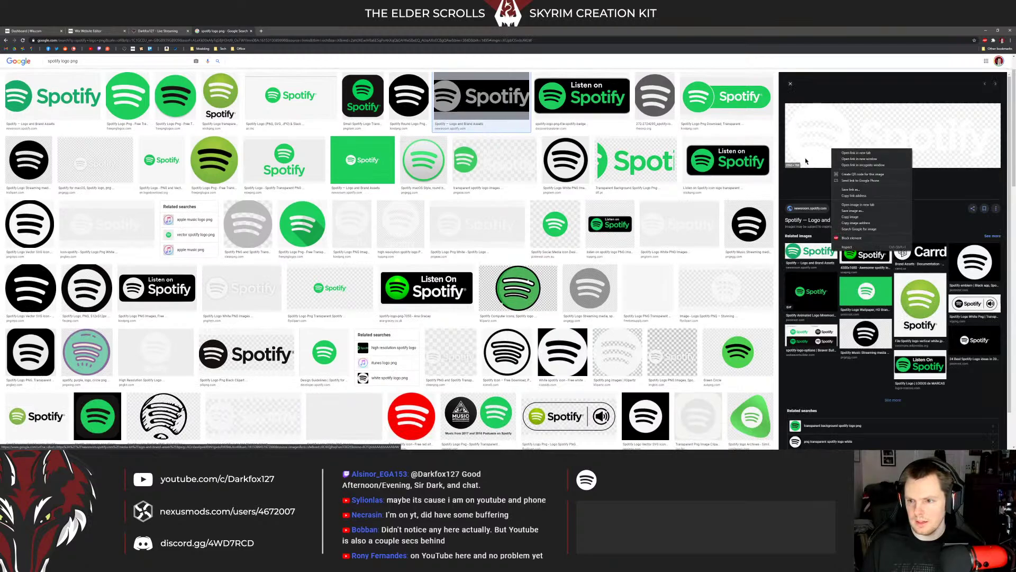
left_click(851, 211)
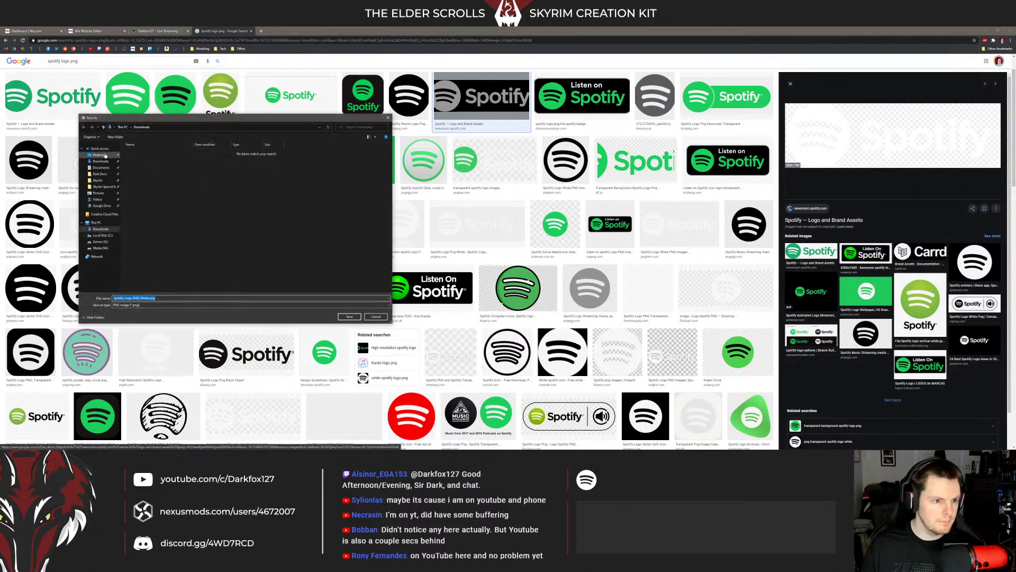
left_click(345, 316)
left_click(251, 31)
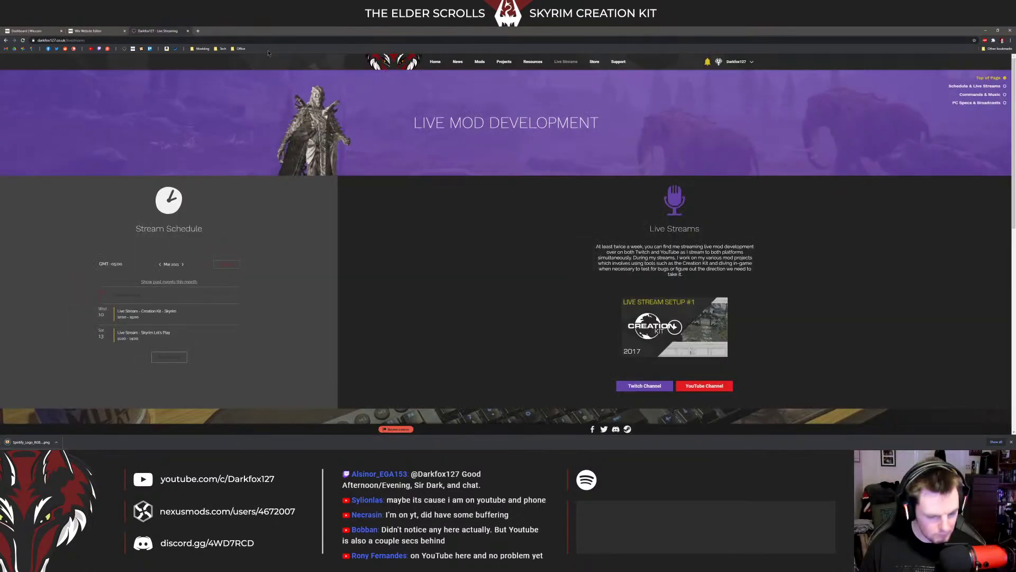
Step: Launch Photoshop and create a new 256 by 256 pixel document with a white background
key("super")
type("photo")
key("Return")
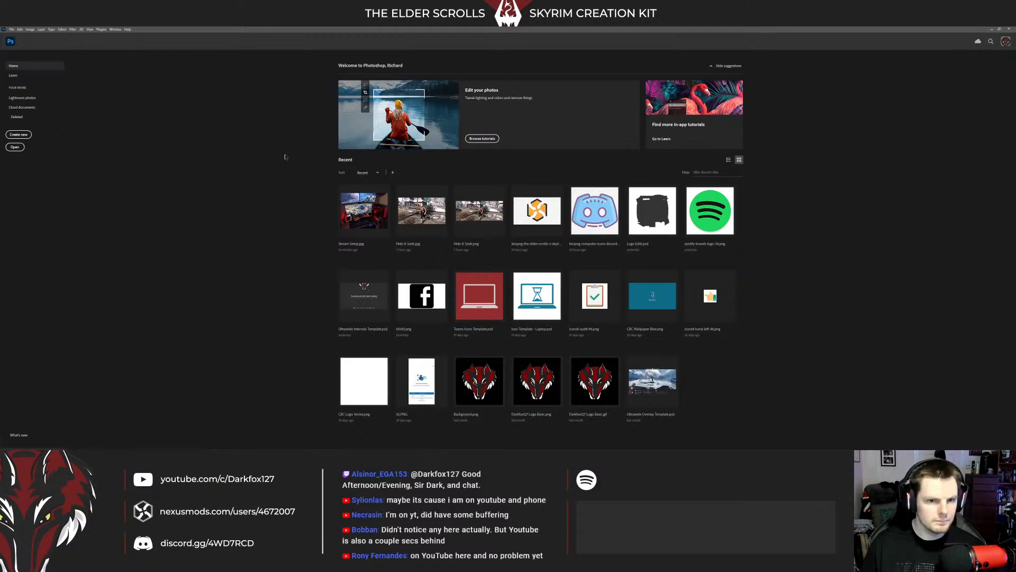
left_click(11, 29)
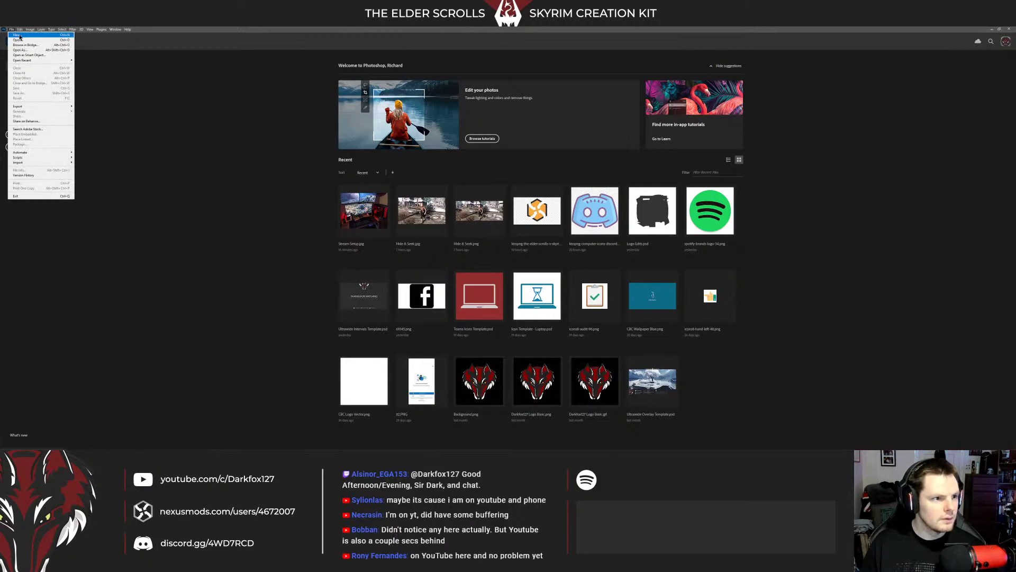
left_click(19, 34)
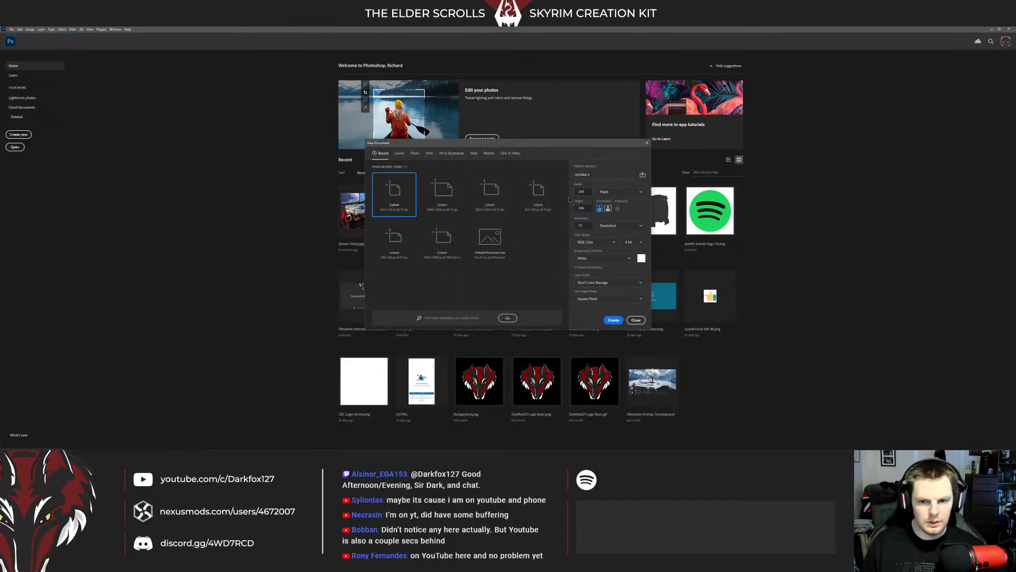
left_click(613, 319)
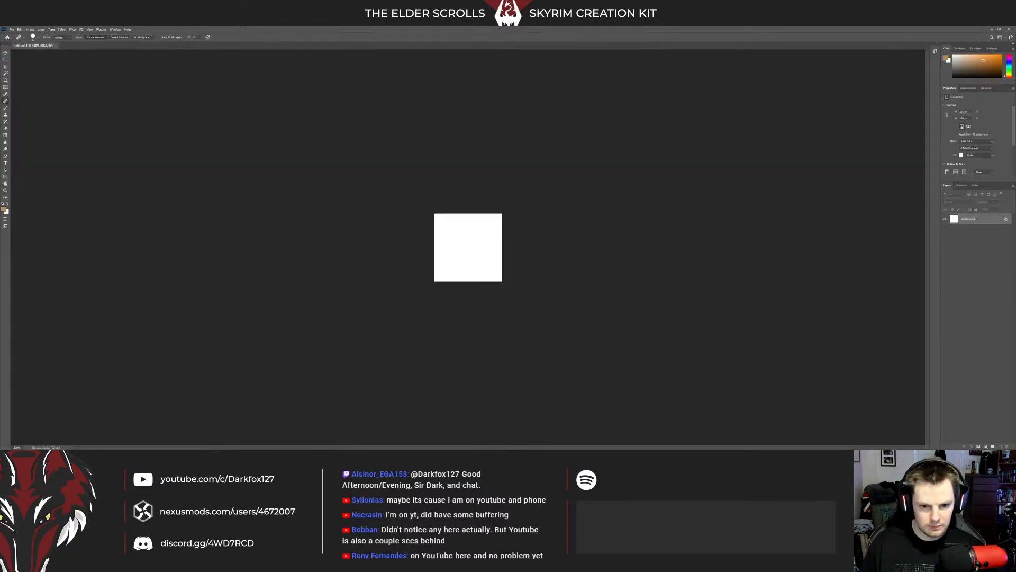
Step: Convert the locked Background into a regular layer
right_click(1008, 220)
left_click(985, 223)
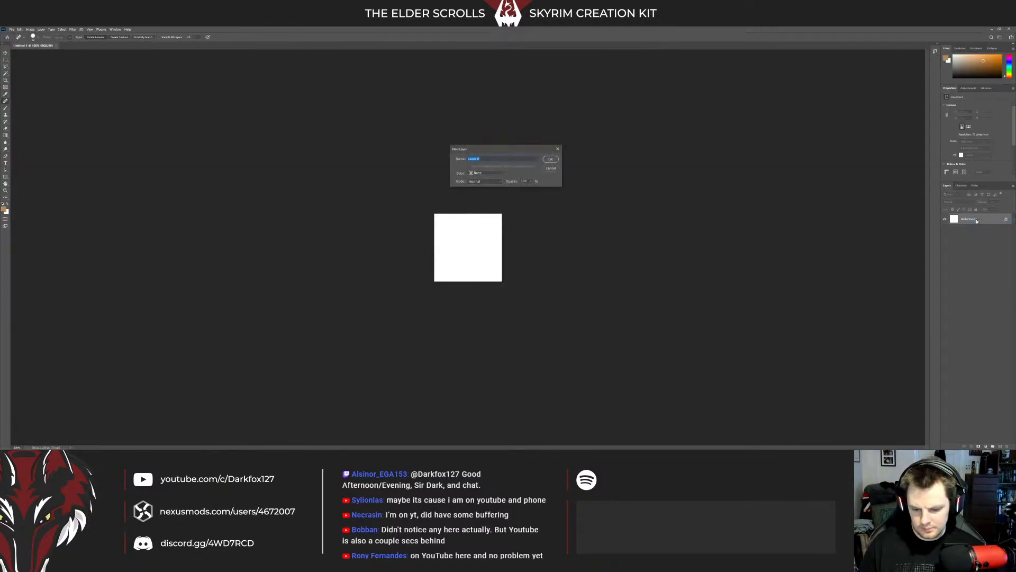
key("Return")
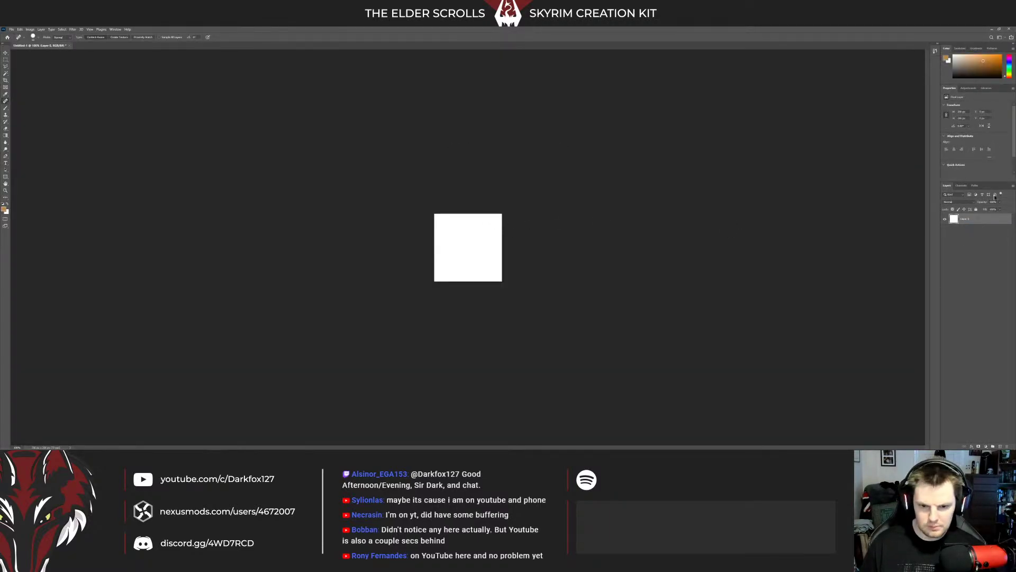
Step: Transfer the whole canvas content onto a new layer and remove the original layer
left_click(5, 59)
key("ctrl+a")
right_click(491, 282)
right_click(448, 246)
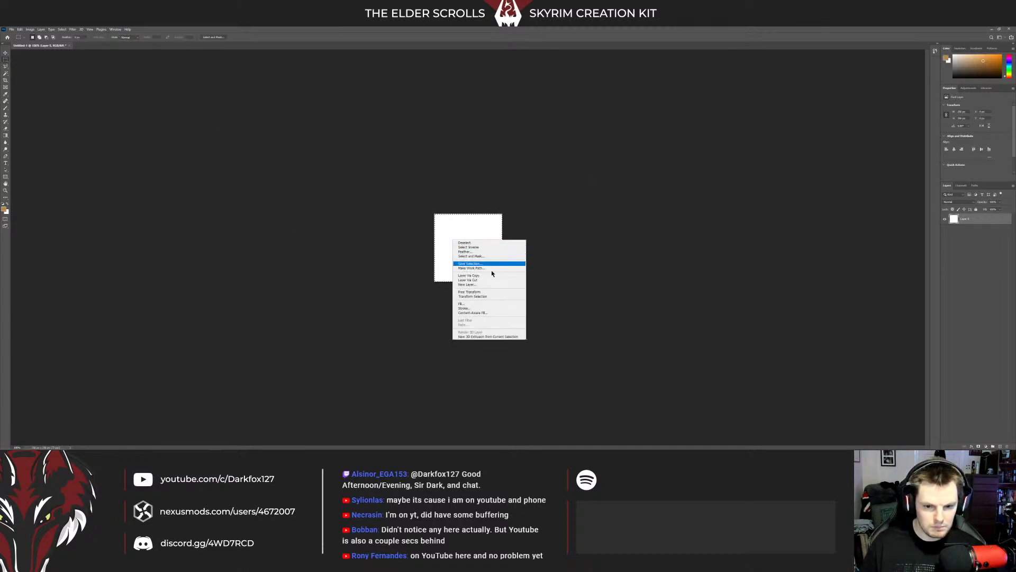
left_click(477, 279)
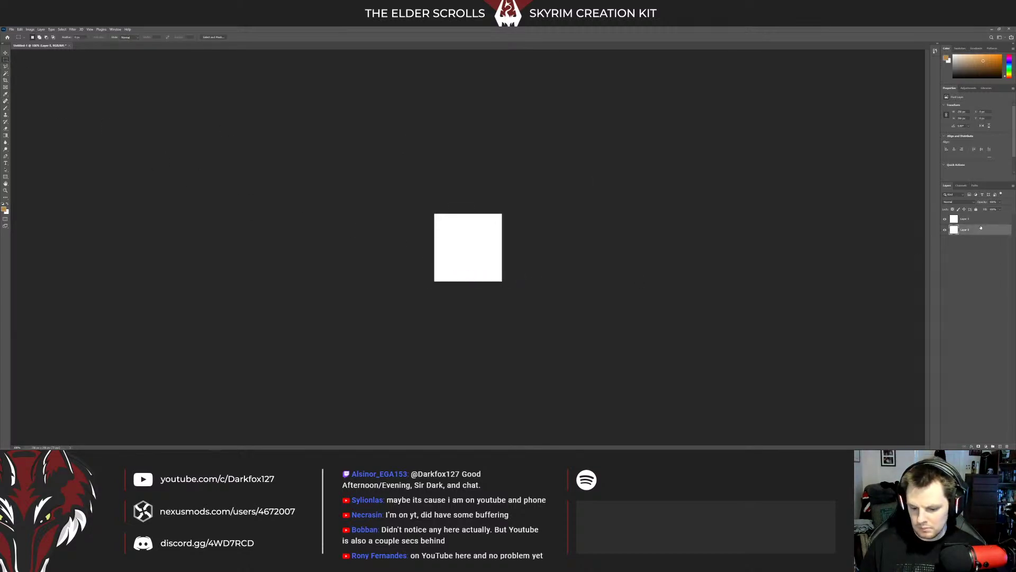
Step: Fill the entire canvas of the remaining white layer with a dark grey colour
key("ctrl+a")
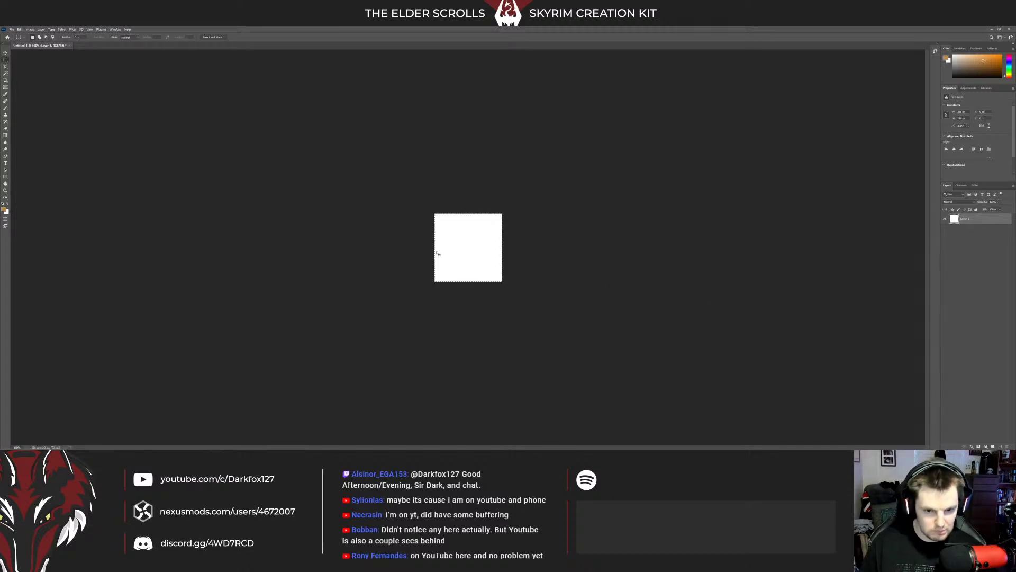
right_click(447, 235)
left_click(476, 299)
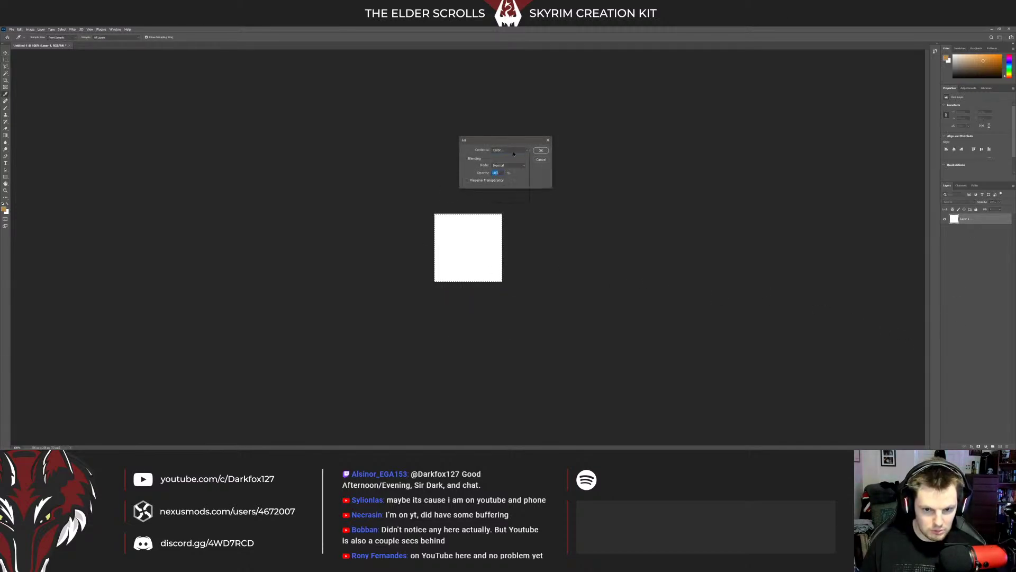
left_click(511, 150)
left_click(550, 144)
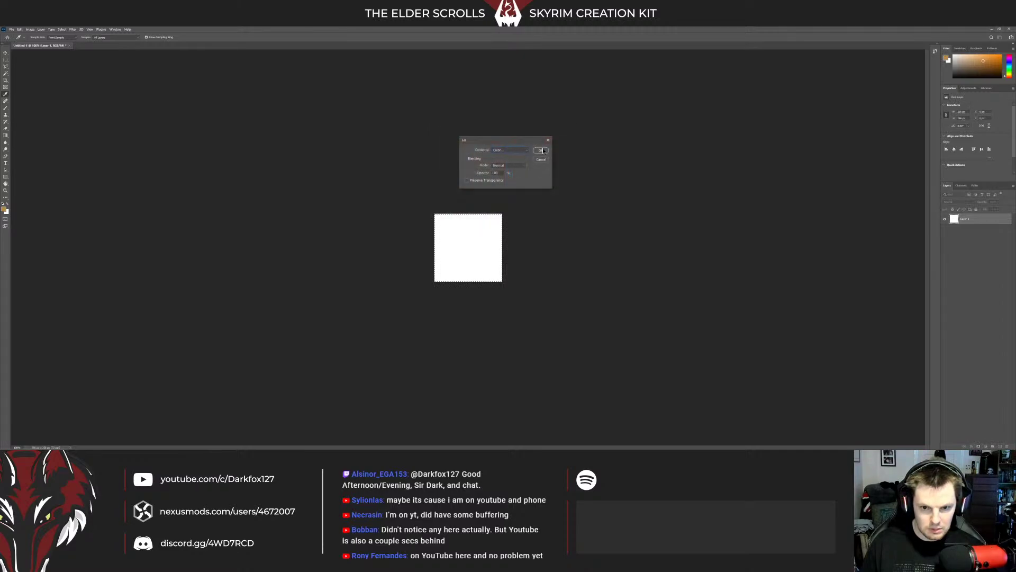
left_click(541, 150)
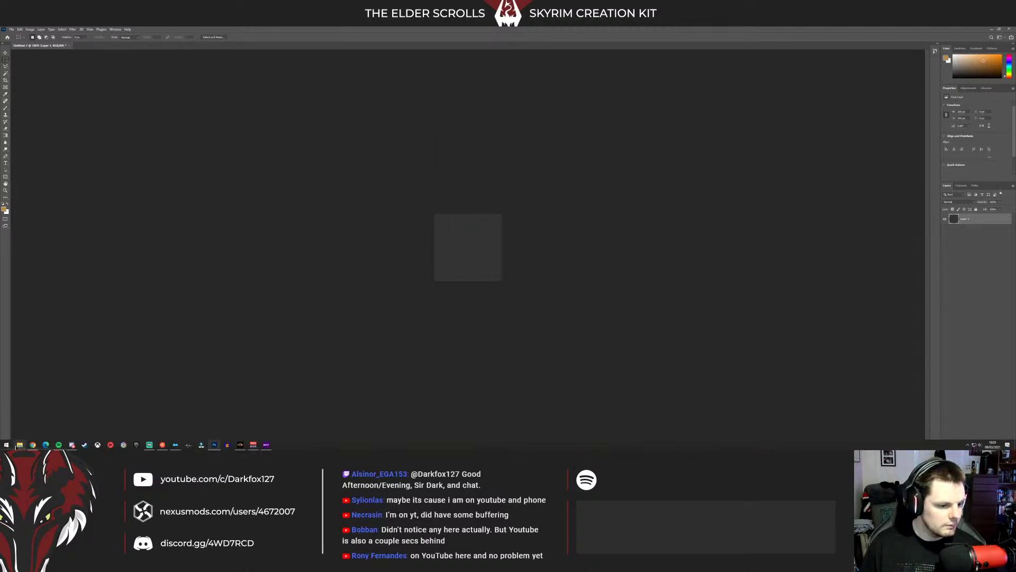
Step: Place Spotify_Logo_RGB_White.png on the canvas and enlarge it so its round symbol spans most of the square
left_click(19, 445)
left_click_drag(305, 210, 250, 230)
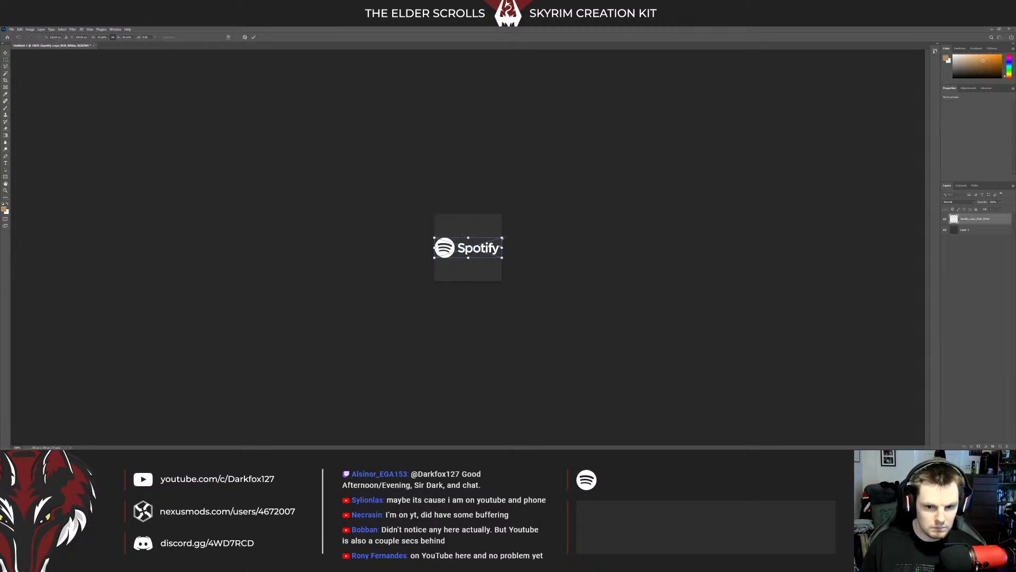
left_click_drag(502, 237, 628, 165)
left_click_drag(552, 218, 552, 243)
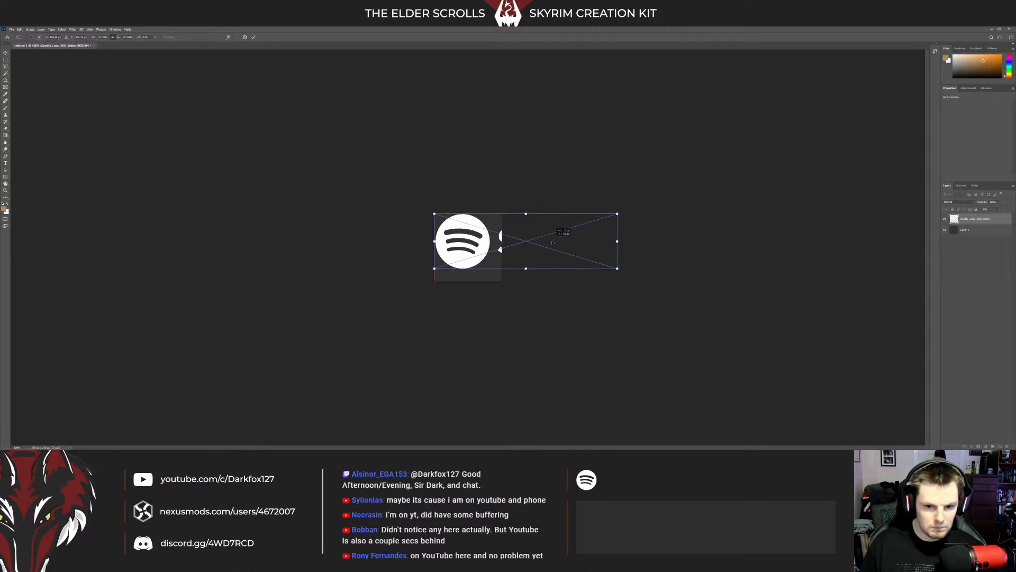
left_click(253, 37)
Step: Try to isolate the round symbol with a Magic Wand selection, and delete the placed logo layer
key("w")
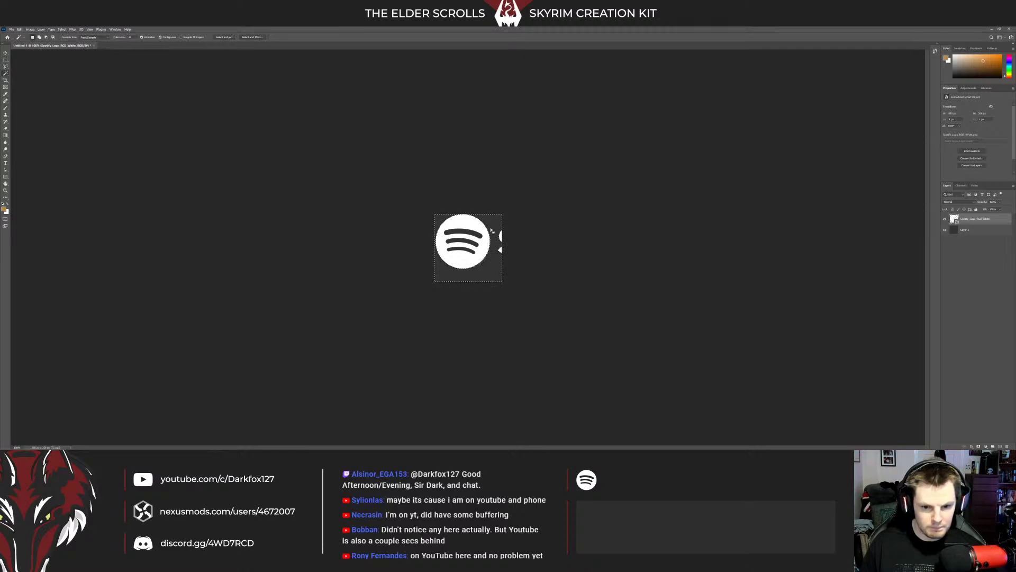
right_click(491, 231)
left_click(556, 233)
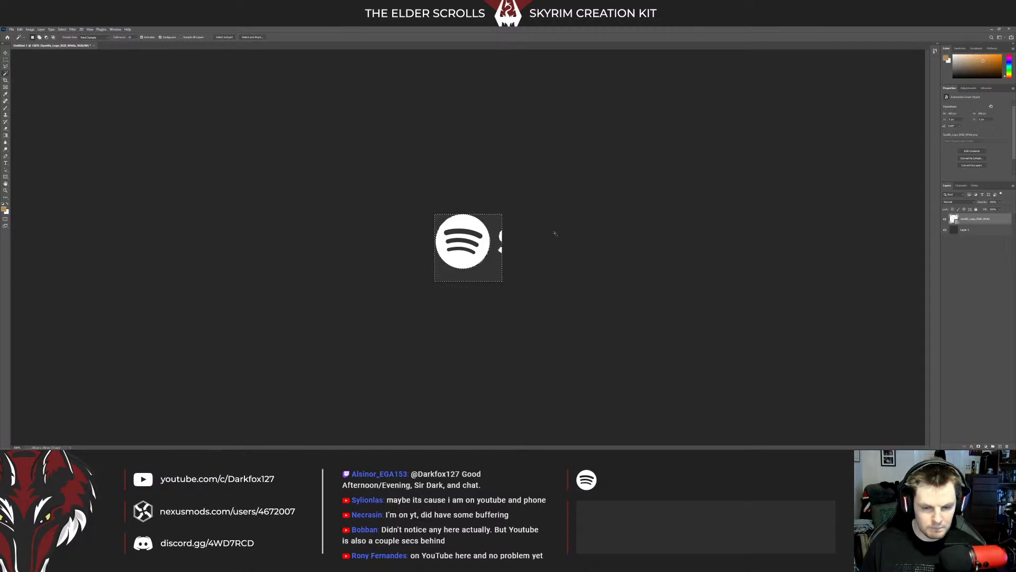
left_click(6, 60)
key("ctrl+a")
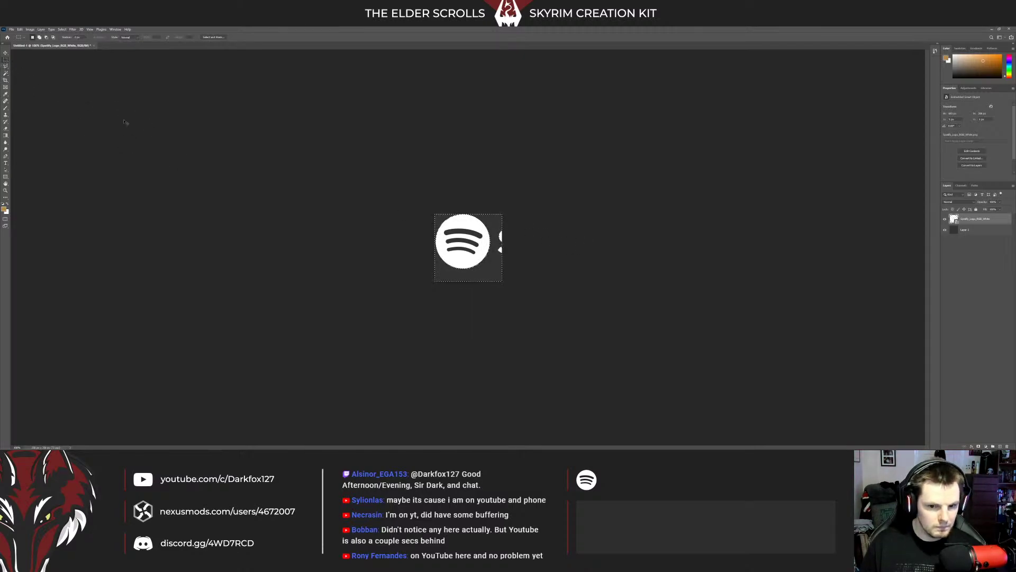
key("Delete")
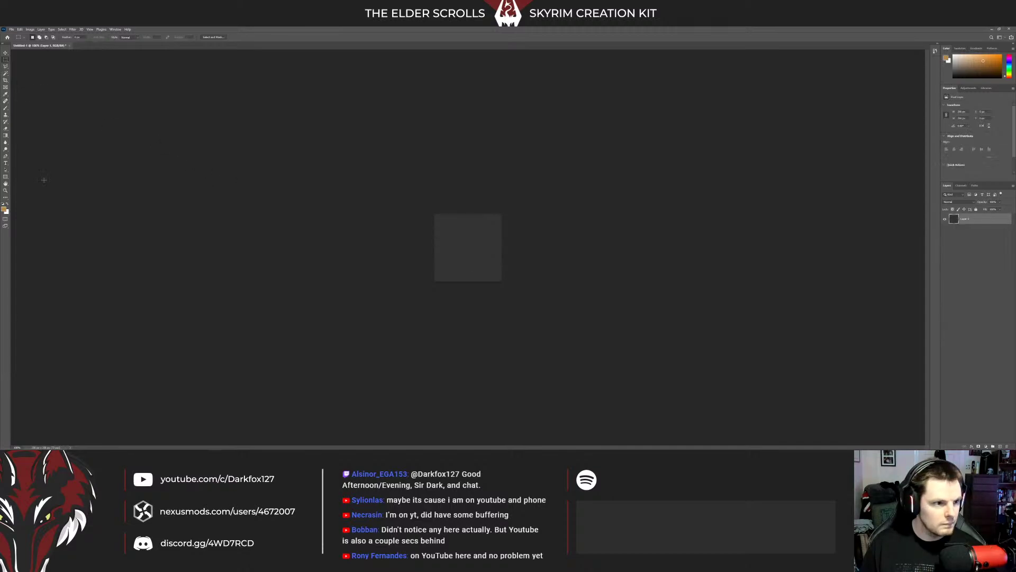
Step: Place Spotify_Logo_RGB_White.png over the dark grey layer again at the full canvas width
left_click(19, 444)
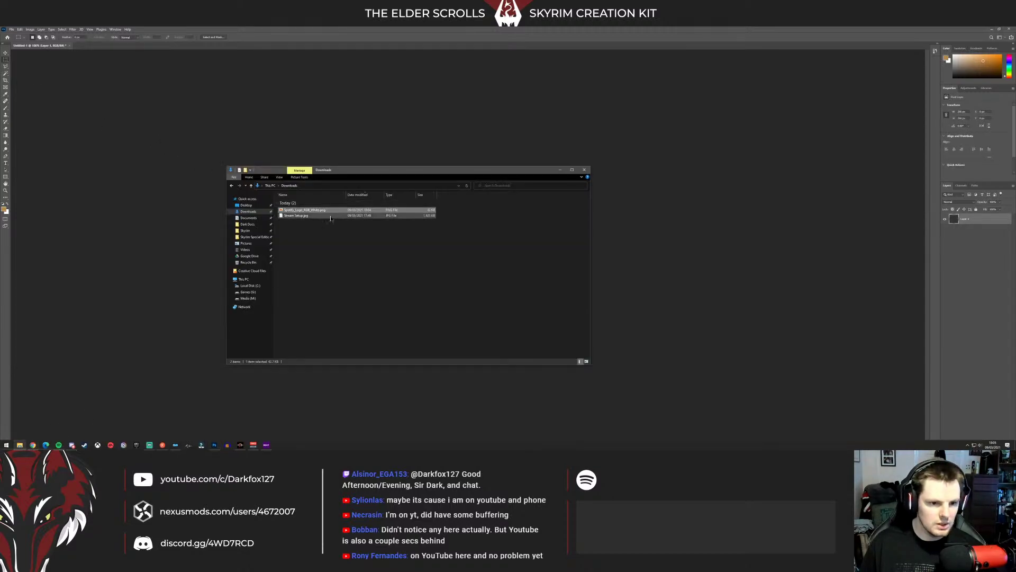
left_click_drag(330, 218, 500, 249)
left_click(254, 37)
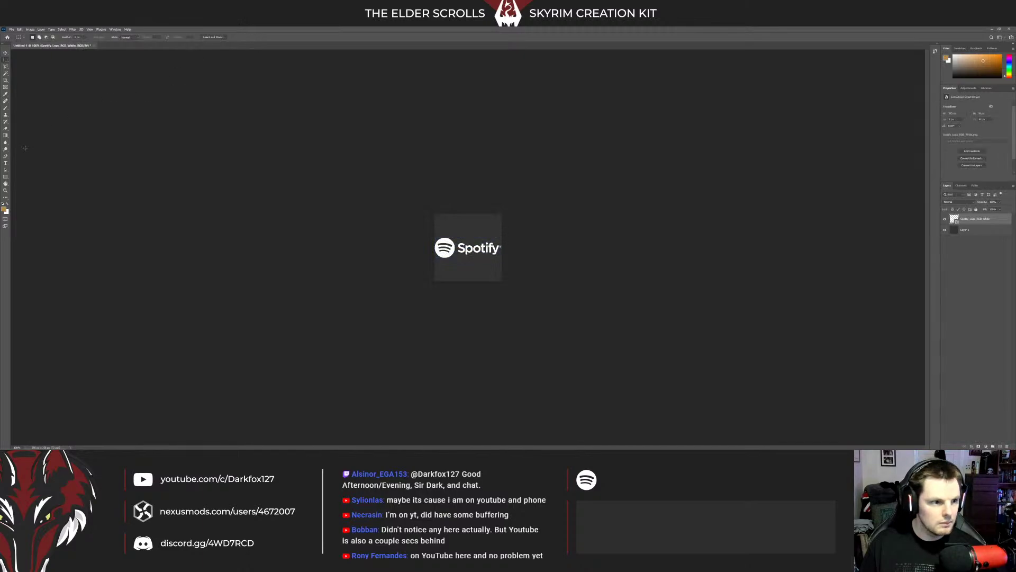
Step: Rasterize the placed logo and erase the Spotify wordmark, keeping only the round symbol
left_click(6, 128)
scroll(256, 195, "up", 3)
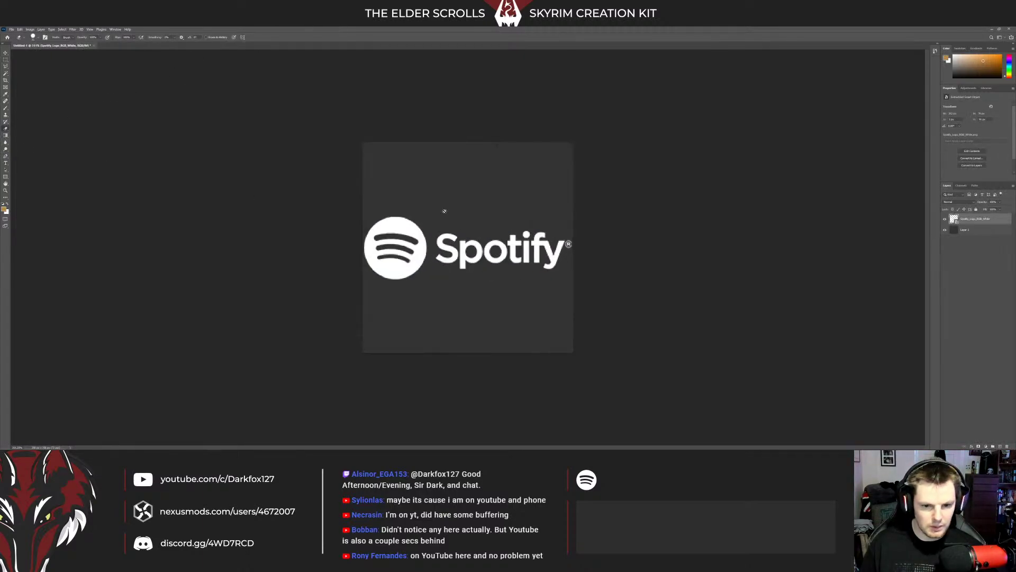
left_click(454, 243)
key("Return")
mouse_move(453, 243)
left_mouse_down()
mouse_move(440, 246)
mouse_move(485, 252)
mouse_move(463, 227)
mouse_move(455, 249)
mouse_move(562, 243)
left_mouse_up()
key("ctrl+z")
Step: Enlarge the round symbol with Free Transform and centre it on the canvas, leaving a small margin around it
left_click(5, 53)
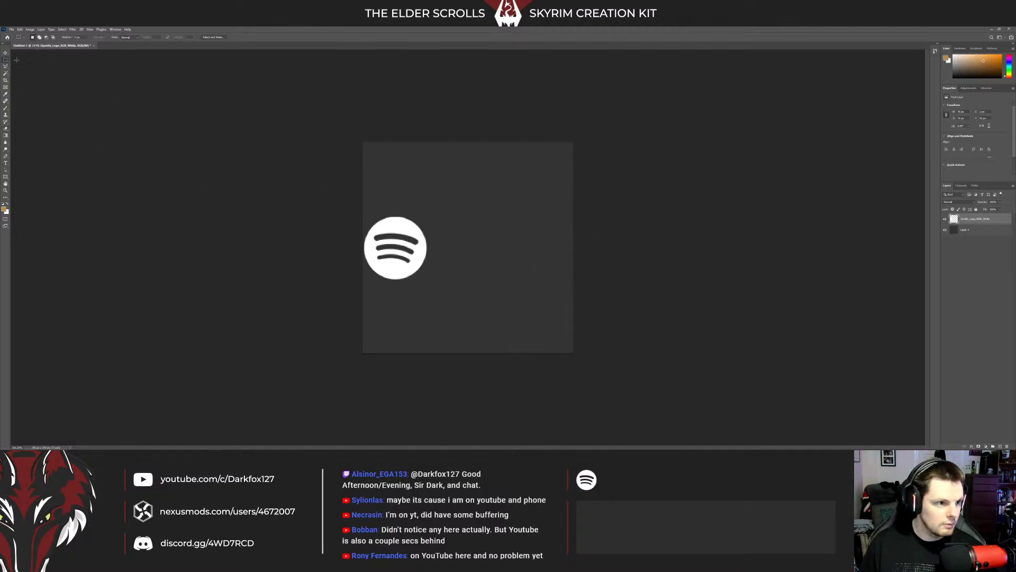
key("ctrl+t")
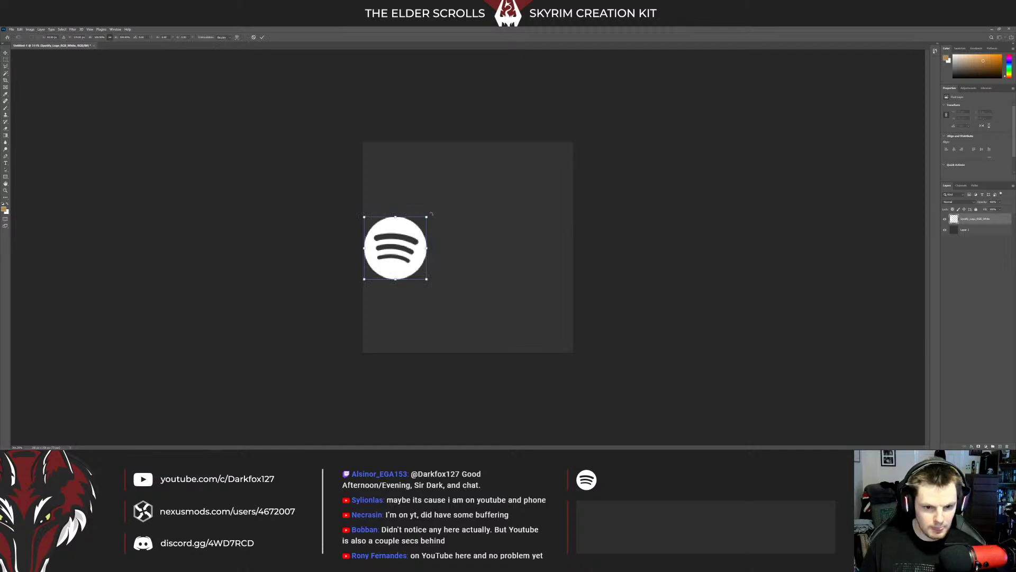
left_click_drag(431, 213, 533, 110)
left_click_drag(471, 186, 490, 239)
left_click_drag(553, 162, 583, 146)
left_click_drag(524, 188, 519, 193)
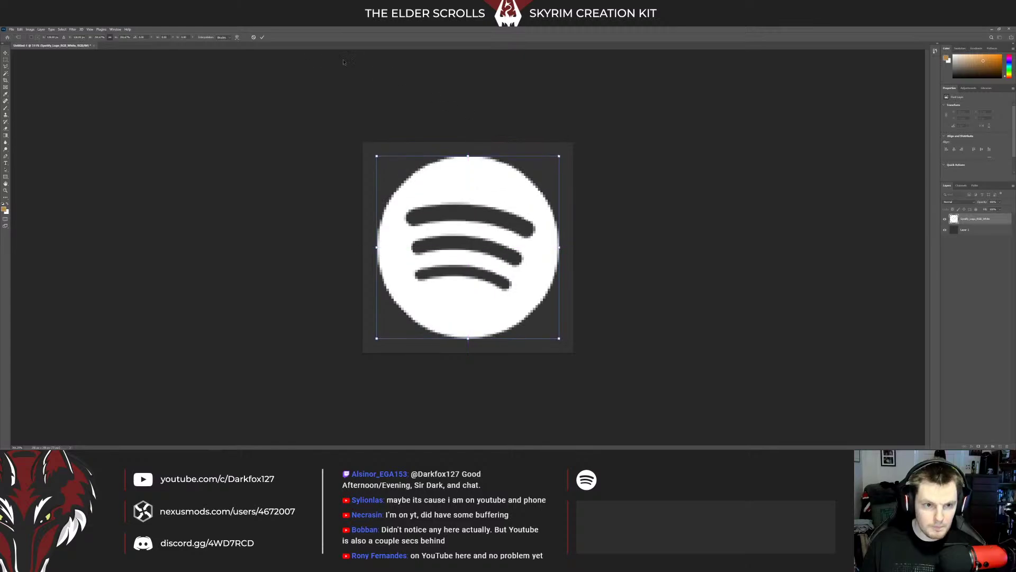
left_click(261, 38)
scroll(380, 162, "down", 5)
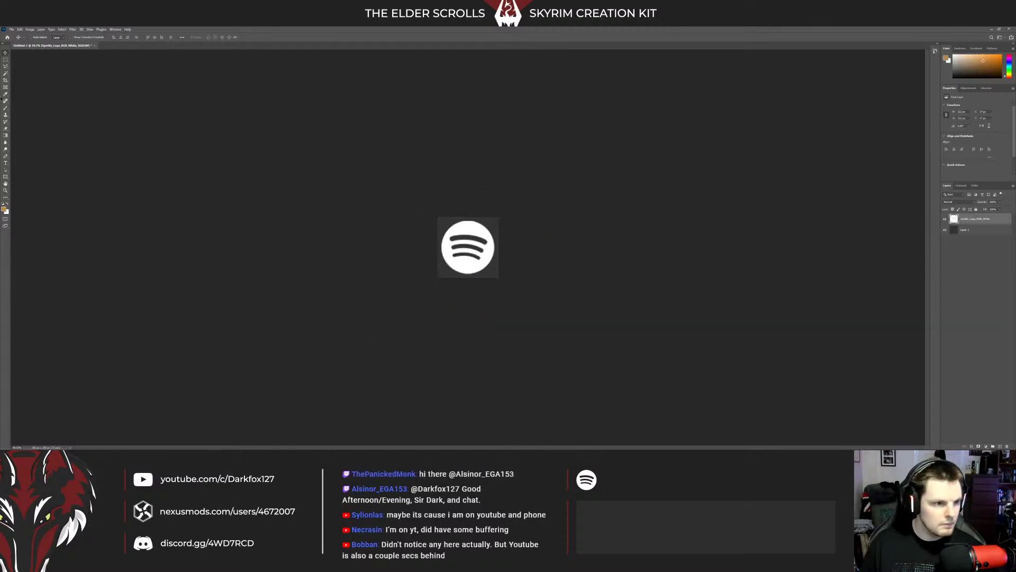
Step: Add a Color Overlay to the symbol's layer and open the overlay colour for editing
left_click(5, 73)
right_click(961, 222)
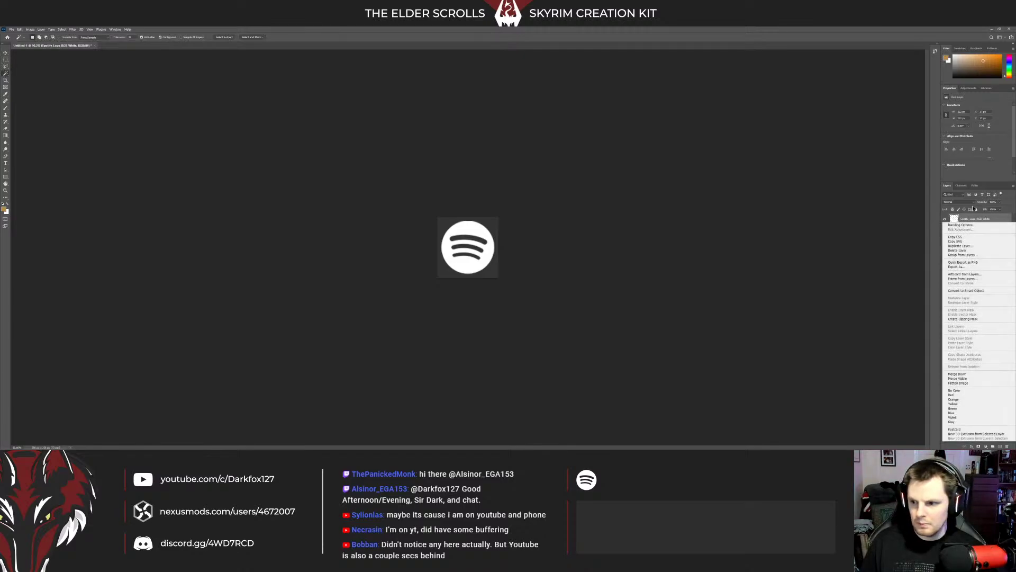
left_click(963, 225)
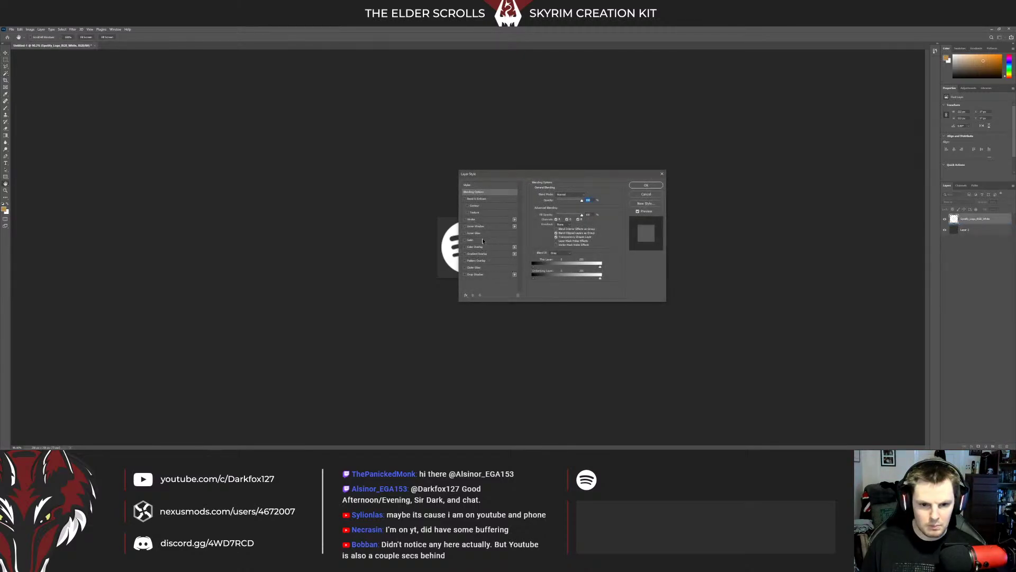
left_click(477, 248)
left_click_drag(594, 175, 669, 220)
left_click(660, 240)
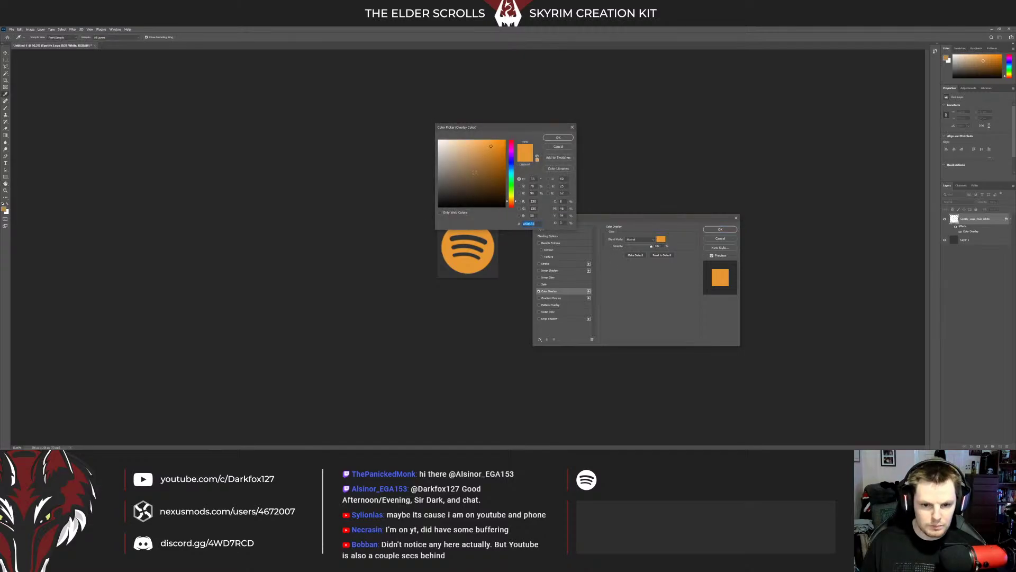
Step: Switch to the browser, search for "spotify green hex colors" and copy the green hex code from the U.S. Brand Colors page
key("alt+Tab")
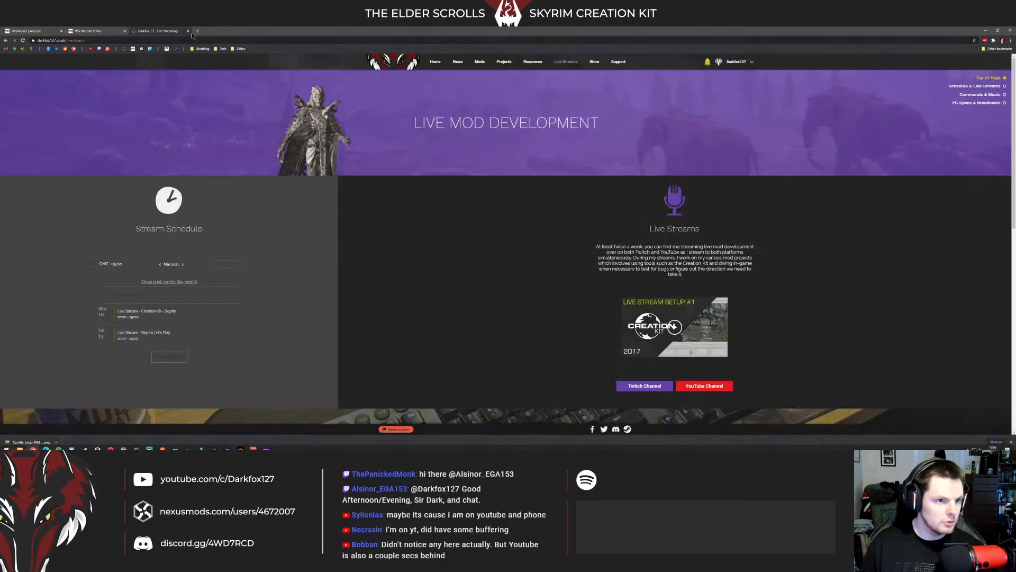
left_click(196, 32)
type("spotify gre")
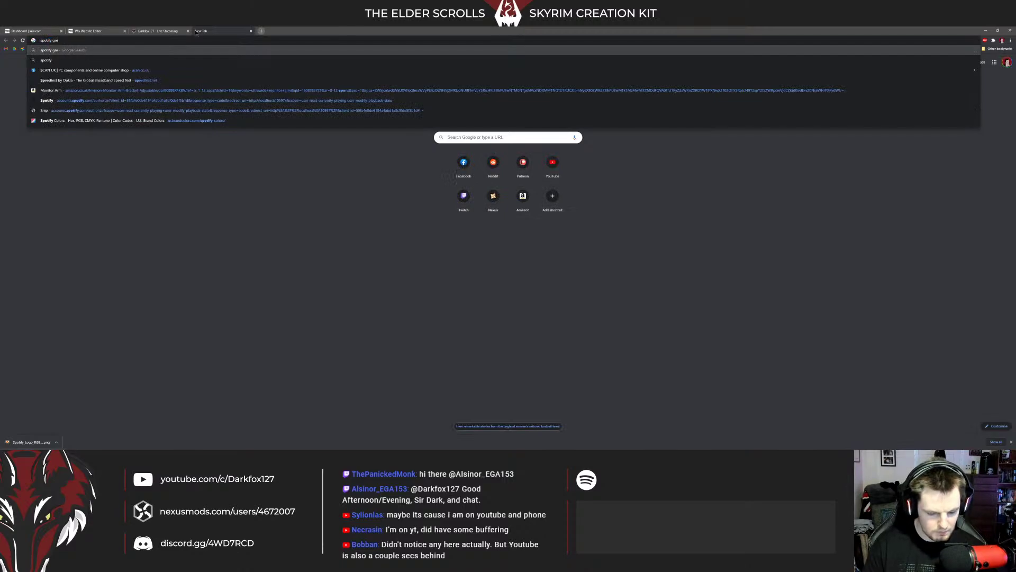
type("en hex colors")
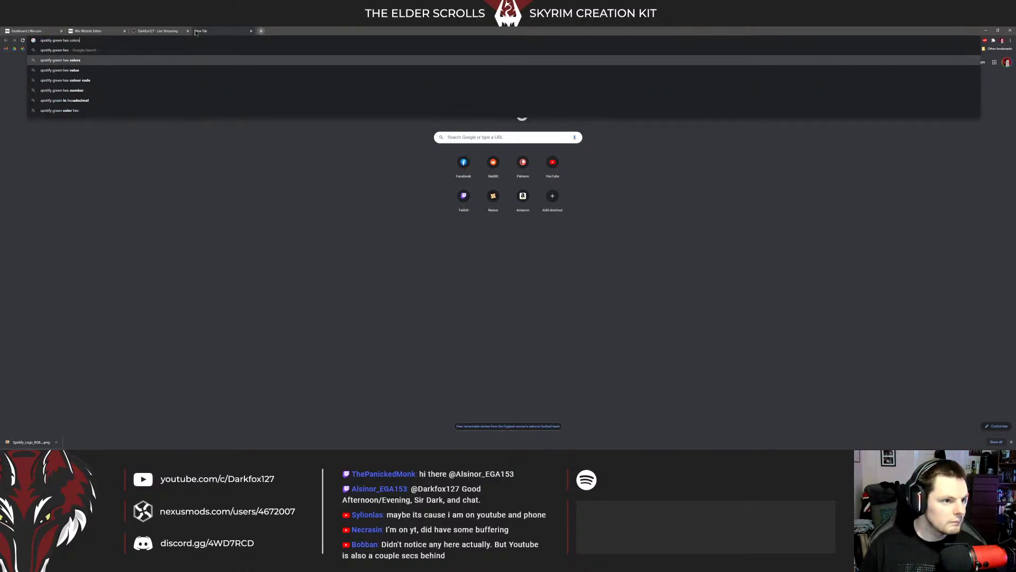
key("Return")
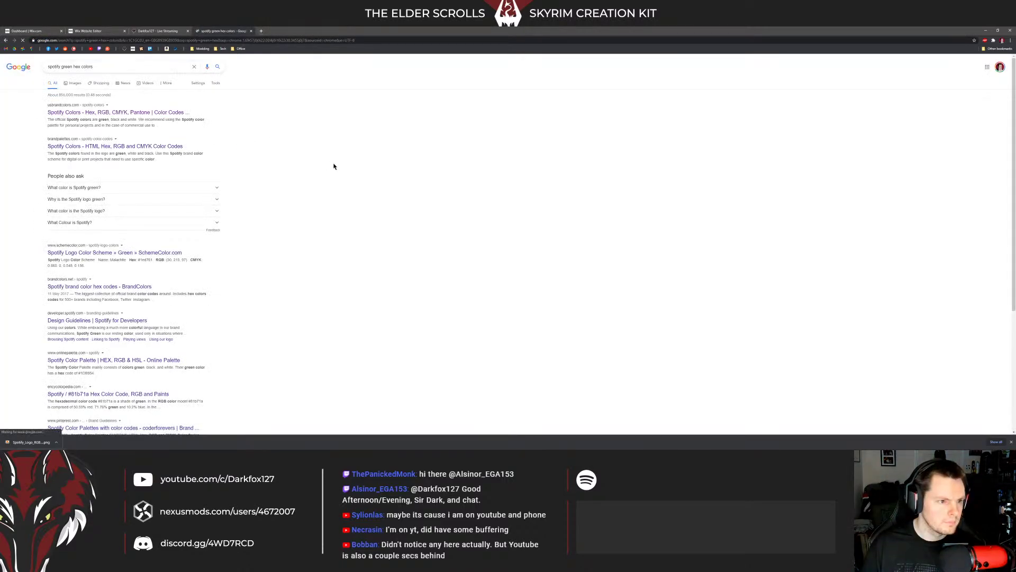
left_click(159, 112)
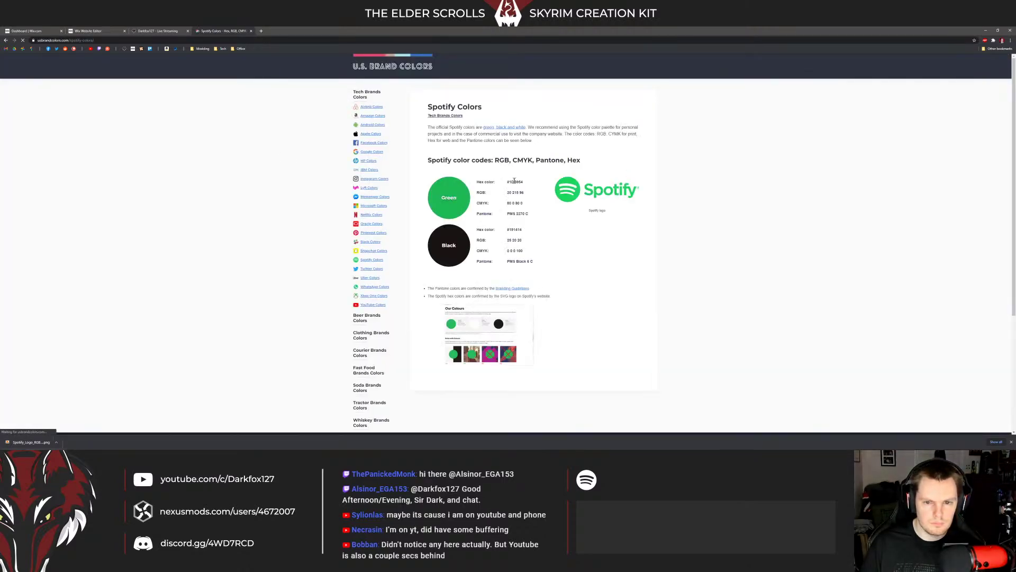
left_click_drag(524, 182, 508, 182)
key("ctrl+c")
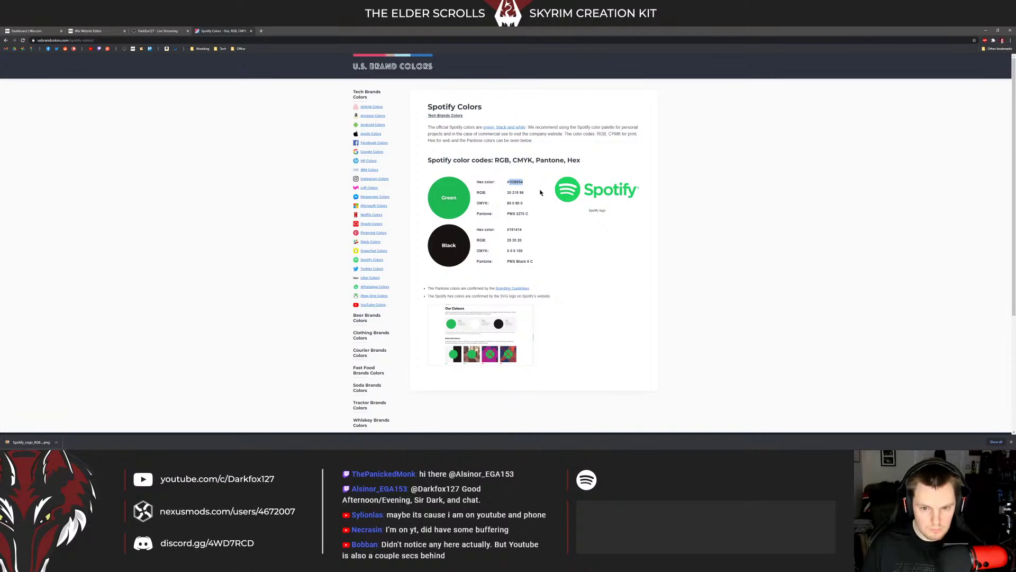
Step: Return to Photoshop and apply the copied Spotify green hex code as the symbol's overlay colour
key("alt+Tab")
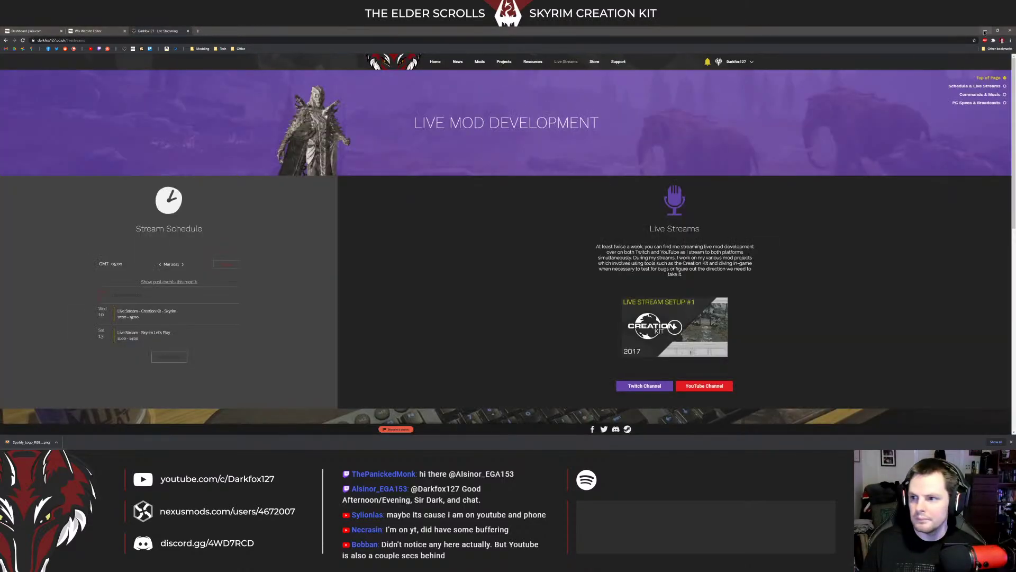
key("alt+Tab")
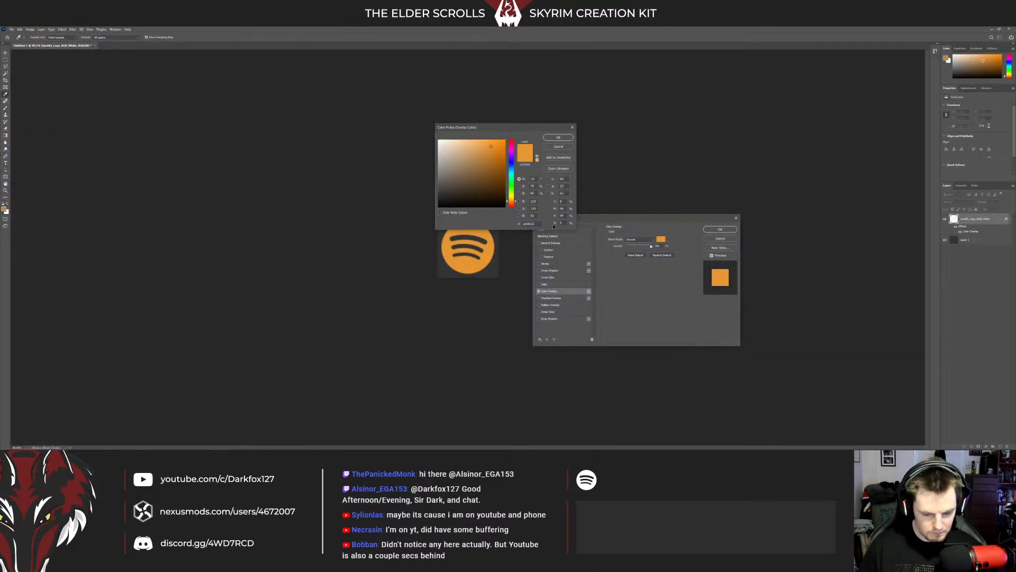
key("ctrl+v")
key("Return")
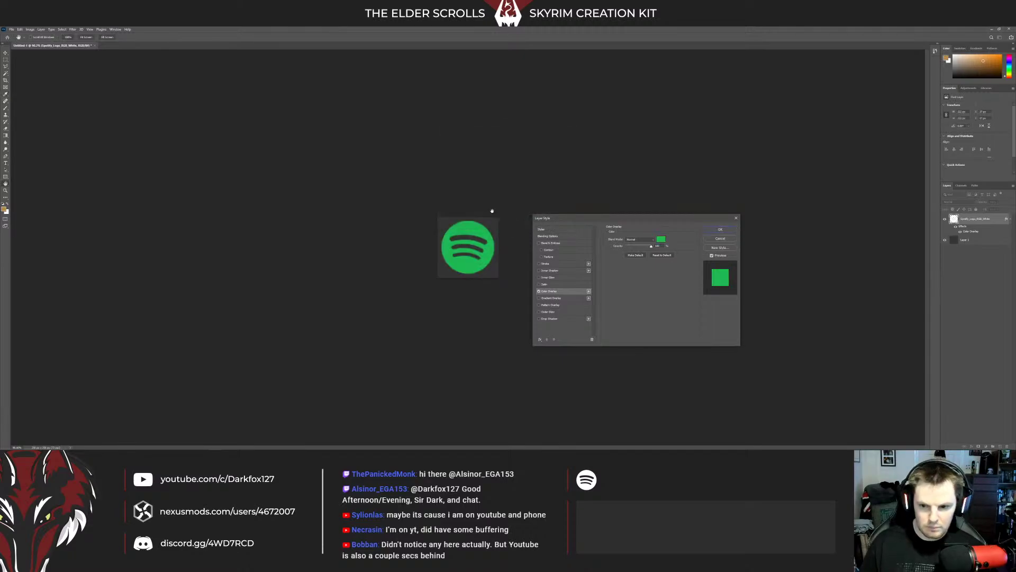
left_click(733, 230)
Step: Set the foreground colour to a very light grey and paint it on the dark grey layer behind the symbol's three bars
left_click(89, 29)
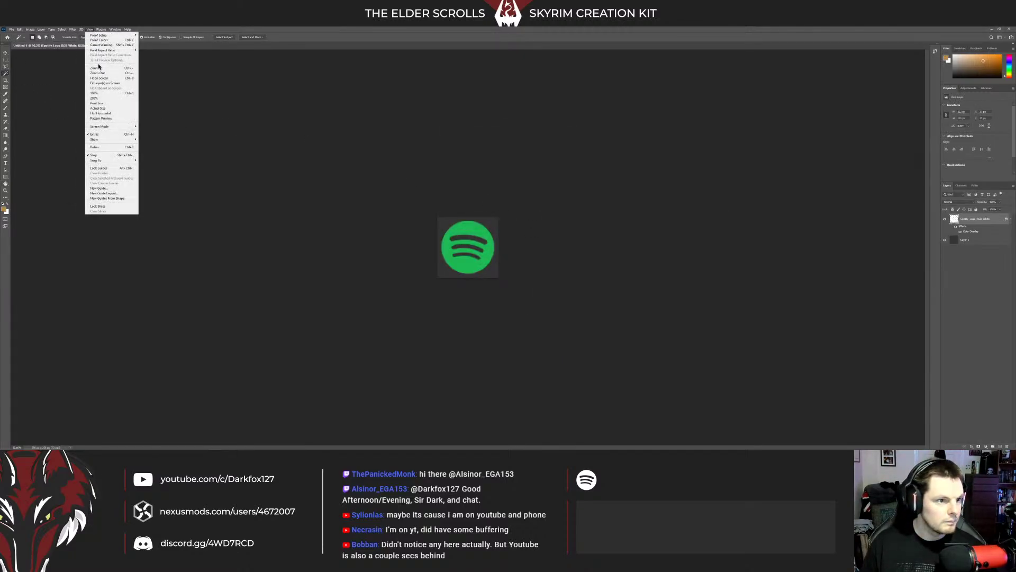
left_click(108, 93)
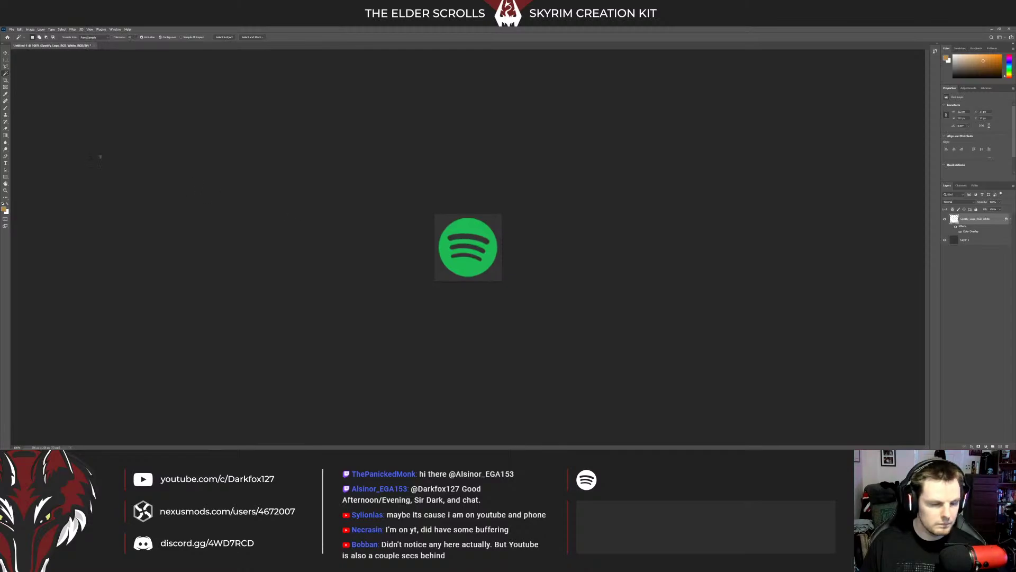
left_click(5, 60)
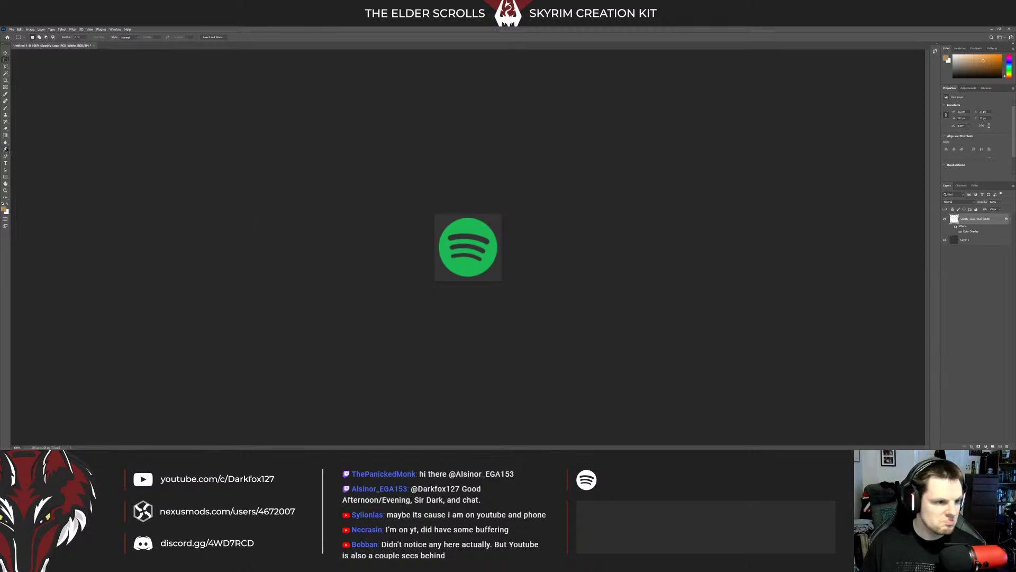
left_click(4, 110)
left_click(948, 58)
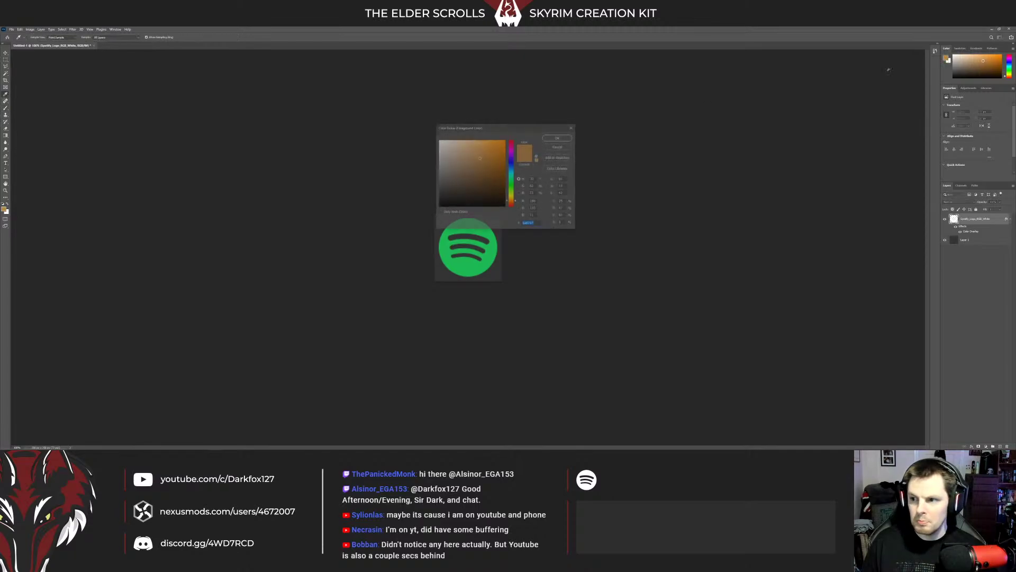
key("Return")
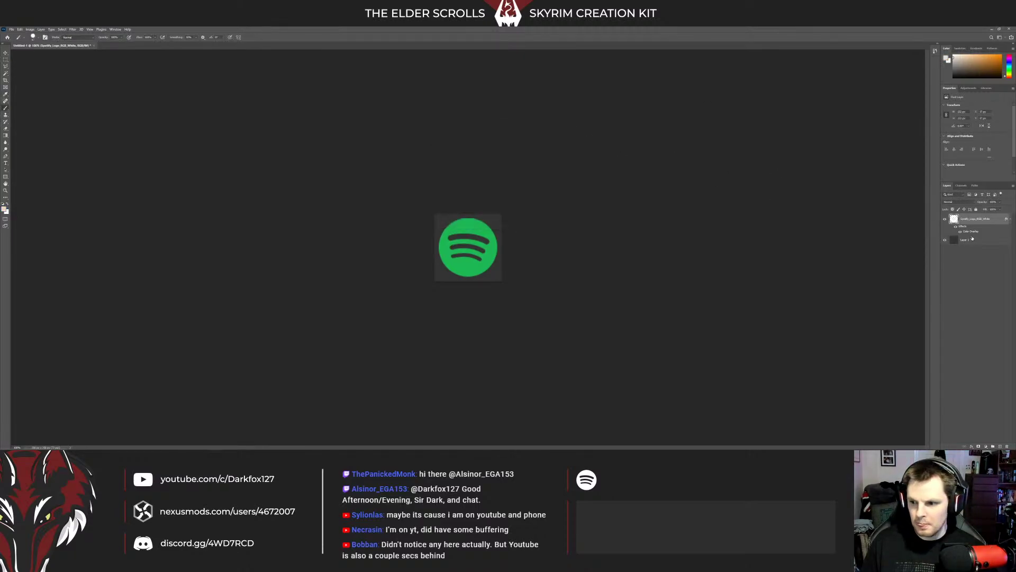
left_click(967, 242)
mouse_move(478, 236)
left_mouse_down()
mouse_move(453, 241)
mouse_move(484, 240)
mouse_move(470, 241)
mouse_move(480, 258)
mouse_move(460, 255)
left_mouse_up()
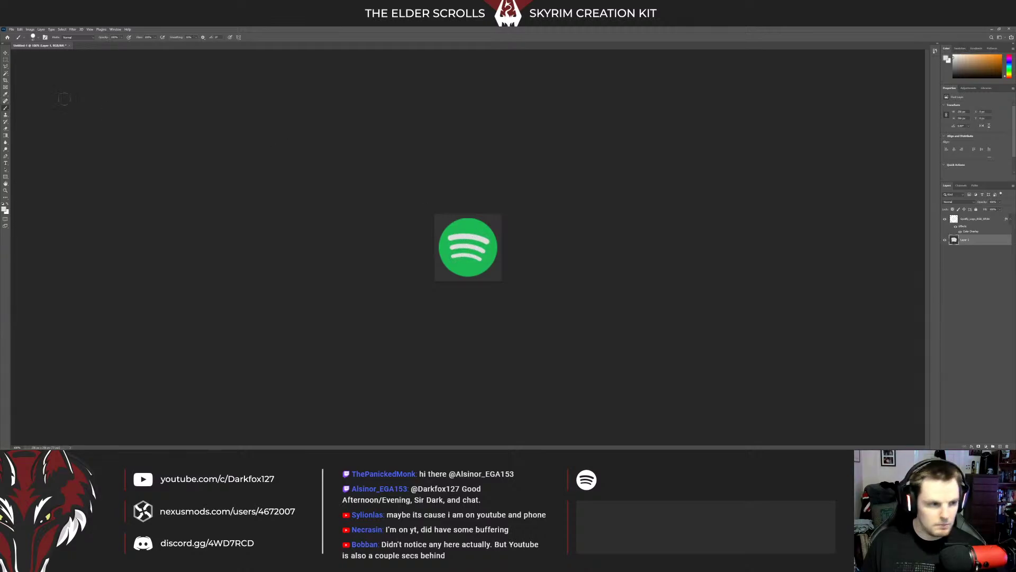
Step: Undo the painting, overlay, resizing, erasing and logo placement back to the plain dark grey layer
left_click(5, 66)
left_click(970, 220)
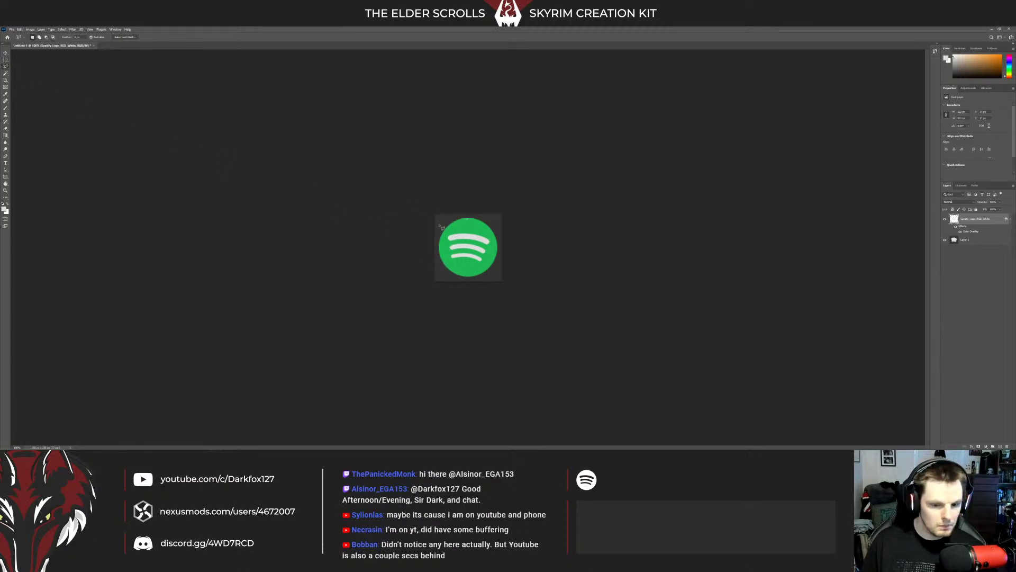
scroll(441, 226, "up", 8)
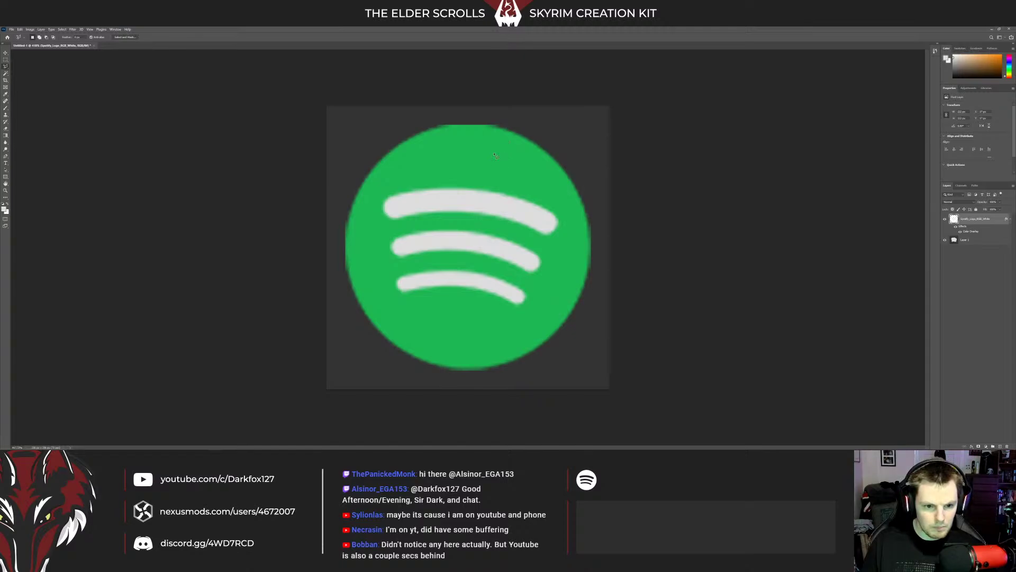
key("ctrl+z")
key("ctrl+z")
key("ctrl+z")
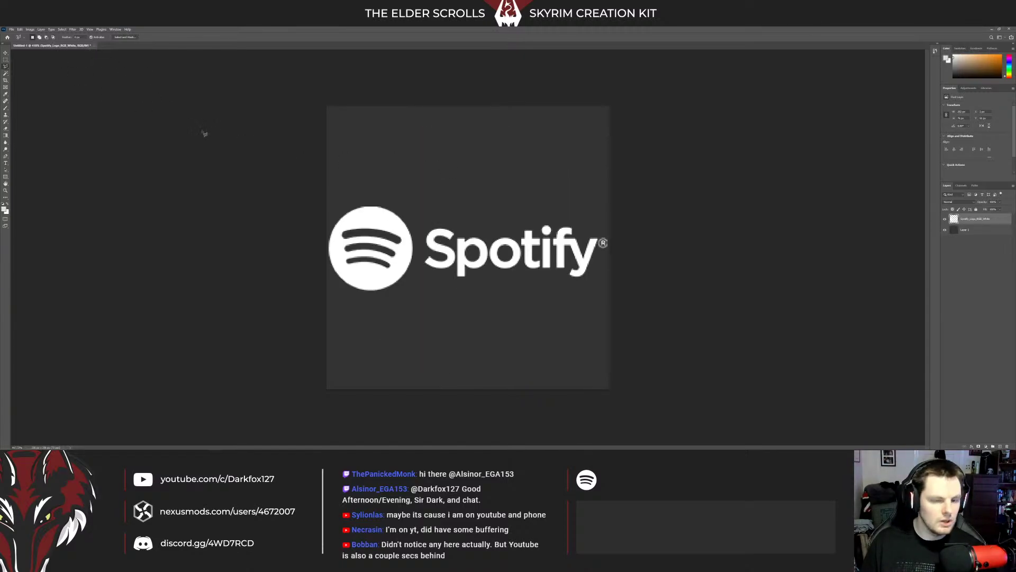
key("ctrl+z")
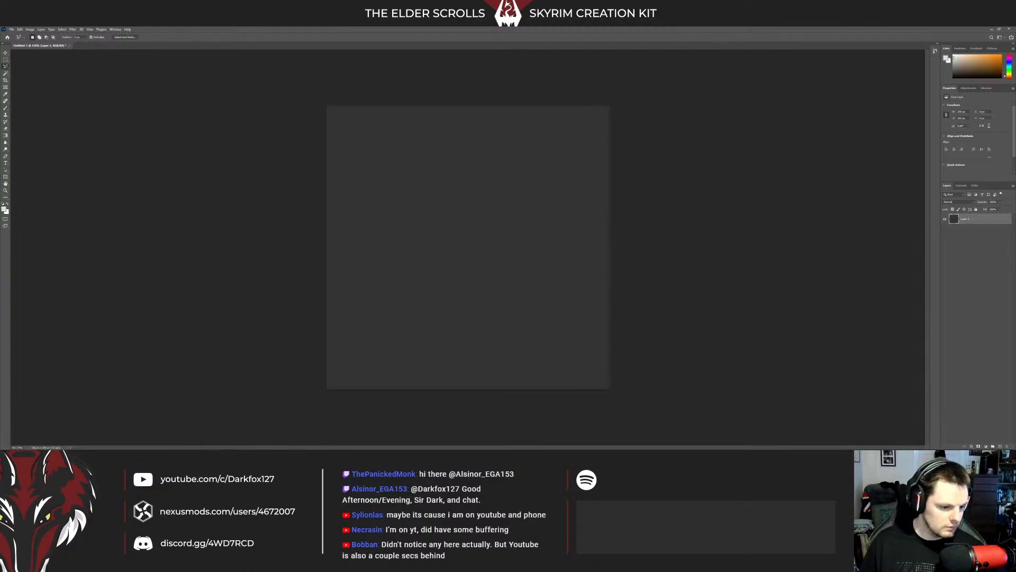
Step: Switch to the browser and run an image search for "spotify logo"
left_click(32, 445)
left_click(197, 31)
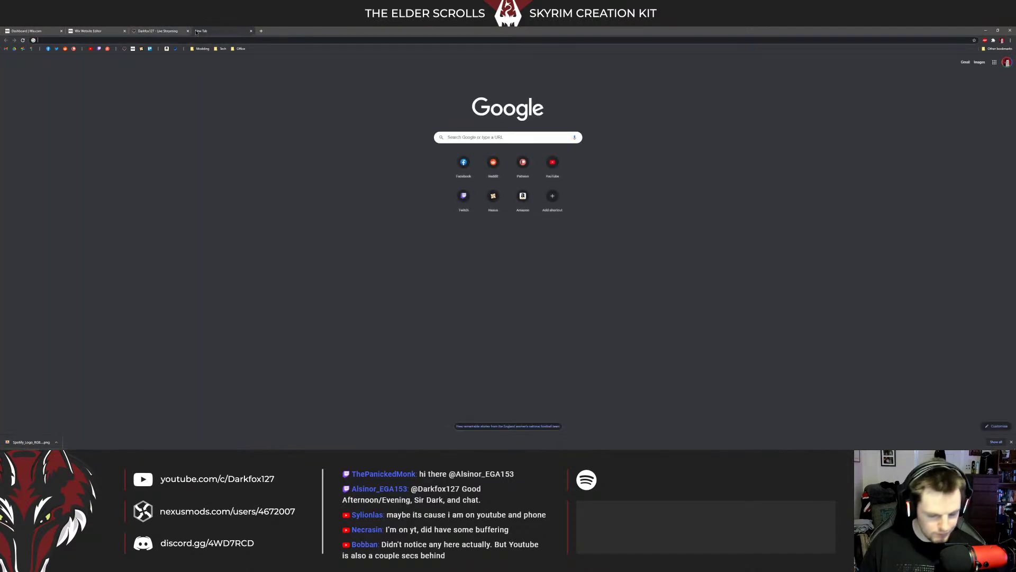
type("spotify l")
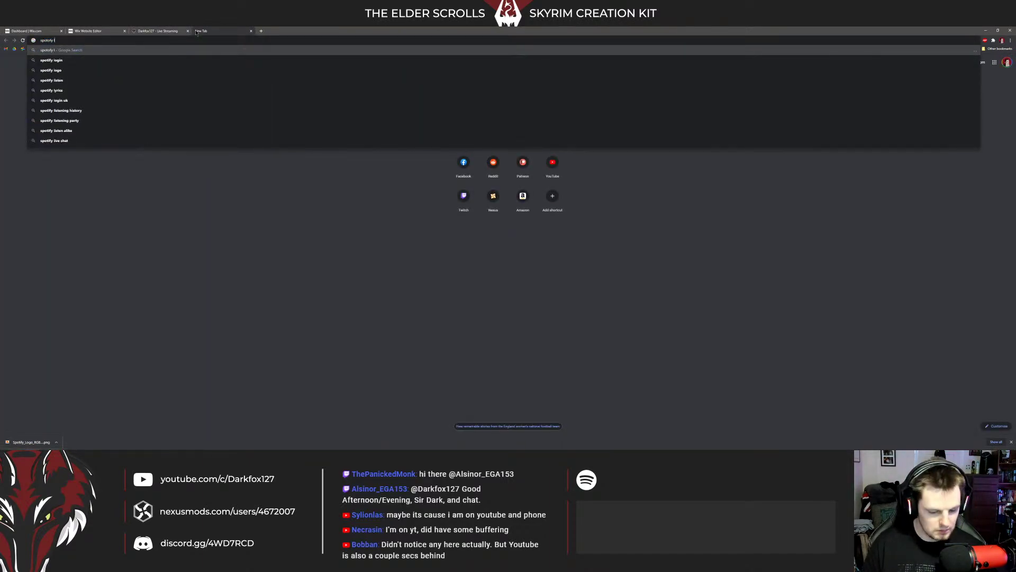
type("ogo")
key("Return")
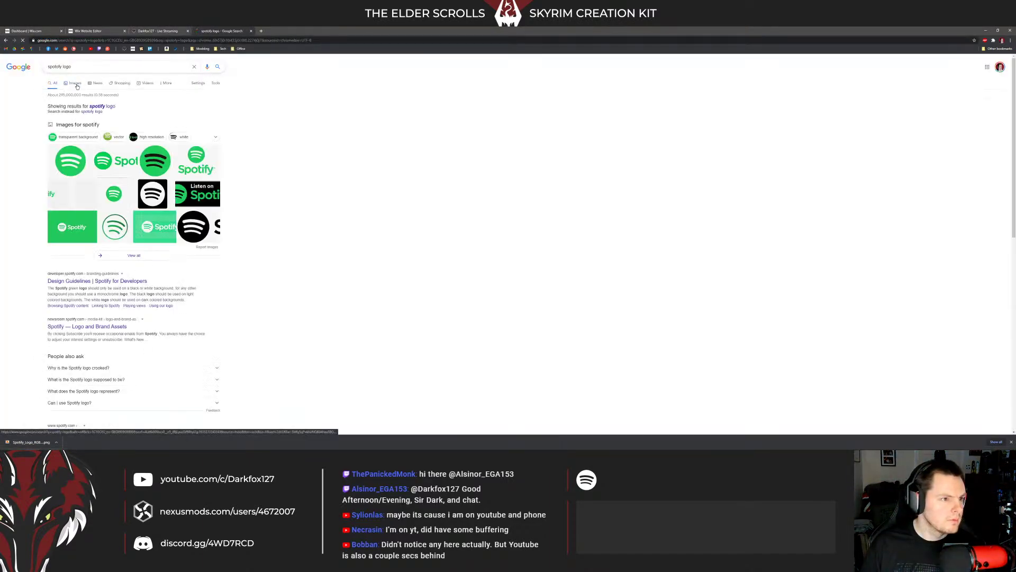
left_click(75, 83)
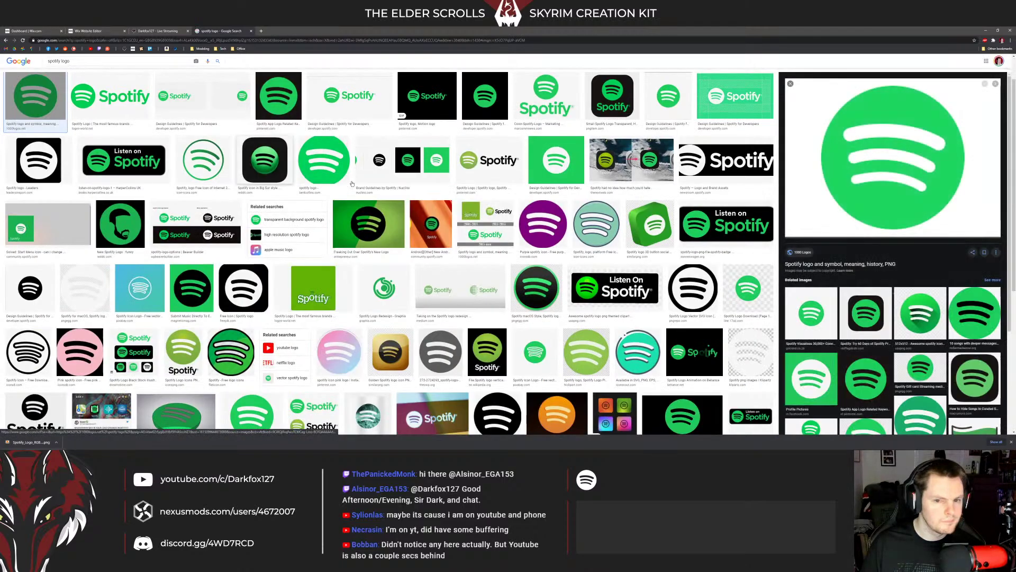
Step: Save the previewed green round logo with transparent bars as Spotify-Logo.png in the Downloads folder
right_click(844, 123)
left_click(879, 188)
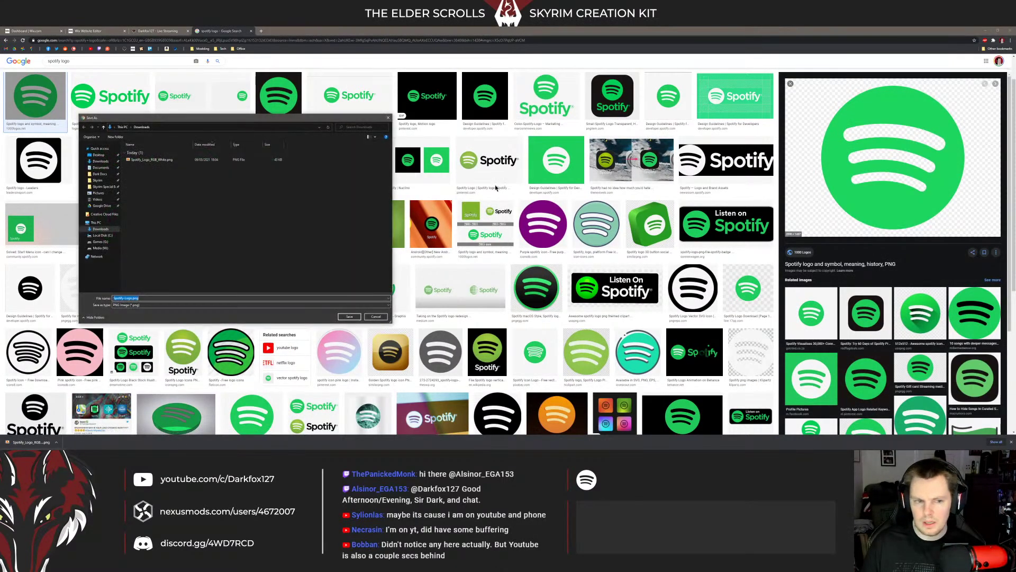
left_click(99, 156)
left_click(350, 316)
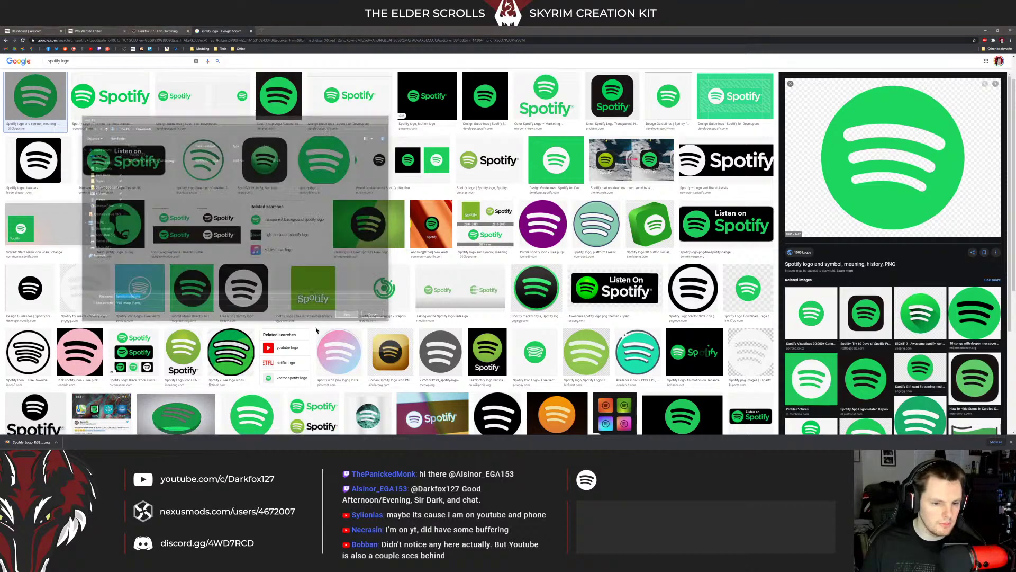
left_click(19, 444)
left_click_drag(304, 209, 391, 244)
key("Escape")
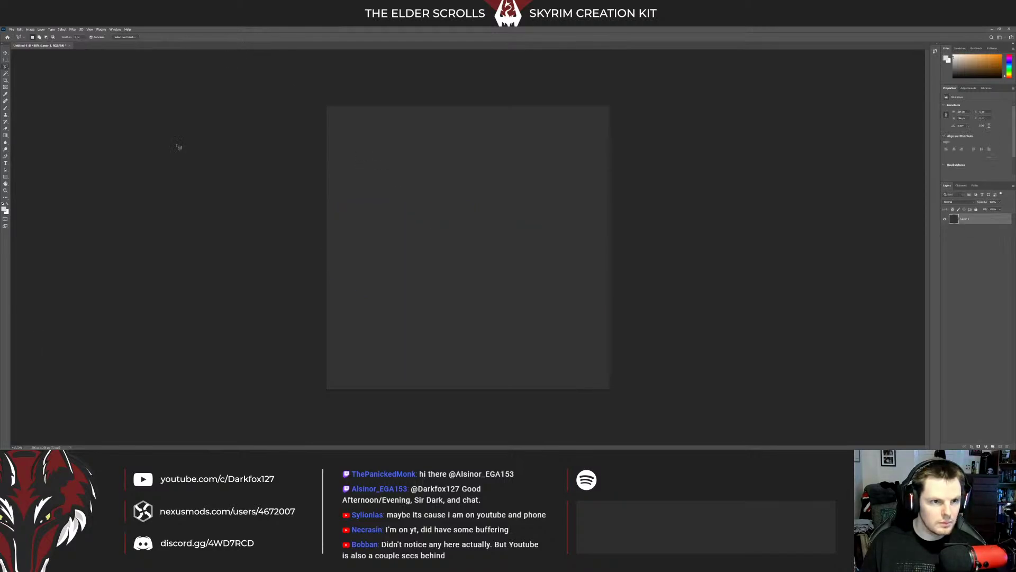
Step: Permanently delete Spotify_Logo_RGB_White.png from the Downloads folder
left_click(19, 445)
key("Delete")
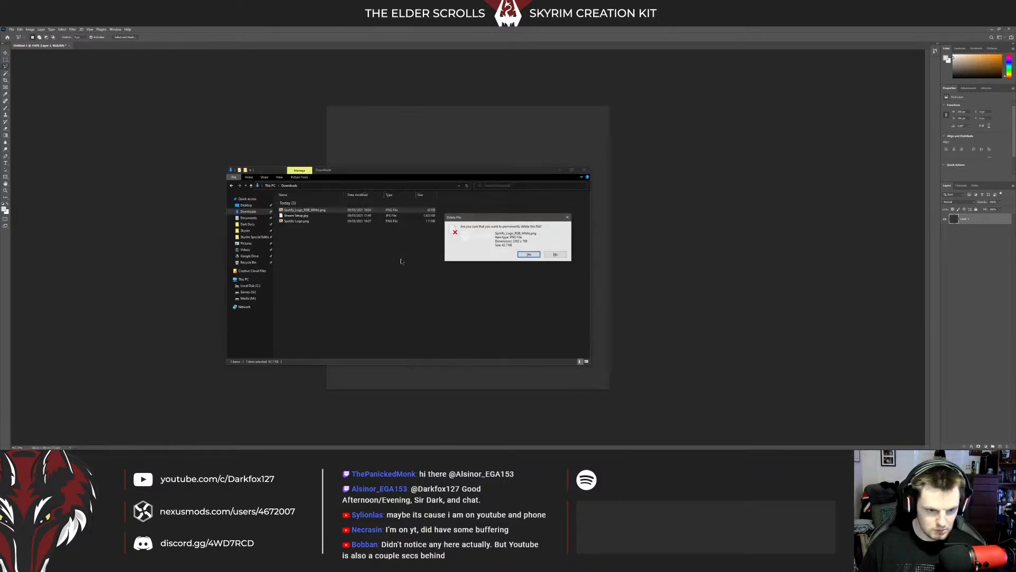
key("Return")
Step: Place the green Spotify-Logo.png from the Downloads folder into the document above the dark grey layer
left_click(406, 151)
left_click_drag(405, 151, 500, 198)
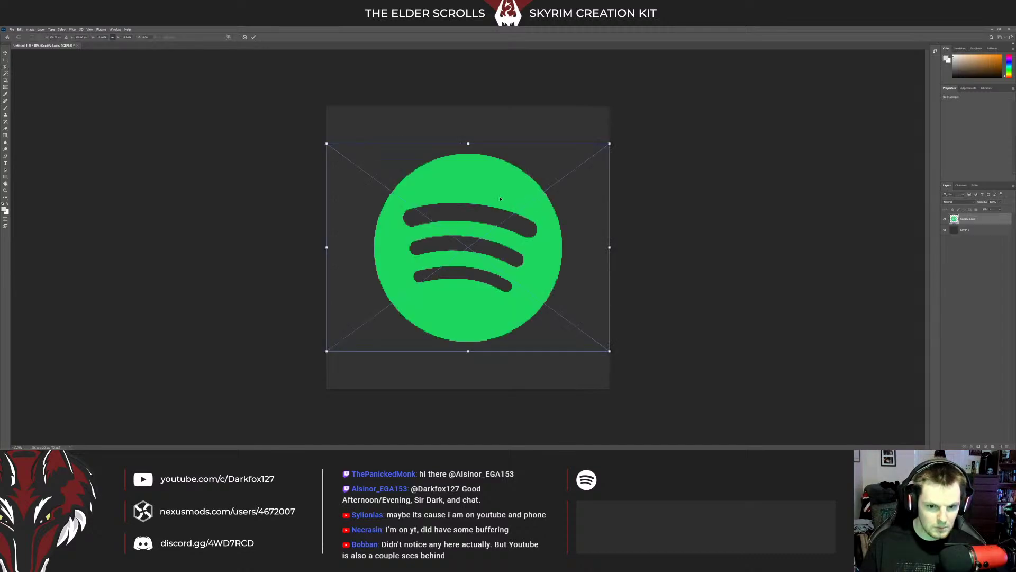
left_click(254, 37)
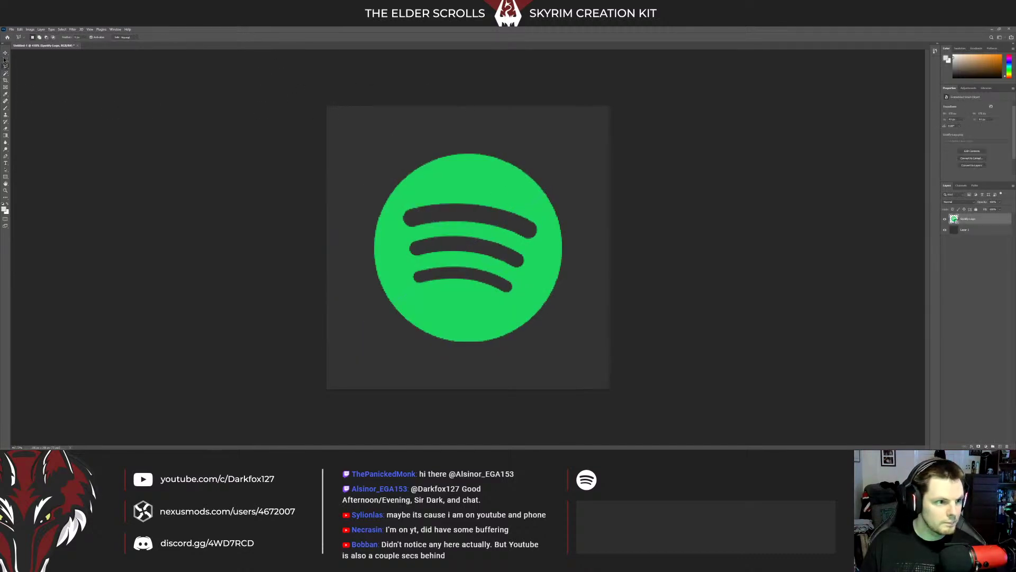
Step: Enlarge the green logo proportionally about its centre until the circle nearly fills the dark grey square
key("ctrl+t")
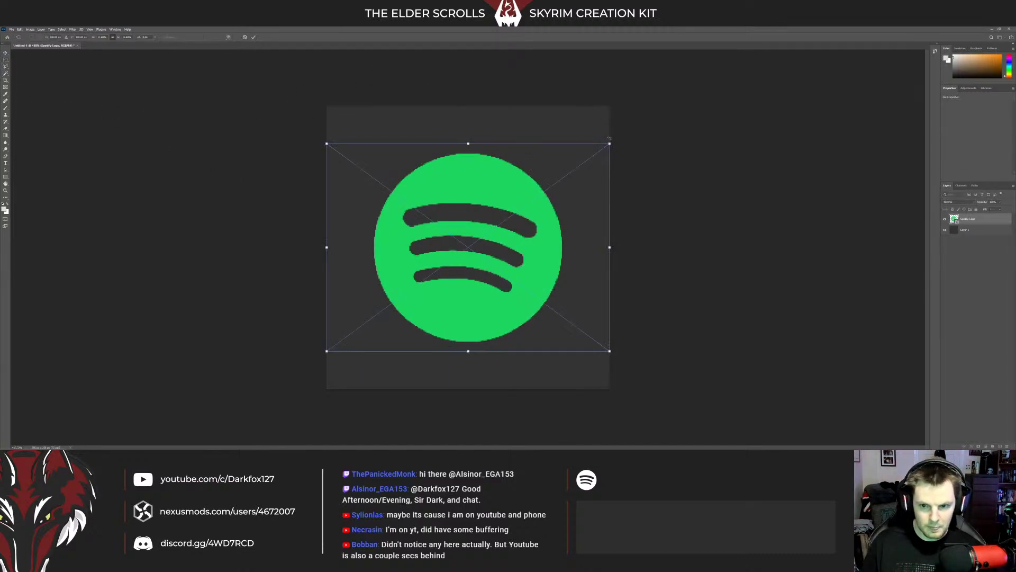
left_click_drag(609, 139, 584, 184)
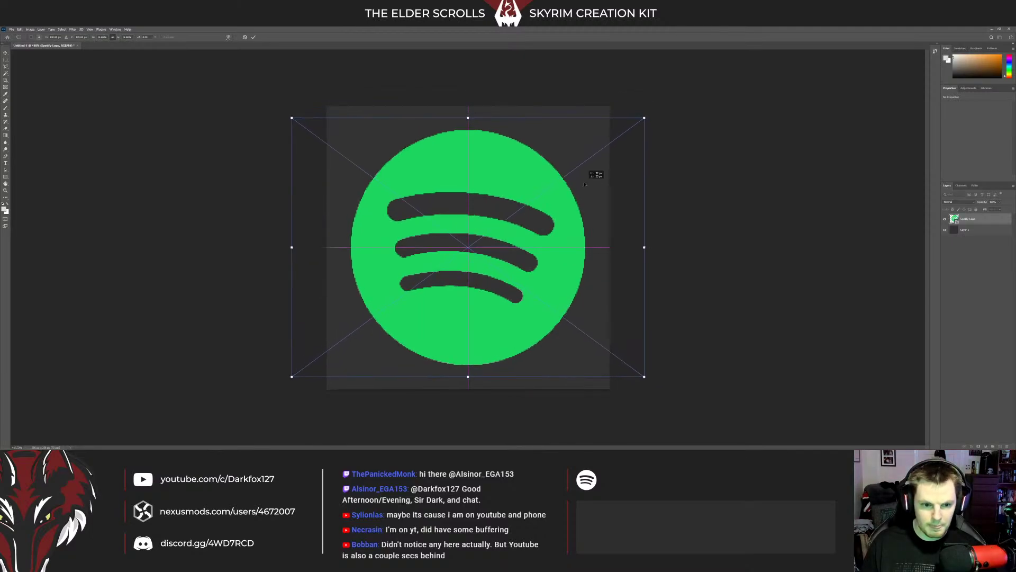
left_click_drag(647, 117, 609, 166)
left_click(253, 37)
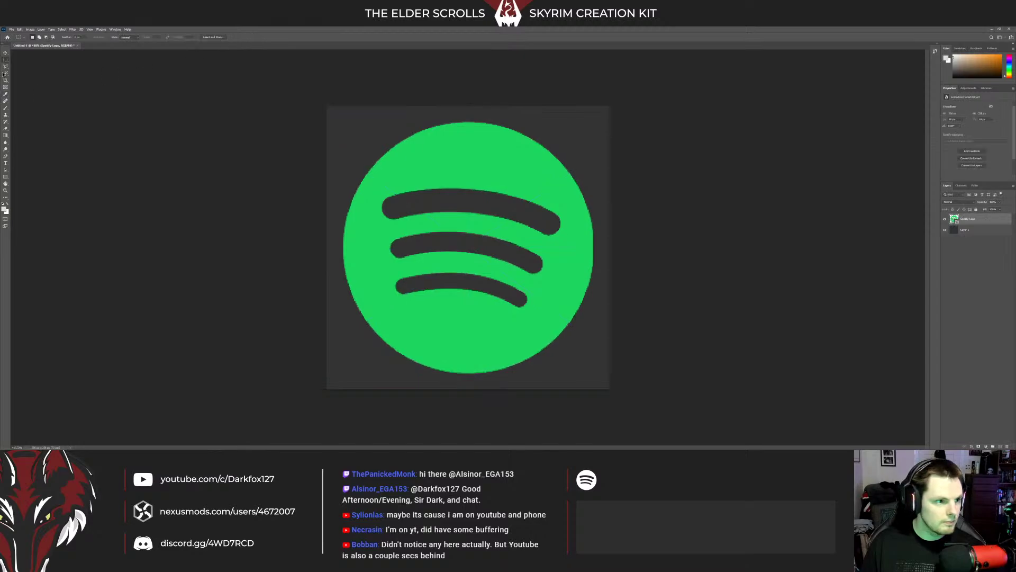
Step: Brush light grey on the dark grey layer behind the logo's three bars and check the painting with the logo hidden
key("w")
key("b")
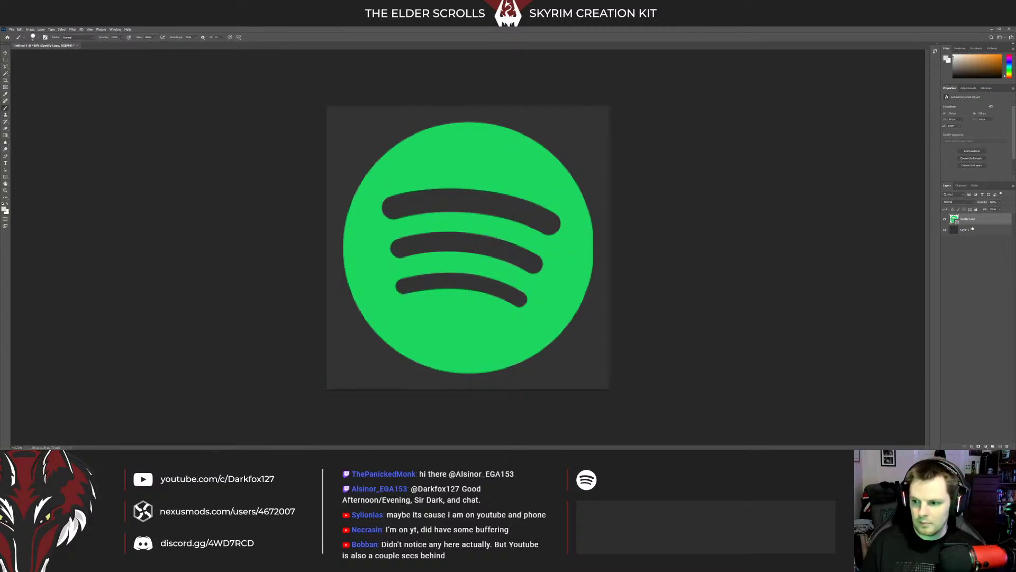
left_click(972, 229)
mouse_move(488, 202)
left_mouse_down()
mouse_move(385, 209)
mouse_move(431, 286)
mouse_move(518, 297)
mouse_move(444, 244)
mouse_move(523, 217)
mouse_move(475, 203)
left_mouse_up()
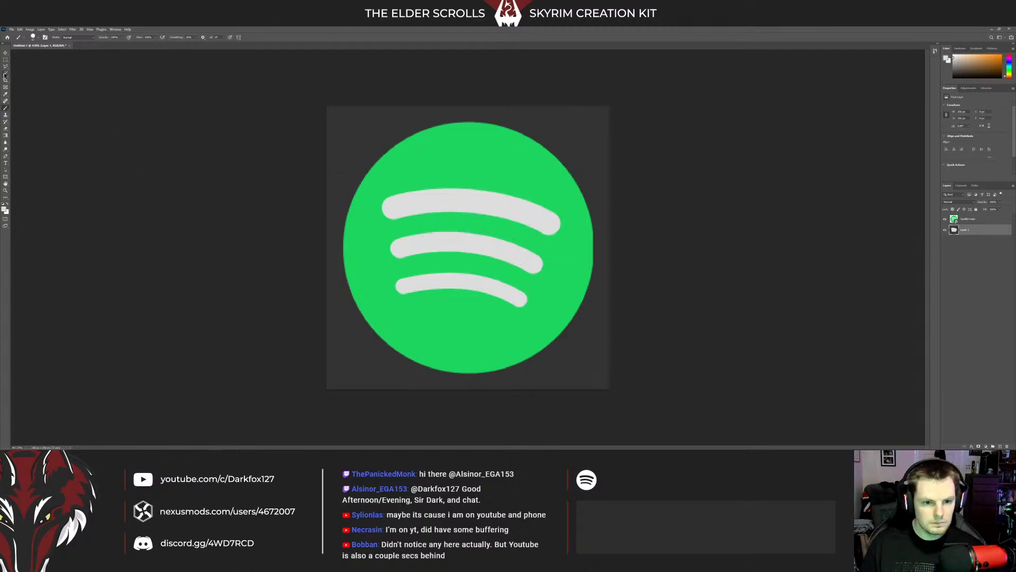
left_click(945, 220)
left_click(946, 220)
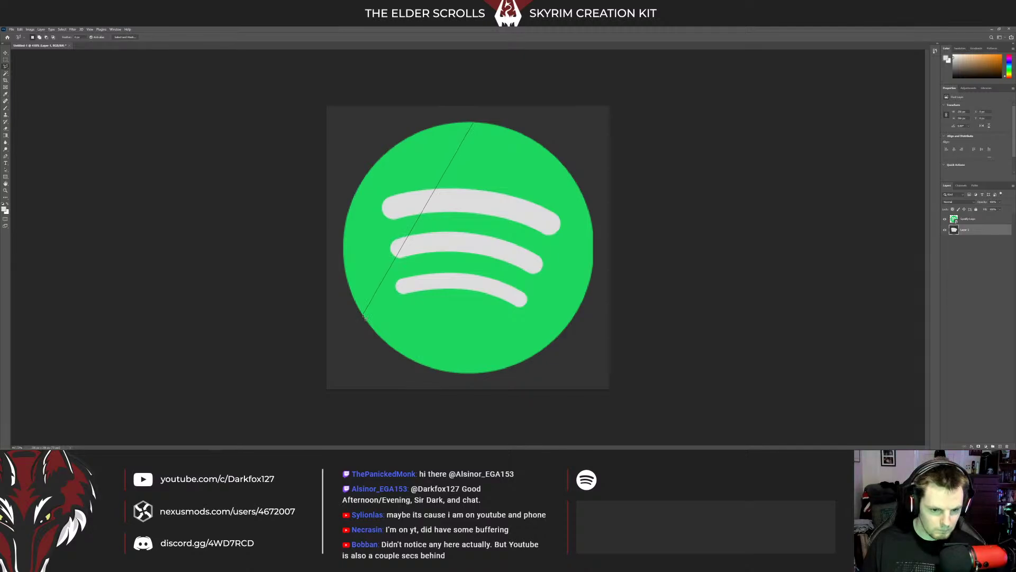
Step: Drop the started lasso selection and duplicate the green logo layer
key("Escape")
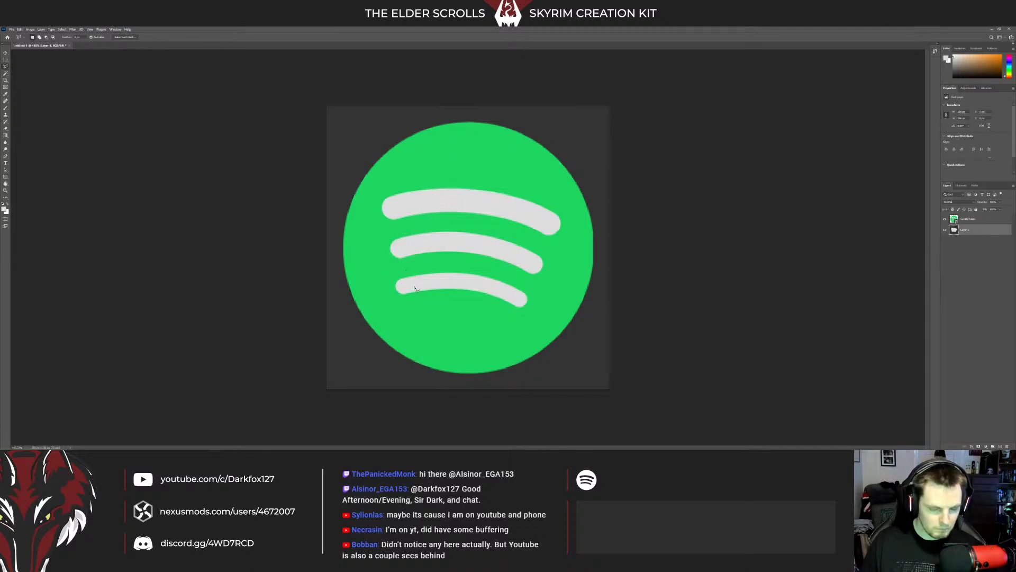
right_click(964, 219)
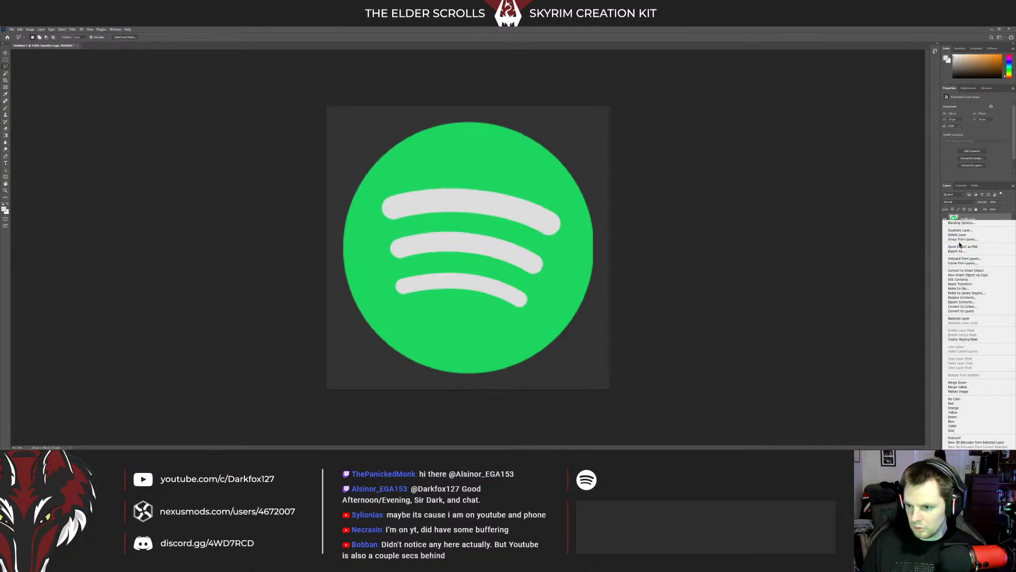
left_click(960, 230)
left_click(553, 155)
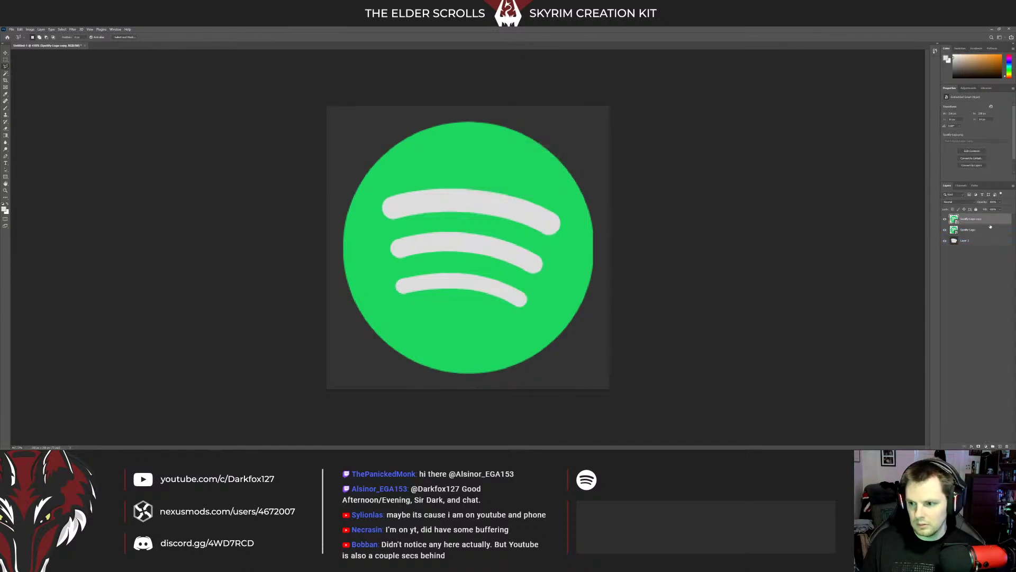
Step: Apply a Color Overlay in a darker green to the duplicated logo layer
right_click(959, 220)
left_click(959, 222)
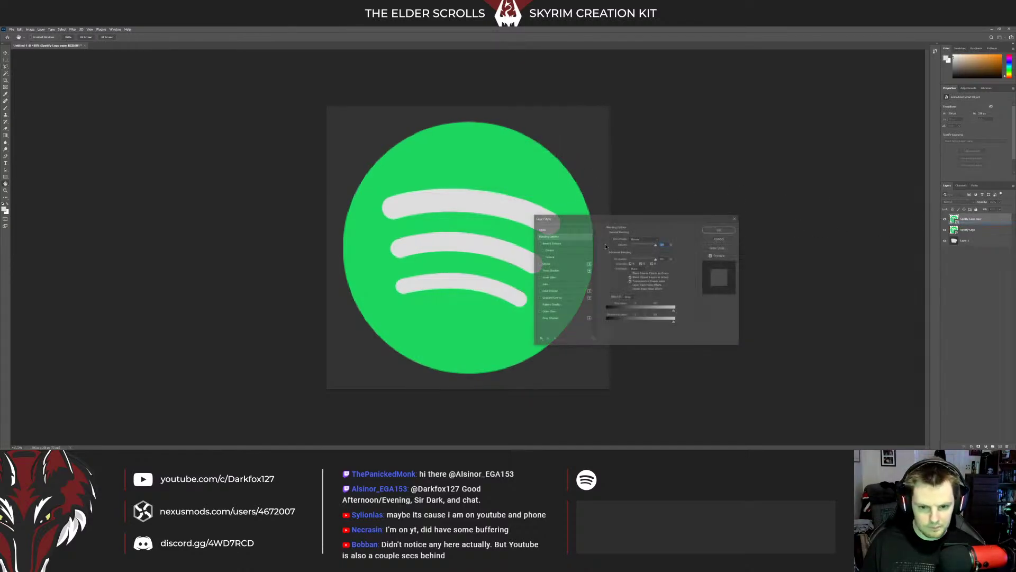
left_click(548, 291)
left_click(661, 240)
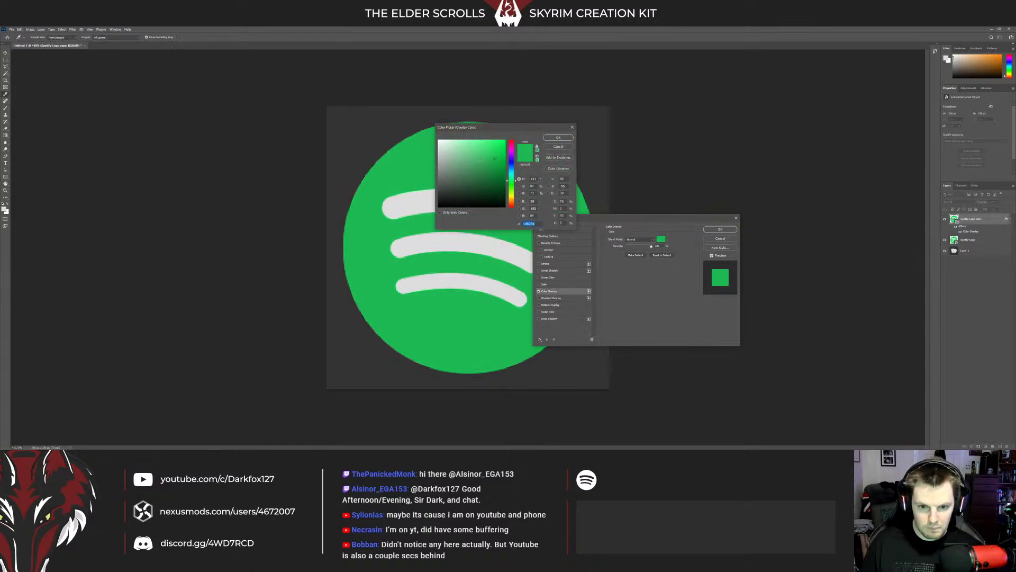
left_click(488, 173)
key("Return")
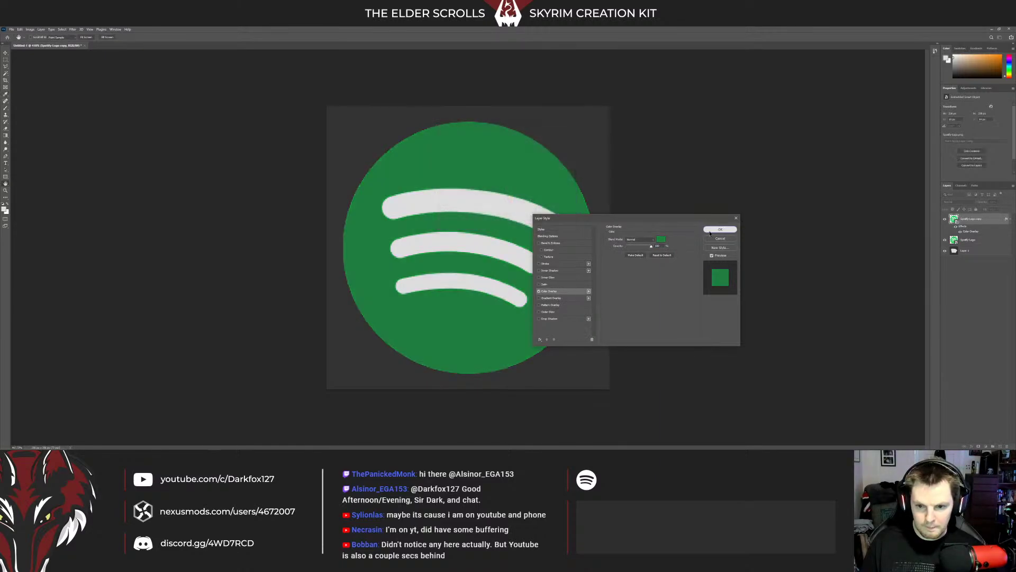
key("Return")
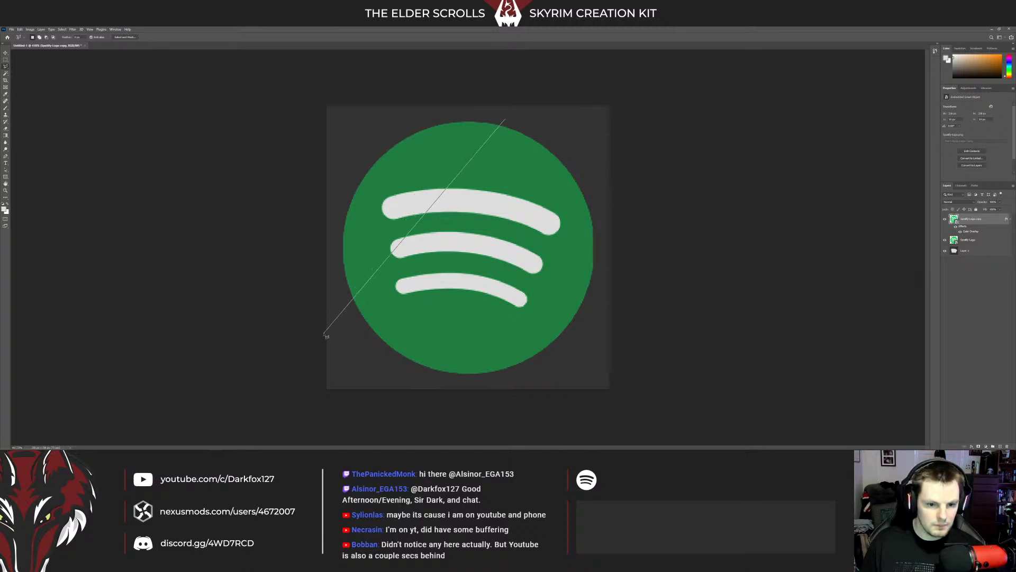
Step: Outline a polygonal lasso selection around the part of the logo below and right of a diagonal across the circle
left_click(347, 353)
left_click(526, 407)
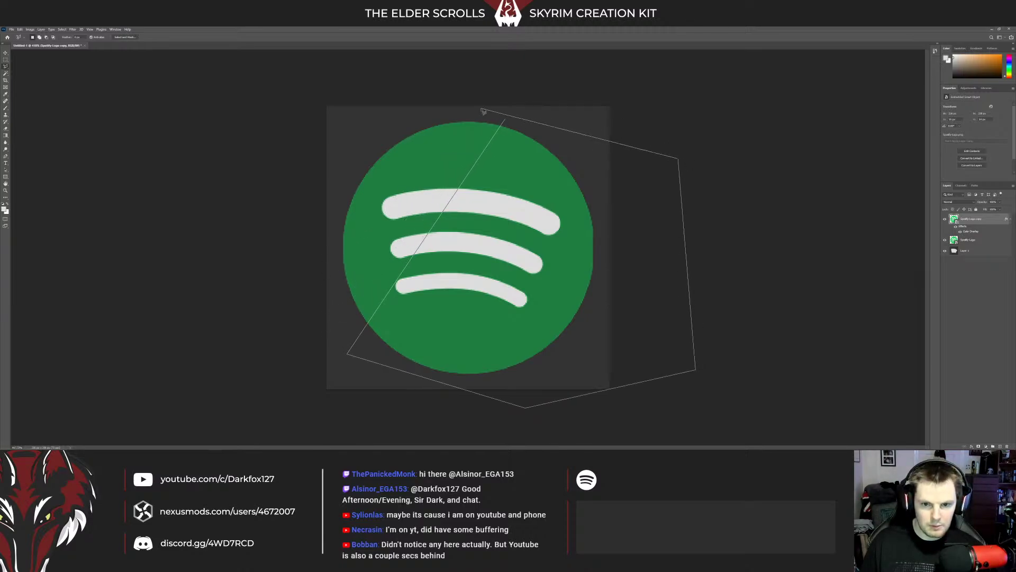
Step: Select the area past the diagonal with the Polygonal Lasso, rasterize the dark green logo copy, delete its selected part and deselect
left_click(506, 120)
key("Delete")
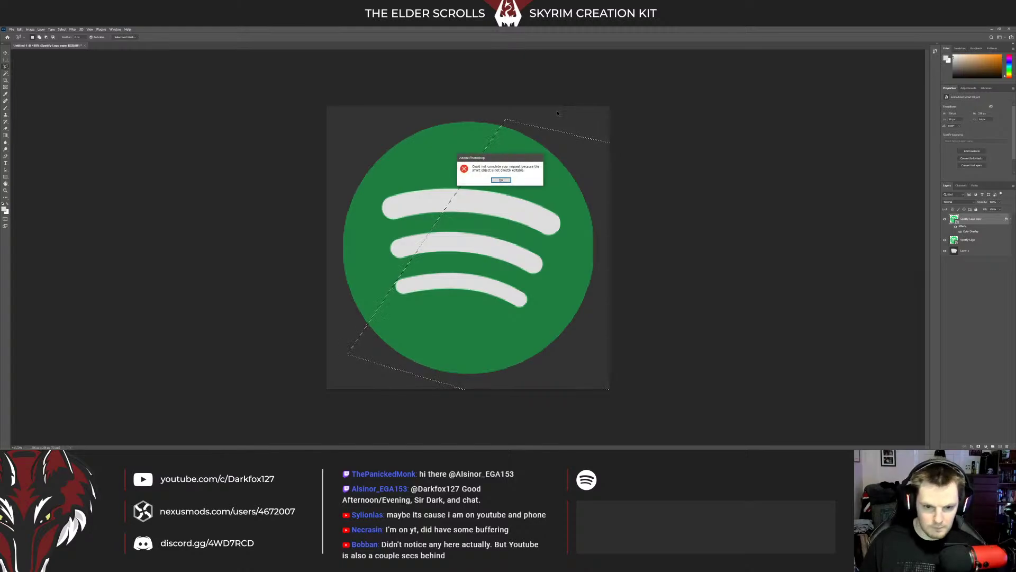
key("Return")
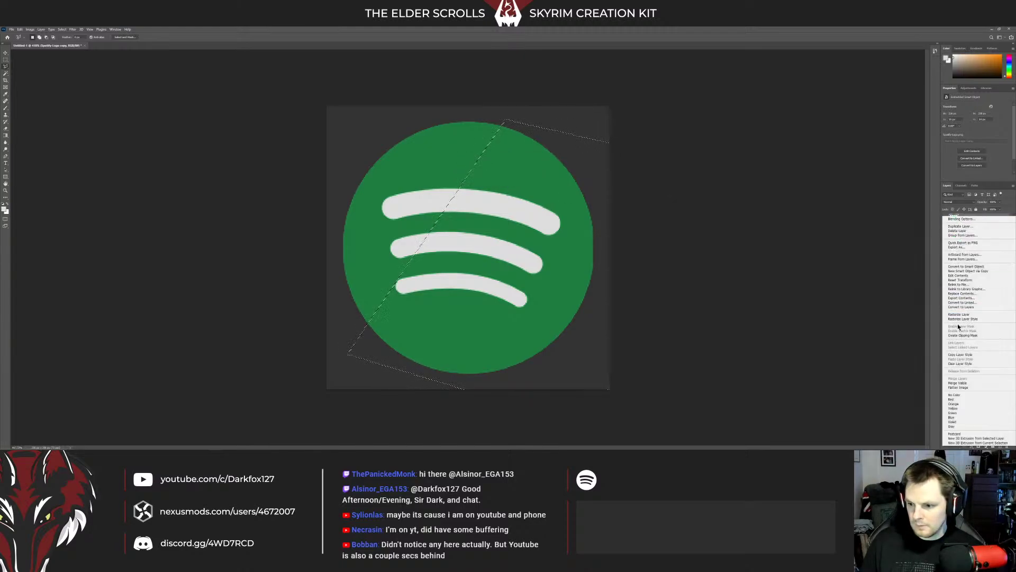
key("Delete")
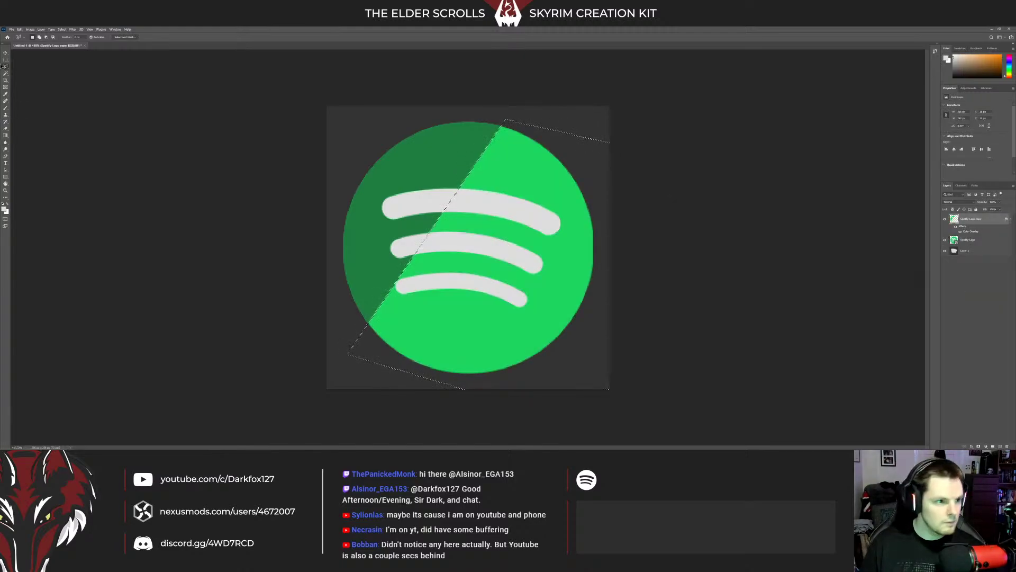
key("m")
key("ctrl+d")
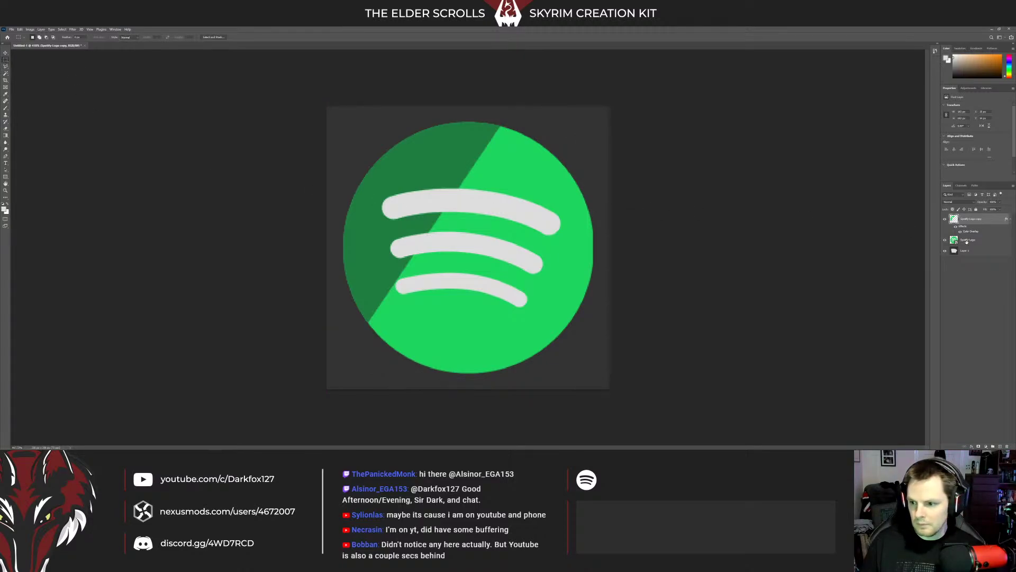
Step: Delete the dark background layer beneath the two Spotify logo layers
right_click(965, 249)
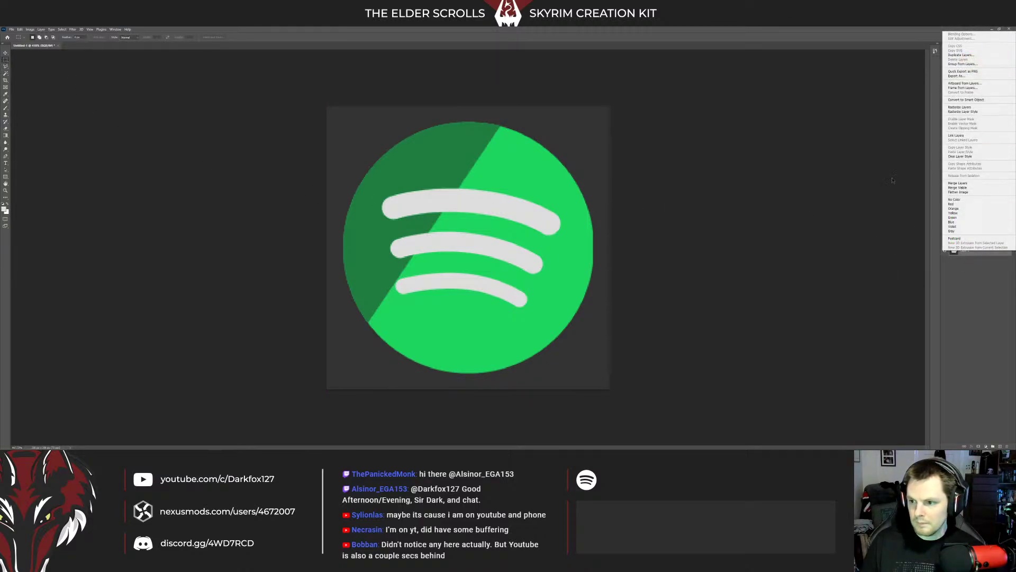
left_click(977, 253)
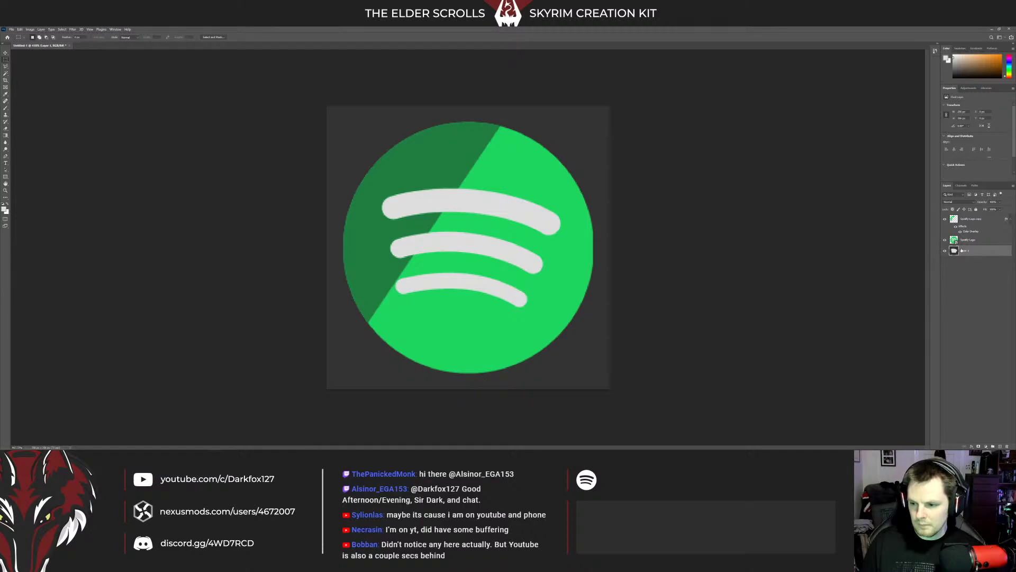
key("Delete")
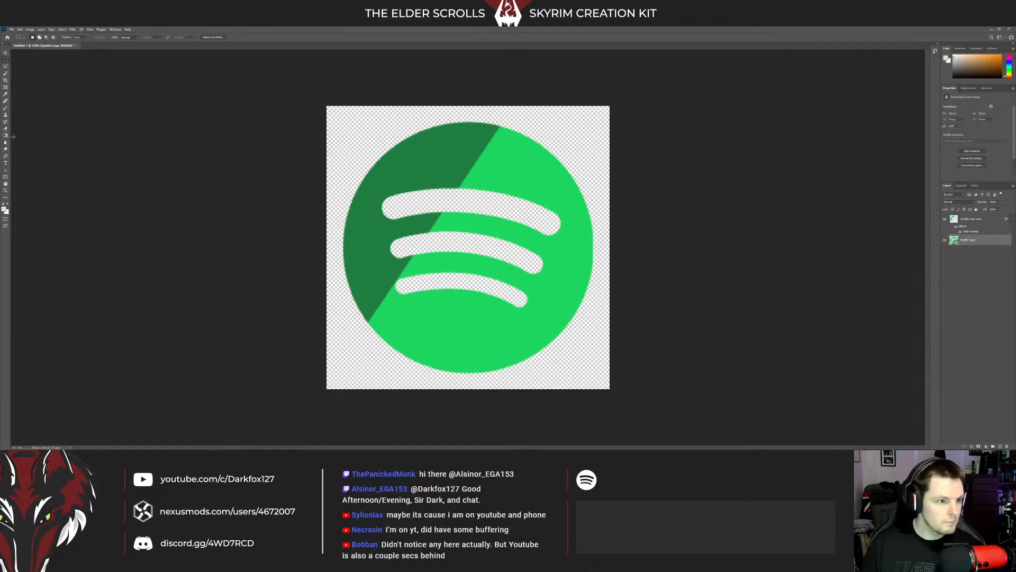
Step: Add a new layer beneath the logo layers and brush light grey over the three transparent stripes
key("b")
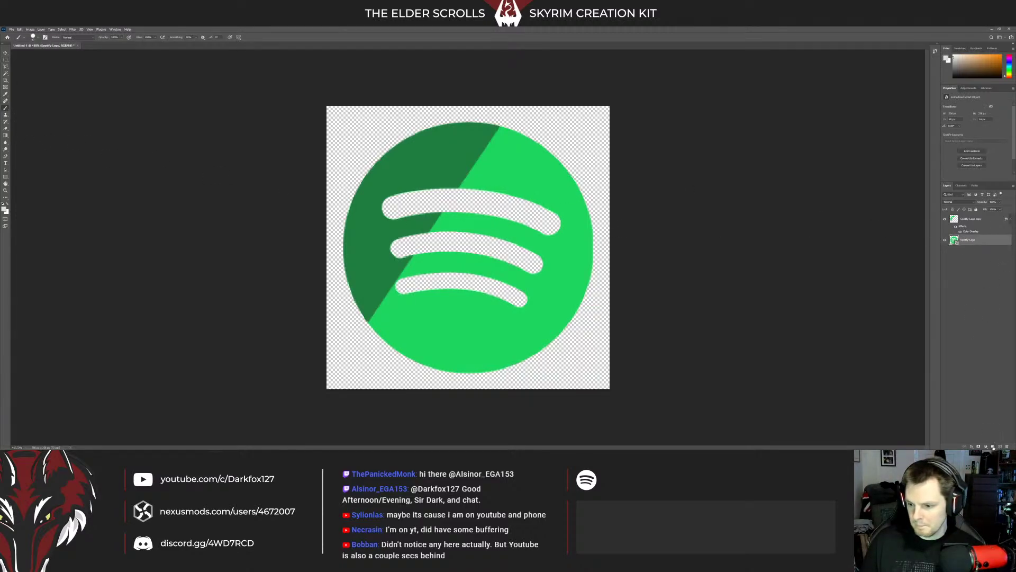
left_click(993, 447)
key("ctrl+z")
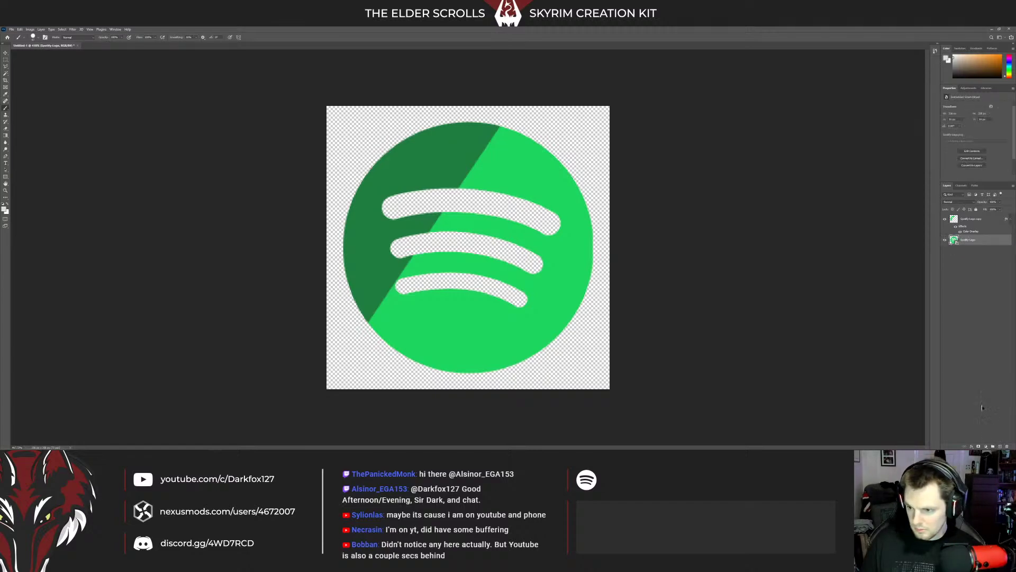
left_click(1000, 446)
left_click_drag(969, 241, 968, 253)
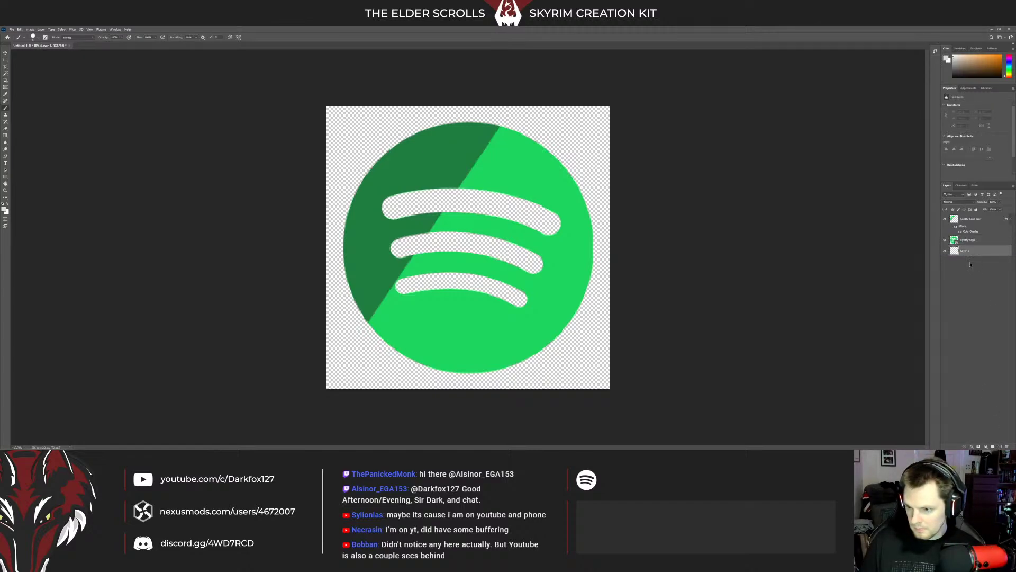
left_click_drag(386, 208, 461, 204)
left_click_drag(394, 247, 433, 240)
mouse_move(399, 286)
left_mouse_down()
mouse_move(529, 259)
mouse_move(450, 243)
mouse_move(532, 214)
left_mouse_up()
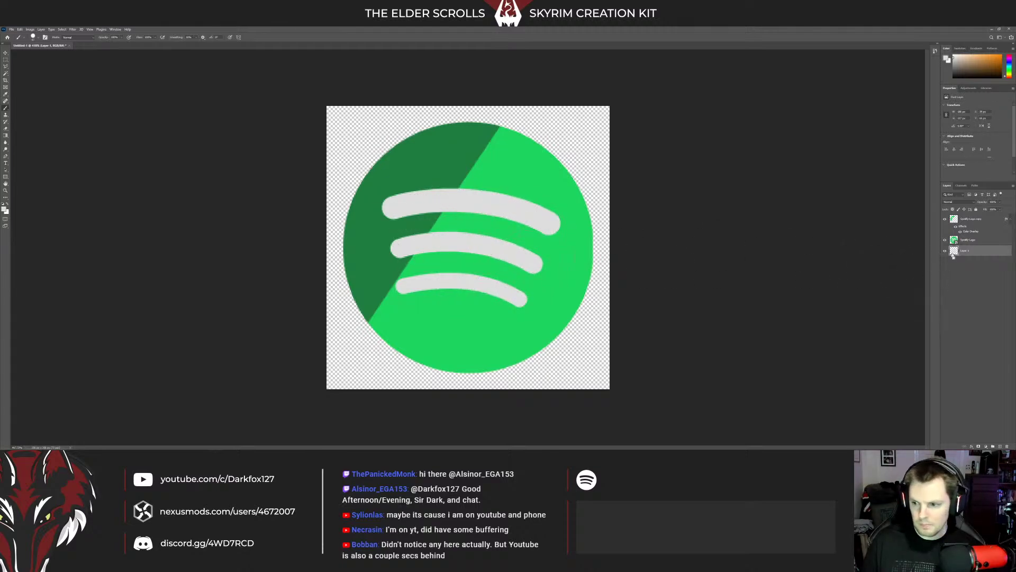
Step: Merge the painted stripes layer and both Spotify logo layers into one layer
right_click(972, 219)
left_click(977, 253)
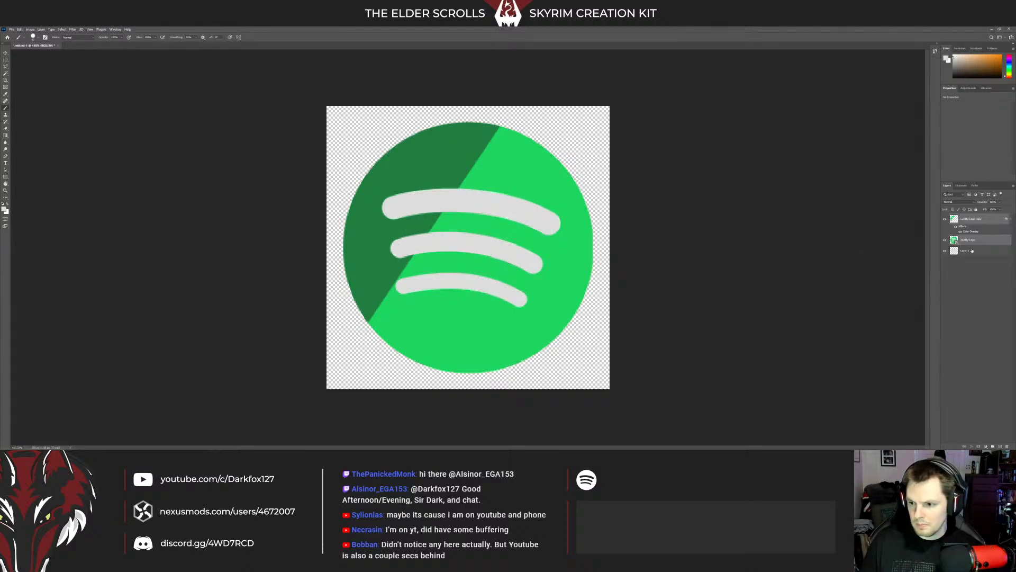
right_click(977, 253)
left_click(958, 181)
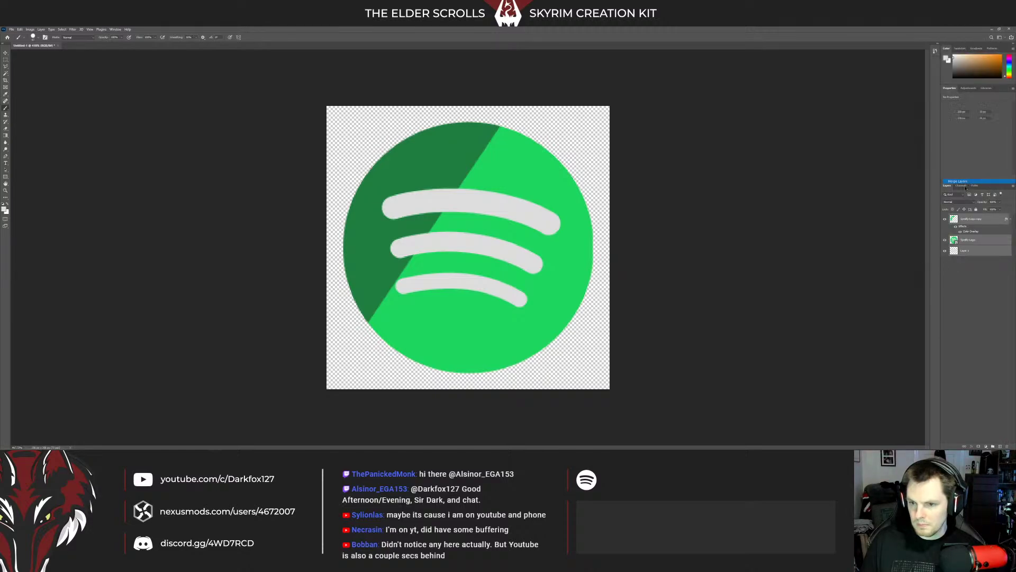
left_click(946, 221)
left_click(946, 222)
Step: Save the logo as a PNG named Spotify Logo Custom in the Downloads folder and close Photoshop
left_click(20, 30)
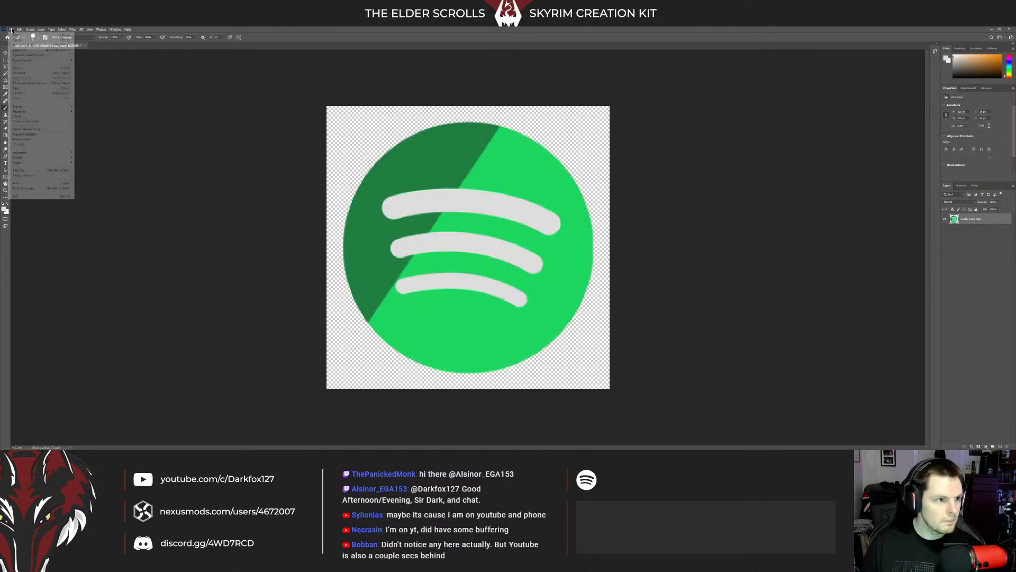
mouse_move(11, 29)
left_click(29, 92)
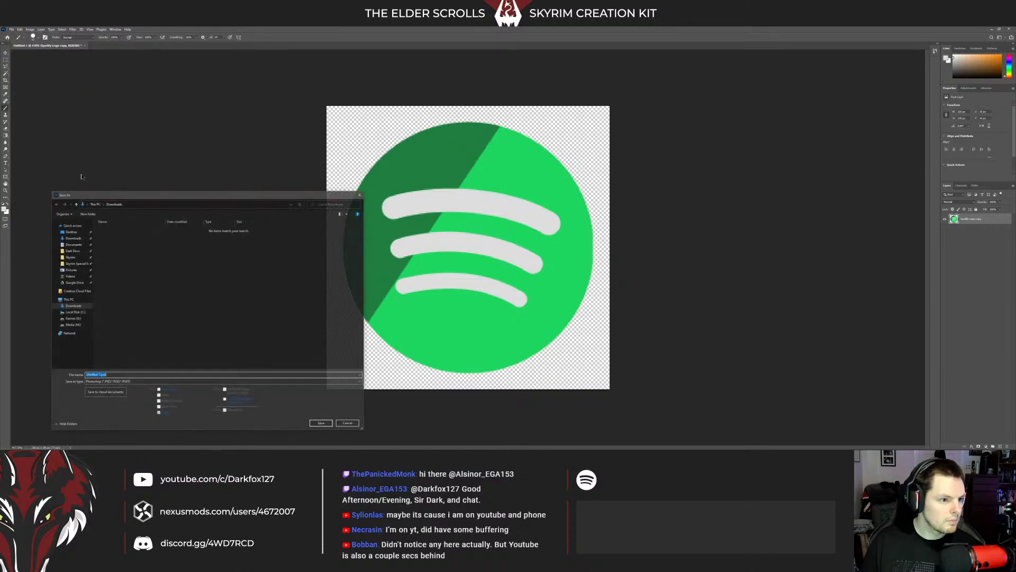
left_click(117, 381)
left_click(111, 355)
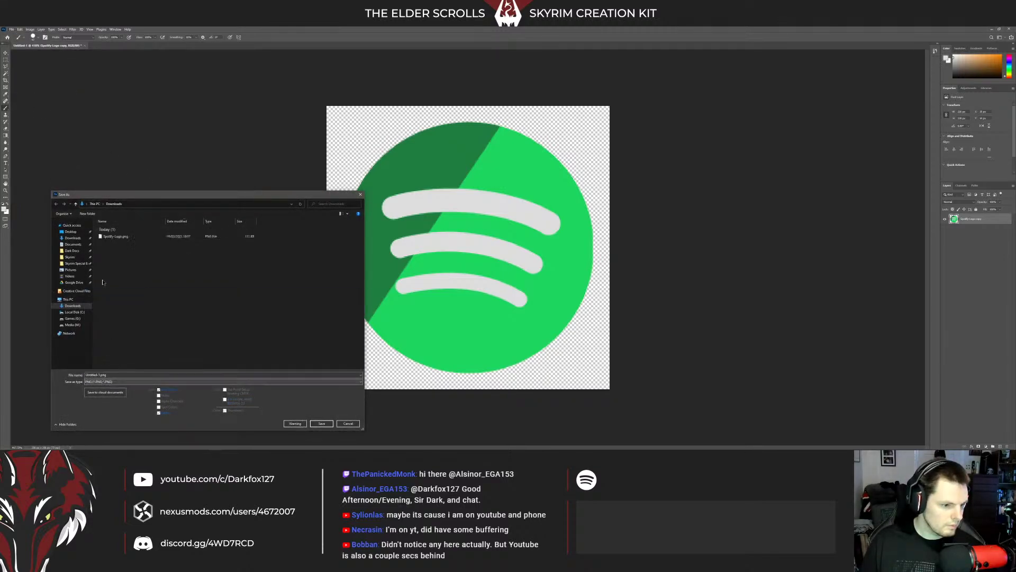
left_click(74, 238)
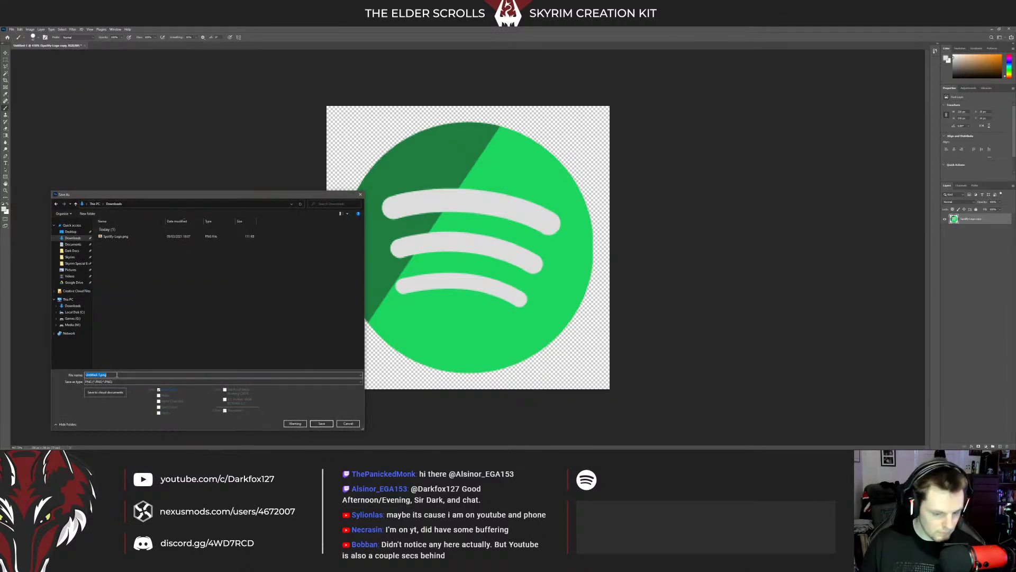
type("Spotify Logo Custom")
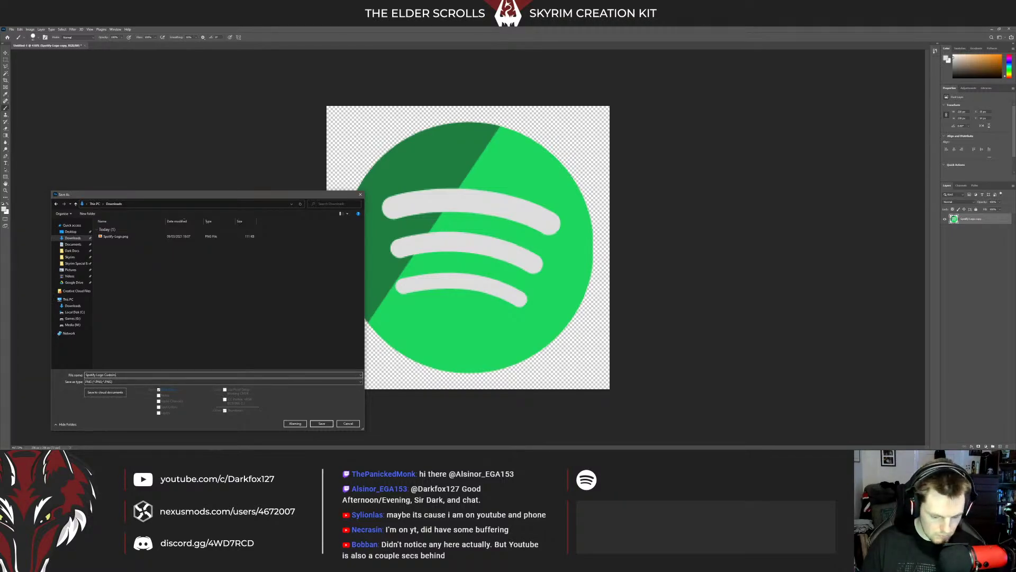
key("Return")
key("Return")
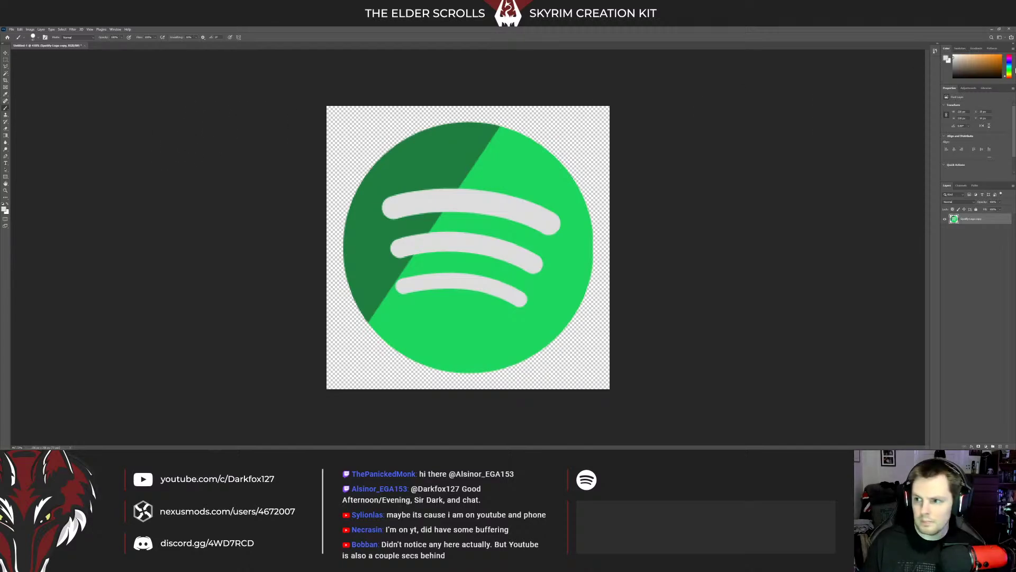
left_click(1008, 30)
left_click(529, 180)
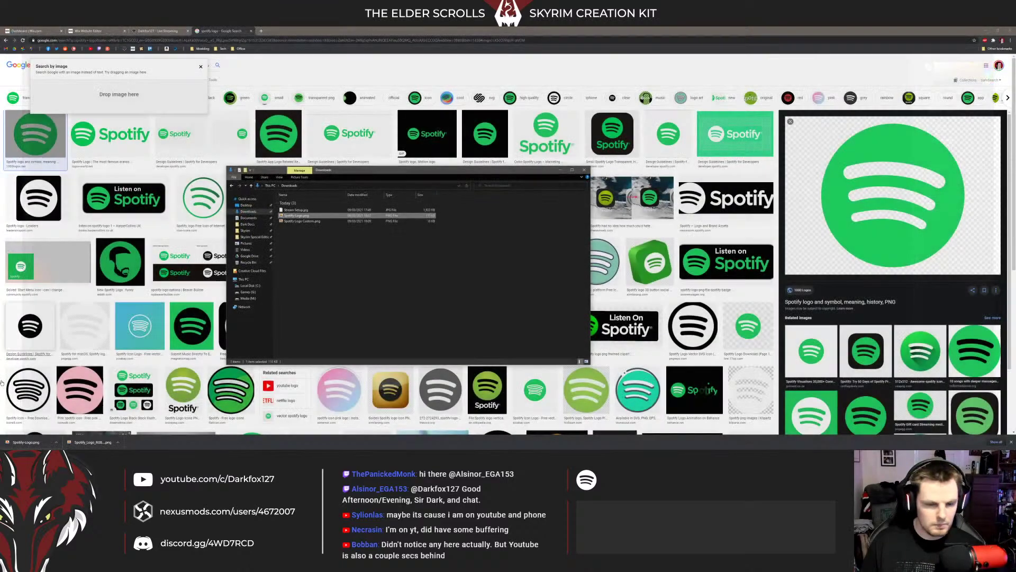
Step: Clear the browser's download history, and close the Downloads and Spotify logo search tabs
left_click(991, 74)
key("ctrl+j")
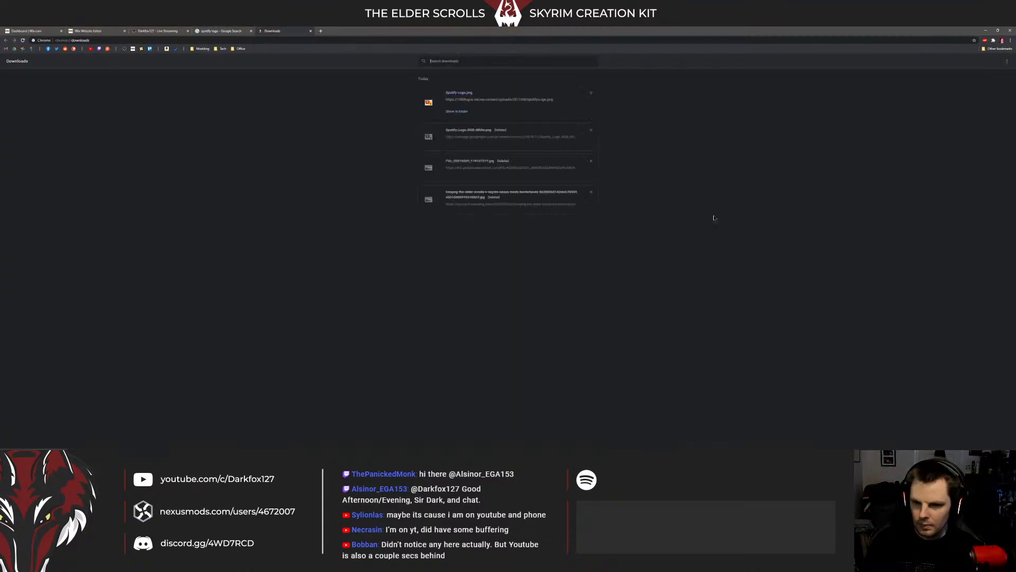
left_click(1007, 61)
left_click(979, 62)
key("ctrl+w")
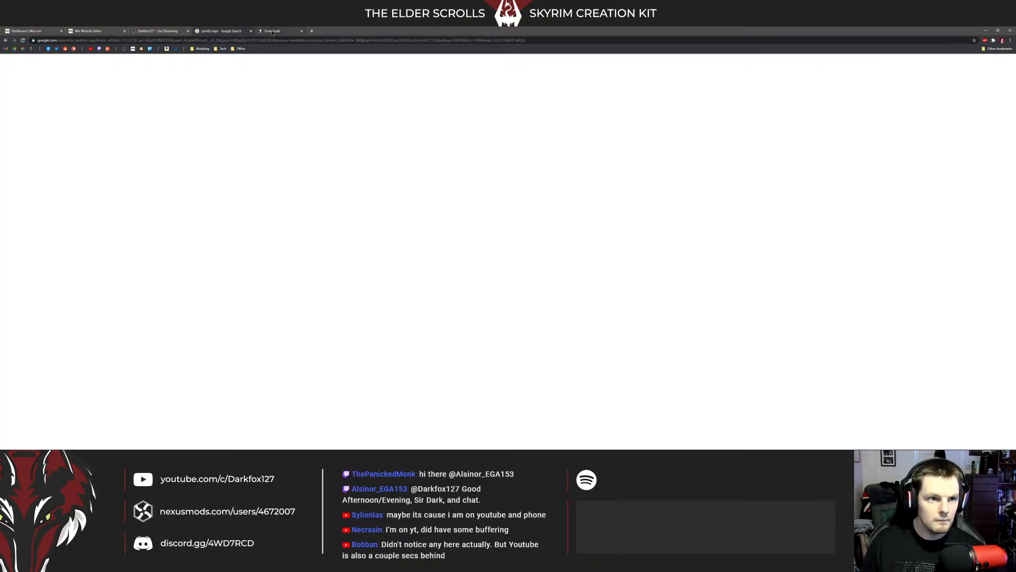
middle_click(200, 32)
Step: Switch to the Wix editor and delete the clock vector art above the Stream Schedule heading
left_click(88, 30)
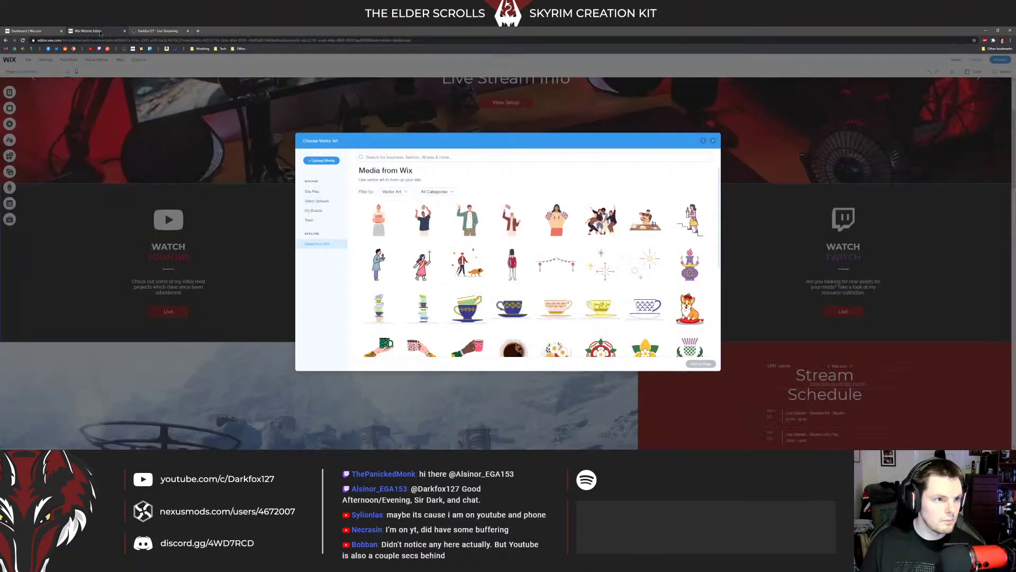
left_click(713, 140)
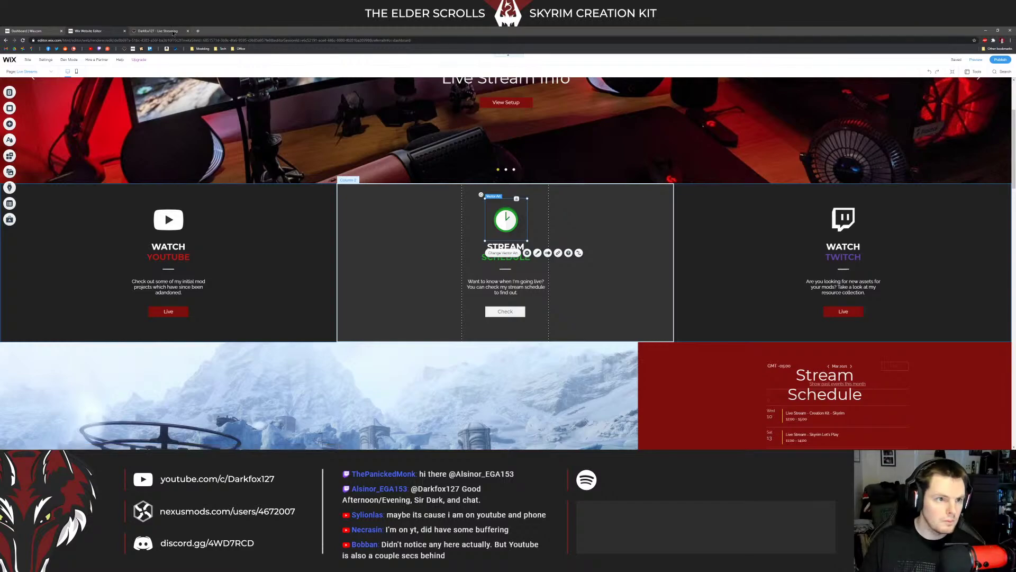
left_click(506, 218)
left_click(503, 253)
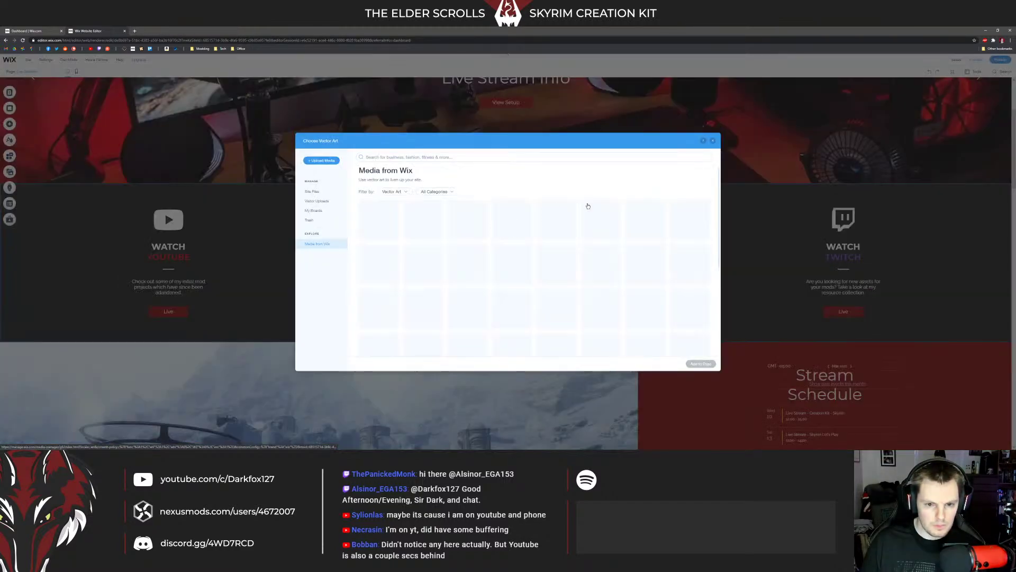
key("Escape")
key("Delete")
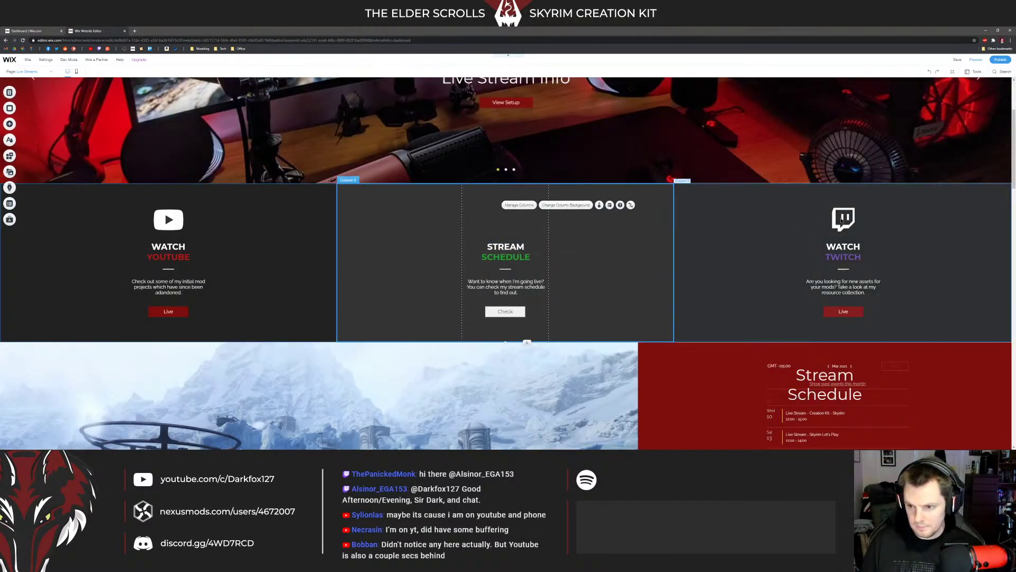
Step: Duplicate the Twitch icon and place the copy centred above the Stream Schedule heading in the middle column
key("ctrl+d")
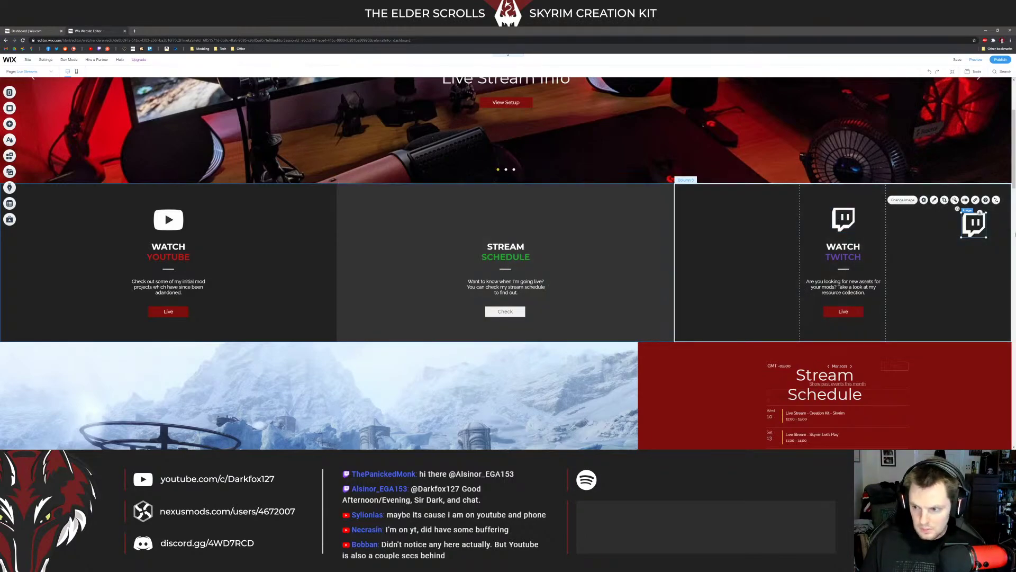
left_click_drag(974, 219, 510, 219)
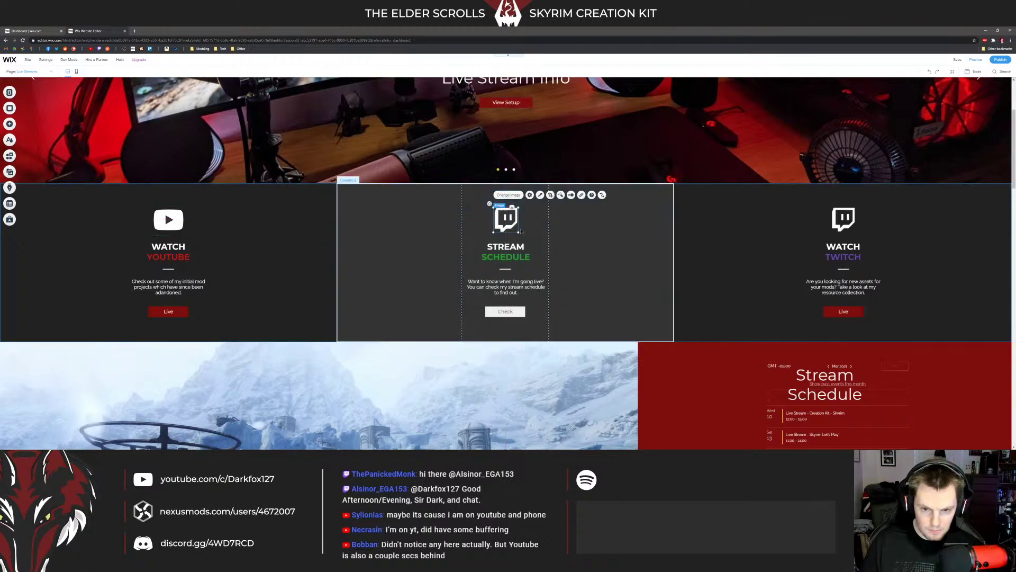
left_click(847, 217)
left_click_drag(847, 217, 842, 220)
Step: Start replacing the middle column's Twitch icon and upload Spotify Logo Custom.png from the computer
left_click(506, 219)
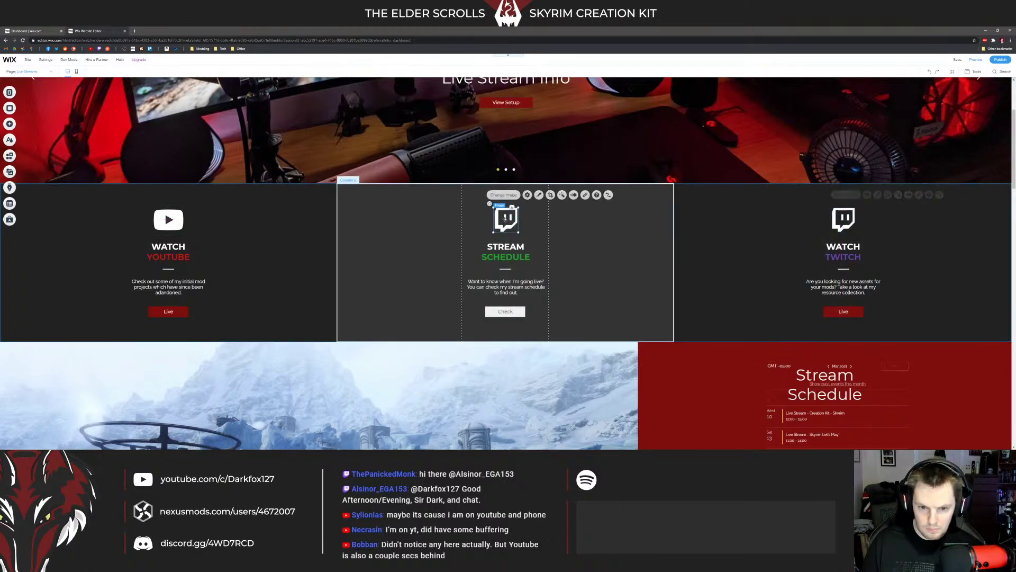
left_click(504, 195)
left_click(318, 161)
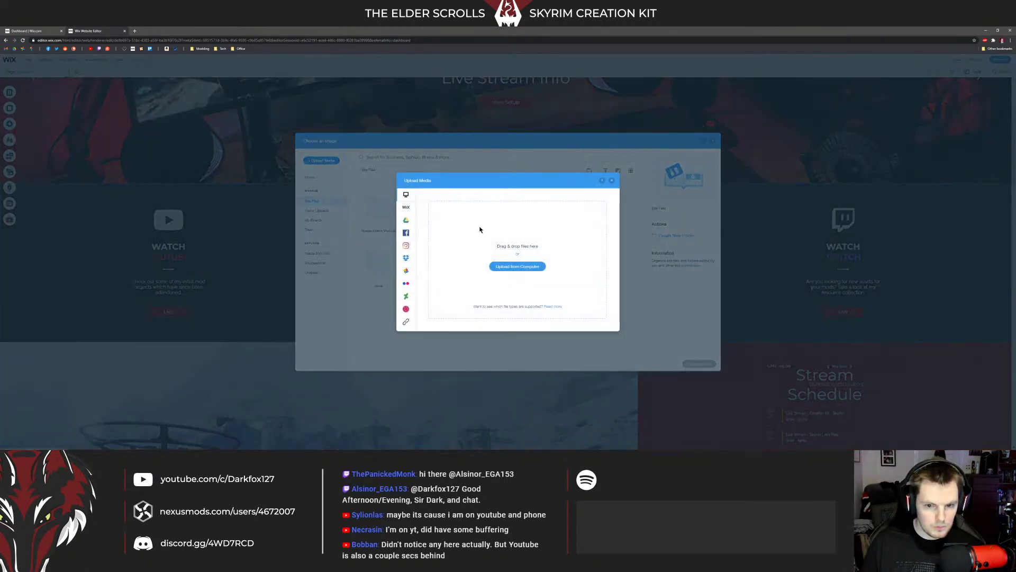
left_click(517, 266)
double_click(149, 160)
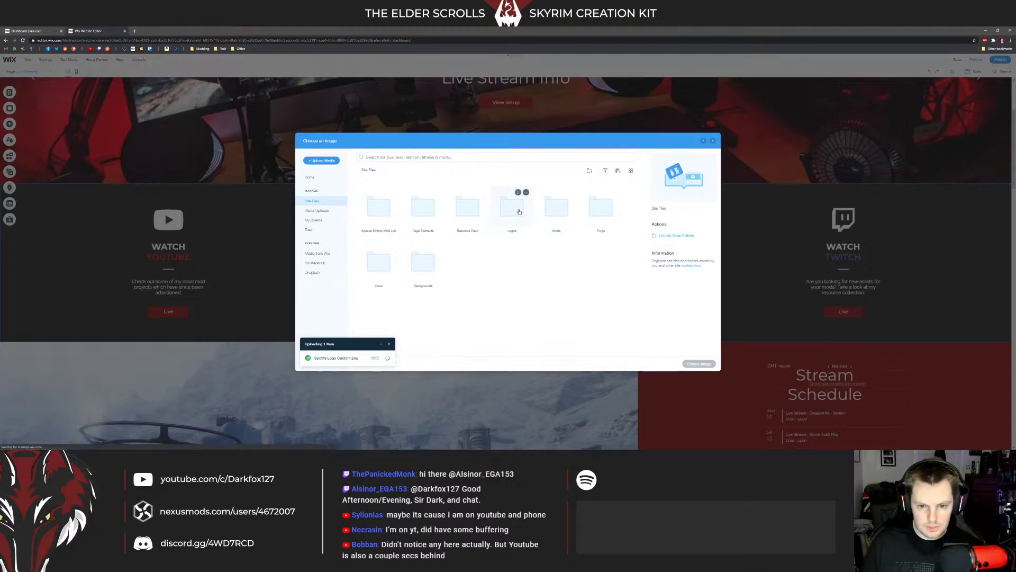
Step: Move the uploaded Spotify logo into the Websites folder inside Logos and choose it as the middle column's icon
left_click_drag(466, 264, 423, 226)
double_click(517, 210)
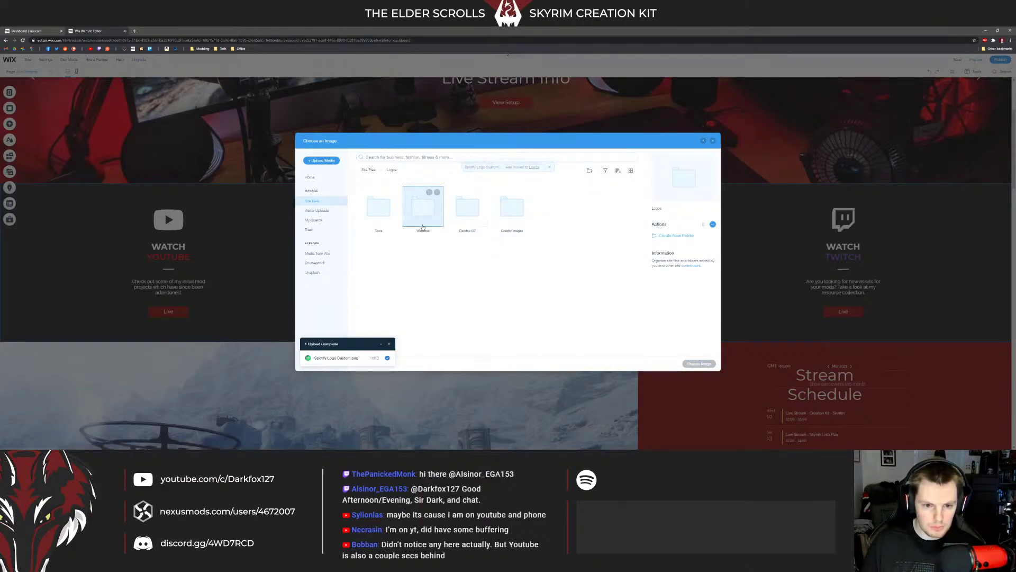
double_click(423, 212)
left_click(379, 207)
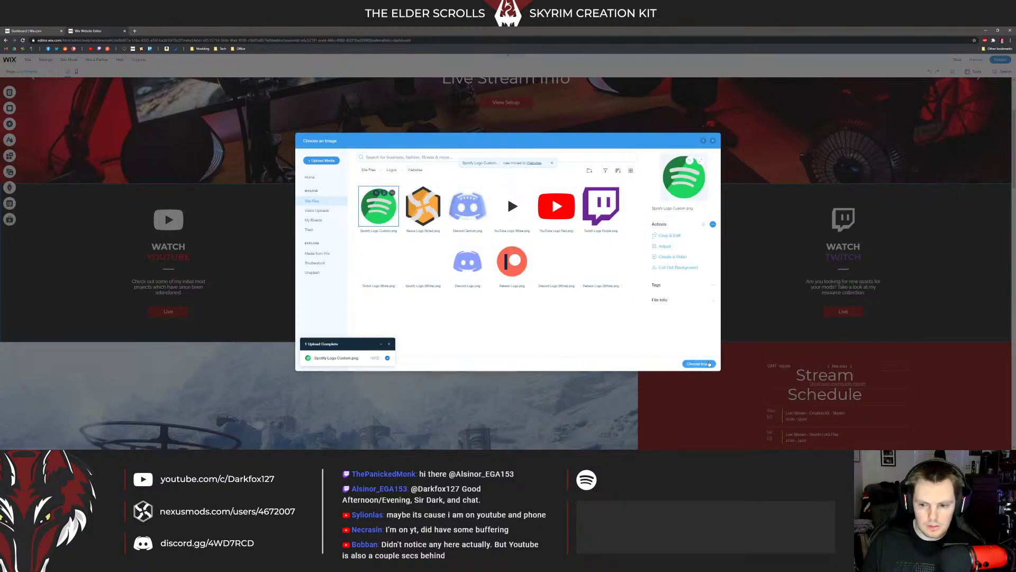
left_click(699, 364)
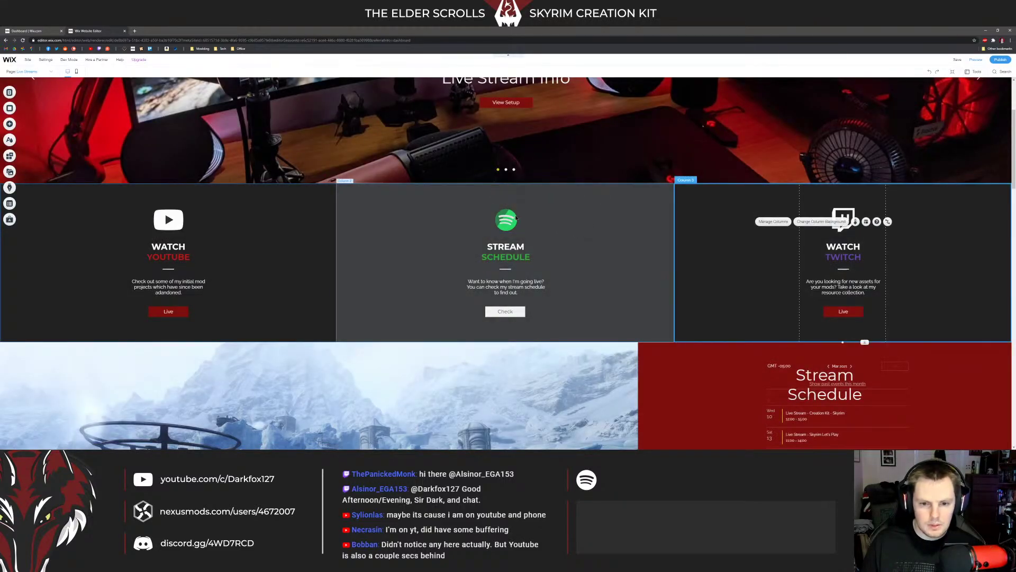
Step: Align the middle column's divider, description and Check button with the column's centre line beneath the Spotify icon
mouse_move(516, 217)
left_mouse_down()
mouse_move(849, 205)
mouse_move(851, 217)
mouse_move(501, 221)
mouse_move(504, 269)
left_mouse_up()
left_click(500, 296)
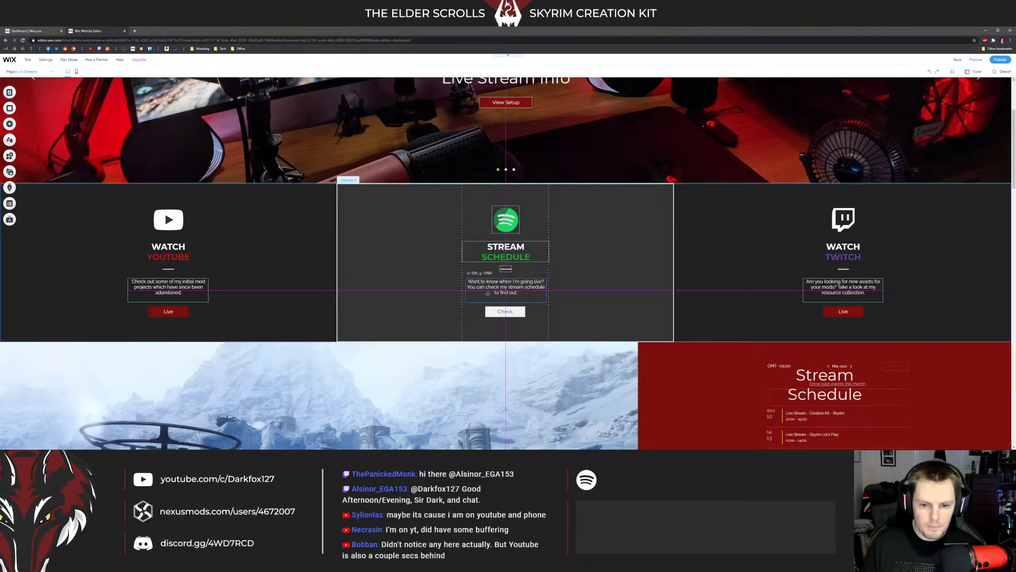
left_click(499, 311)
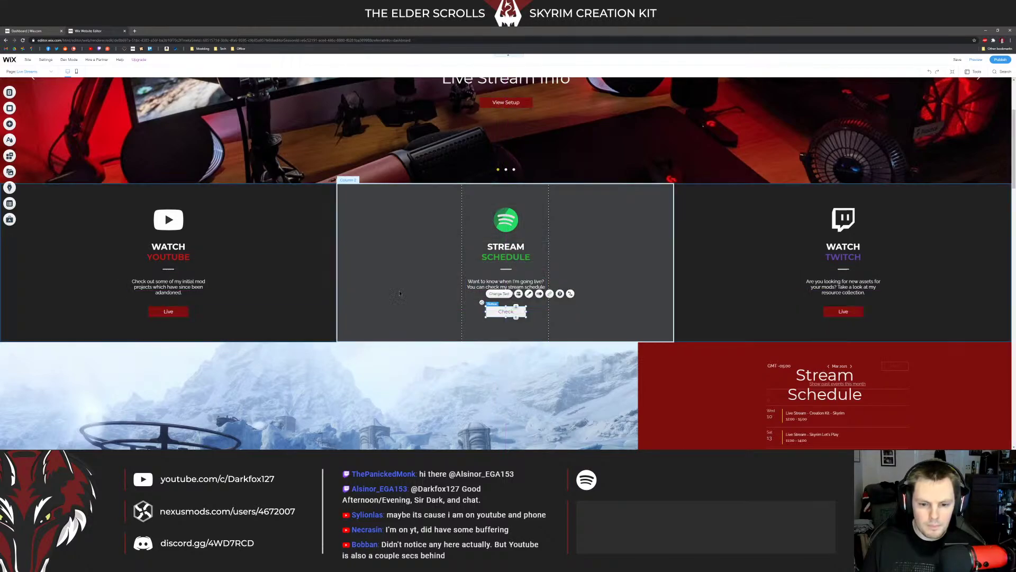
left_click(637, 283)
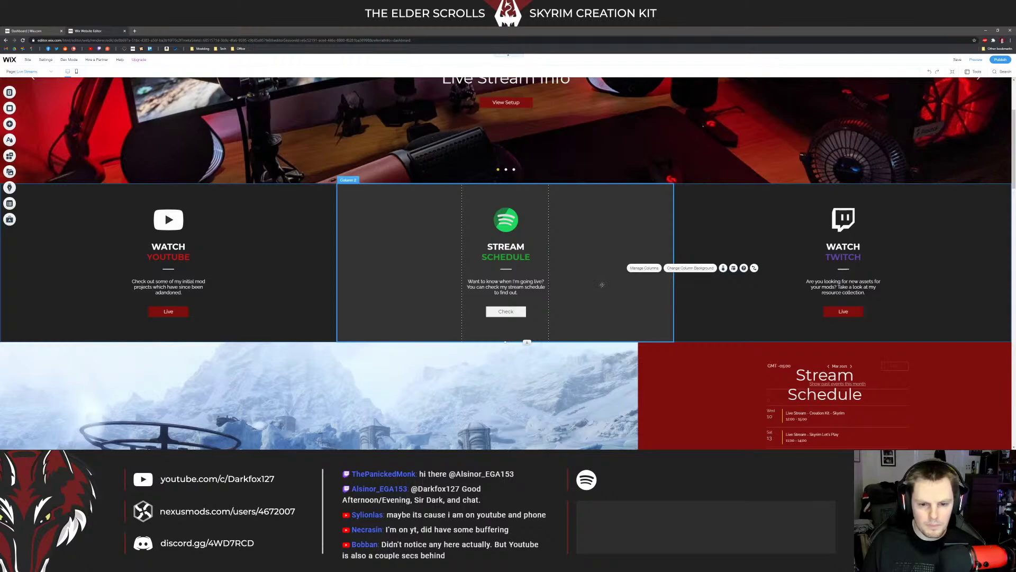
left_click(168, 250)
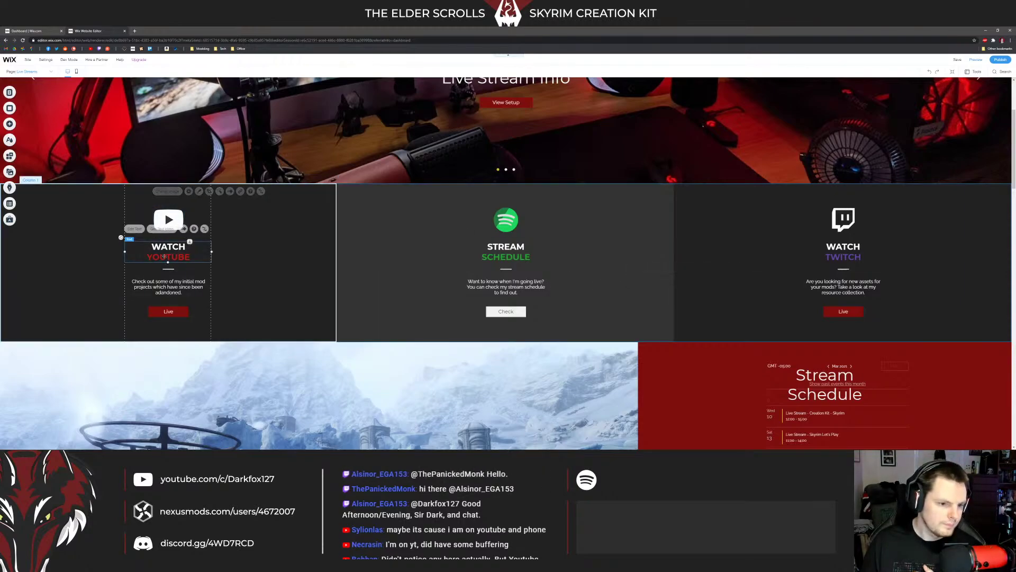
left_click(175, 283)
left_click(317, 258)
left_click(176, 286)
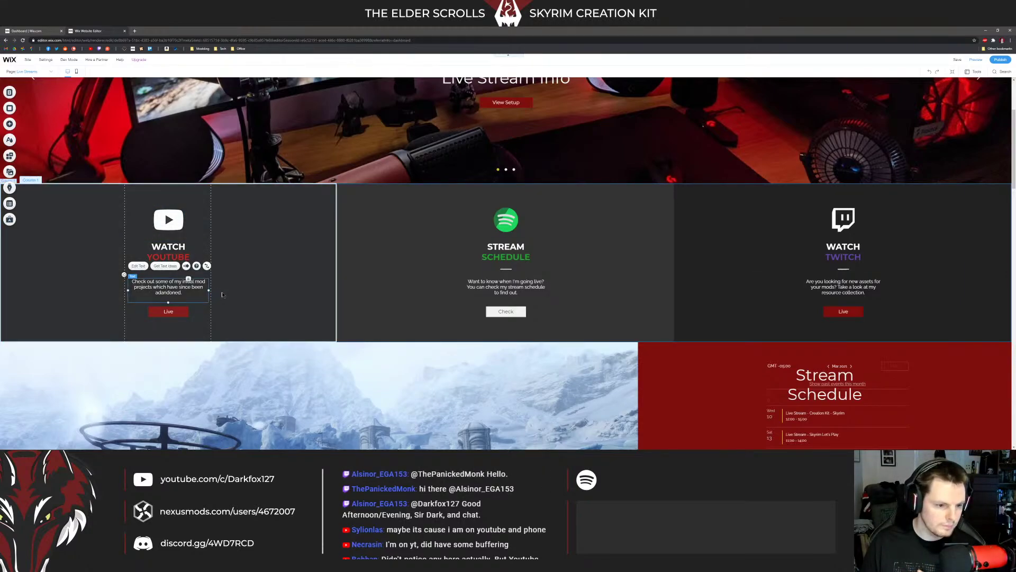
left_click(273, 281)
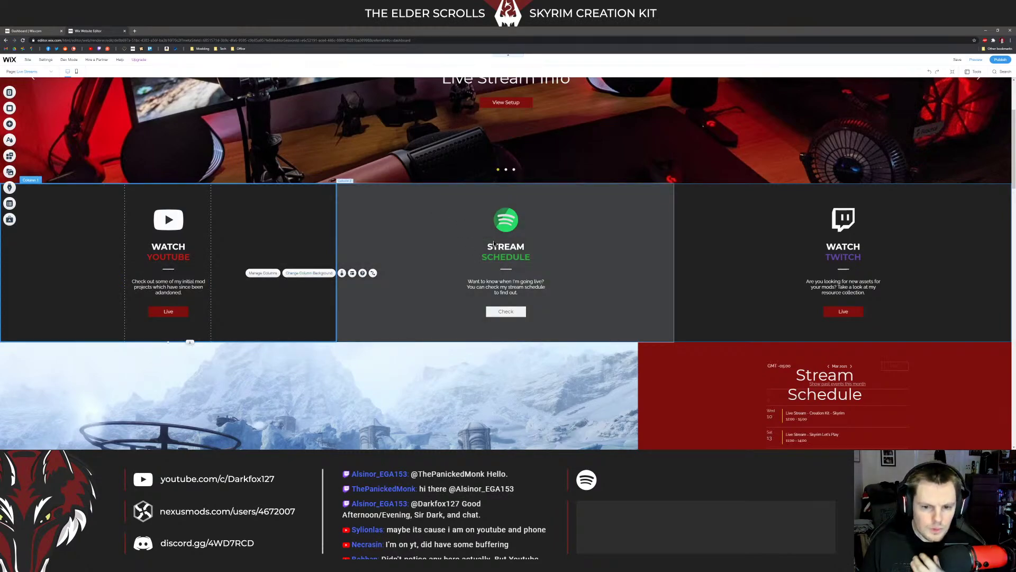
Step: Change the middle column's heading to STREAM PLAYLIST, keeping the second word green
left_click(493, 245)
left_click(522, 246)
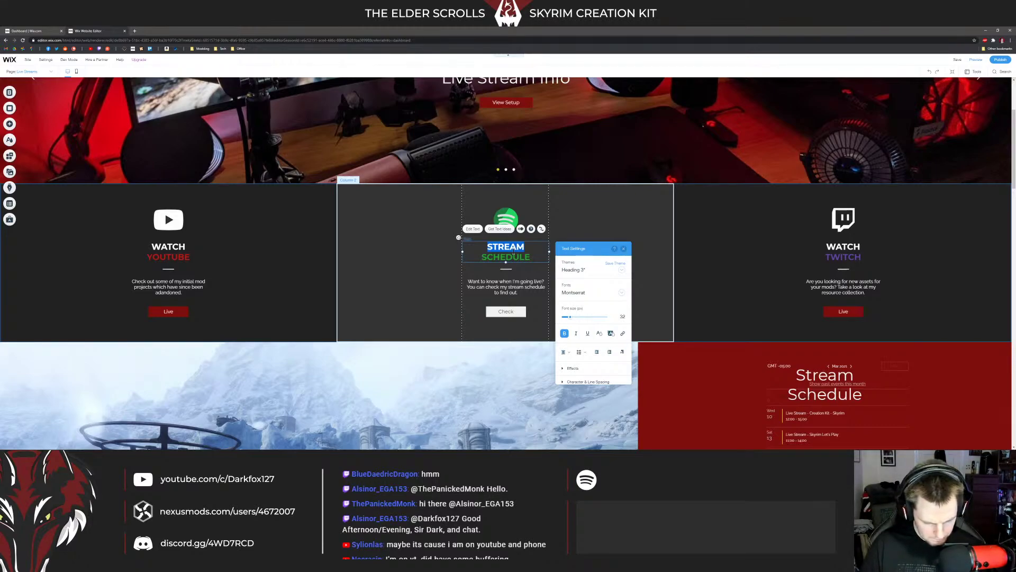
type("STREAM")
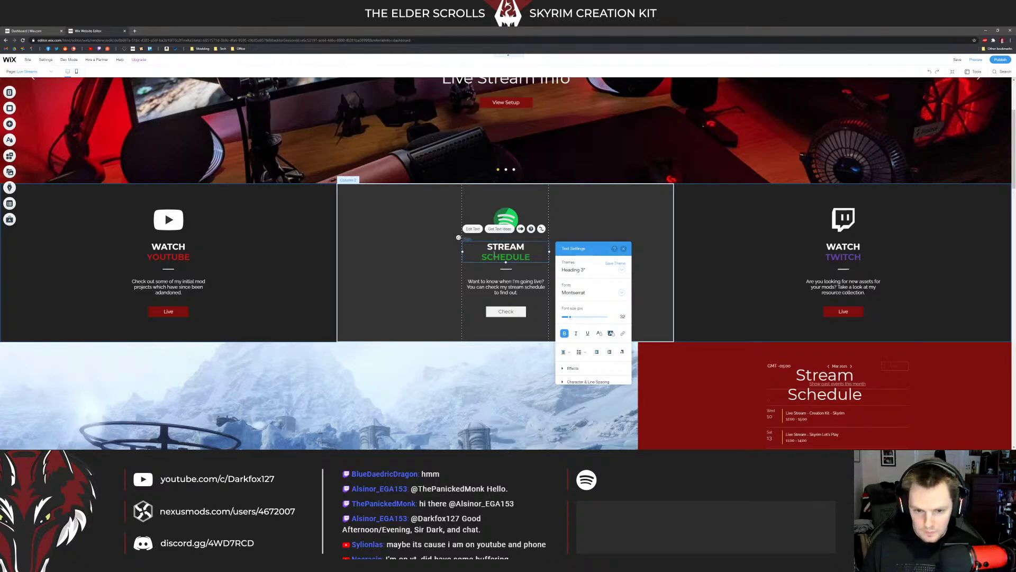
left_click_drag(481, 256, 548, 257)
type("MUSIC")
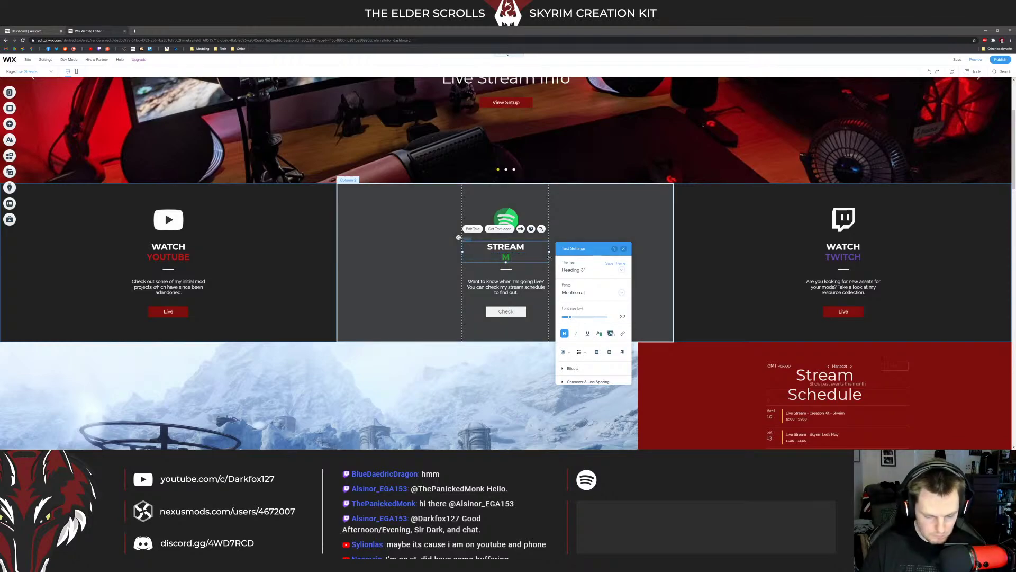
key("BackSpace")
key("BackSpace")
key("BackSpace")
key("BackSpace")
key("BackSpace")
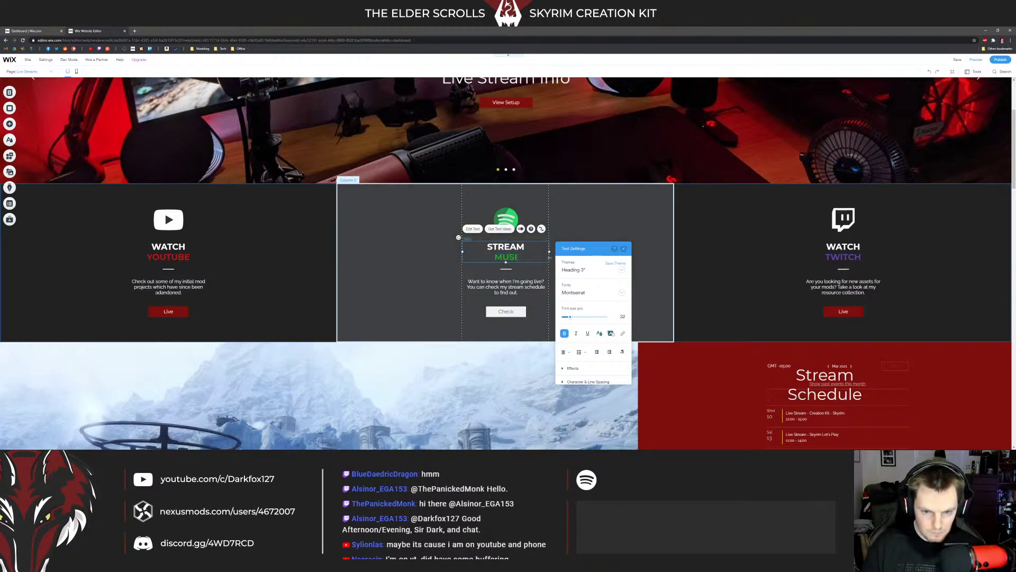
type("PLAYLIST")
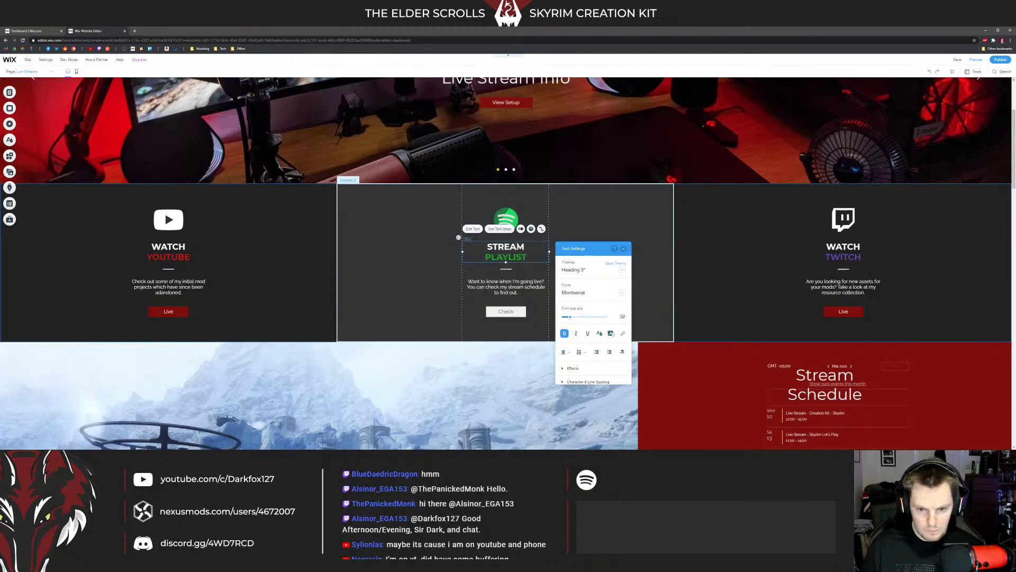
key("Escape")
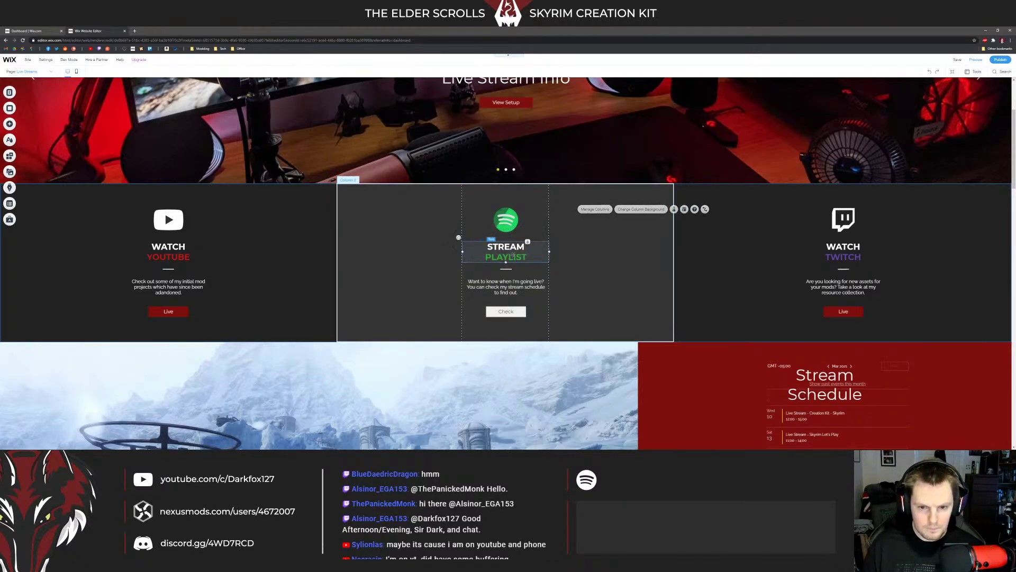
Step: Select the word PLAYLIST in the heading and start adding a custom text colour by hex value
left_click(507, 245)
double_click(506, 257)
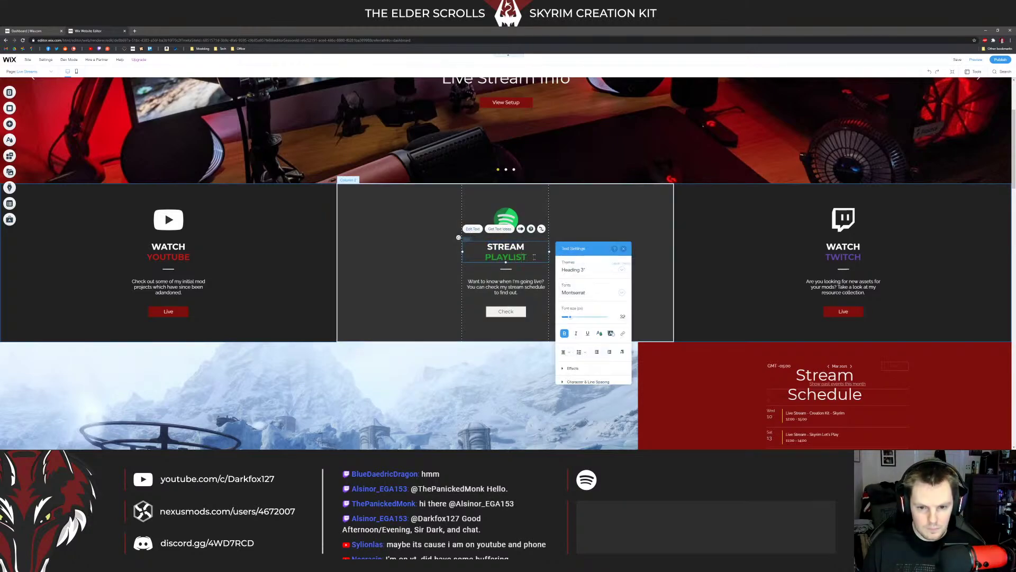
left_click(600, 332)
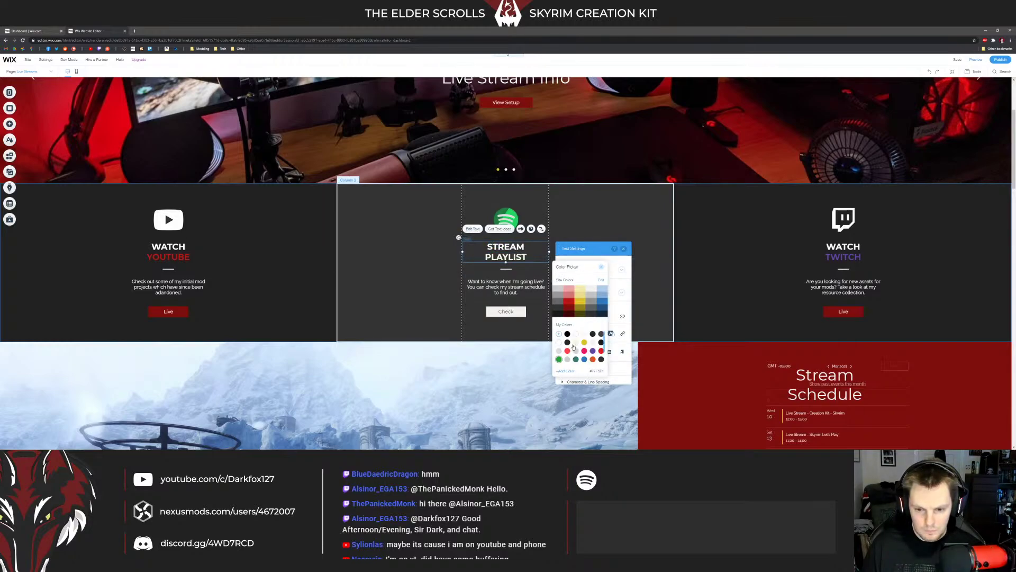
left_click(563, 370)
left_click(593, 356)
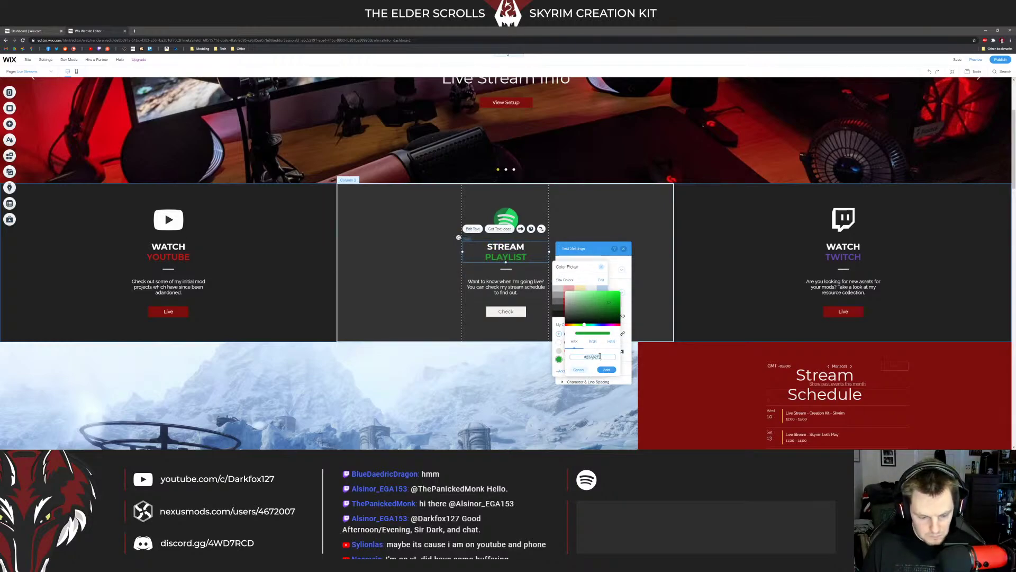
type("#")
Step: Search the web for "spotify hex colors" in a new browser tab
left_click(135, 31)
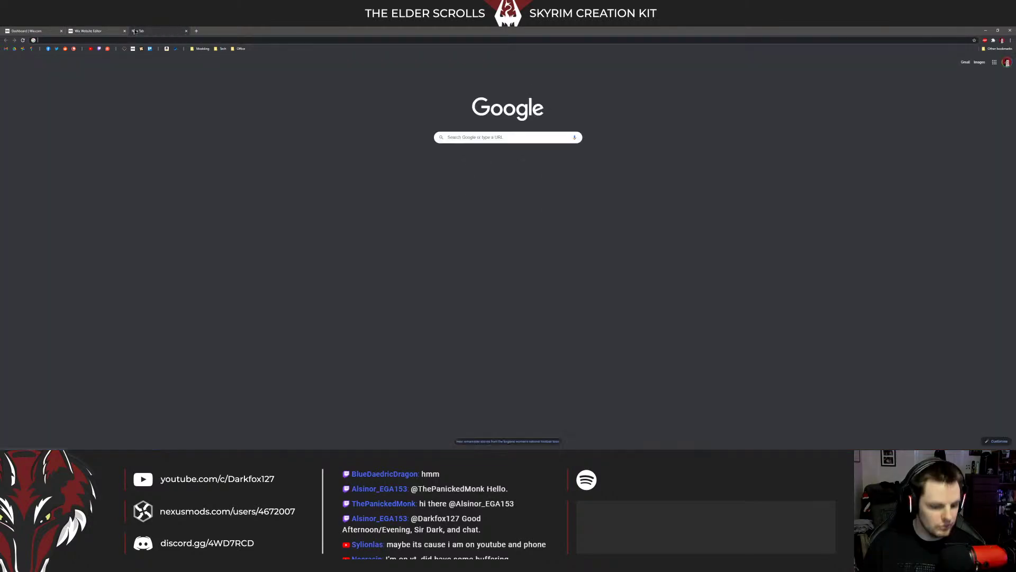
type("SPTOFY")
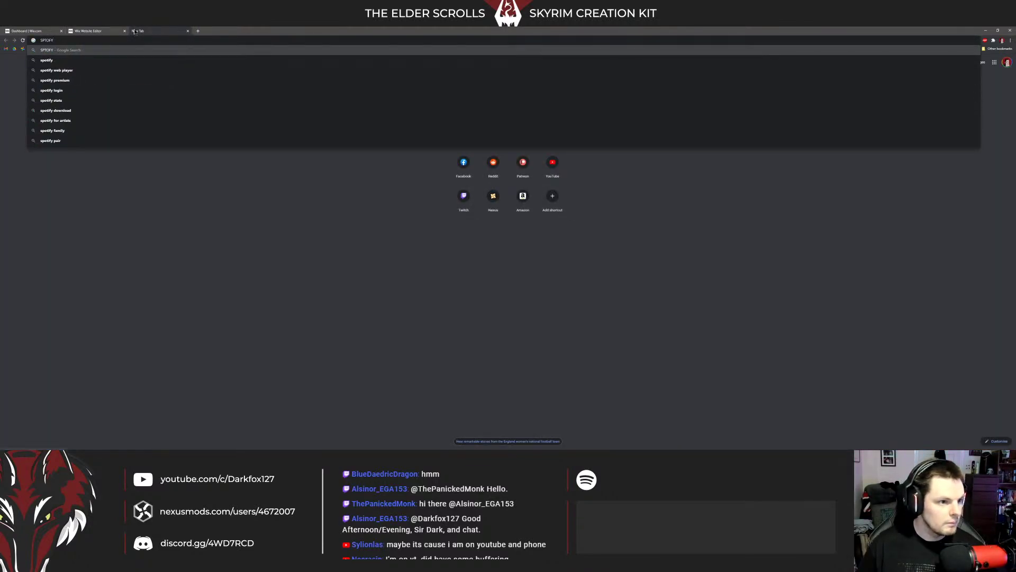
key("BackSpace")
key("BackSpace")
key("BackSpace")
key("BackSpace")
key("BackSpace")
key("BackSpace")
type("spotify")
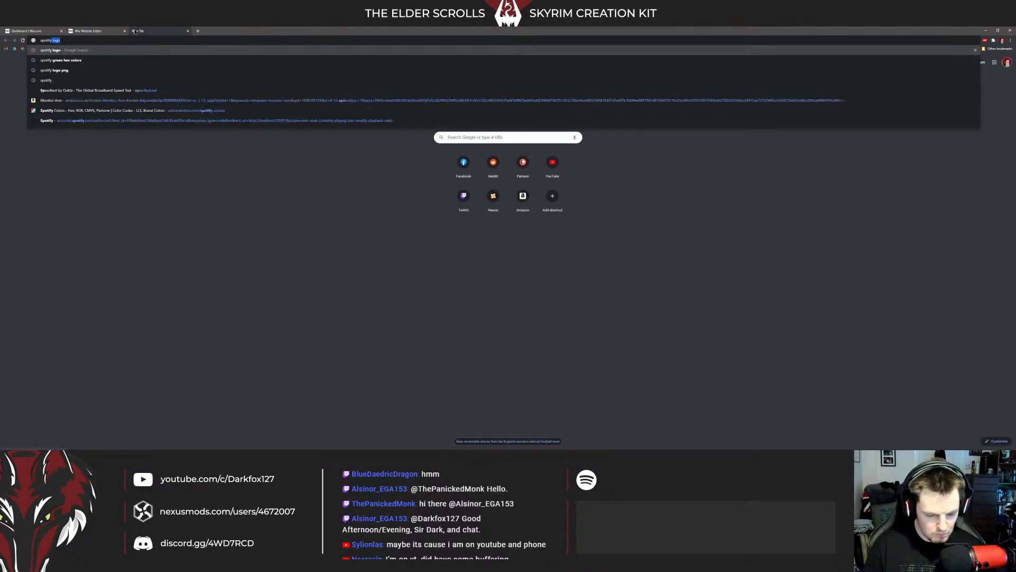
type(" hex colors")
key("Return")
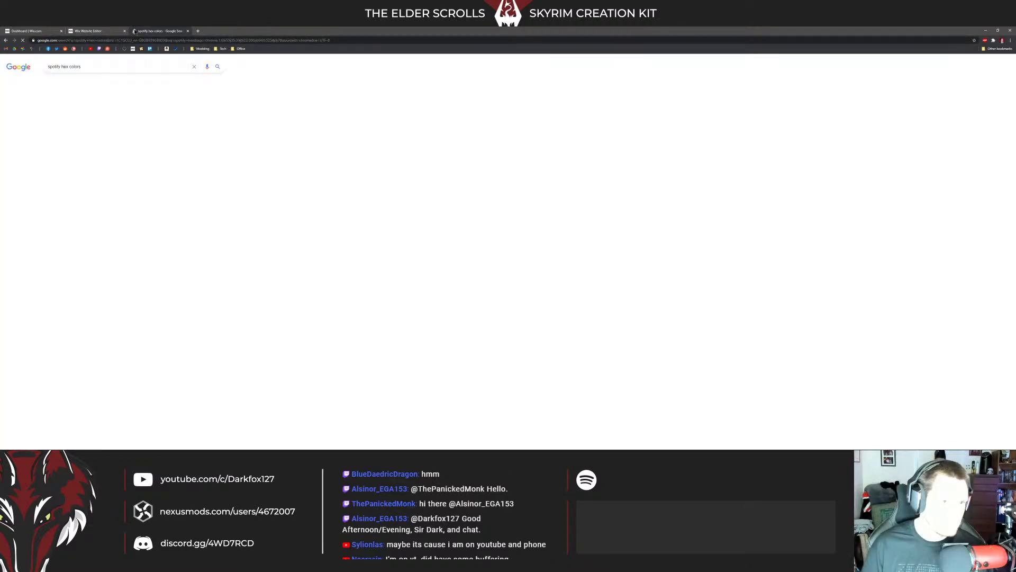
Step: Open the U.S. Brand Colors page for Spotify, copy the green's hex code 1DB954 and return to the Wix editor
left_click(79, 109)
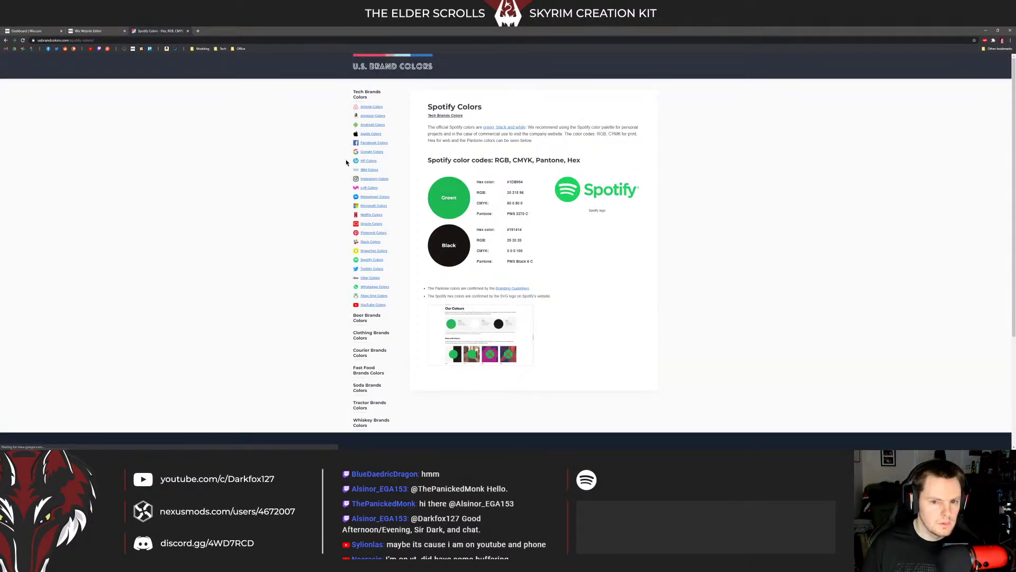
double_click(513, 181)
middle_click(156, 34)
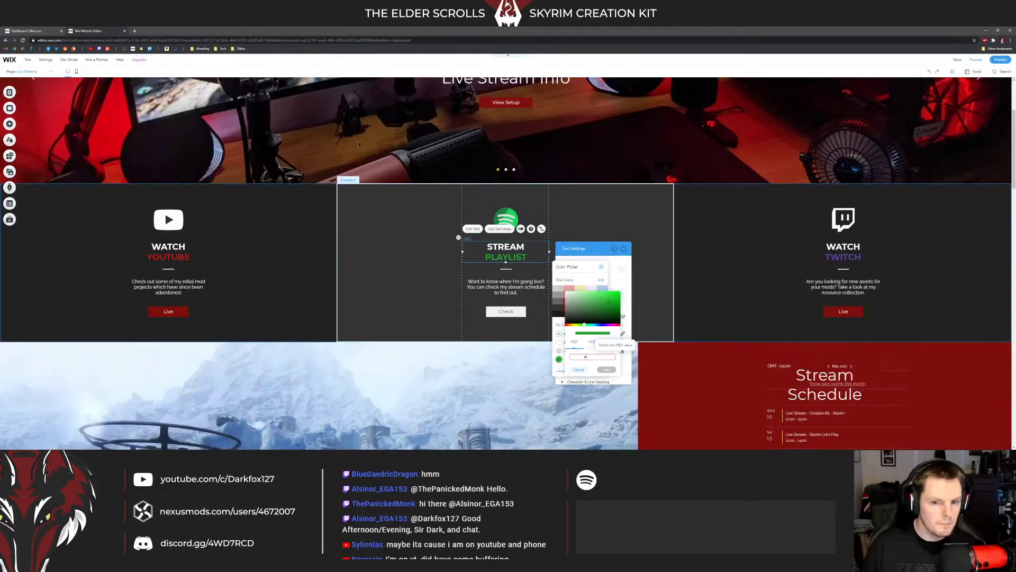
Step: Add the copied hex value 1DB954 as a custom colour and apply it to the word PLAYLIST
key("ctrl+v")
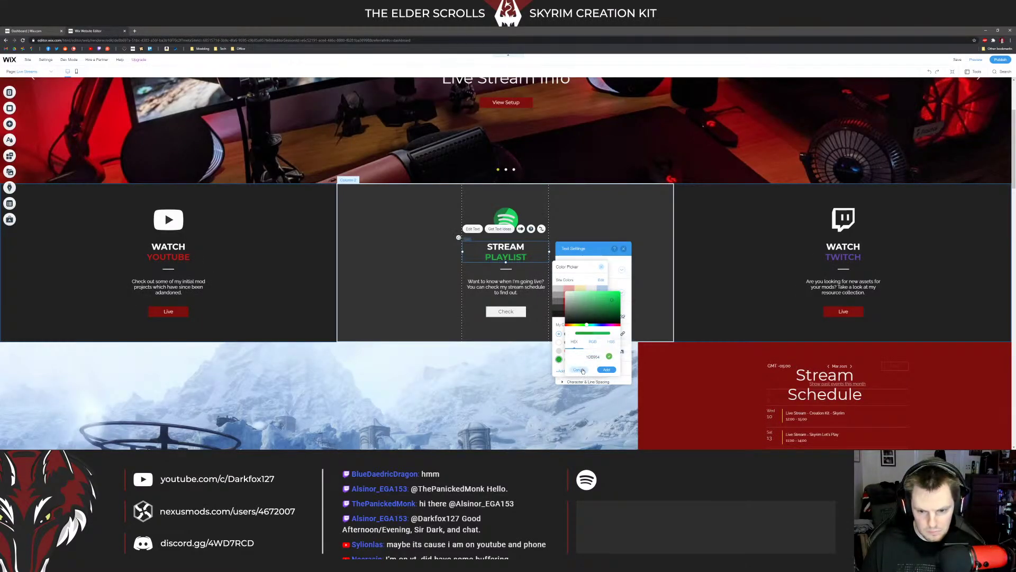
left_click(607, 370)
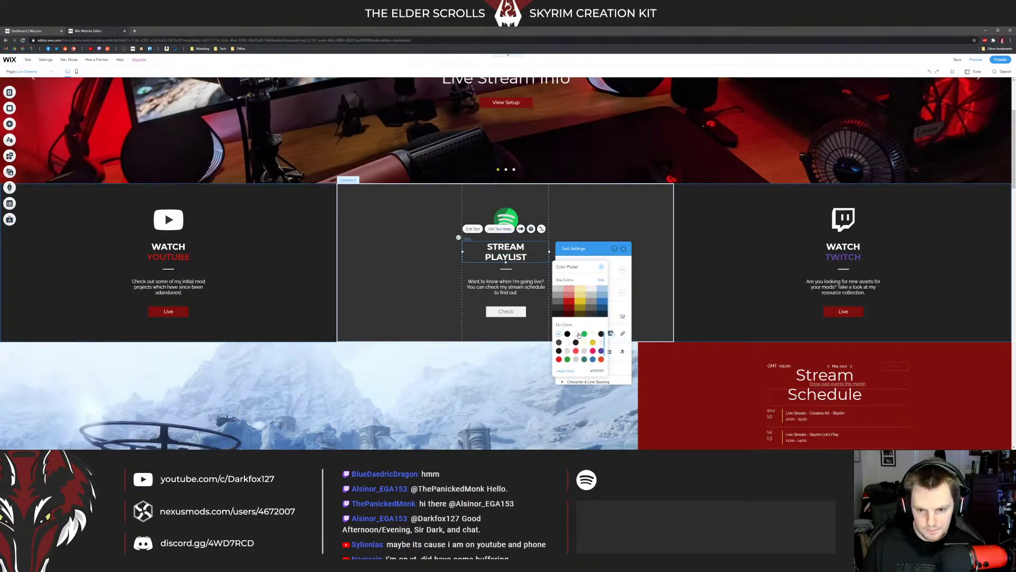
left_click(567, 352)
scroll(571, 350, "up", 1)
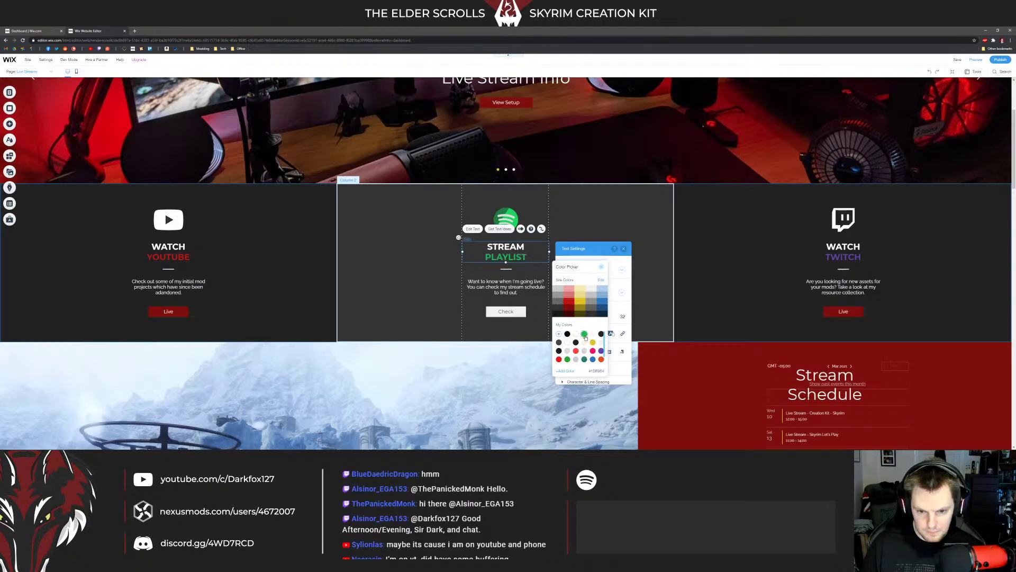
left_click(608, 254)
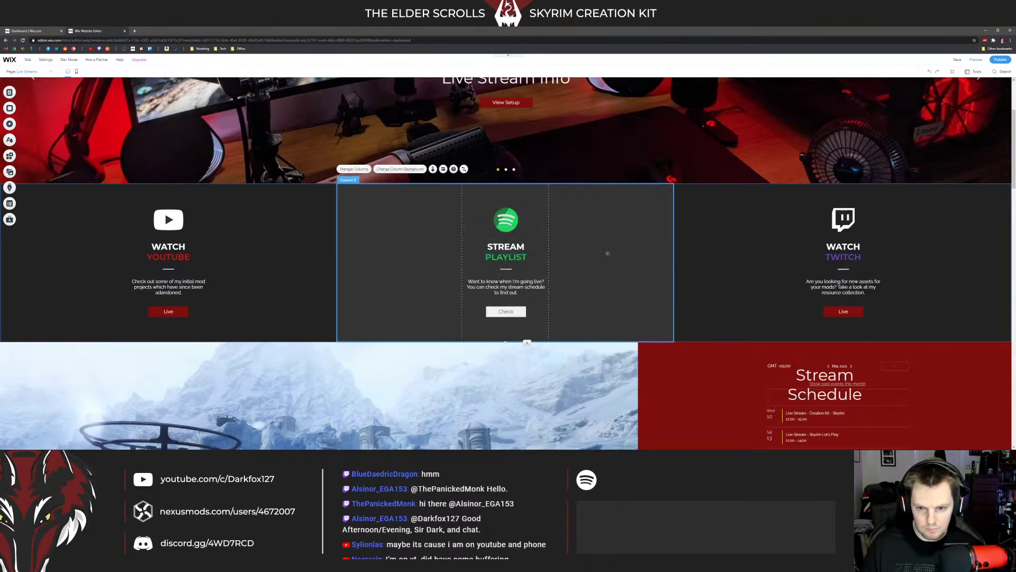
Step: Replace the middle column's description with "If you like the music you hear in my live streams, you can check out my custom playlist on Spotify."
double_click(509, 281)
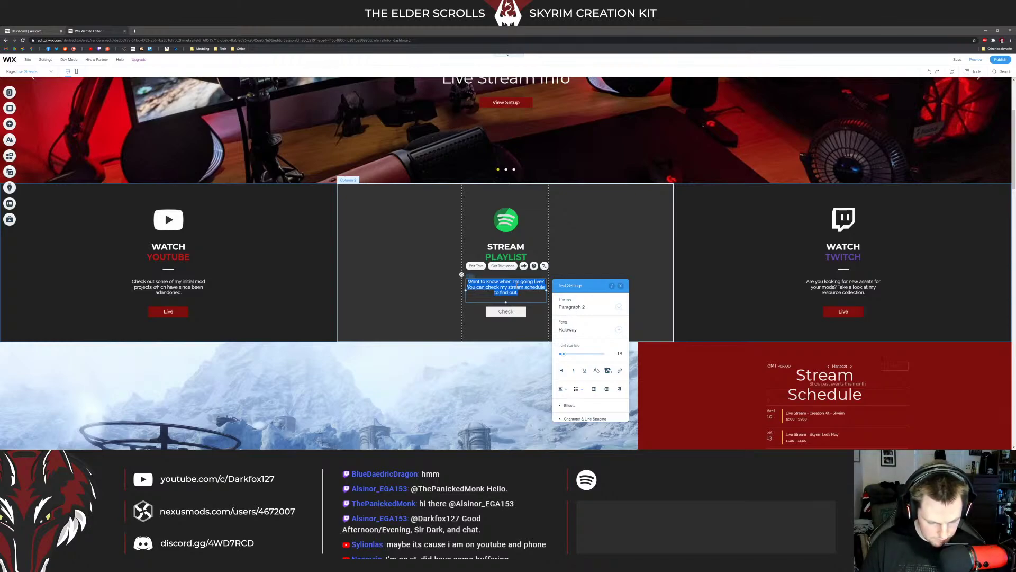
key("BackSpace")
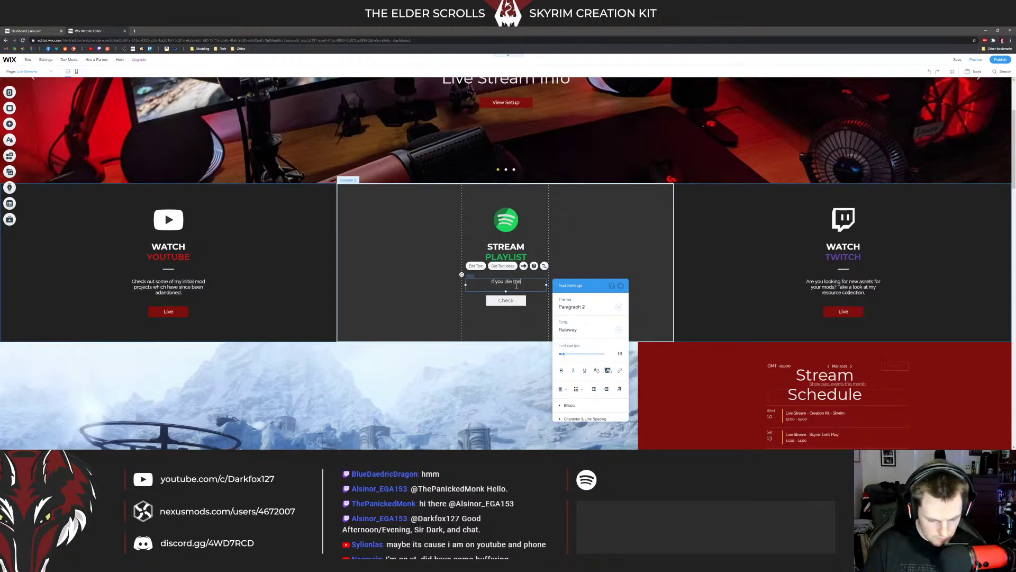
type("If you like the music you hear in my live streams, you can chec")
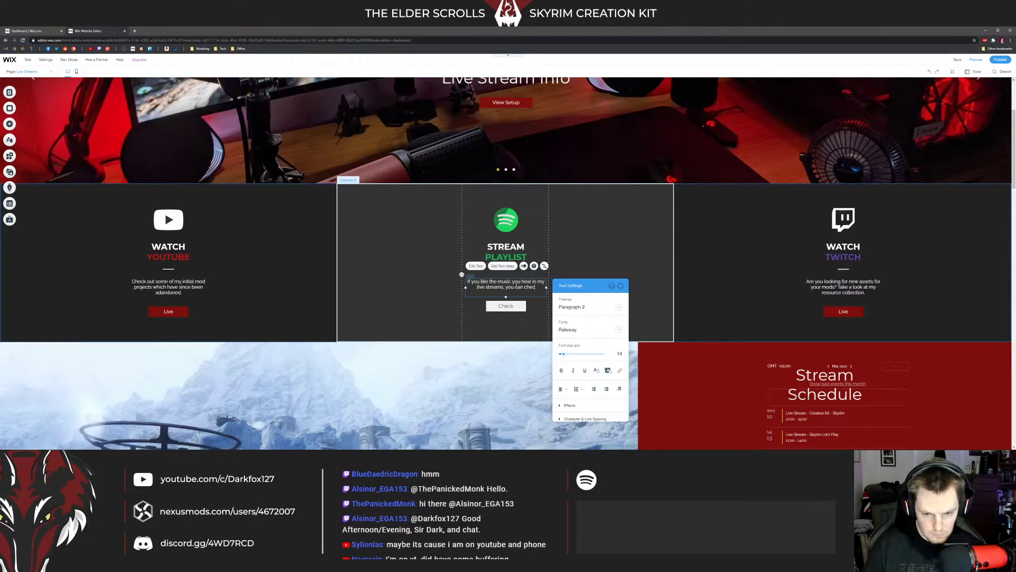
type("k out m")
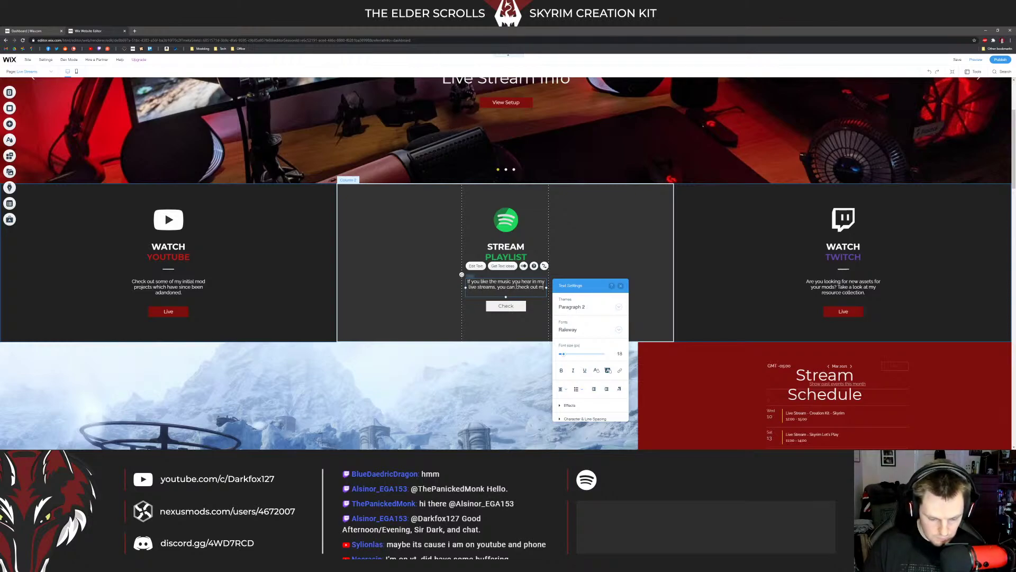
type("y custom play")
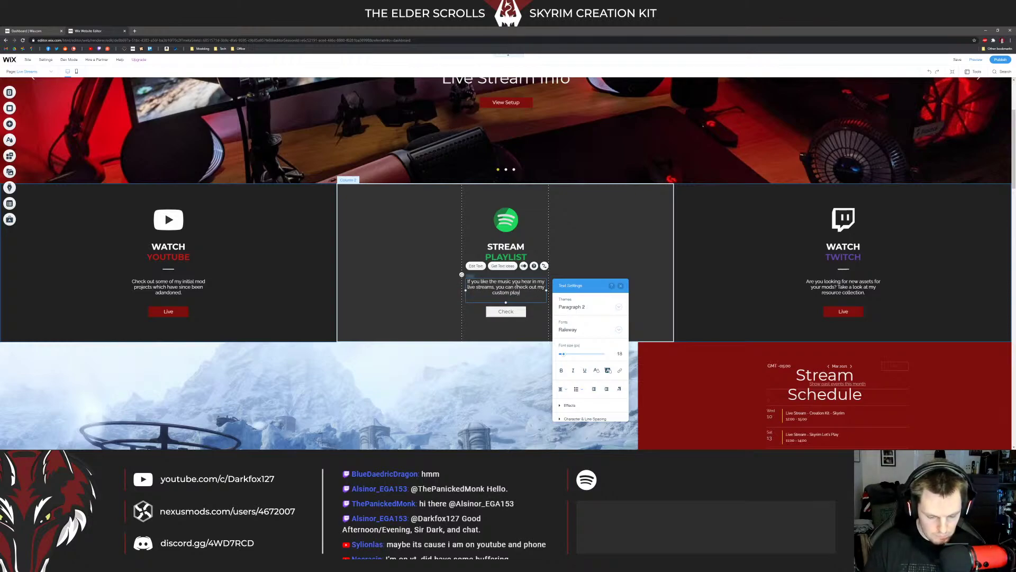
type("list onm Spotofy")
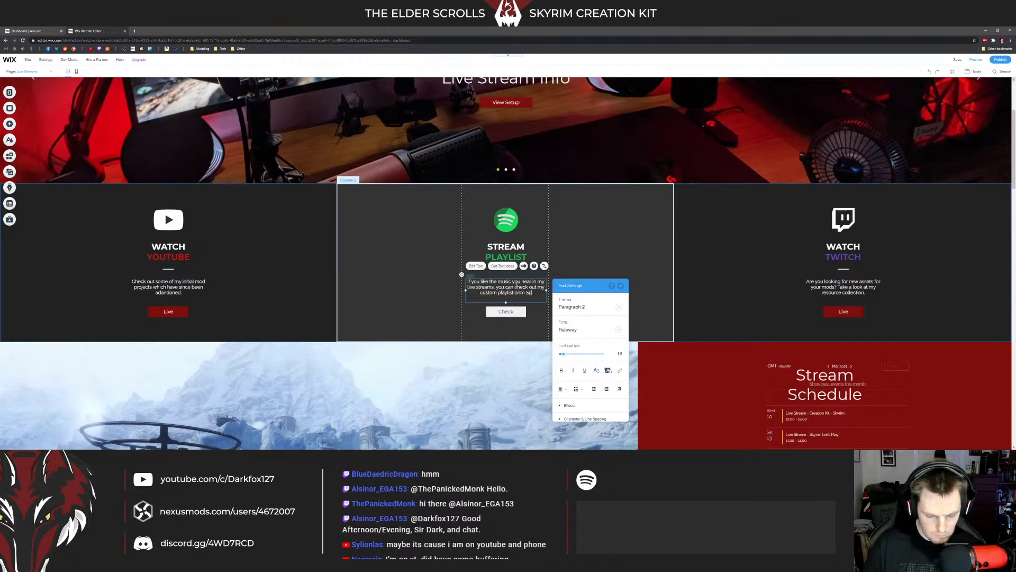
key("BackSpace")
key("BackSpace")
key("BackSpace")
type("ify.")
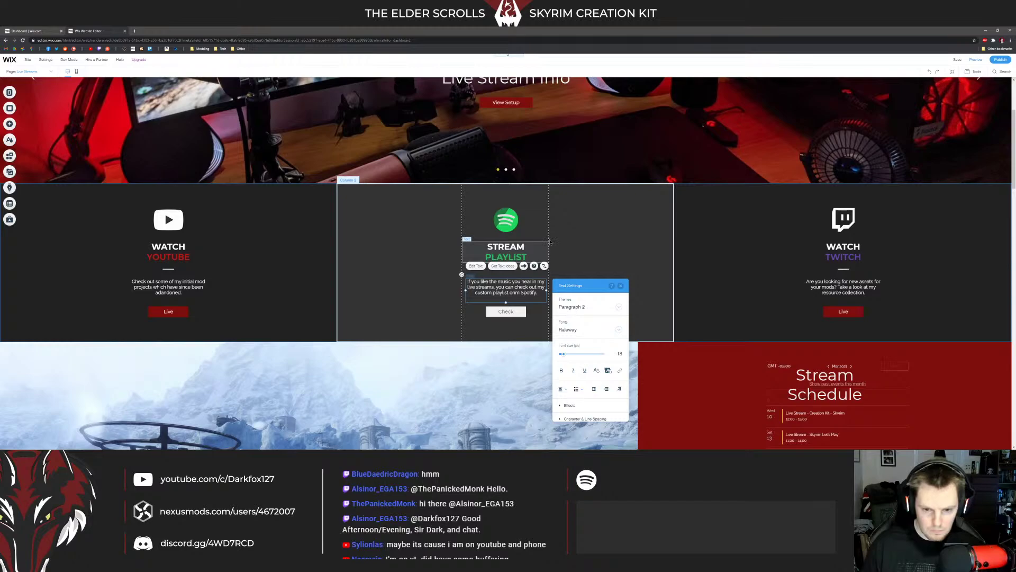
left_click(556, 306)
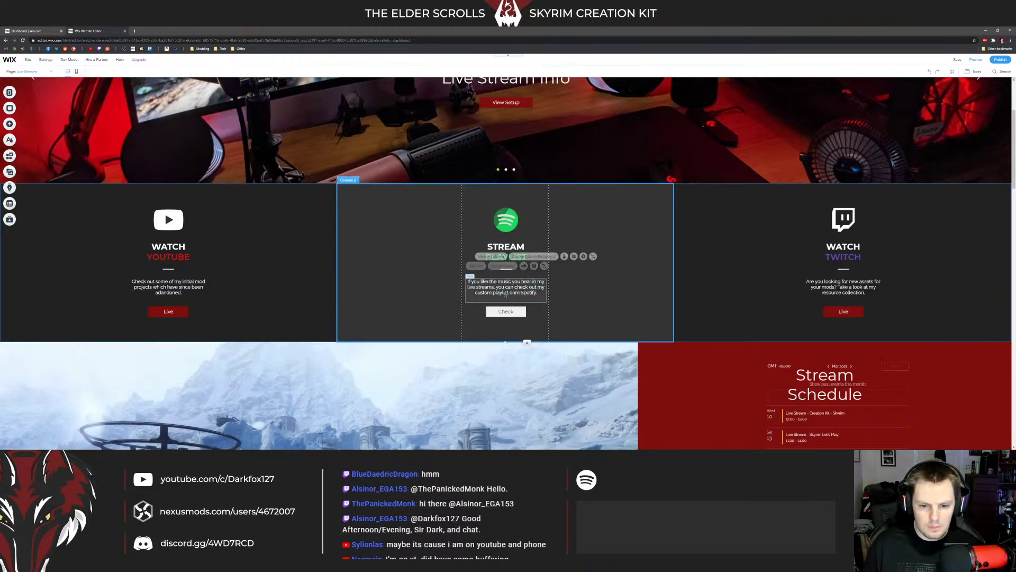
double_click(519, 298)
left_click(511, 292)
key("BackSpace")
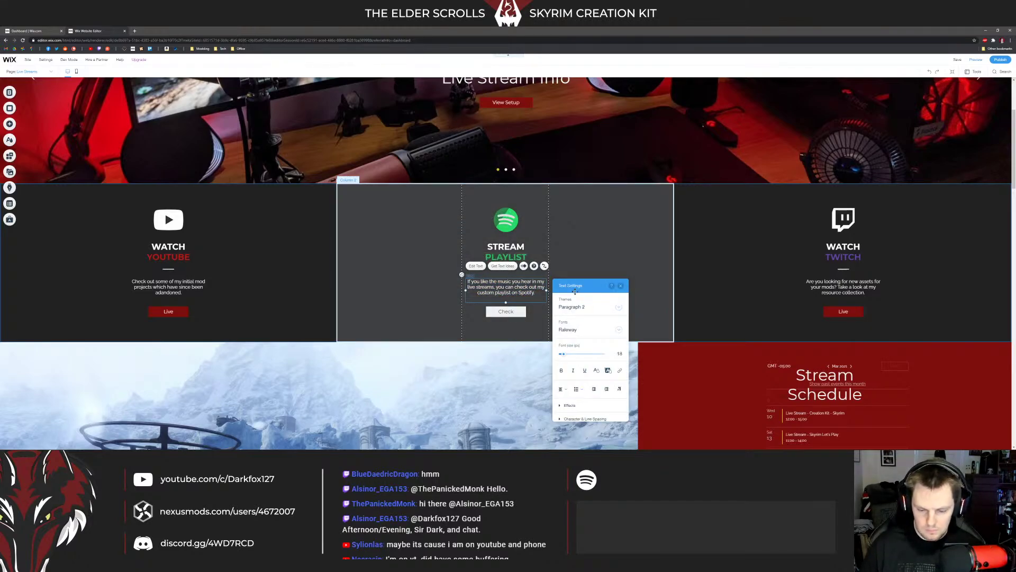
left_click(843, 286)
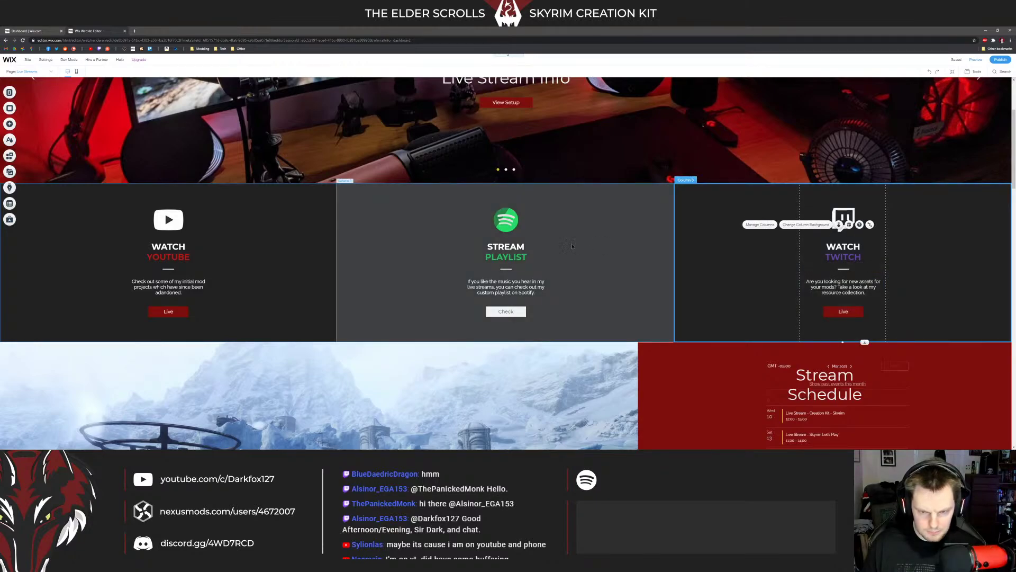
Step: Change the label of the button below the Stream Playlist description to "Listen"
left_click(630, 245)
left_click(493, 311)
scroll(492, 312, "down", 1)
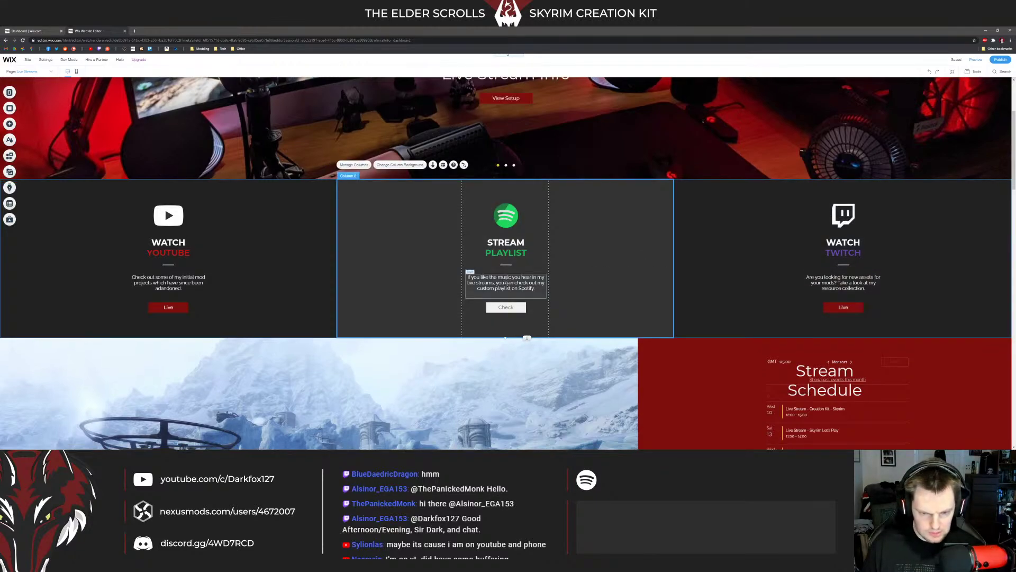
left_click(499, 240)
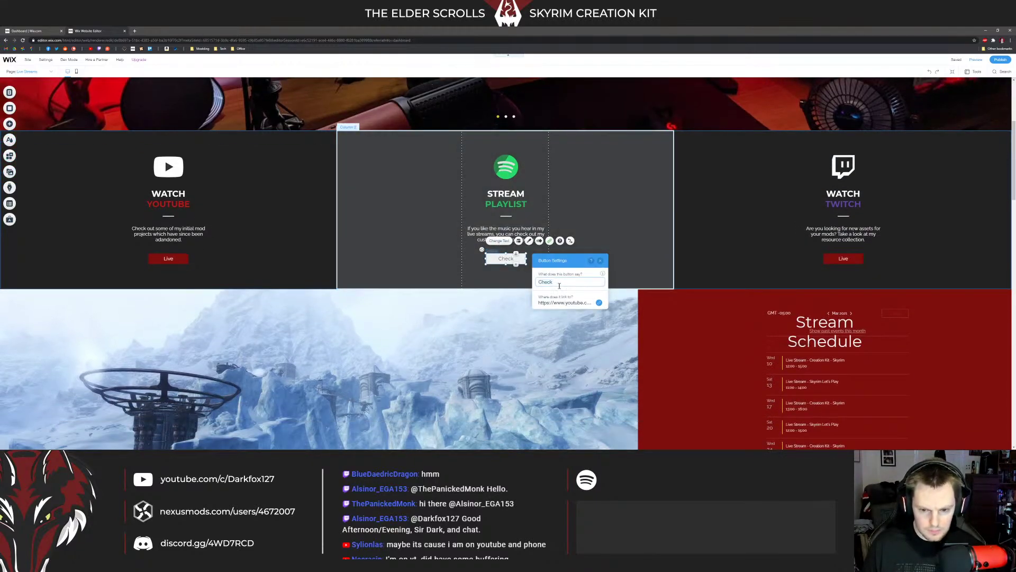
key("ctrl+a")
type("Li")
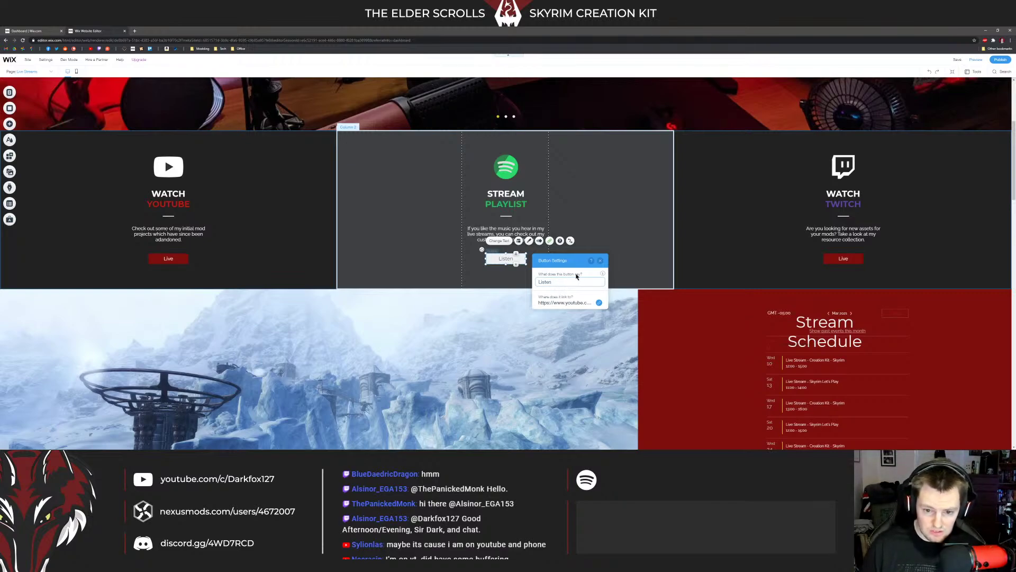
left_click(502, 273)
Step: Copy the playlist URI from the settings of the Spotify player in the Spotify Music Playlists box
scroll(617, 252, "down", 3)
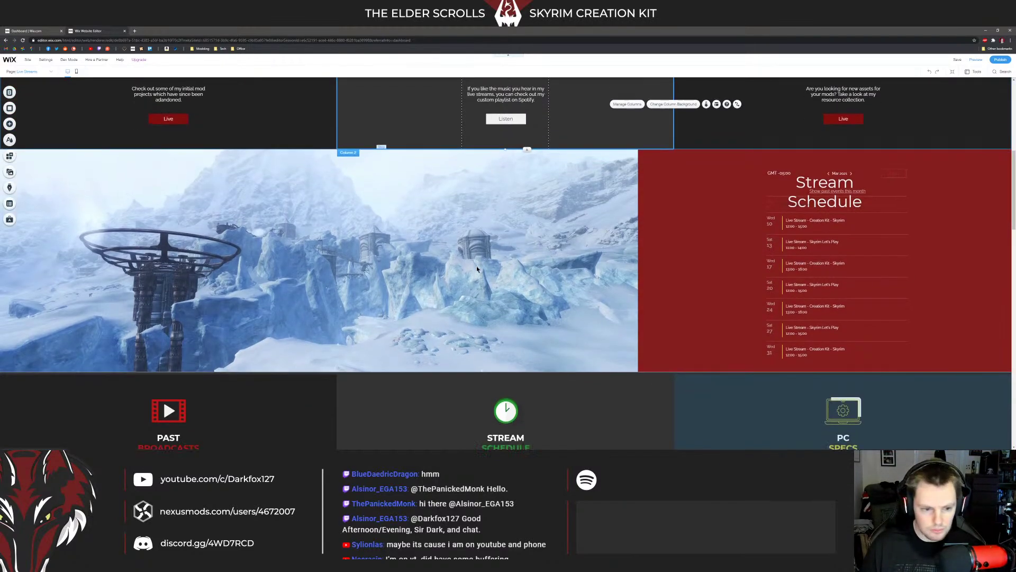
scroll(476, 268, "down", 12)
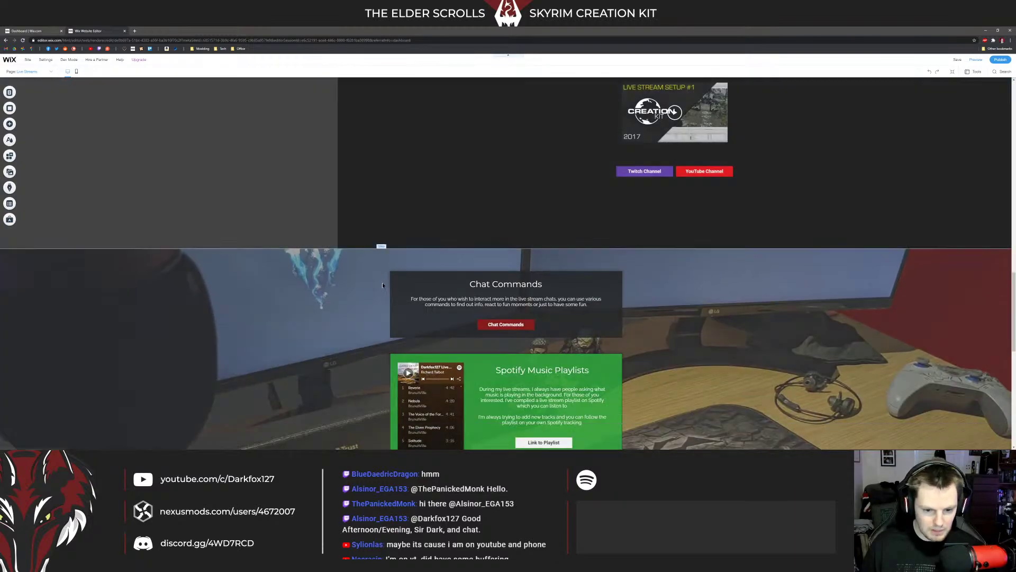
scroll(382, 285, "down", 2)
left_click(430, 276)
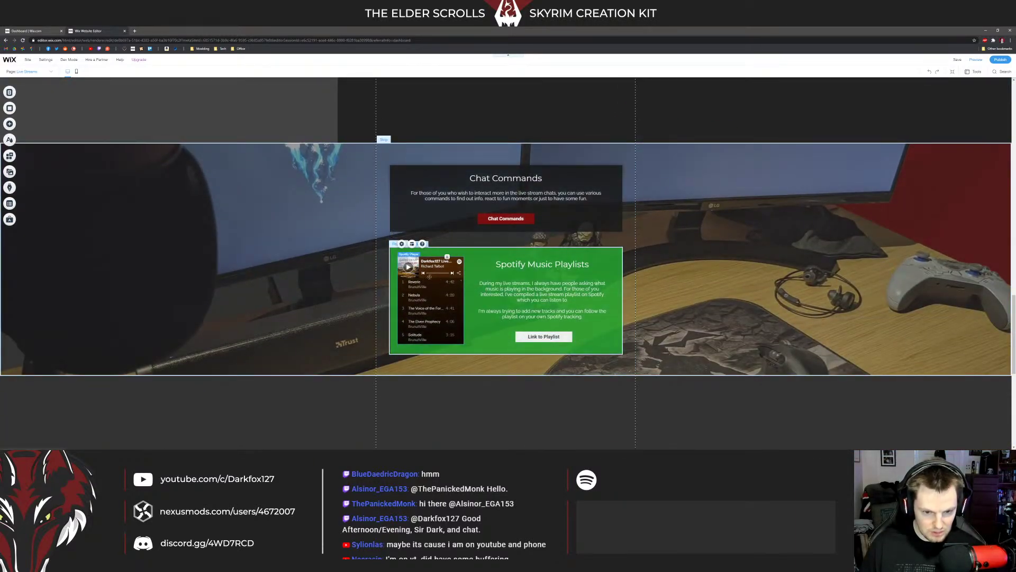
left_click(401, 244)
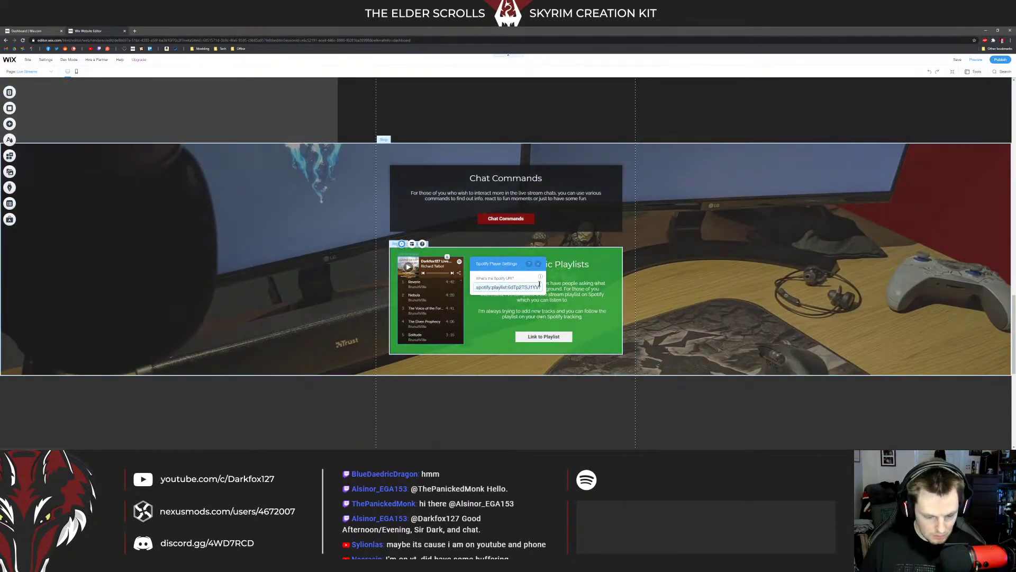
left_click(537, 263)
Step: Try to link the Stream Schedule column's Check button to the copied Spotify playlist URI
scroll(471, 244, "up", 10)
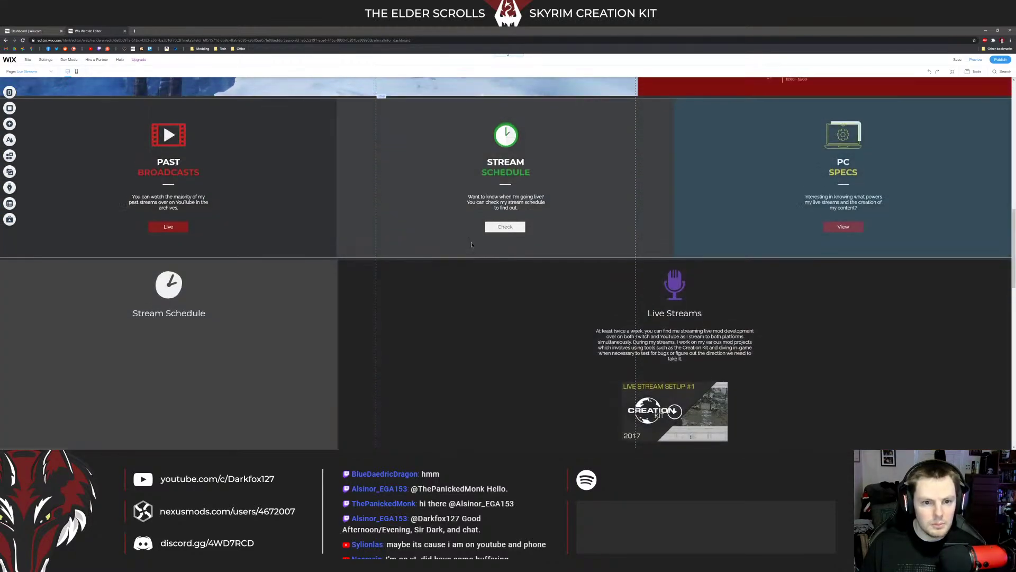
scroll(471, 244, "up", 2)
left_click(505, 351)
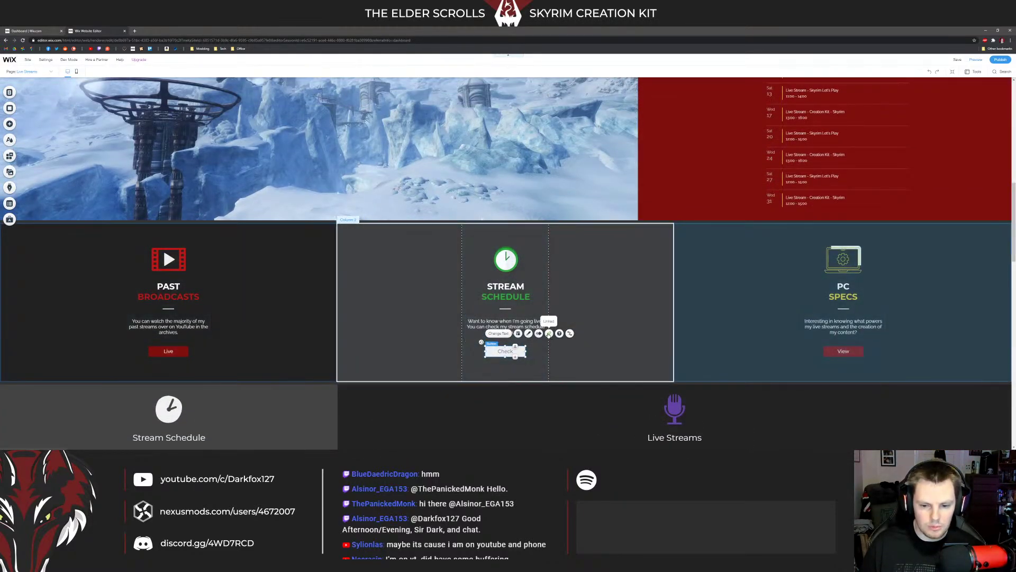
left_click(549, 333)
key("ctrl+a")
type("spotify:playlist:6dTp2TSJ1YVWqSVAG4qiPs")
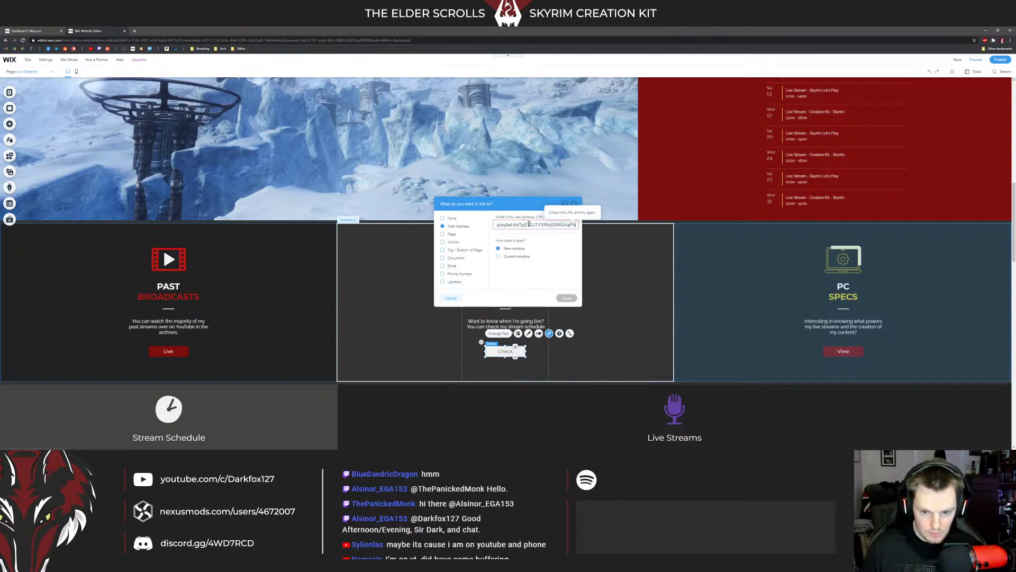
key("F12")
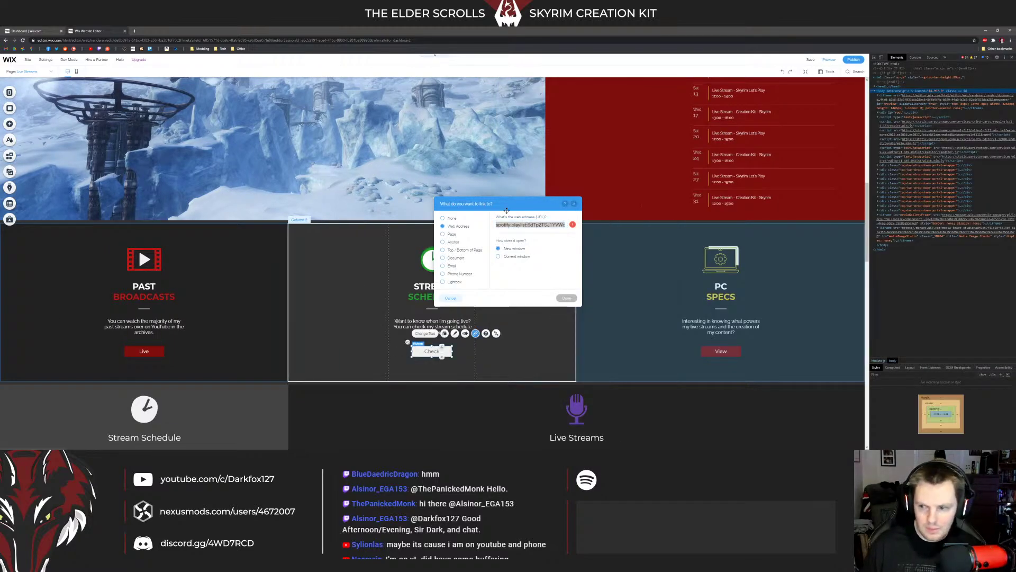
key("F12")
left_click(574, 204)
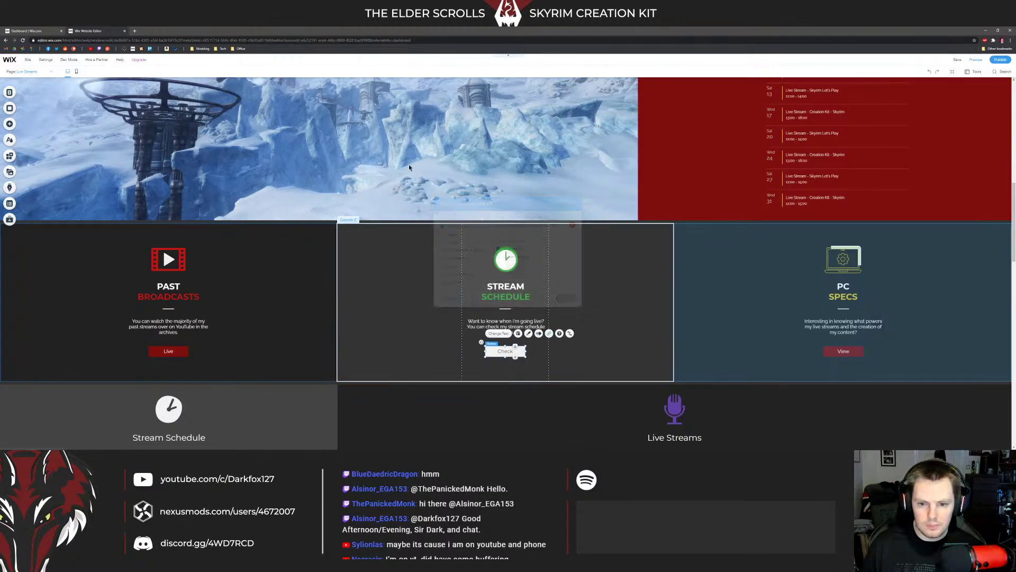
Step: Reopen the Stream Schedule column's Check button link and apply a web address that opens in a new window
left_click(297, 148)
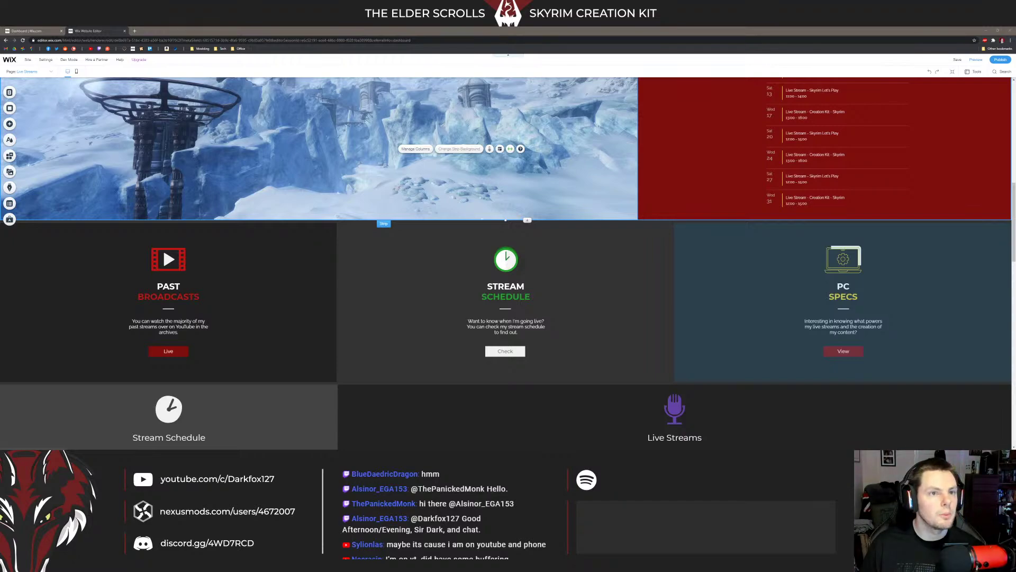
left_click(505, 351)
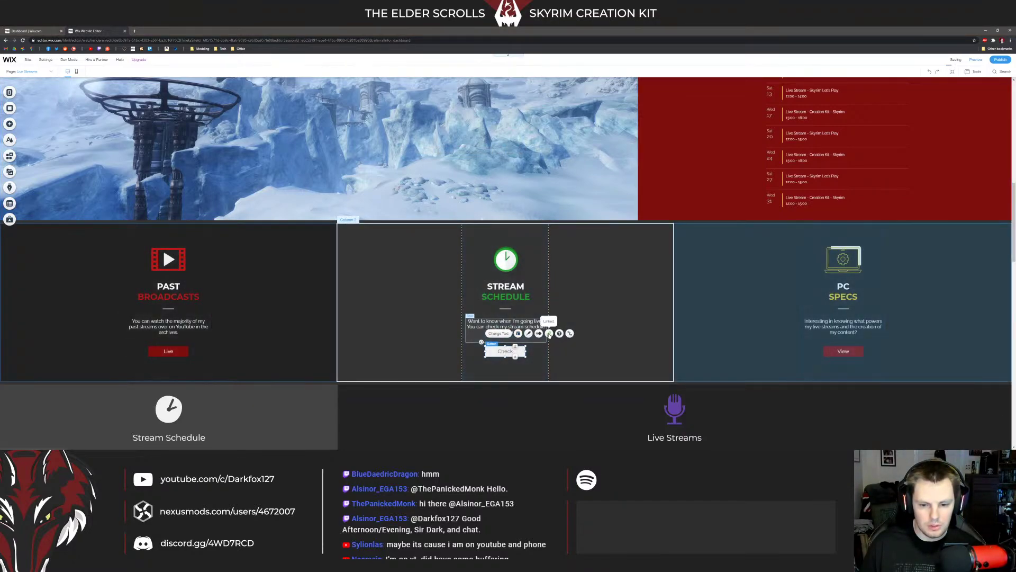
left_click(549, 334)
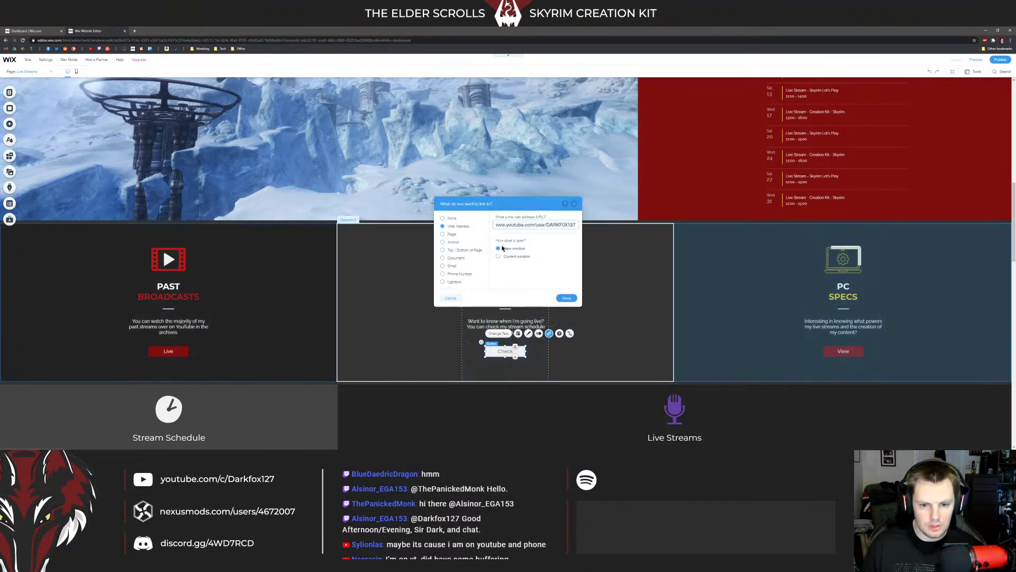
left_click(566, 298)
left_click(582, 271)
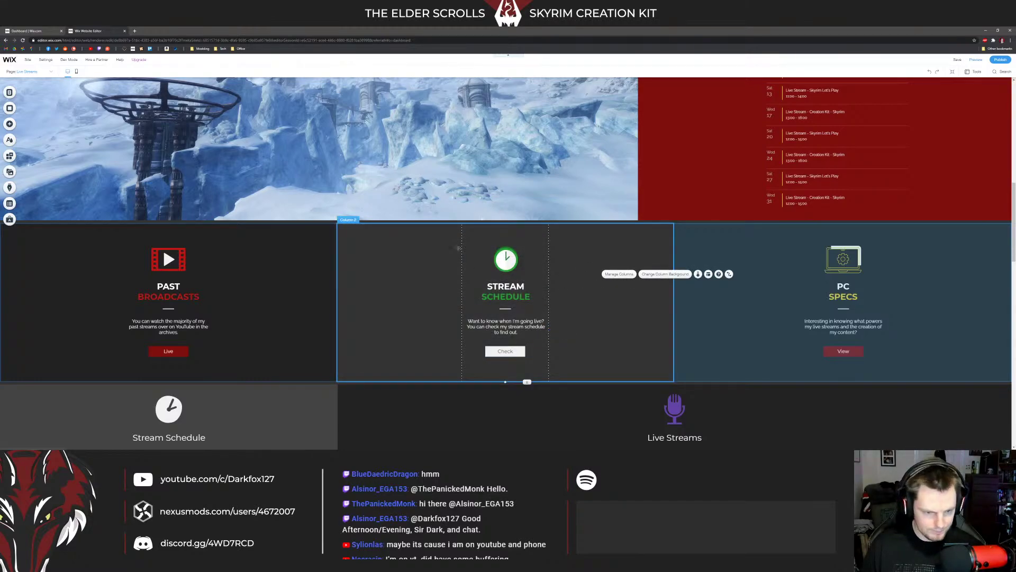
Step: Examine the Stream Schedule column and compare it with the strips above and below it
scroll(458, 248, "down", 3)
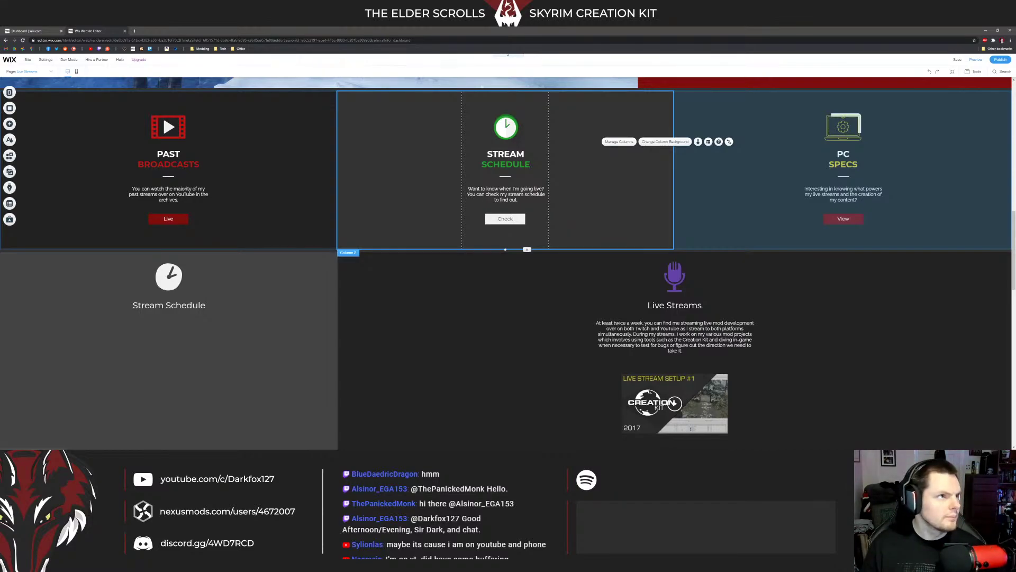
left_click(431, 280)
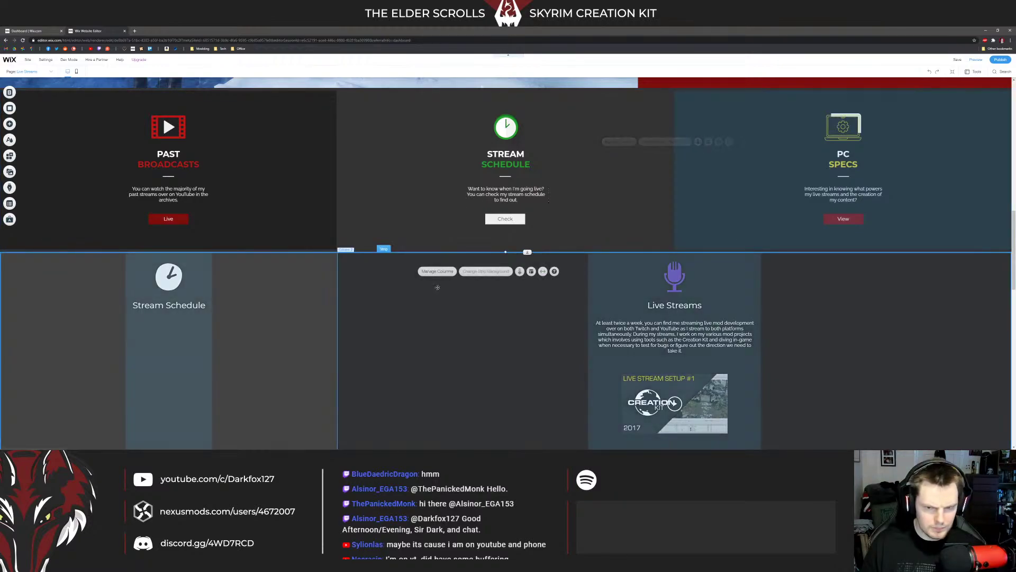
scroll(381, 234, "up", 2)
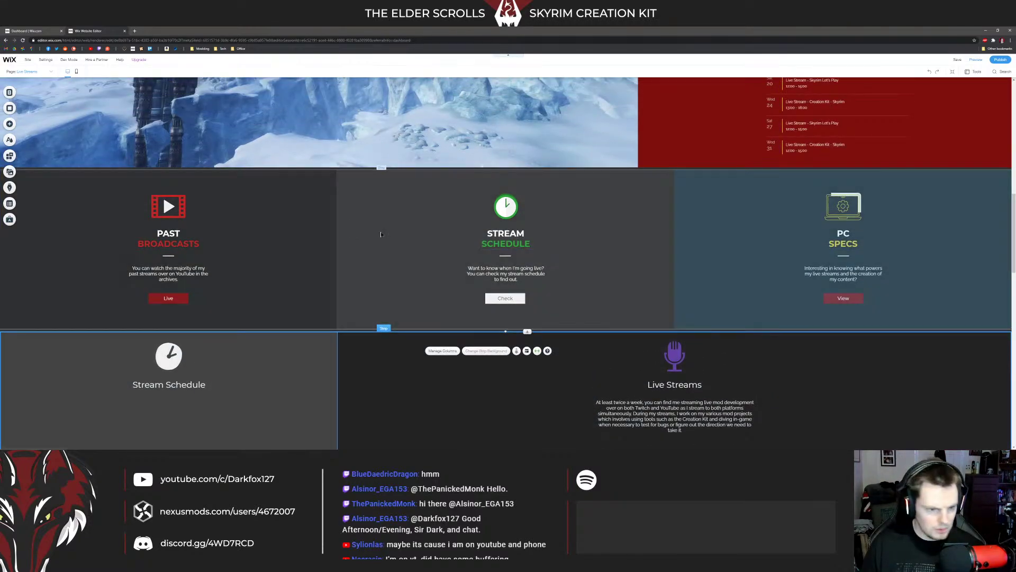
left_click(300, 229)
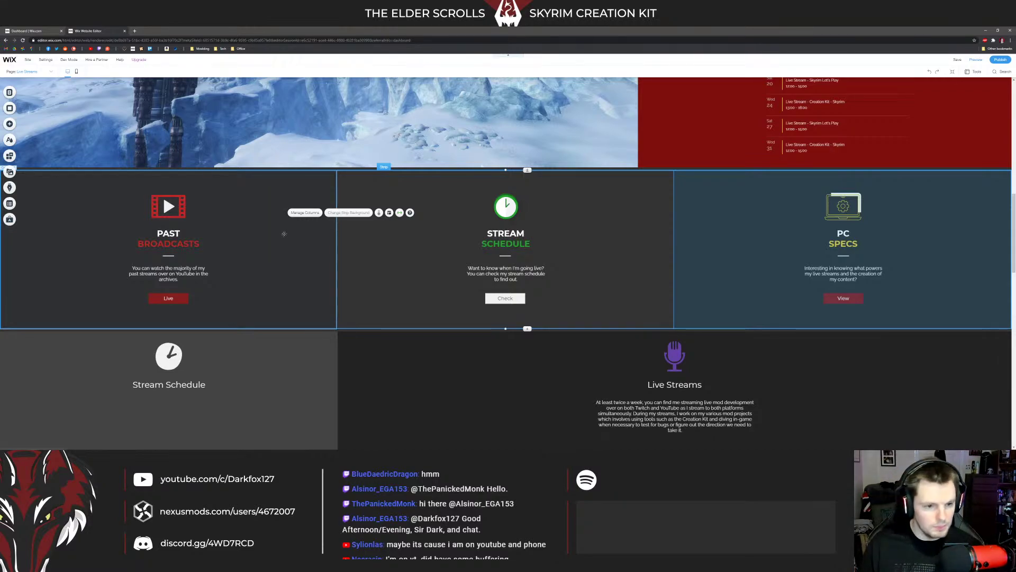
scroll(296, 236, "up", 5)
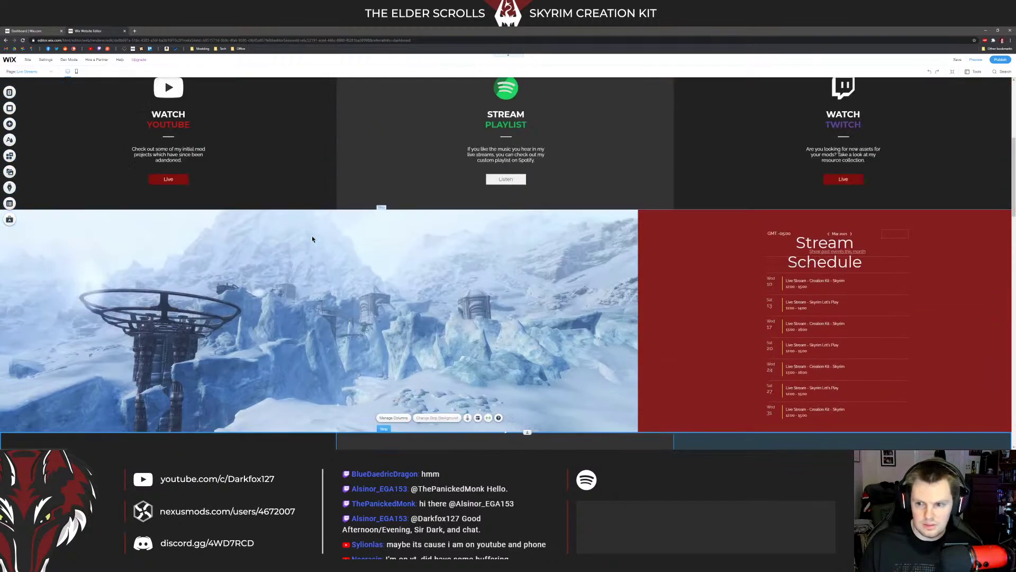
scroll(312, 238, "down", 4)
scroll(306, 236, "up", 2)
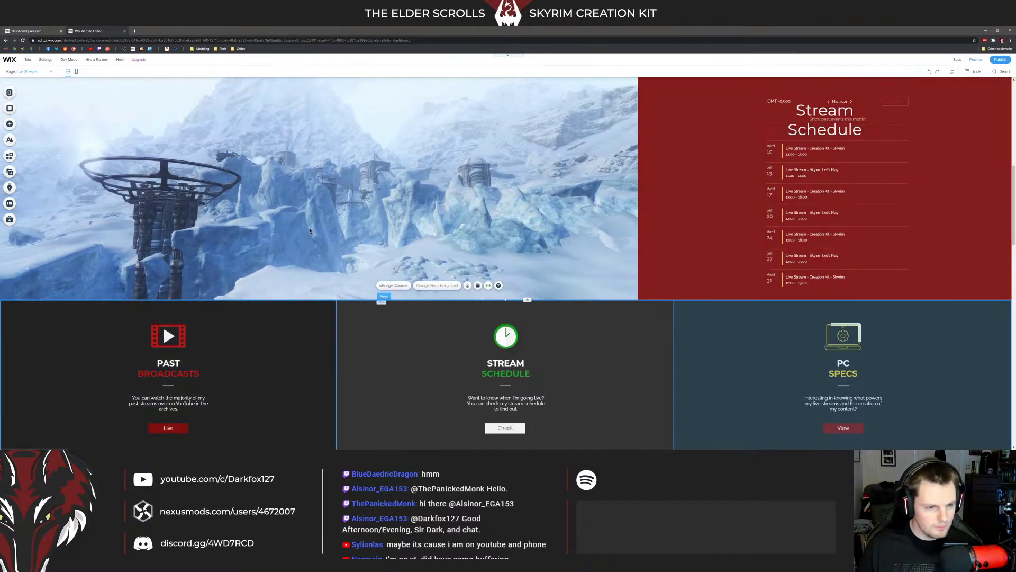
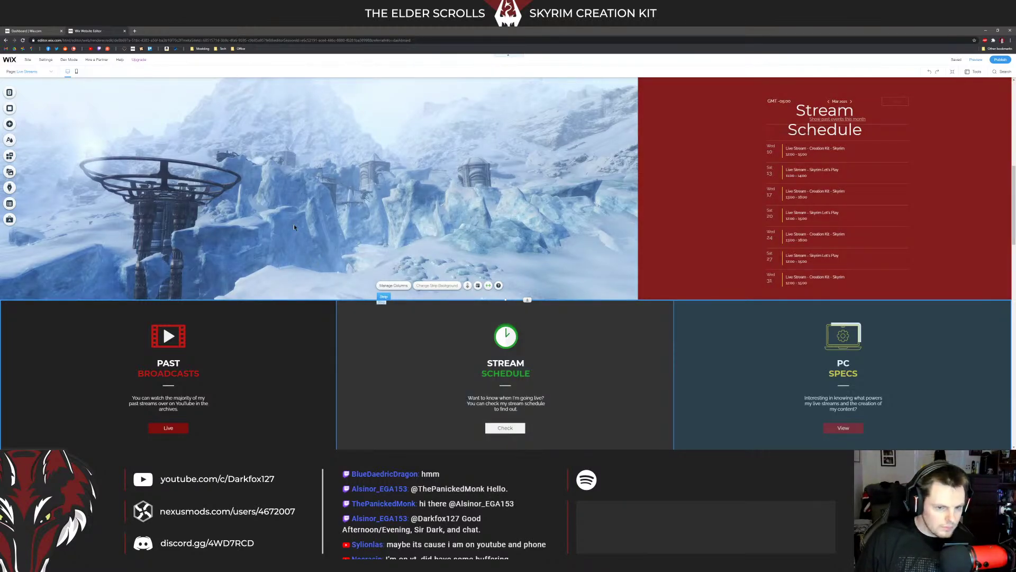
left_click(303, 233)
scroll(459, 252, "up", 4)
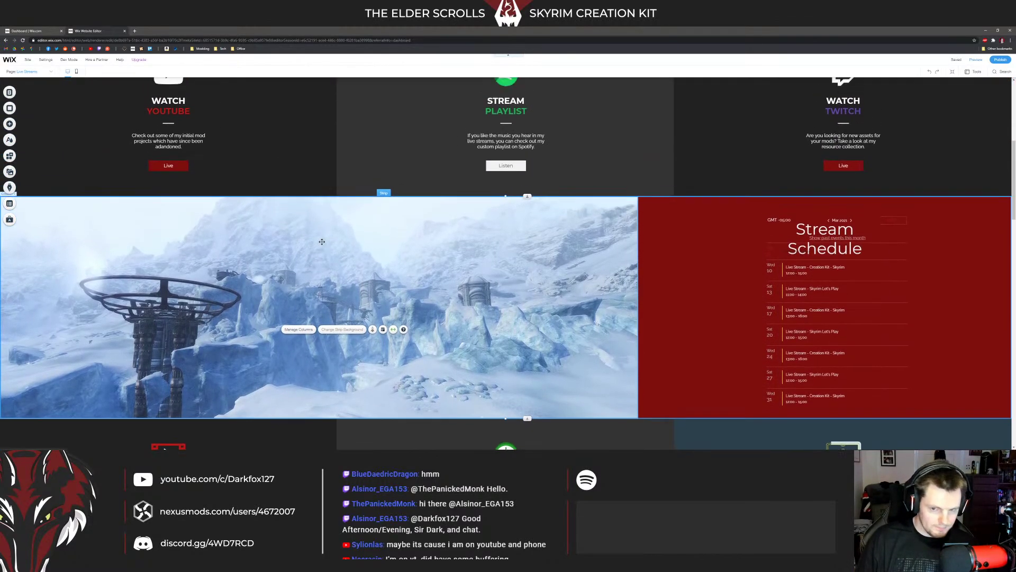
scroll(459, 251, "down", 5)
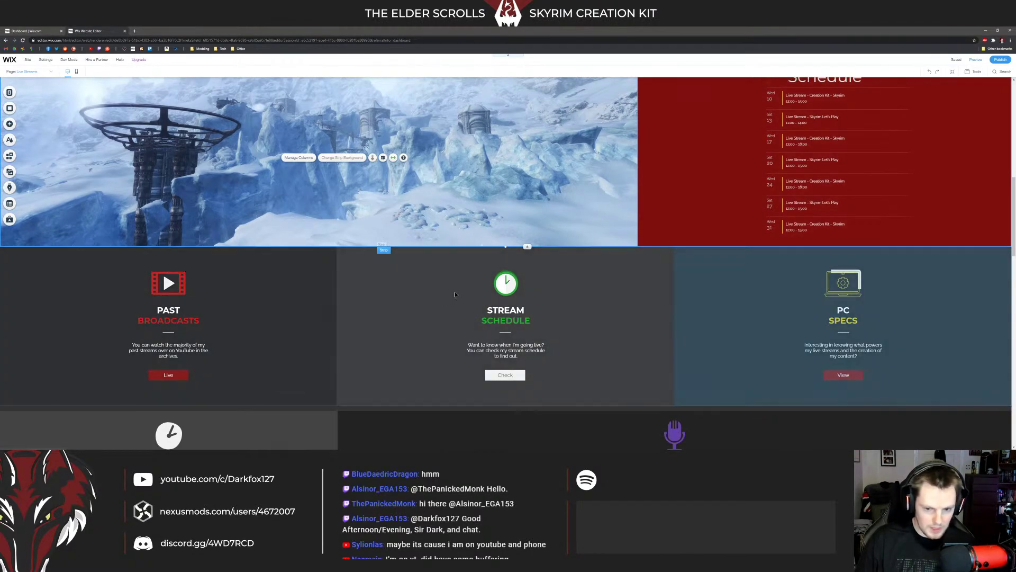
left_click(529, 291)
scroll(446, 291, "up", 3)
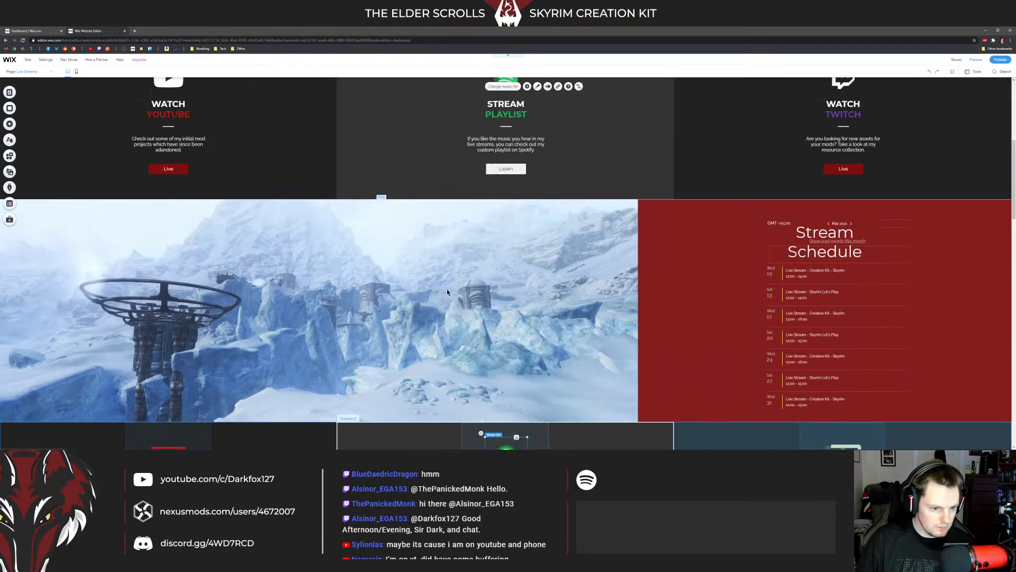
scroll(447, 292, "down", 5)
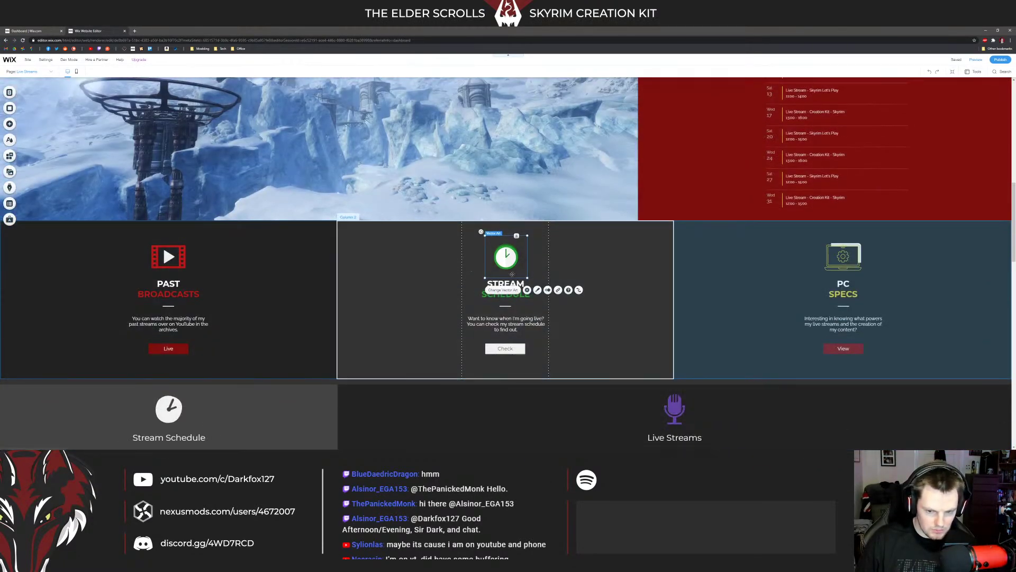
left_click(505, 288)
left_click(505, 324)
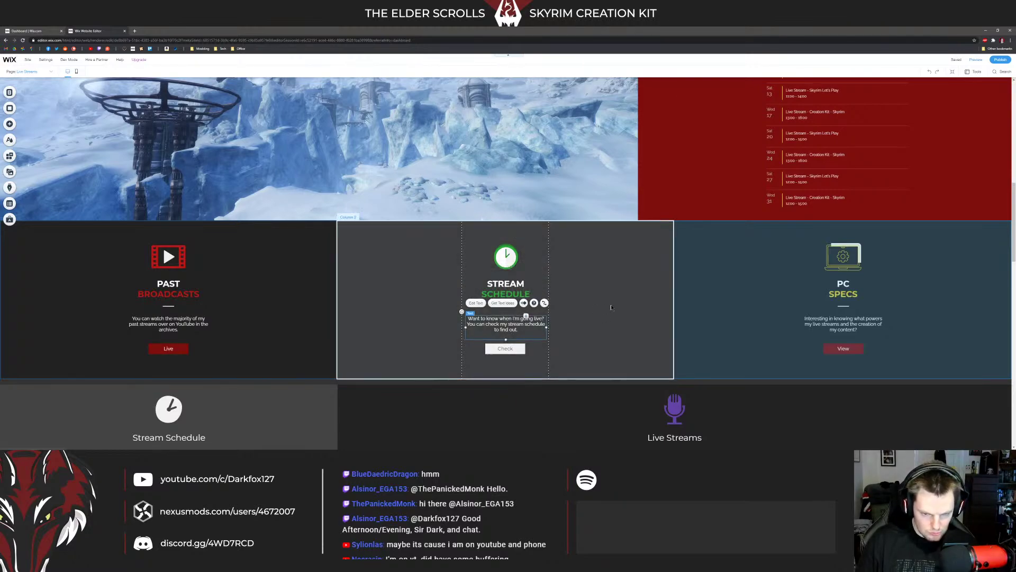
scroll(616, 307, "up", 5)
scroll(624, 306, "down", 6)
Step: Delete the clock icon above the Stream Schedule heading
left_click(511, 238)
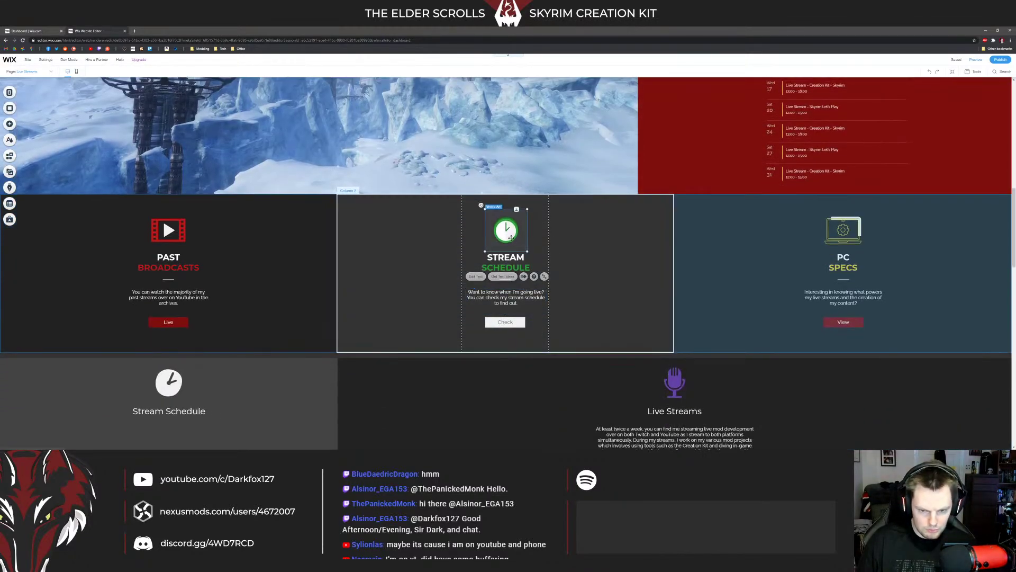
key("Delete")
left_click(500, 265)
key("Delete")
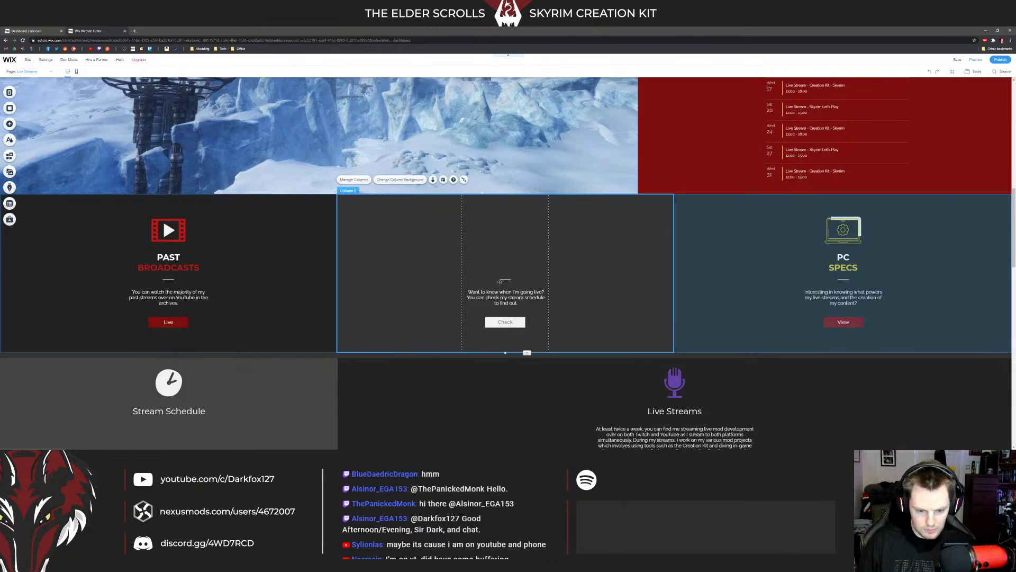
key("ctrl+z")
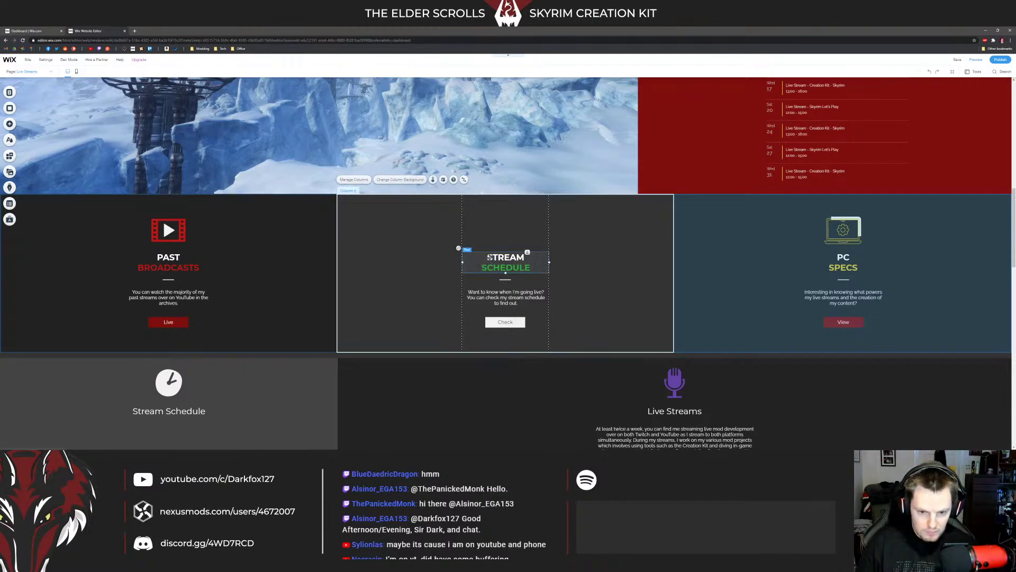
Step: Replace the middle column's STREAM SCHEDULE heading with "SOMETHING HERE"
double_click(503, 260)
double_click(502, 259)
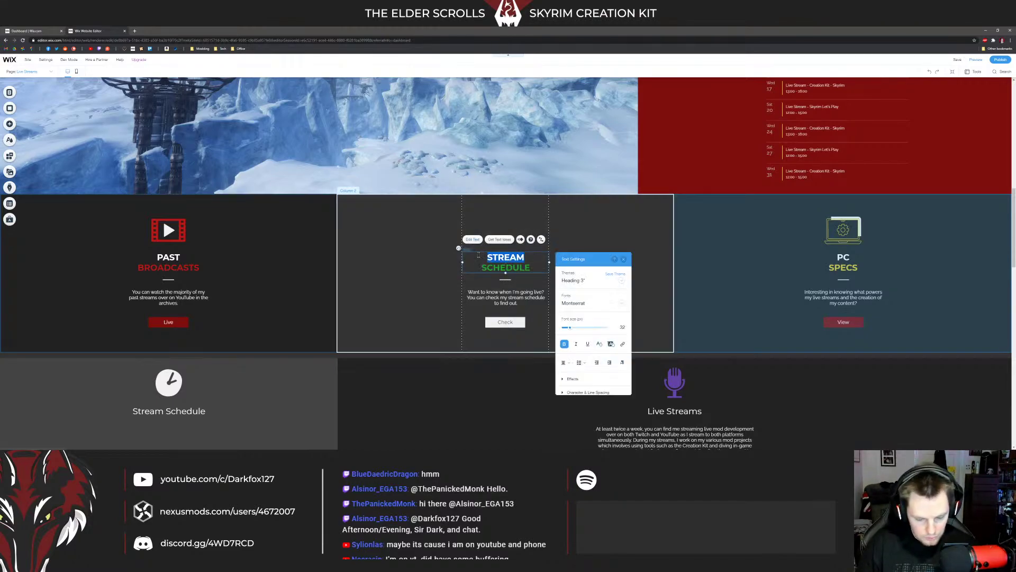
type("SOMETHING")
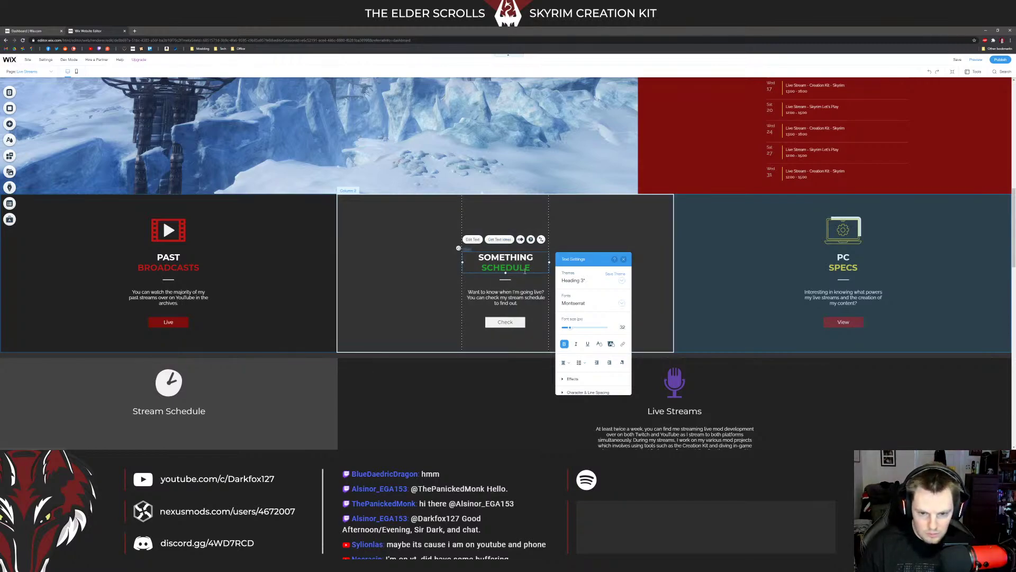
double_click(525, 268)
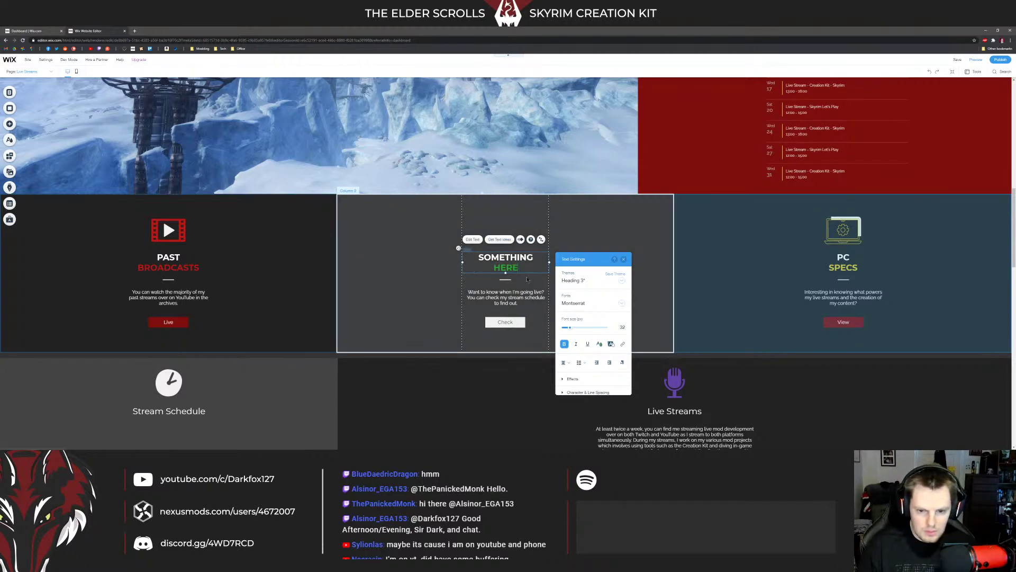
Step: Recolour the word HERE in the middle column's SOMETHING HERE heading to light grey
left_click_drag(481, 270, 521, 269)
left_click(599, 344)
left_click(580, 309)
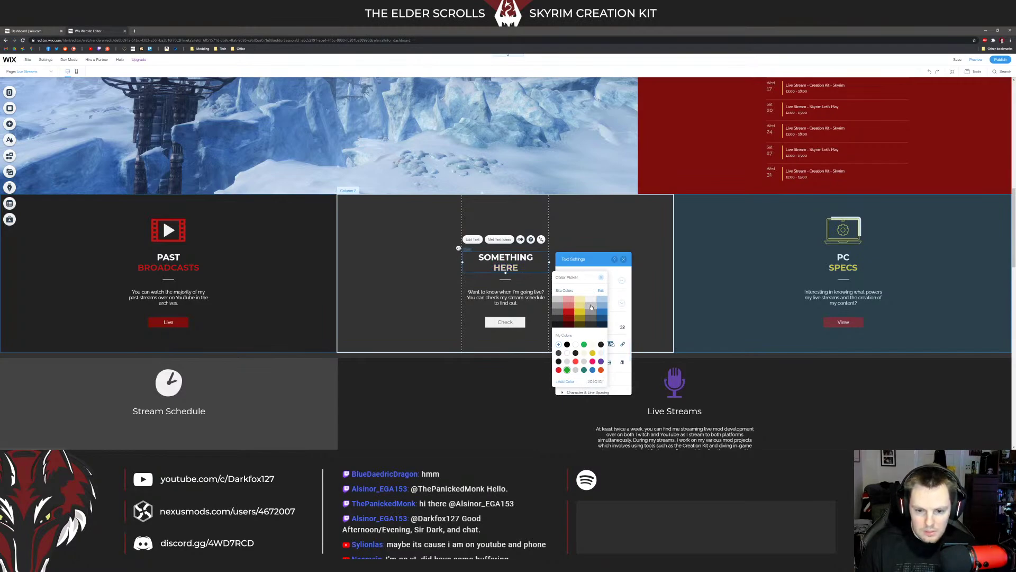
Step: Replace the middle column's paragraph with "Blah jingles something to go here when I know what it is going to be or something."
left_click(479, 295)
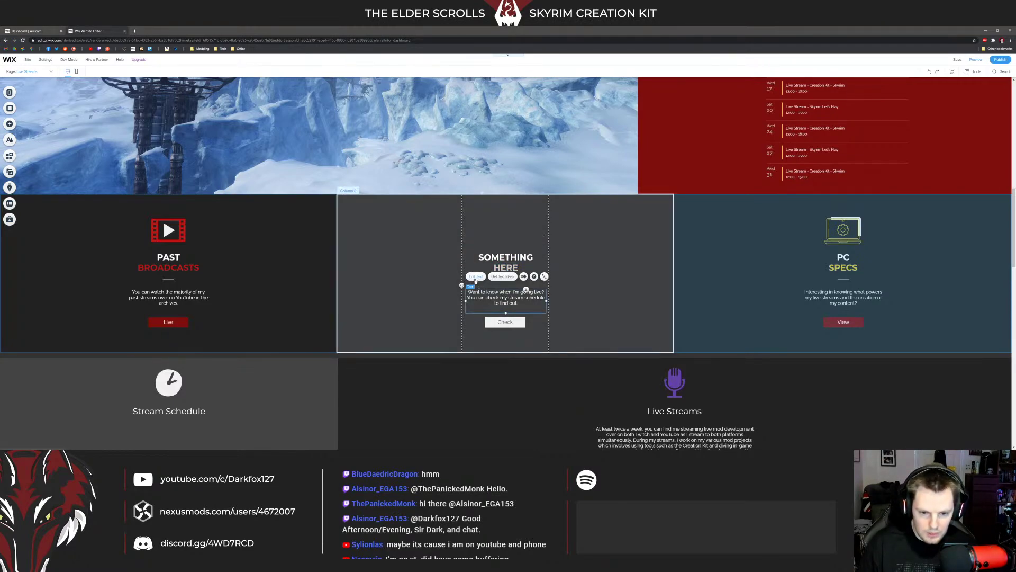
left_click(476, 278)
type("Blah jingles something to")
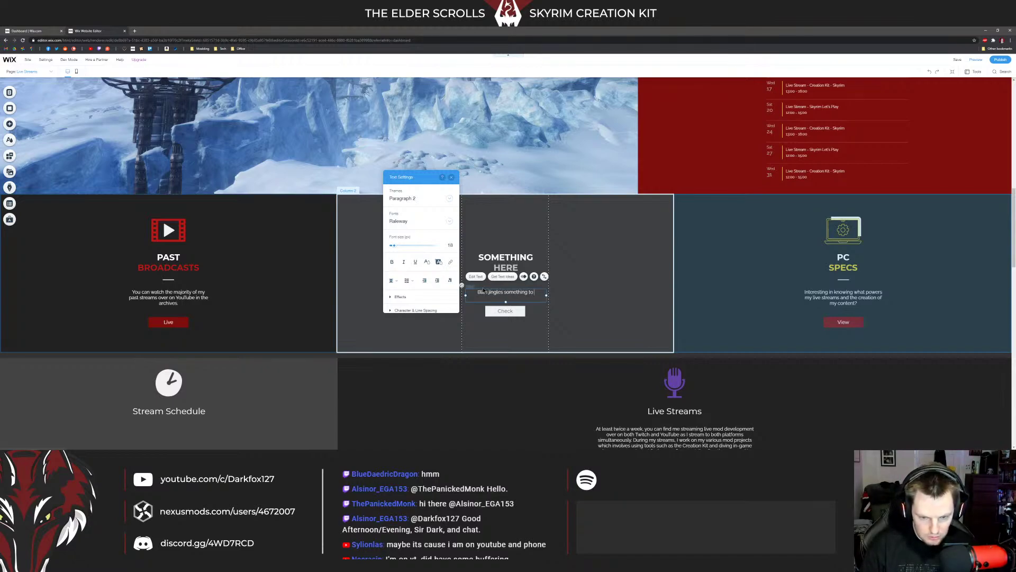
type("here wh")
type("en I know what it is")
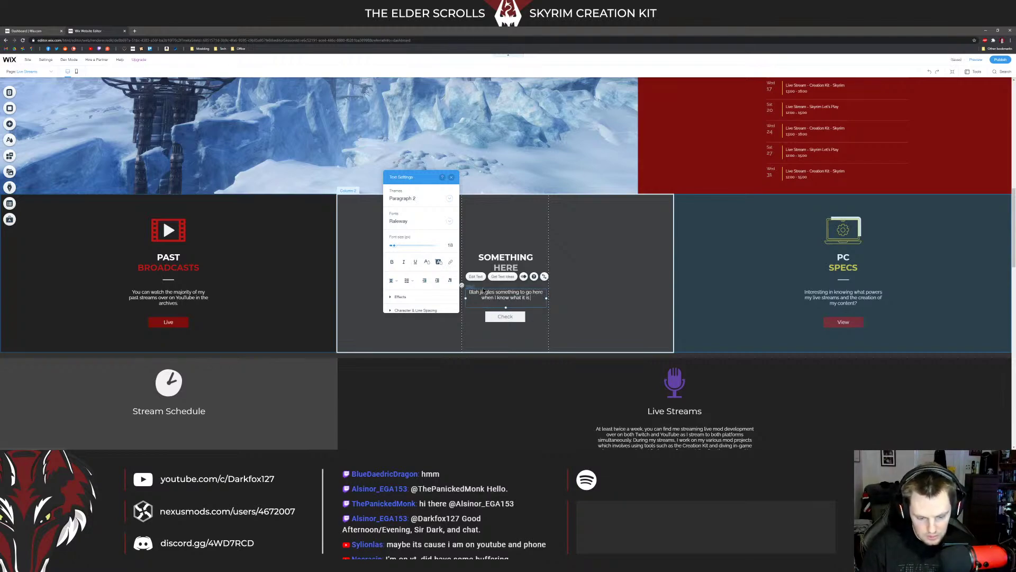
type(" going to be")
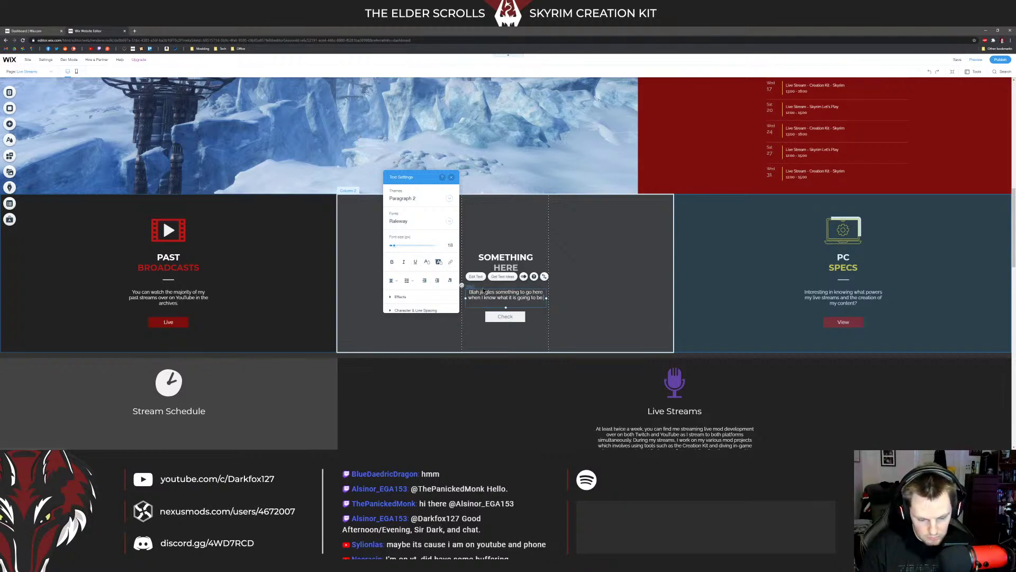
type(" or something.")
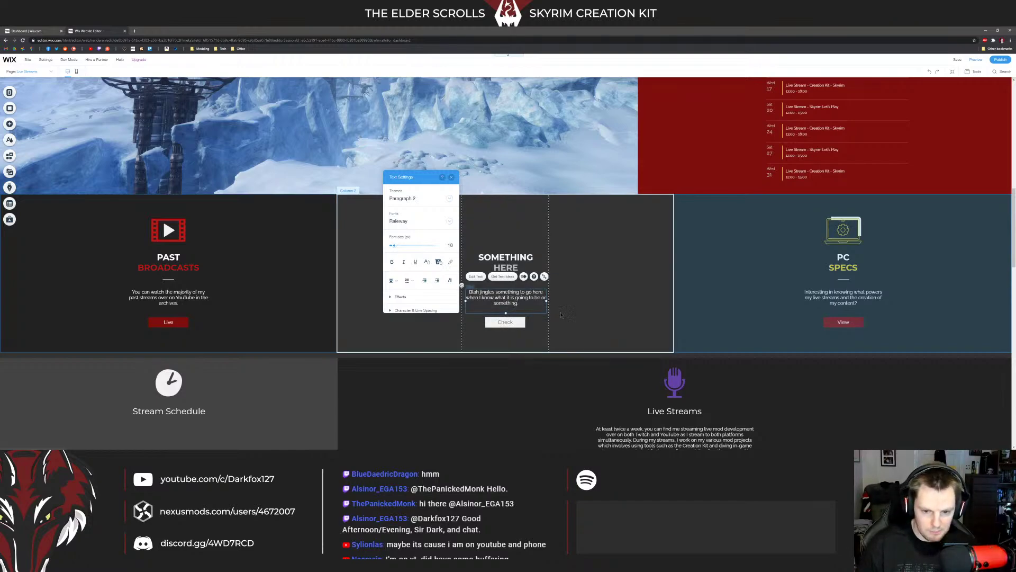
key("Escape")
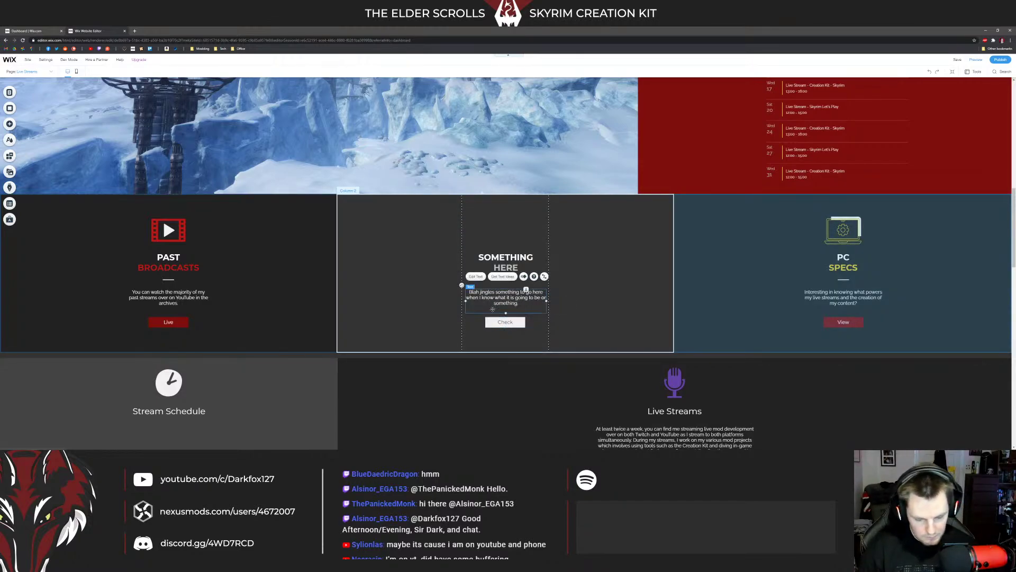
Step: Change the label of the button in the SOMETHING HERE column to "Blah"
left_click(495, 320)
left_click(491, 305)
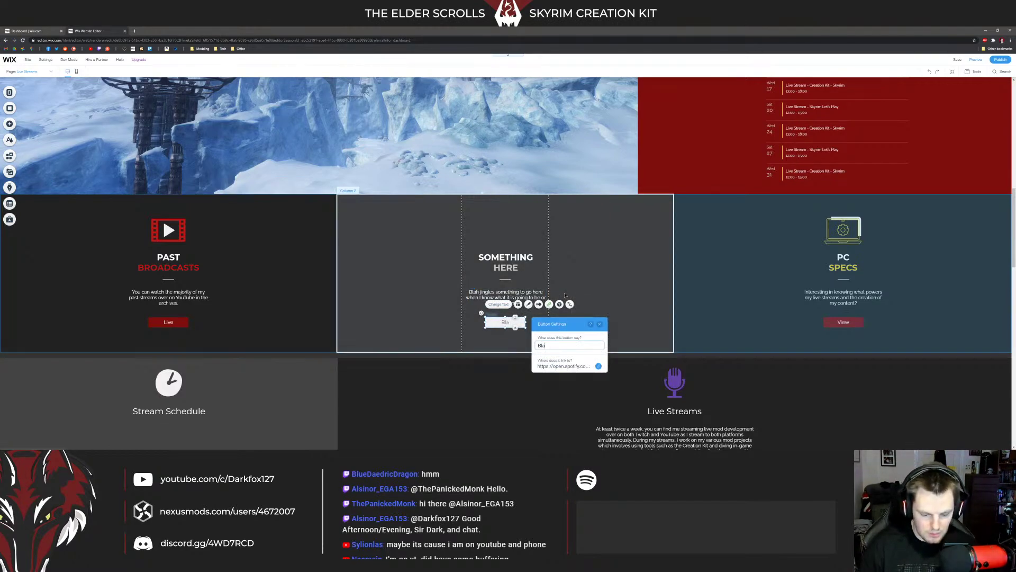
left_click(602, 265)
Step: Change the label of the PAST BROADCASTS column's button to "Watch"
left_click(843, 322)
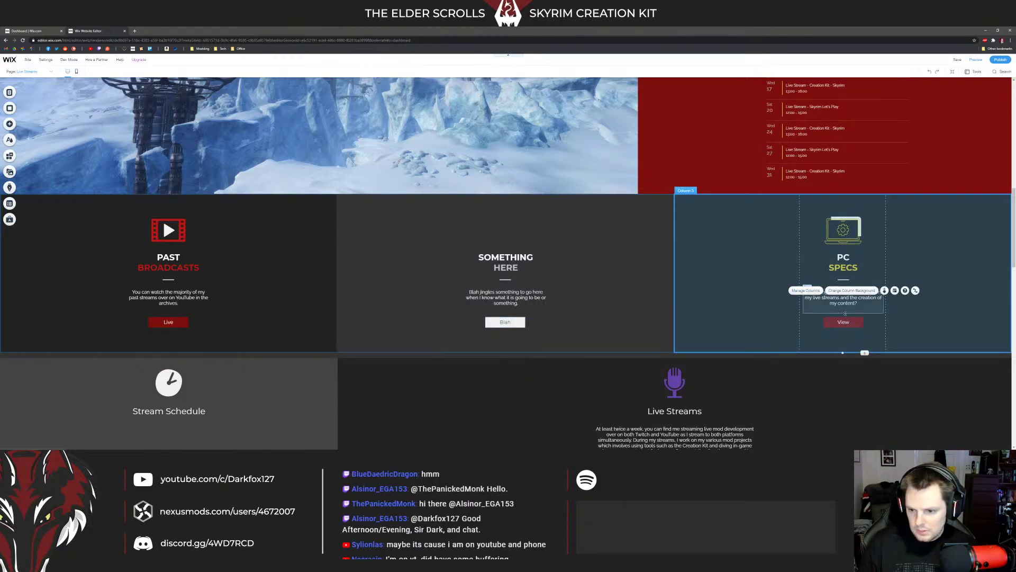
left_click(168, 322)
scroll(168, 328, "up", 1)
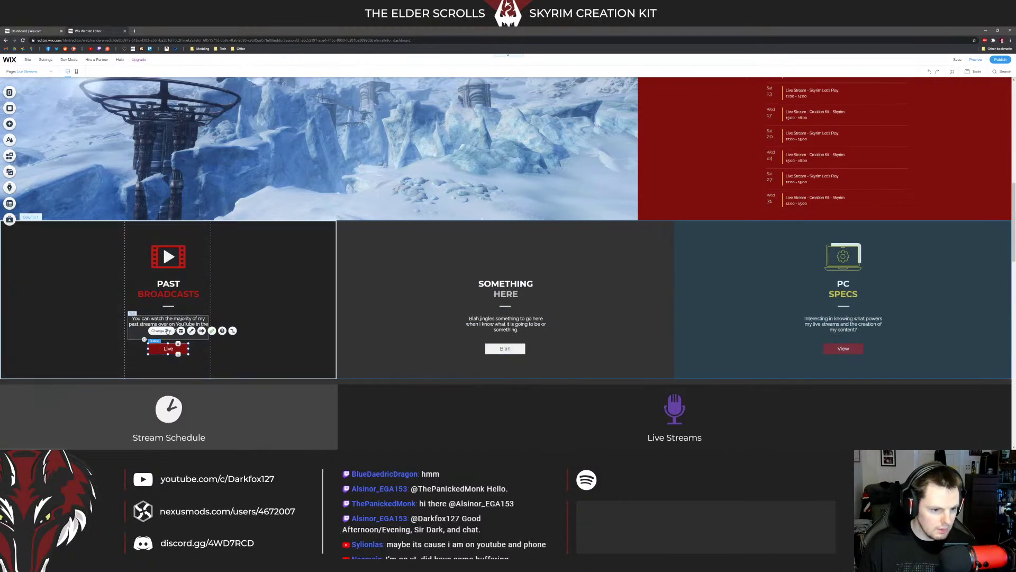
left_click(159, 331)
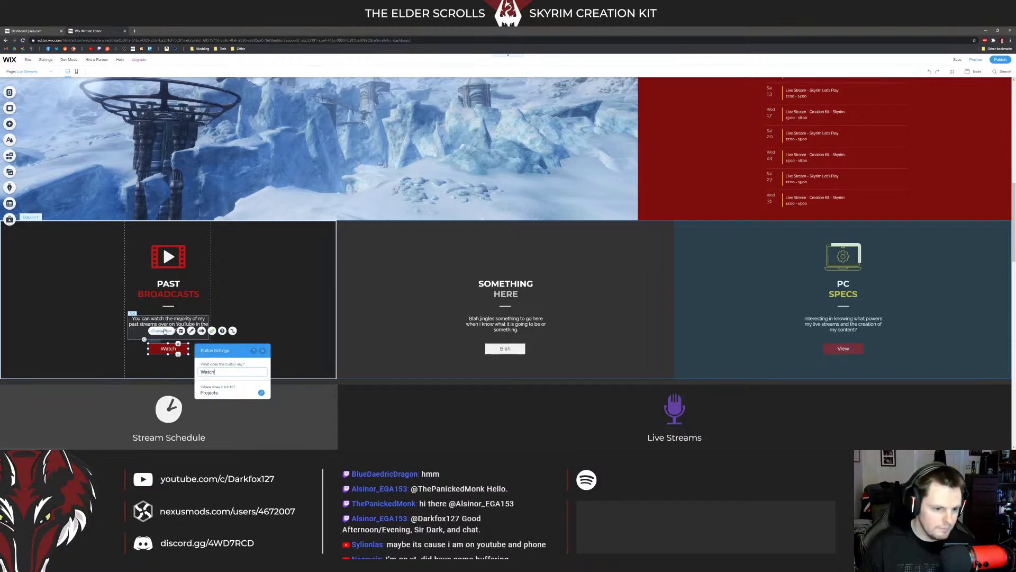
left_click(297, 299)
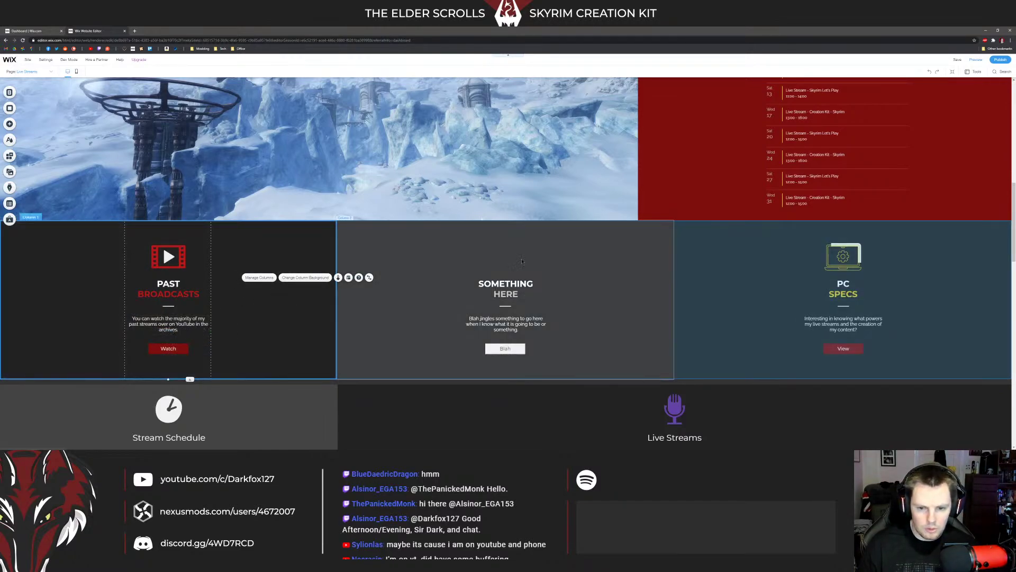
Step: Duplicate the PC SPECS laptop icon and place the copy above the SOMETHING HERE heading
left_click(843, 256)
key("ctrl+c")
key("ctrl+v")
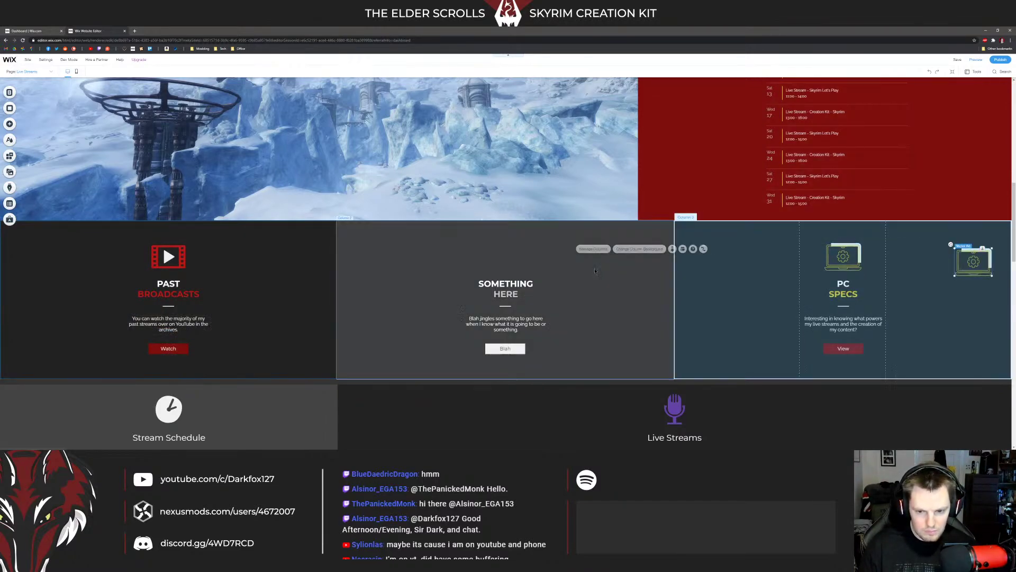
left_click_drag(971, 259, 514, 255)
Step: Search the vector art for "question", swap the copied icon for the filled orange question mark, and shrink it centred above the heading
left_click(503, 230)
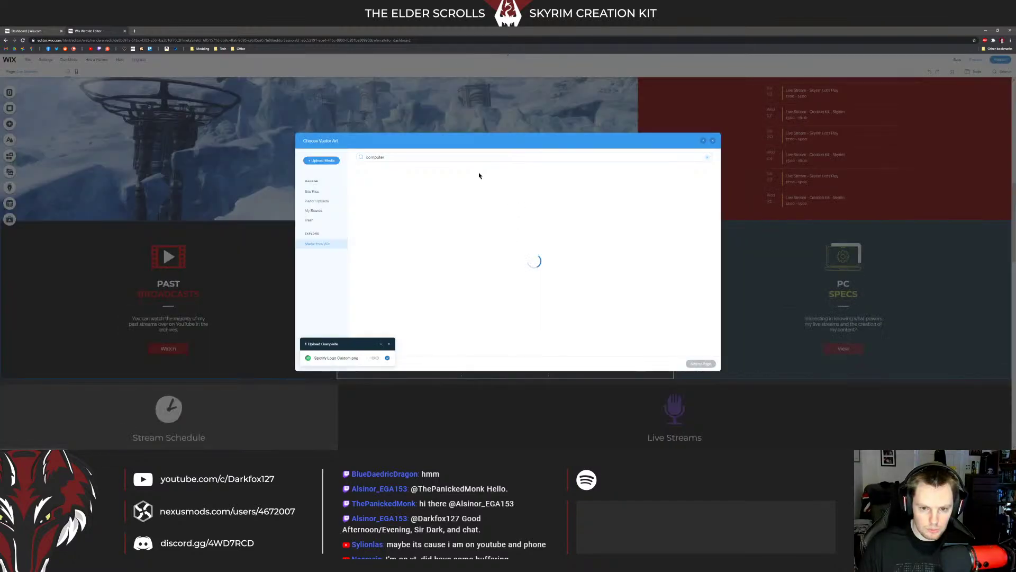
type("questio")
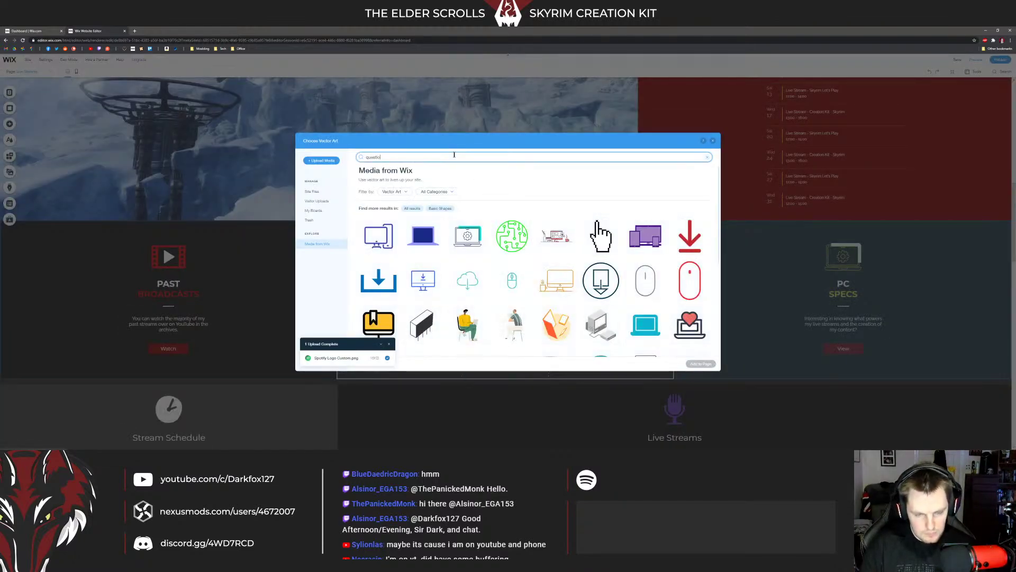
type("n")
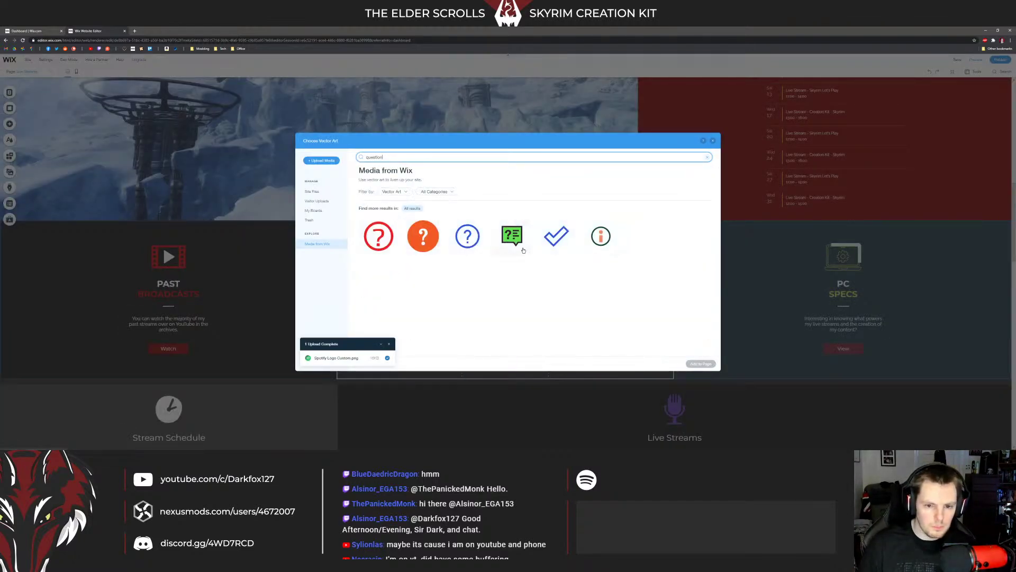
double_click(422, 239)
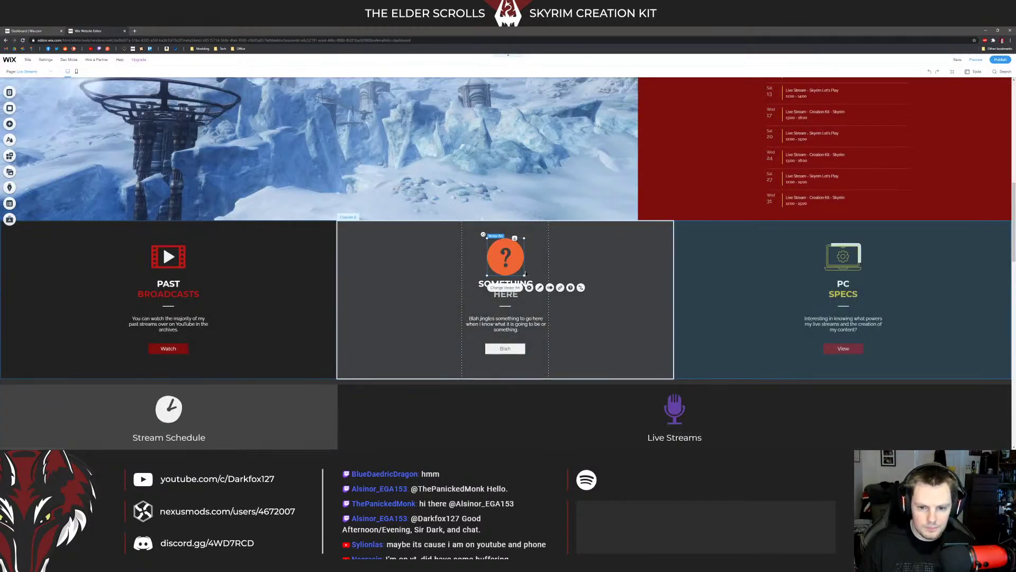
left_click_drag(487, 271, 507, 258)
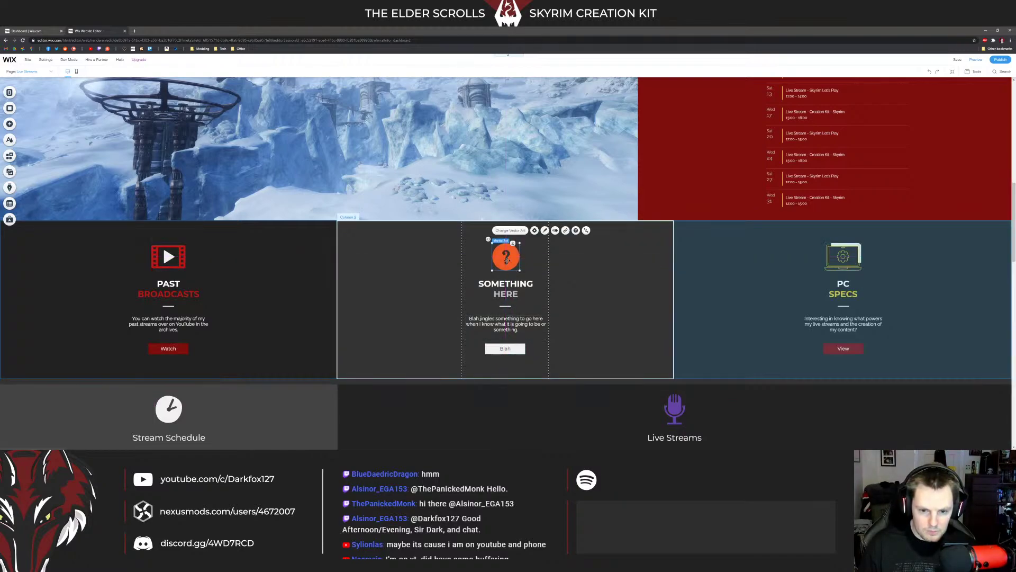
Step: Change the question mark icon's fill colour from orange to light grey
left_click(544, 230)
left_click(592, 285)
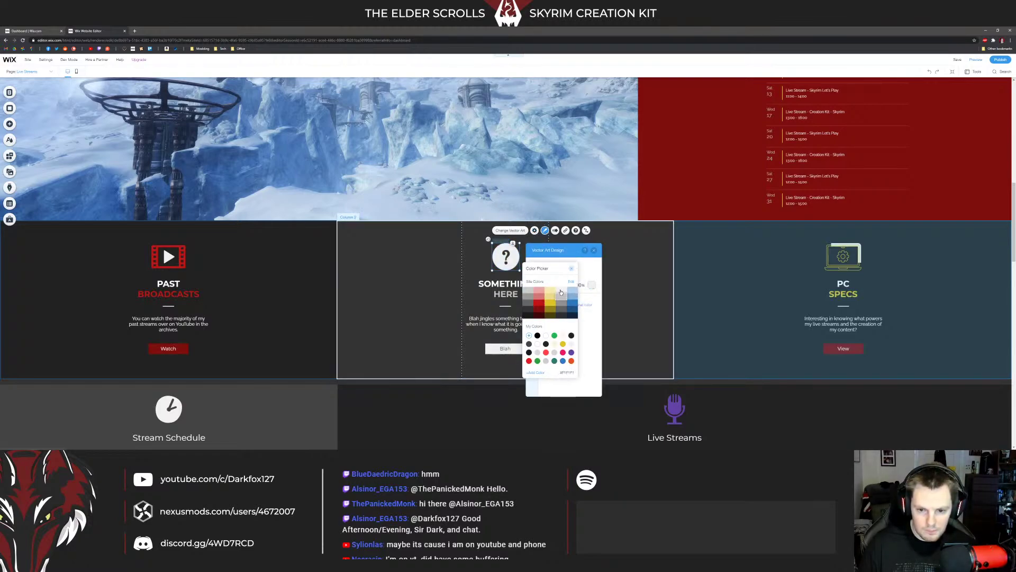
left_click(592, 255)
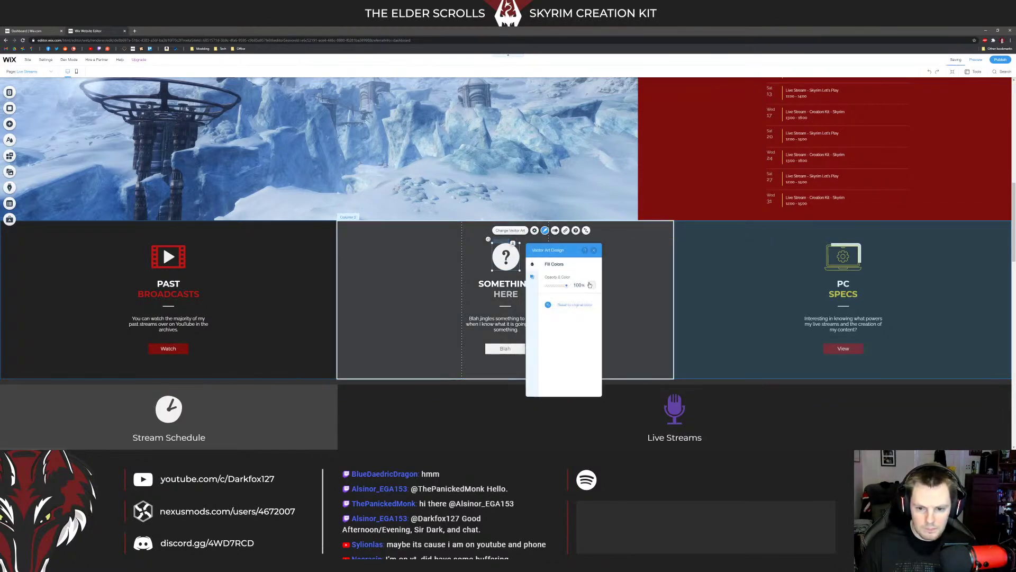
left_click(589, 285)
left_click(574, 269)
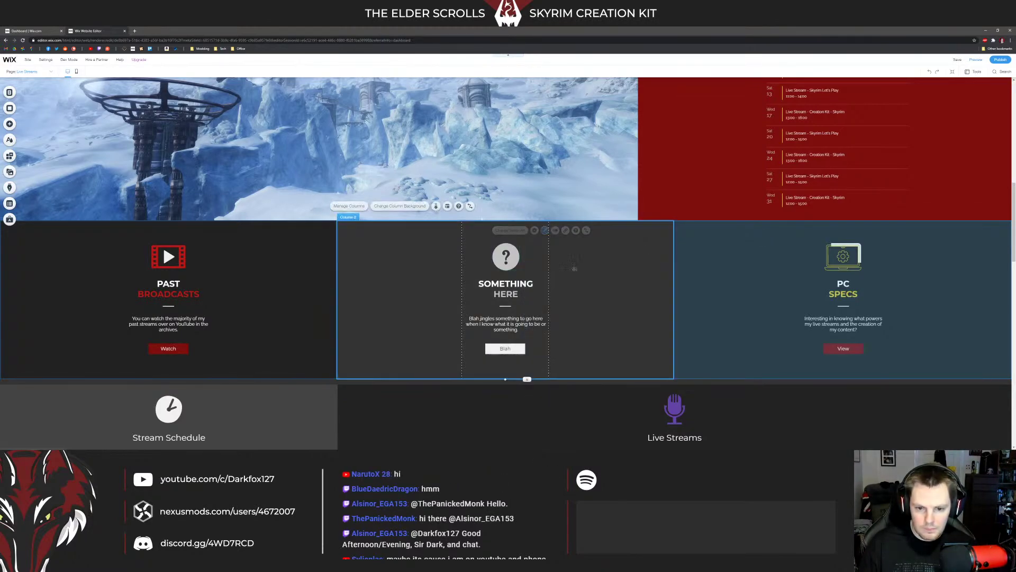
Step: Move the Google Event Calendar within the red Stream Schedule column, to the left of and slightly below the heading's top
scroll(575, 269, "down", 6)
scroll(388, 276, "up", 3)
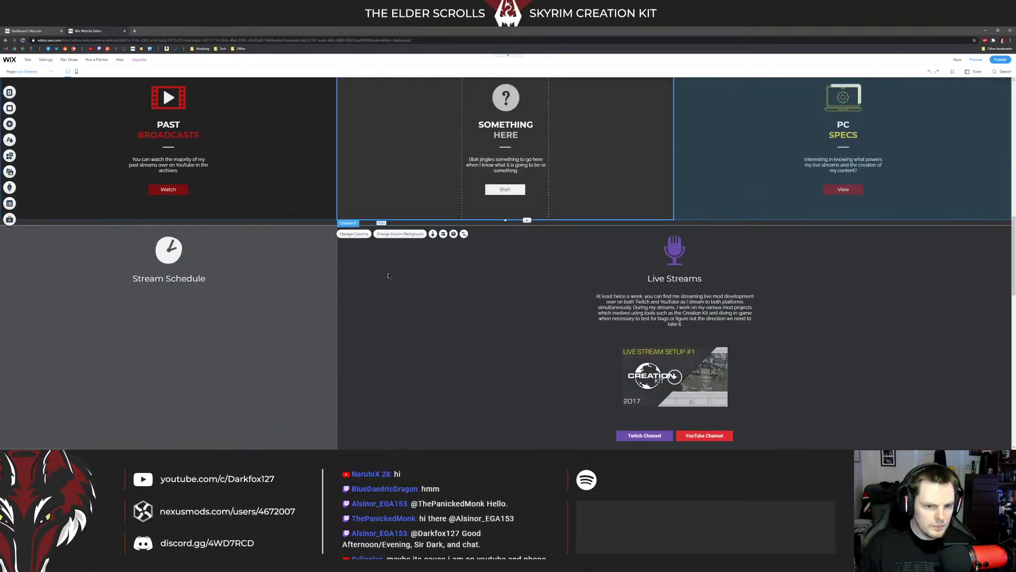
scroll(441, 271, "up", 2)
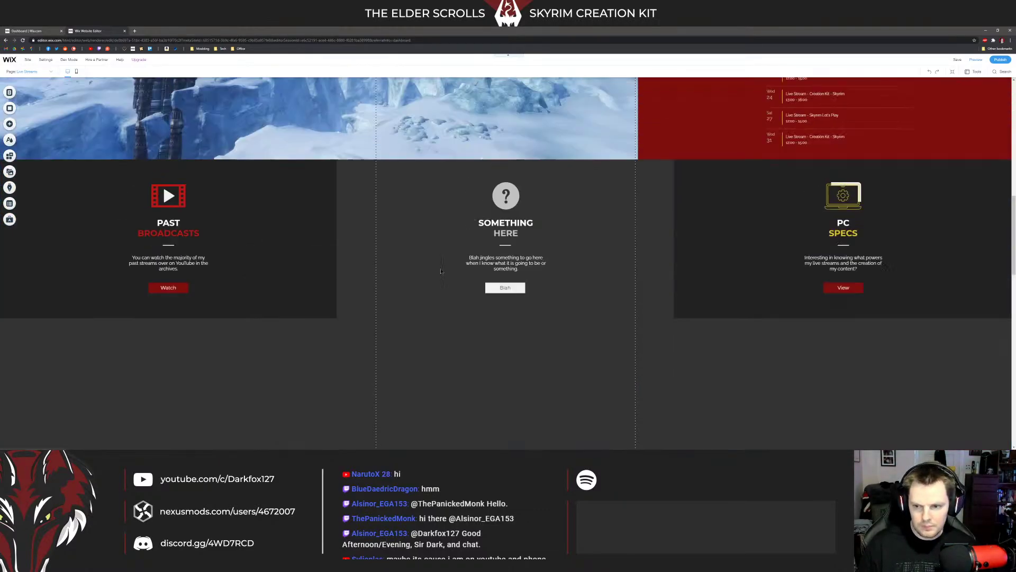
scroll(440, 271, "up", 9)
scroll(424, 258, "down", 6)
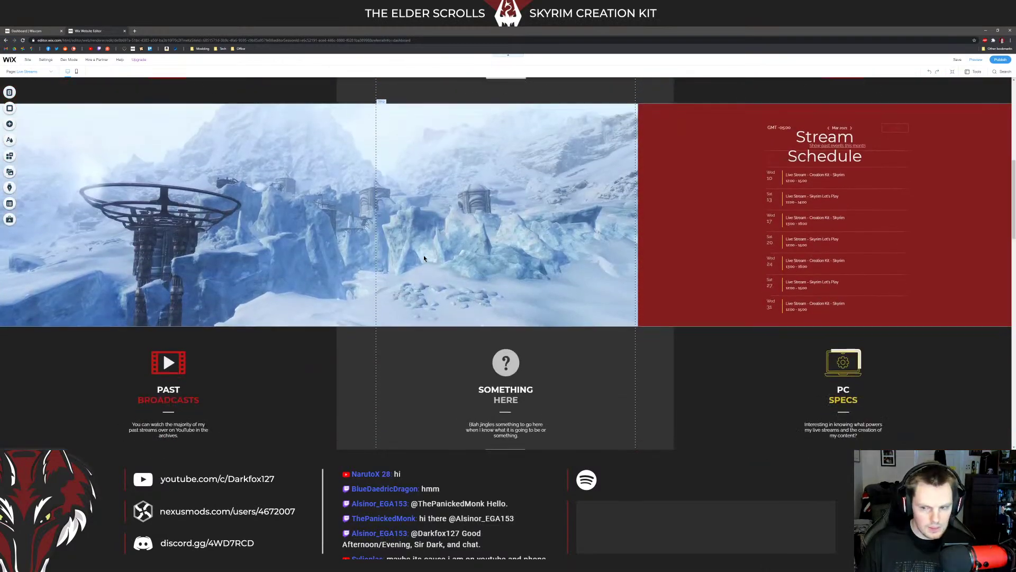
left_click(412, 232)
left_click(804, 217)
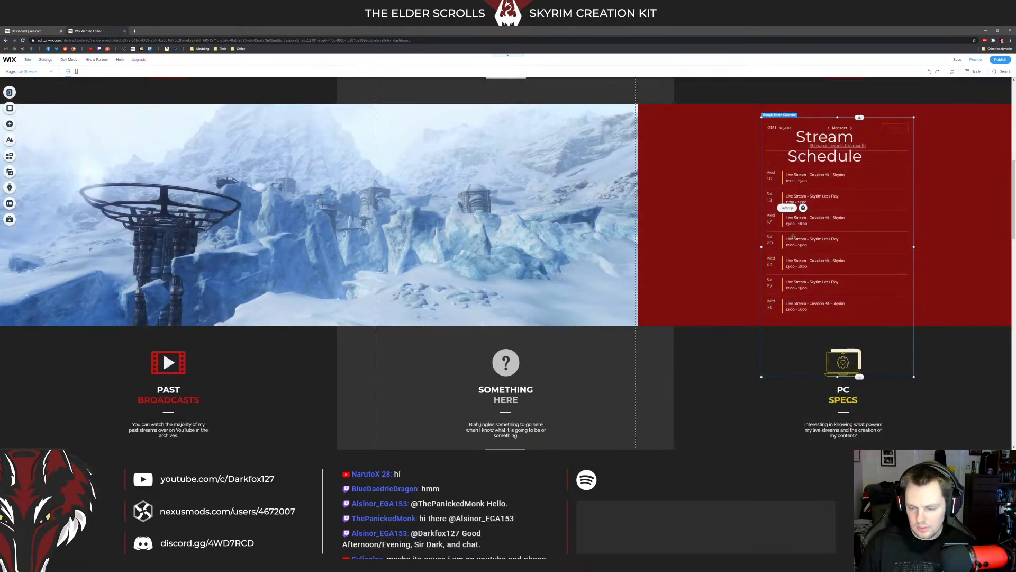
scroll(473, 236, "up", 1)
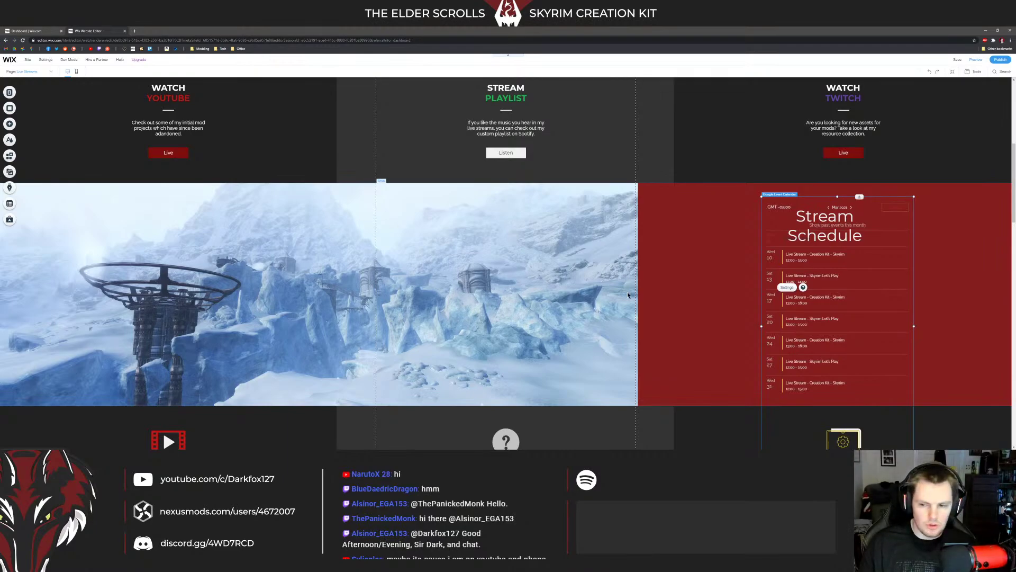
left_click_drag(841, 285, 627, 280)
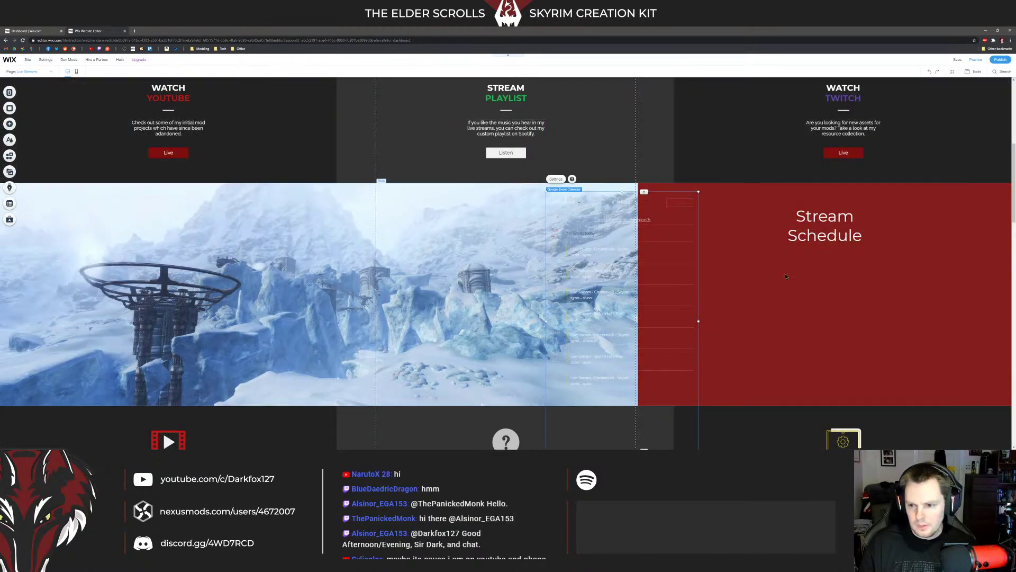
left_click_drag(669, 219, 802, 246)
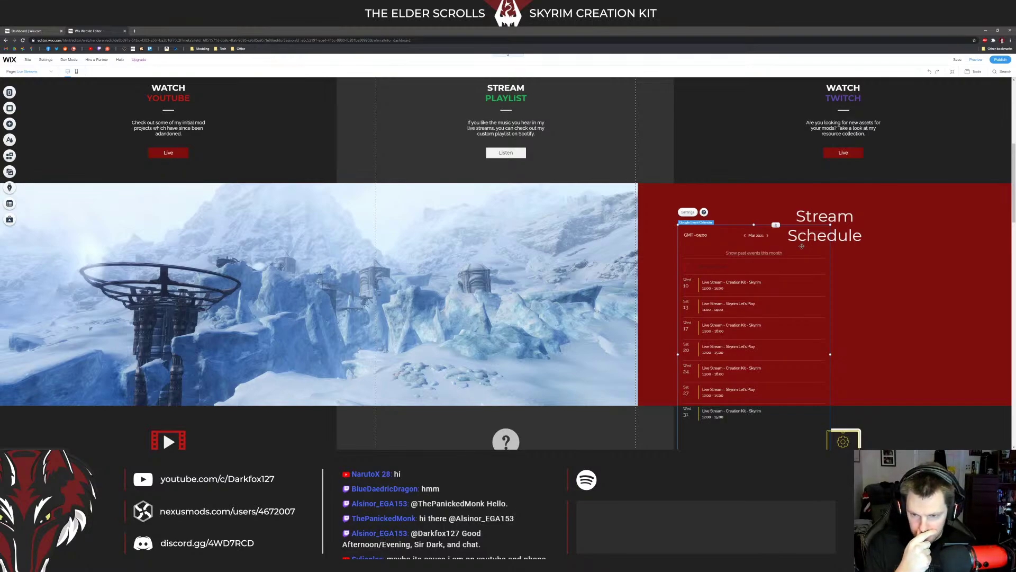
Step: Switch the Google Event Calendar from the agenda layout to the month grid layout
left_click(688, 212)
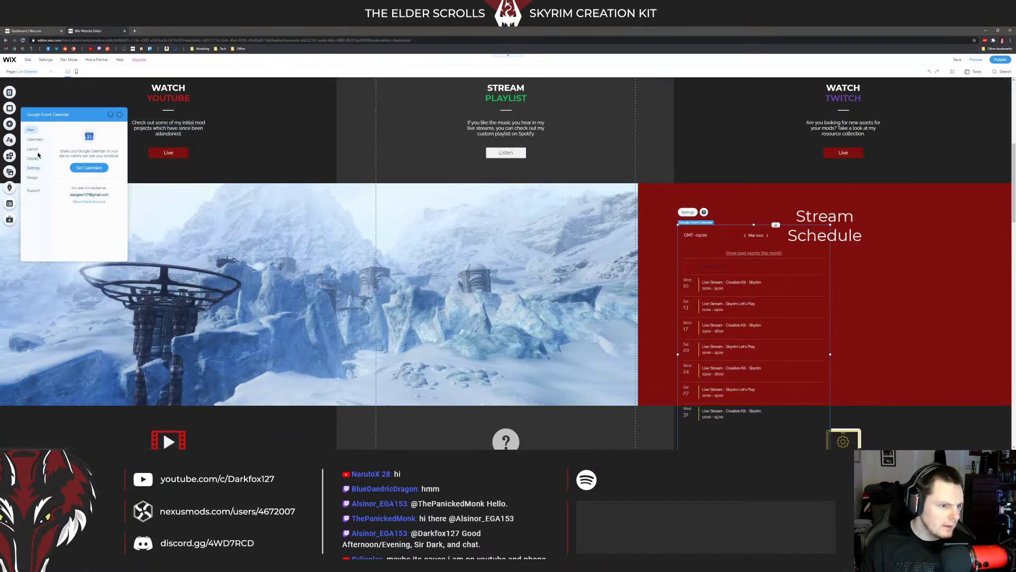
left_click(34, 139)
left_click(32, 151)
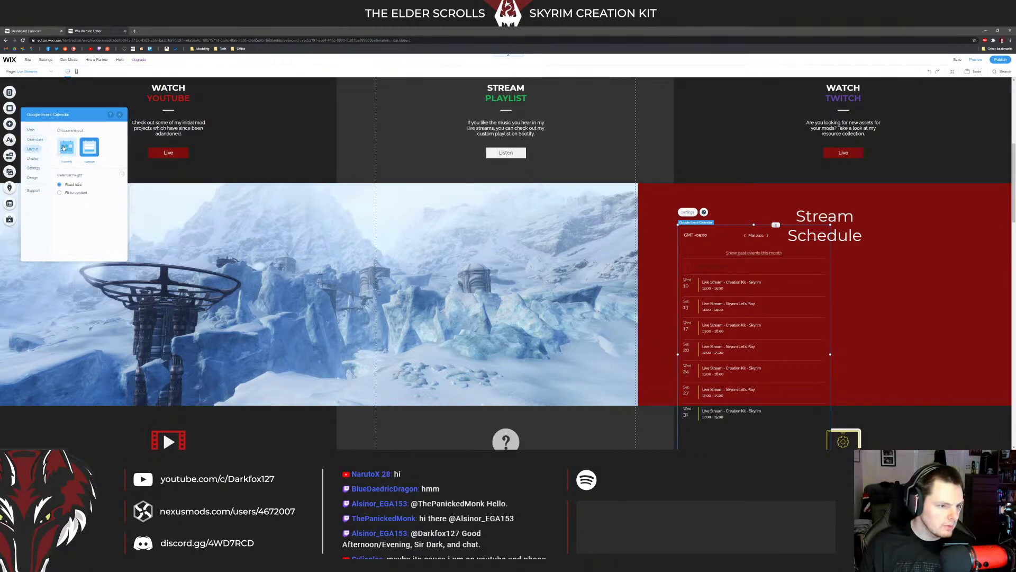
left_click(67, 147)
left_click_drag(748, 295, 526, 272)
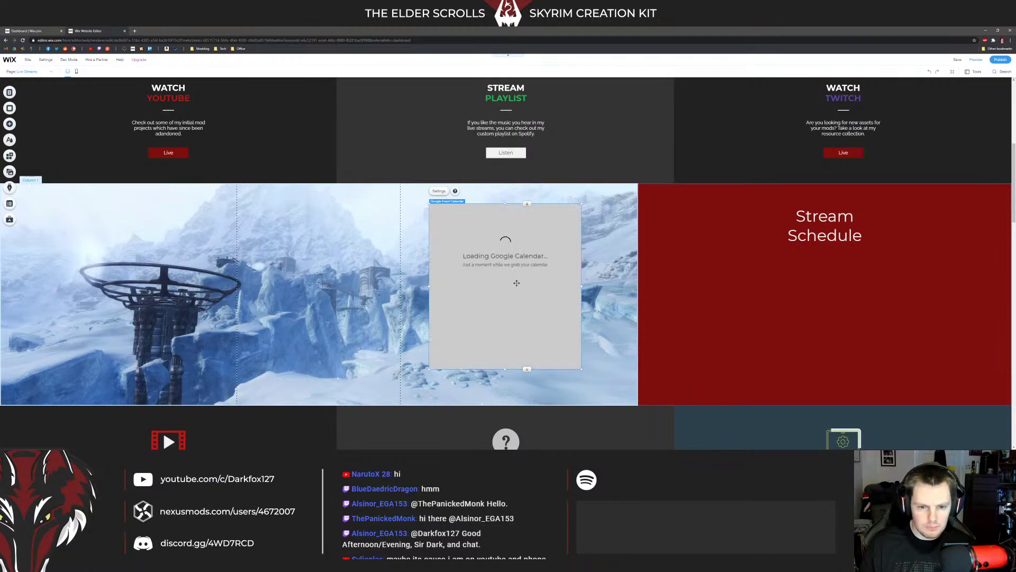
key("ctrl+z")
Step: Give the wide column beside Stream Schedule a dark red background colour, topped with the dark ruin interior image from the site files
left_click(381, 243)
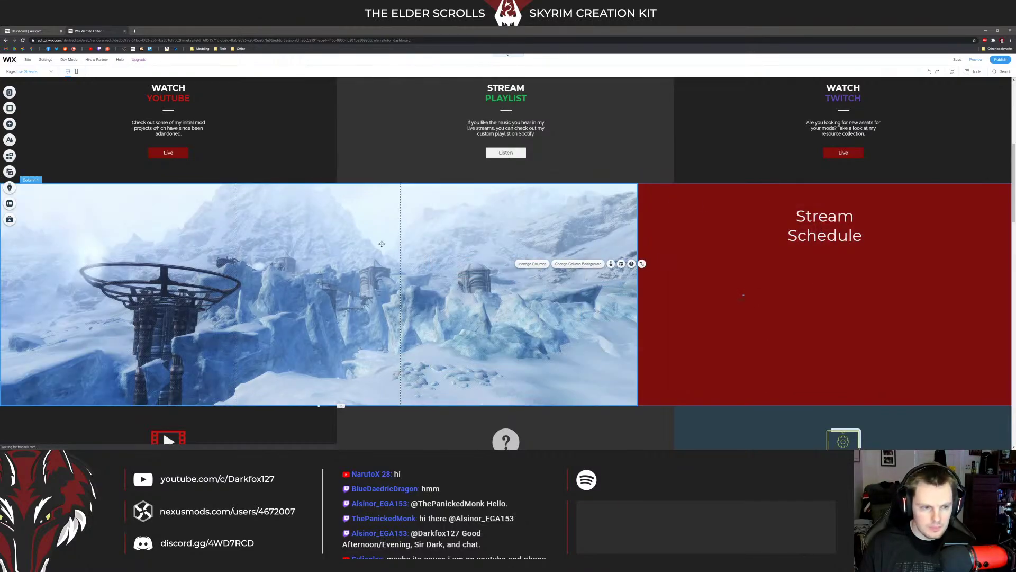
left_click(578, 264)
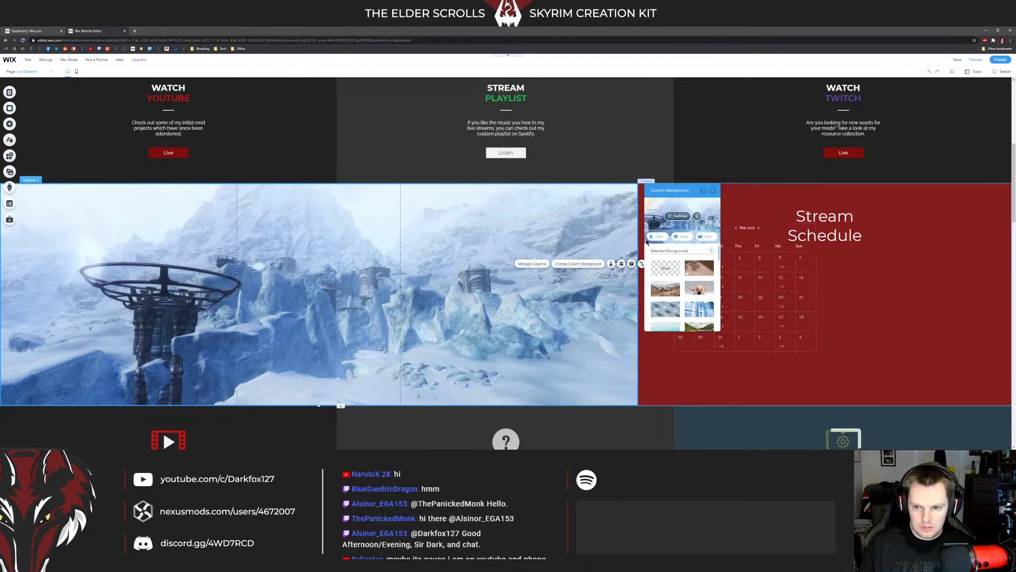
left_click(649, 238)
left_click(666, 290)
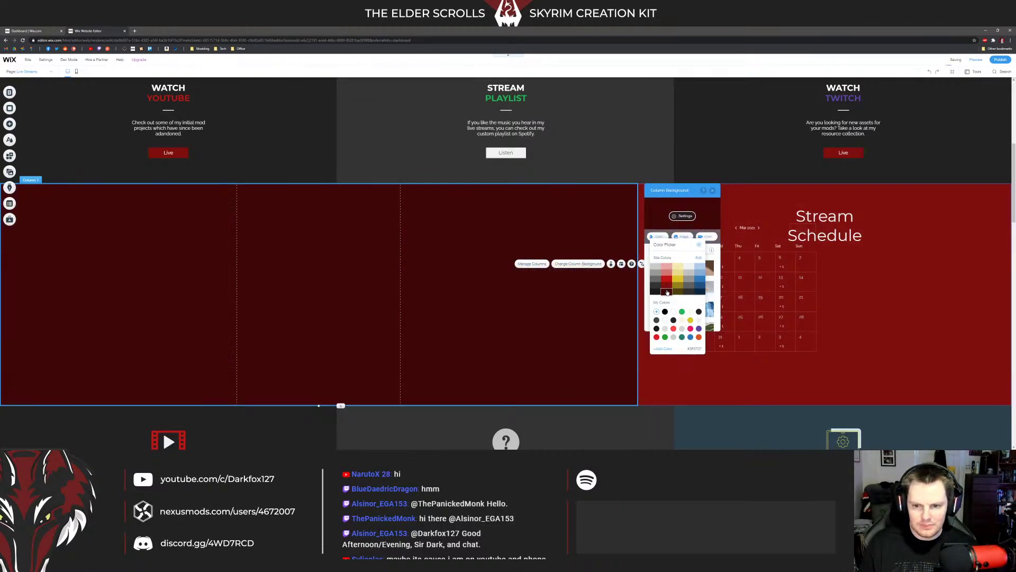
left_click(681, 236)
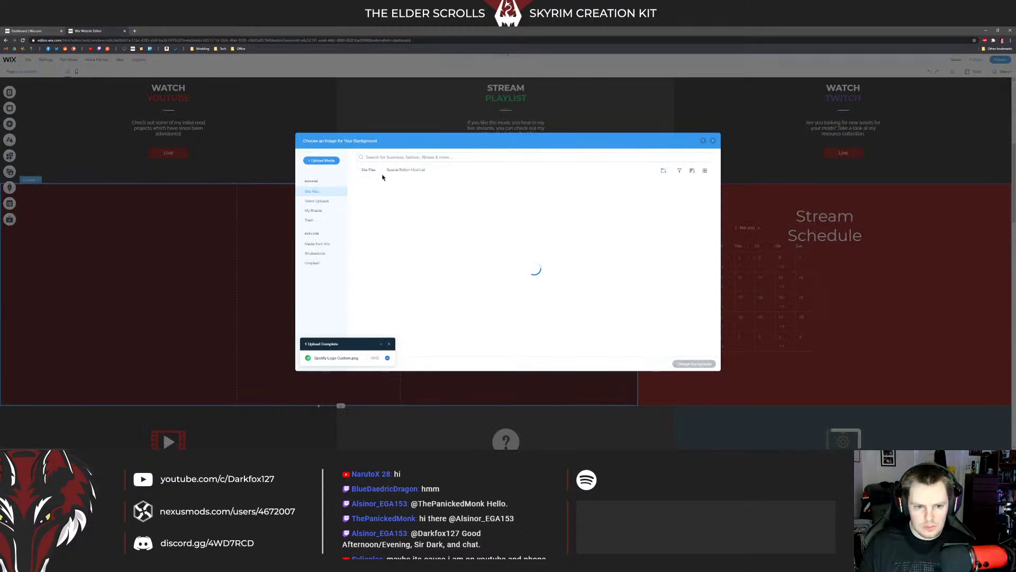
left_click(537, 233)
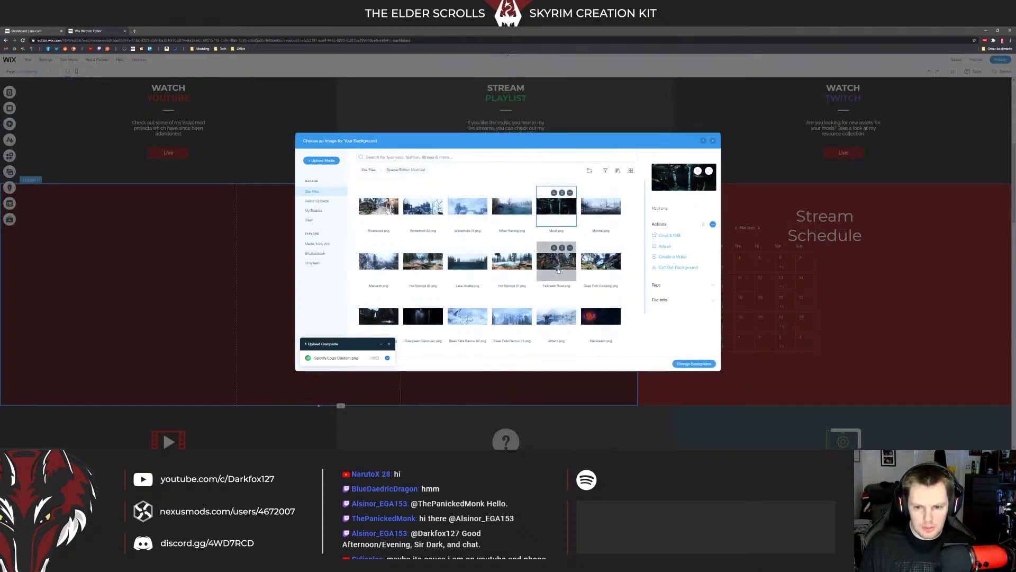
left_click(694, 364)
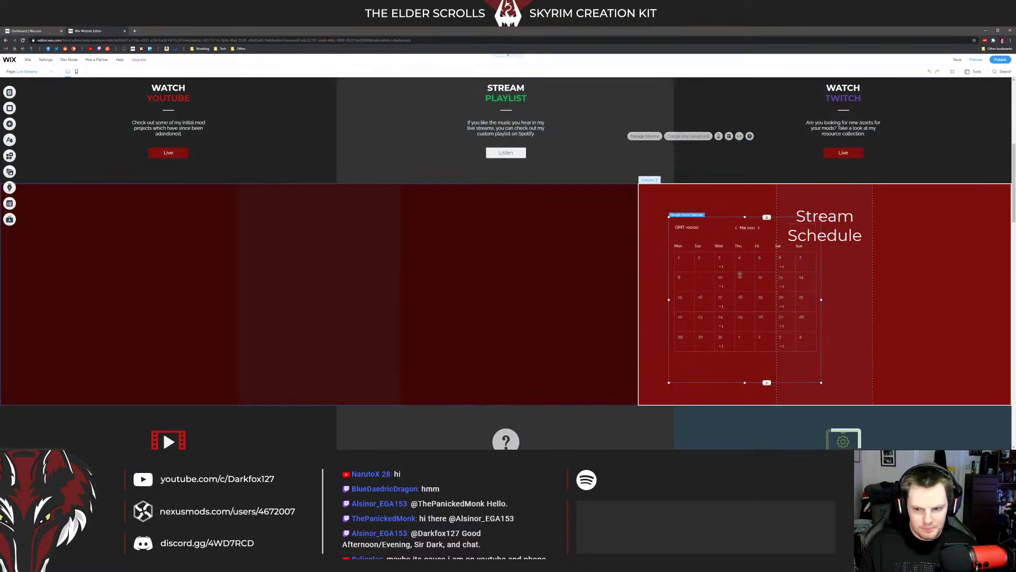
Step: Move the Google Event Calendar to the middle of the wide picture column and review its layout, display and general settings
left_click_drag(751, 280, 345, 266)
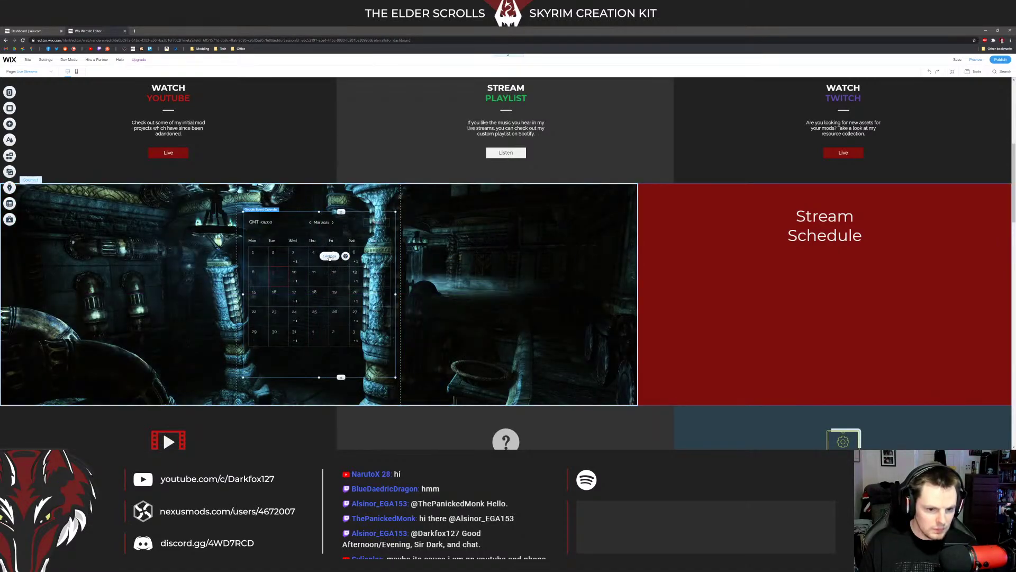
left_click(329, 256)
left_click(32, 149)
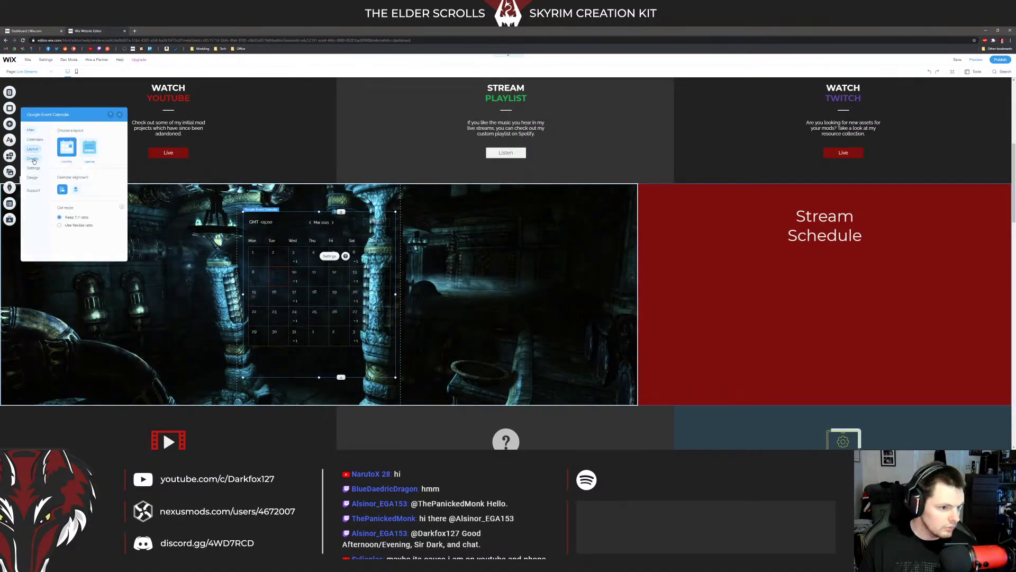
left_click(32, 159)
left_click(34, 168)
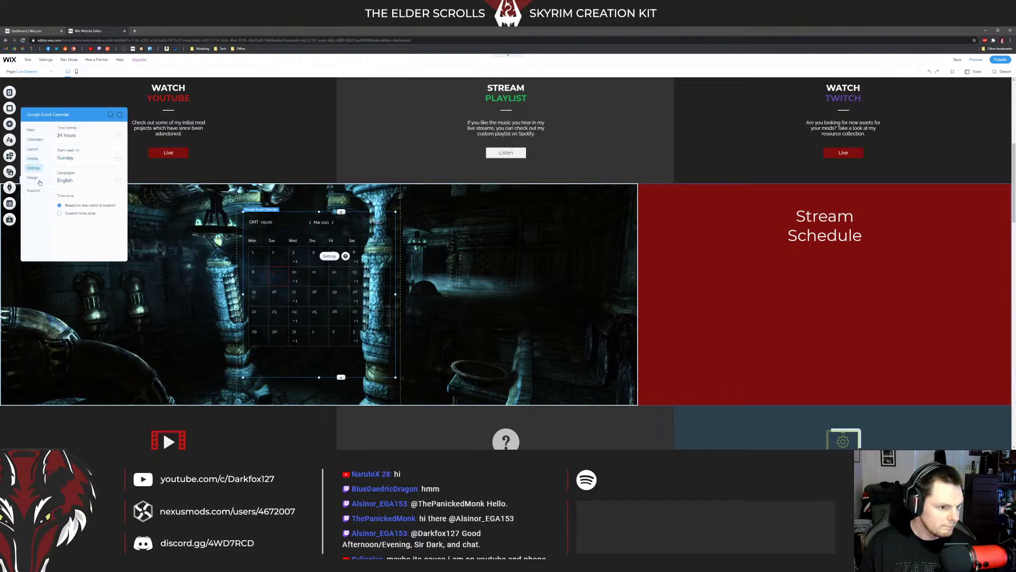
left_click(33, 158)
left_click(32, 148)
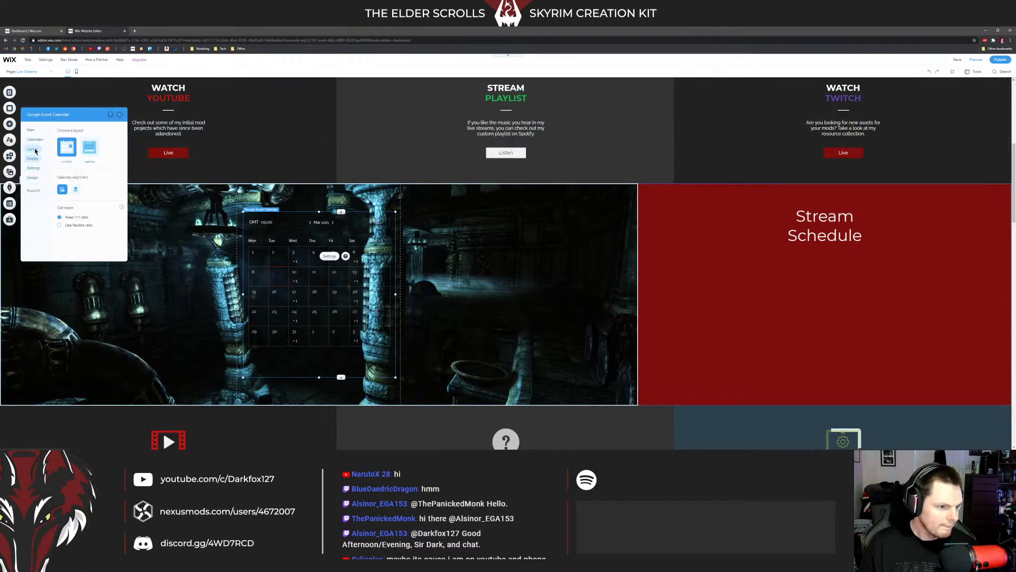
Step: Set the Google Event Calendar's background to a near-black grey at 100% opacity
left_click(32, 178)
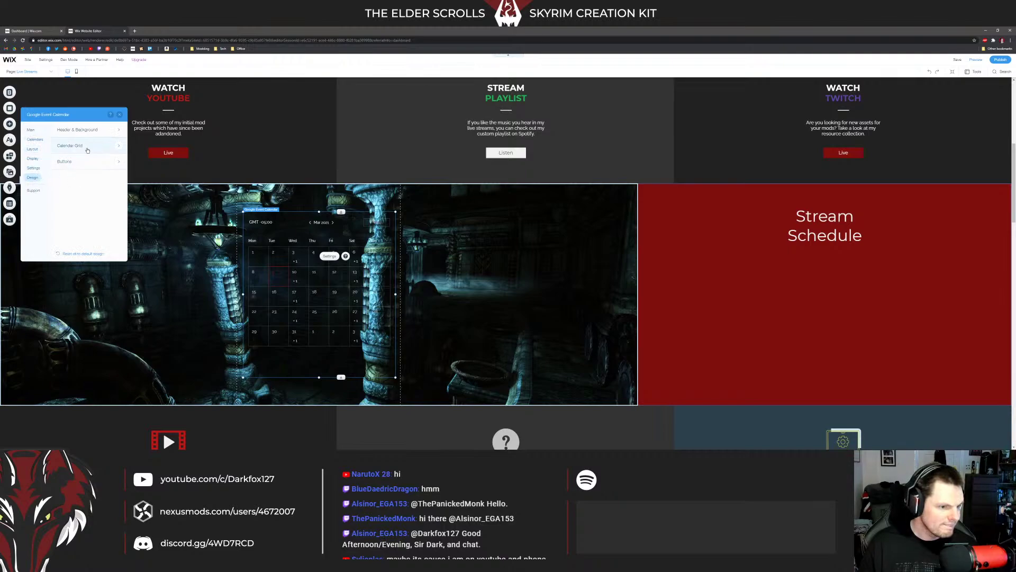
left_click(91, 141)
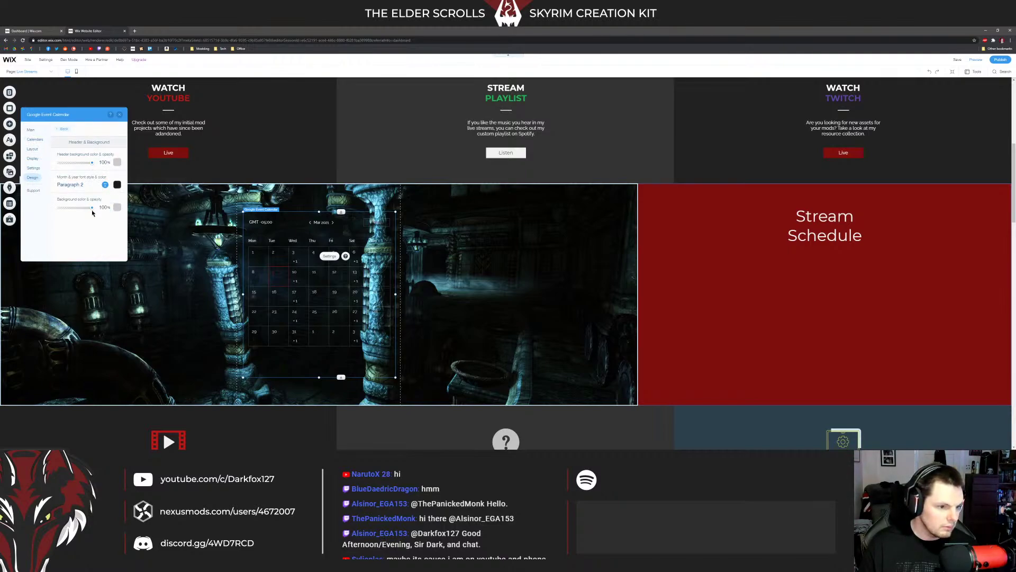
left_click_drag(73, 211, 109, 209)
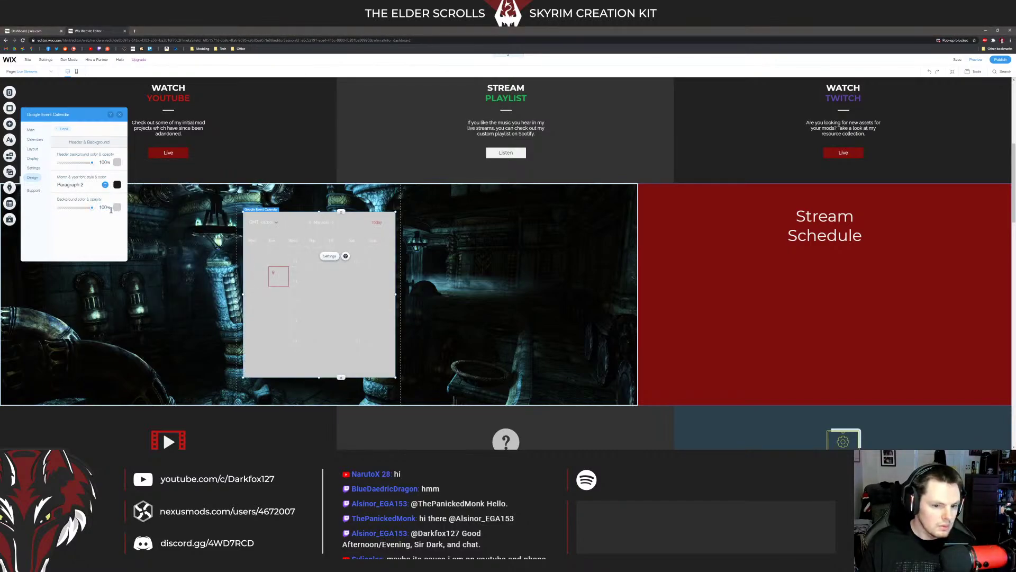
left_click(117, 207)
left_click(130, 250)
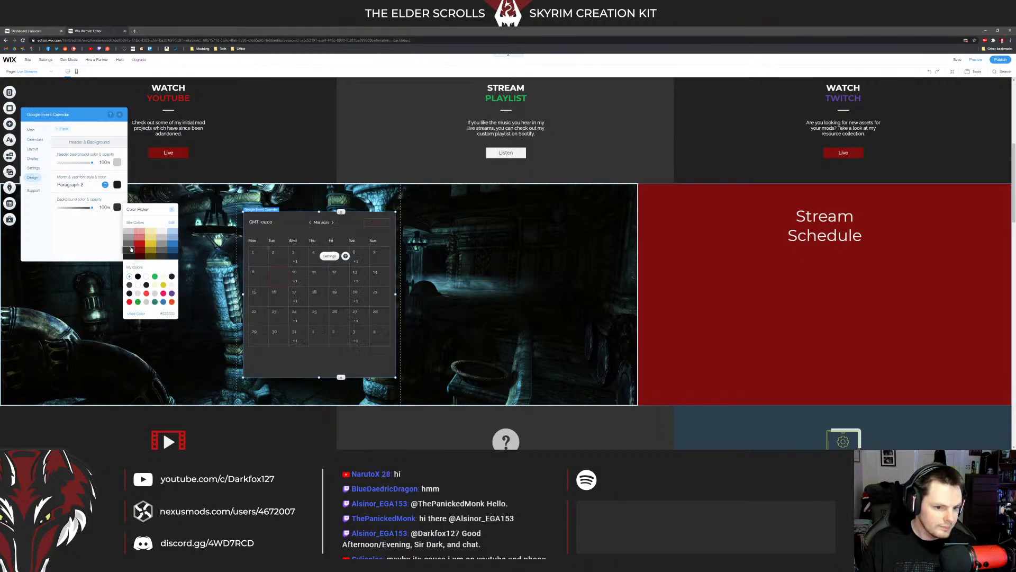
left_click(172, 277)
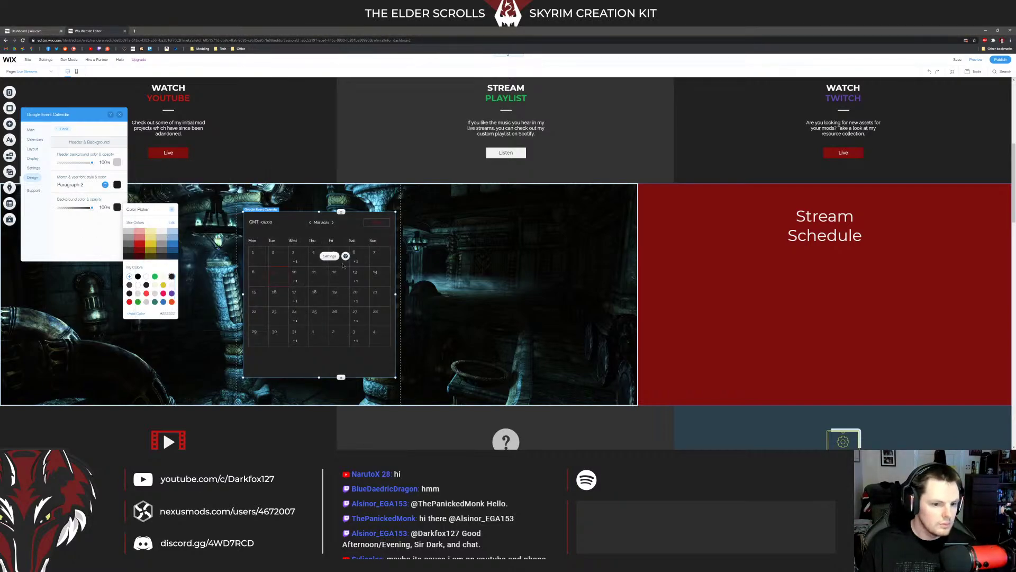
Step: Enlarge the Google Event Calendar and position it centred in the wide picture column so it fits within the strip's height
left_click(305, 260)
left_click_drag(396, 294, 455, 293)
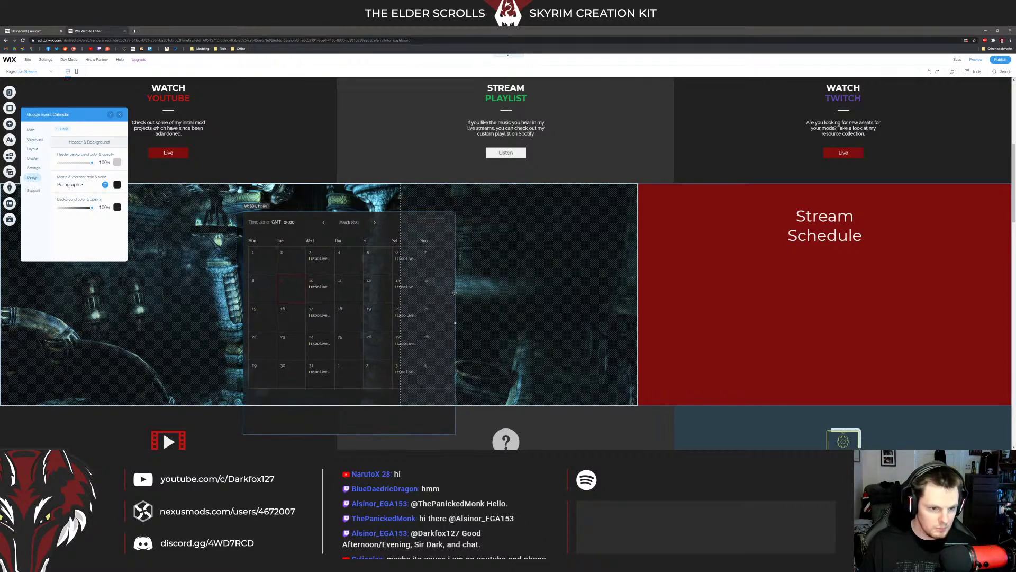
left_click_drag(369, 294, 351, 279)
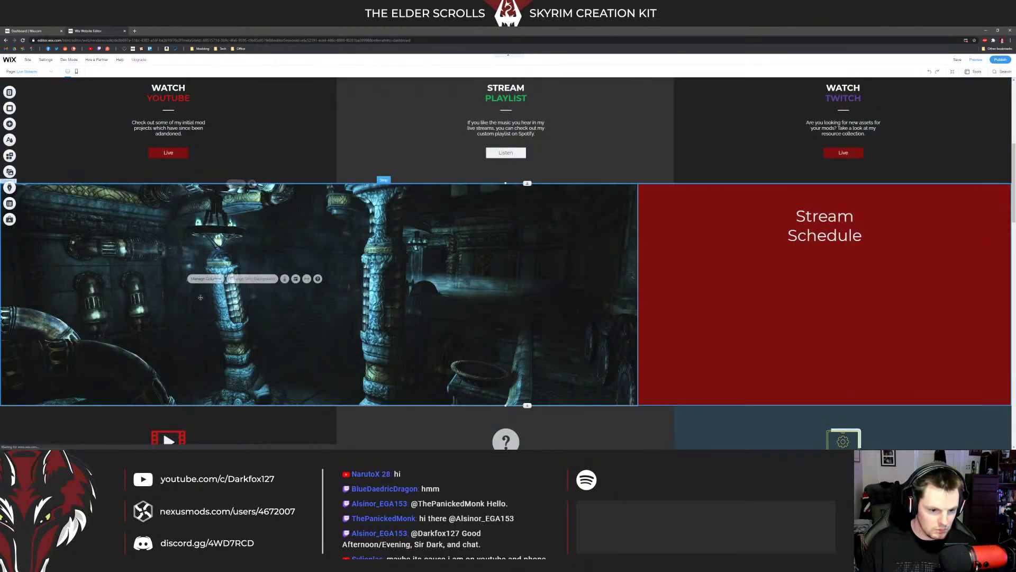
scroll(281, 318, "down", 2)
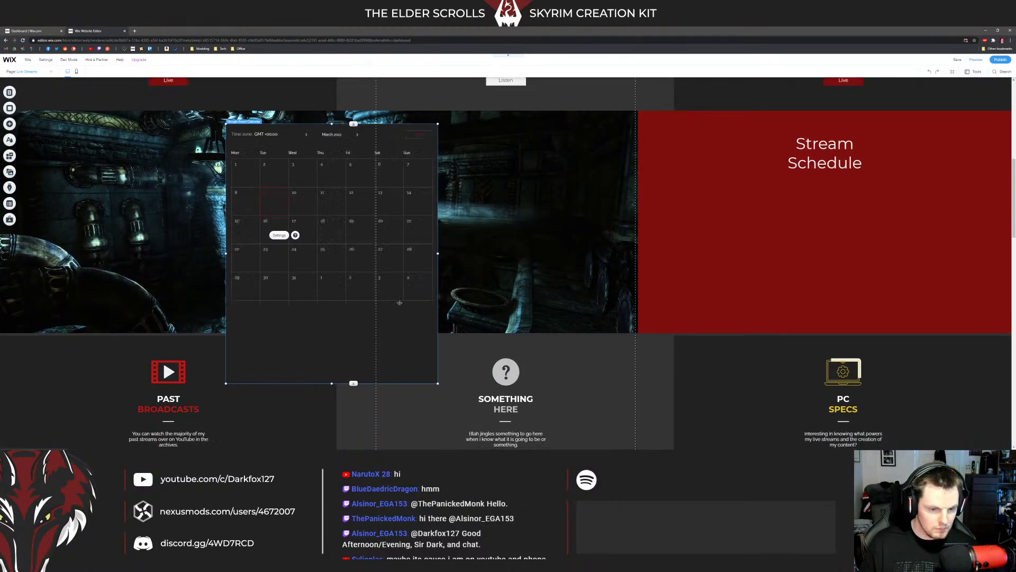
scroll(318, 371, "up", 1)
left_click_drag(331, 394, 331, 394)
left_click_drag(437, 392, 416, 376)
left_click_drag(351, 328, 350, 323)
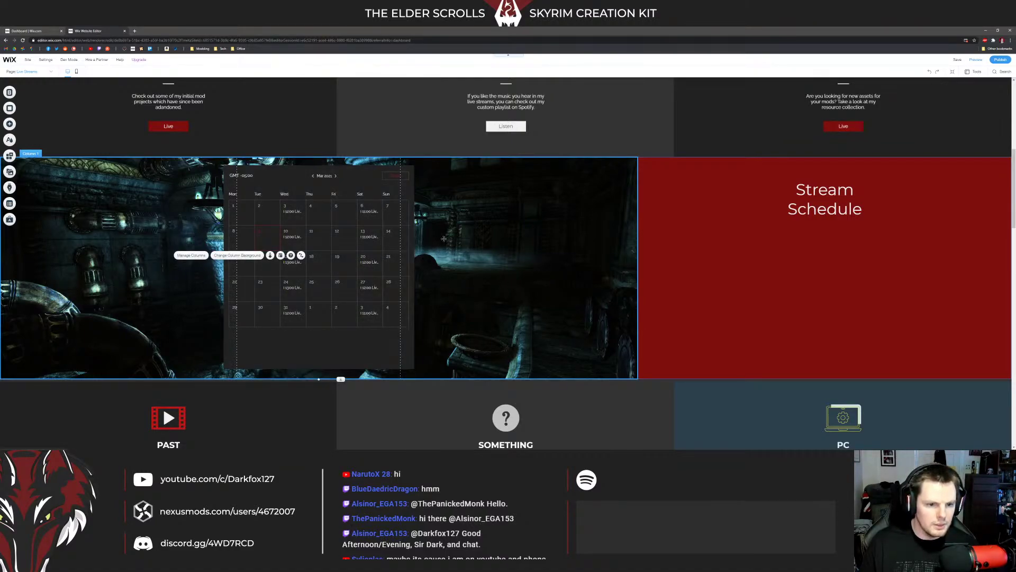
Step: Change the calendar's Today button to the filled rectangular style
double_click(389, 183)
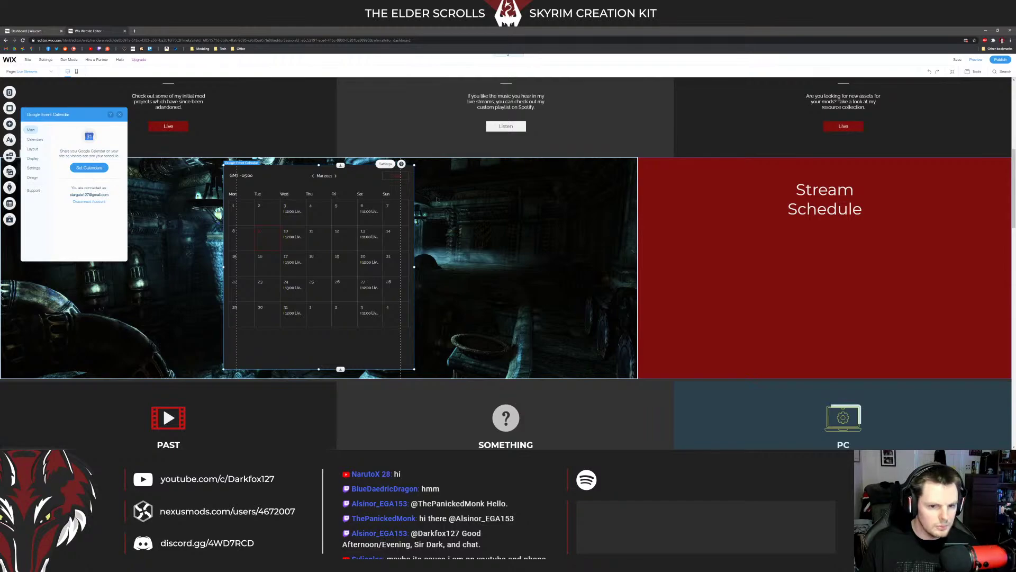
left_click(34, 177)
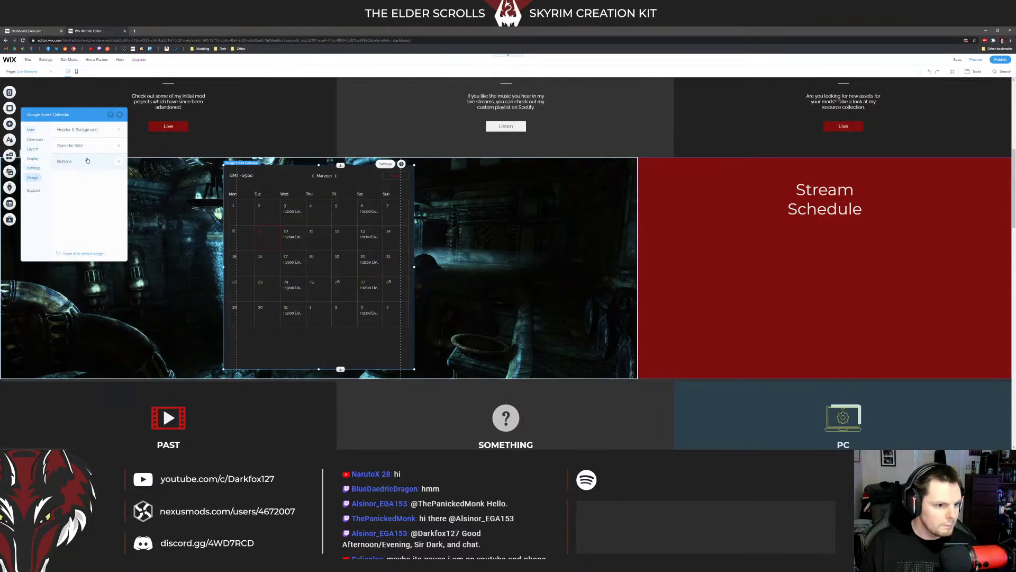
left_click(88, 162)
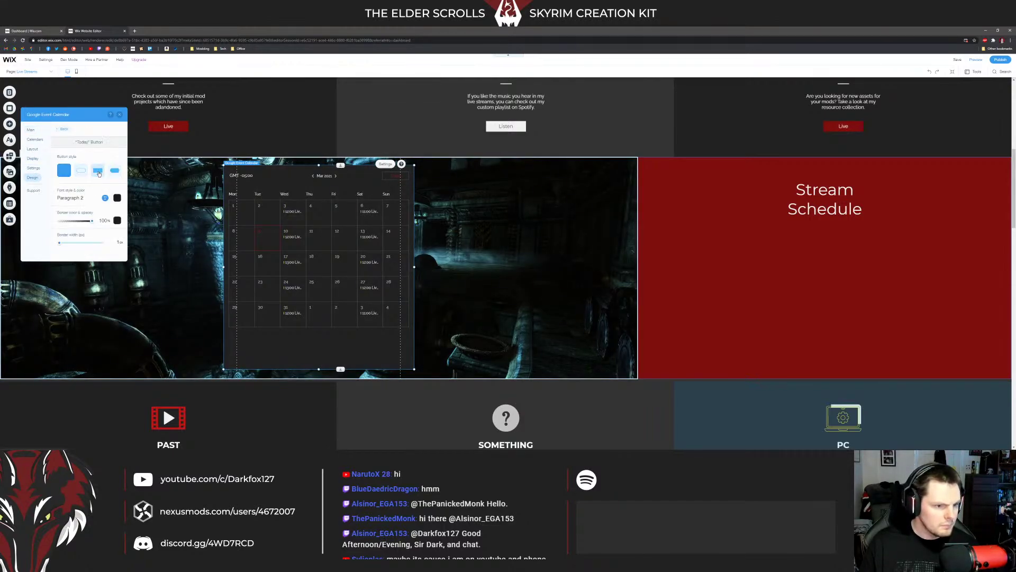
left_click(98, 171)
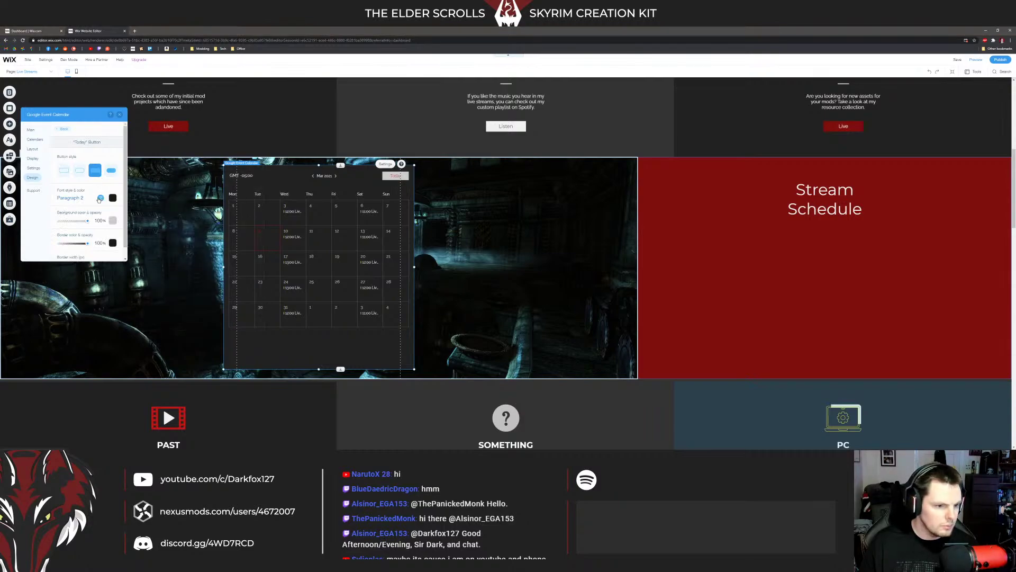
Step: Set the Today button's text to the Heading 4 theme with a font size of 18 px
left_click(73, 199)
left_click(132, 221)
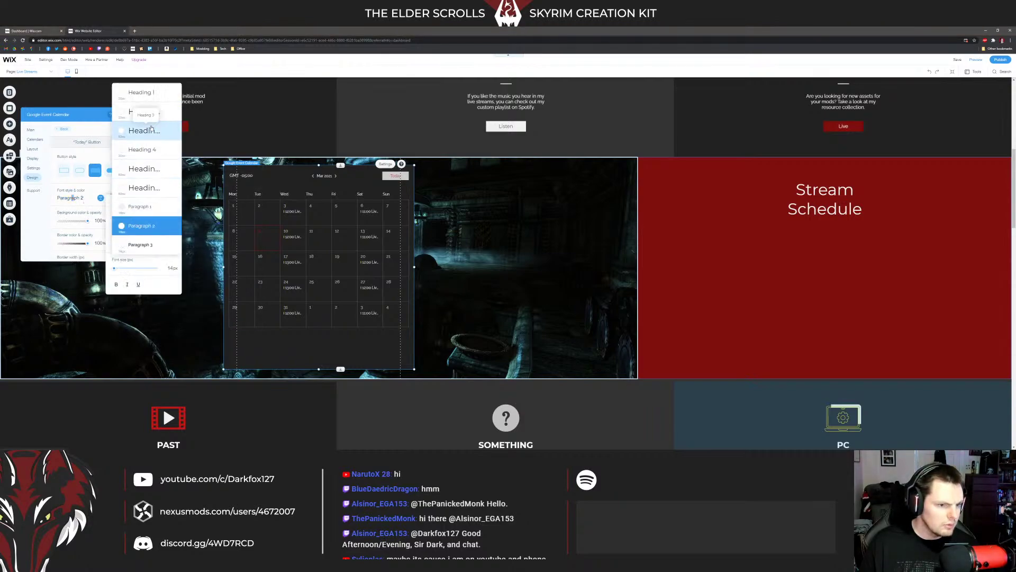
left_click(141, 149)
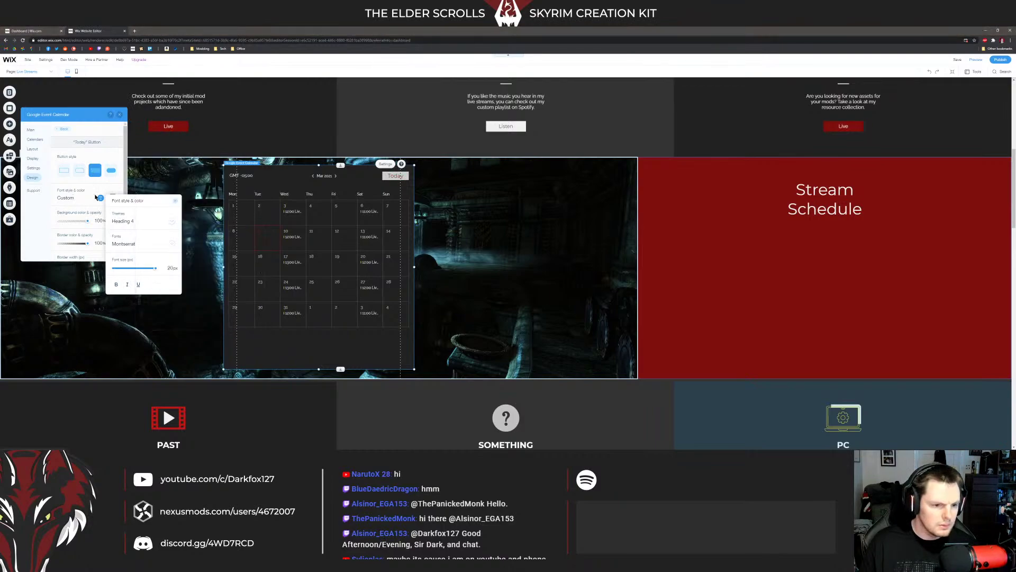
left_click(134, 245)
left_click(135, 245)
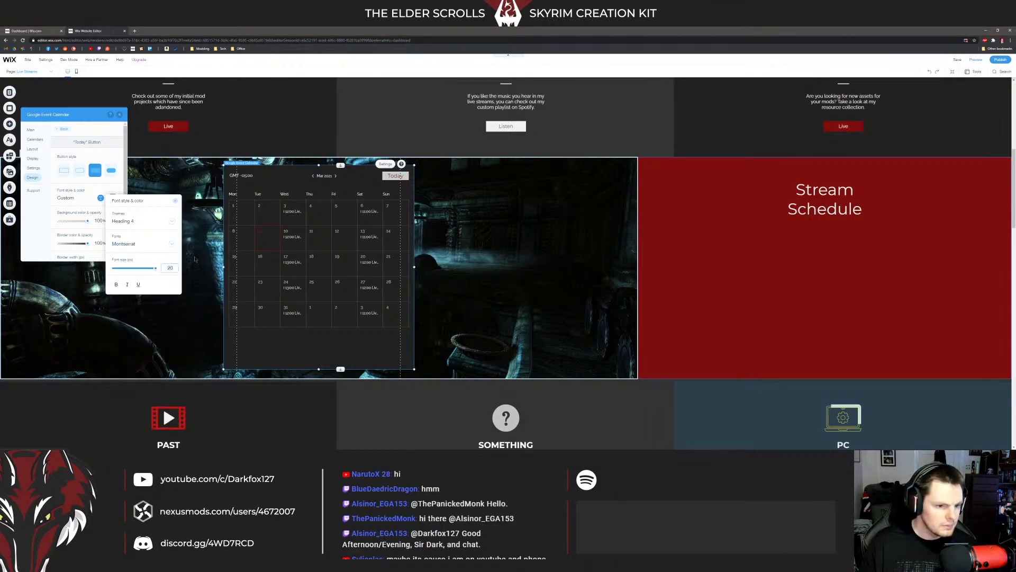
type("18")
key("Return")
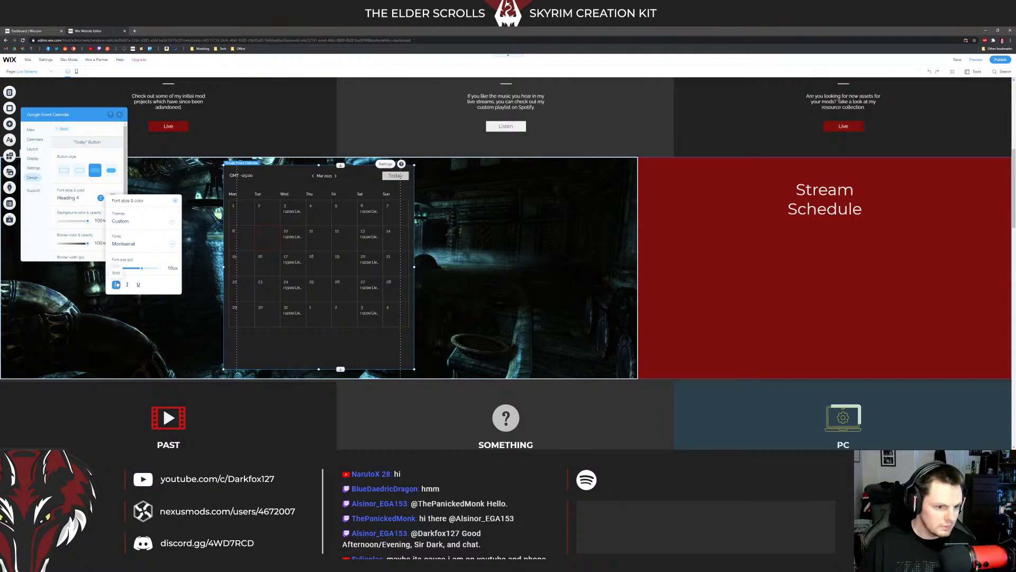
left_click(67, 209)
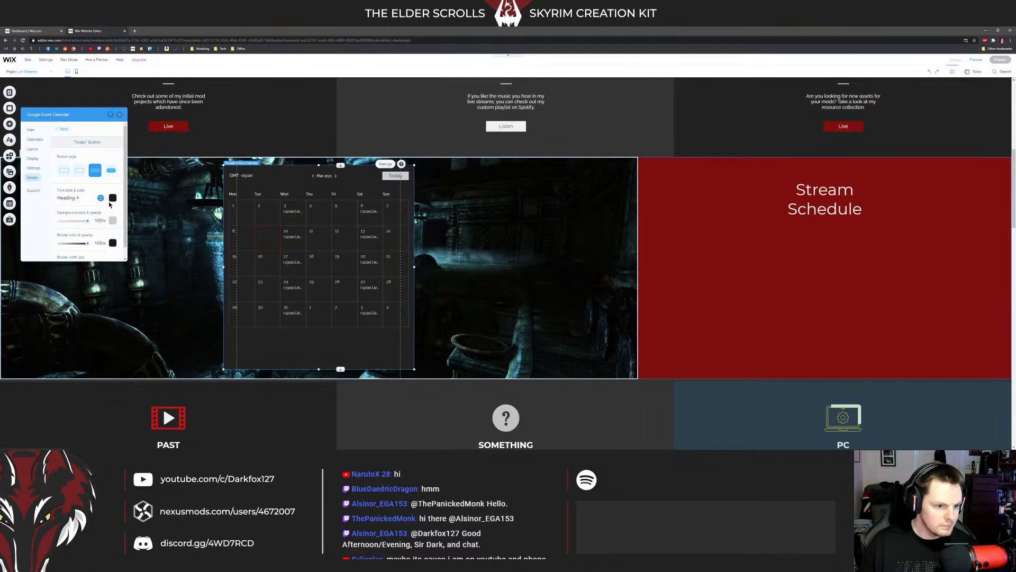
Step: Change the Today button's background colour to near-white
scroll(110, 210, "down", 1)
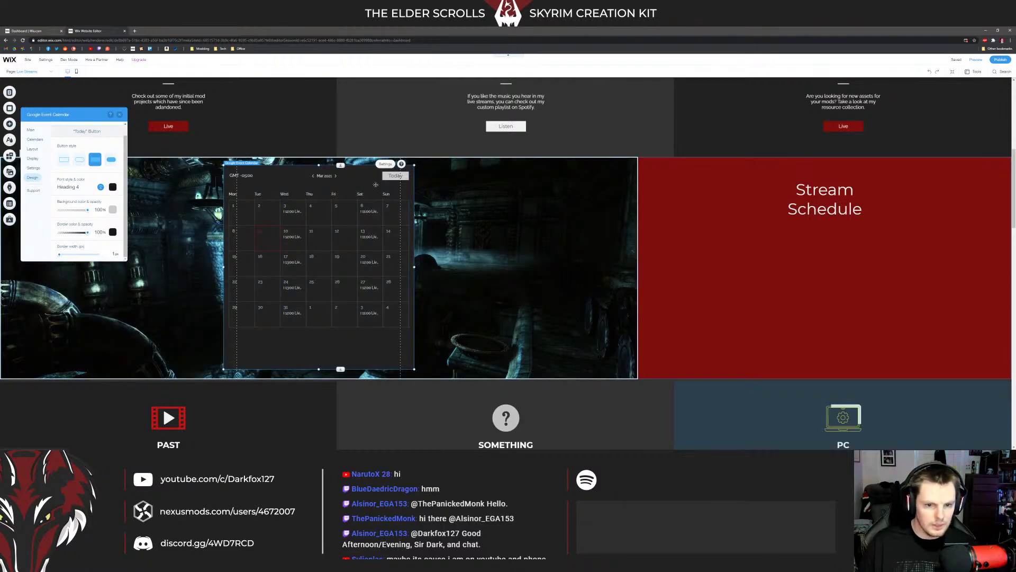
left_click(114, 210)
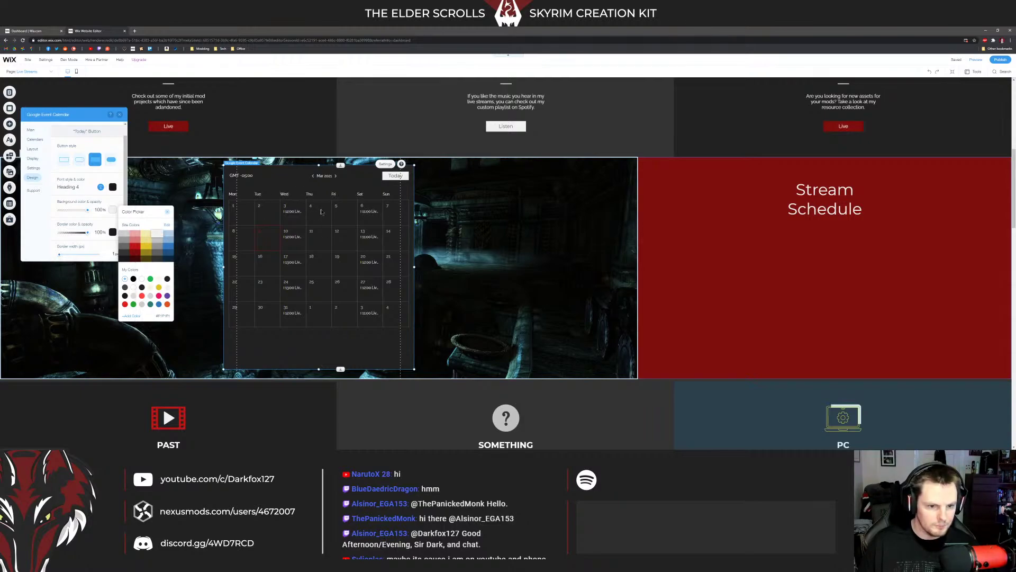
left_click(96, 177)
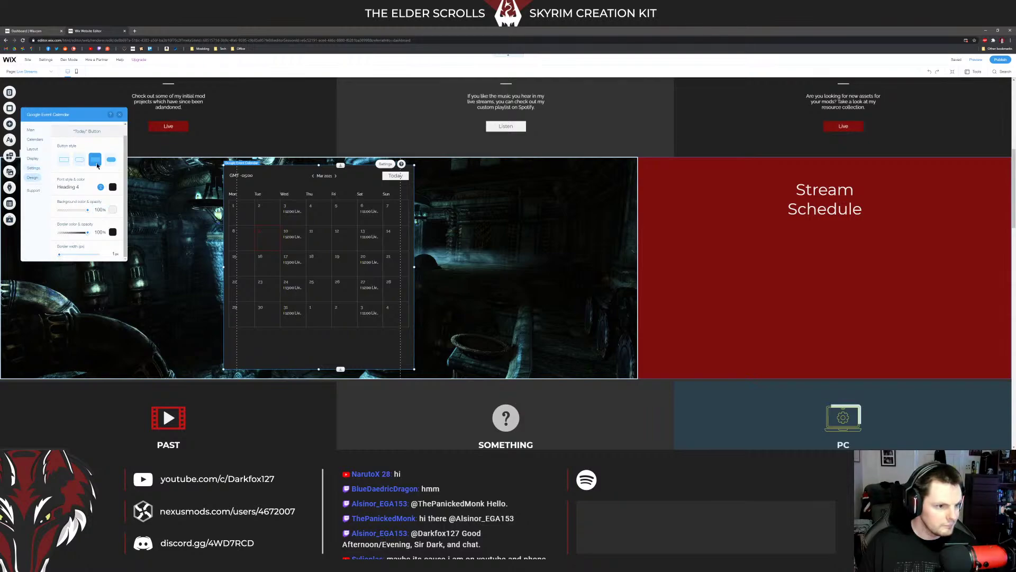
Step: Examine the Google Event Calendar's design settings for the calendar grid, text styles, event colours, and header and background
left_click(59, 130)
left_click(72, 145)
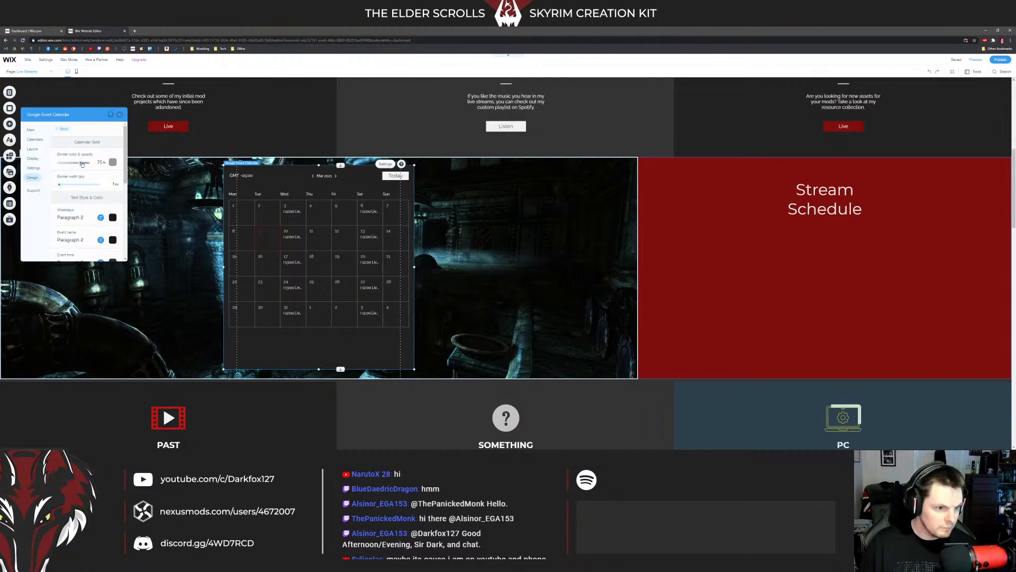
scroll(82, 164, "down", 3)
left_click(75, 138)
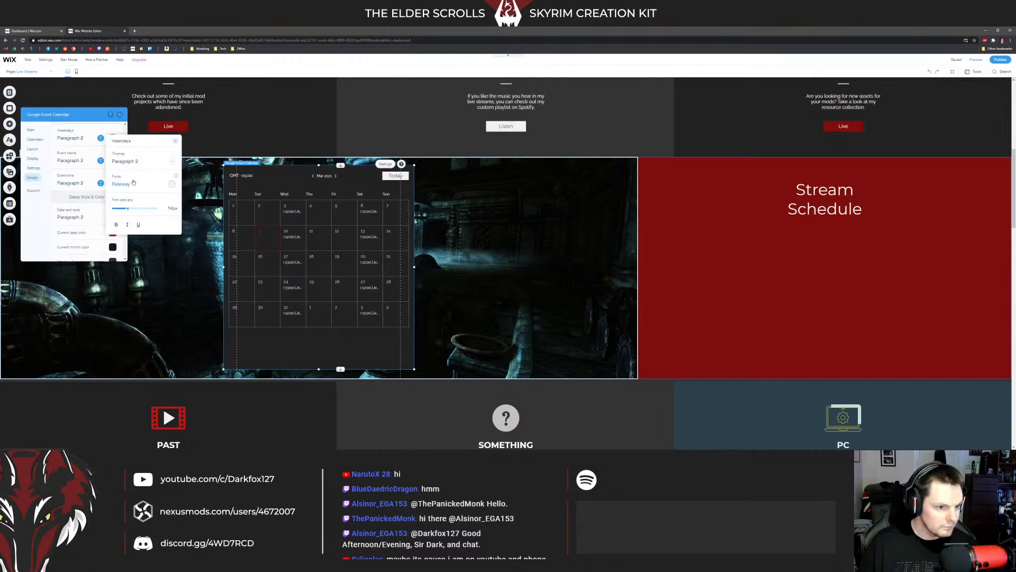
left_click(68, 167)
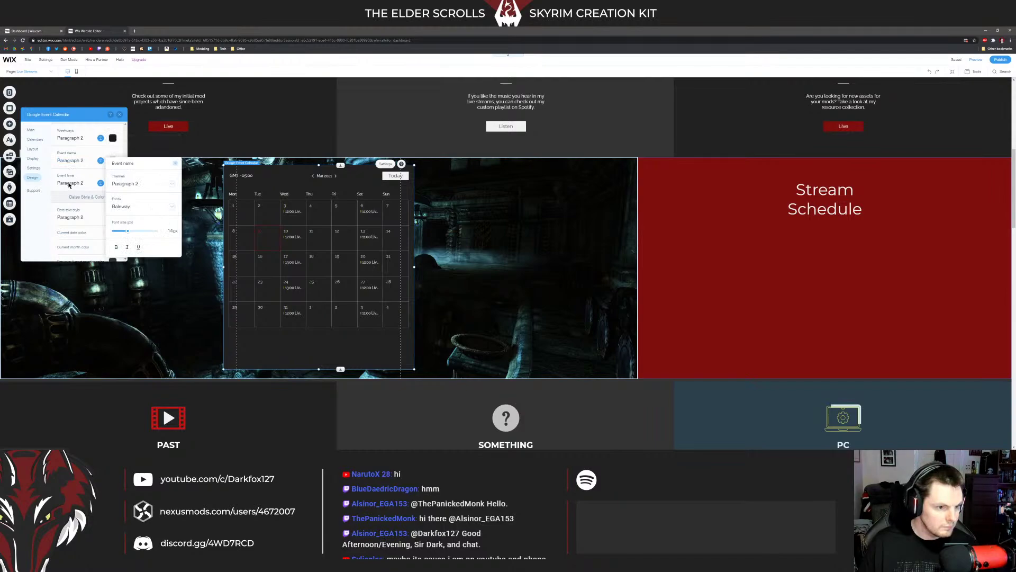
left_click(68, 184)
scroll(69, 185, "down", 1)
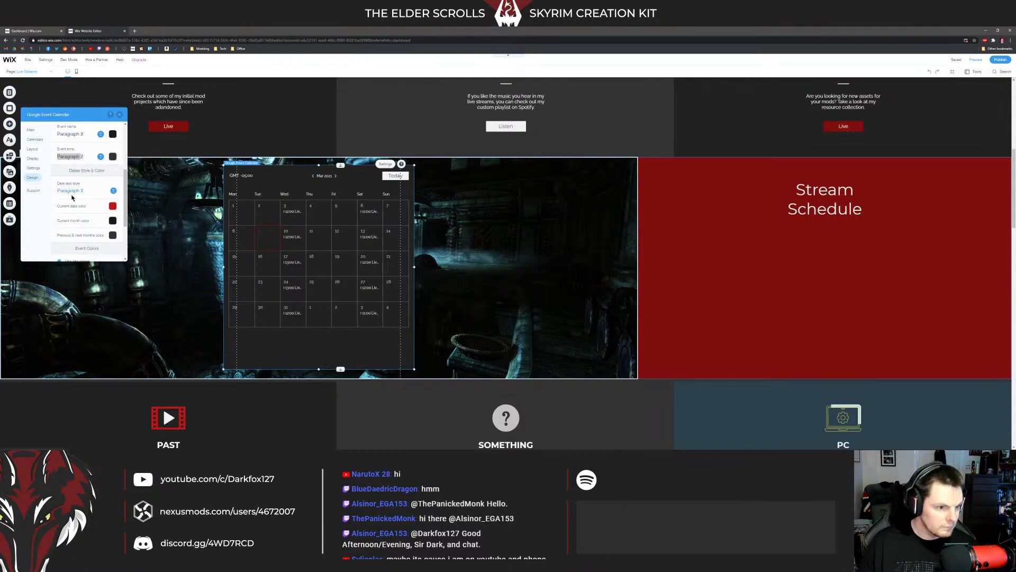
left_click(72, 191)
left_click(77, 192)
scroll(77, 194, "down", 3)
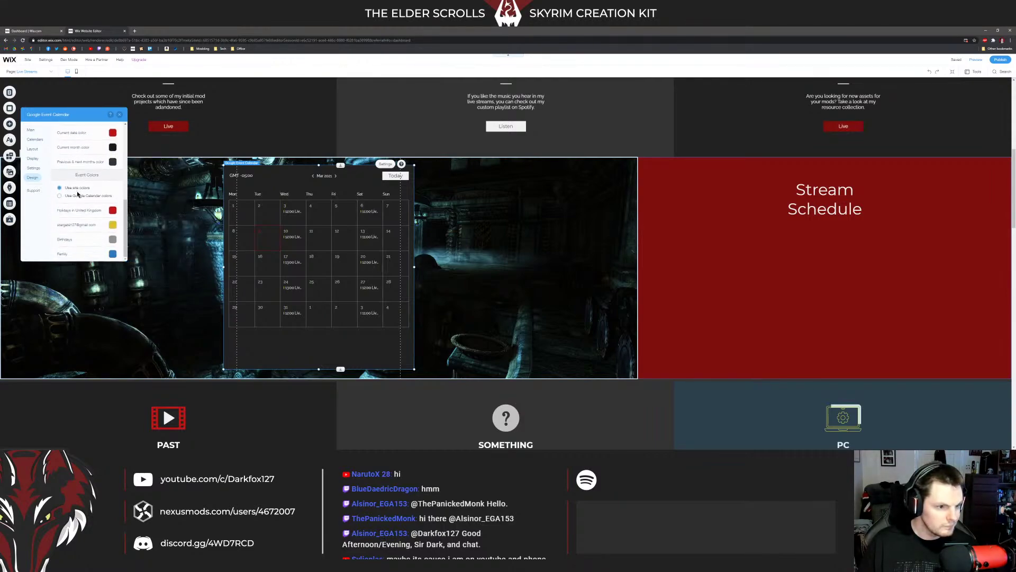
scroll(79, 196, "up", 5)
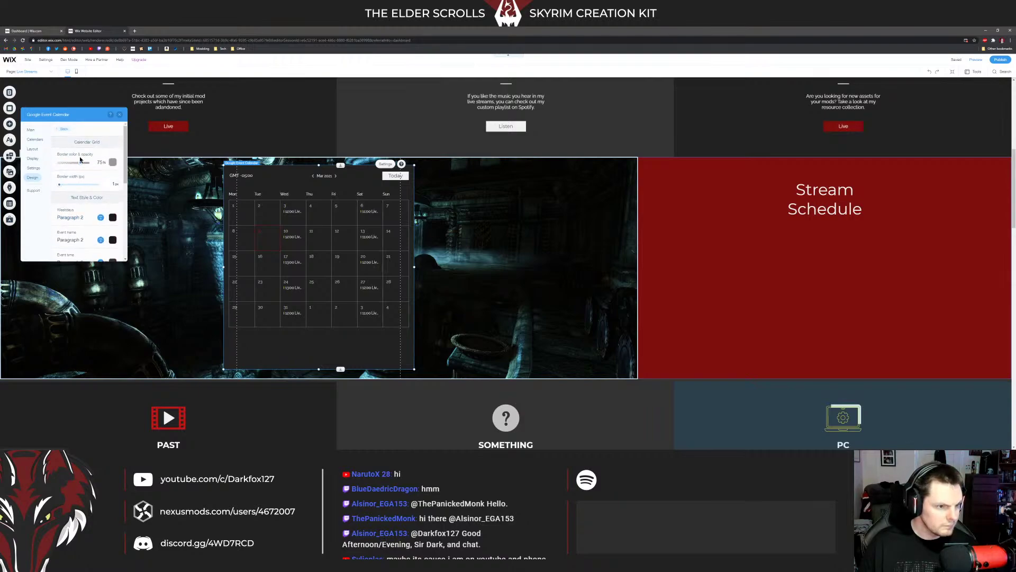
left_click(62, 130)
left_click(80, 130)
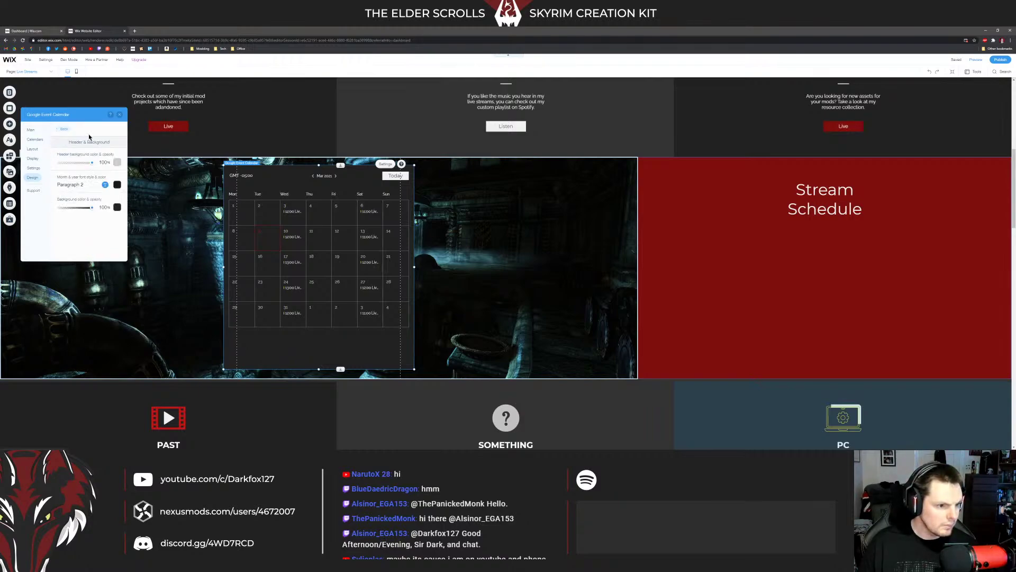
left_click(81, 185)
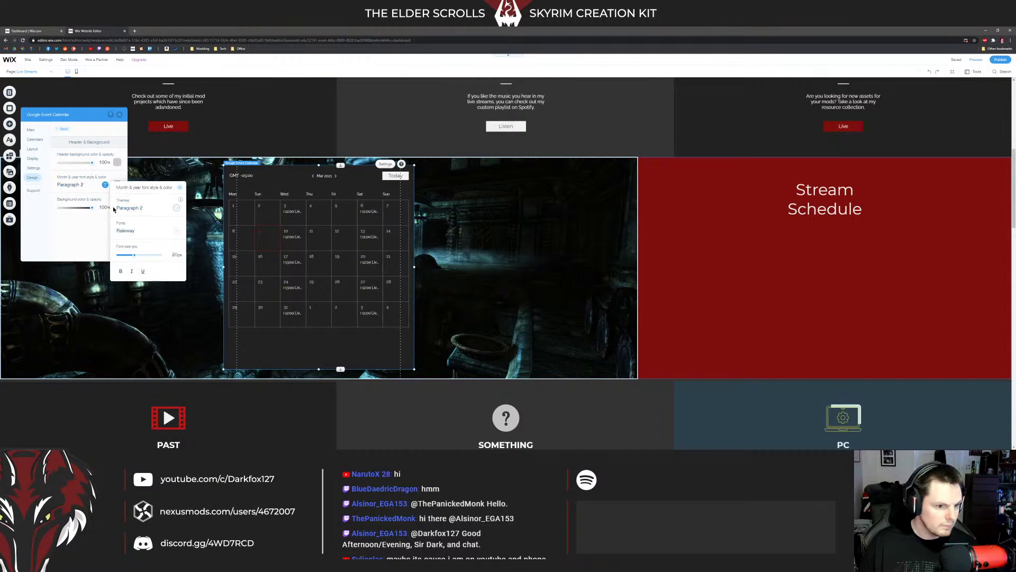
left_click(82, 241)
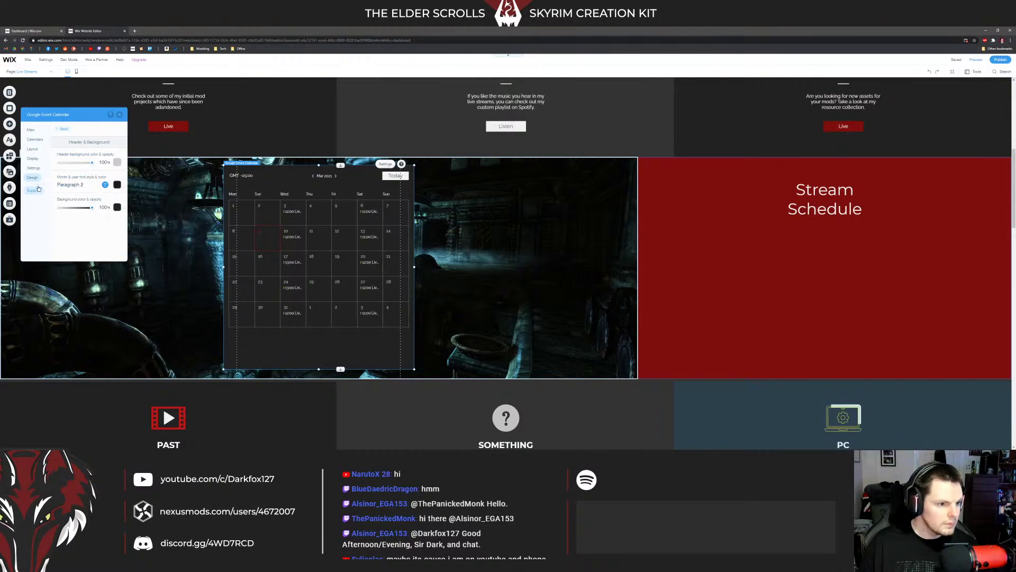
left_click(120, 115)
Step: Delete the green Spotify Music Playlists box from the Chat Commands strip
left_click(723, 228)
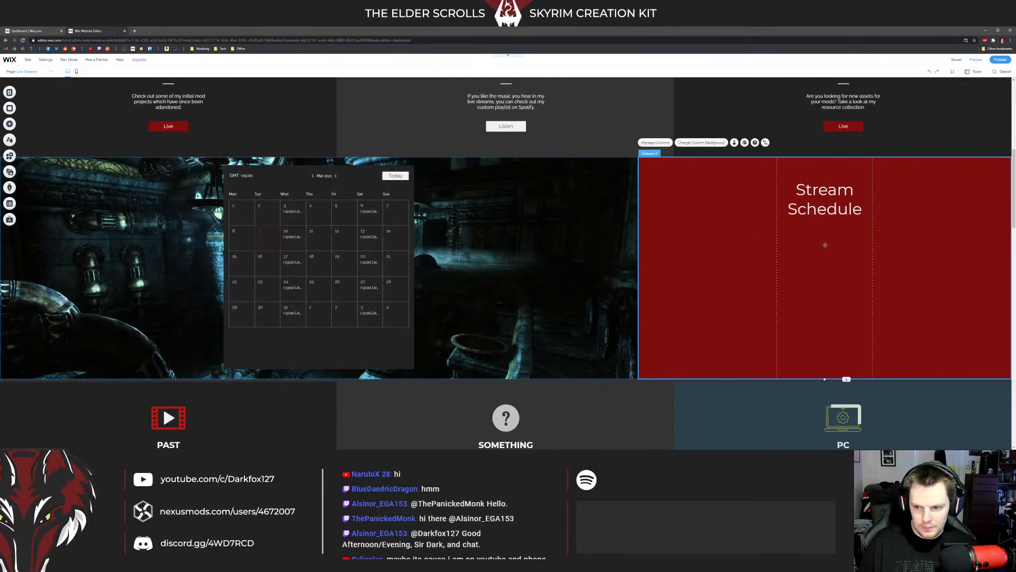
left_click(786, 229)
scroll(725, 256, "up", 5)
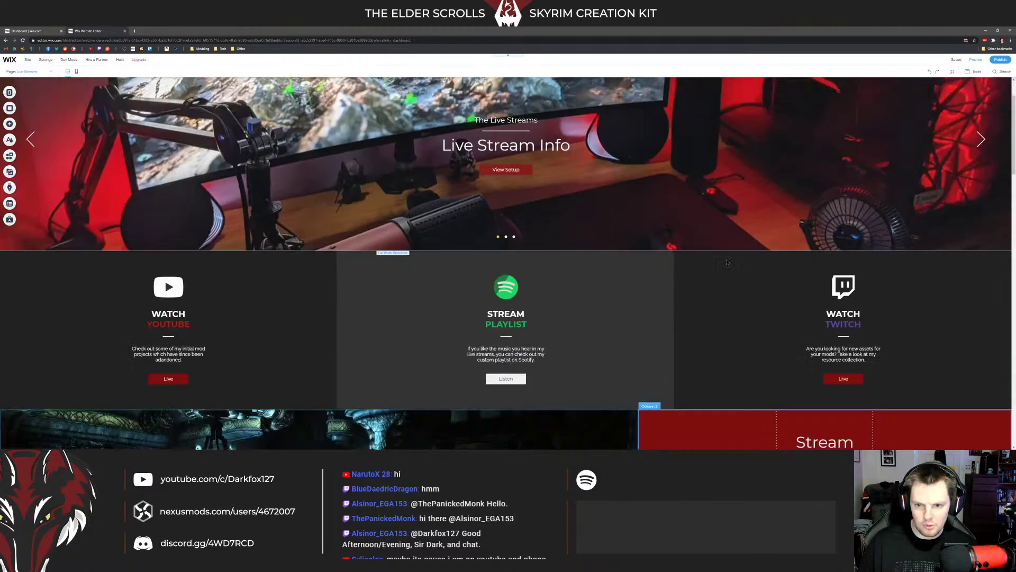
scroll(688, 252, "down", 5)
scroll(687, 251, "down", 3)
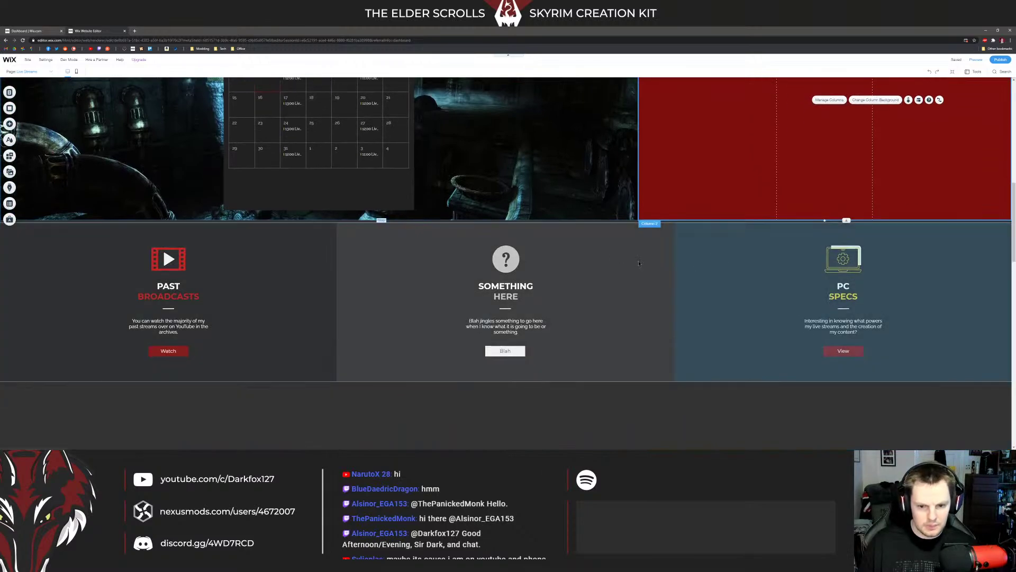
scroll(681, 275, "up", 4)
scroll(529, 238, "down", 8)
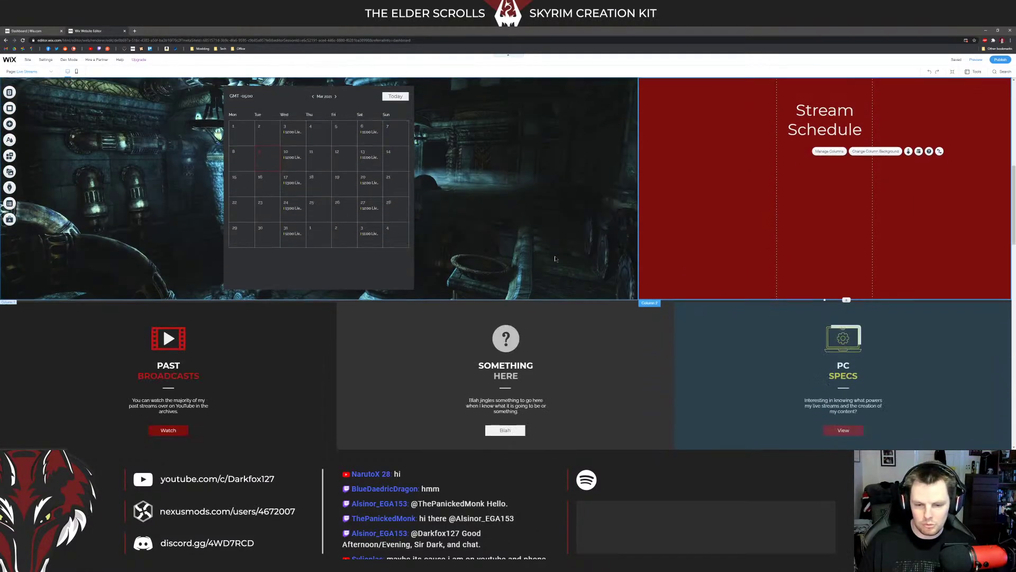
left_click(586, 280)
scroll(586, 280, "down", 3)
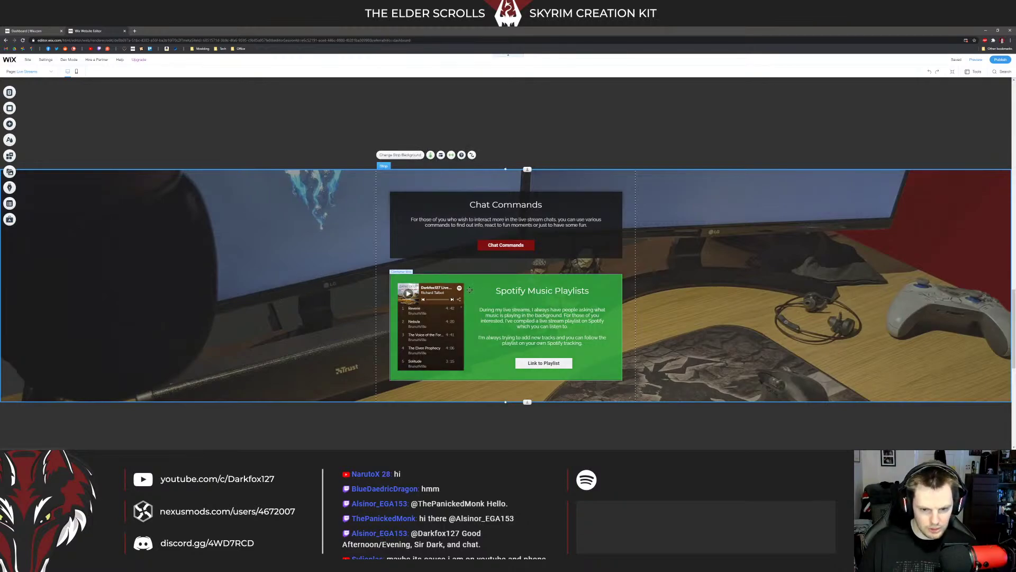
left_click(484, 286)
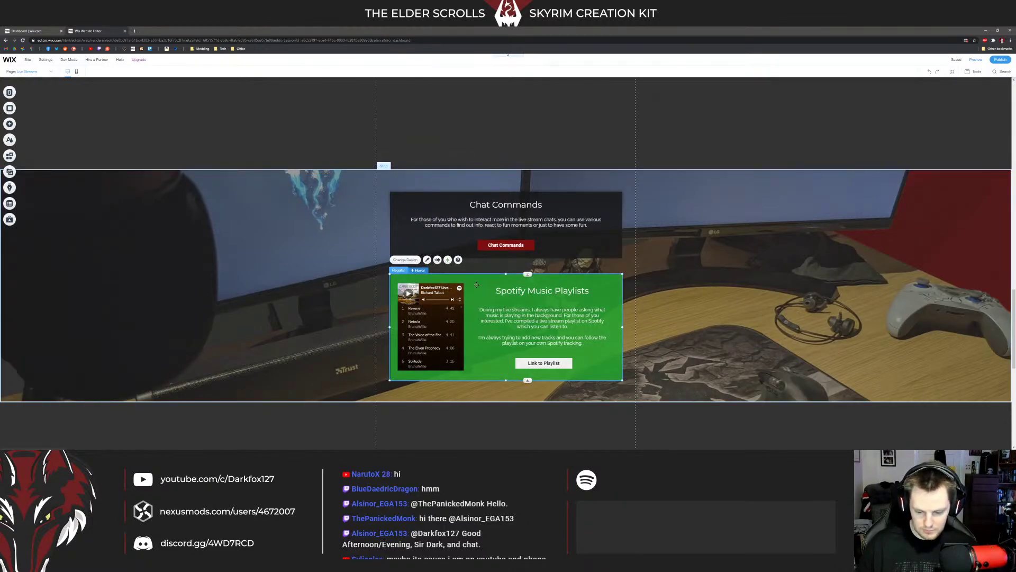
key("Delete")
Step: Duplicate the Stream Schedule strip with its picture column and red title column
left_click(426, 245)
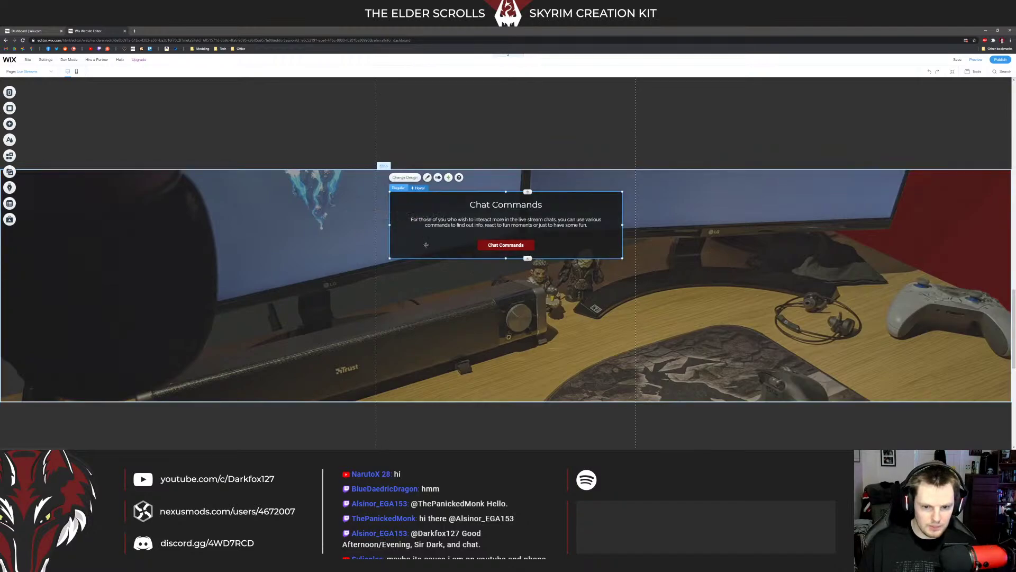
scroll(435, 262, "up", 3)
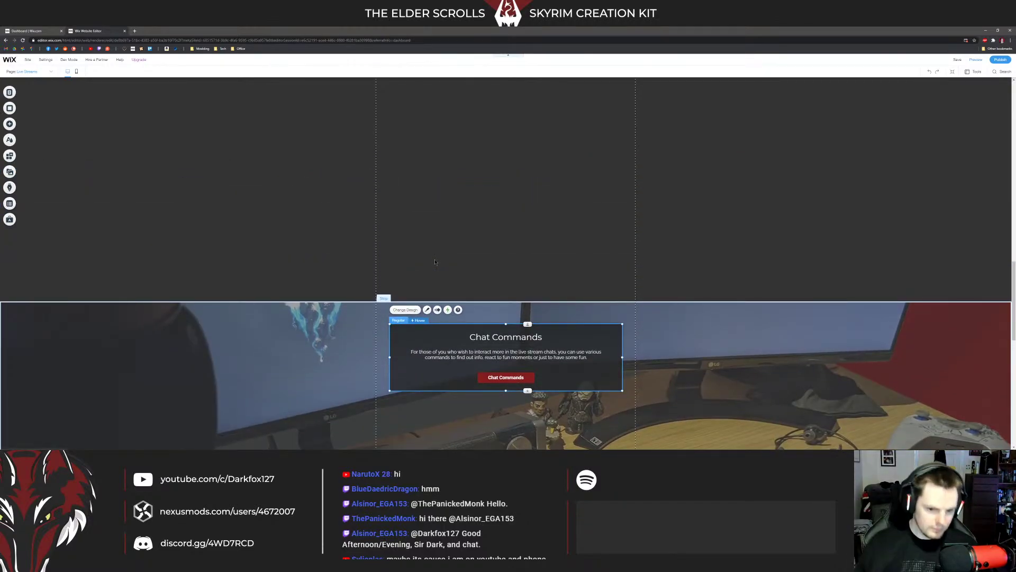
scroll(435, 262, "up", 8)
scroll(429, 232, "up", 4)
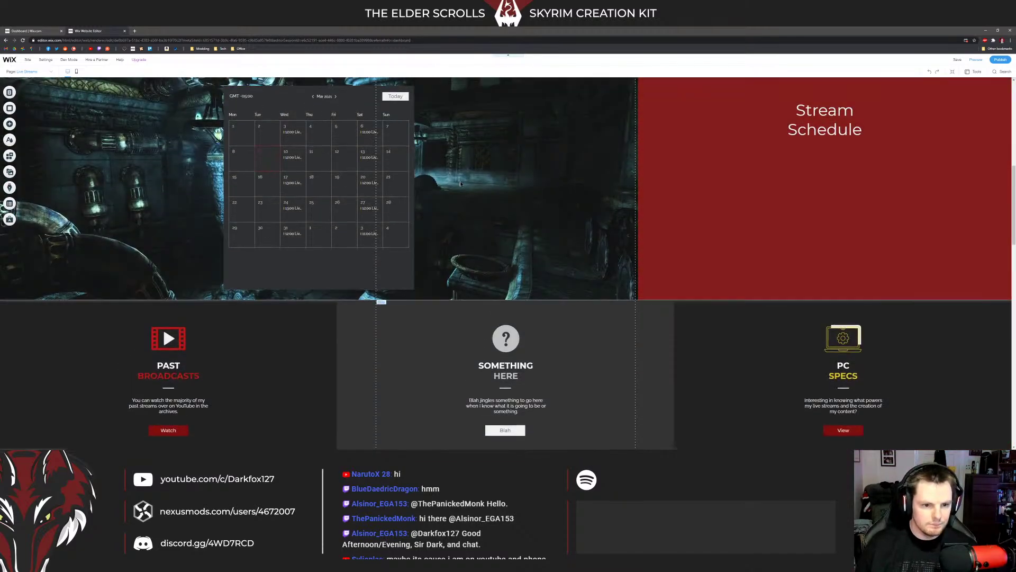
left_click(485, 196)
scroll(487, 194, "down", 10)
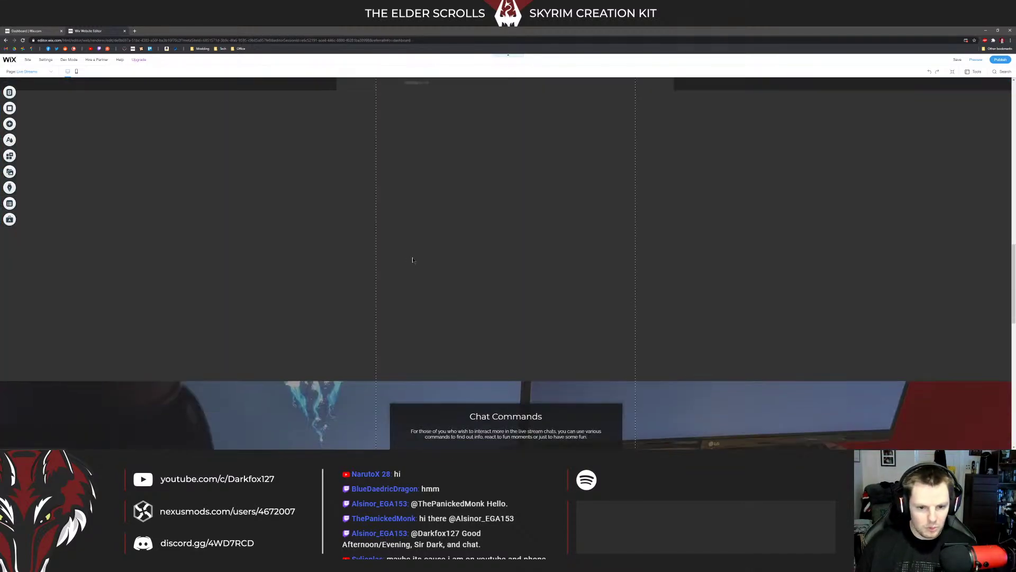
key("ctrl+v")
Step: Remove the calendar from the duplicated strip and position the strip directly below the Past Broadcasts, Something Here and PC Specs row
left_click_drag(346, 172, 351, 265)
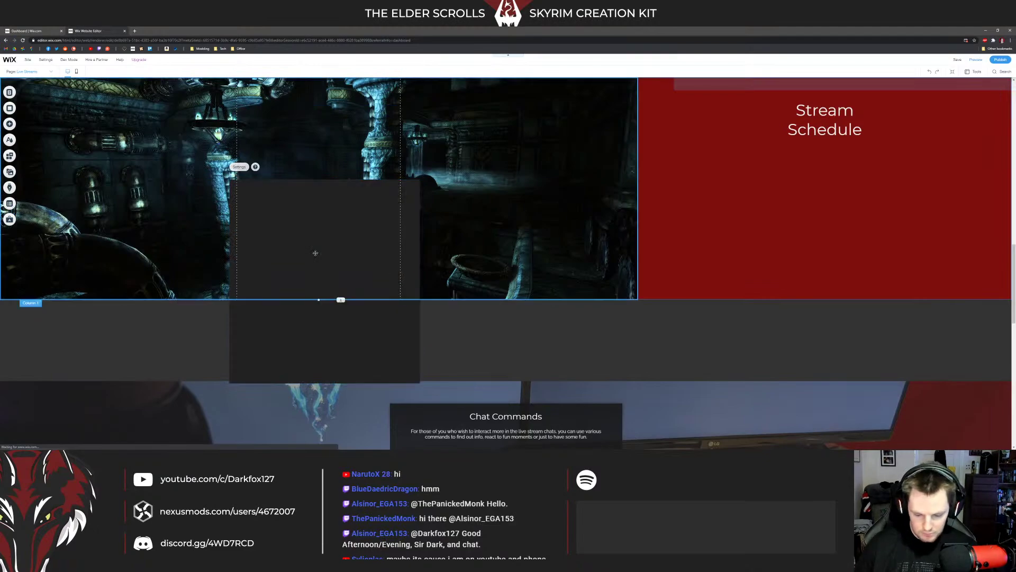
key("Delete")
left_click_drag(222, 164, 198, 277)
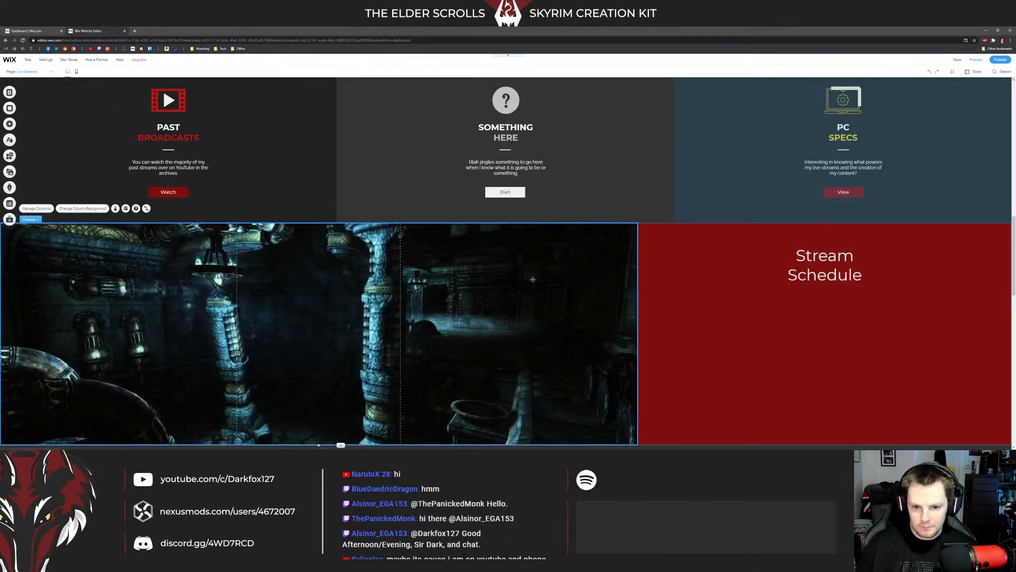
Step: Change the duplicated strip's wide column background to Riverwood.png from the Special Edition Mod List folder in the site files
double_click(529, 279)
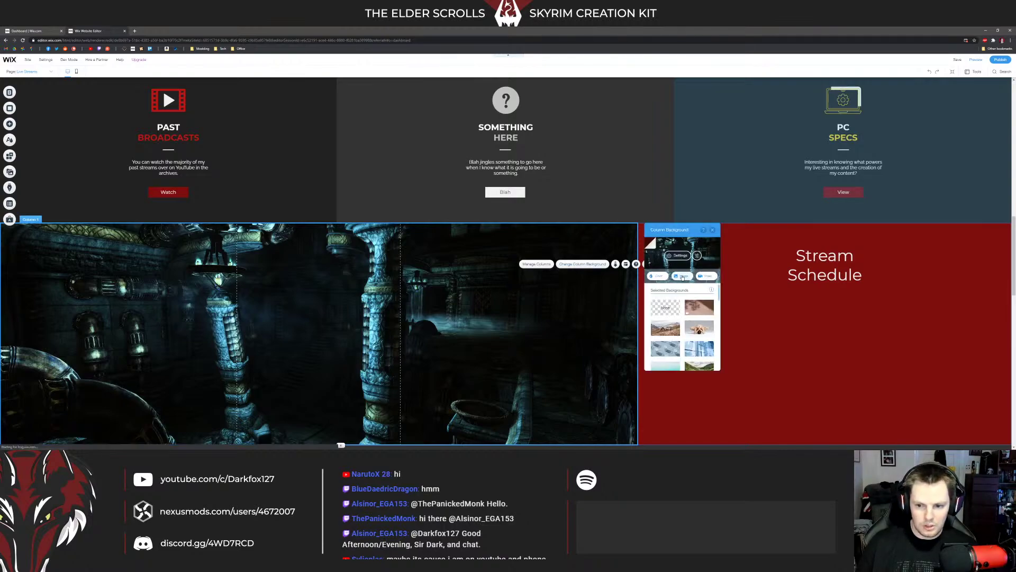
left_click(682, 276)
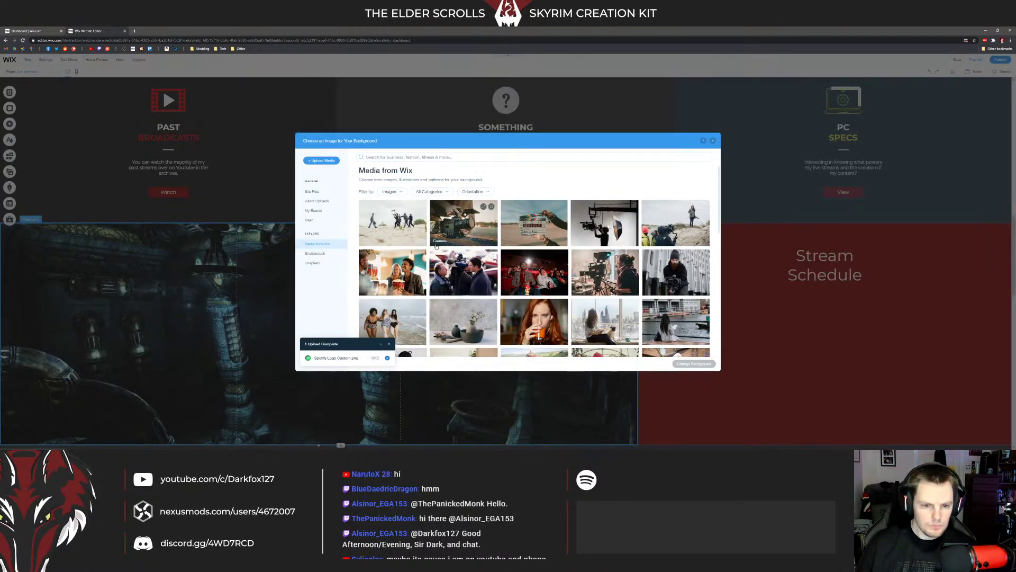
left_click(313, 191)
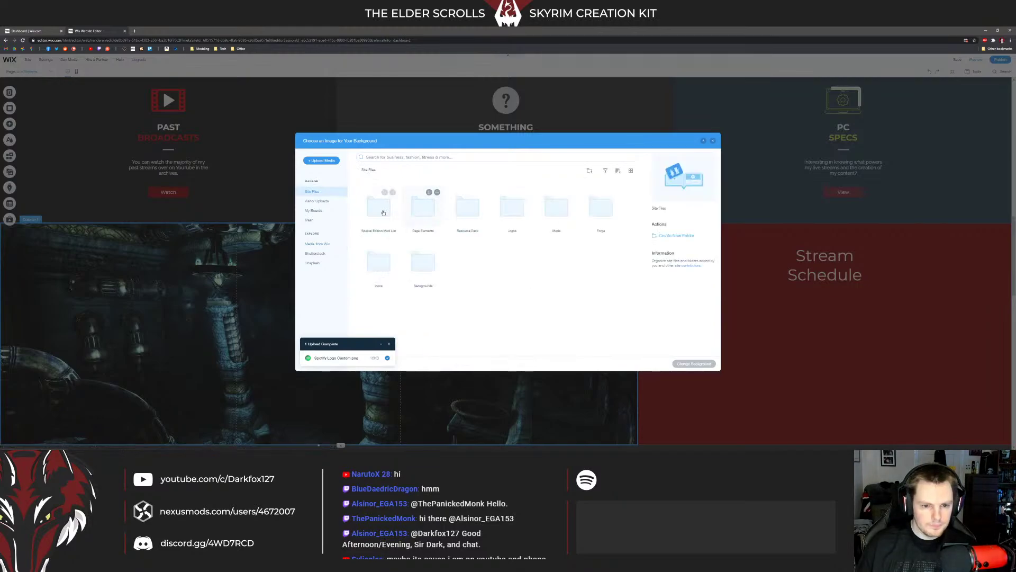
double_click(383, 212)
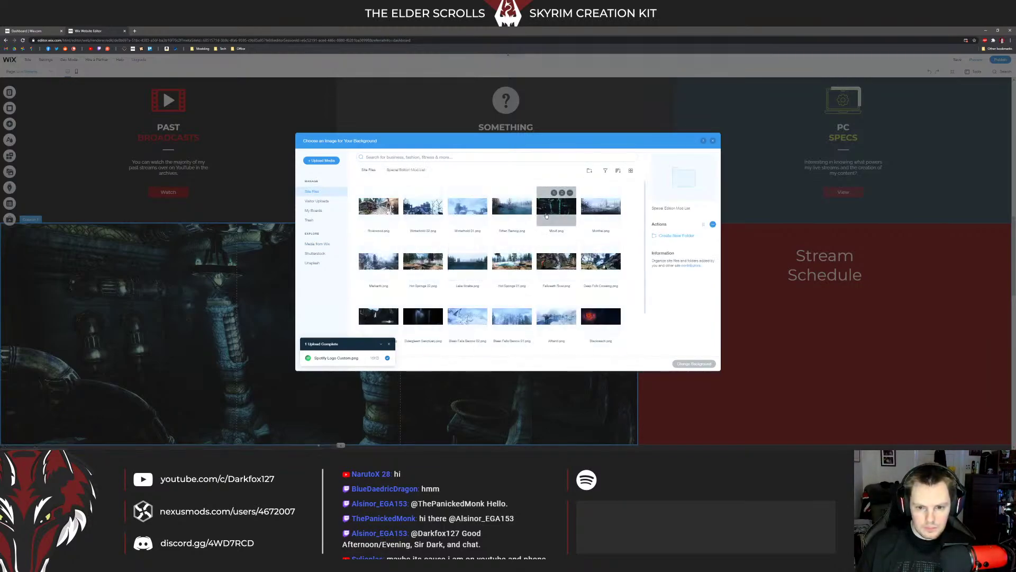
scroll(550, 223, "down", 1)
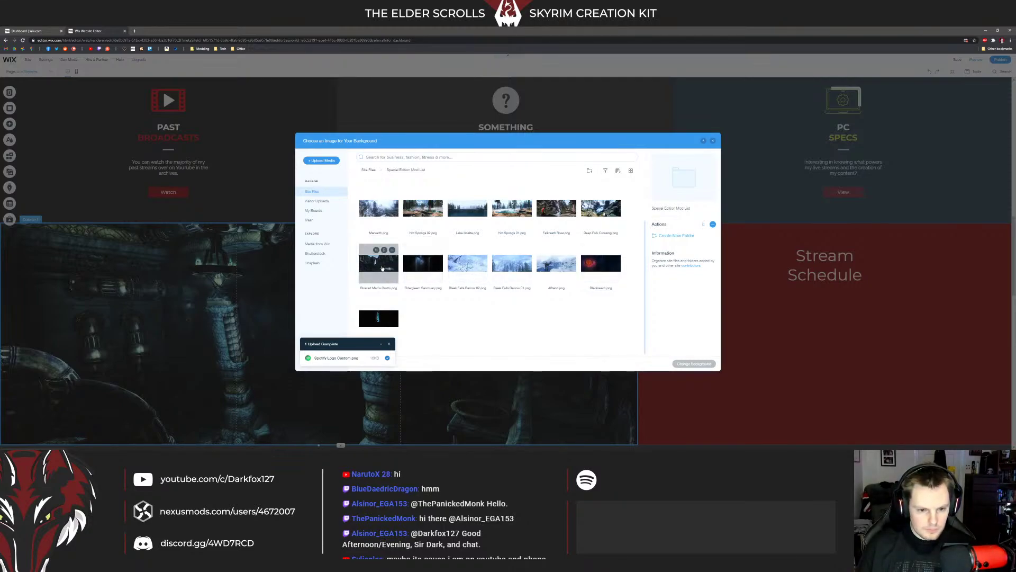
scroll(387, 269, "up", 1)
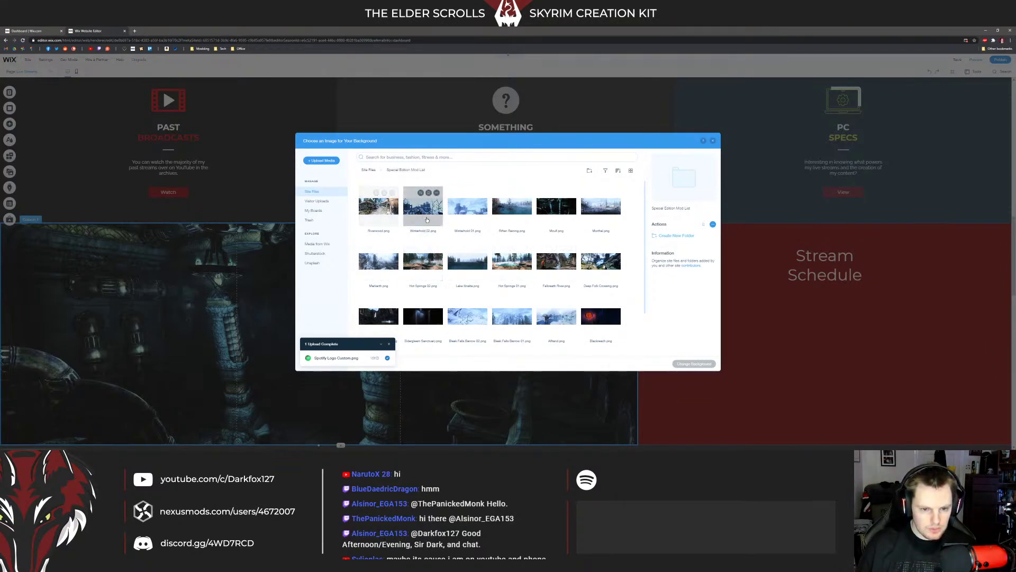
left_click(379, 209)
left_click(694, 364)
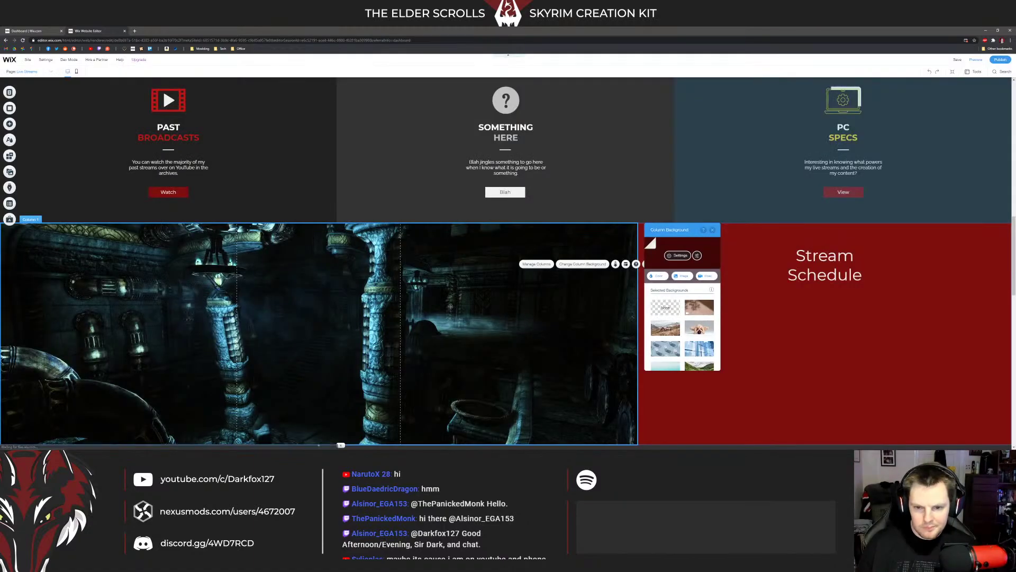
Step: Set the village background's image opacity to 75% and the colour behind the image to near-black
scroll(437, 299, "down", 1)
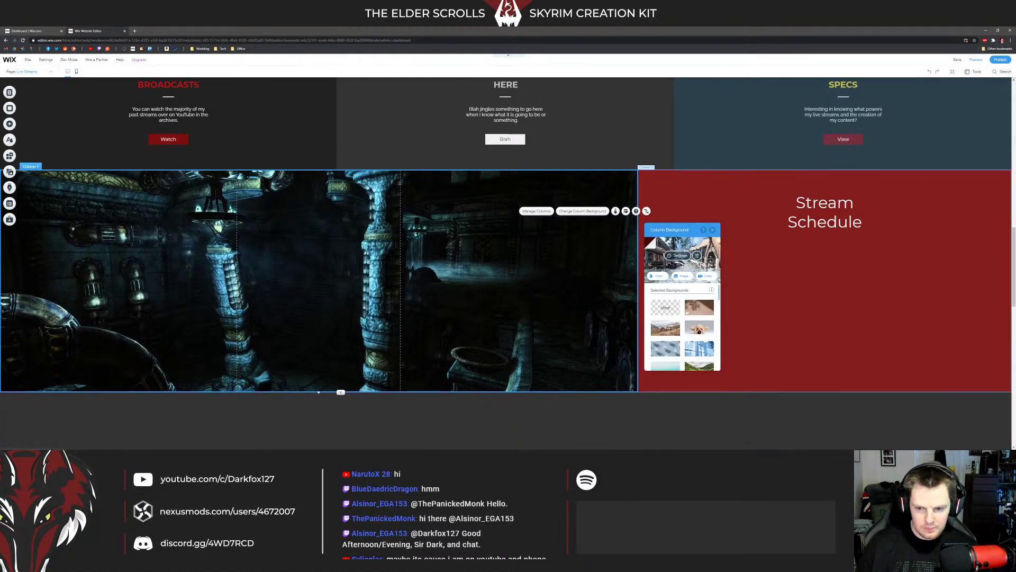
left_click(681, 255)
left_click_drag(694, 267, 684, 270)
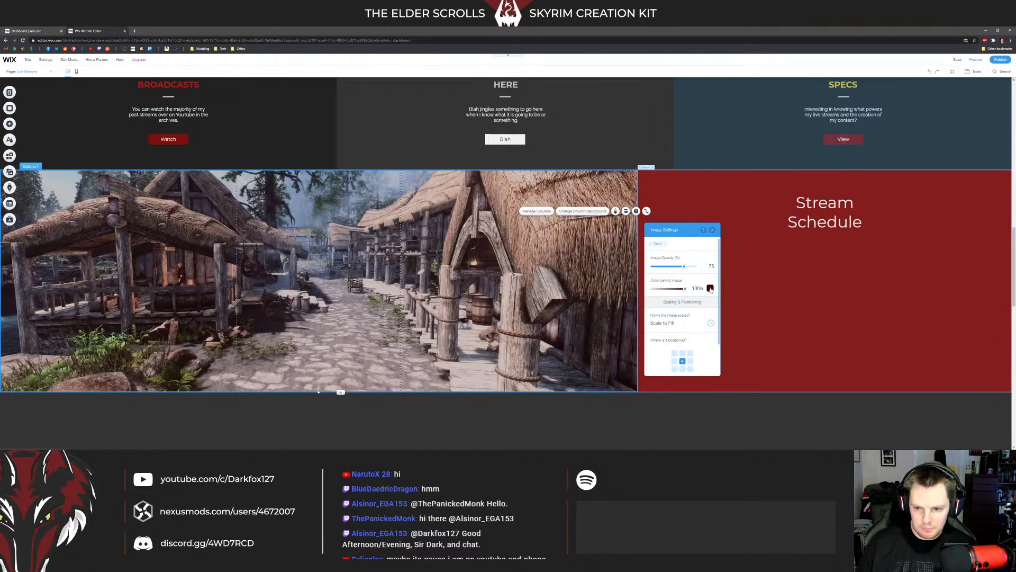
left_click(710, 287)
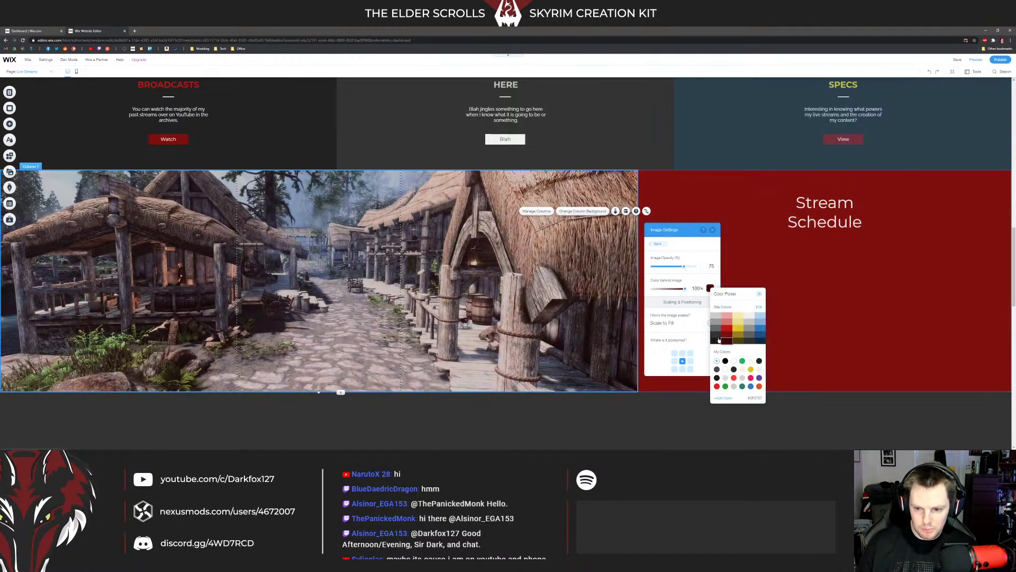
left_click(556, 303)
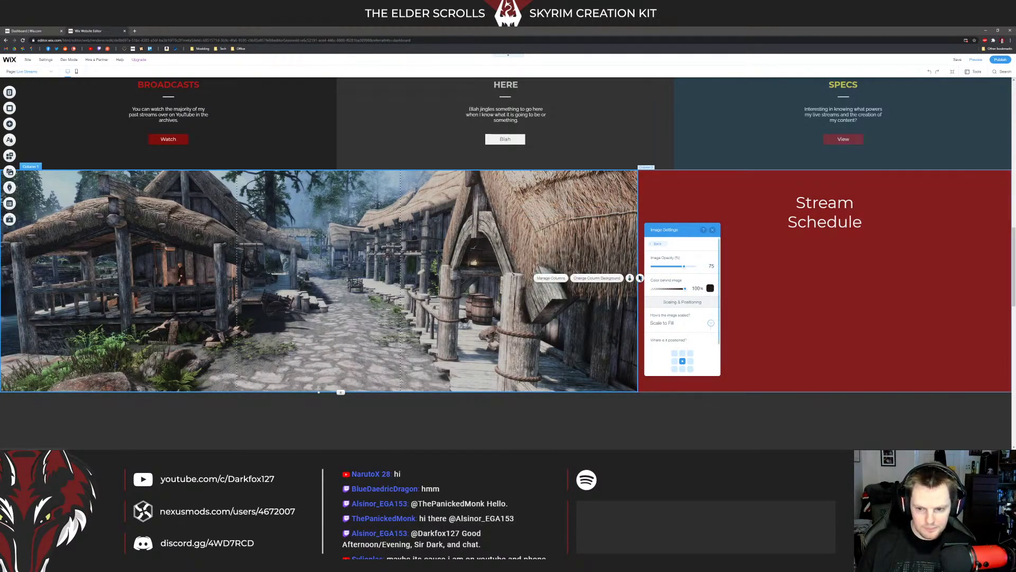
left_click(735, 246)
Step: Delete the old Chat Commands strip with the desk photo background
scroll(651, 250, "down", 5)
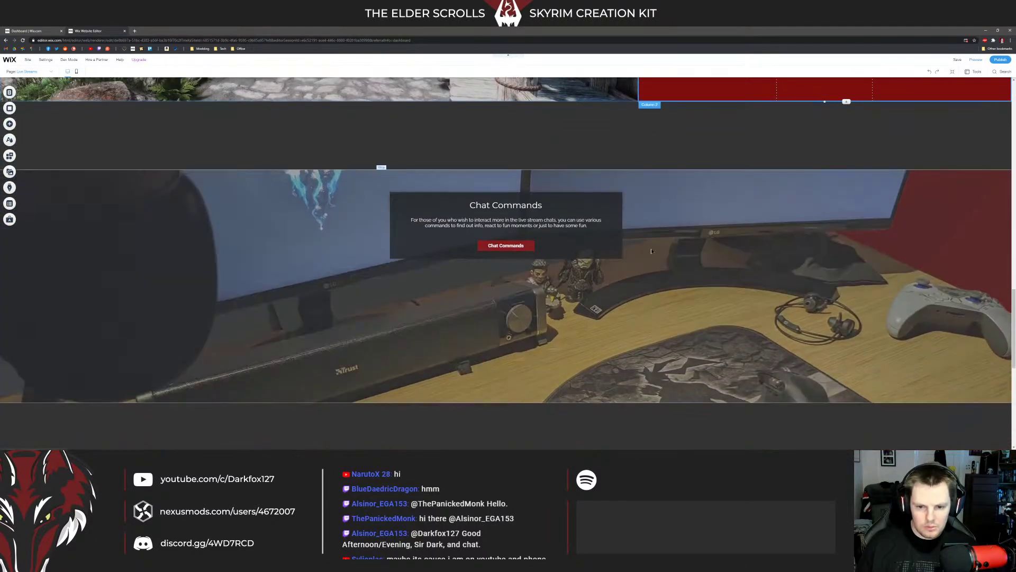
left_click(652, 251)
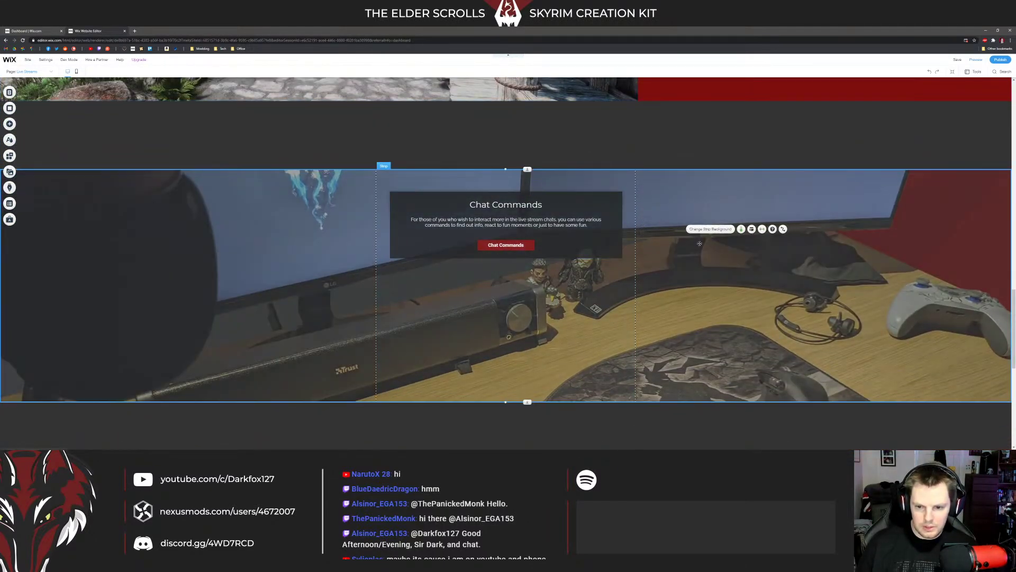
key("Delete")
Step: Change the heading in the duplicated strip's red column to "Chat Commands"
scroll(699, 246, "up", 5)
left_click(805, 183)
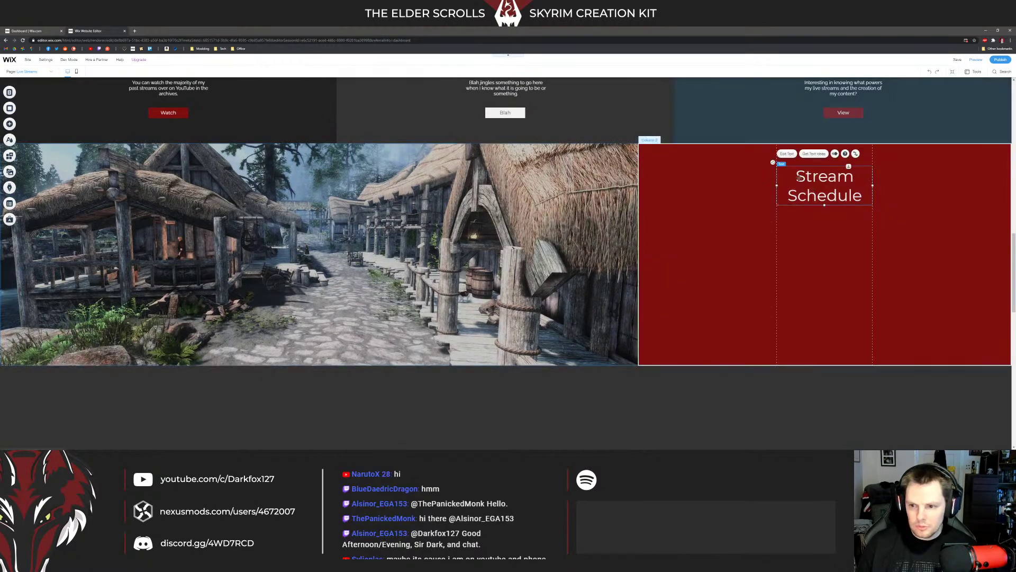
left_click(786, 153)
type("Chat Comm")
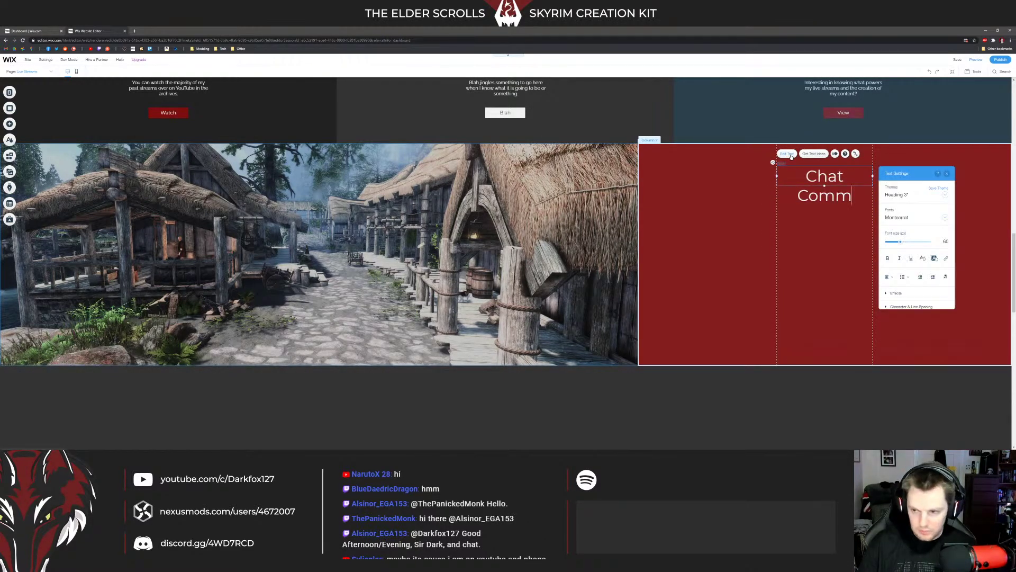
key("super+d")
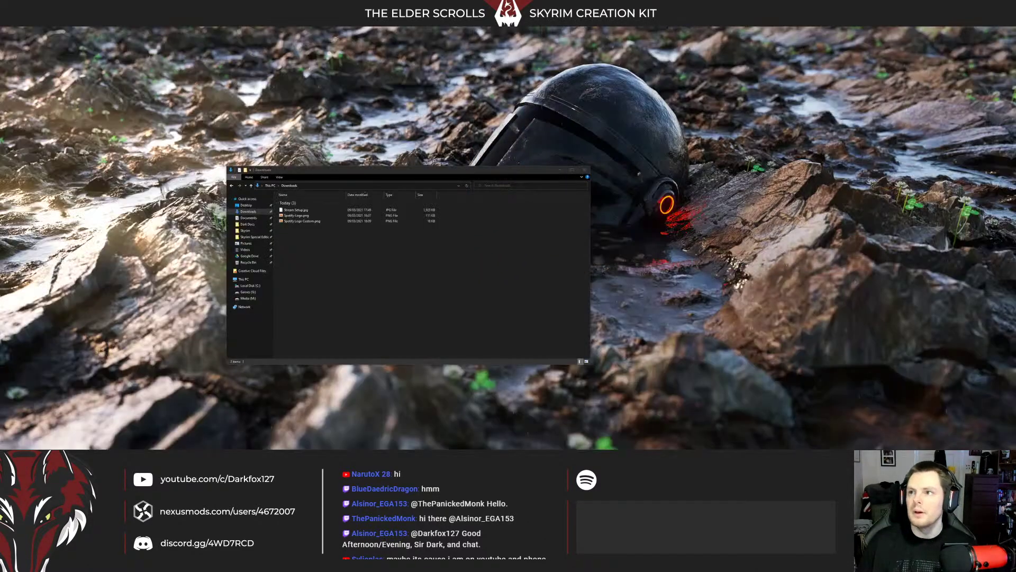
key("super+d")
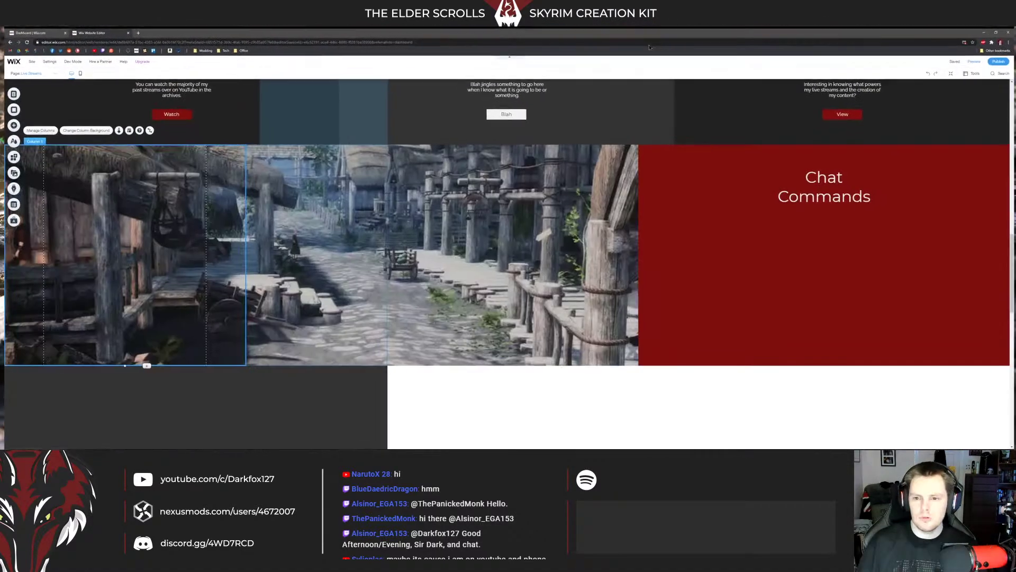
Step: Set the Chat Commands heading's font size to 40
double_click(832, 179)
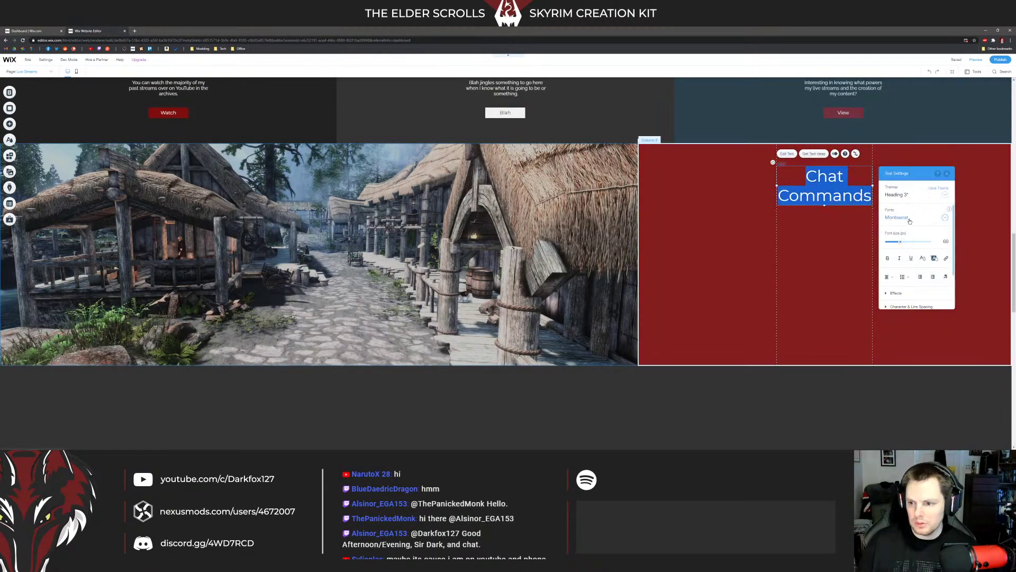
type("40")
key("Return")
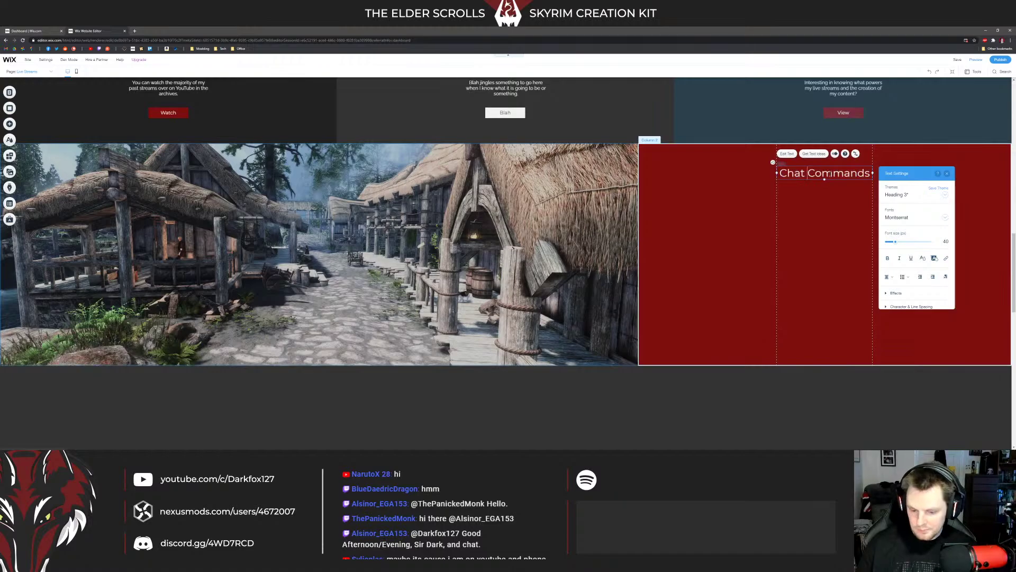
Step: Set the Stream Schedule heading's font size to 40 and split it onto two lines, one word per line
scroll(818, 204, "up", 8)
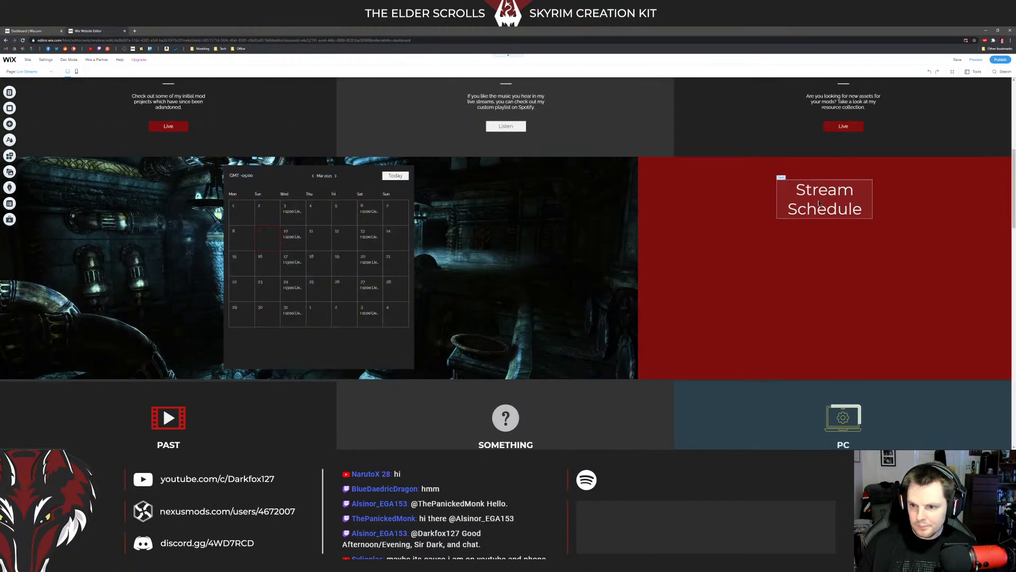
double_click(818, 203)
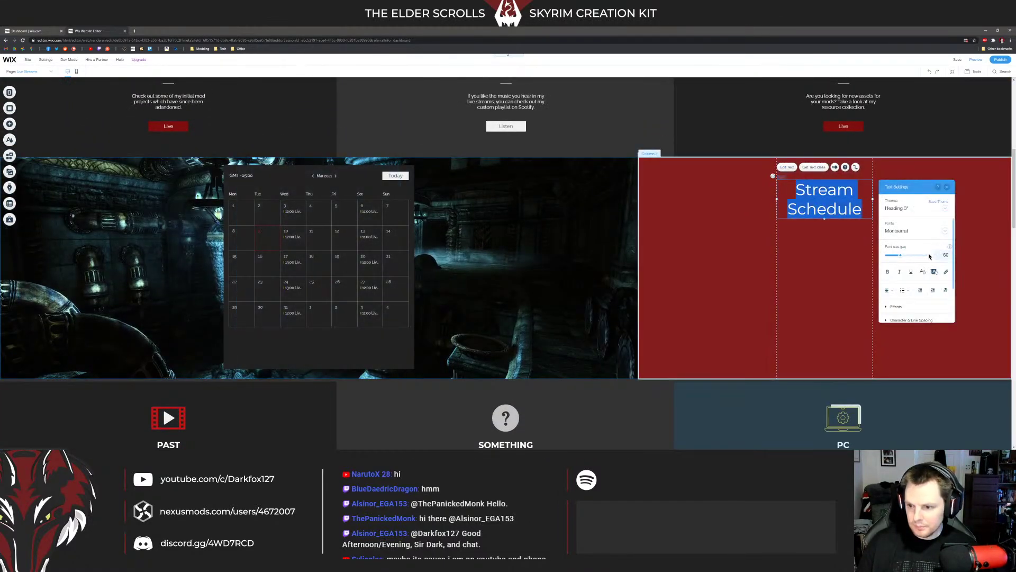
triple_click(842, 186)
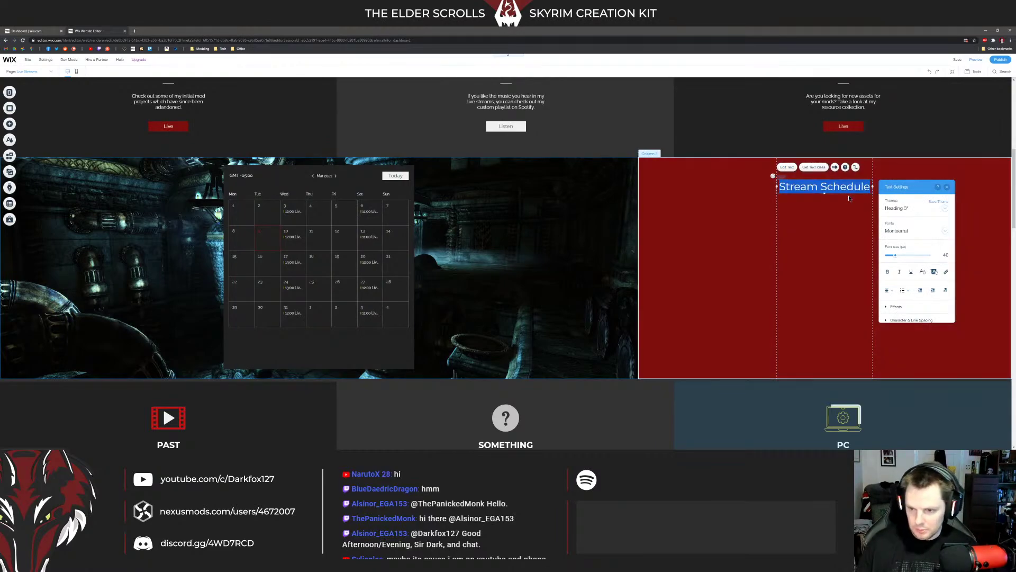
type("Stream Schedule")
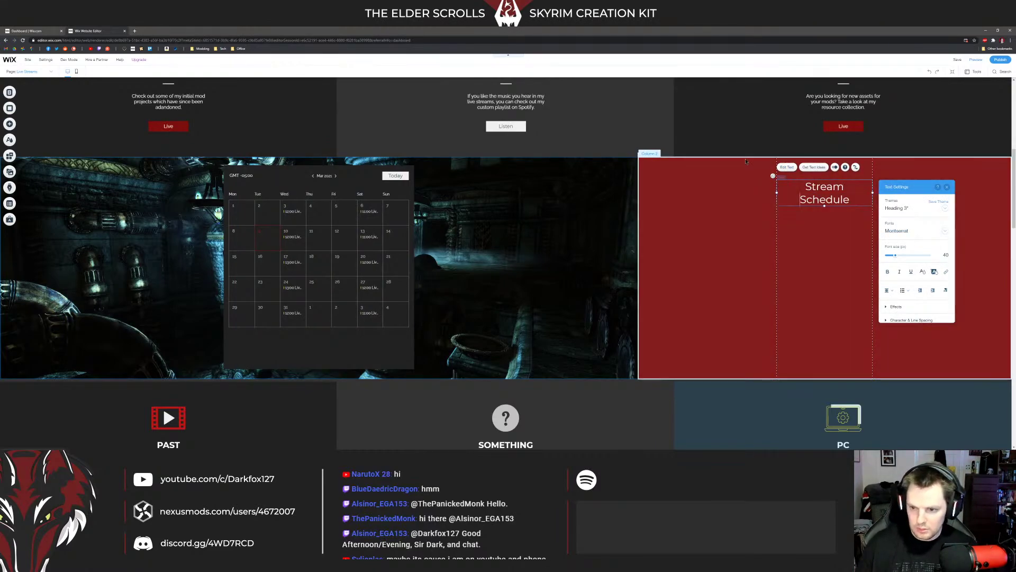
Step: Open the site's Resources page for editing
scroll(526, 225, "up", 6)
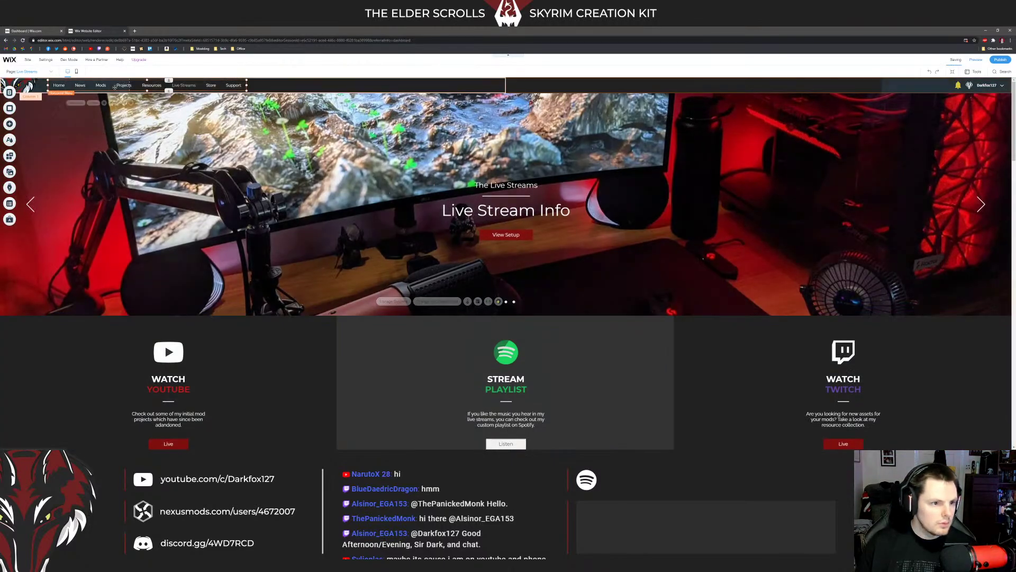
double_click(100, 85)
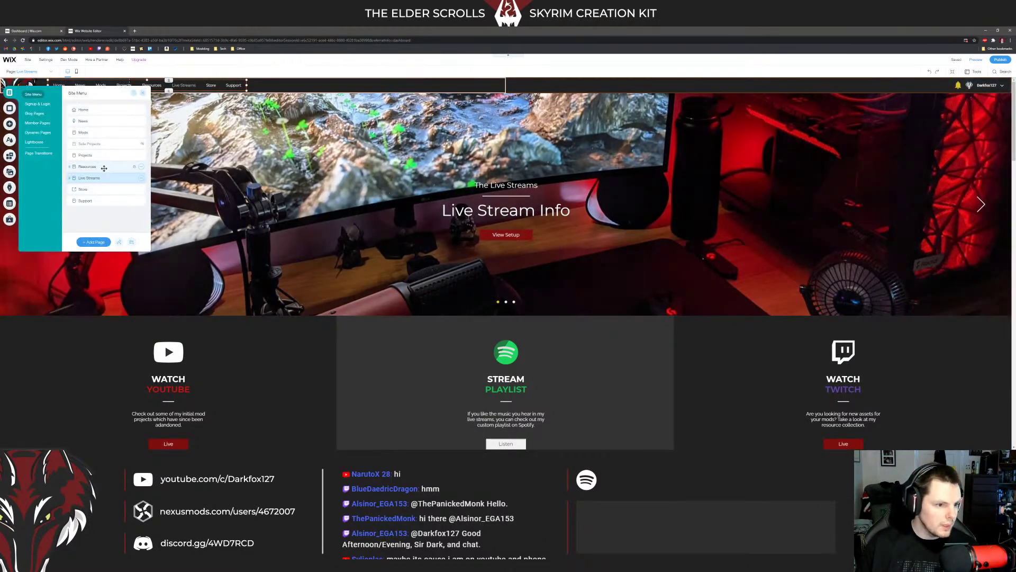
left_click(104, 168)
left_click(297, 179)
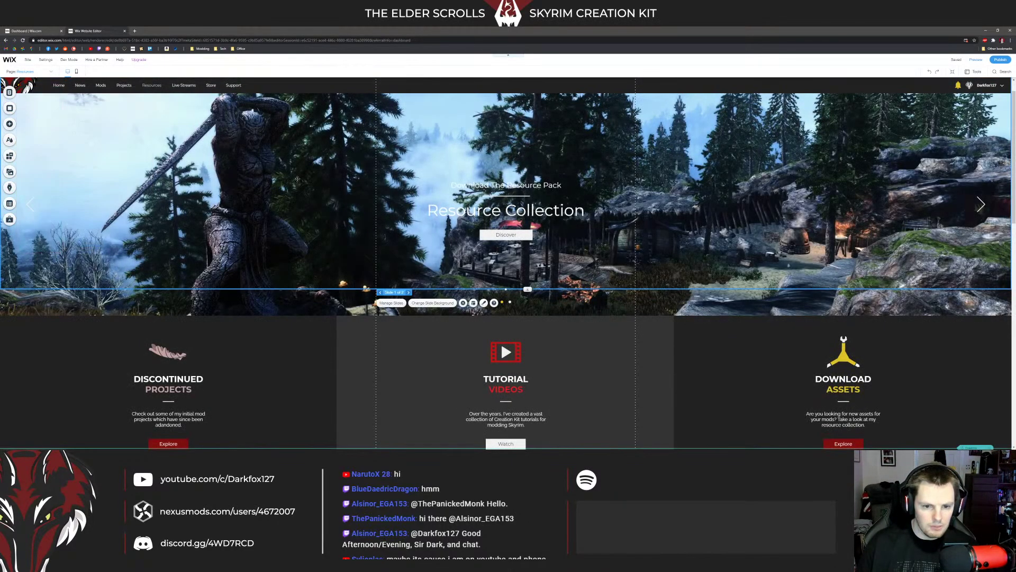
Step: Set the font size of the Tutorial Creators heading in the red column to 40
scroll(297, 179, "down", 6)
scroll(632, 213, "down", 2)
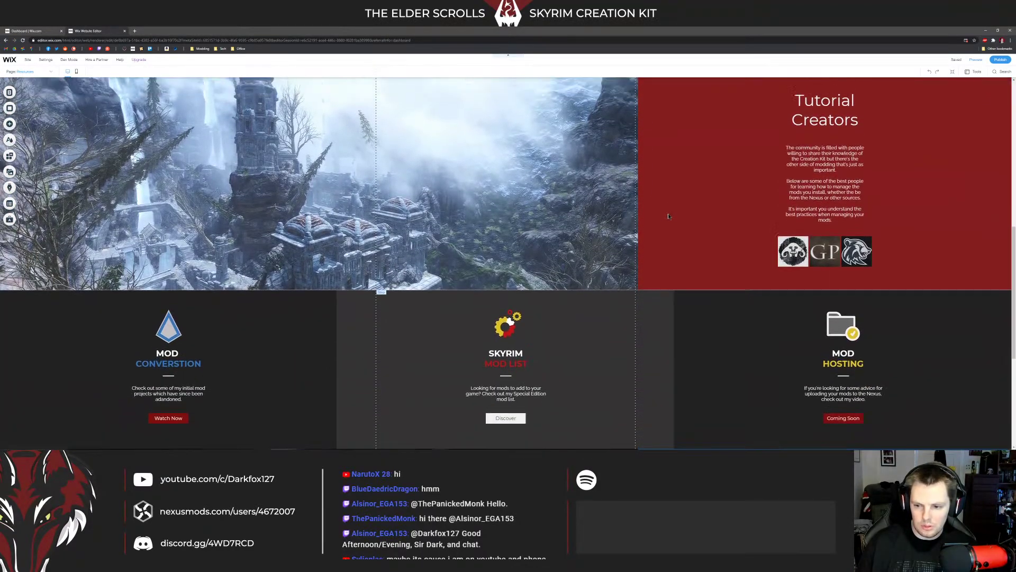
scroll(688, 201, "up", 2)
left_click(789, 182)
left_click(786, 167)
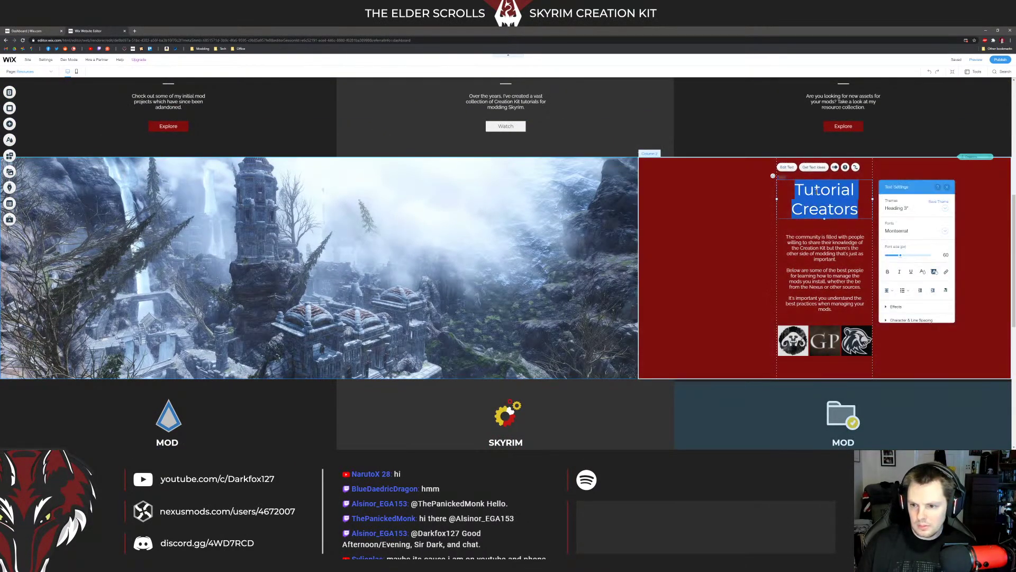
type("40")
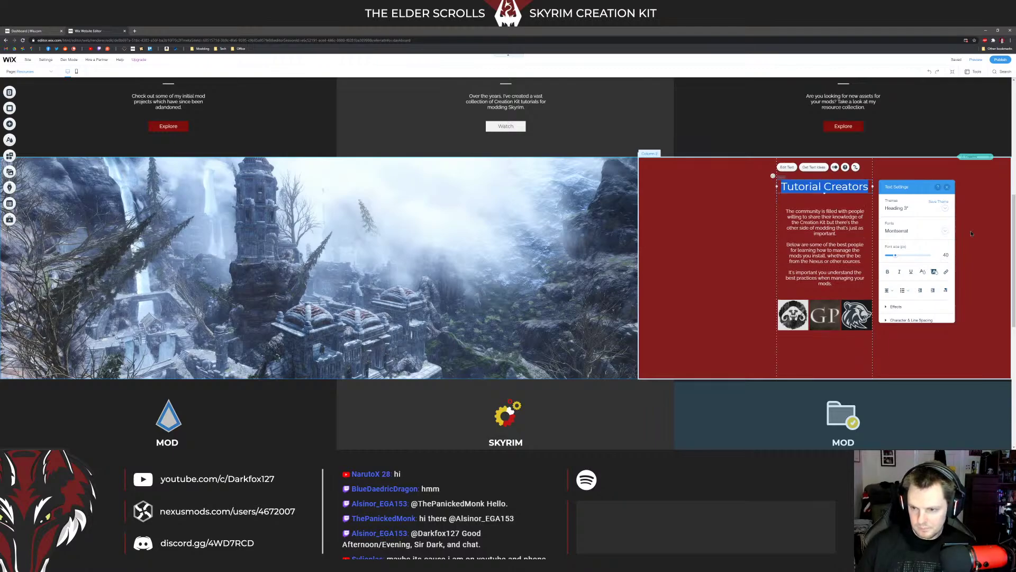
Step: Split the Tutorial Creators heading onto two lines and move the heading, paragraphs and logos down to centre them vertically in the column
left_click(824, 186)
left_click(824, 186)
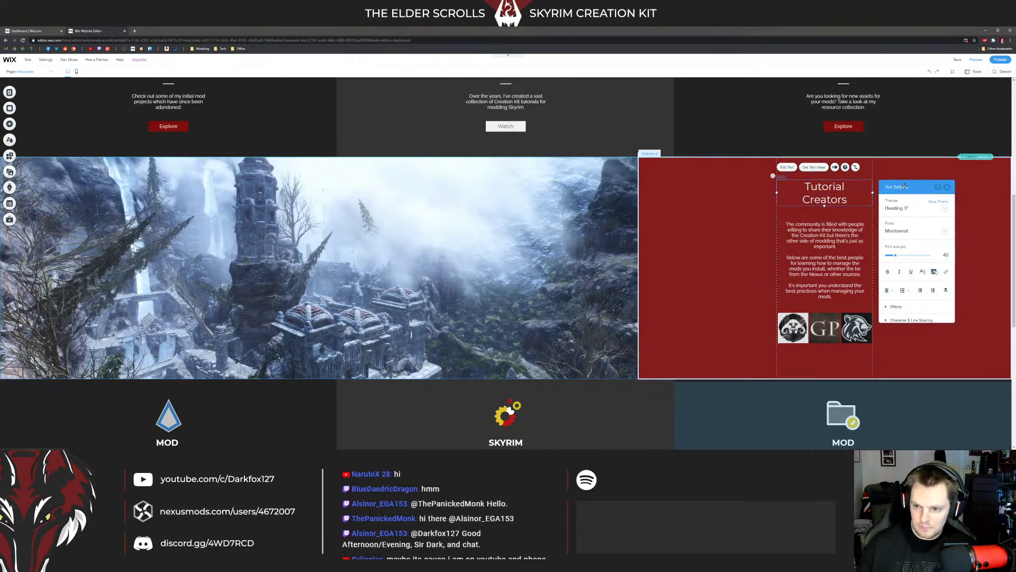
left_click(826, 254, "shift")
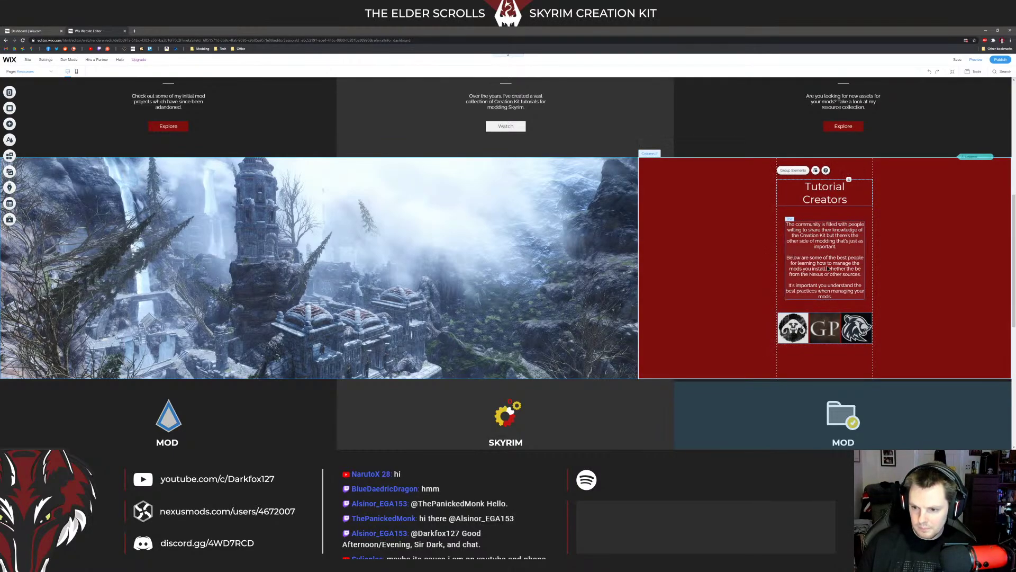
left_click_drag(827, 268, 827, 272)
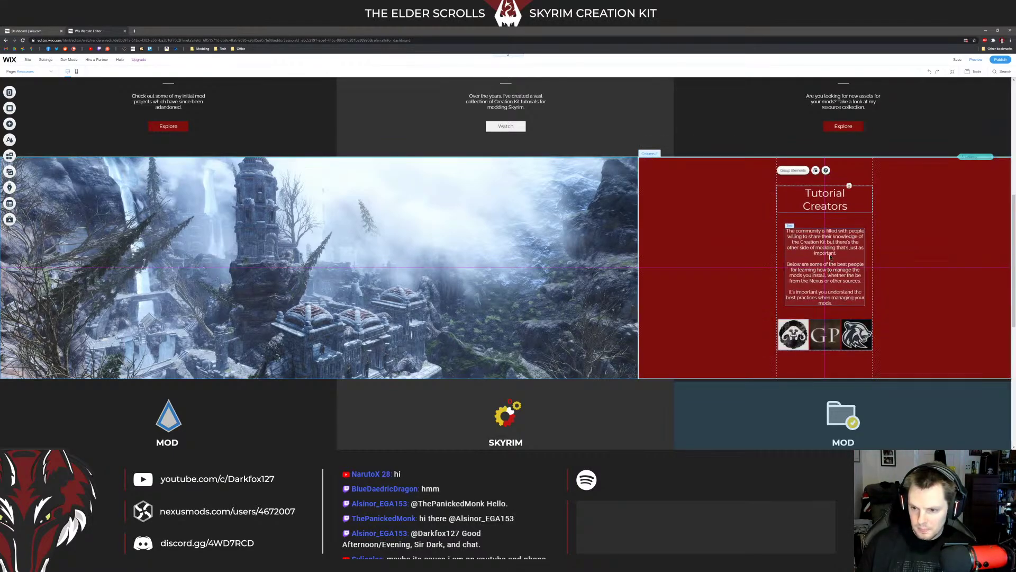
Step: Set the font size of the Modding Tools heading in the blue column to 40
scroll(825, 270, "down", 5)
left_click(789, 234)
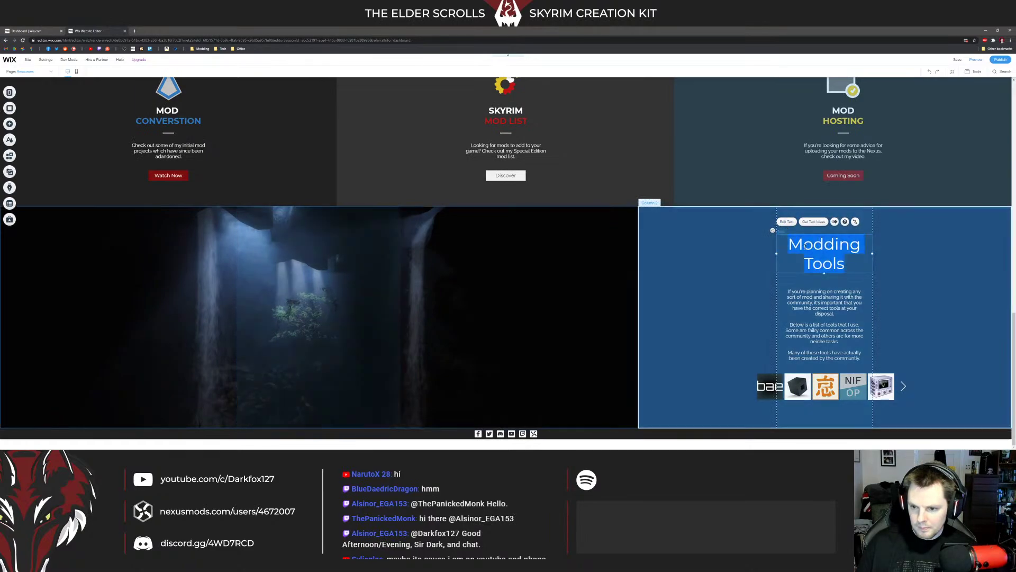
double_click(815, 249)
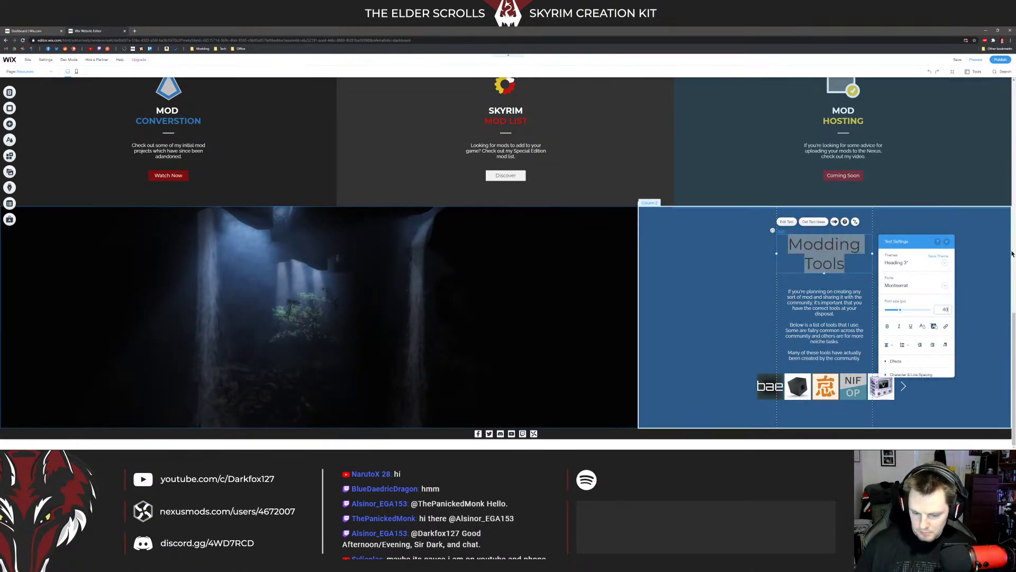
key("Return")
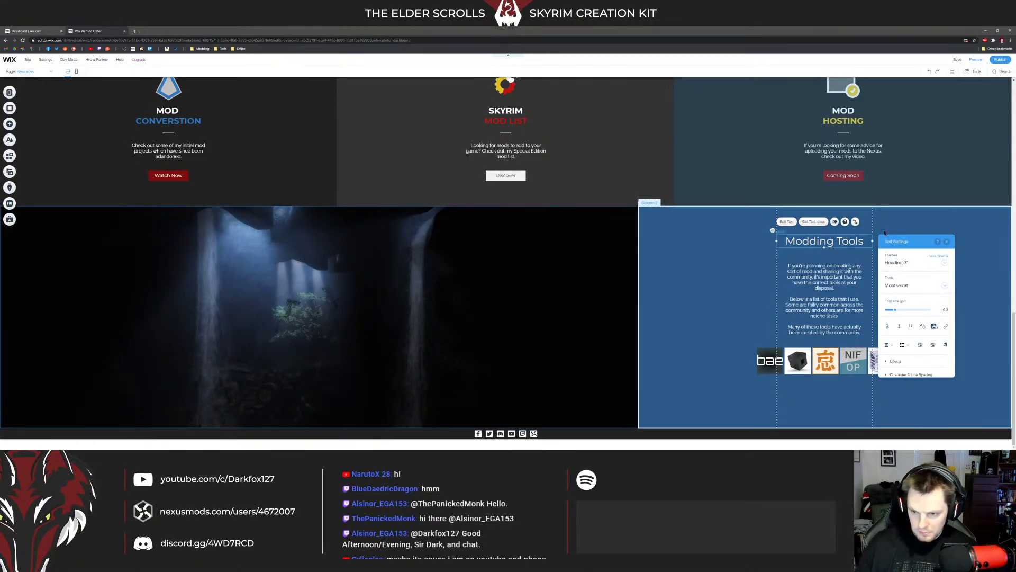
Step: Split the Modding Tools heading onto two lines and move the heading, text and tool gallery slightly down in the blue column
left_click(895, 265)
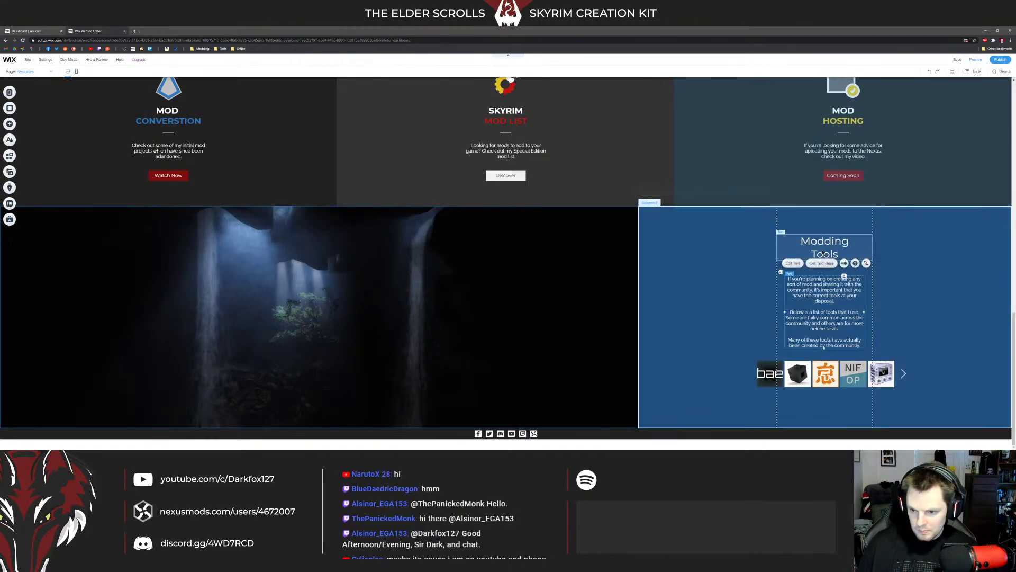
left_click_drag(815, 370, 814, 377)
left_click(681, 263)
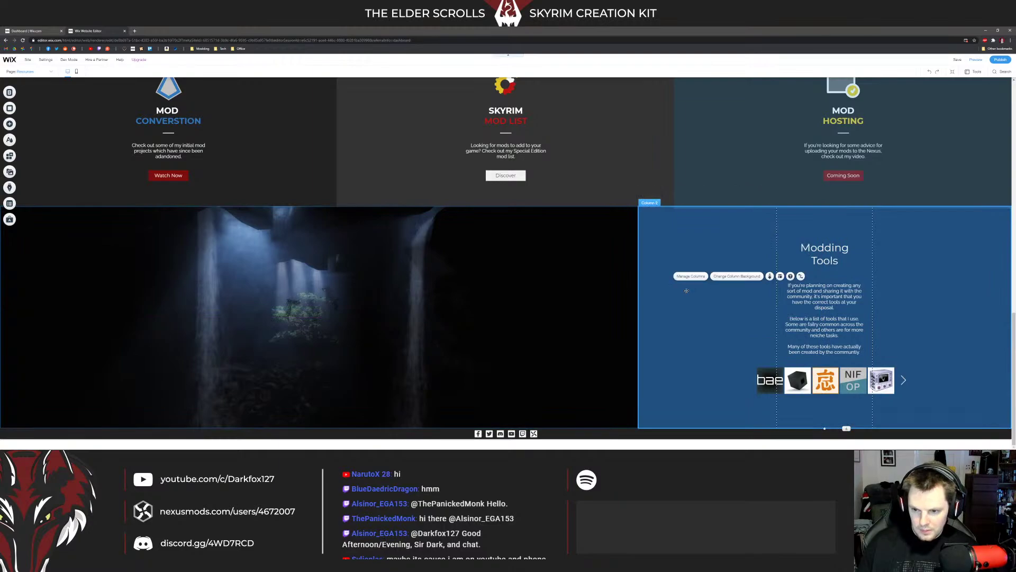
scroll(698, 264, "up", 6)
scroll(711, 227, "down", 3)
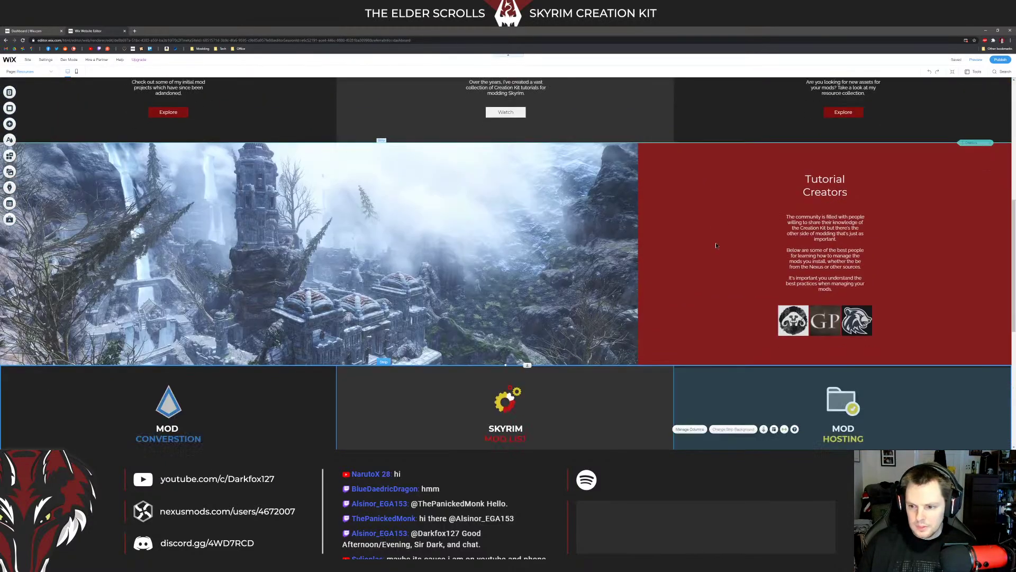
left_click(808, 309)
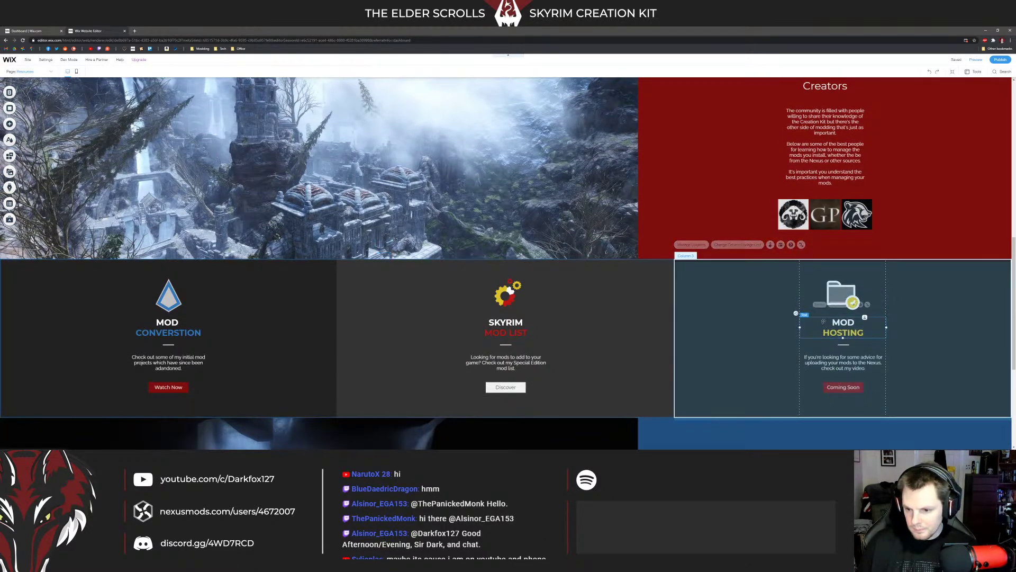
left_click(809, 305)
left_click(728, 226)
scroll(728, 226, "up", 5)
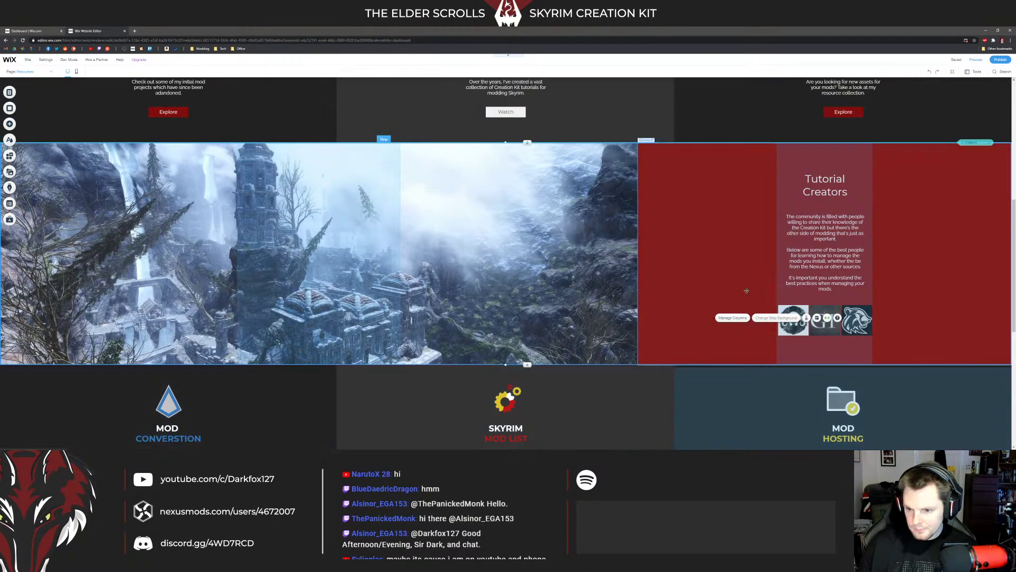
Step: Open the site's Projects page for editing
scroll(111, 90, "up", 2)
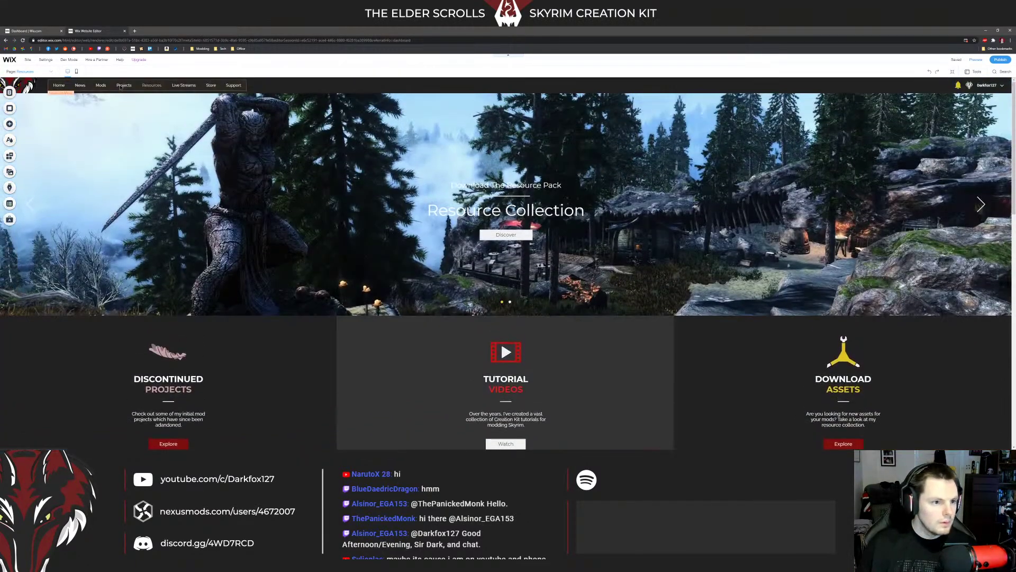
left_click(9, 93)
left_click(110, 159)
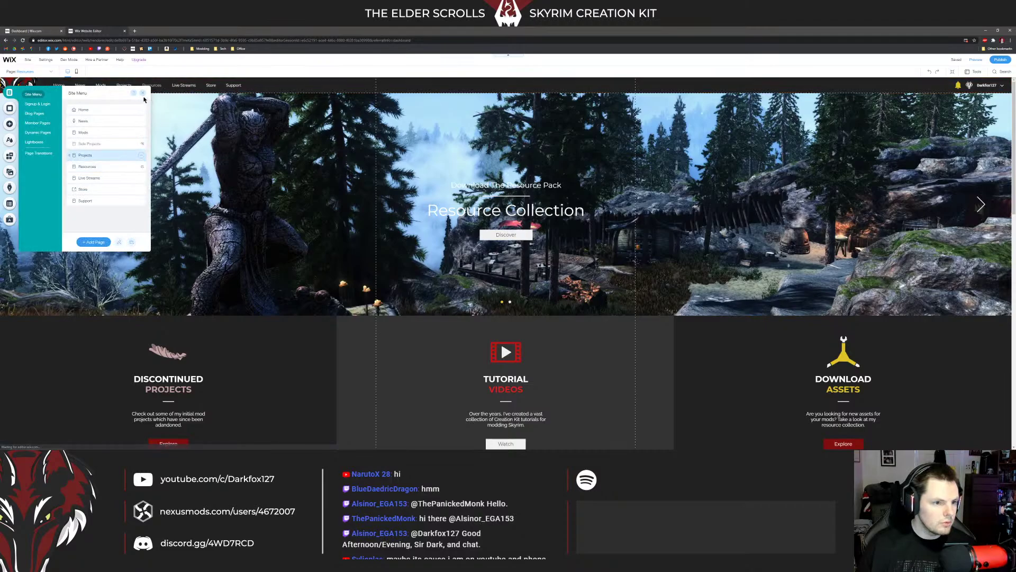
Step: Set the font size of The Code of Mauloch heading in the red column to 40
scroll(414, 197, "down", 5)
scroll(414, 197, "down", 4)
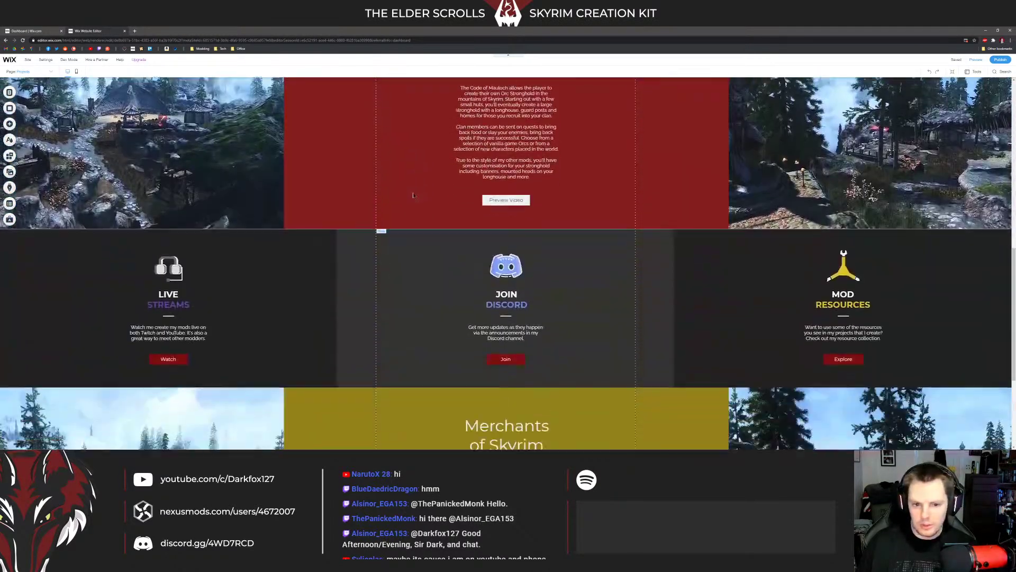
scroll(455, 206, "up", 3)
left_click(477, 217)
left_click(471, 194)
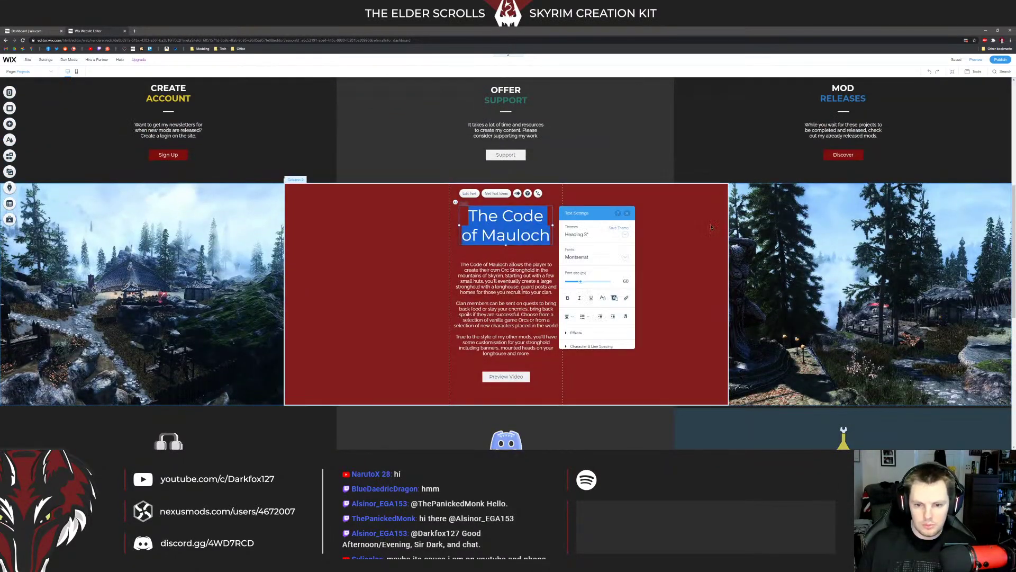
left_click(626, 281)
key("Return")
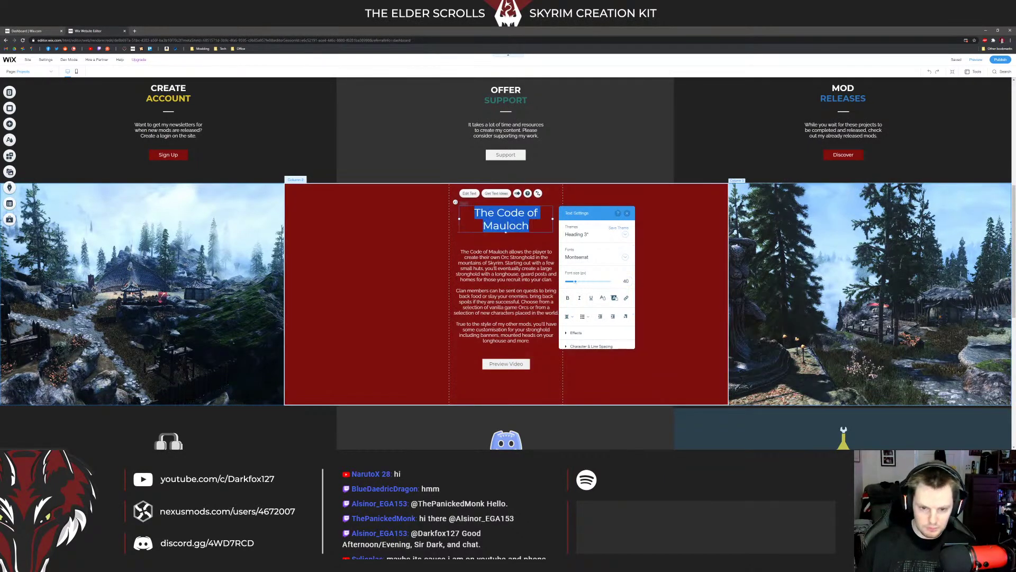
Step: Move The Code of Mauloch heading, its paragraphs and the Preview Video button down together to centre them vertically in the red column
left_click(609, 264)
left_click(504, 225)
left_click(507, 207)
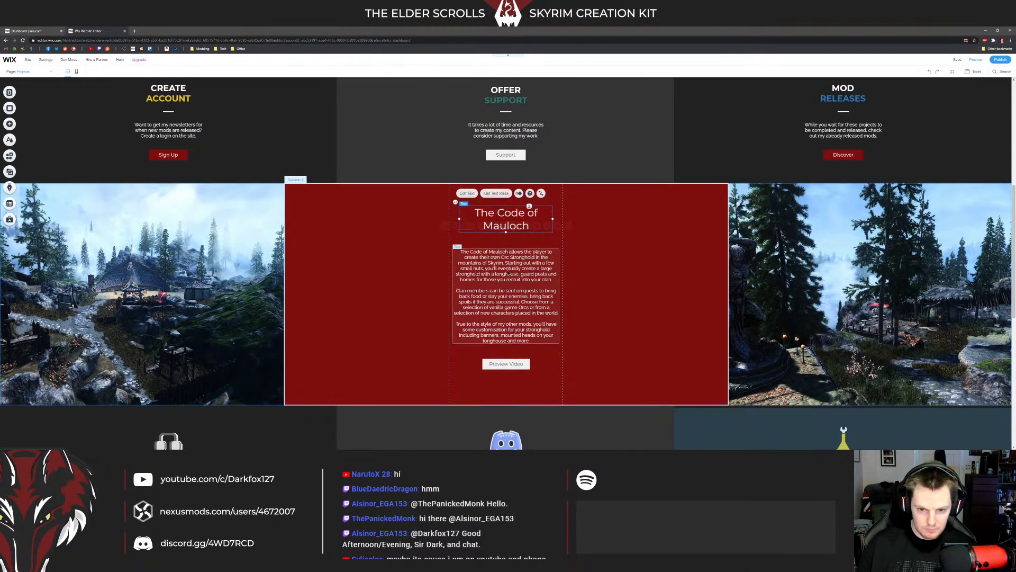
left_click_drag(512, 295, 511, 302)
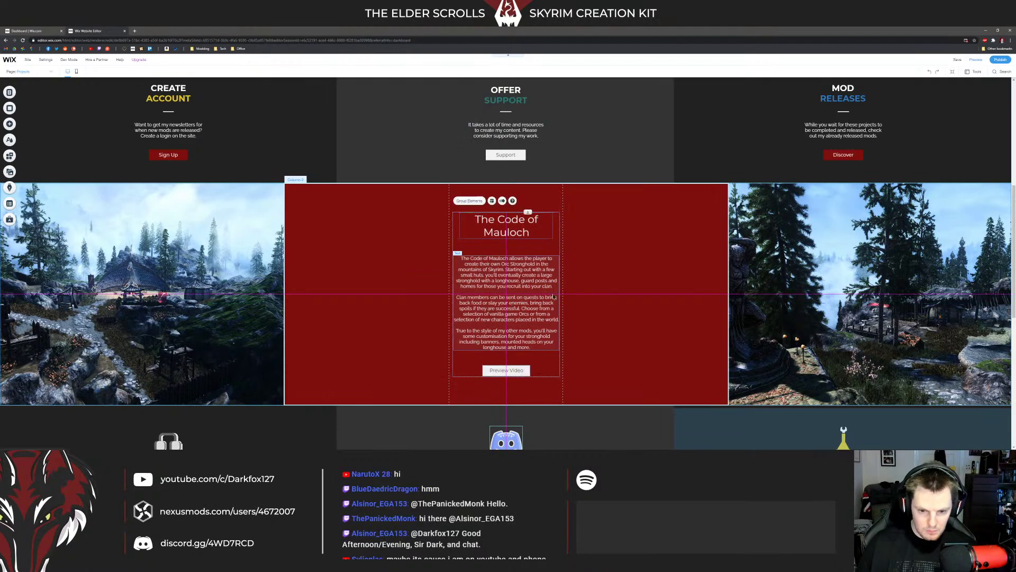
Step: Set the font size of the Merchants of Skyrim heading in the yellow column to 40
scroll(508, 296, "down", 5)
left_click(477, 242)
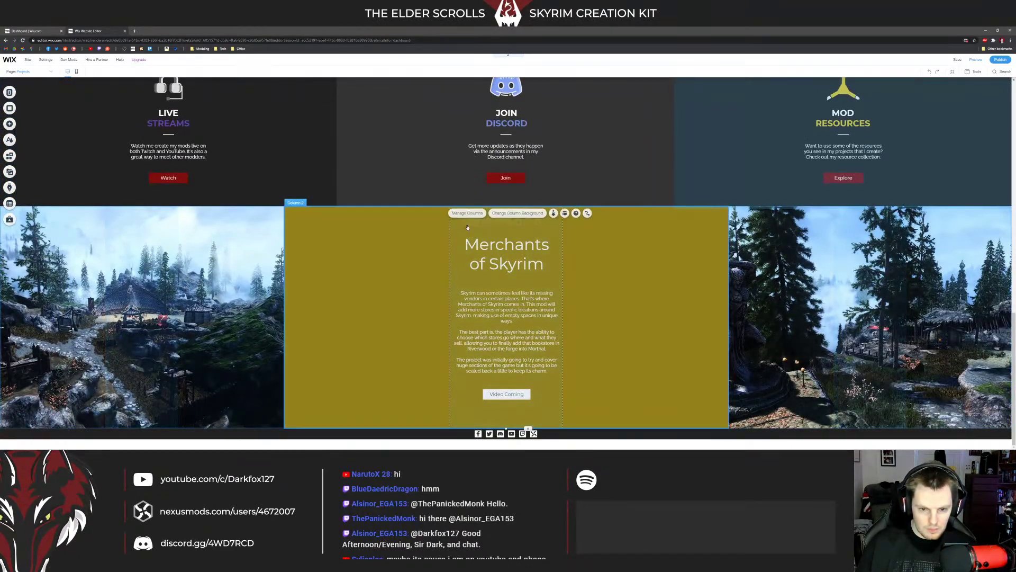
double_click(477, 242)
left_click(627, 309)
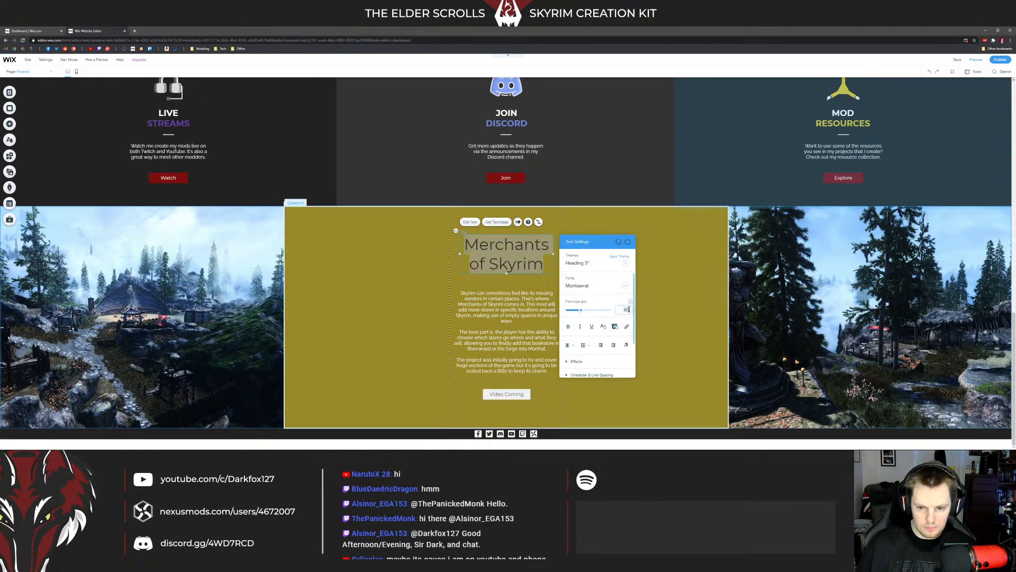
key("Return")
left_click(316, 257)
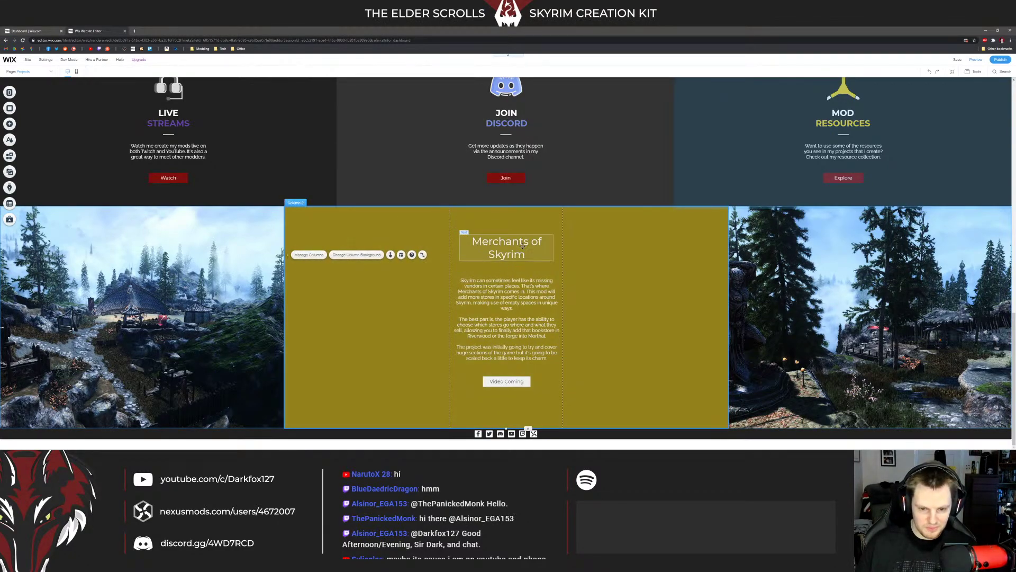
Step: Move the Merchants of Skyrim heading, its paragraphs and the Video Coming button slightly down together to centre them vertically in the yellow column
left_click(508, 250)
left_click(513, 323, "shift")
left_click(500, 380, "shift")
left_click_drag(462, 374, 462, 381)
left_click(420, 254)
scroll(420, 254, "up", 2)
scroll(420, 254, "down", 2)
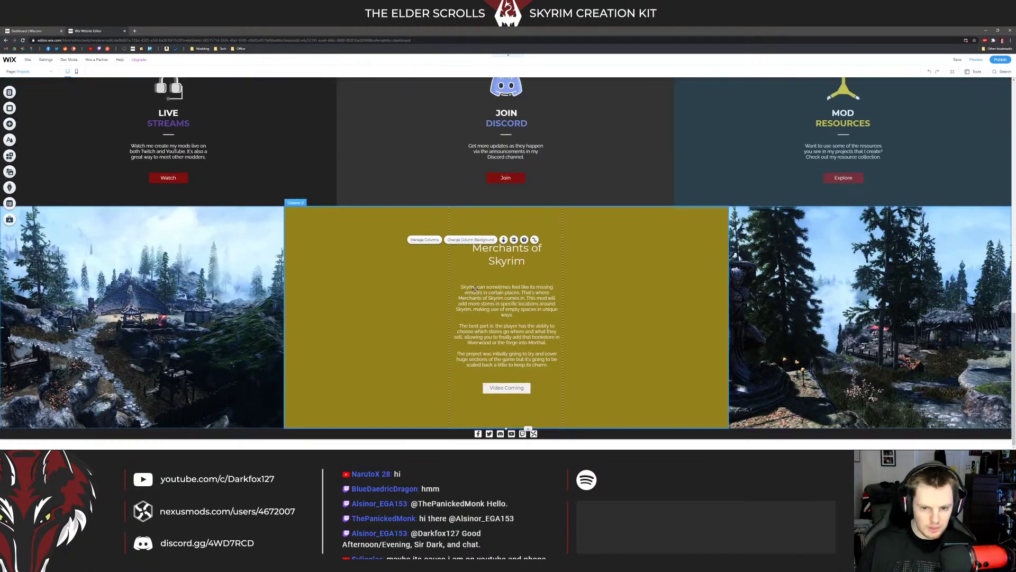
Step: Open the site's Mods page for editing
scroll(476, 286, "up", 2)
scroll(496, 304, "up", 3)
scroll(495, 304, "up", 10)
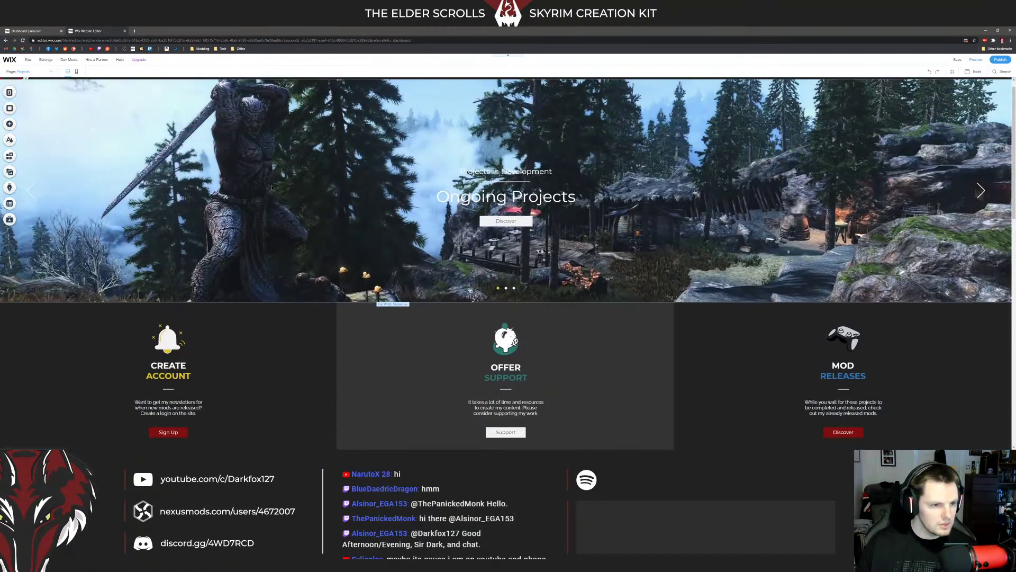
left_click(103, 87)
left_click(63, 103)
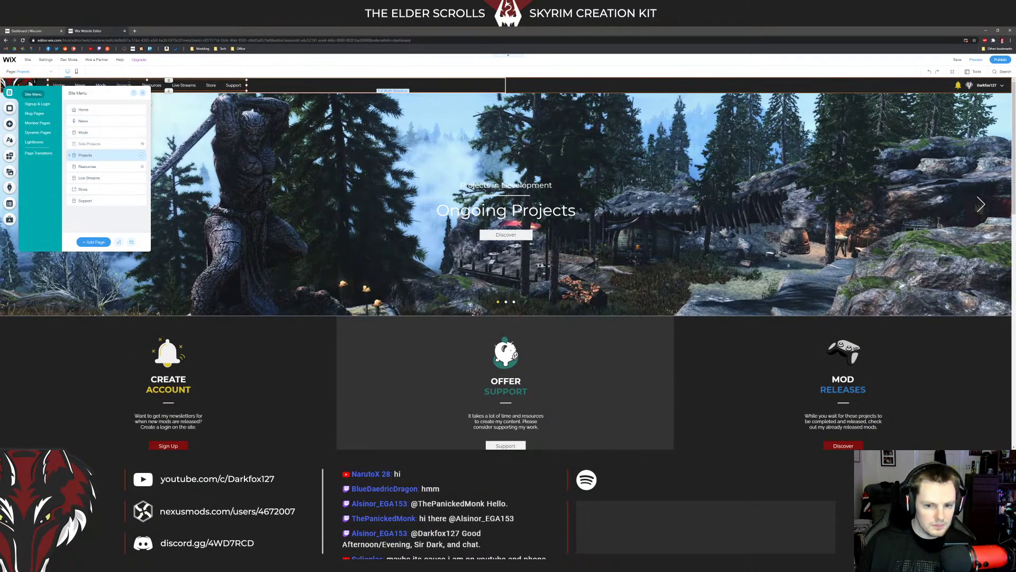
left_click(95, 132)
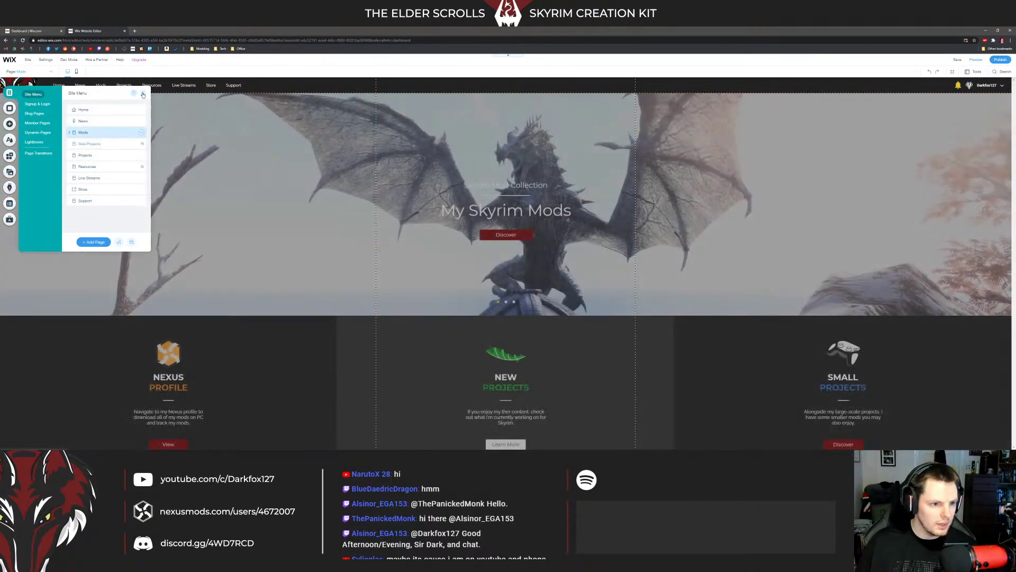
left_click(332, 221)
Step: Look through the Mods page's strips in the editor and in preview mode, and return to editing
scroll(578, 247, "down", 8)
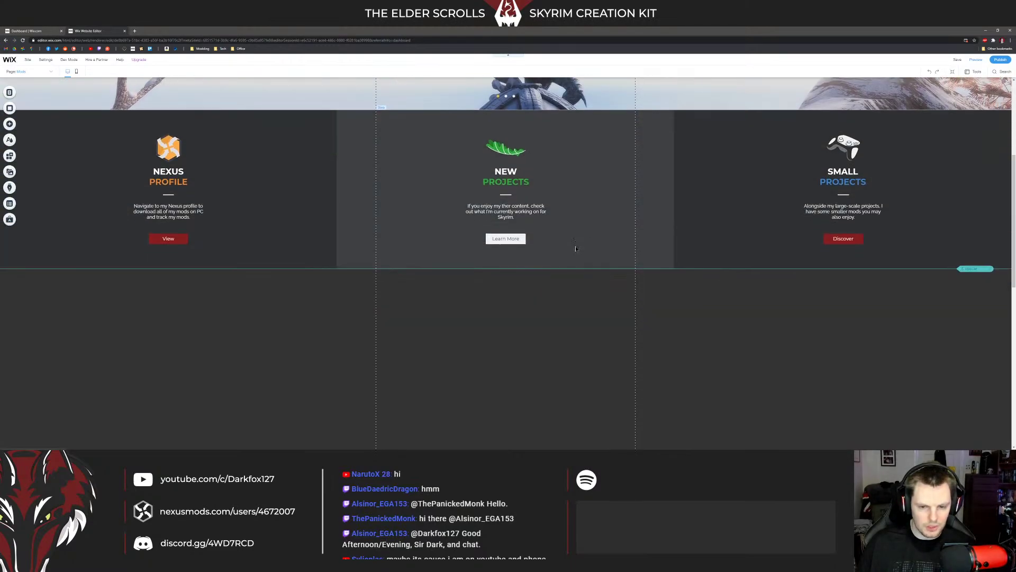
scroll(579, 268, "down", 3)
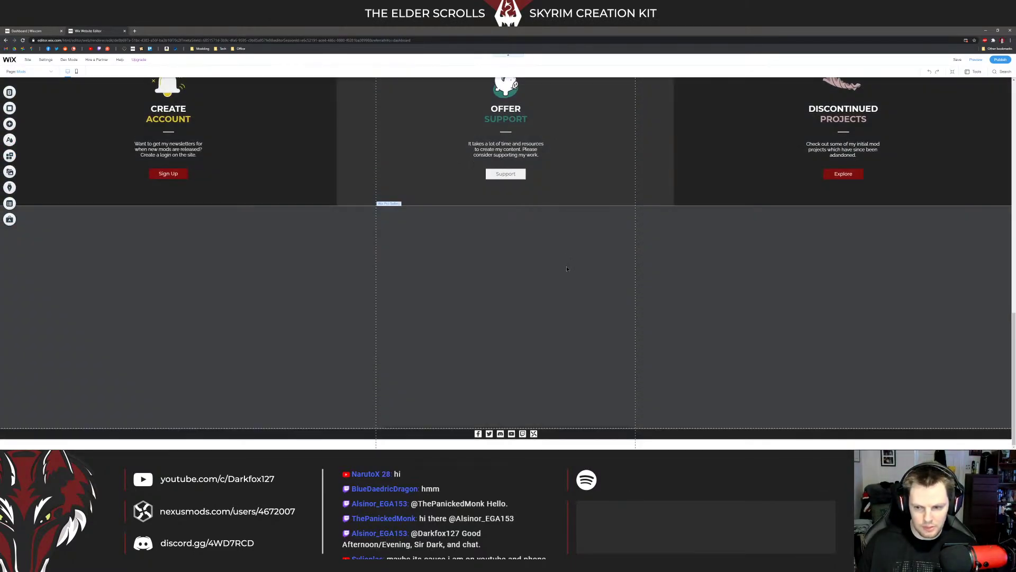
left_click_drag(666, 226, 588, 261)
scroll(602, 304, "up", 4)
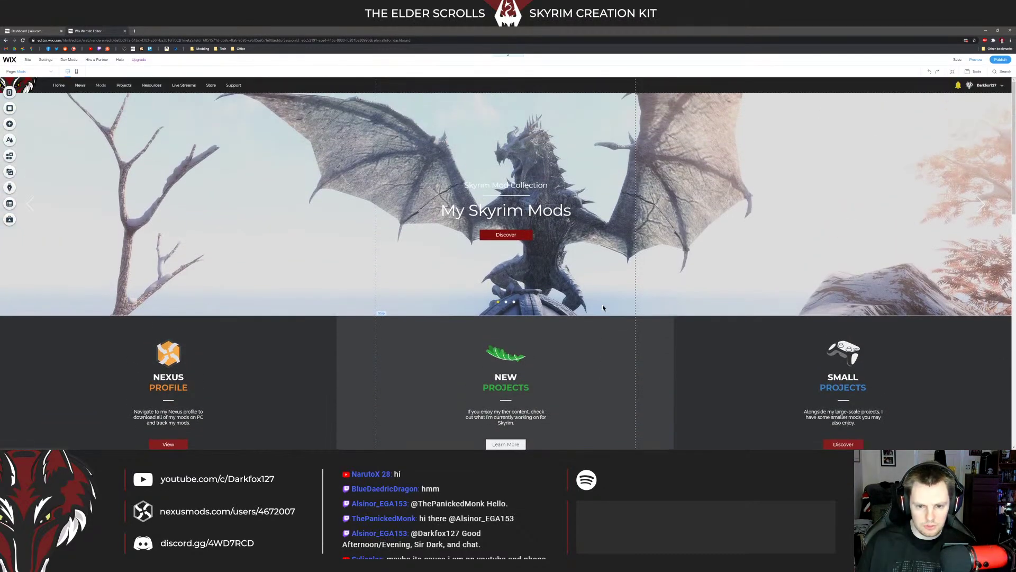
scroll(728, 192, "down", 2)
left_click(977, 59)
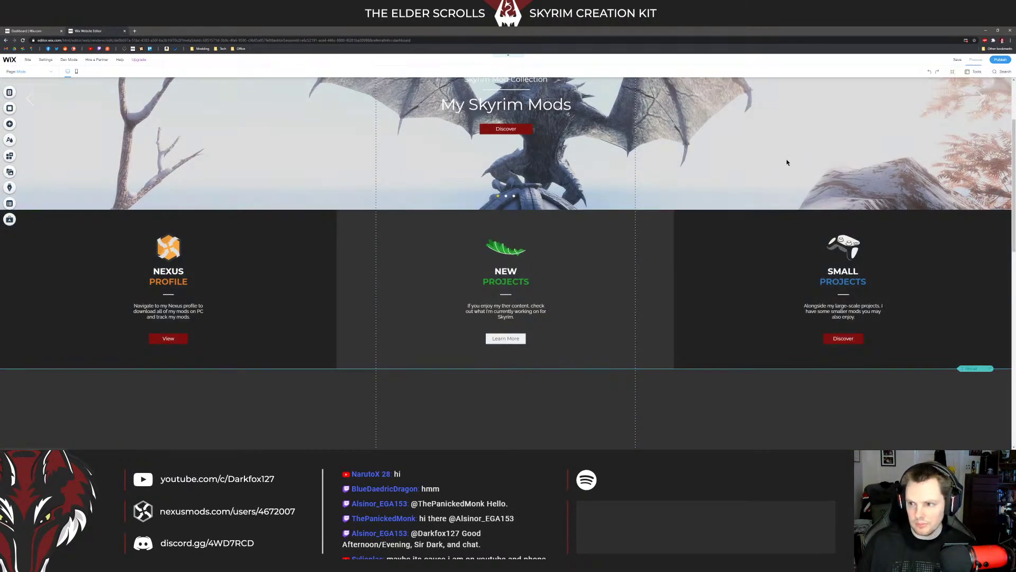
scroll(796, 161, "down", 8)
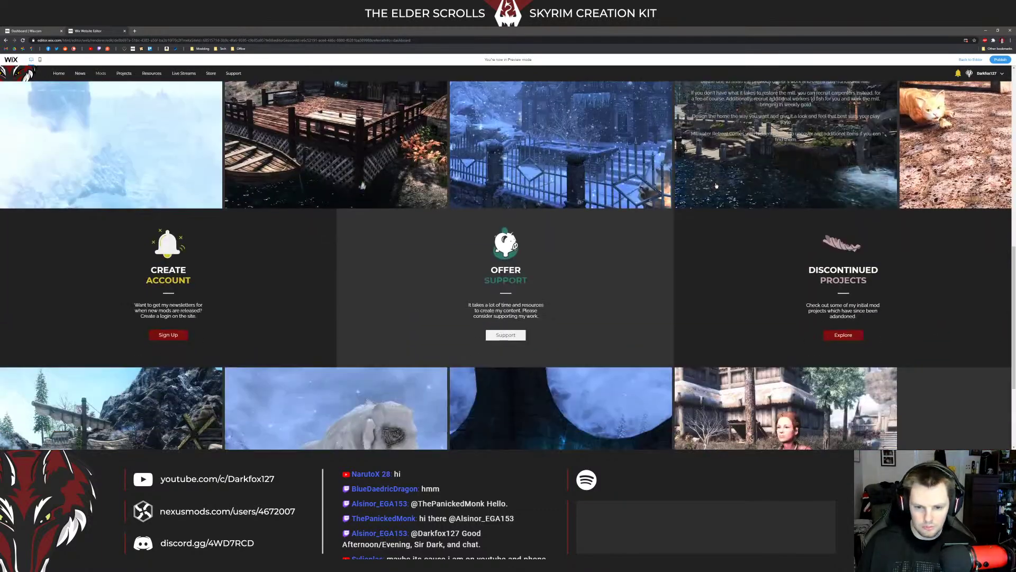
scroll(730, 193, "up", 8)
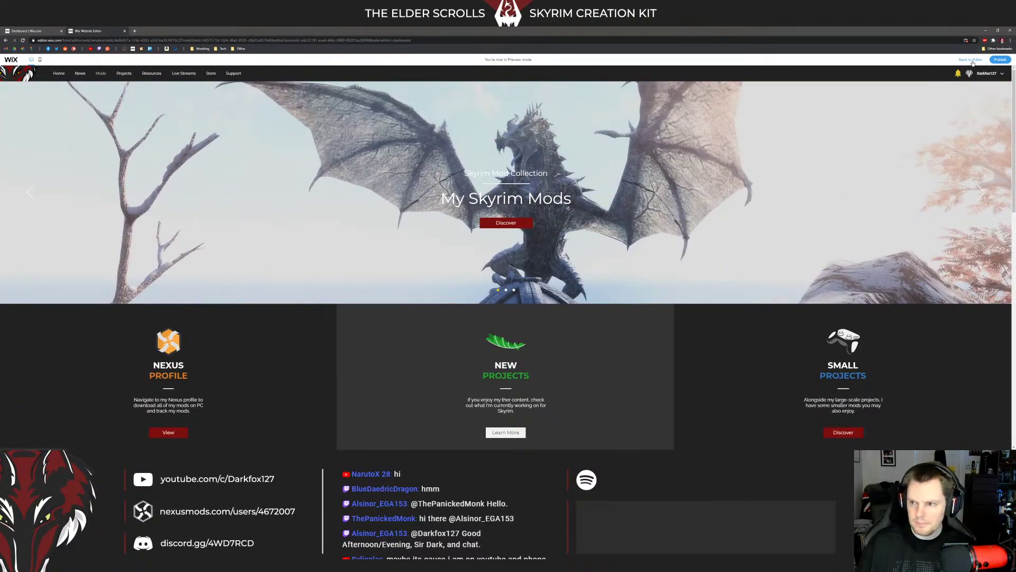
left_click(971, 59)
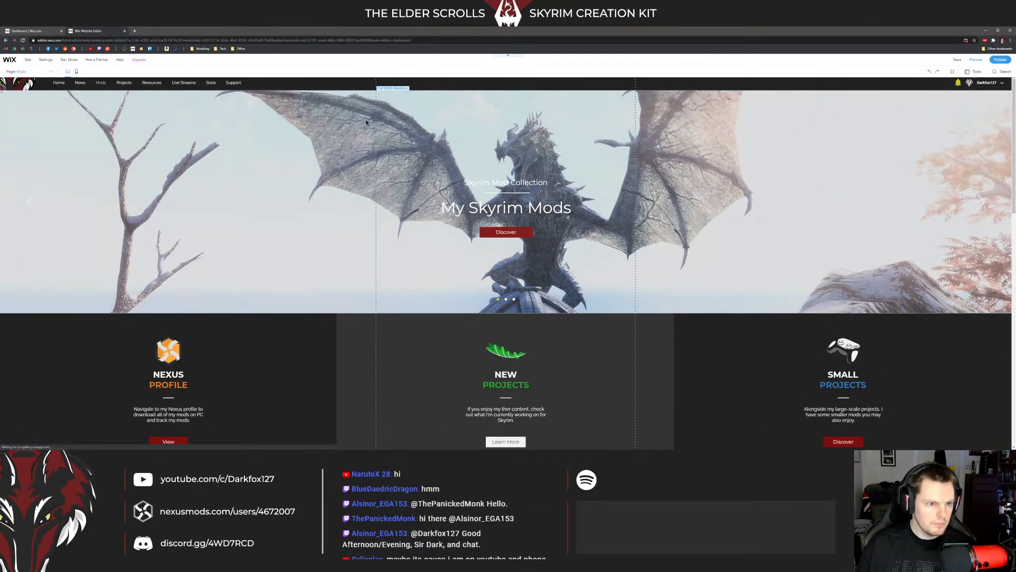
Step: Open the site's Home page for editing and look over its strips, including the Skyrim Mod List strip
left_click(85, 102)
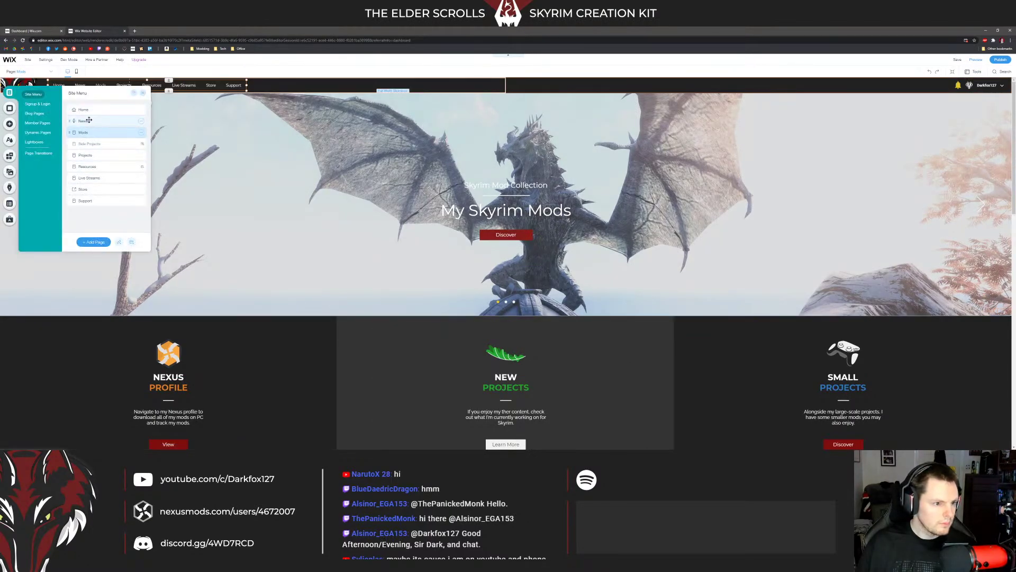
left_click(110, 119)
left_click(110, 110)
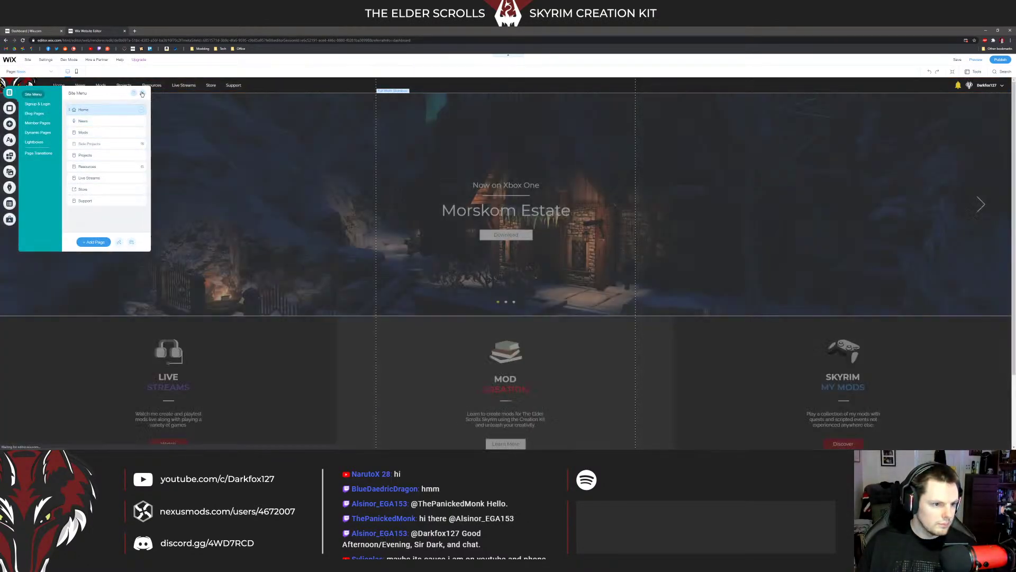
scroll(541, 167, "down", 8)
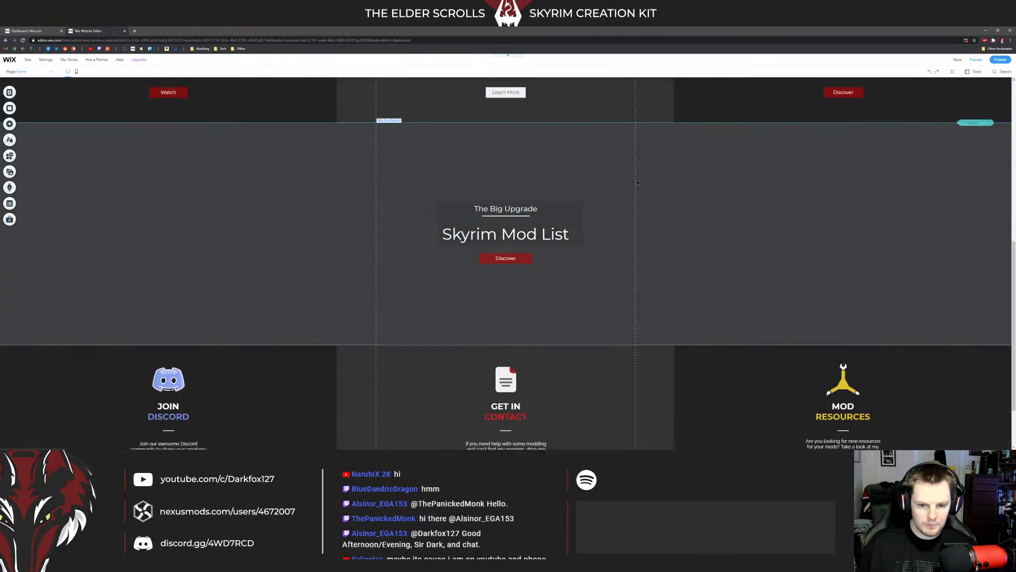
scroll(307, 218, "up", 3)
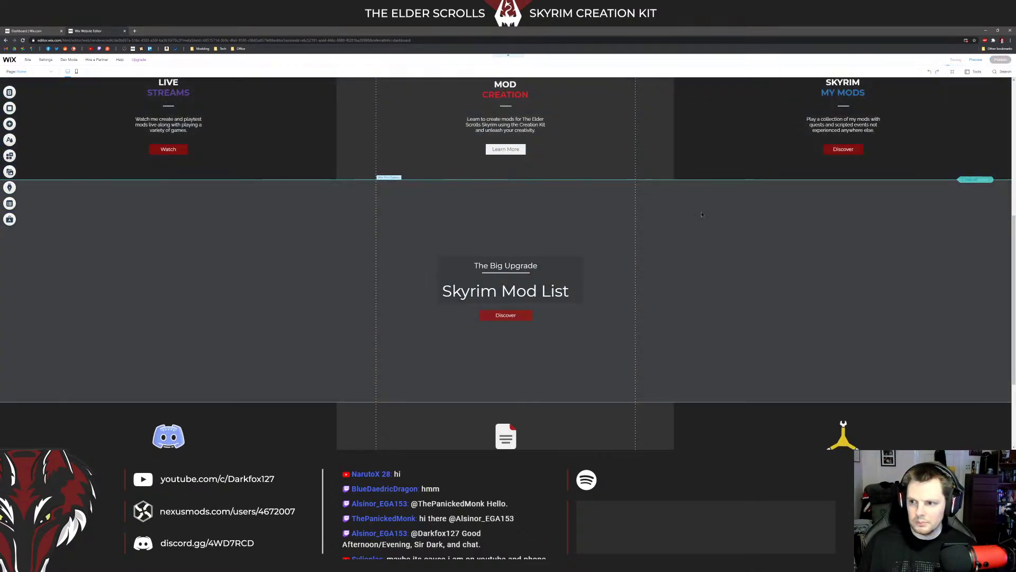
scroll(688, 244, "up", 3)
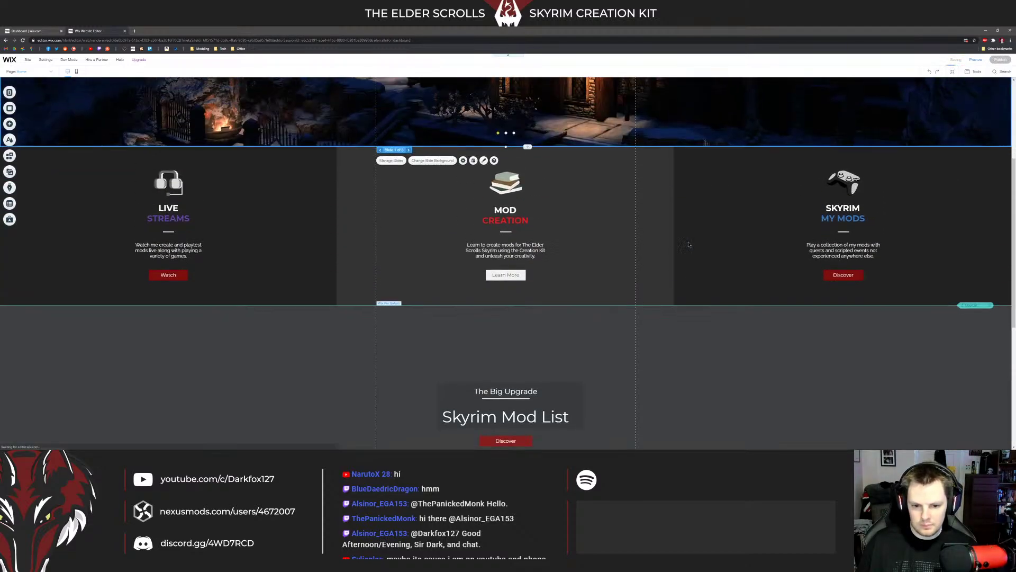
scroll(529, 212, "down", 4)
scroll(402, 155, "up", 7)
Step: Open the site's Support page for editing
left_click(59, 86)
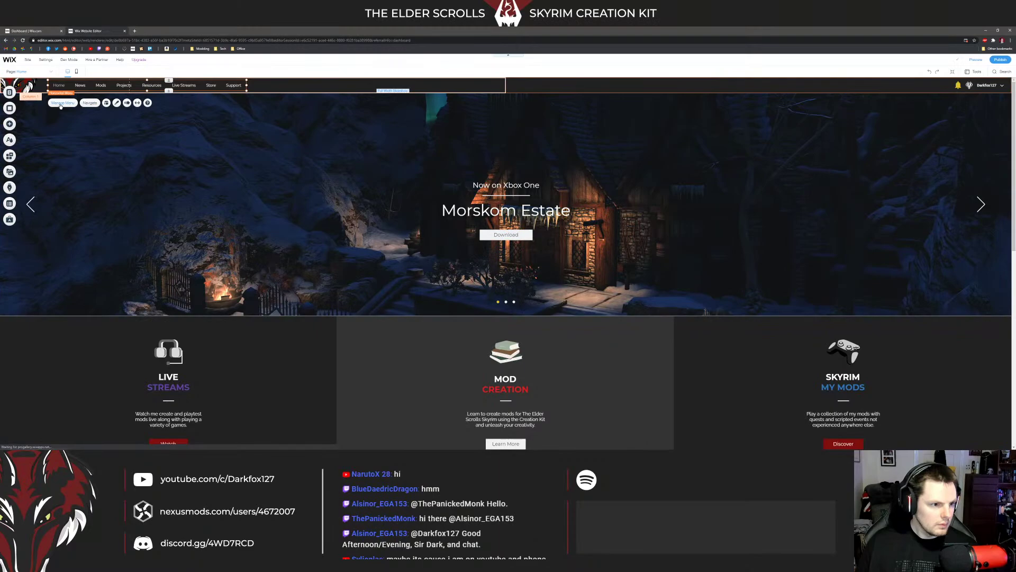
left_click(61, 103)
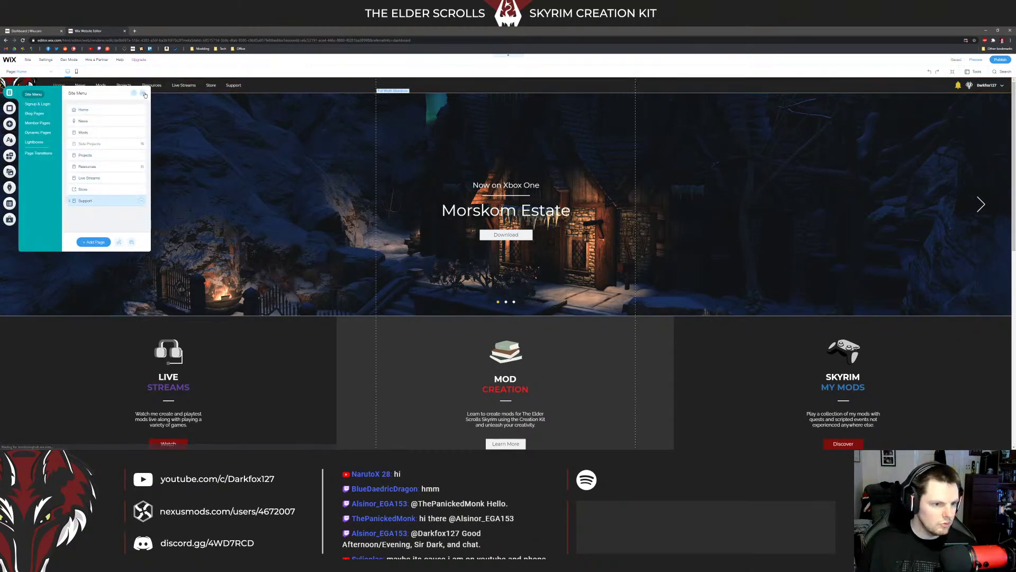
left_click(85, 201)
left_click(299, 152)
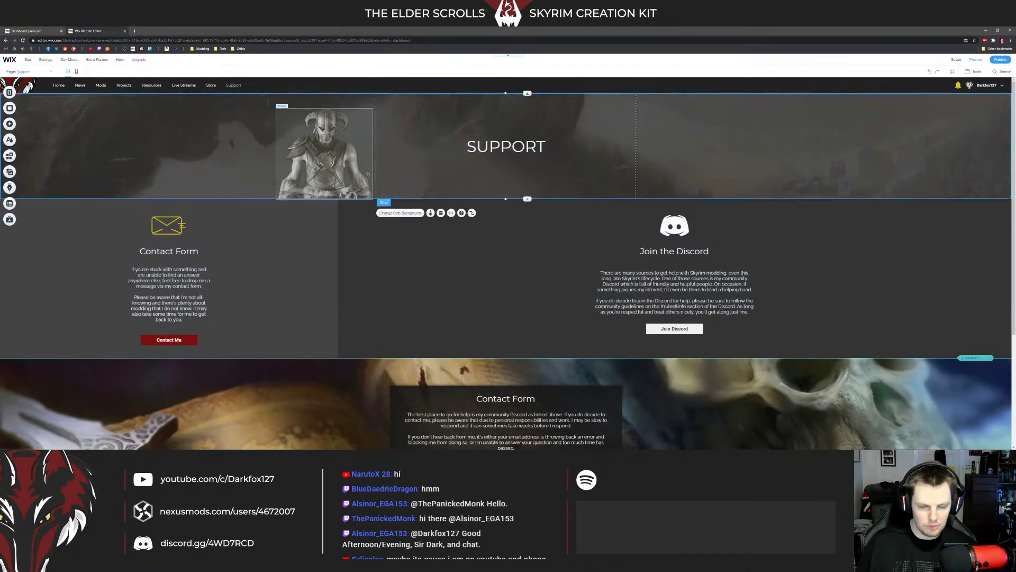
Step: Examine the Support page's banner, Contact Form and Join the Discord columns, and the contact form strip
left_click(344, 238)
scroll(348, 249, "down", 3)
left_click(349, 249)
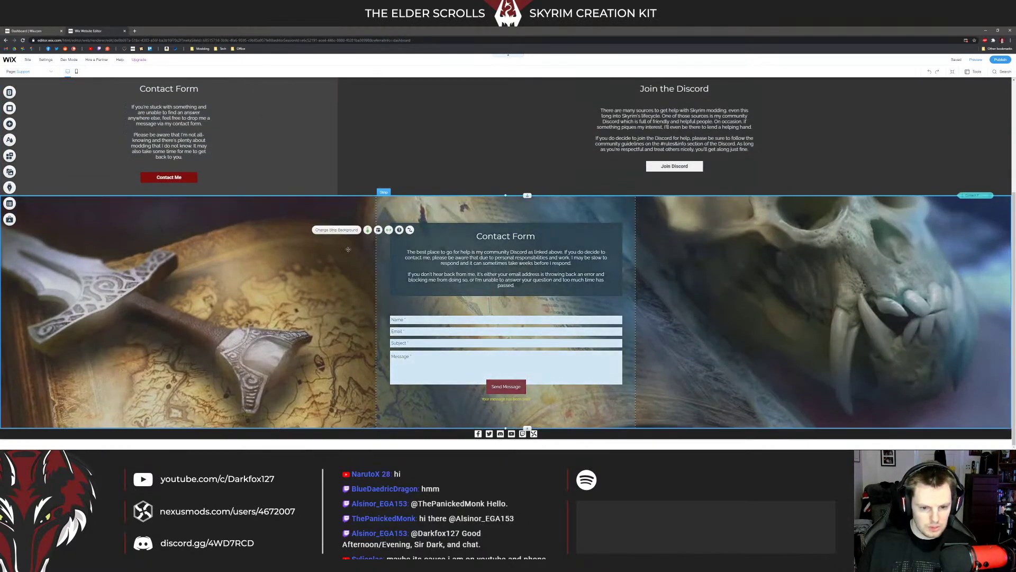
scroll(348, 249, "up", 3)
left_click(69, 85)
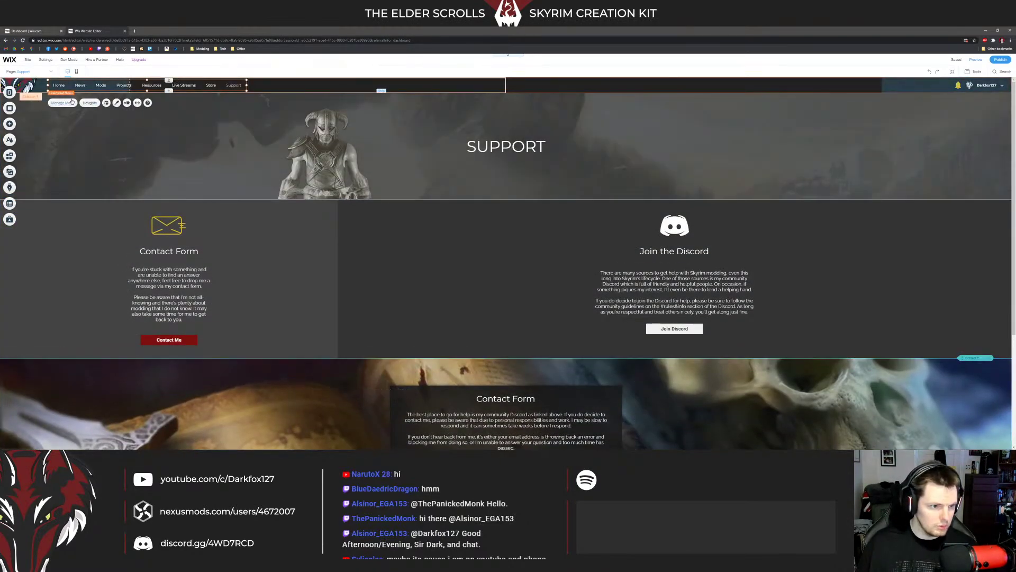
left_click(72, 102)
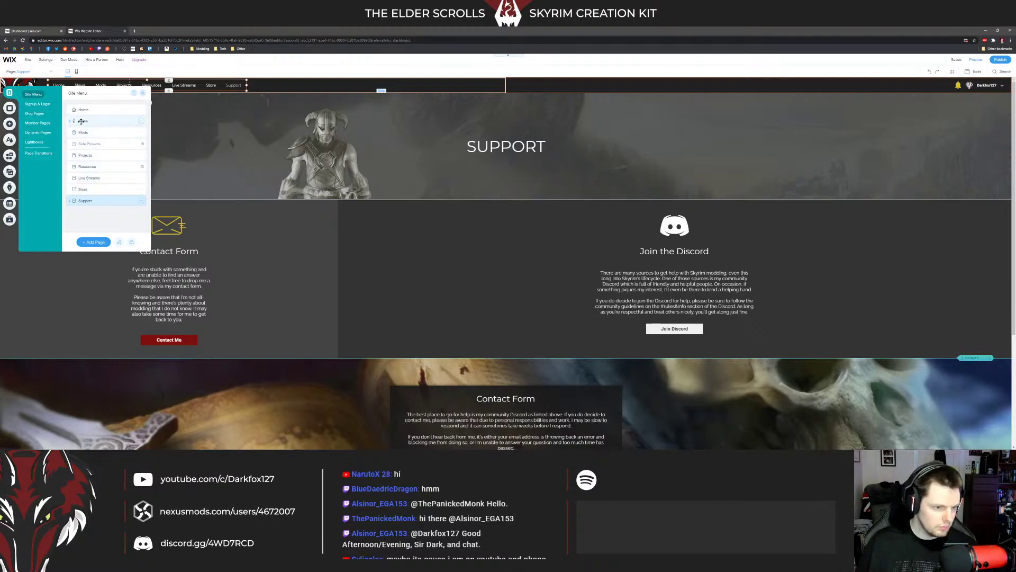
left_click(389, 186)
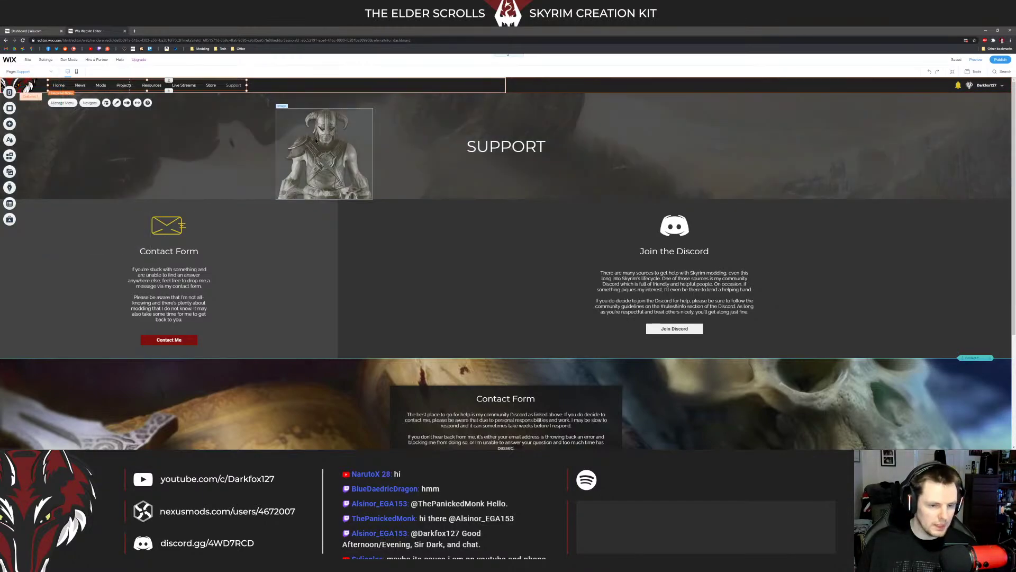
scroll(422, 189, "down", 3)
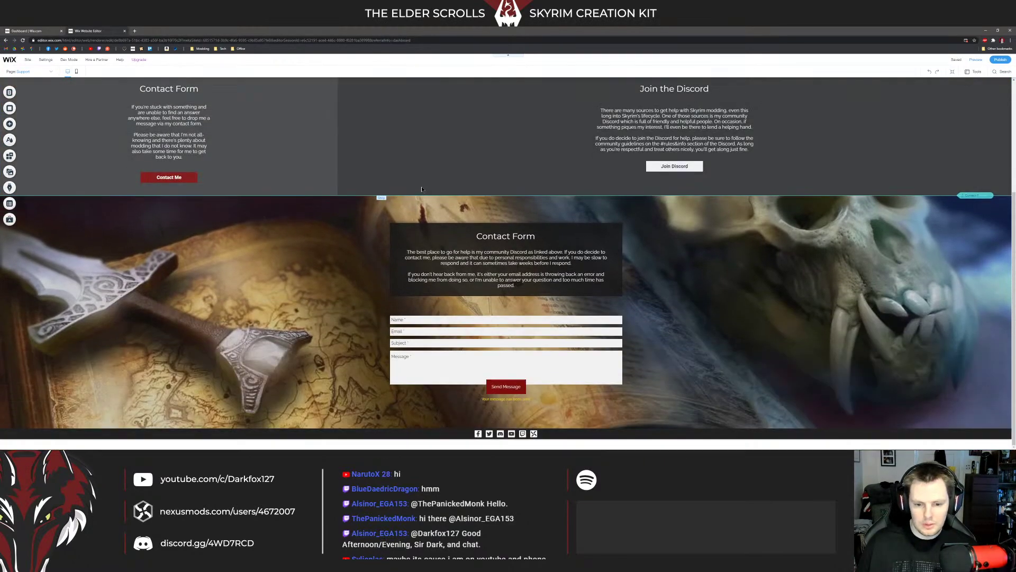
scroll(286, 156, "up", 2)
scroll(286, 156, "down", 1)
scroll(286, 156, "up", 2)
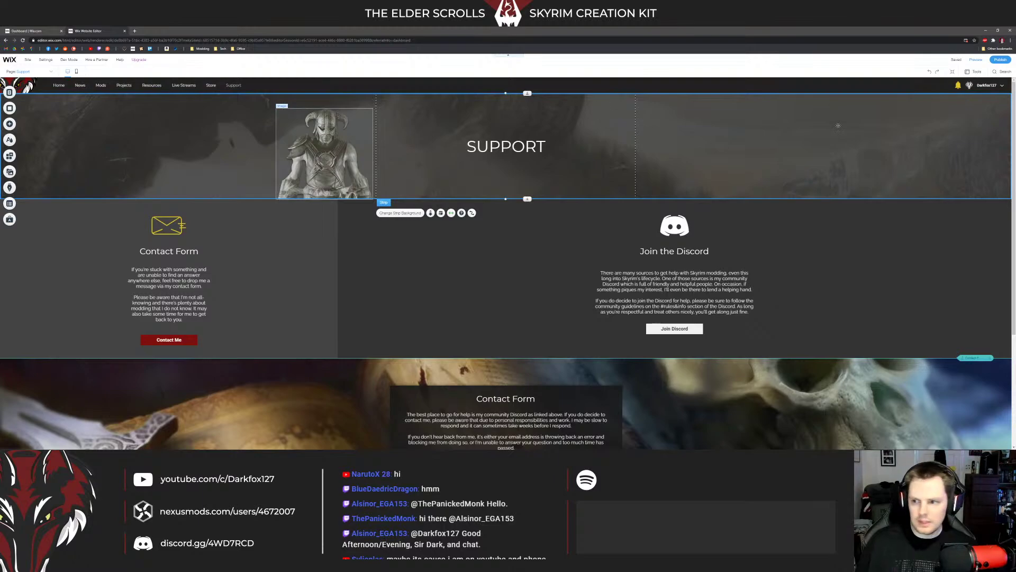
Step: Preview the site and review the Home page's strips, the Skyrim Mod List gallery and the header slideshow's slides
left_click(975, 59)
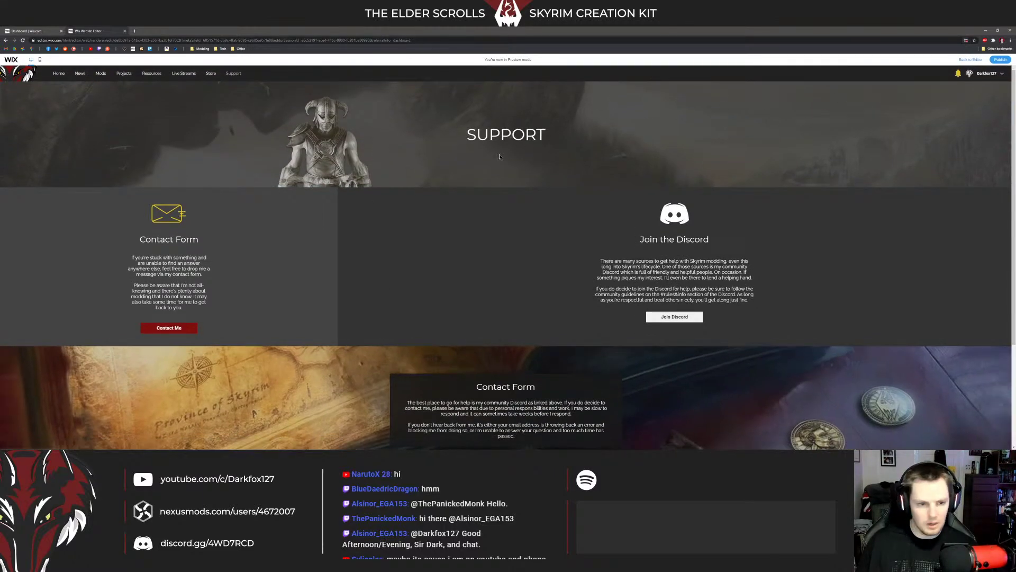
left_click(58, 73)
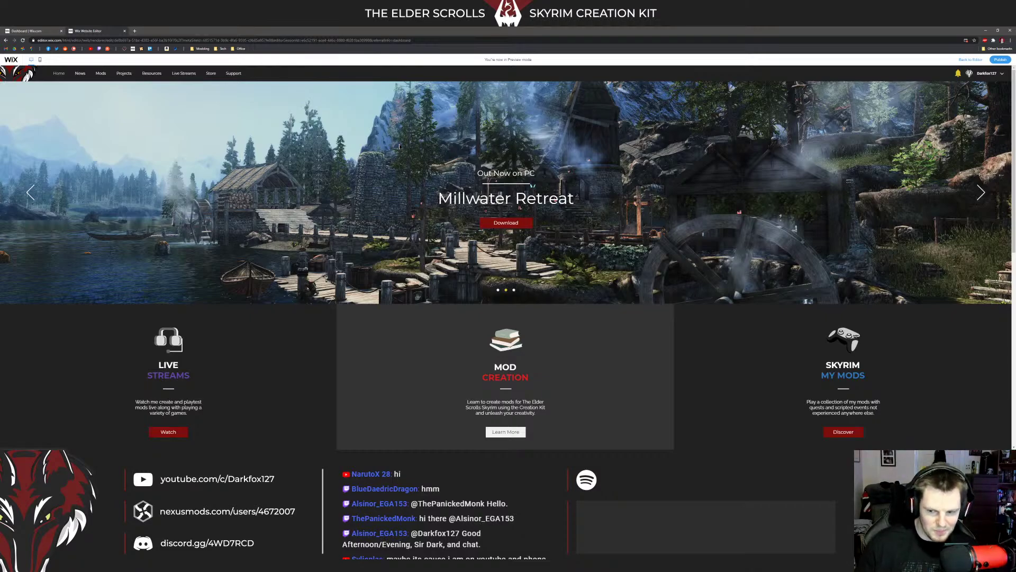
scroll(399, 146, "down", 6)
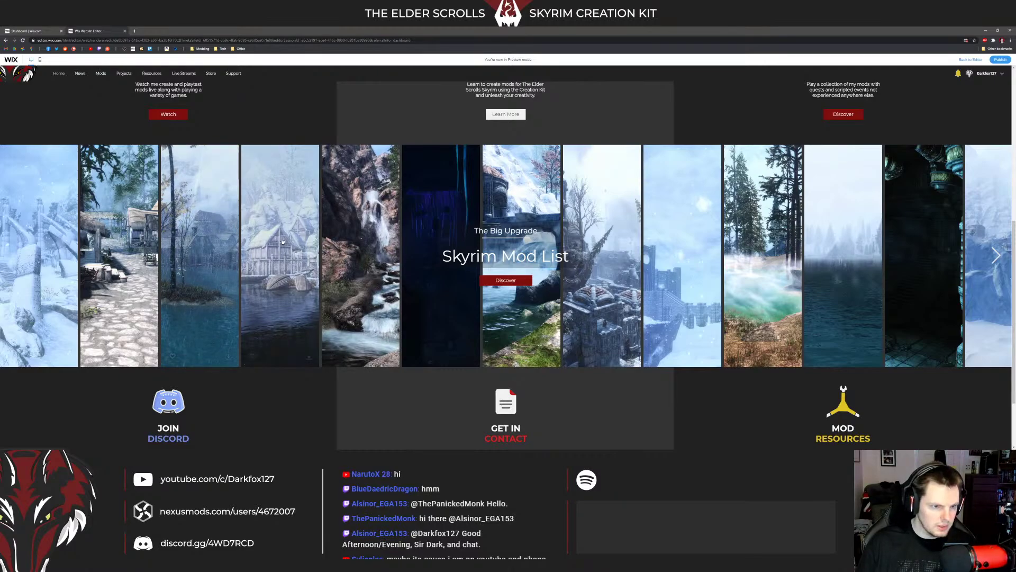
scroll(321, 259, "up", 2)
scroll(322, 259, "up", 3)
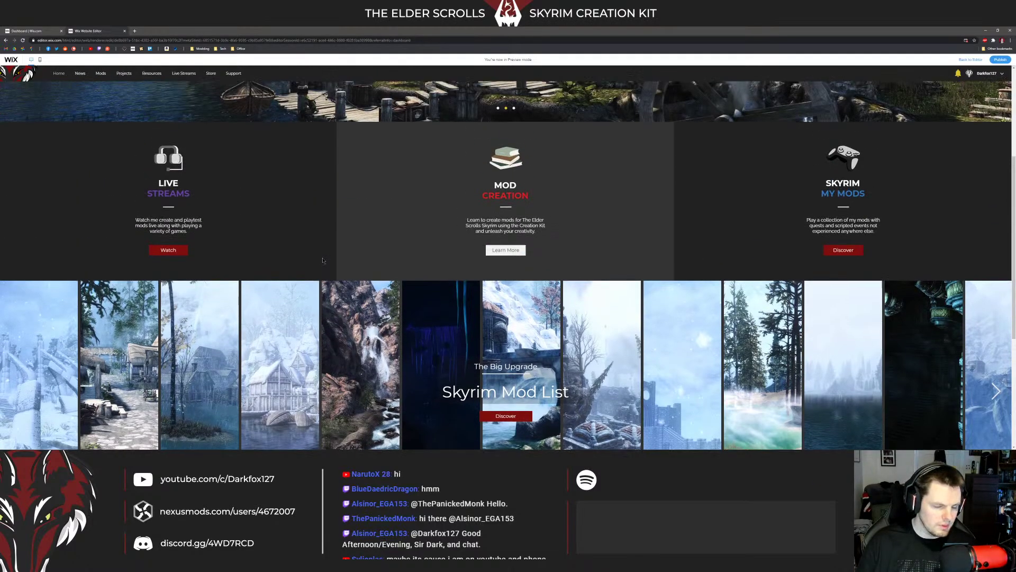
scroll(324, 257, "down", 6)
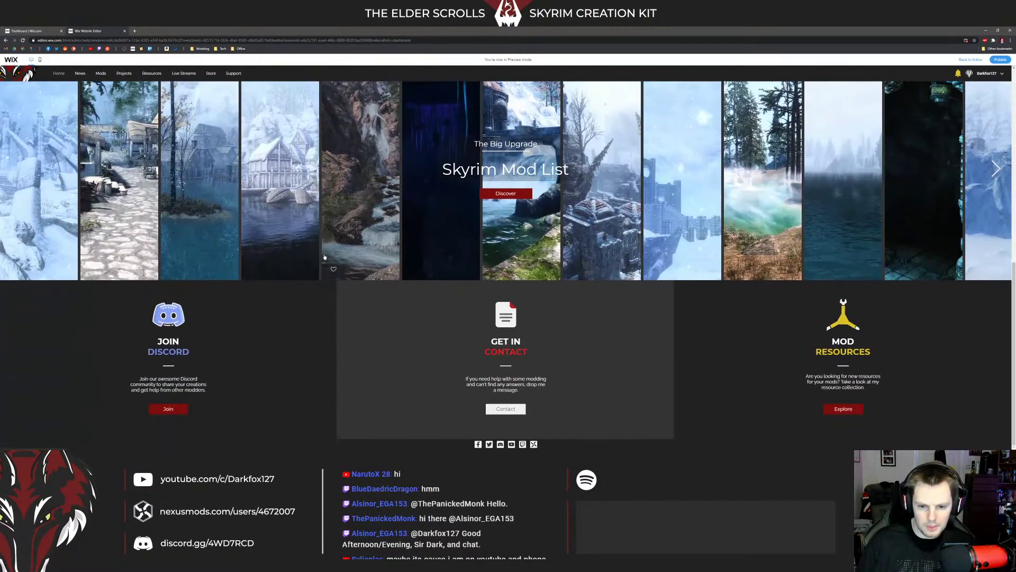
scroll(324, 257, "up", 6)
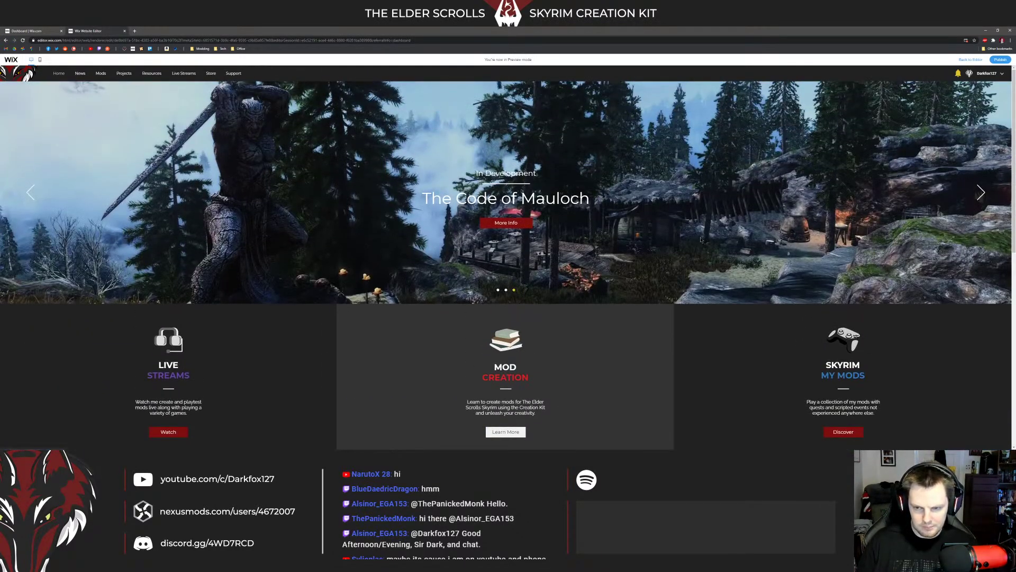
left_click(979, 193)
left_click(980, 194)
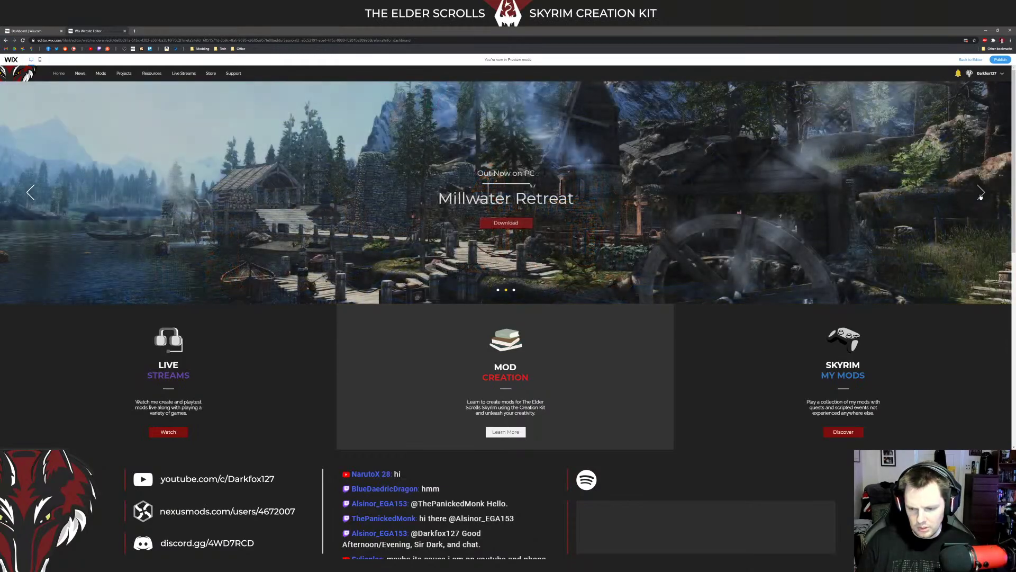
Step: Examine the previewed Home page's Millwater Retreat slide, Skyrim Mod List gallery and the Discord, contact and resources columns
scroll(606, 299, "down", 5)
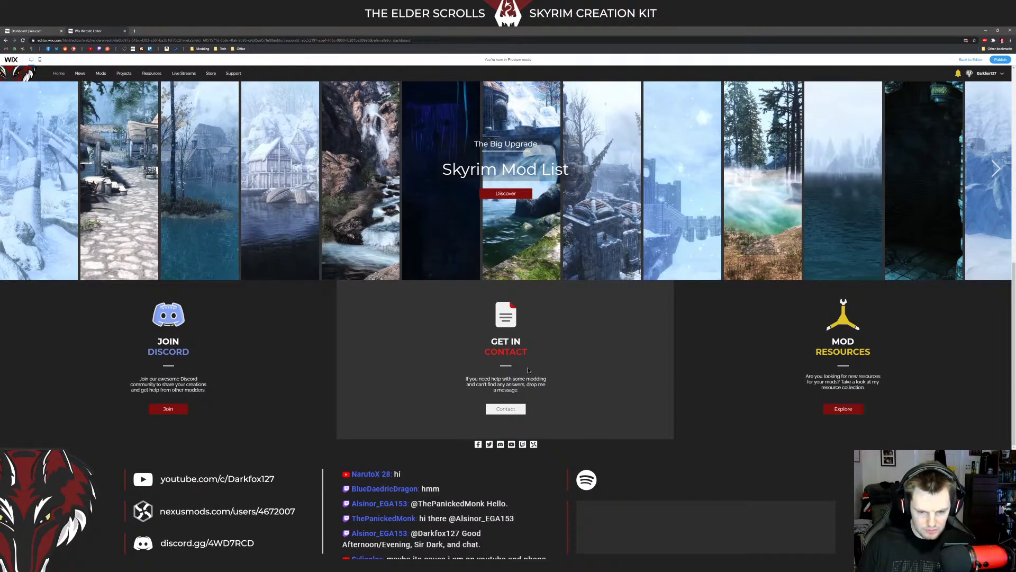
scroll(528, 369, "up", 3)
scroll(844, 437, "down", 3)
left_click(354, 158)
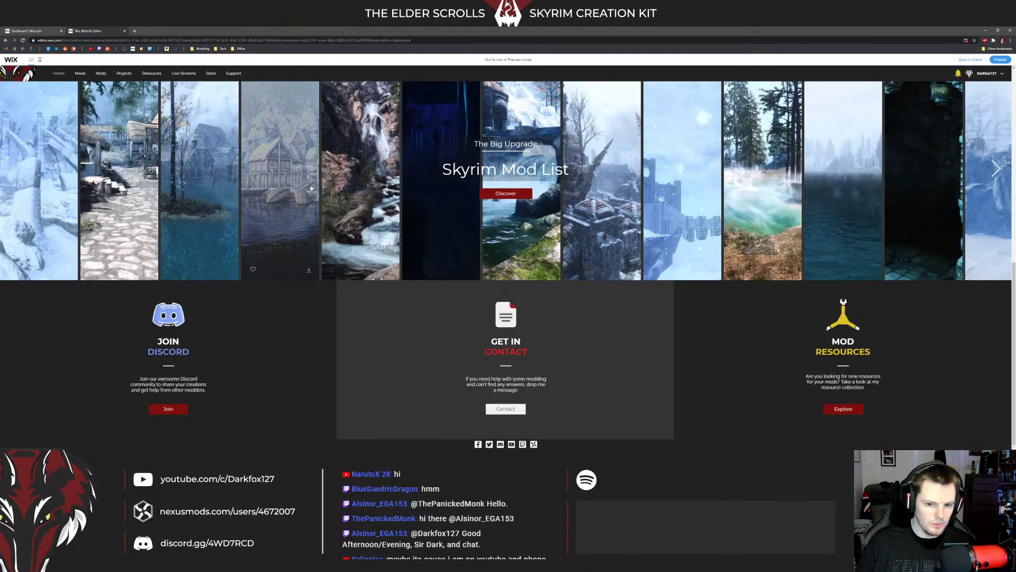
scroll(403, 197, "up", 5)
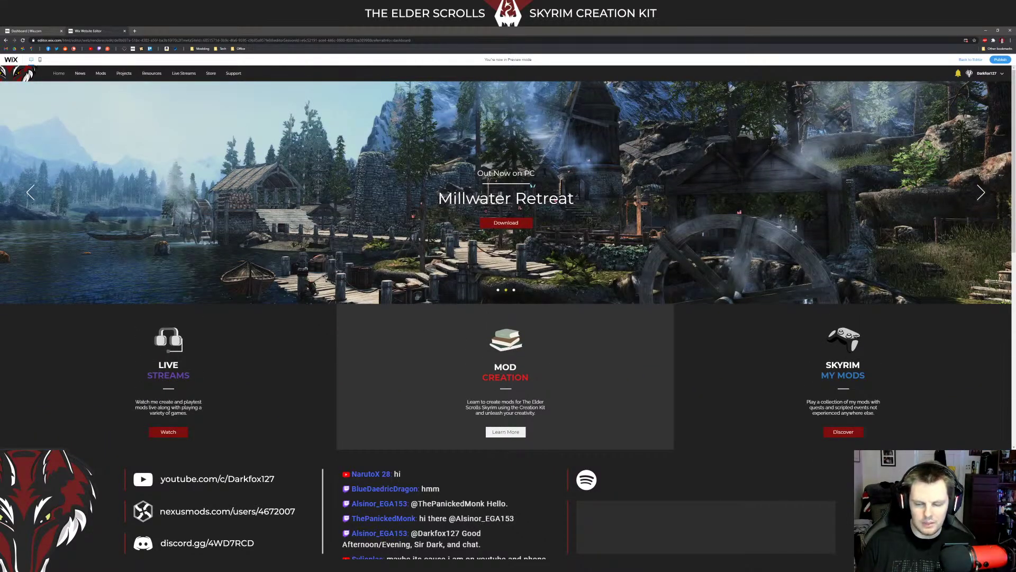
scroll(646, 203, "down", 5)
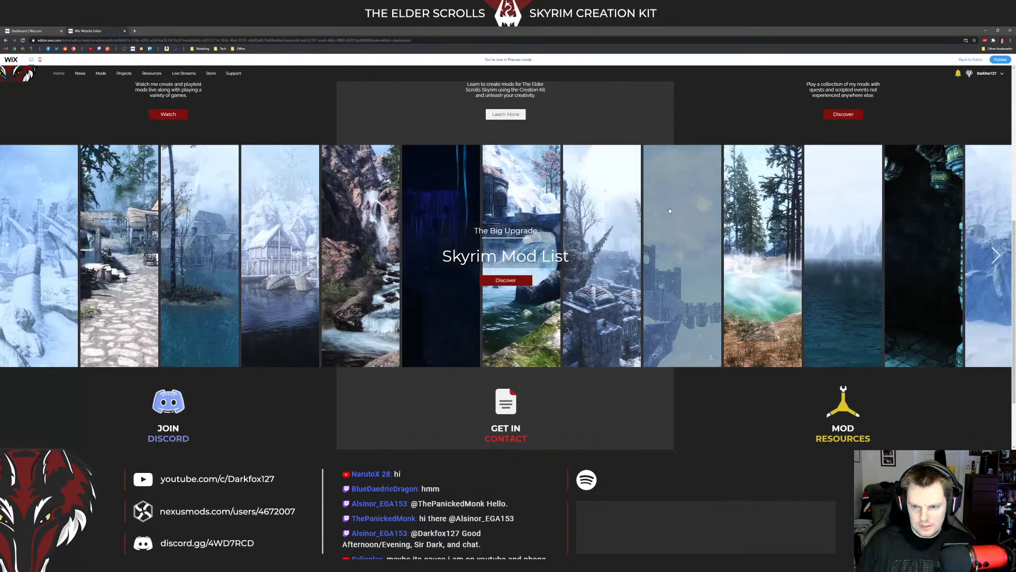
scroll(724, 209, "down", 1)
scroll(724, 209, "up", 3)
scroll(724, 208, "down", 3)
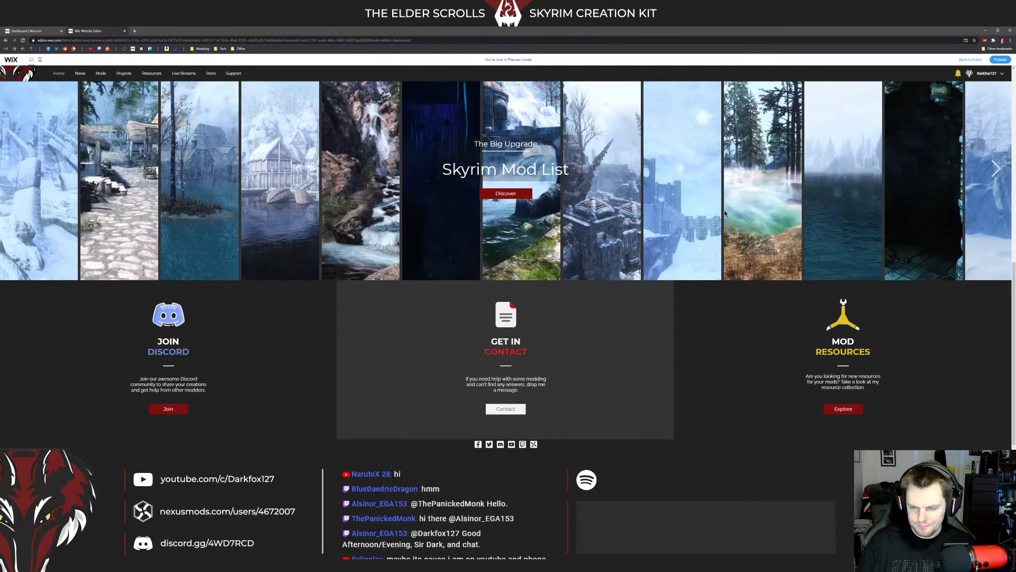
scroll(725, 212, "up", 4)
scroll(725, 213, "up", 3)
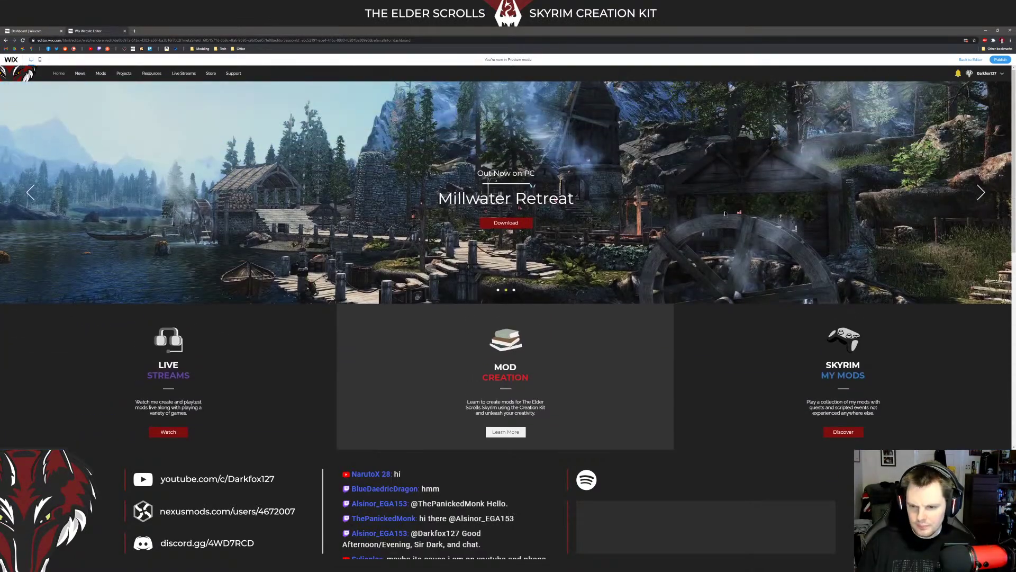
Step: Preview the News page, check the Mods page and return to the News page
left_click(80, 73)
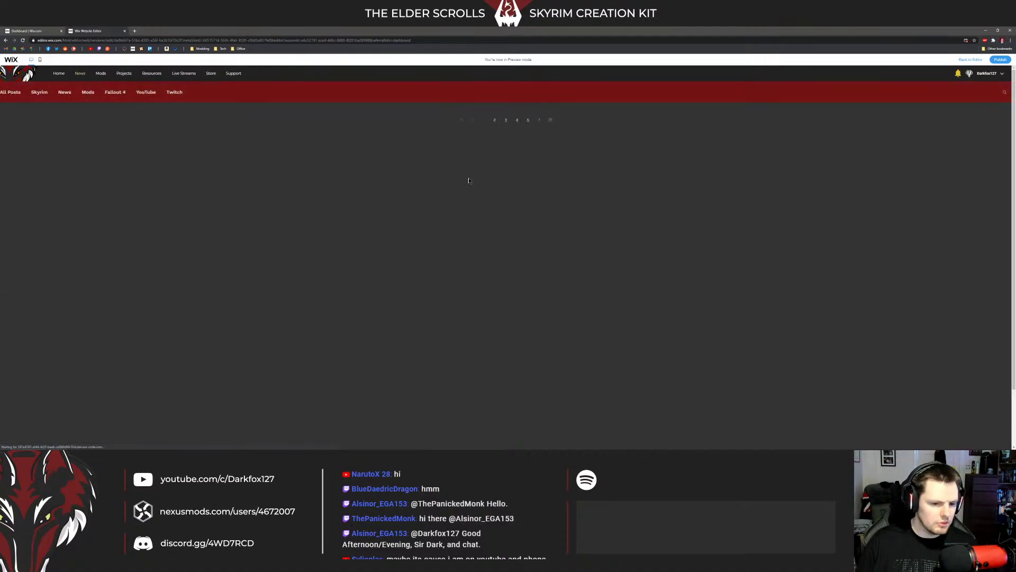
left_click(104, 75)
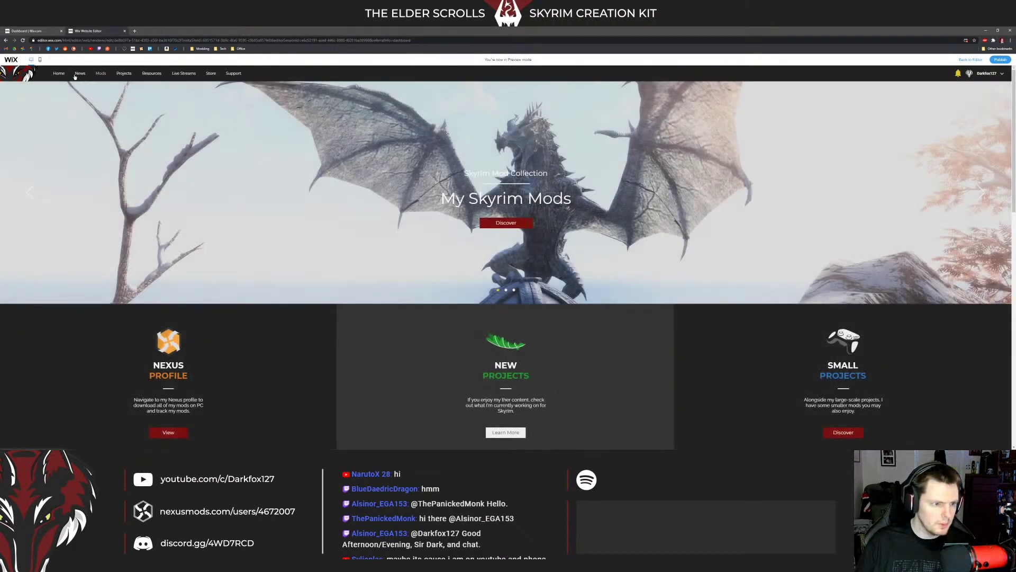
left_click(78, 74)
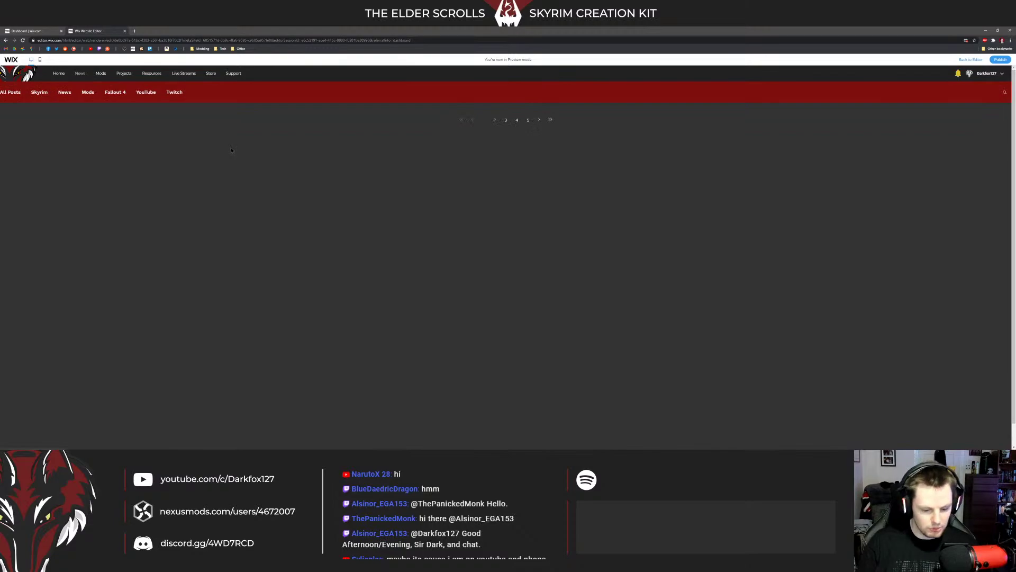
Step: Reload the site editor and open the News page for editing
key("F5")
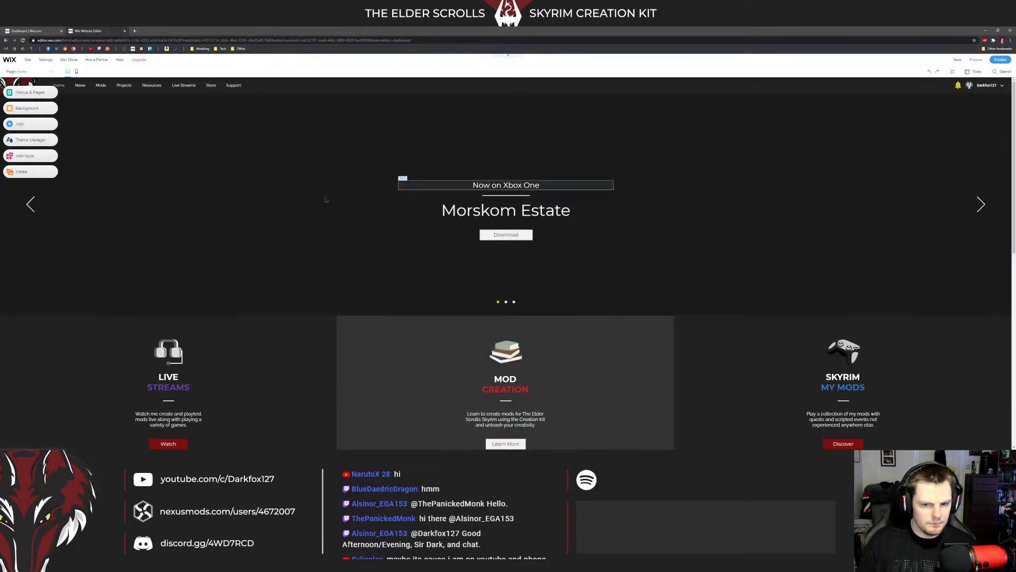
scroll(329, 199, "down", 5)
scroll(341, 200, "up", 4)
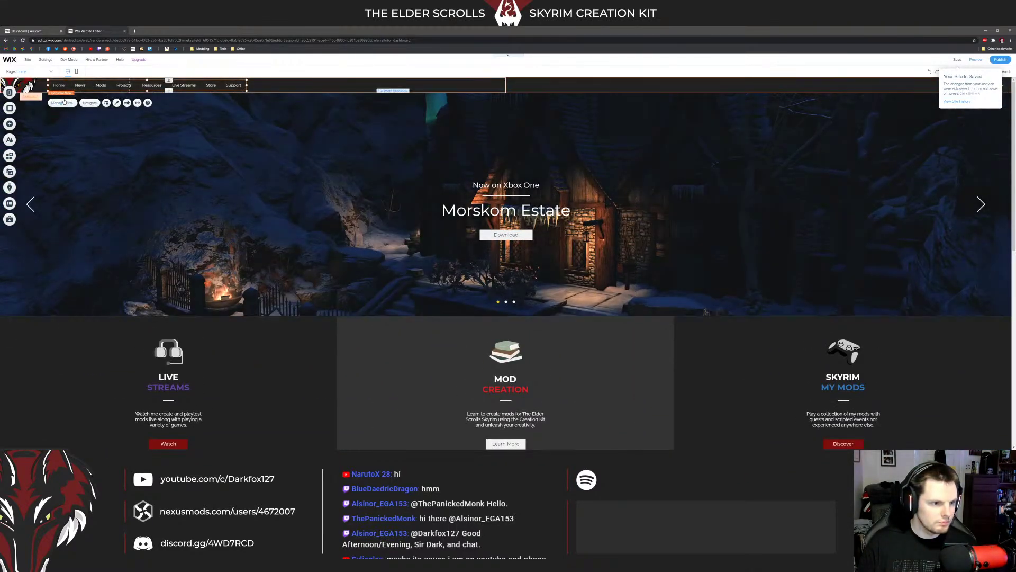
left_click(9, 92)
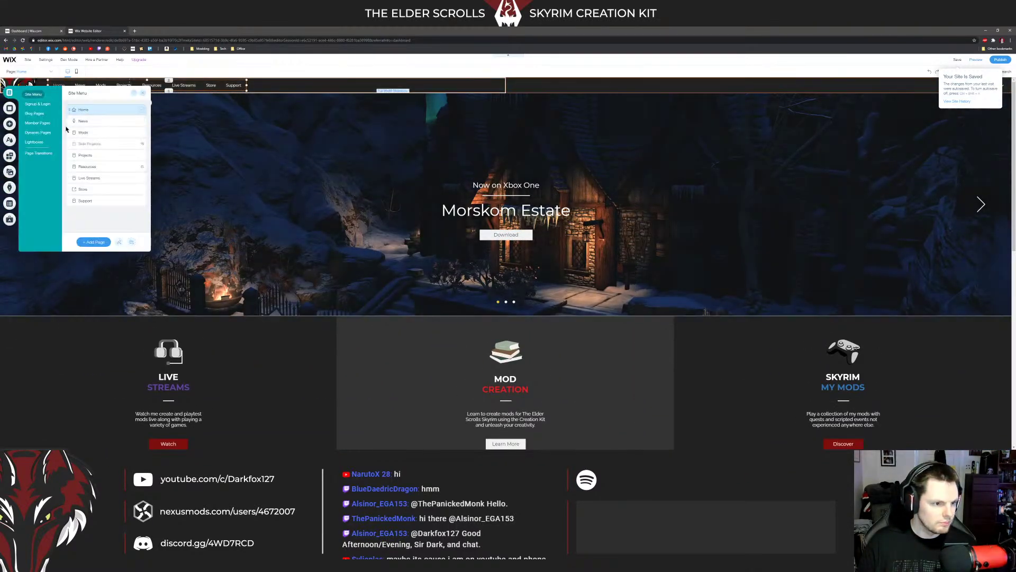
left_click(82, 120)
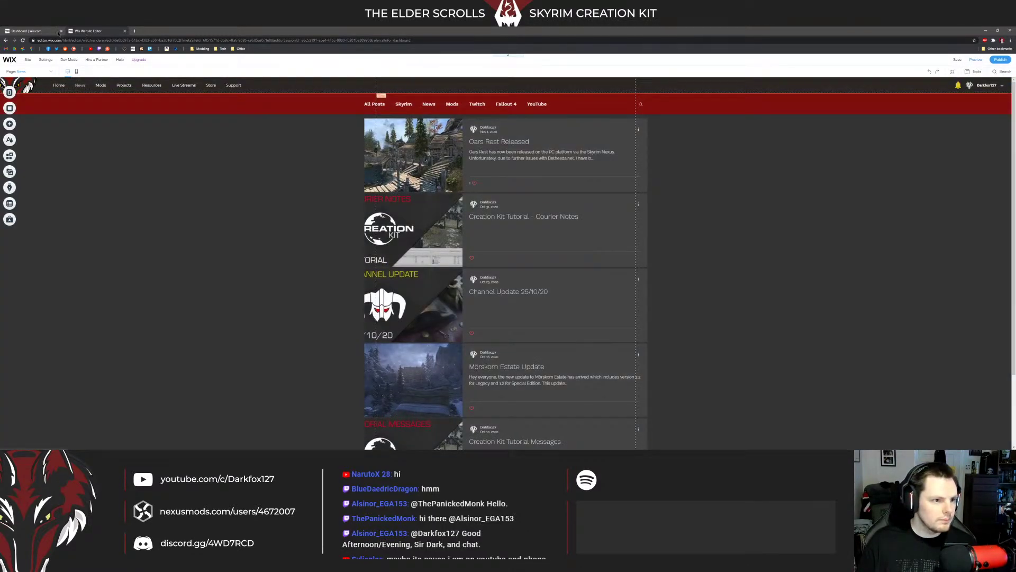
Step: Close the Wix dashboard's browser tab and minimise the browser window to show the desktop
left_click(26, 30)
key("ctrl+w")
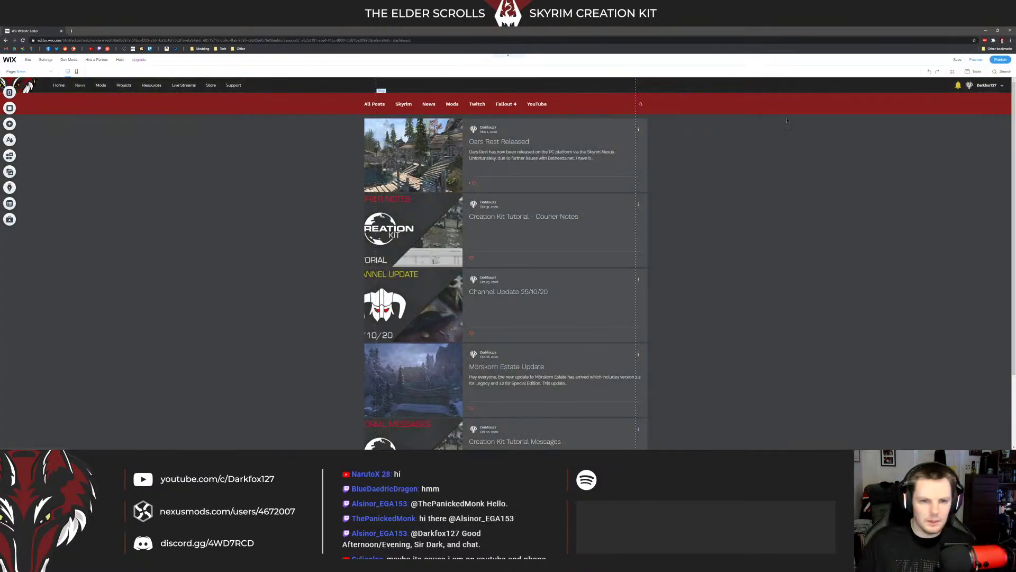
key("super+Down")
key("super+Down")
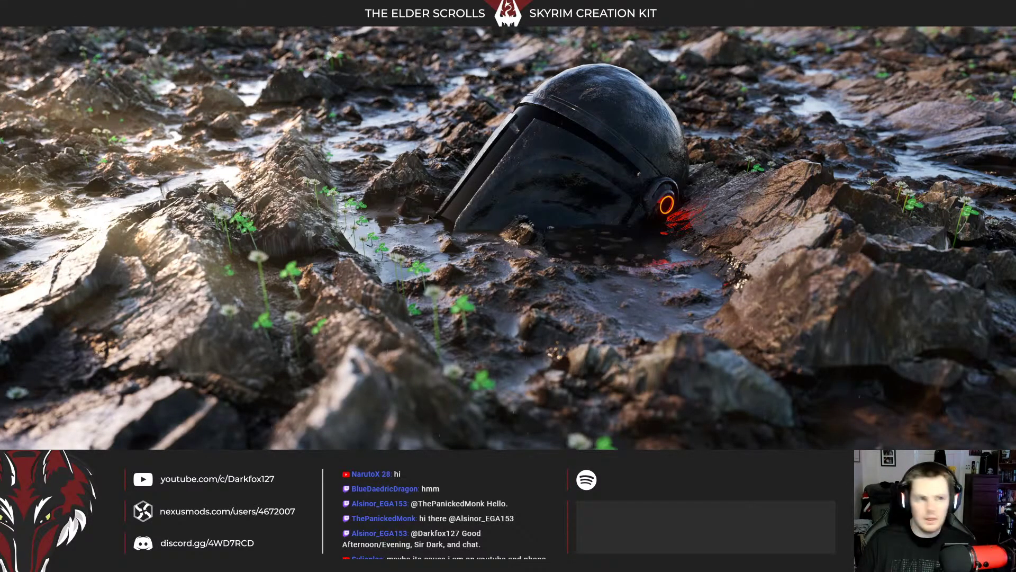
Step: Lower the computer's audio volume
mouse_move(175, 444)
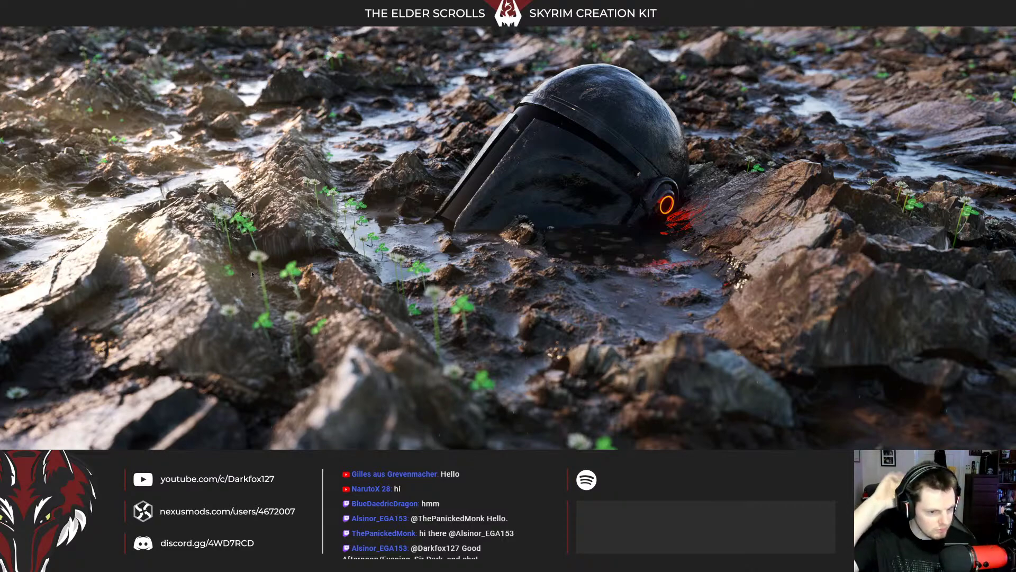
mouse_move(246, 449)
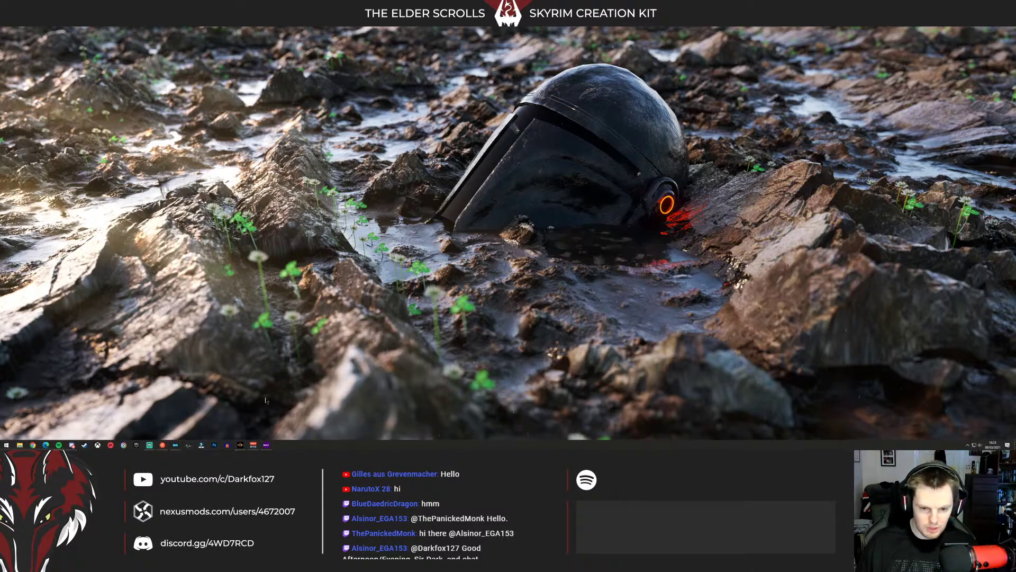
key("XF86AudioLowerVolume")
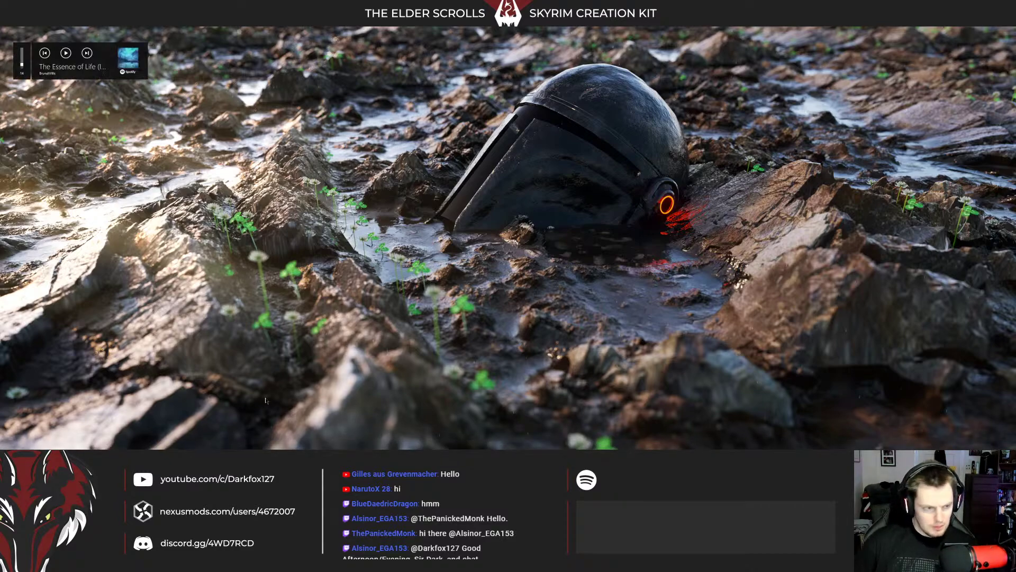